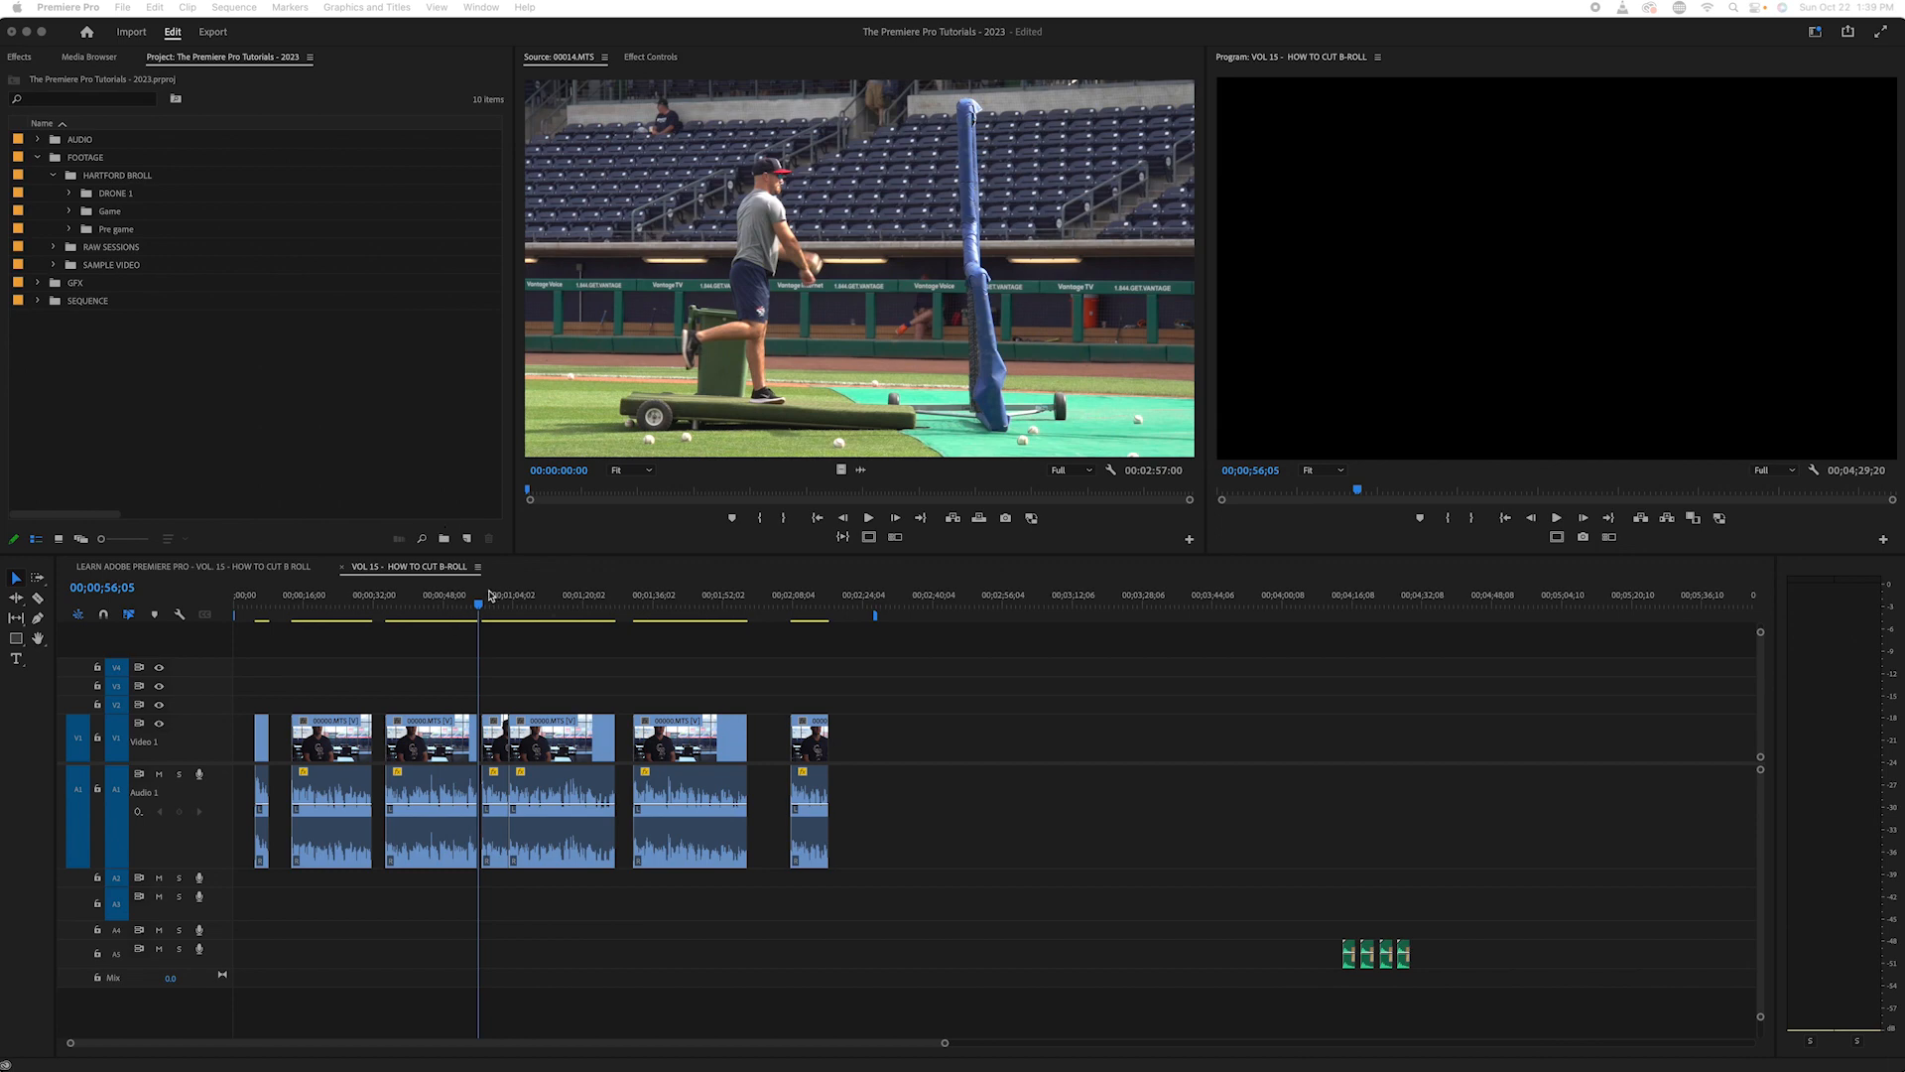
- Move the sequence playhead to the interview clip at about 00;00;20;25
{"action": "left_click_drag", "start_coordinate": [442, 595], "coordinate": [326, 618]}
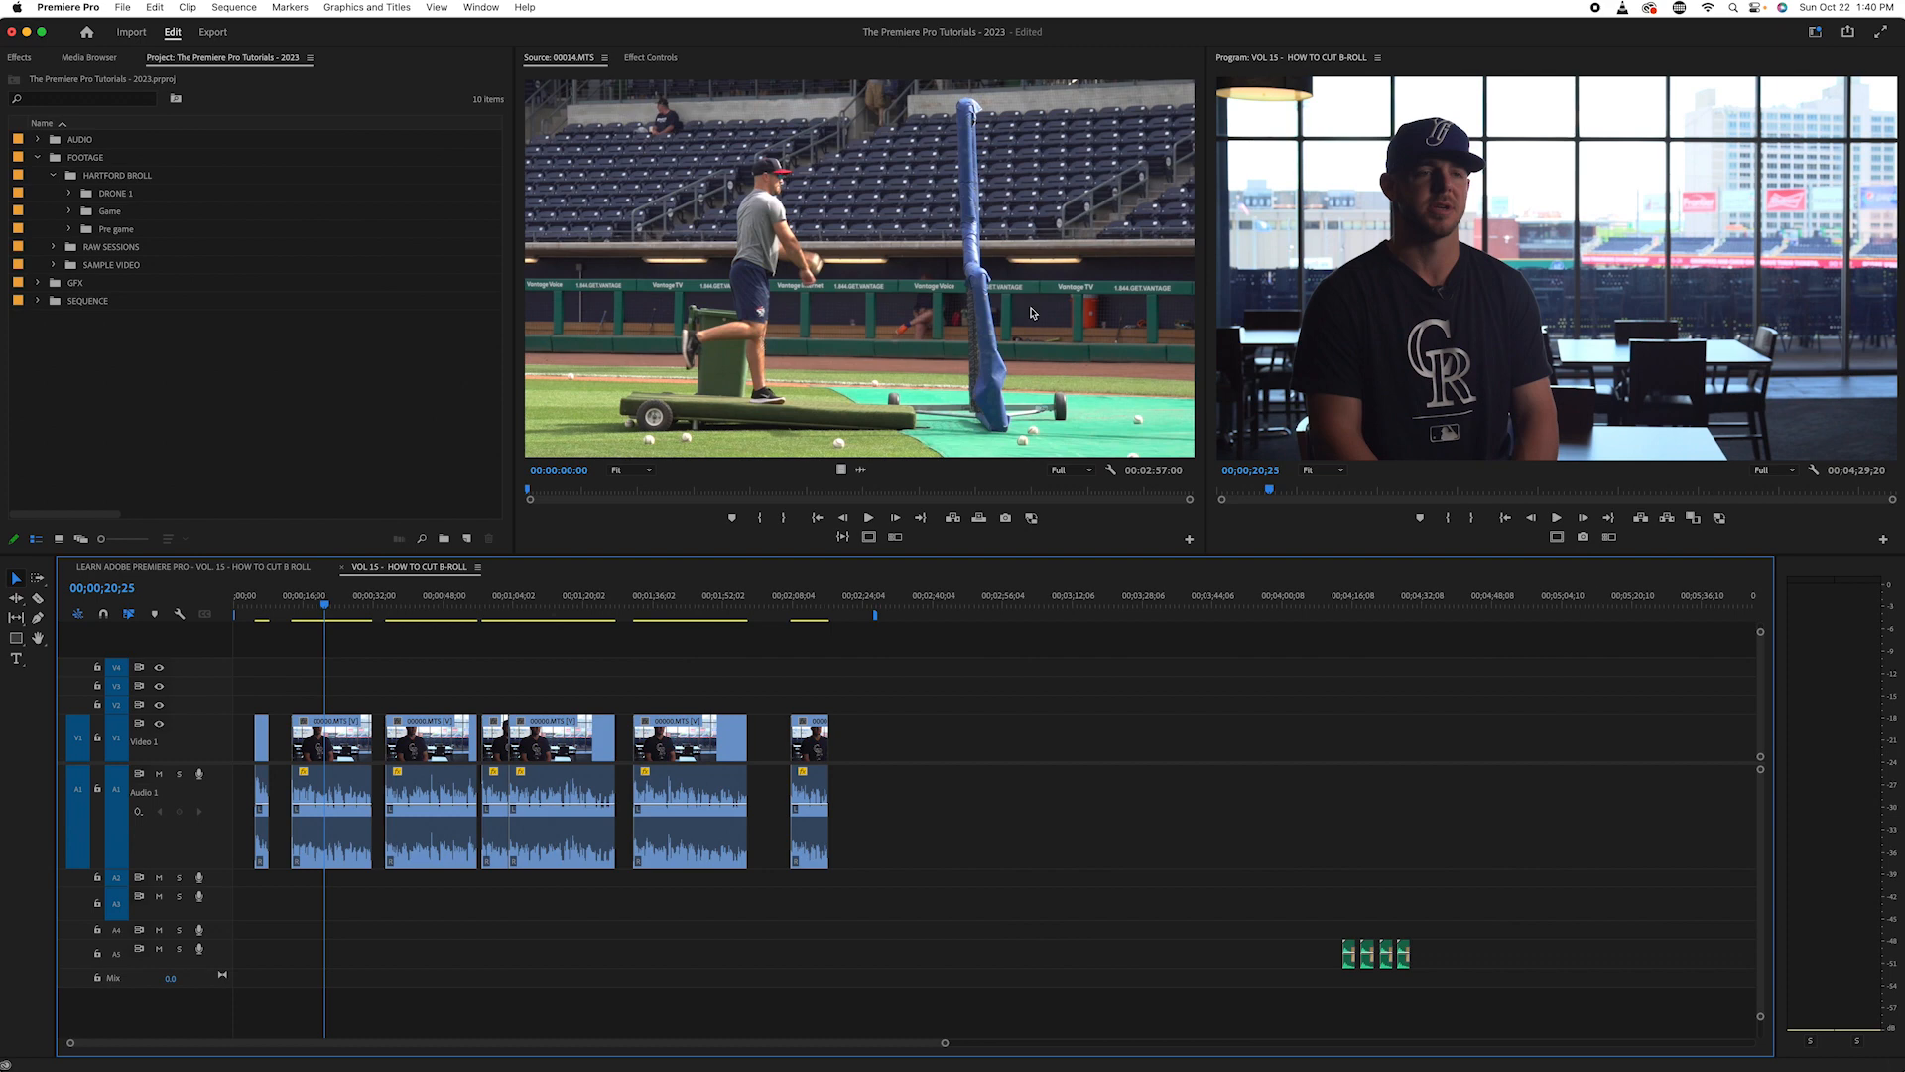
{"action": "left_click", "coordinate": [92, 352]}
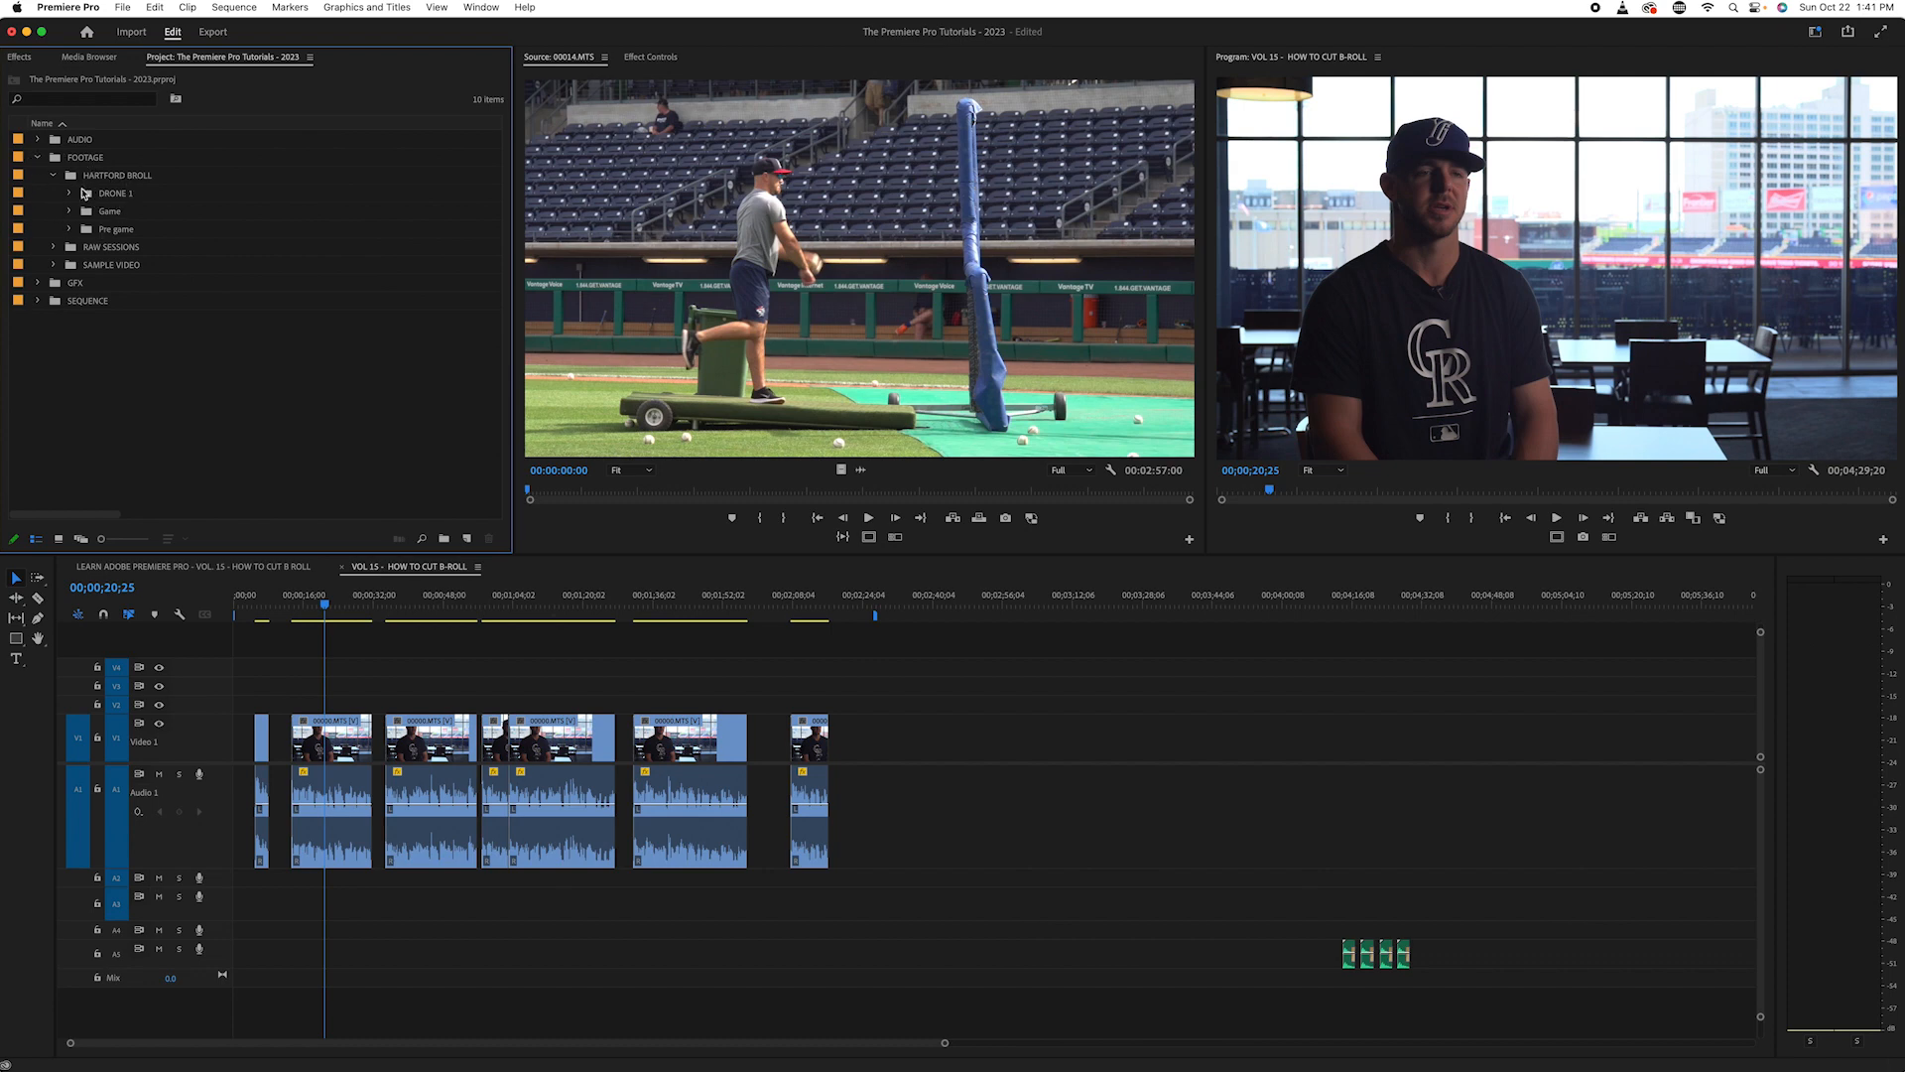
- Look through the clips in the DRONE 1 and Game bins of the HARTFORD BROLL footage, closing each bin after viewing
{"action": "left_click", "coordinate": [70, 195]}
{"action": "scroll", "coordinate": [196, 299], "scroll_direction": "down", "scroll_amount": 5}
{"action": "scroll", "coordinate": [196, 300], "scroll_direction": "up", "scroll_amount": 5}
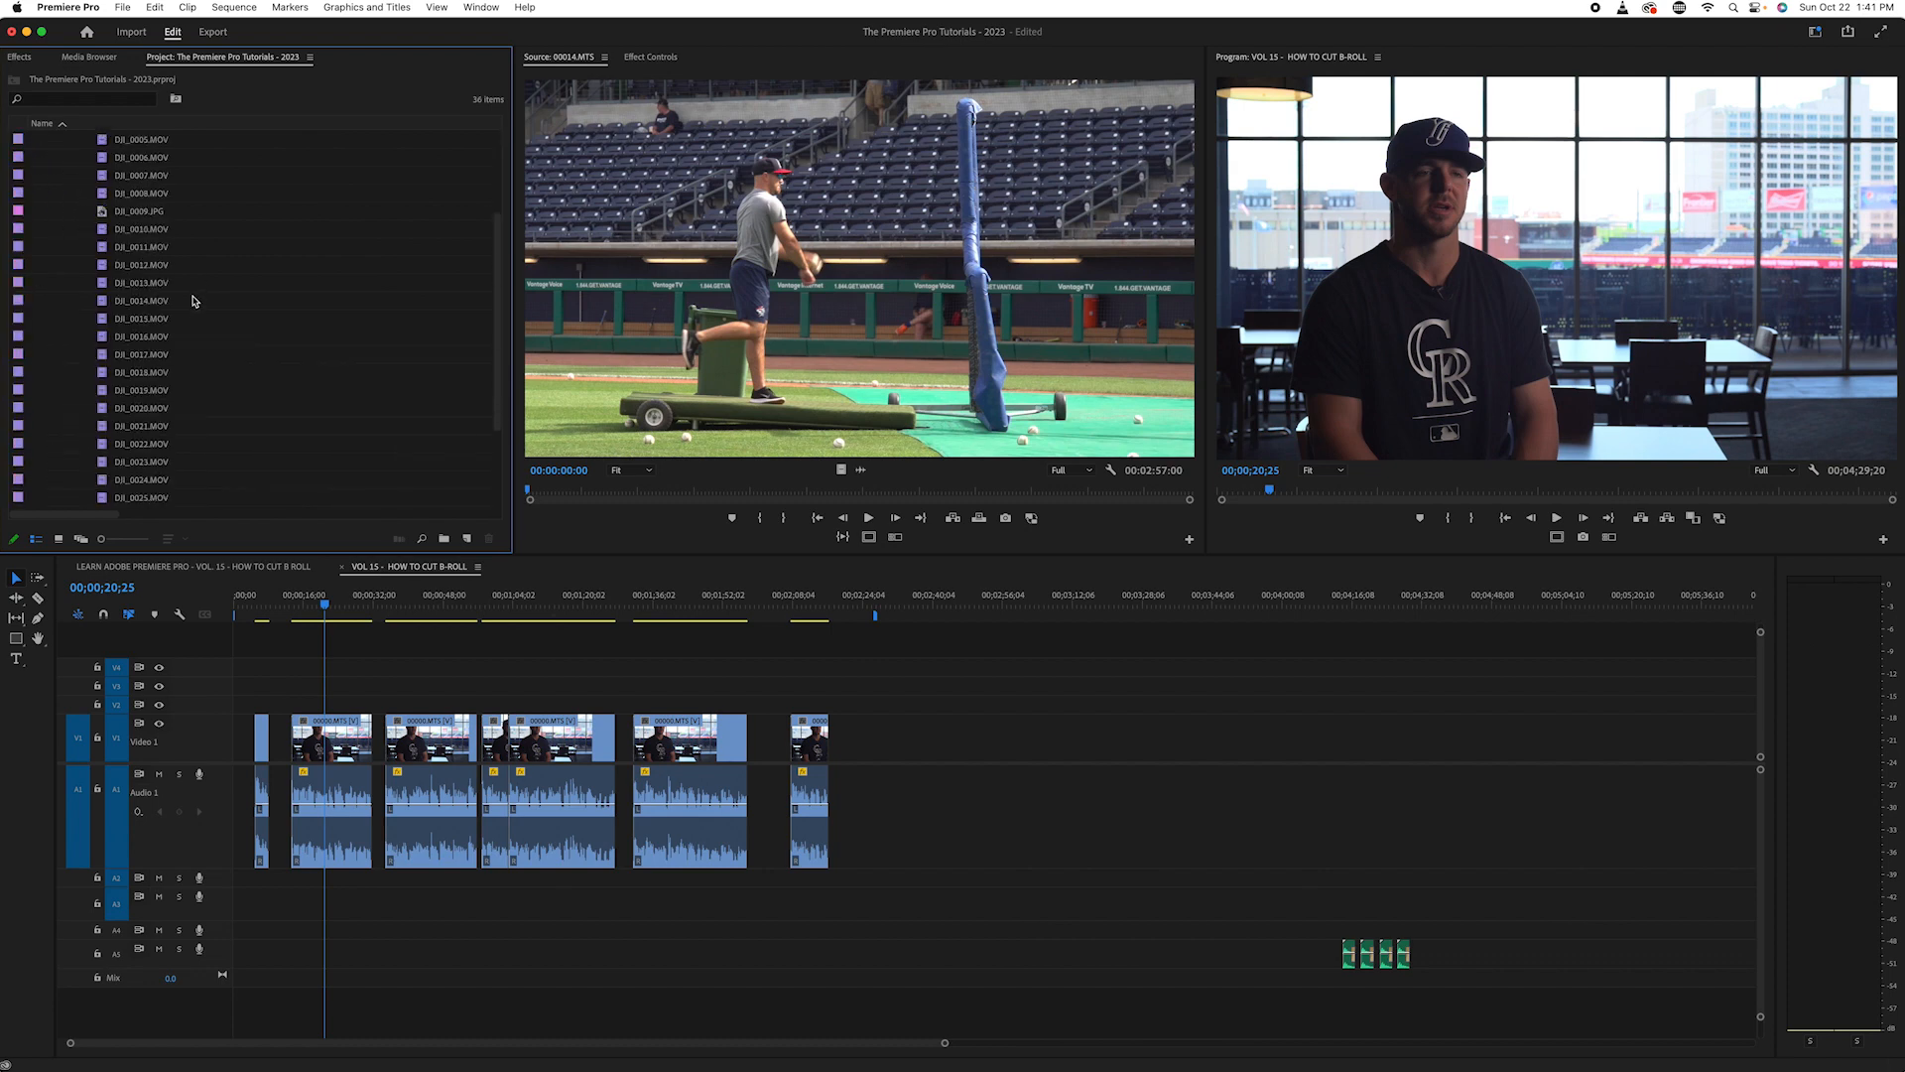
{"action": "left_click", "coordinate": [70, 194]}
{"action": "left_click", "coordinate": [69, 229]}
{"action": "scroll", "coordinate": [235, 256], "scroll_direction": "down", "scroll_amount": 10}
{"action": "scroll", "coordinate": [233, 256], "scroll_direction": "up", "scroll_amount": 10}
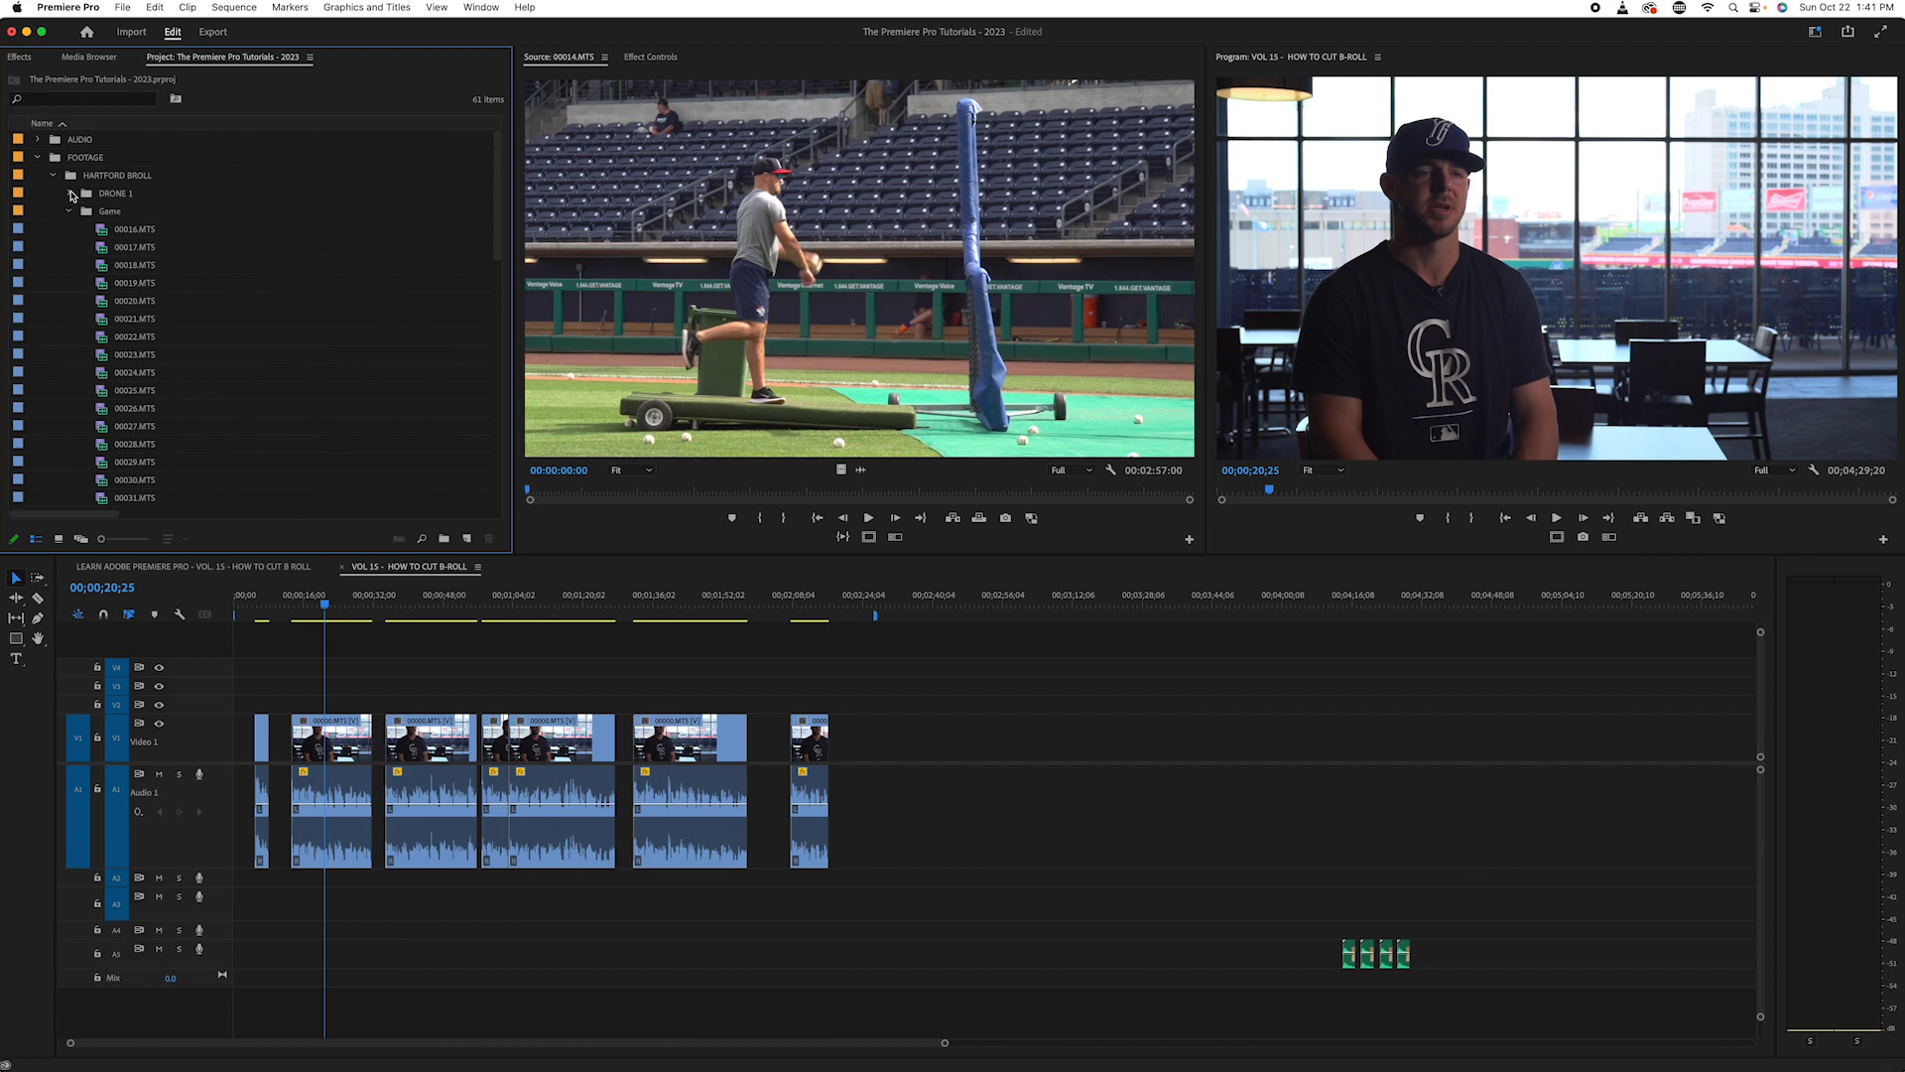
{"action": "left_click", "coordinate": [68, 212]}
- Expand the Pre game bin and skim clips 00007.MTS and 00009.MTS in the source monitor
{"action": "left_click", "coordinate": [70, 229]}
{"action": "scroll", "coordinate": [242, 299], "scroll_direction": "down", "scroll_amount": 1}
{"action": "double_click", "coordinate": [124, 301]}
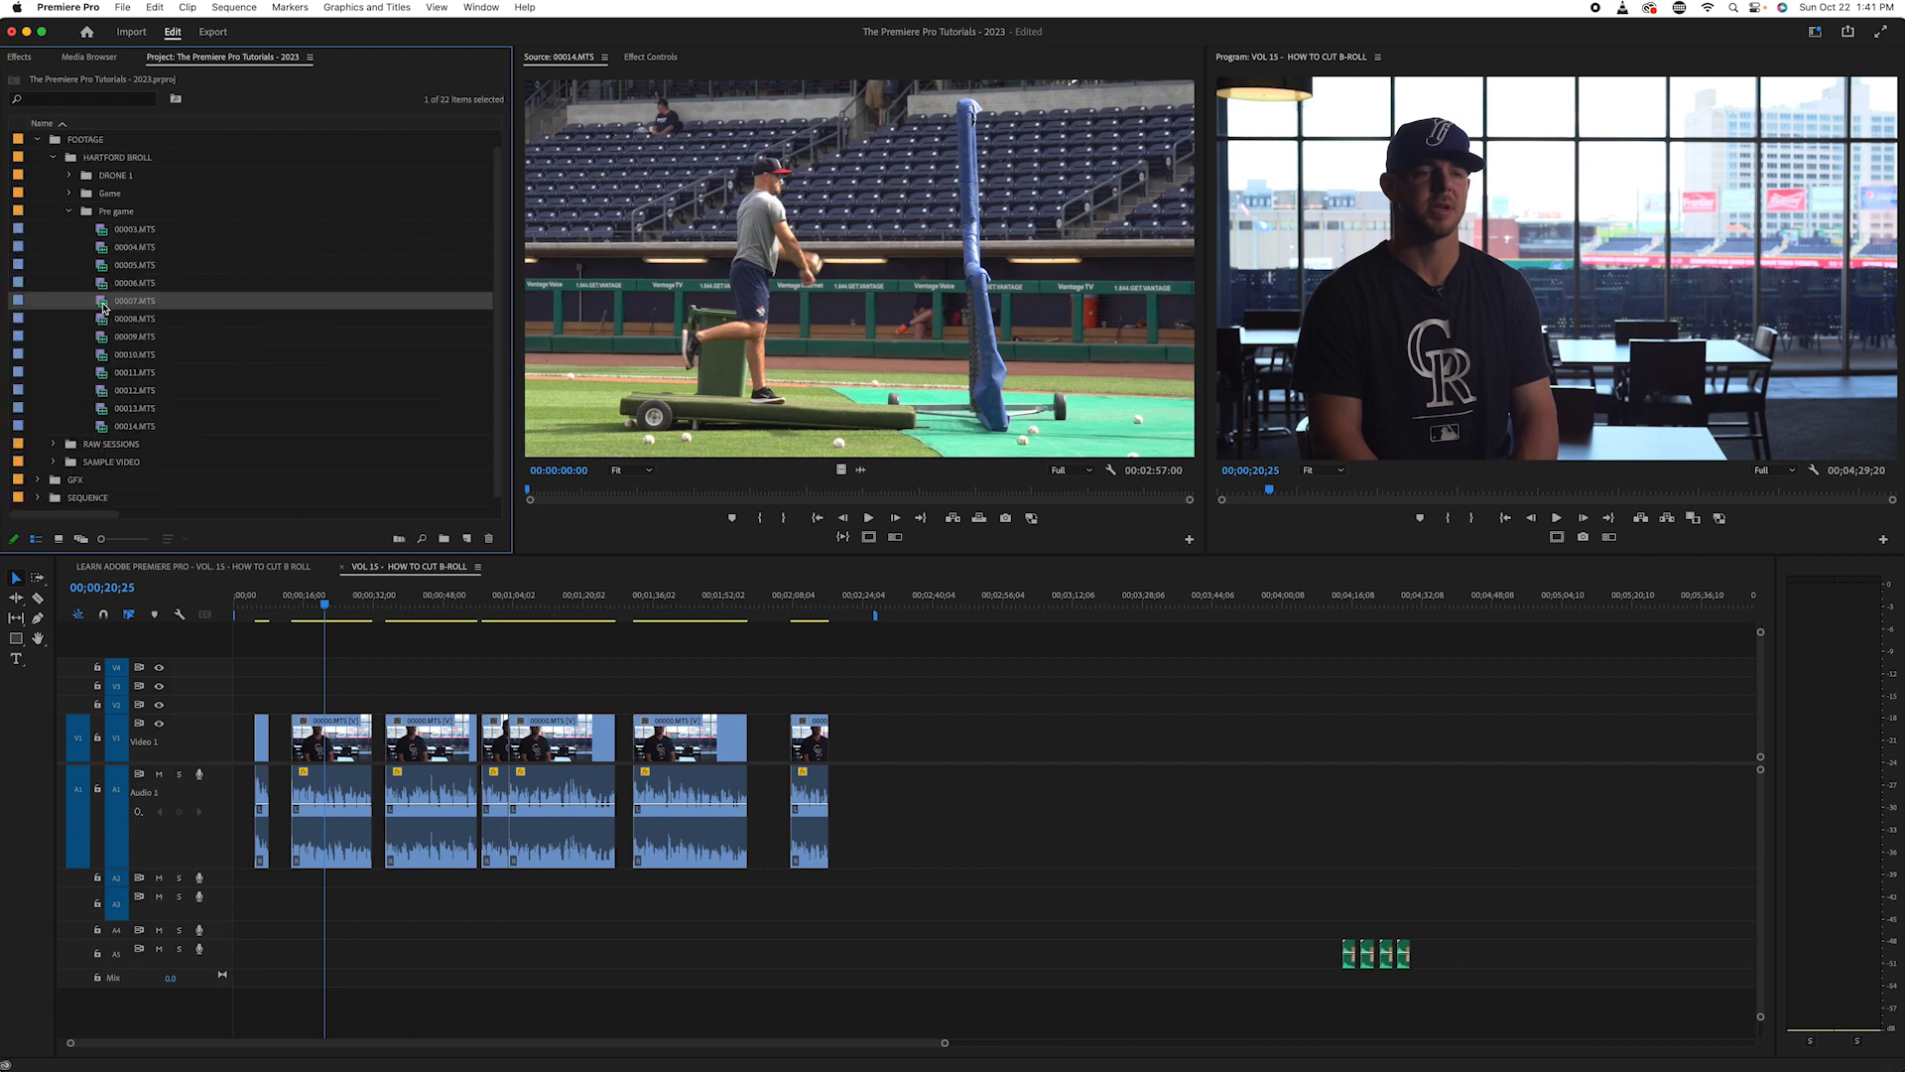
{"action": "left_click_drag", "start_coordinate": [656, 491], "coordinate": [1140, 506]}
{"action": "double_click", "coordinate": [101, 335]}
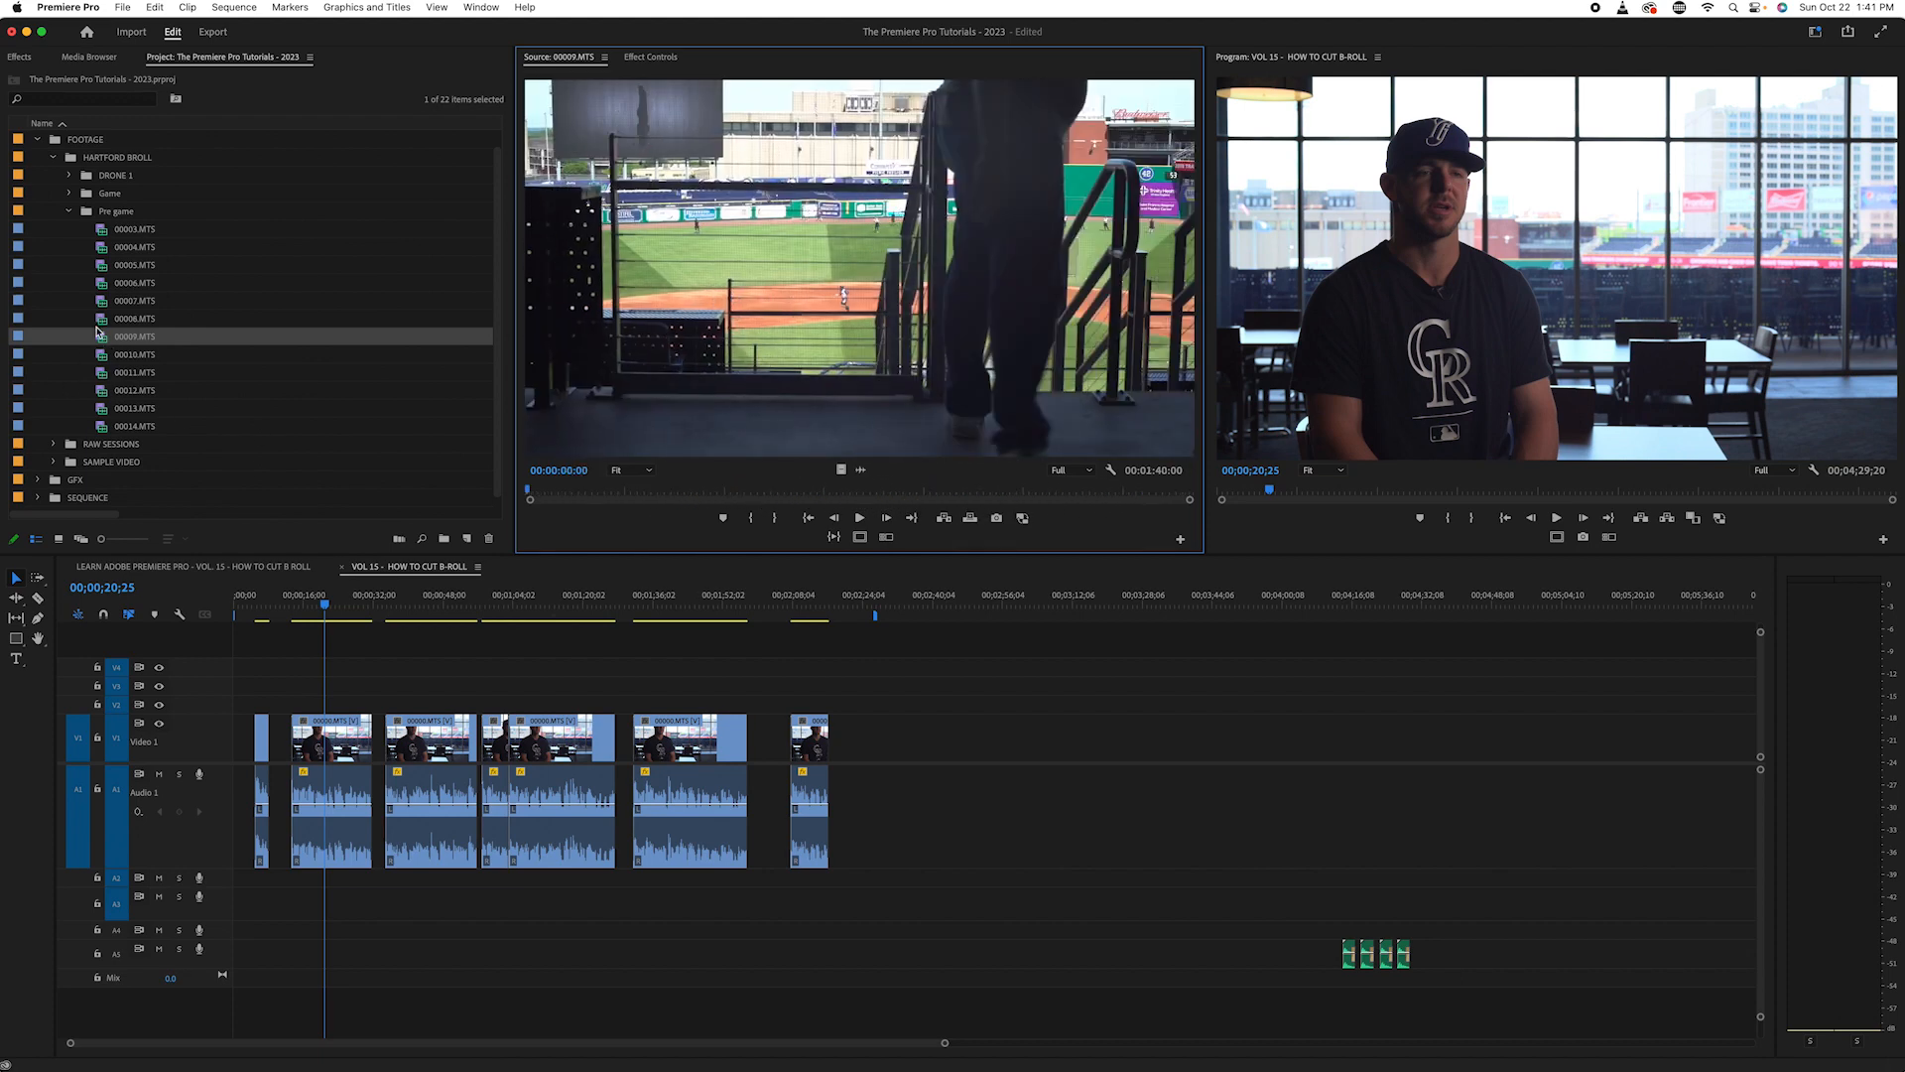
{"action": "left_click_drag", "start_coordinate": [608, 496], "coordinate": [653, 518]}
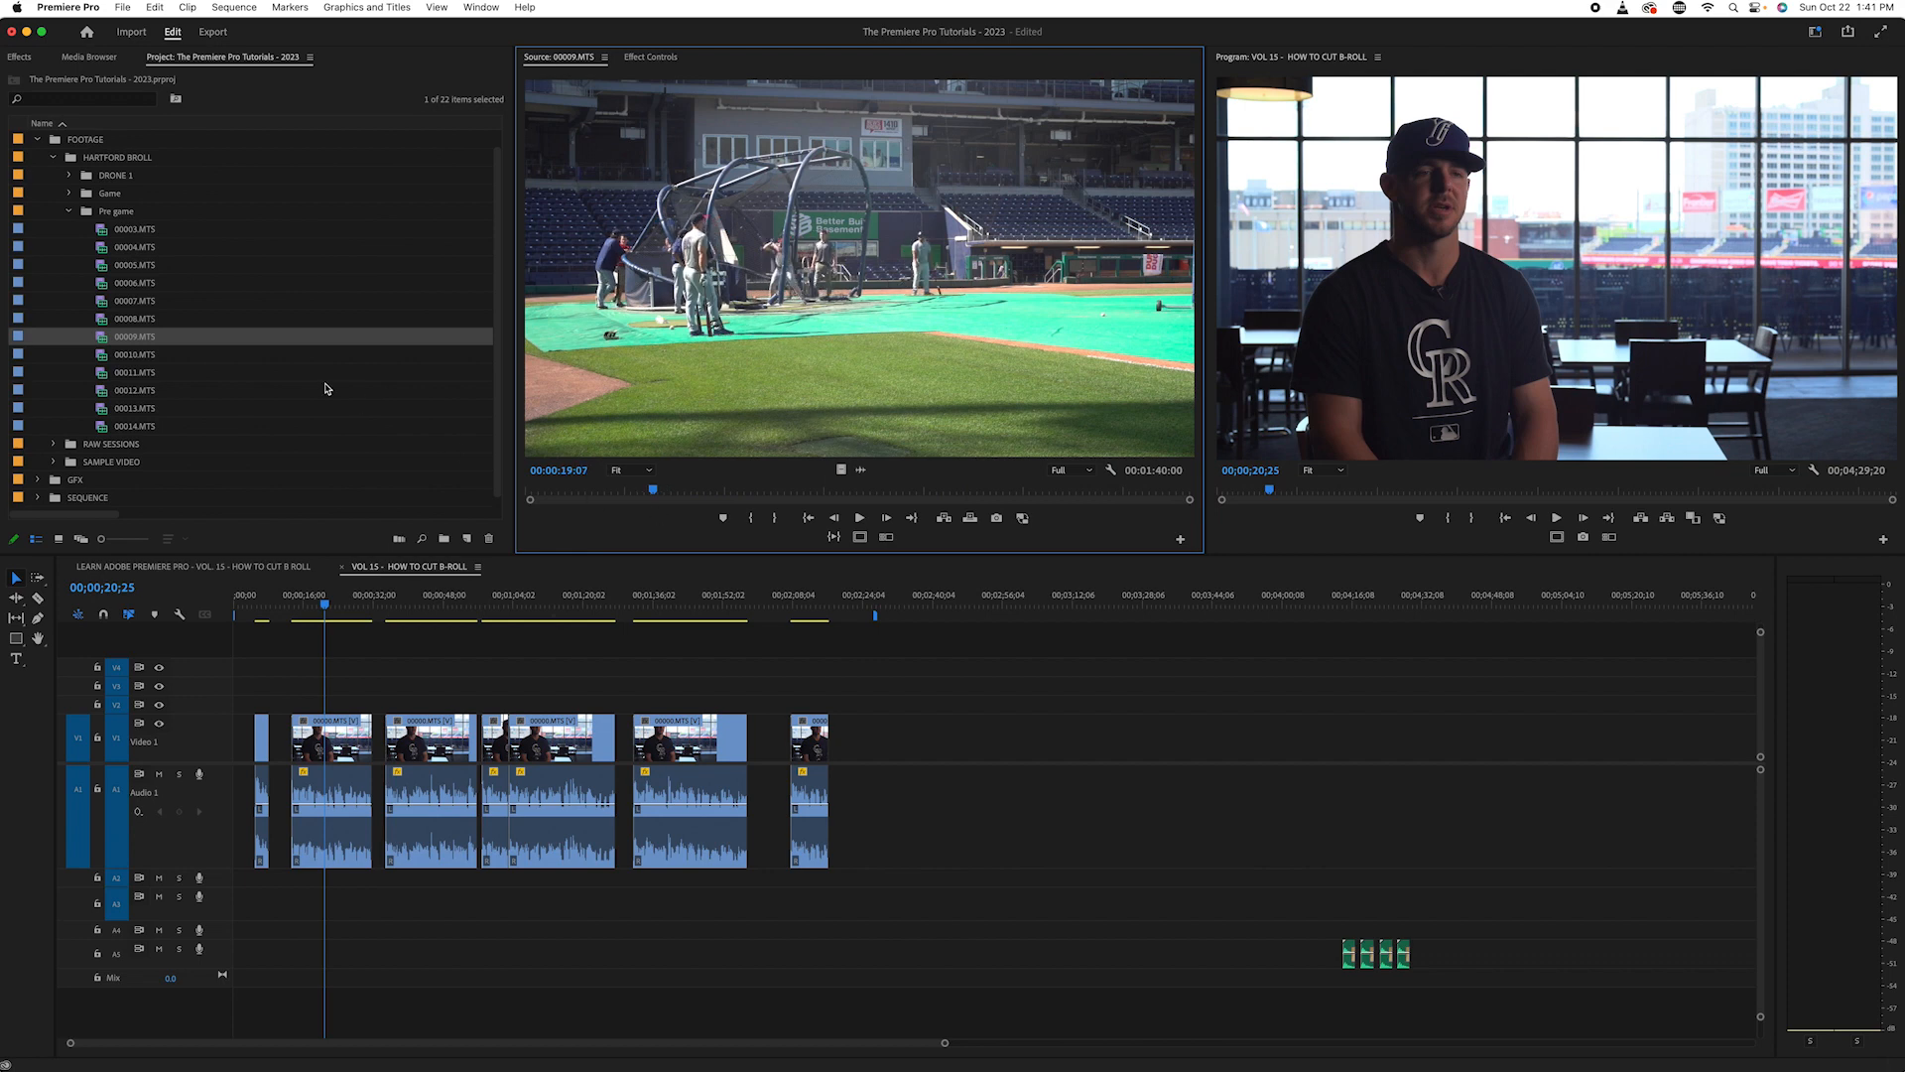
- Skim pre-game clips 00010.MTS and 00011.MTS in the source monitor, and collapse the Pre game bin
{"action": "left_click", "coordinate": [103, 363]}
{"action": "double_click", "coordinate": [103, 363]}
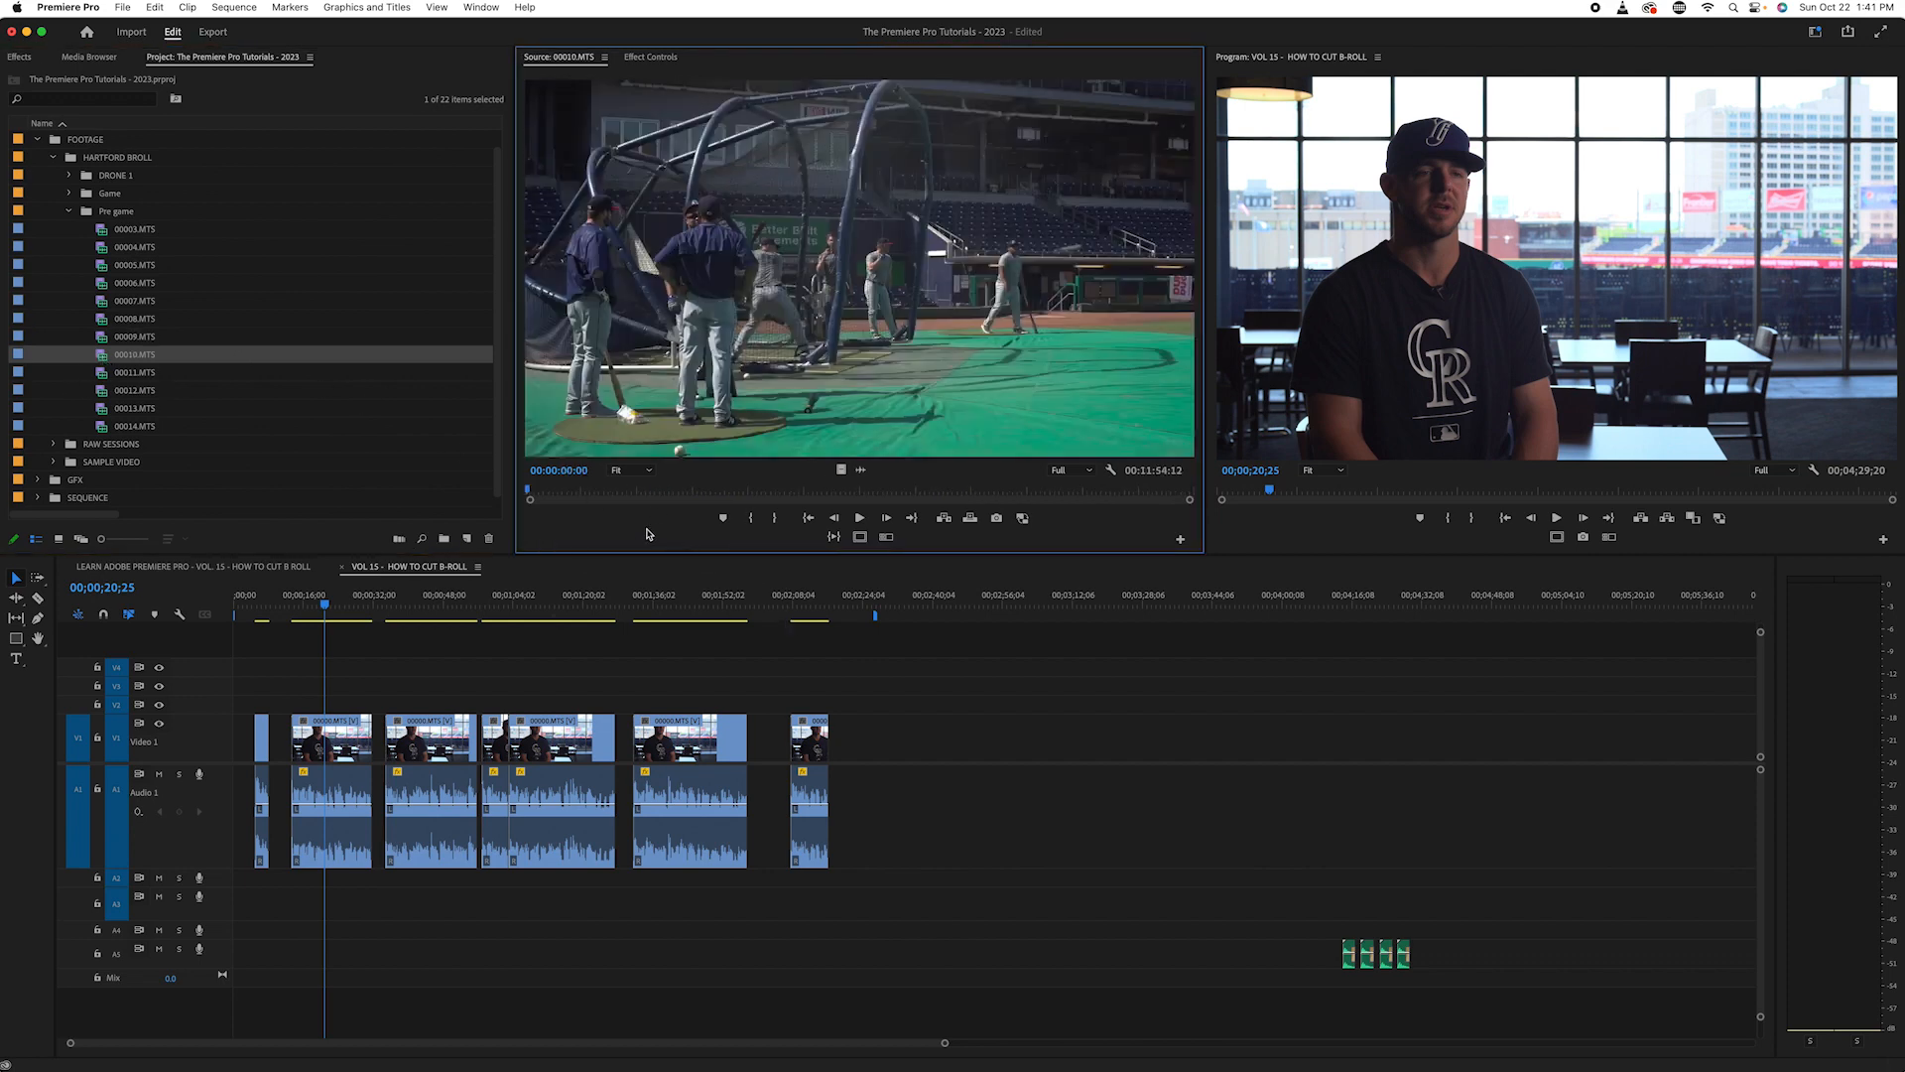
{"action": "left_click_drag", "start_coordinate": [570, 488], "coordinate": [1044, 491]}
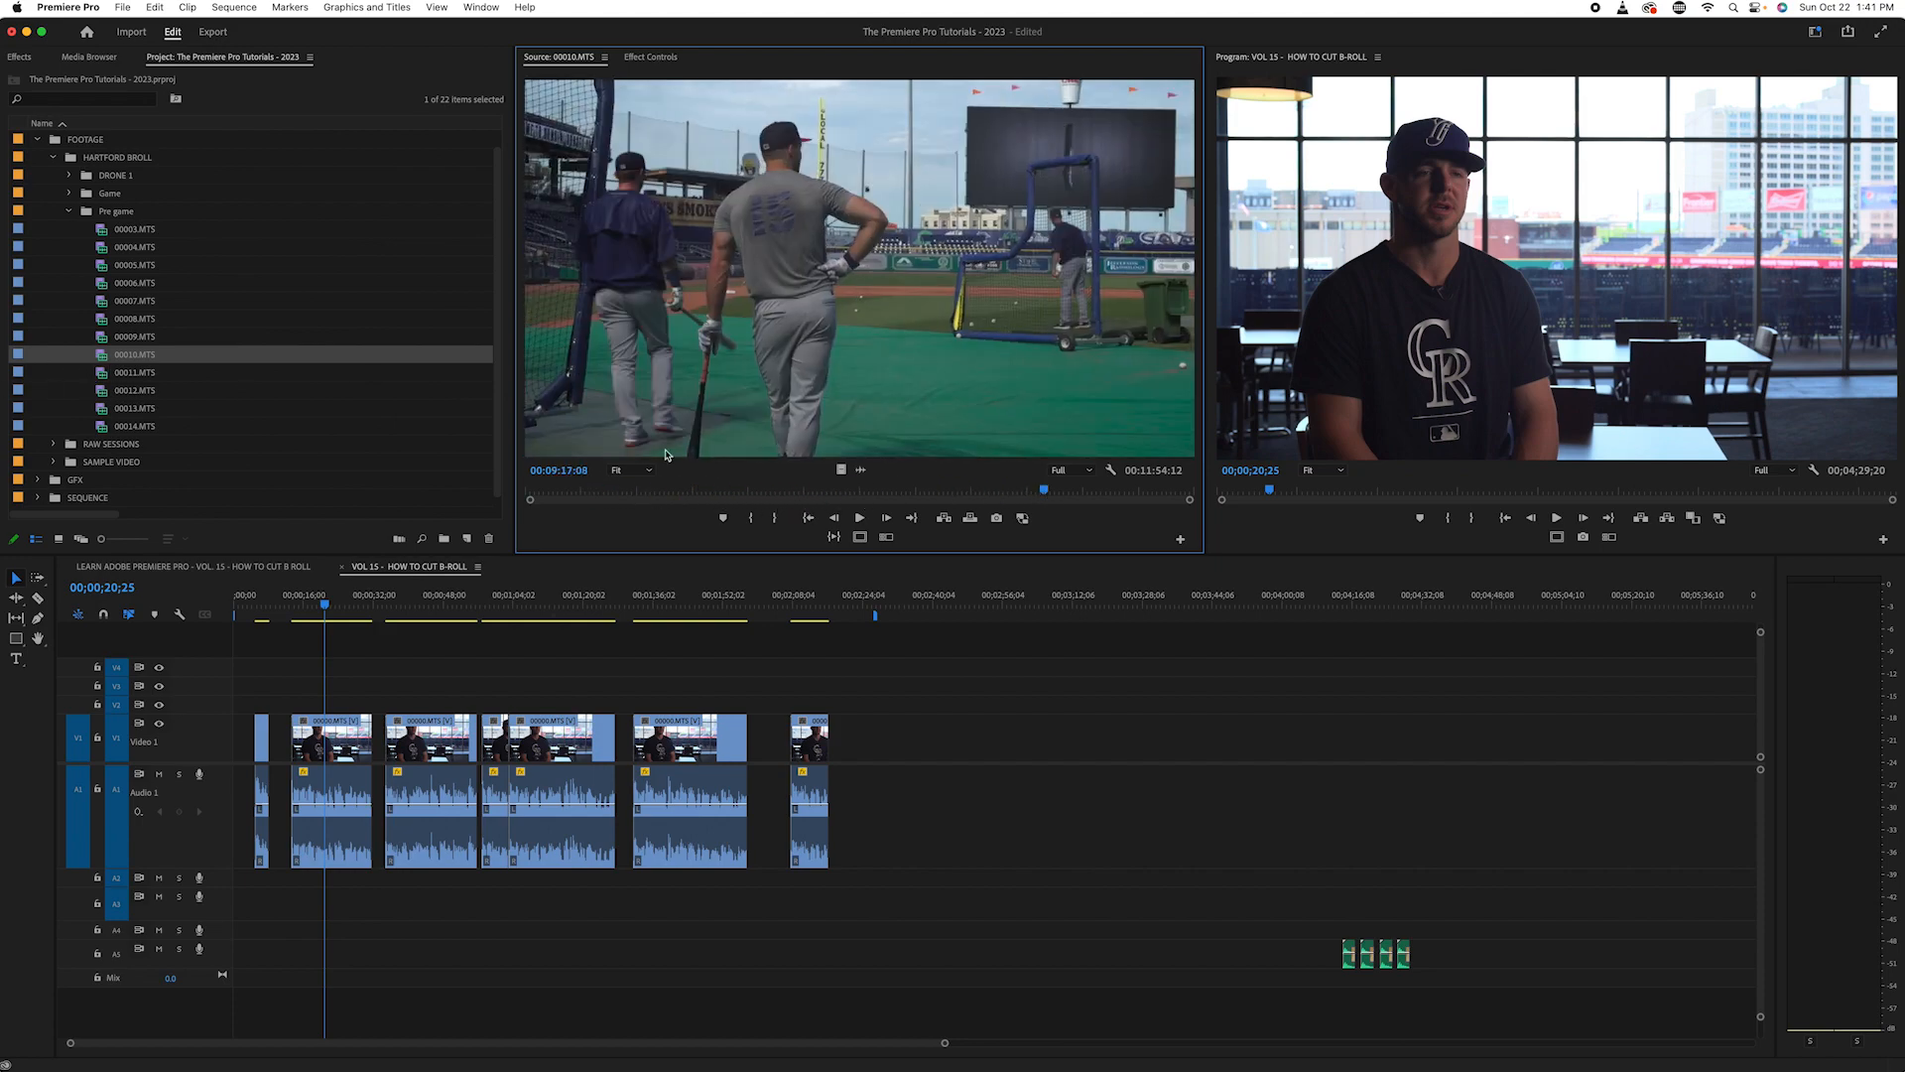
{"action": "left_click_drag", "start_coordinate": [1044, 490], "coordinate": [1084, 490]}
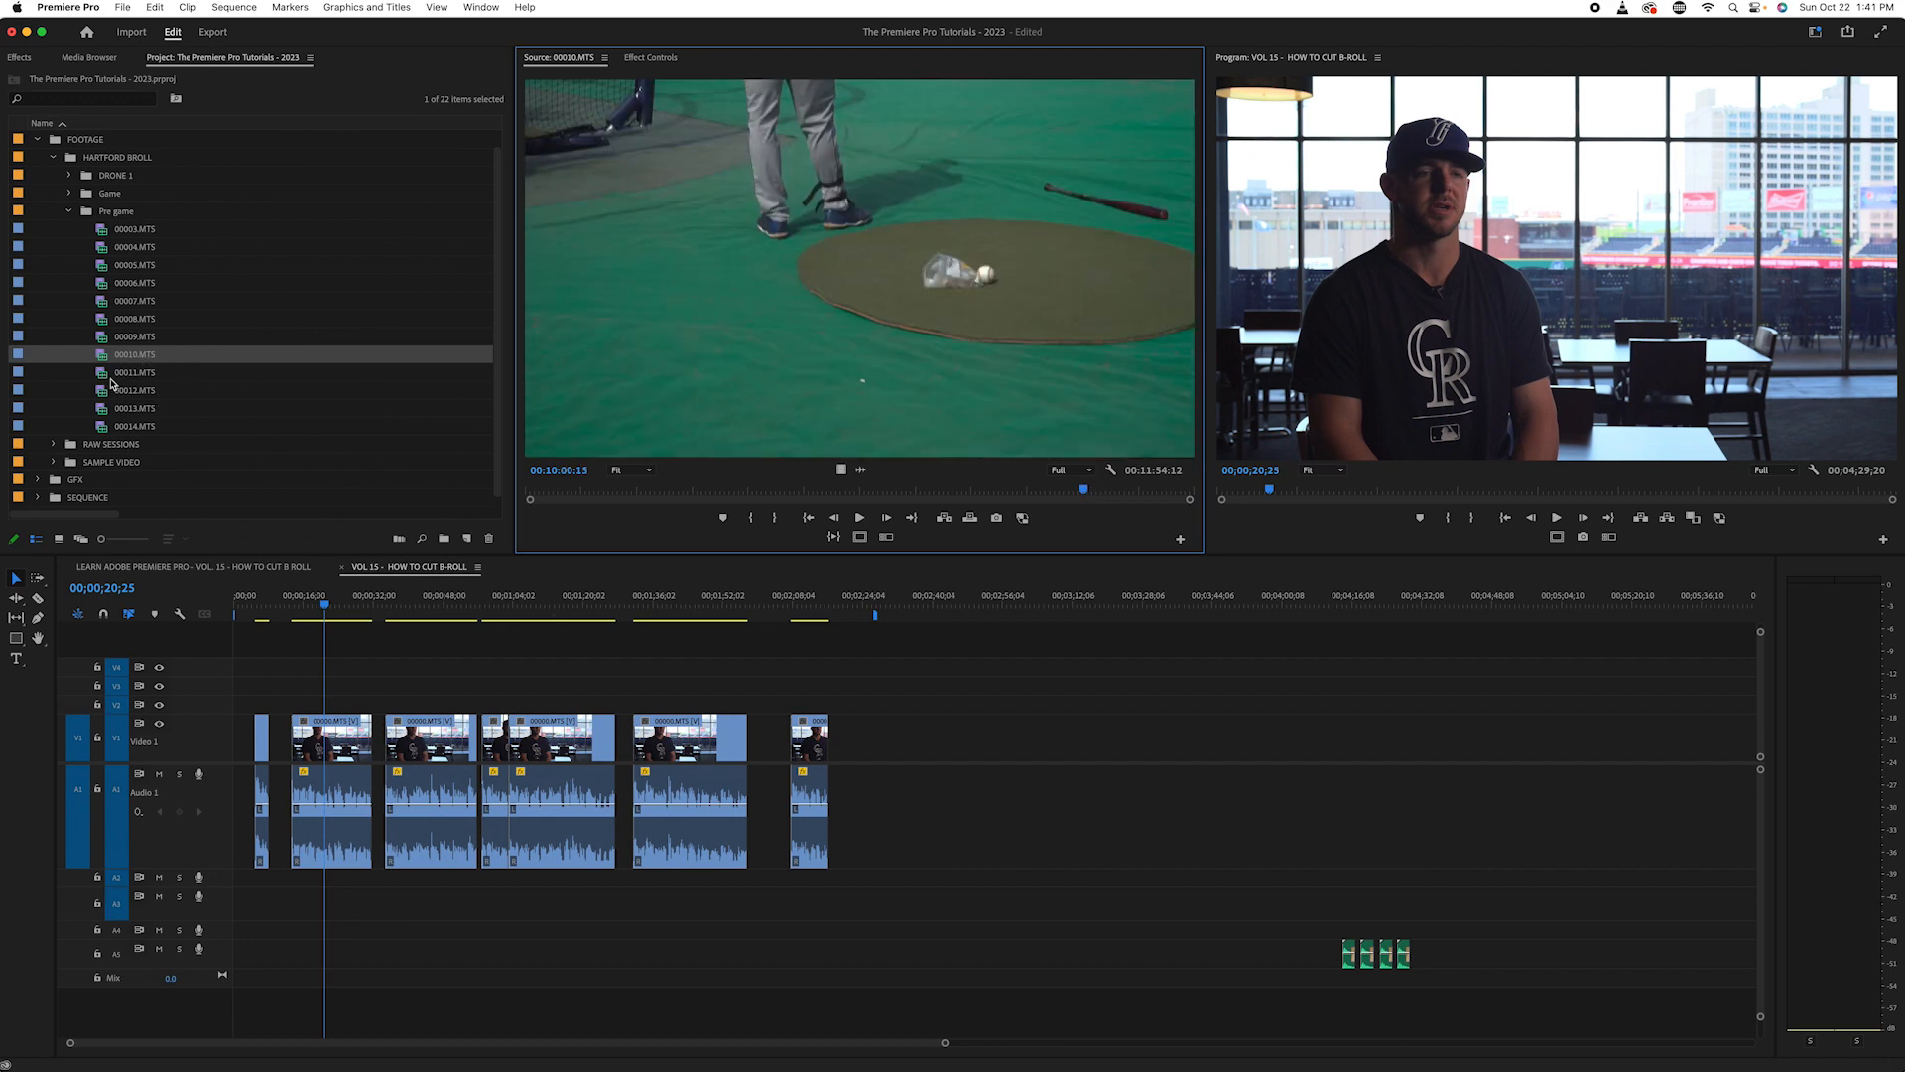
{"action": "left_click", "coordinate": [111, 377]}
{"action": "double_click", "coordinate": [98, 375]}
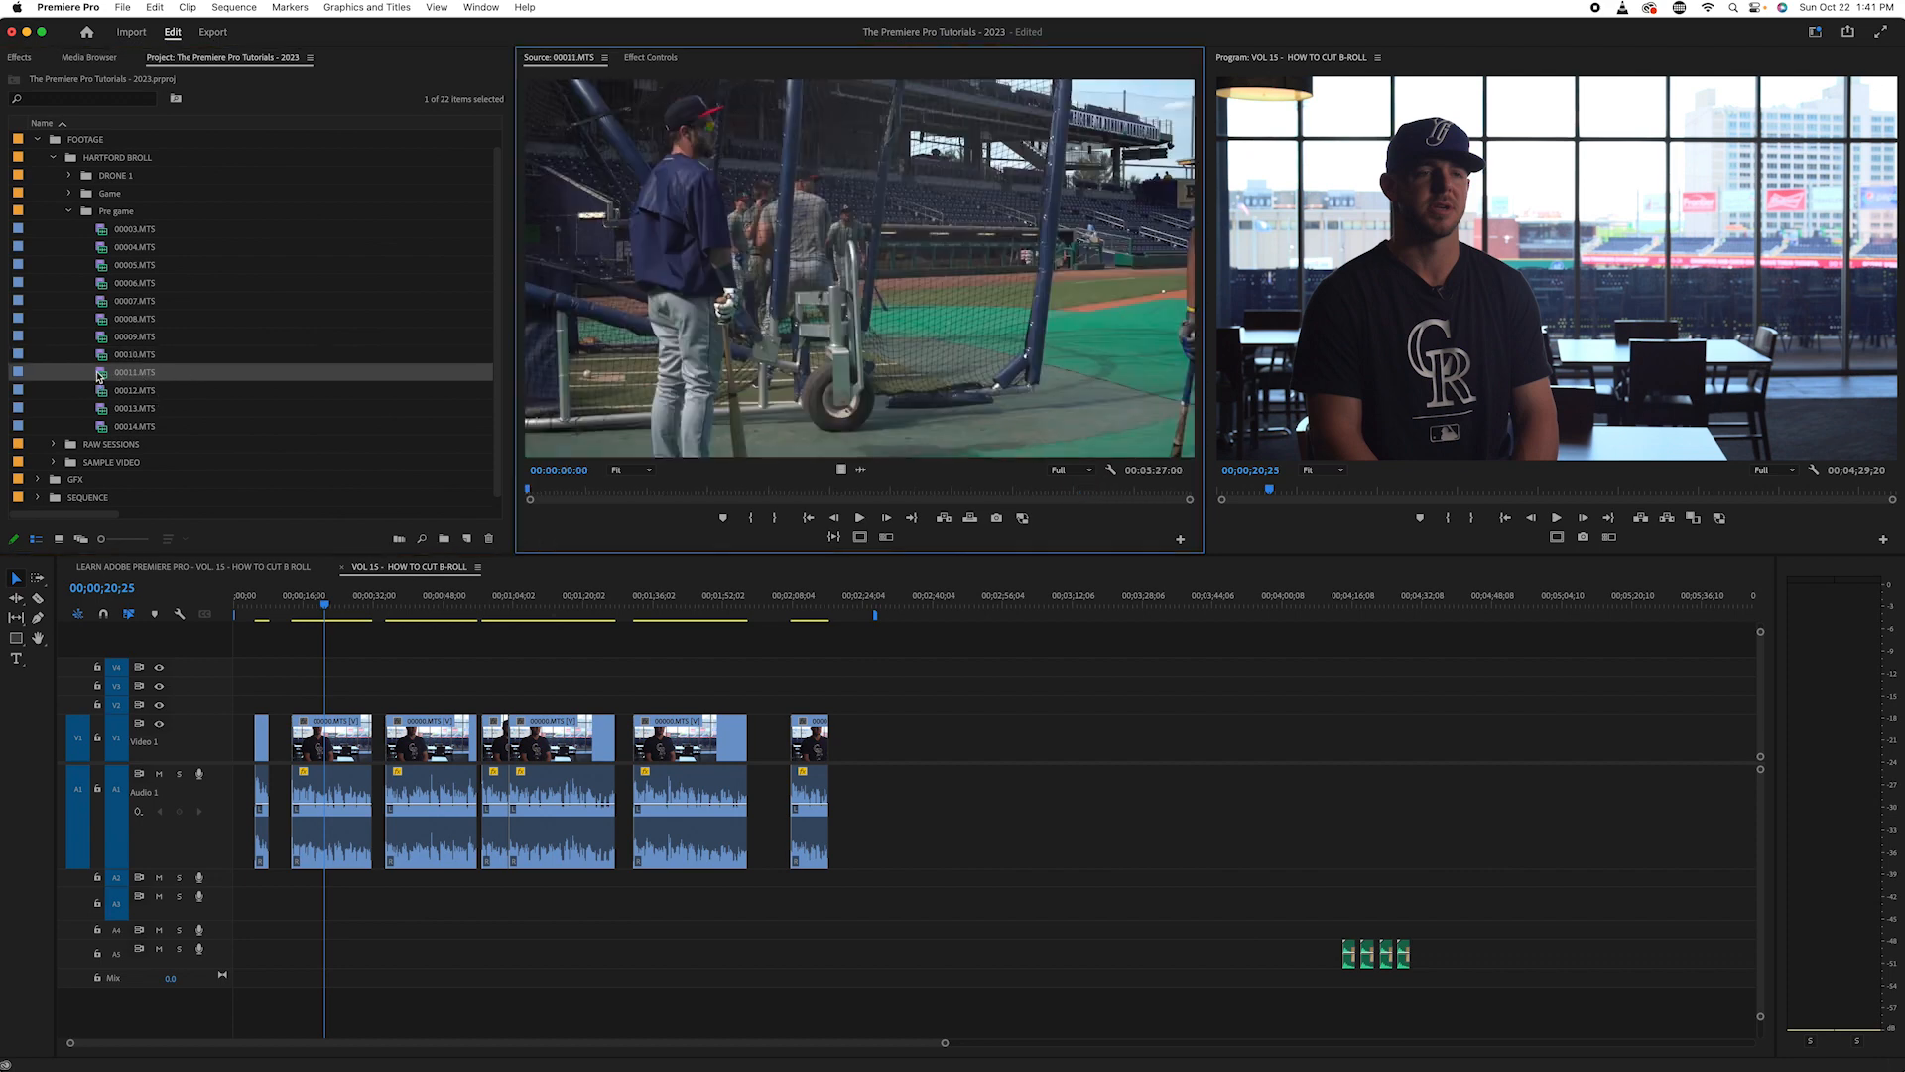
{"action": "left_click_drag", "start_coordinate": [576, 496], "coordinate": [953, 499]}
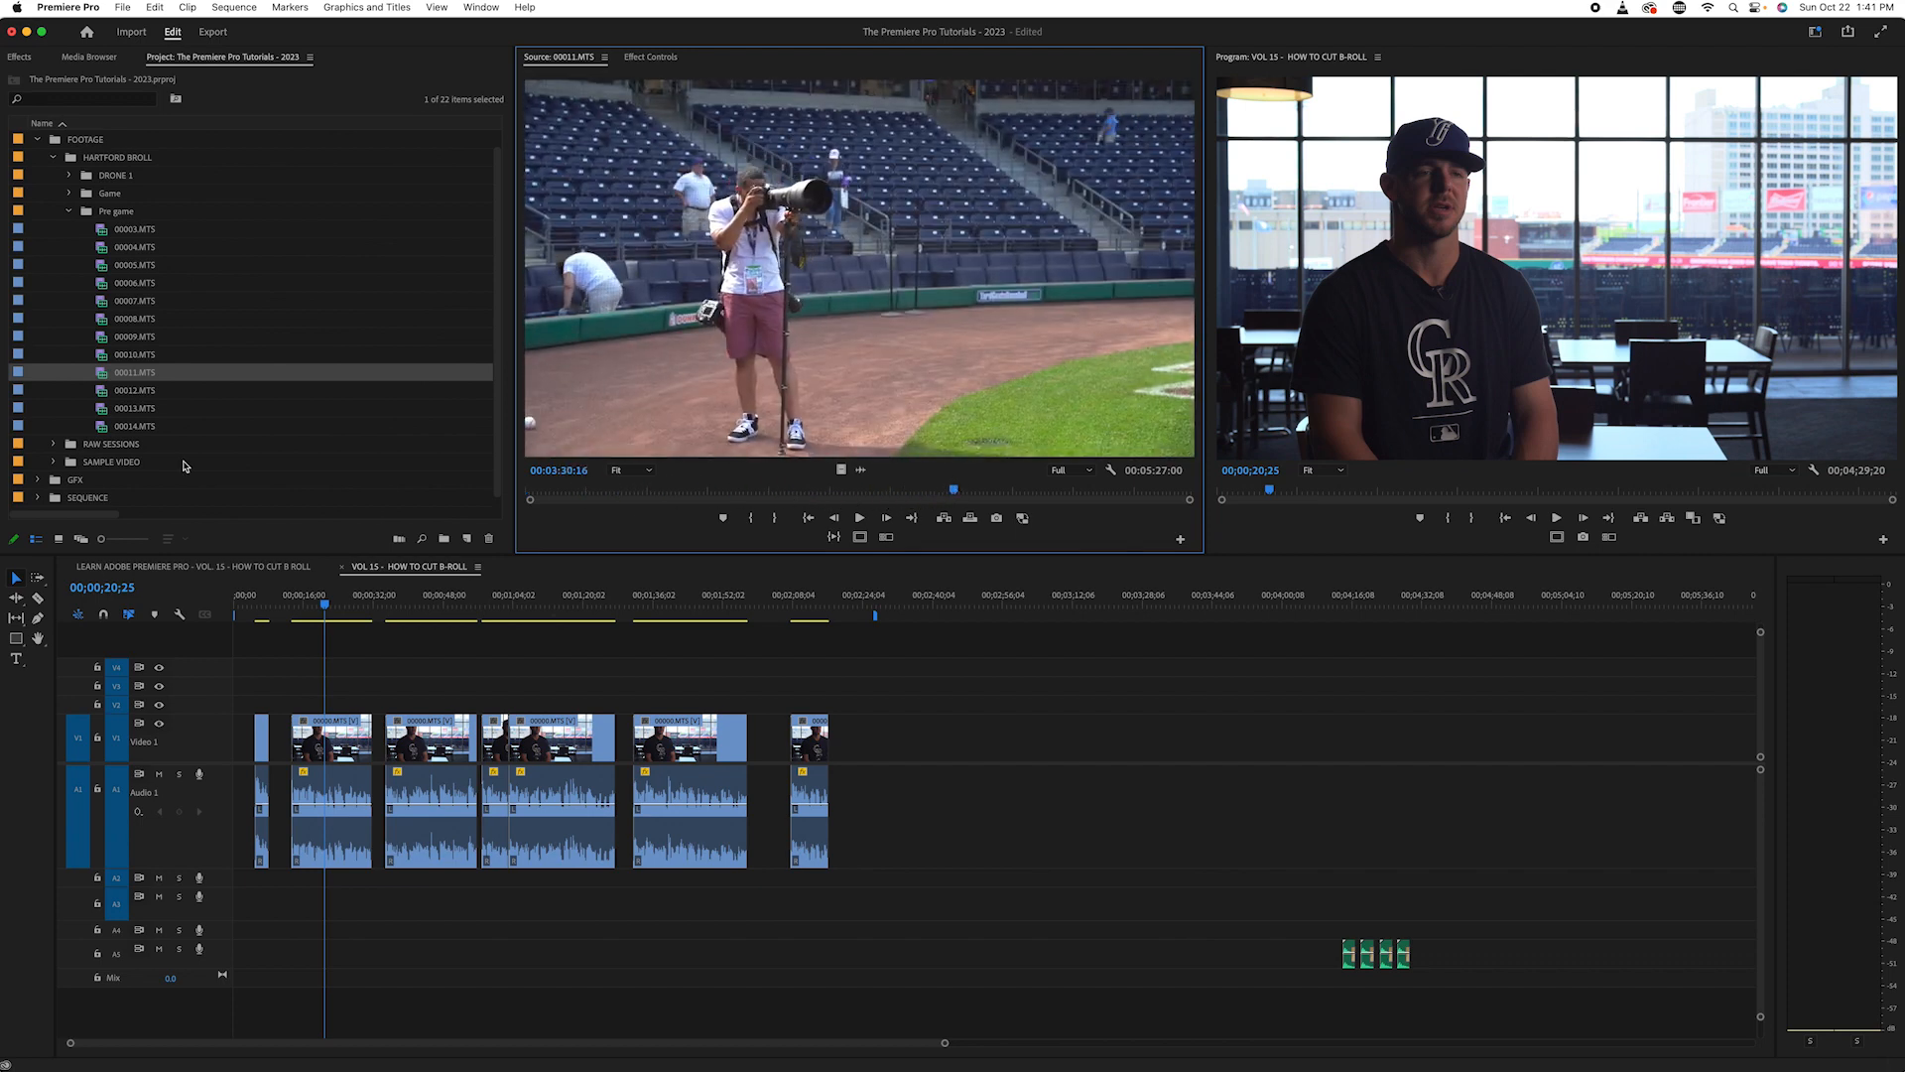
{"action": "left_click", "coordinate": [68, 211]}
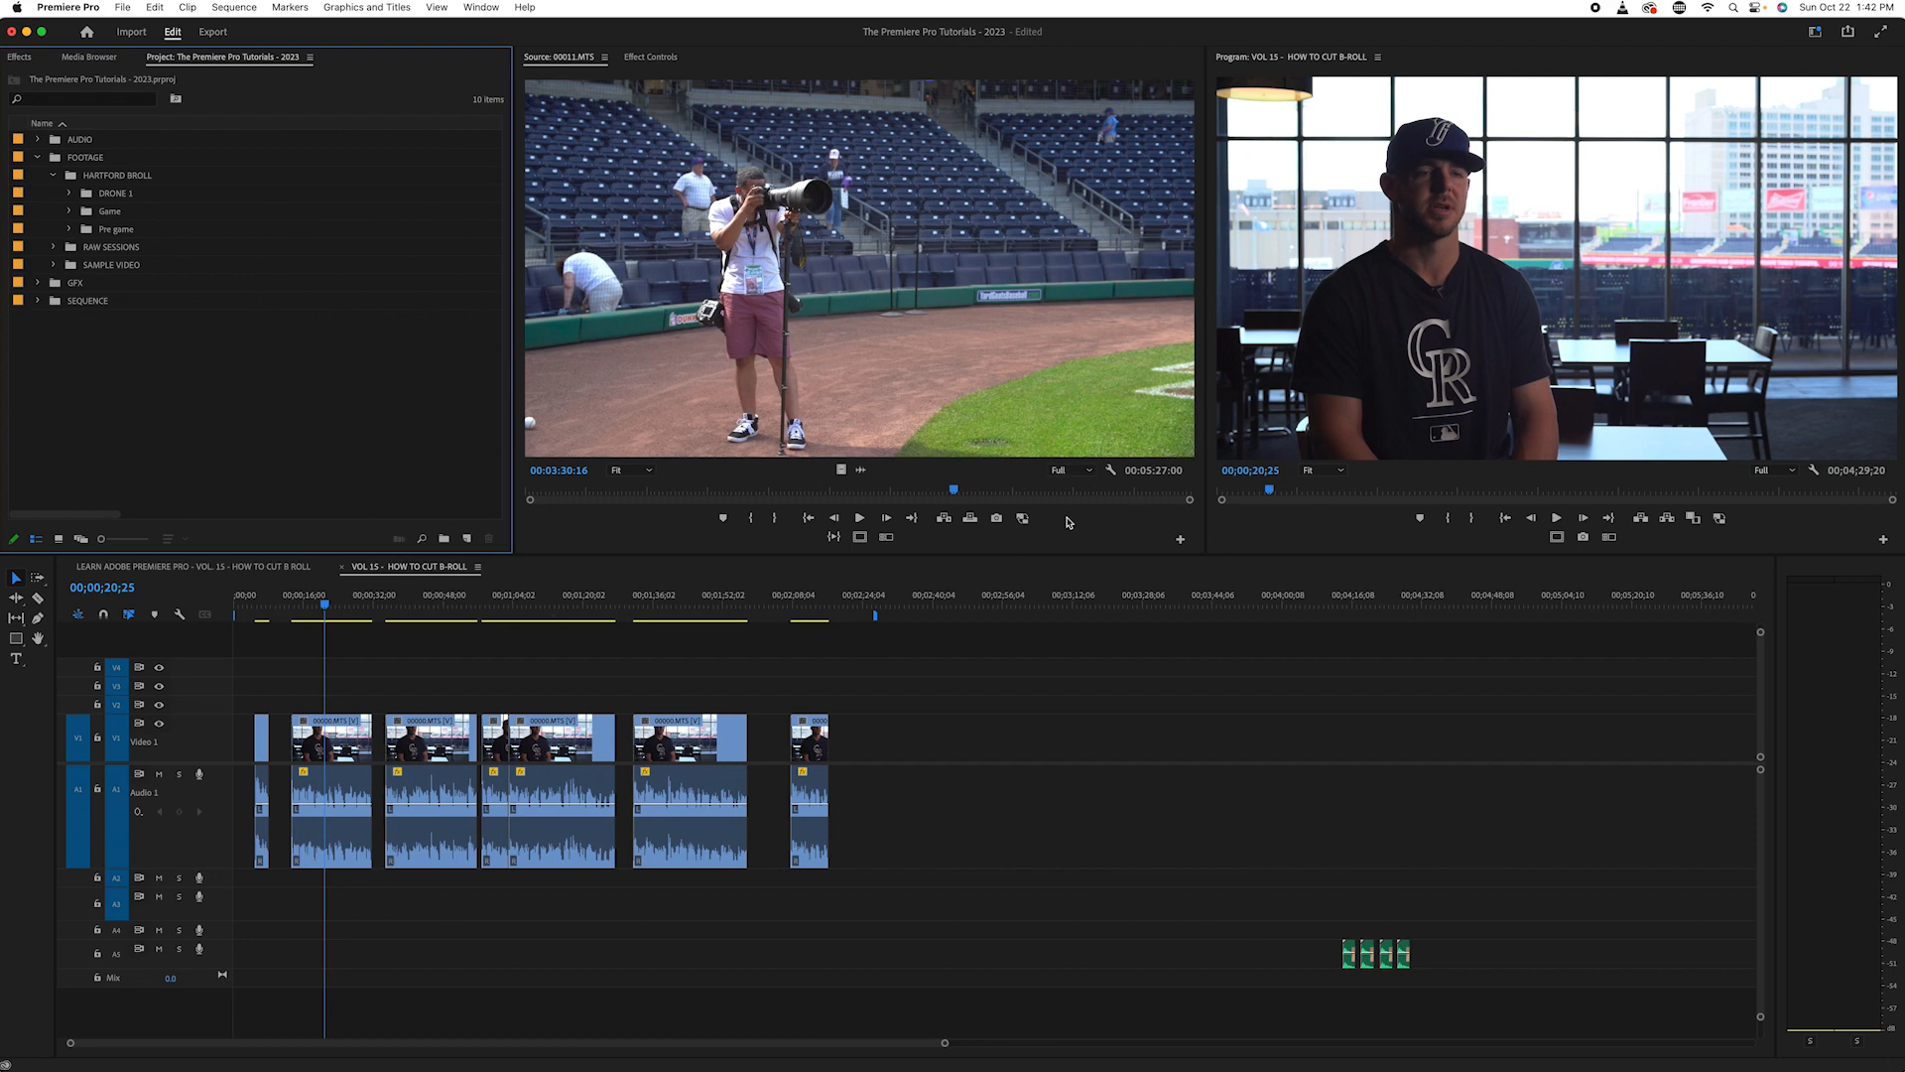
- Reopen the Pre game bin and skim back and forth through 00003.MTS to examine its indoor shots
{"action": "left_click", "coordinate": [69, 229]}
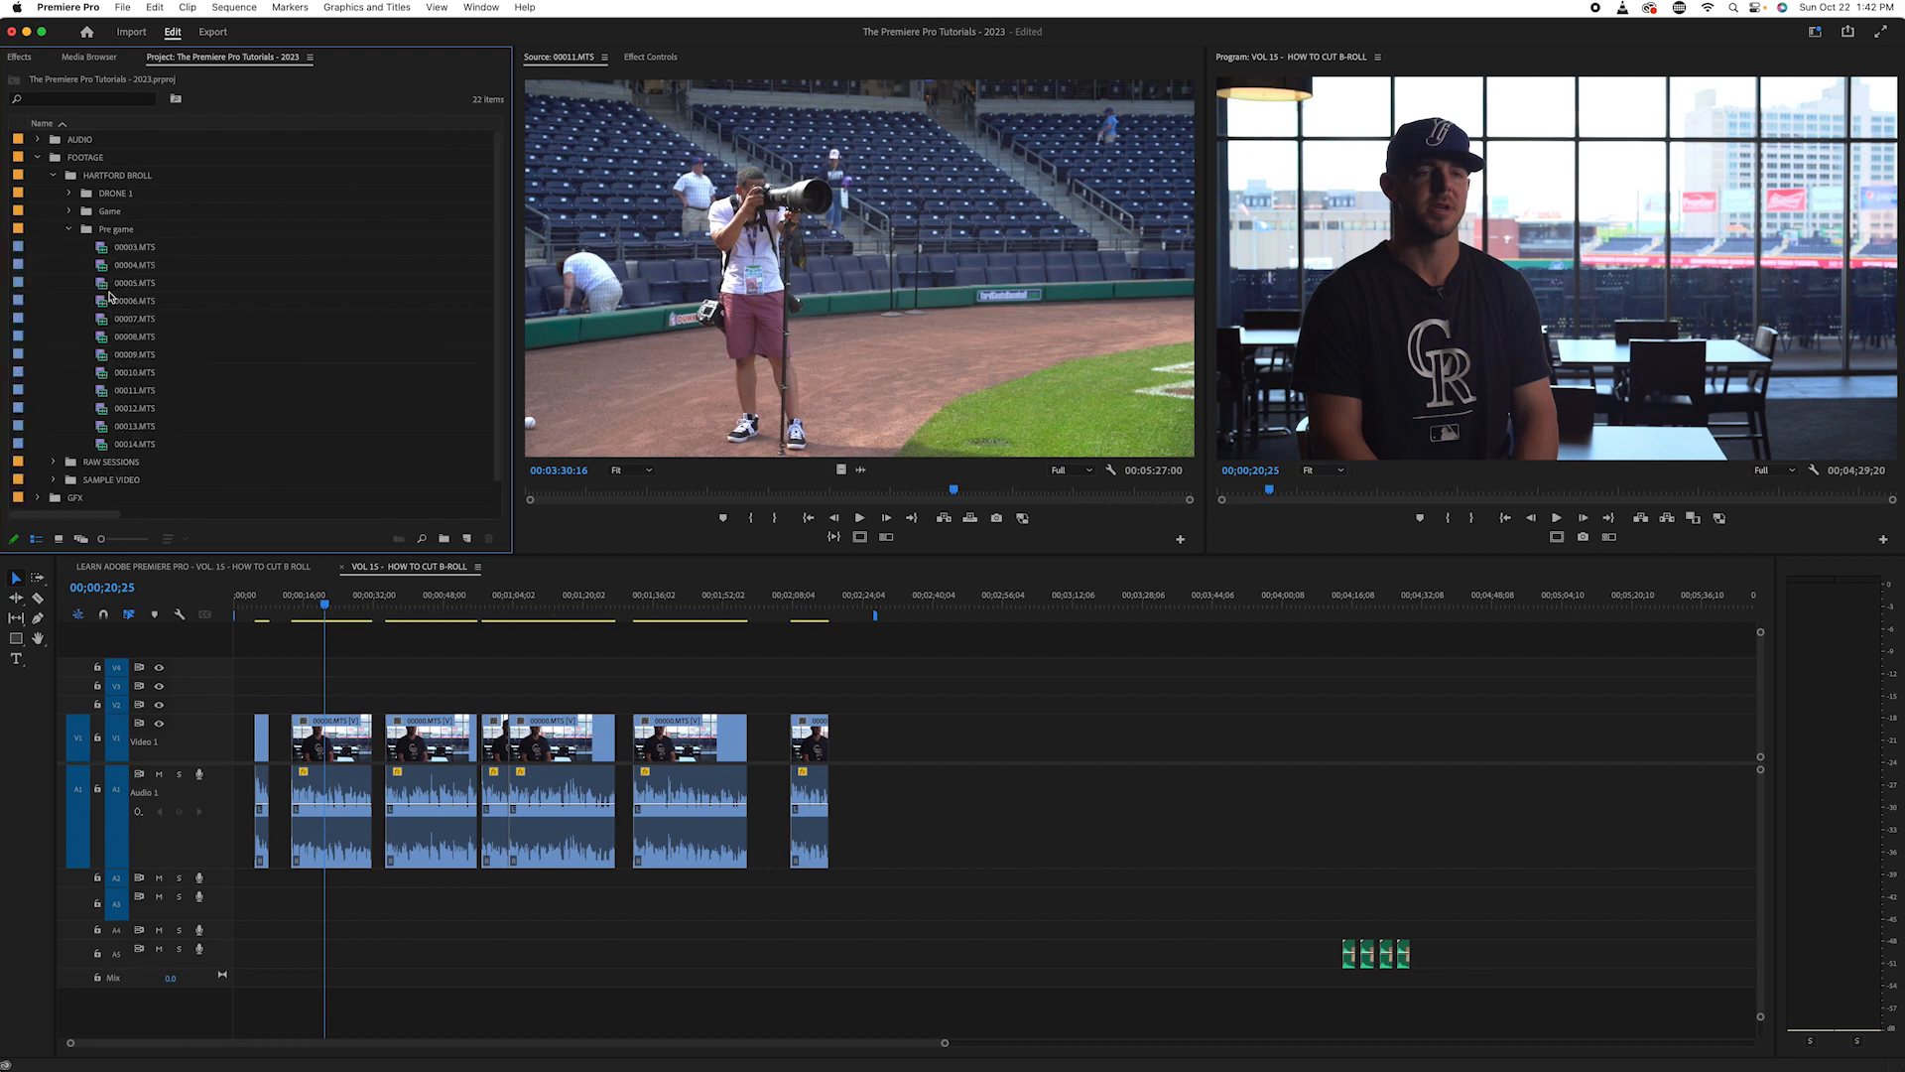
{"action": "double_click", "coordinate": [106, 229]}
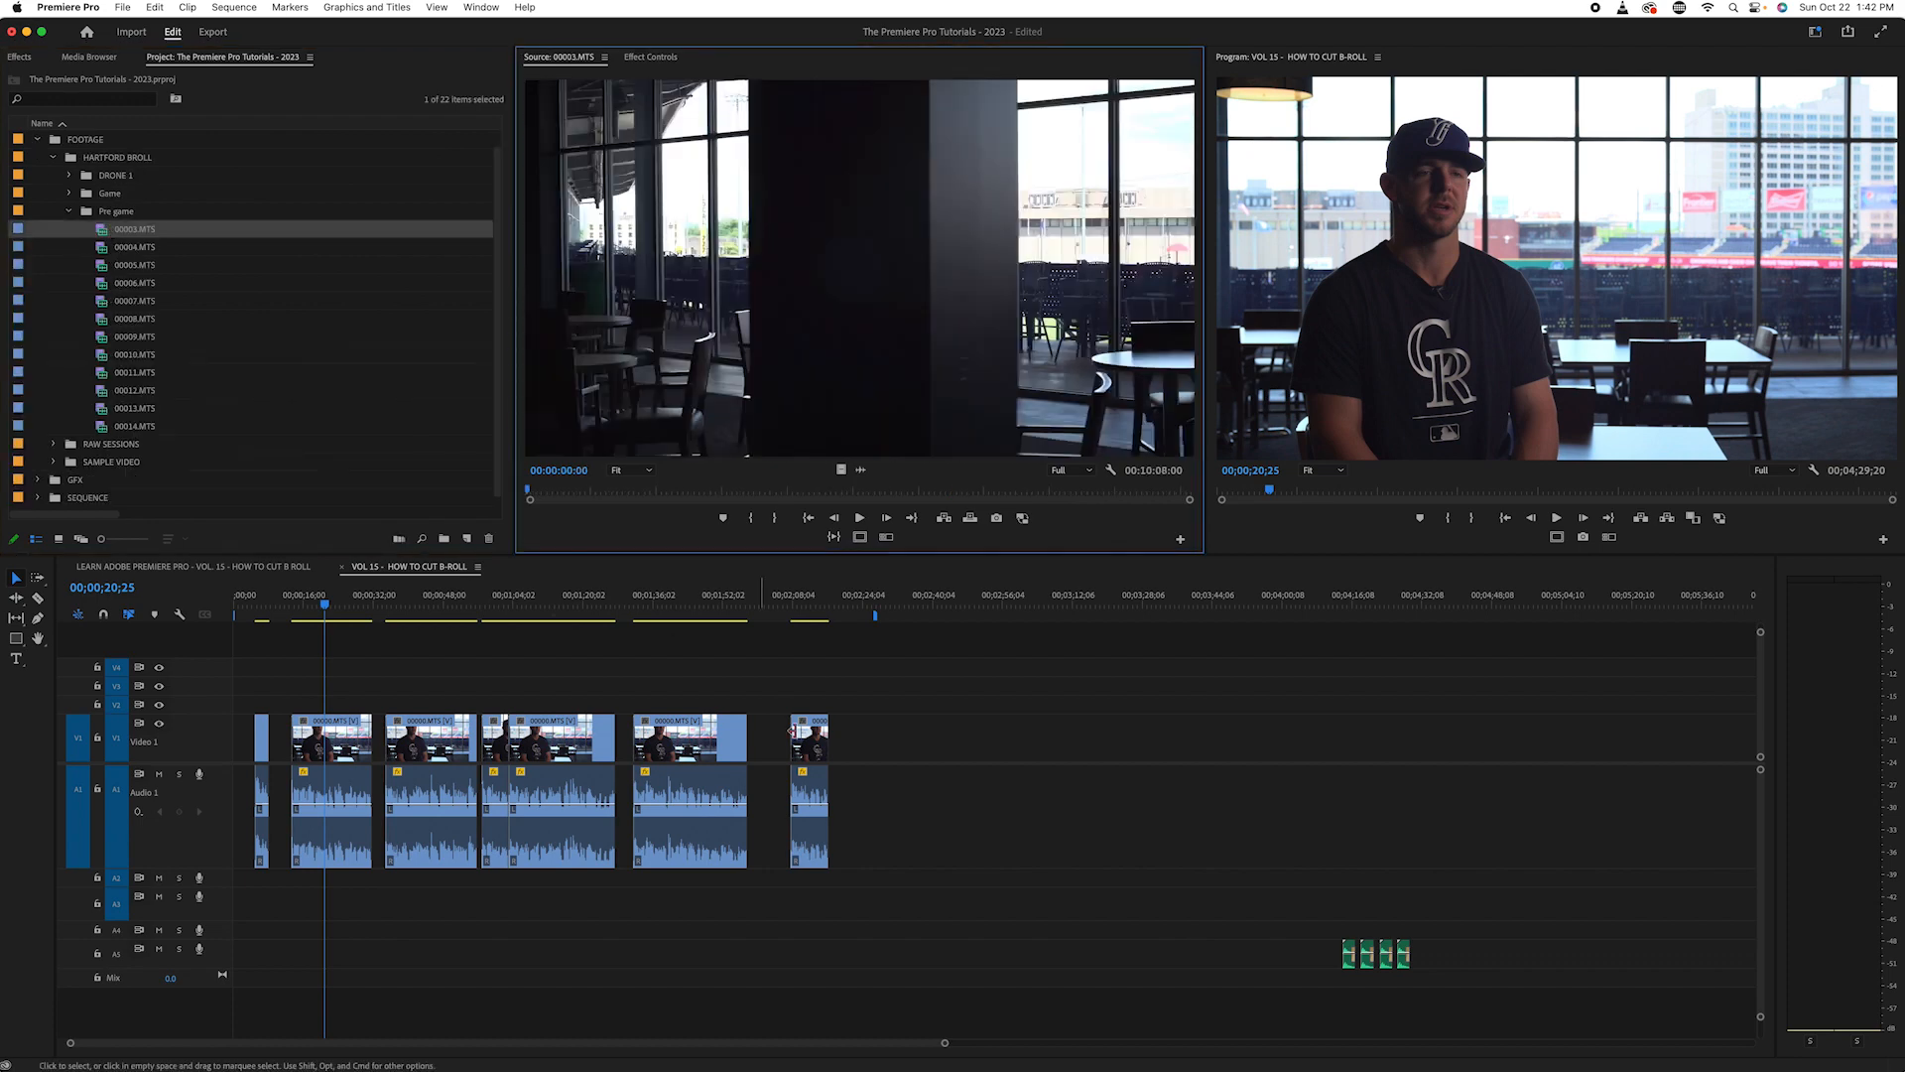
{"action": "left_click_drag", "start_coordinate": [646, 497], "coordinate": [995, 574]}
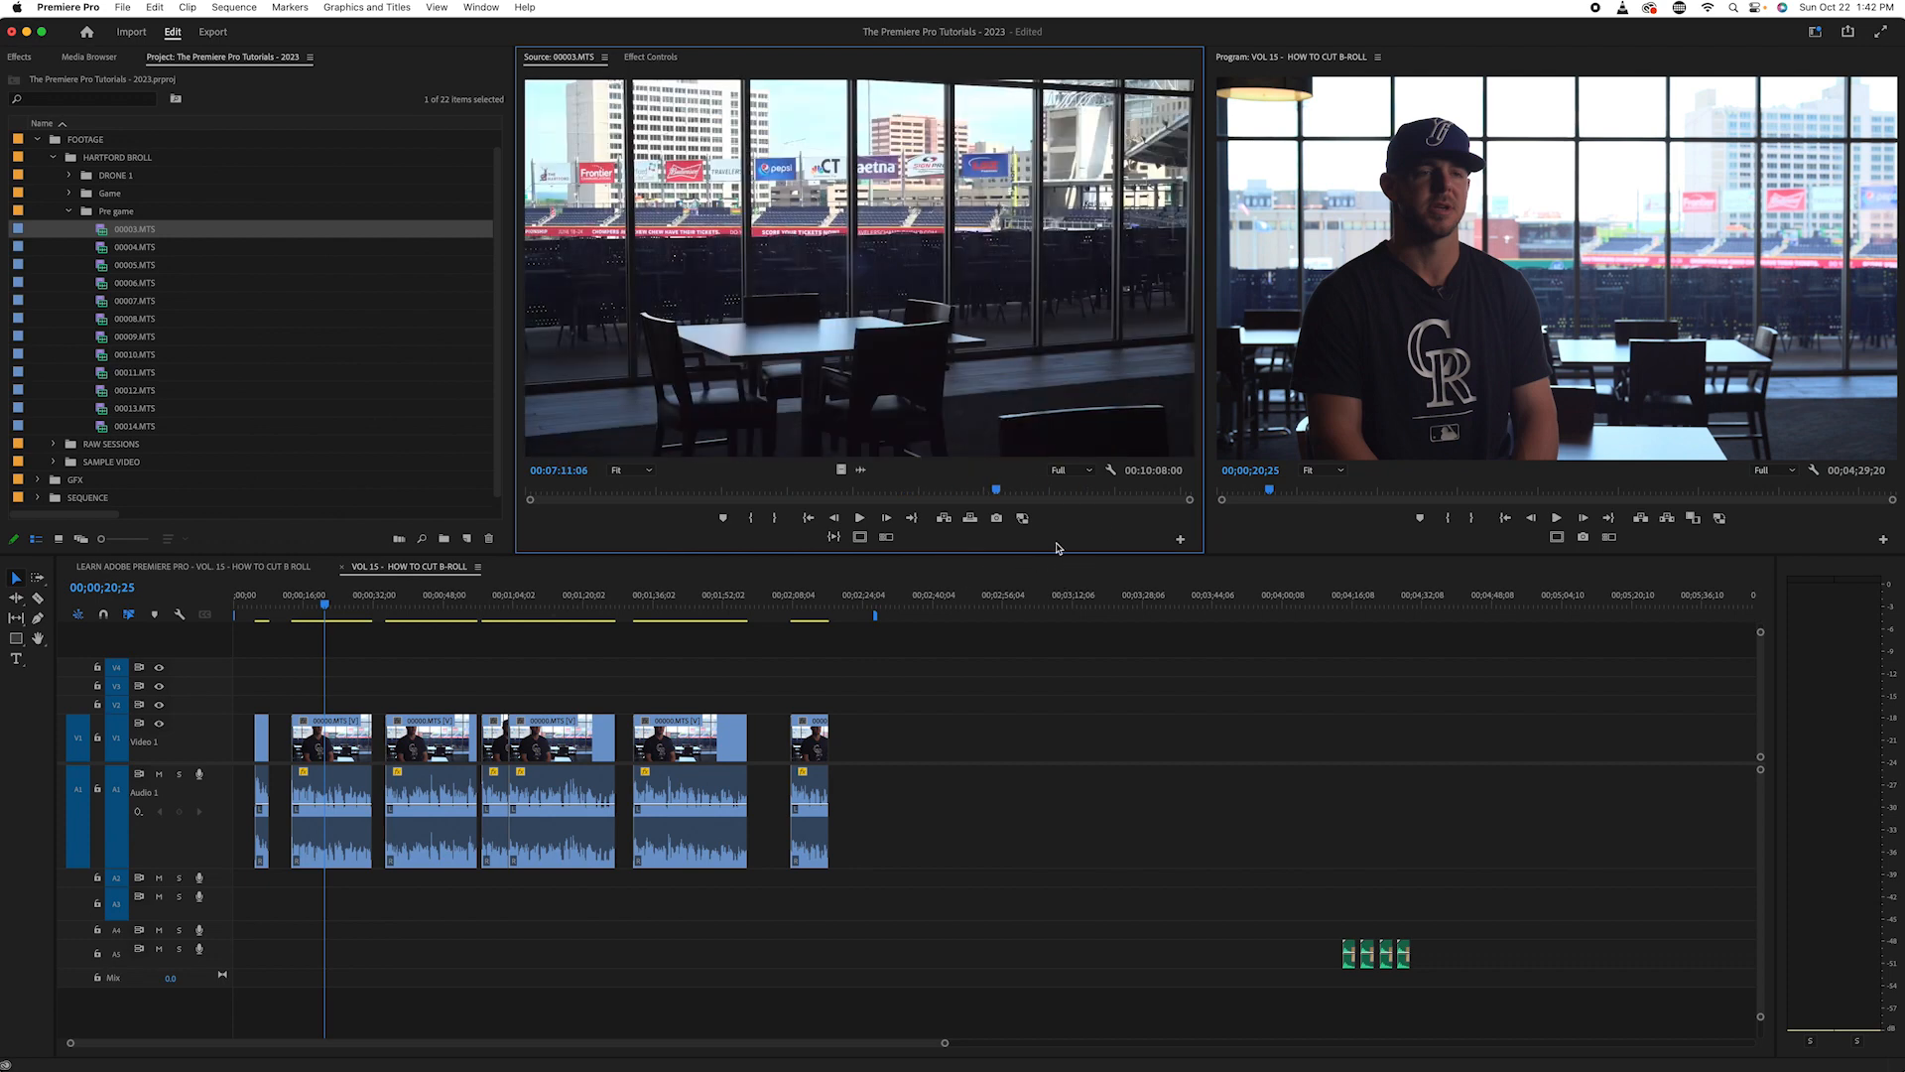
{"action": "left_click", "coordinate": [1016, 491]}
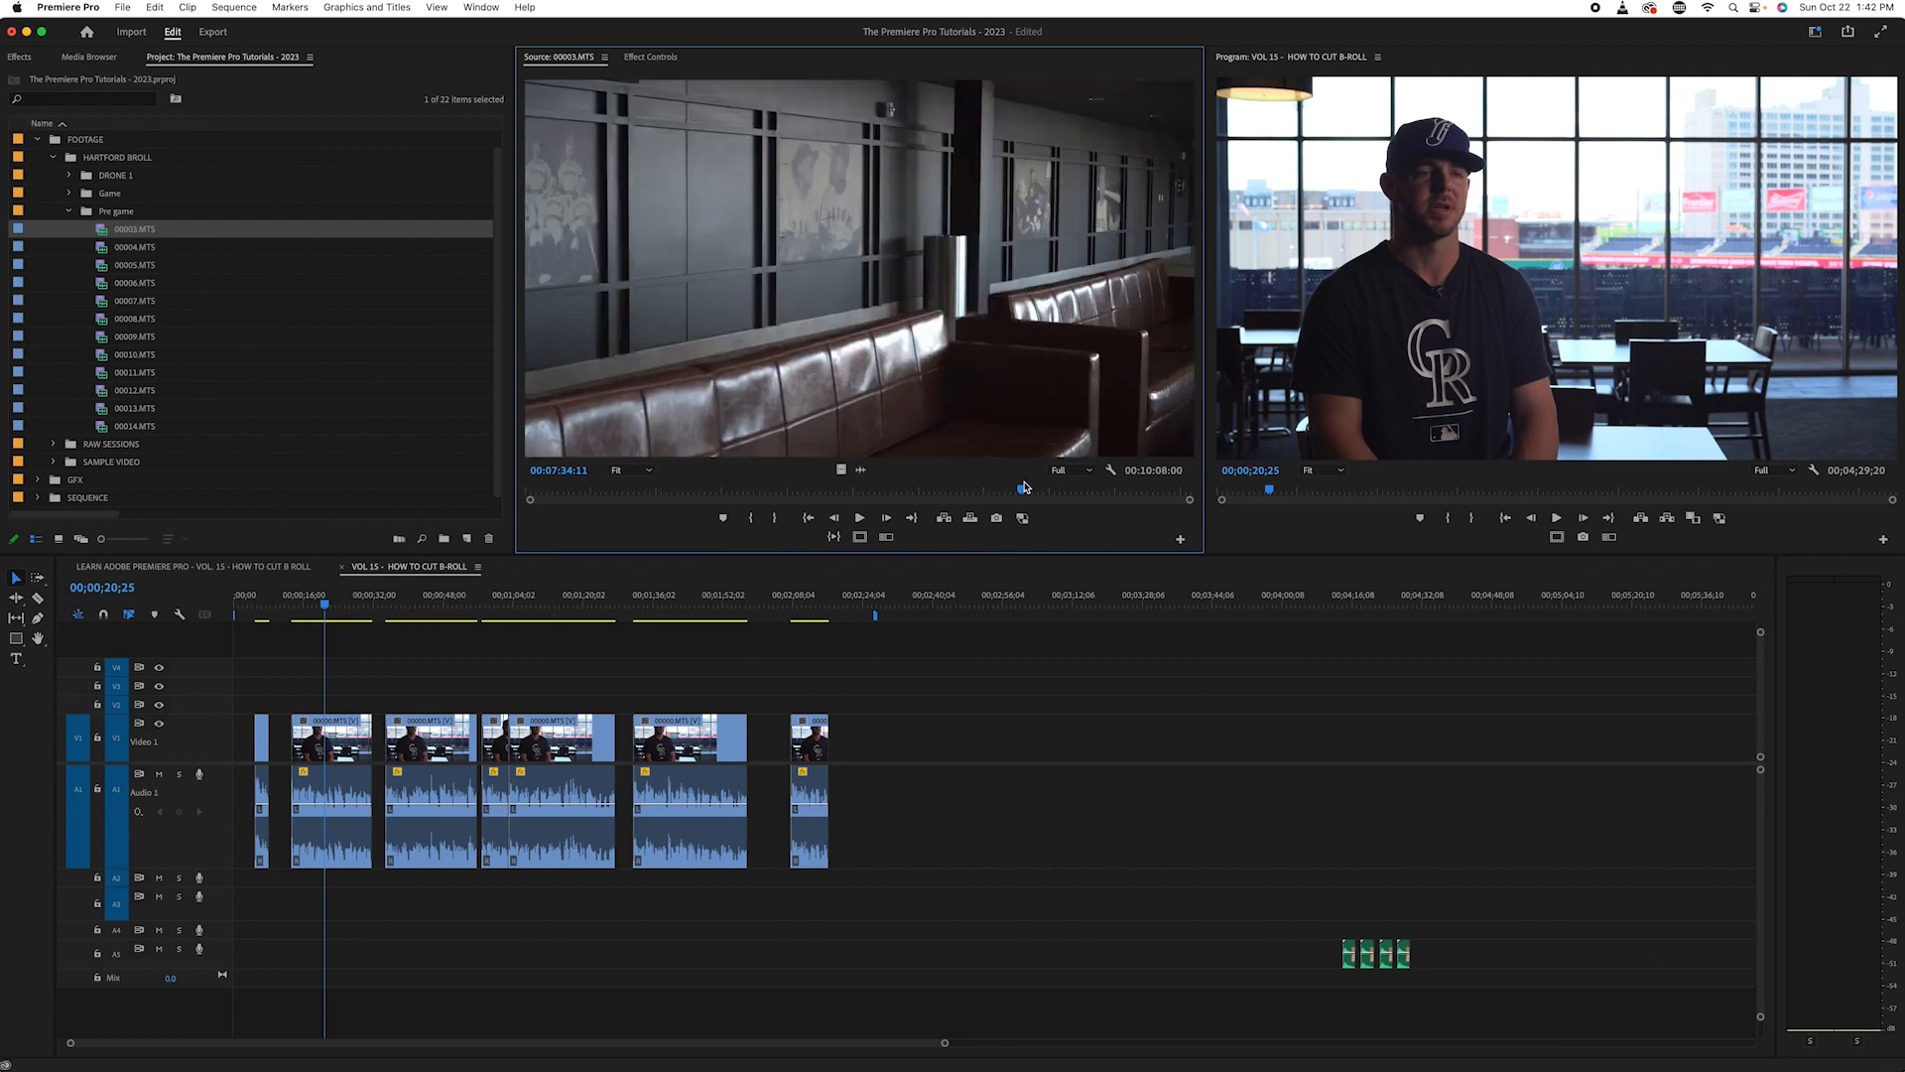
{"action": "left_click_drag", "start_coordinate": [1017, 490], "coordinate": [764, 494]}
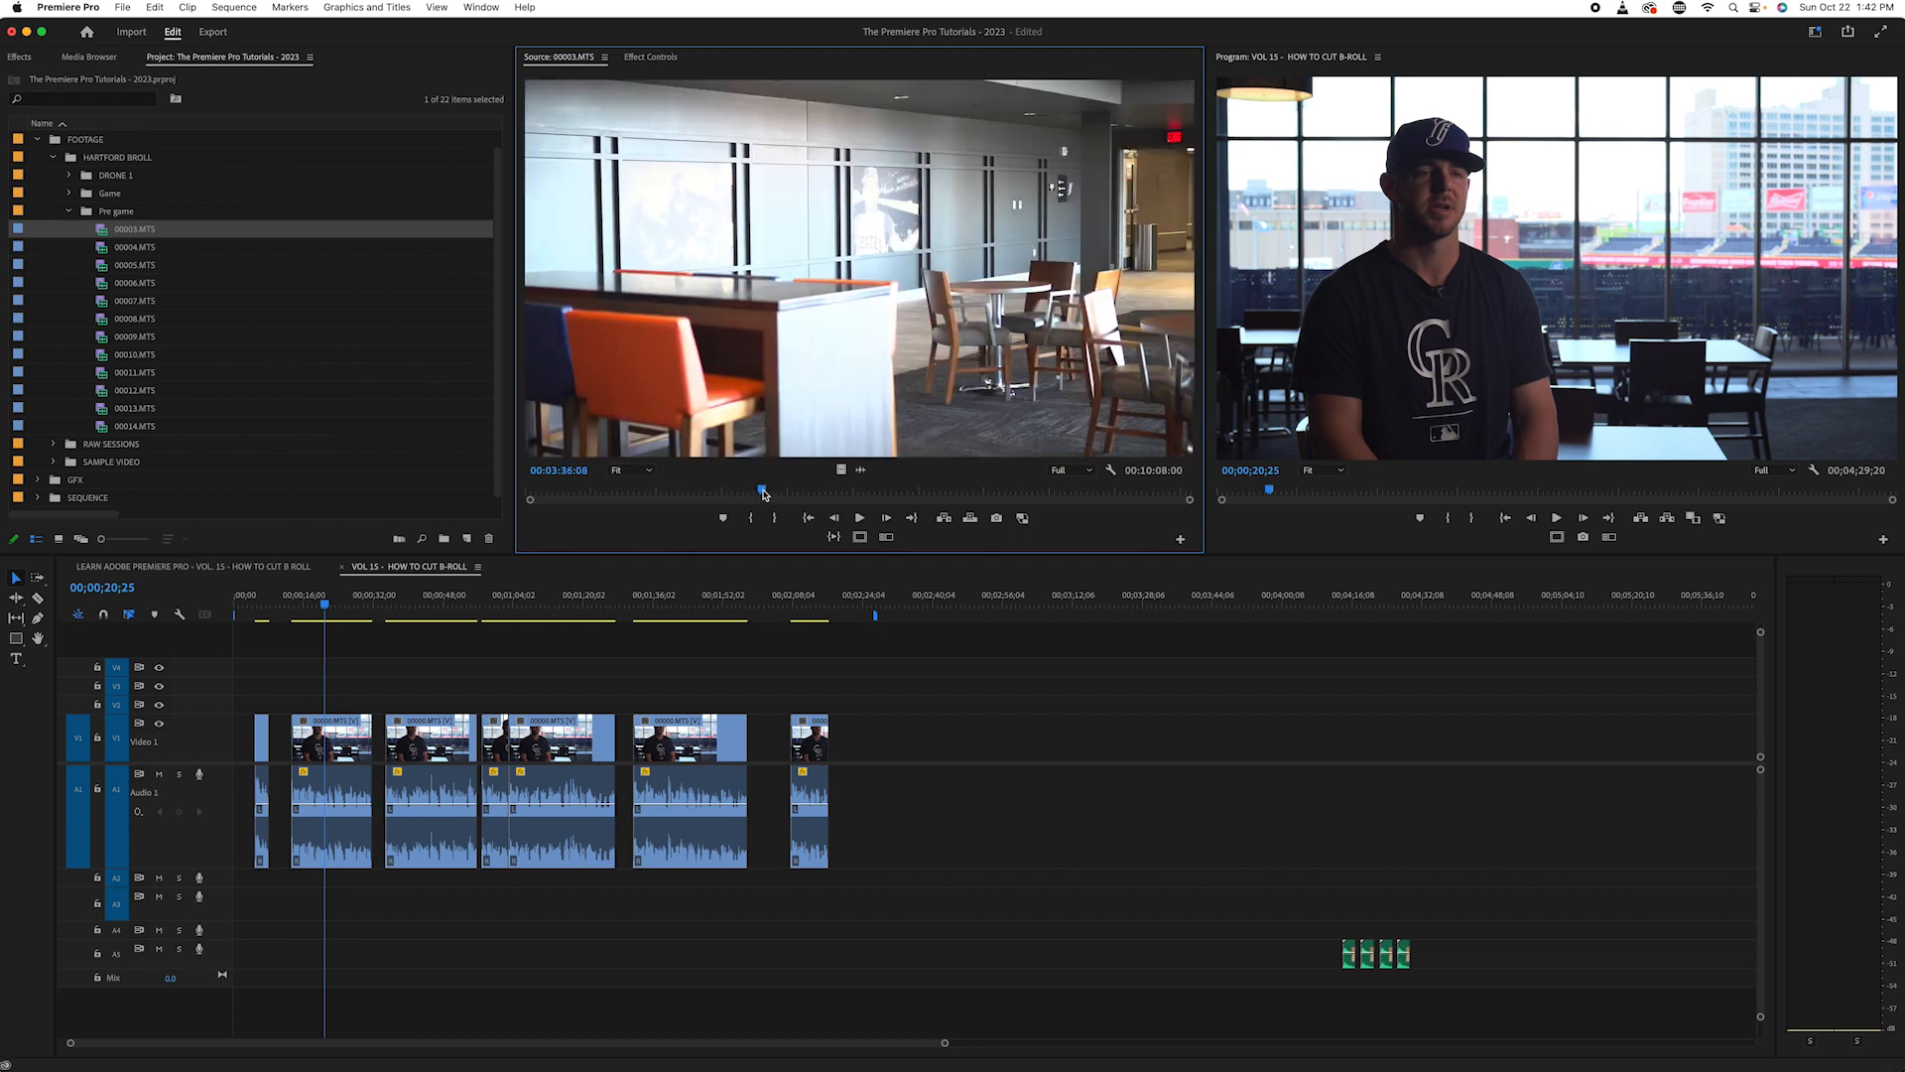
{"action": "left_click_drag", "start_coordinate": [764, 495], "coordinate": [1033, 504]}
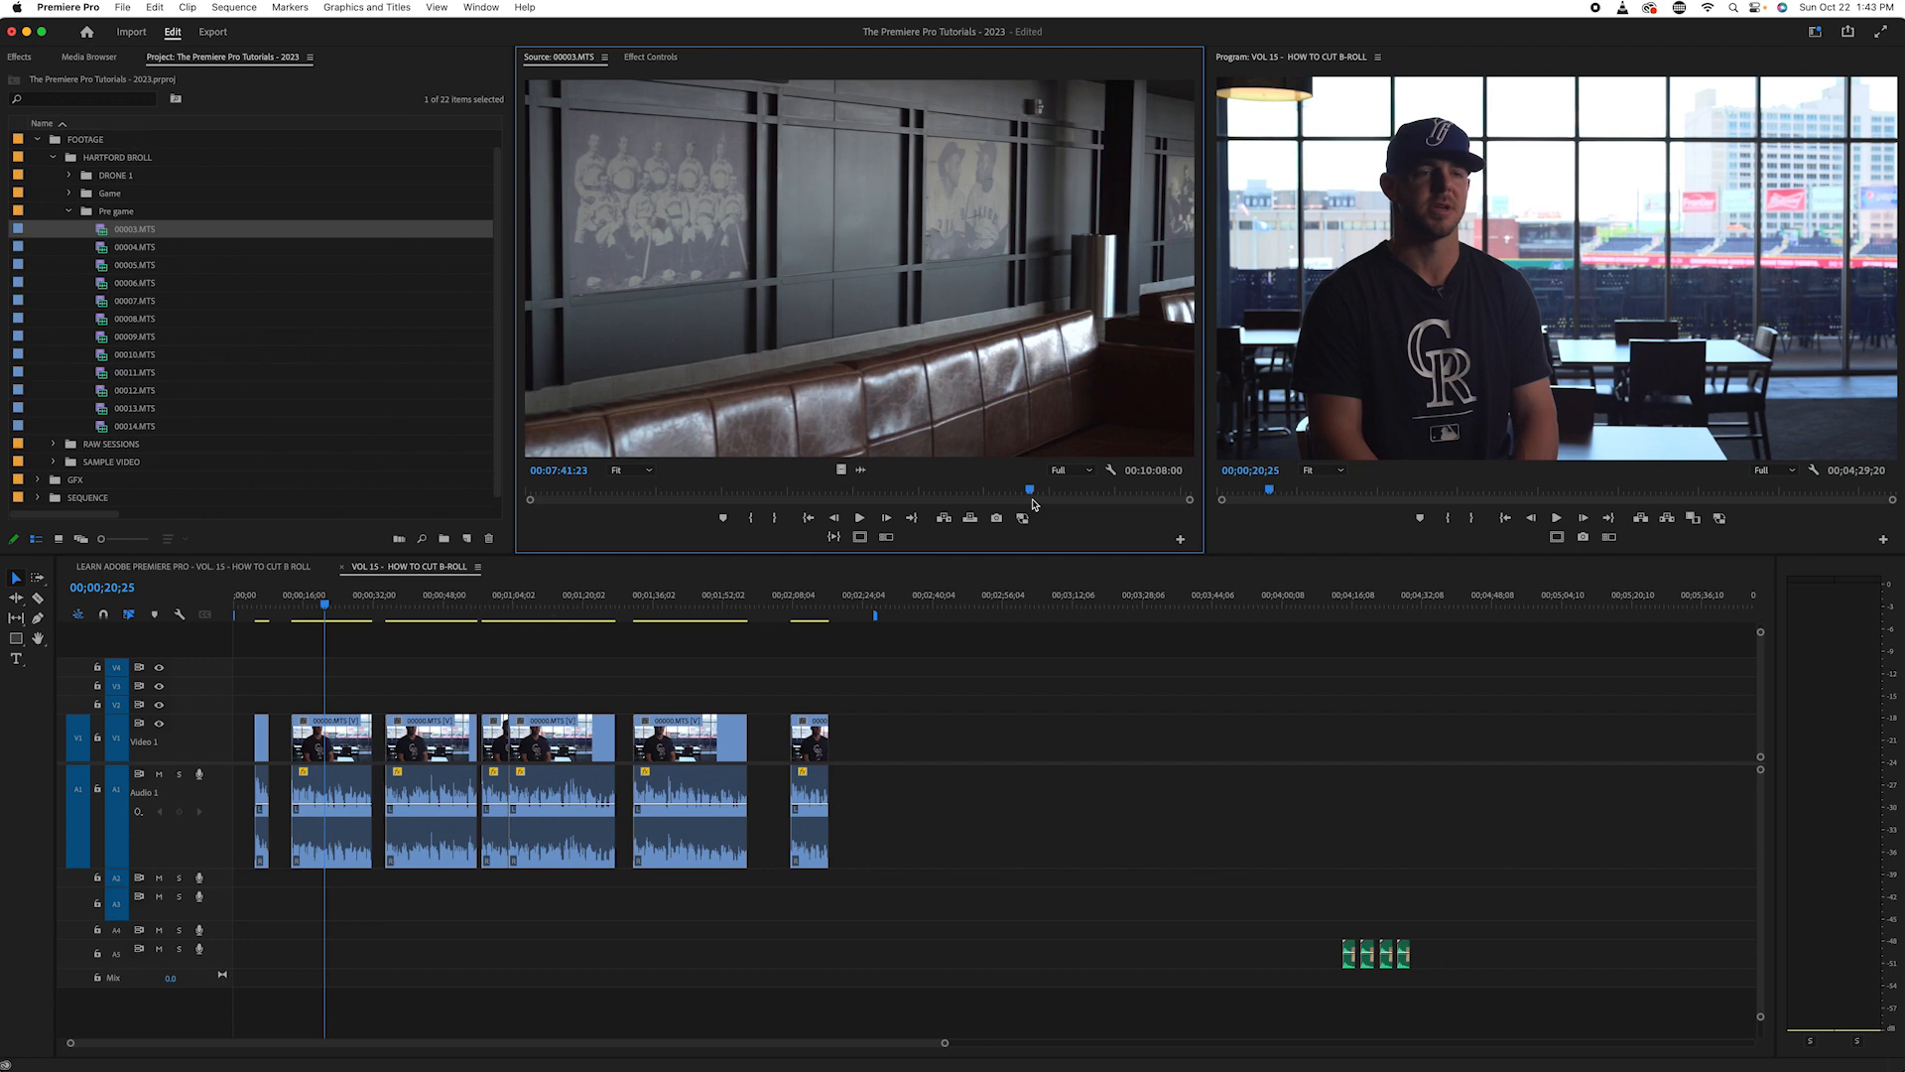
{"action": "left_click_drag", "start_coordinate": [1054, 492], "coordinate": [594, 541]}
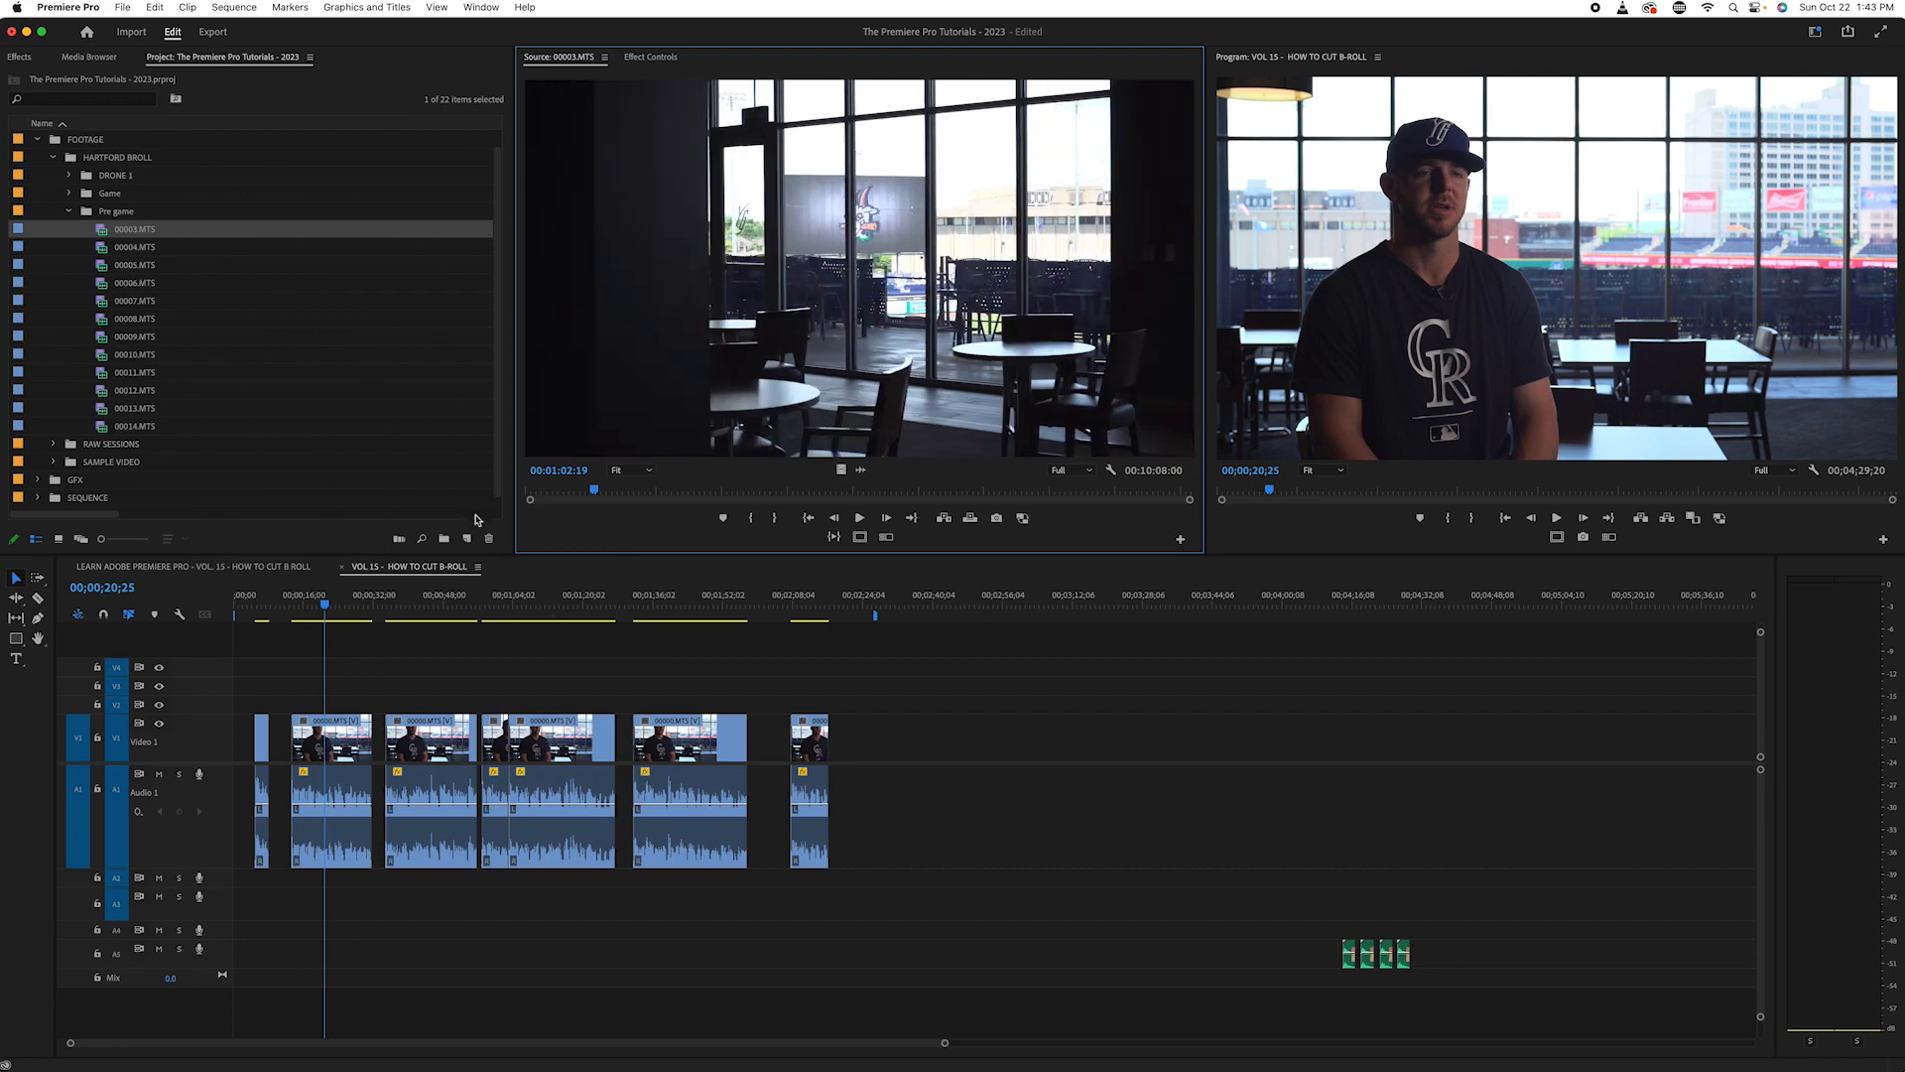
- Load 00005.MTS for a quick check, and skim through 00007.MTS in the source monitor
{"action": "double_click", "coordinate": [101, 266]}
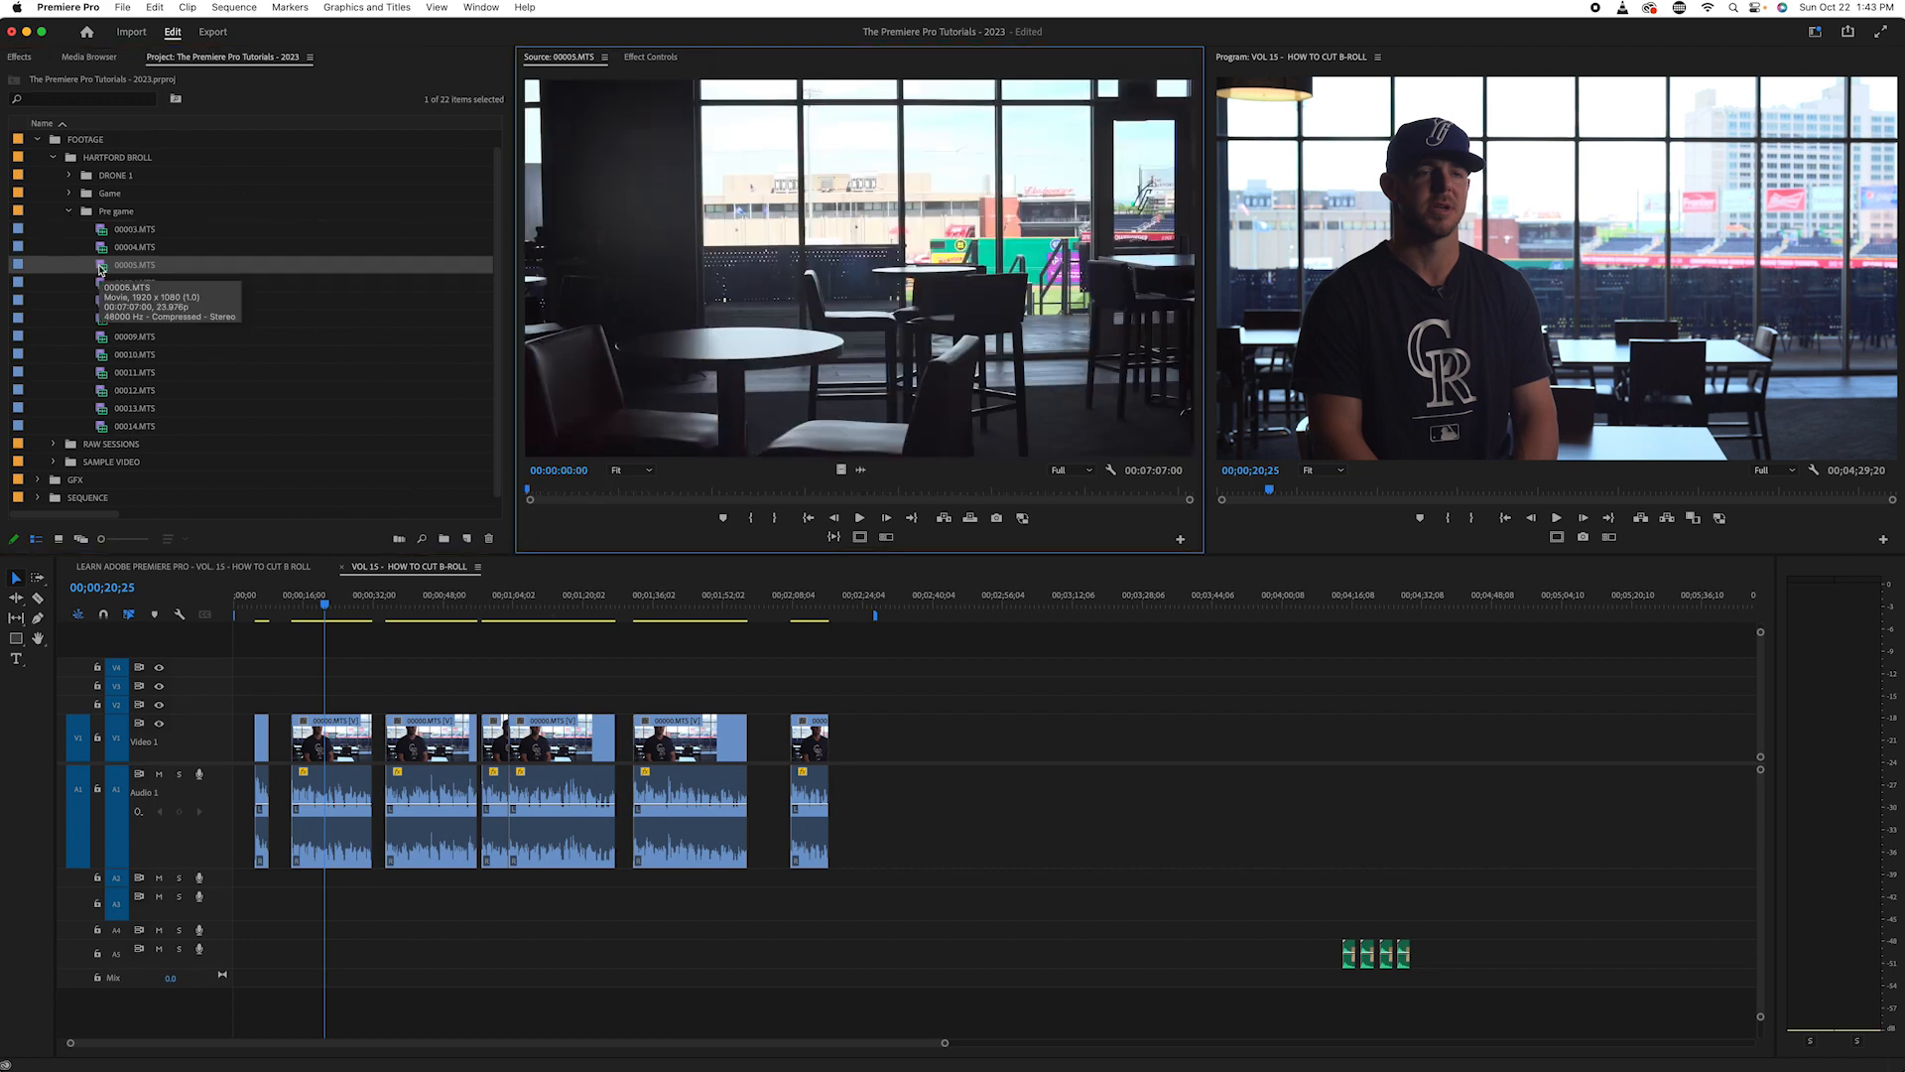
{"action": "double_click", "coordinate": [106, 302]}
{"action": "left_click_drag", "start_coordinate": [574, 488], "coordinate": [891, 515]}
{"action": "left_click_drag", "start_coordinate": [695, 535], "coordinate": [545, 536]}
- Play the short opening interview clip at the start of the sequence
{"action": "left_click", "coordinate": [275, 608]}
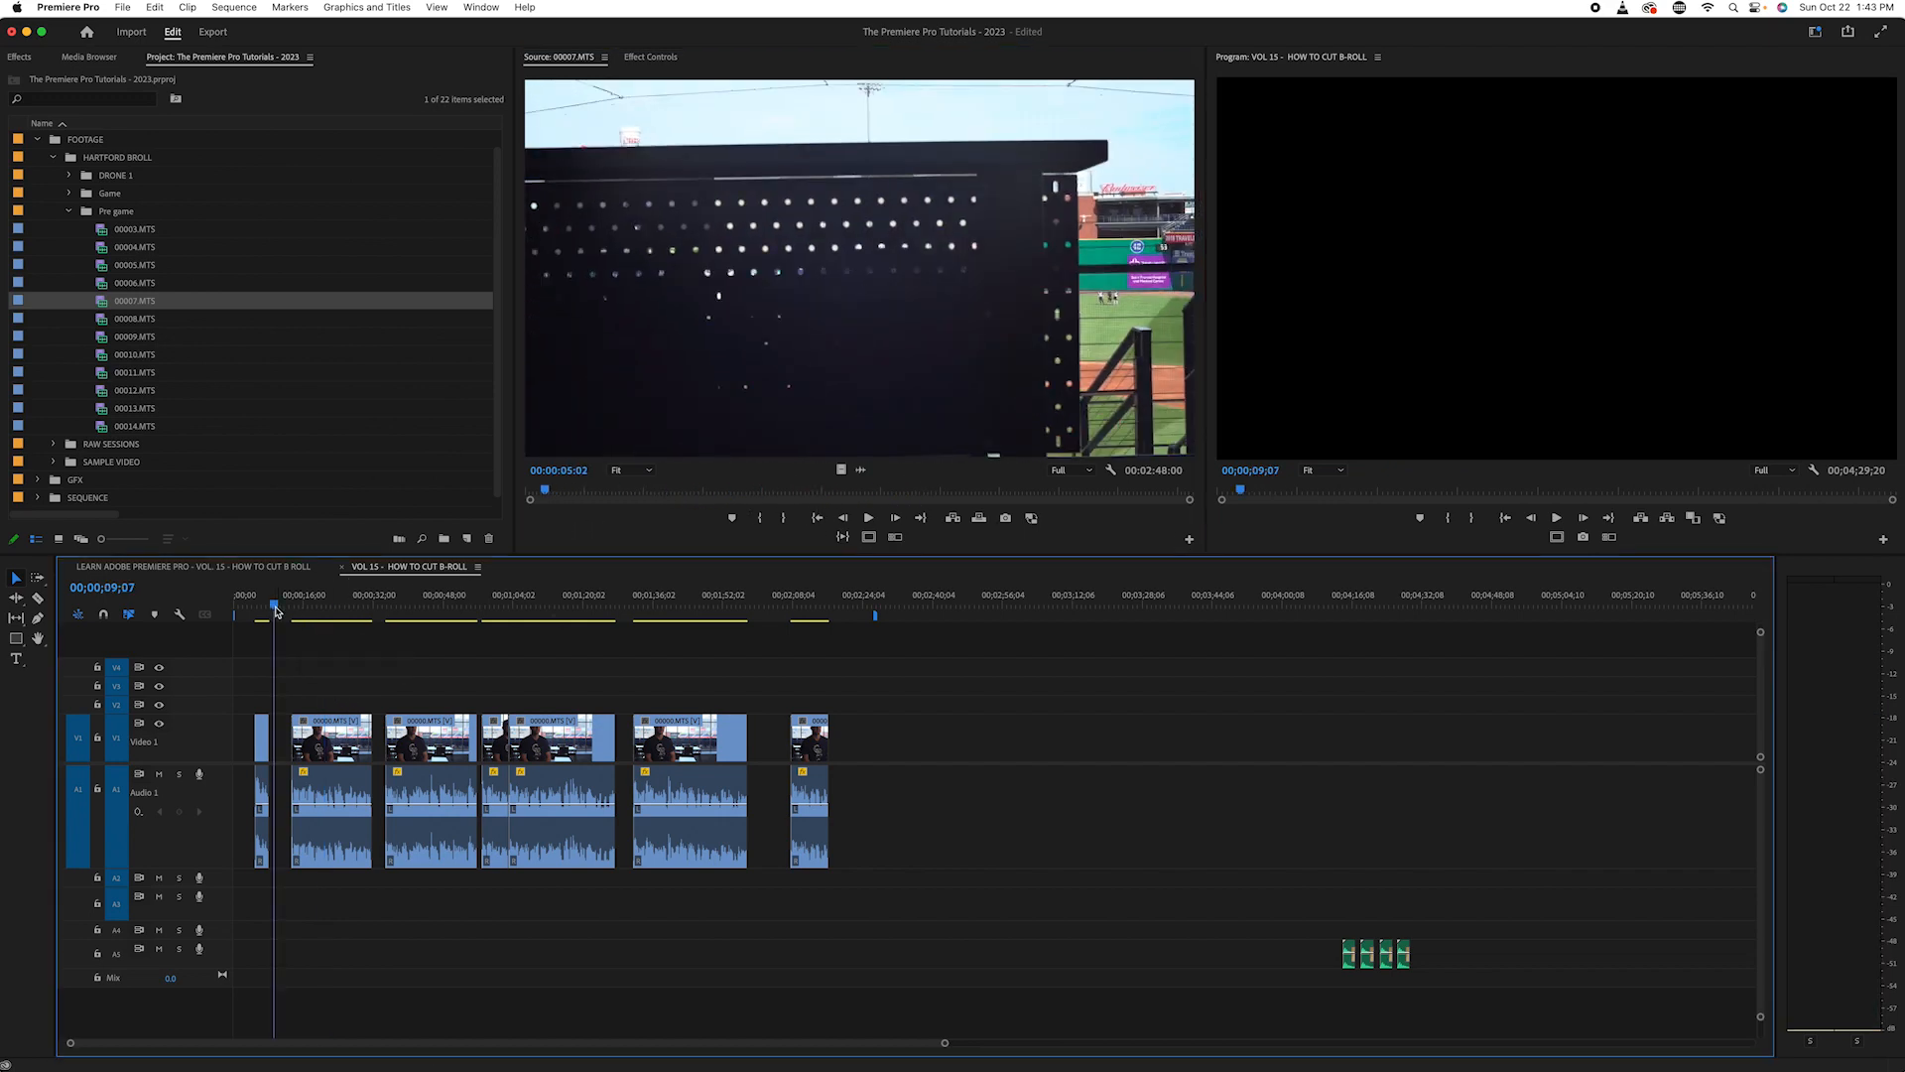
{"action": "key", "text": "Up"}
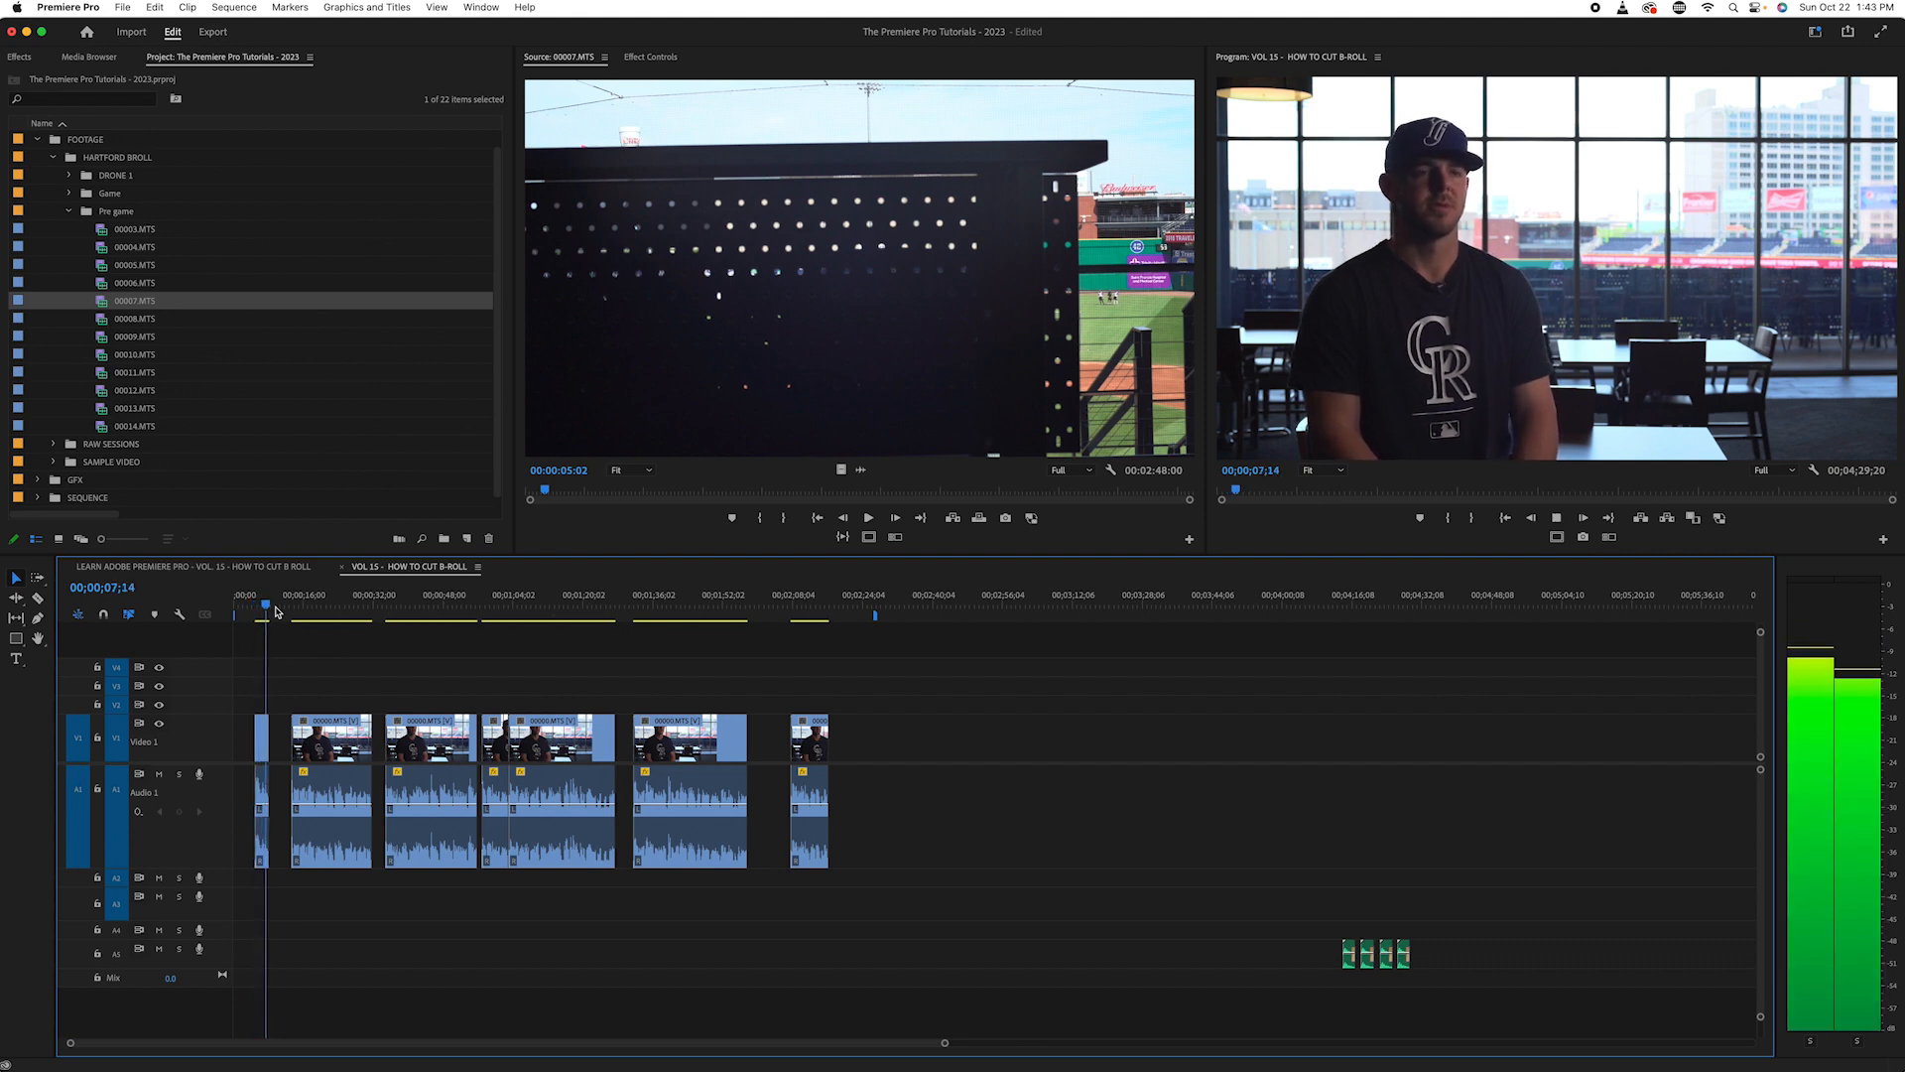
{"action": "key", "text": "space"}
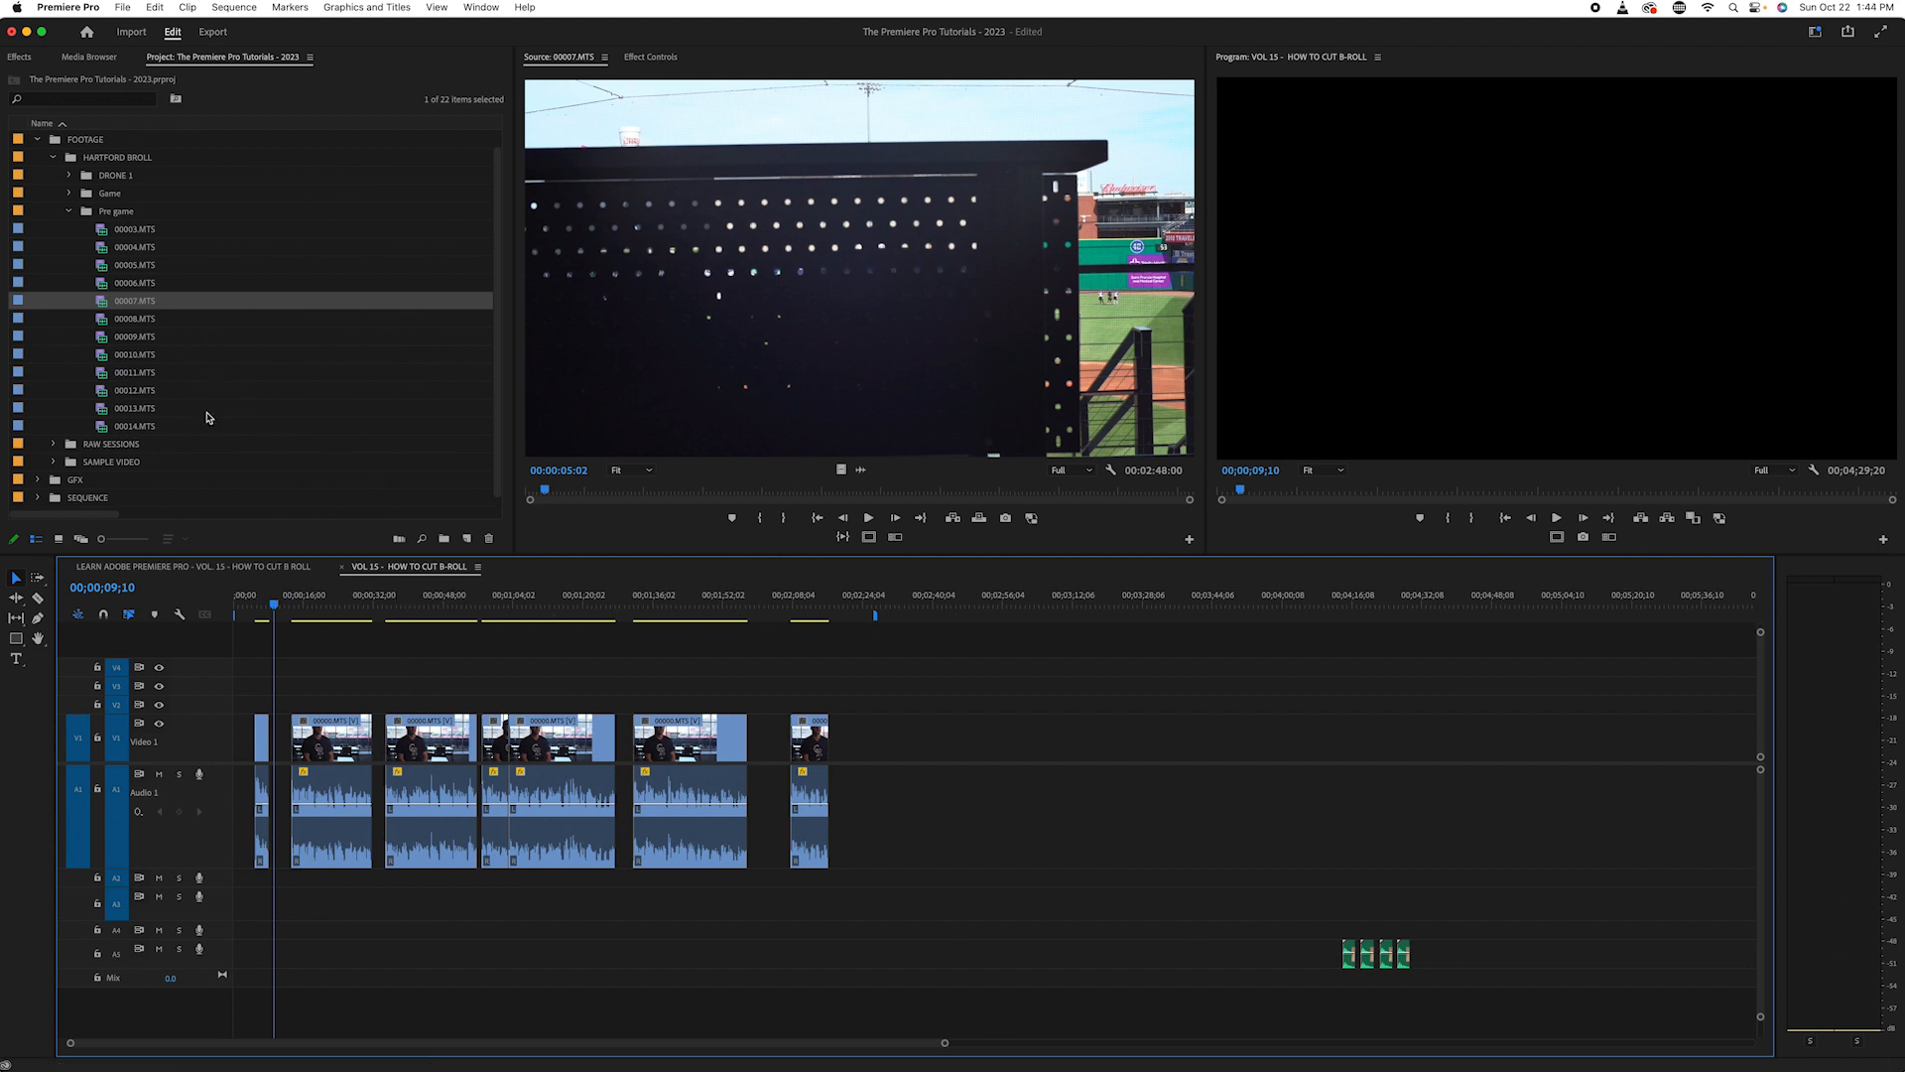
- Collapse the Pre game bin, expand the Game bin and load 00024.MTS in the source monitor
{"action": "left_click", "coordinate": [69, 212]}
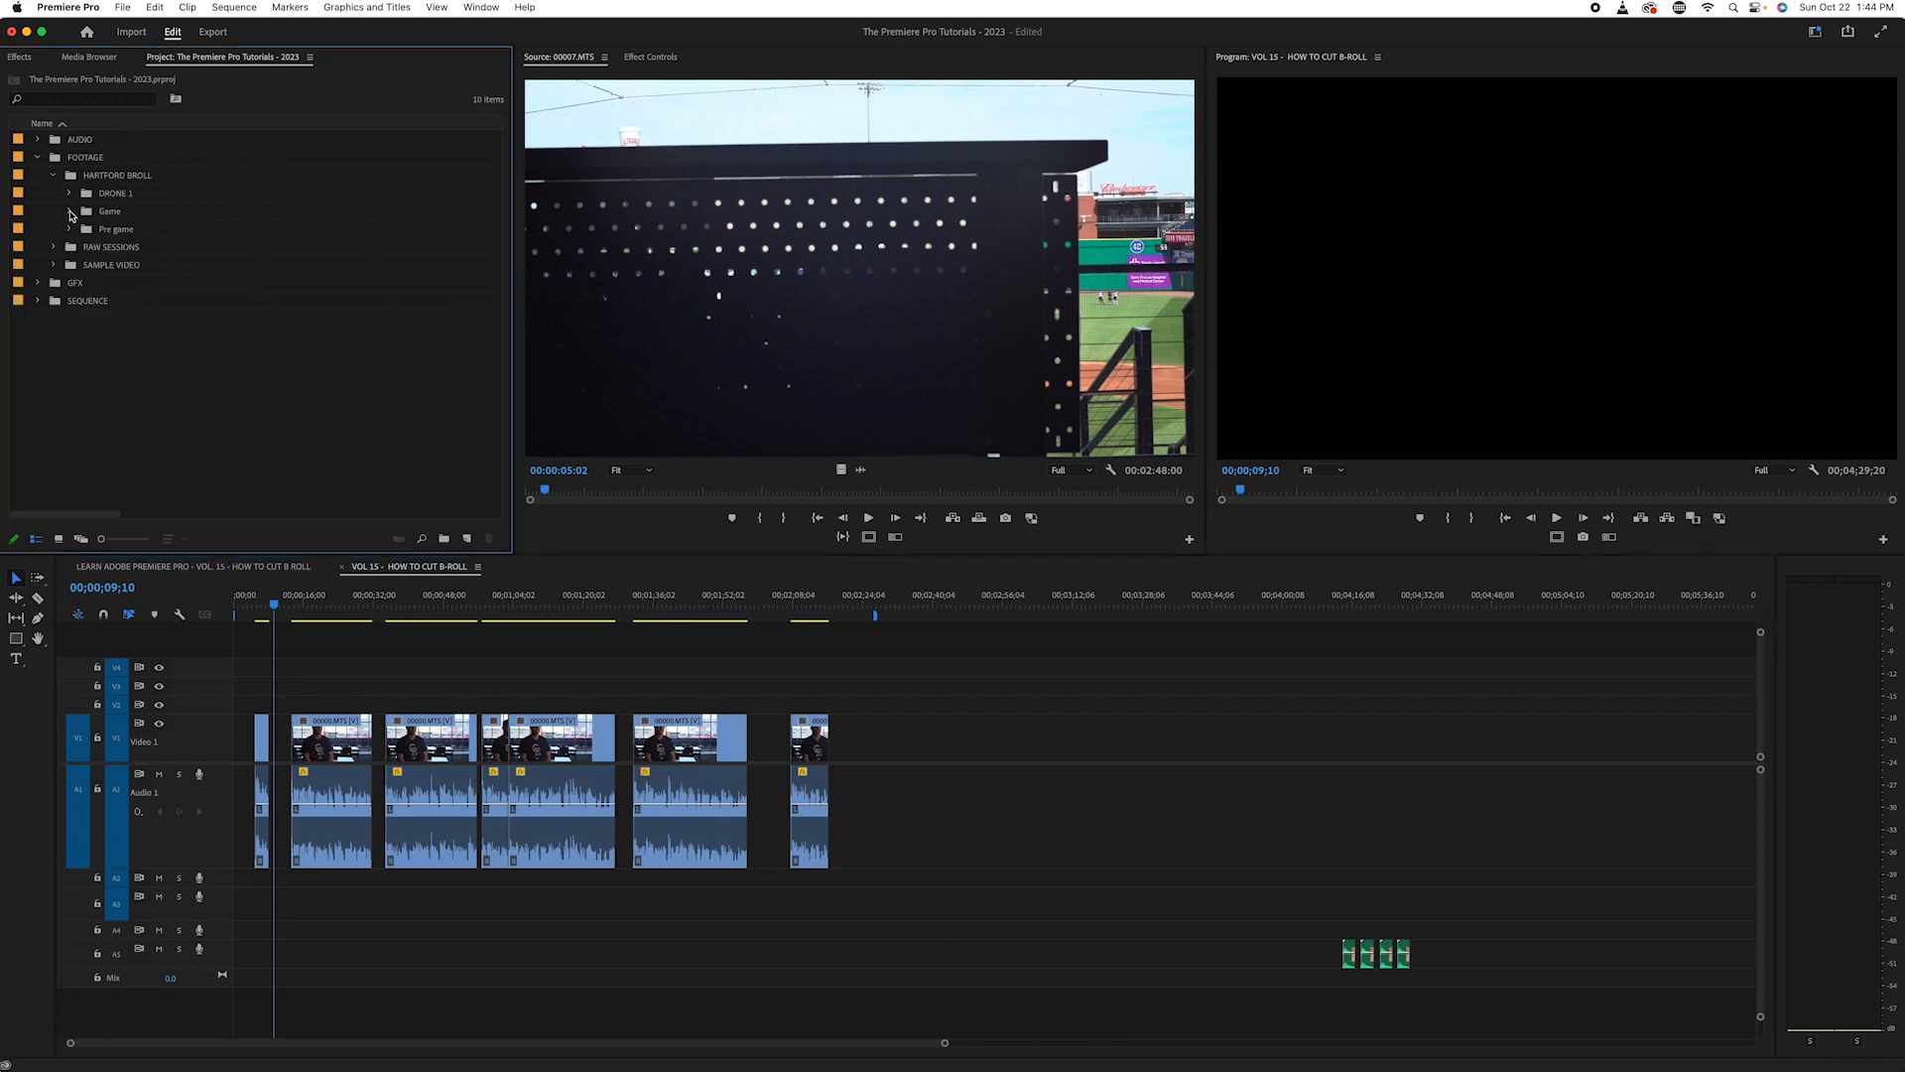
{"action": "left_click", "coordinate": [69, 211]}
{"action": "scroll", "coordinate": [155, 278], "scroll_direction": "down", "scroll_amount": 5}
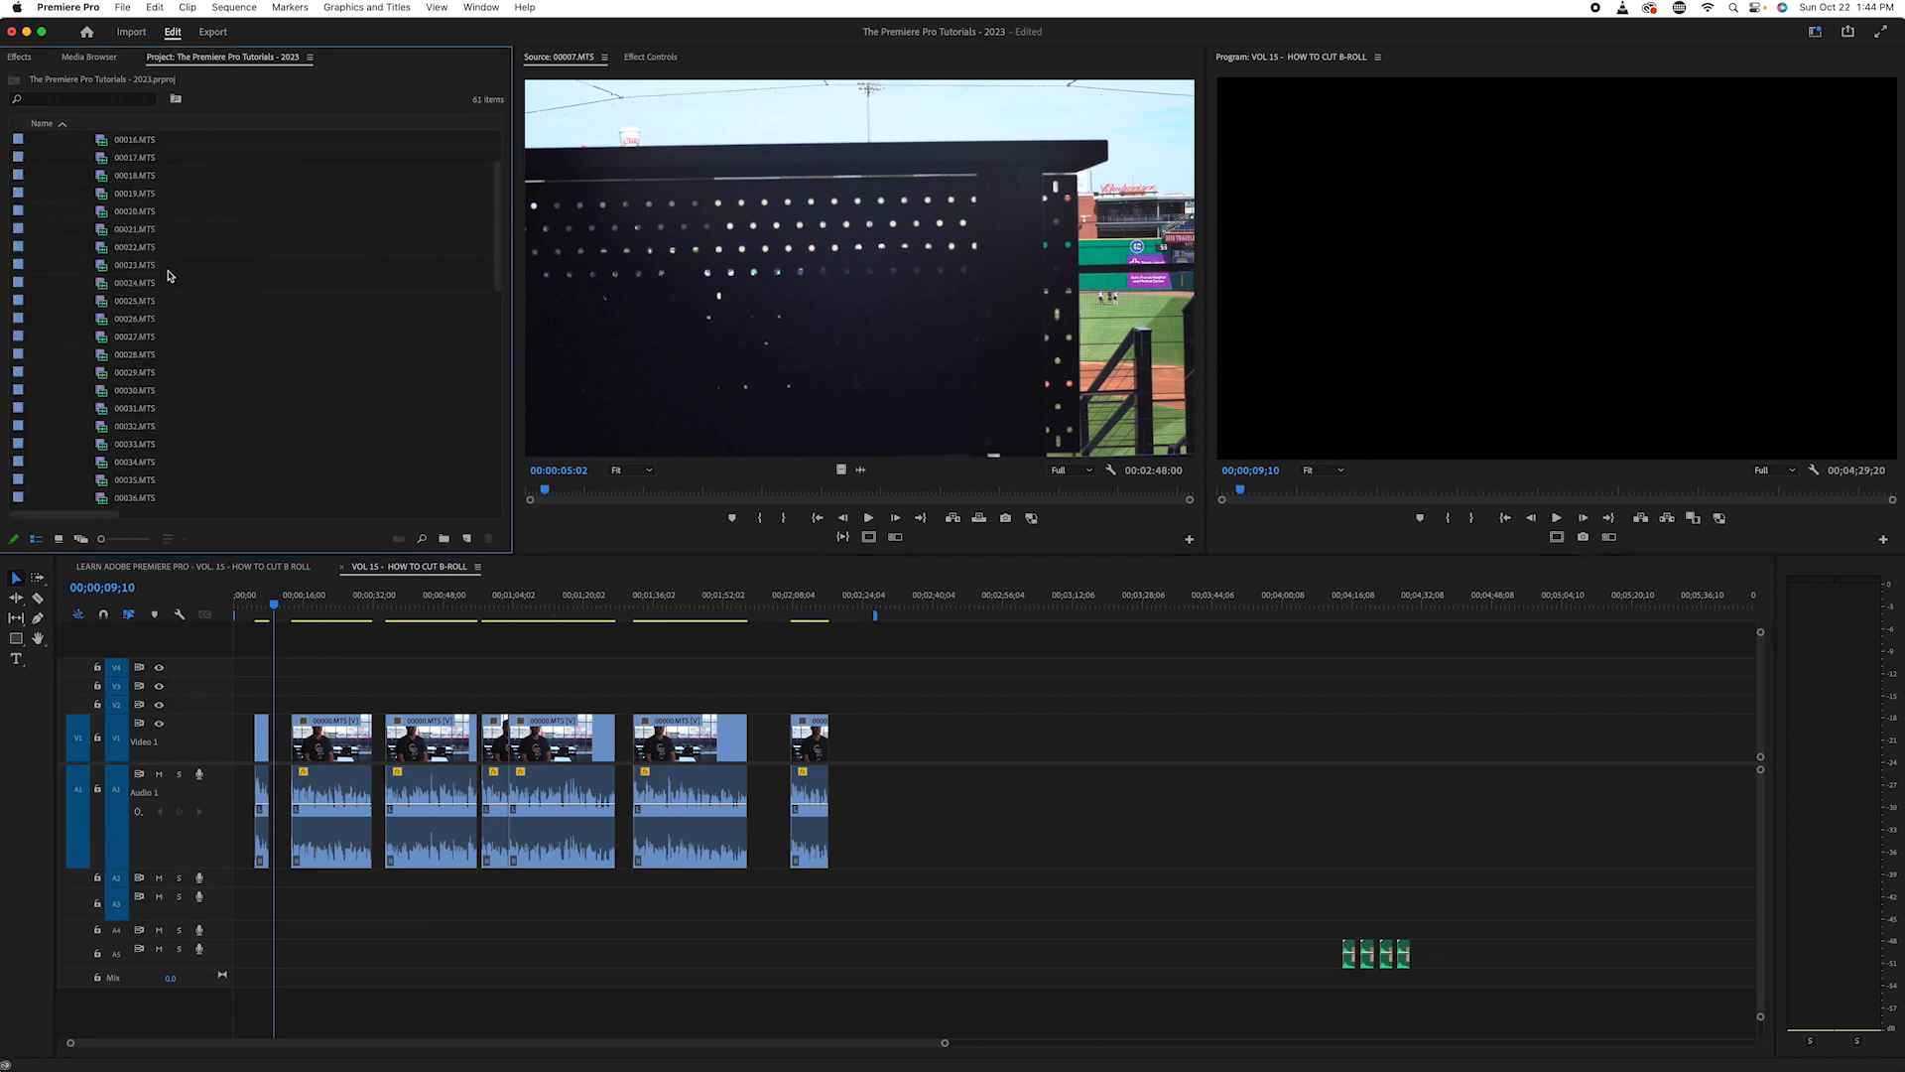
{"action": "left_click", "coordinate": [110, 355]}
{"action": "scroll", "coordinate": [113, 365], "scroll_direction": "up", "scroll_amount": 5}
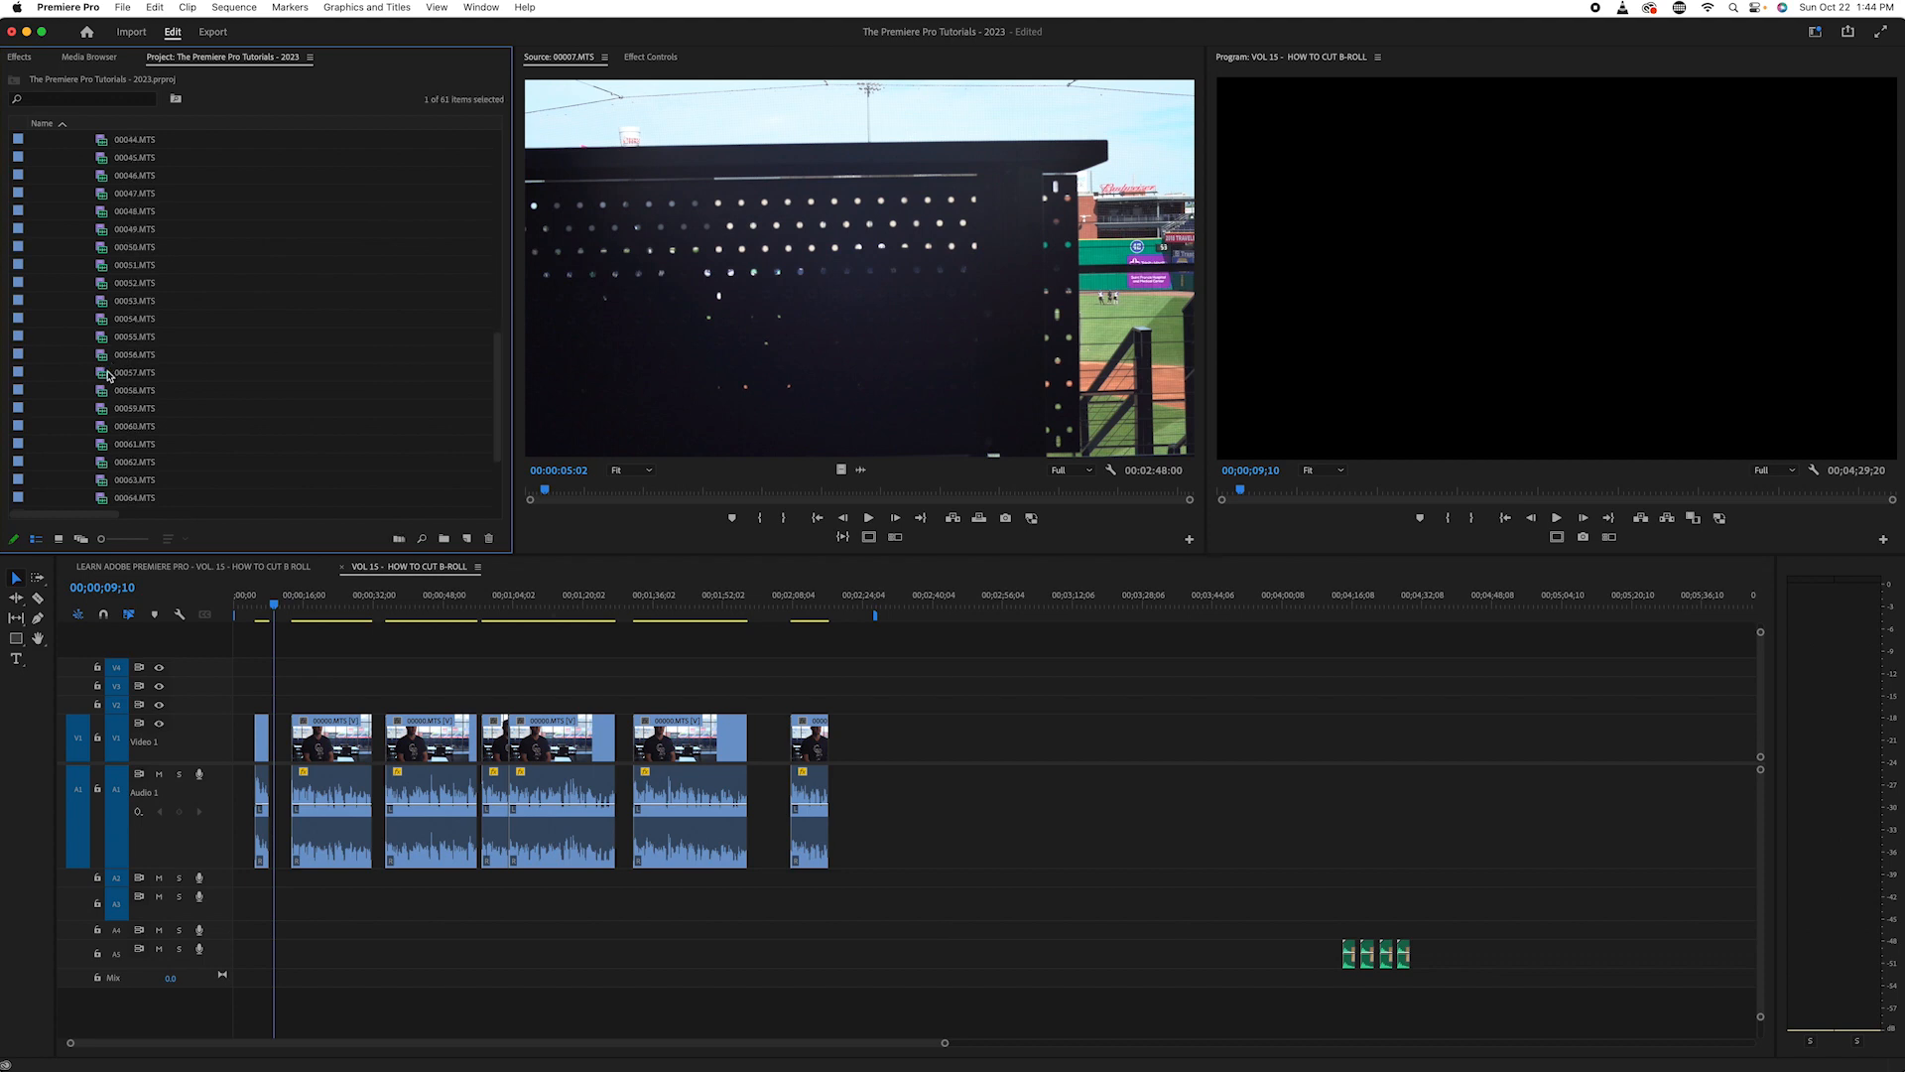
{"action": "double_click", "coordinate": [116, 374]}
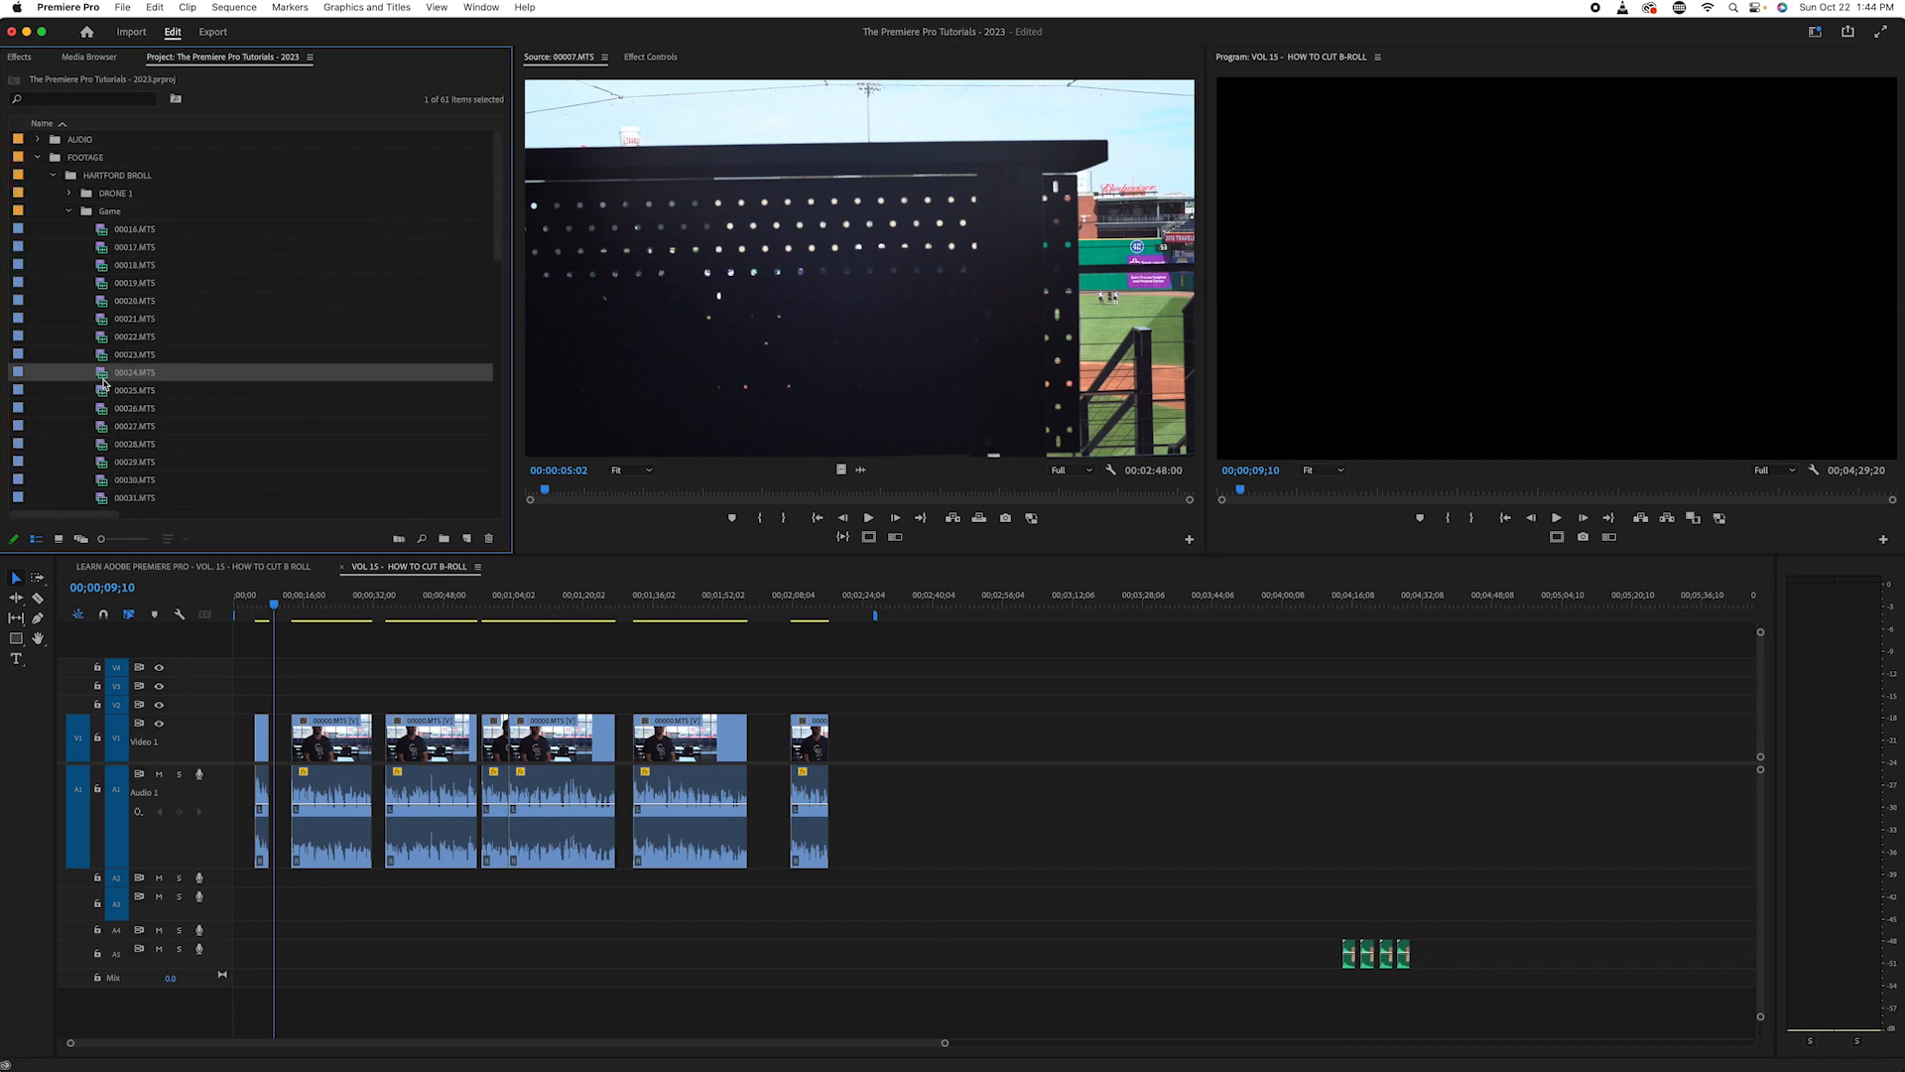
- Preview game clips 00025.MTS, 00026.MTS and 00027.MTS one after another in the source monitor
{"action": "scroll", "coordinate": [223, 364], "scroll_direction": "down", "scroll_amount": 2}
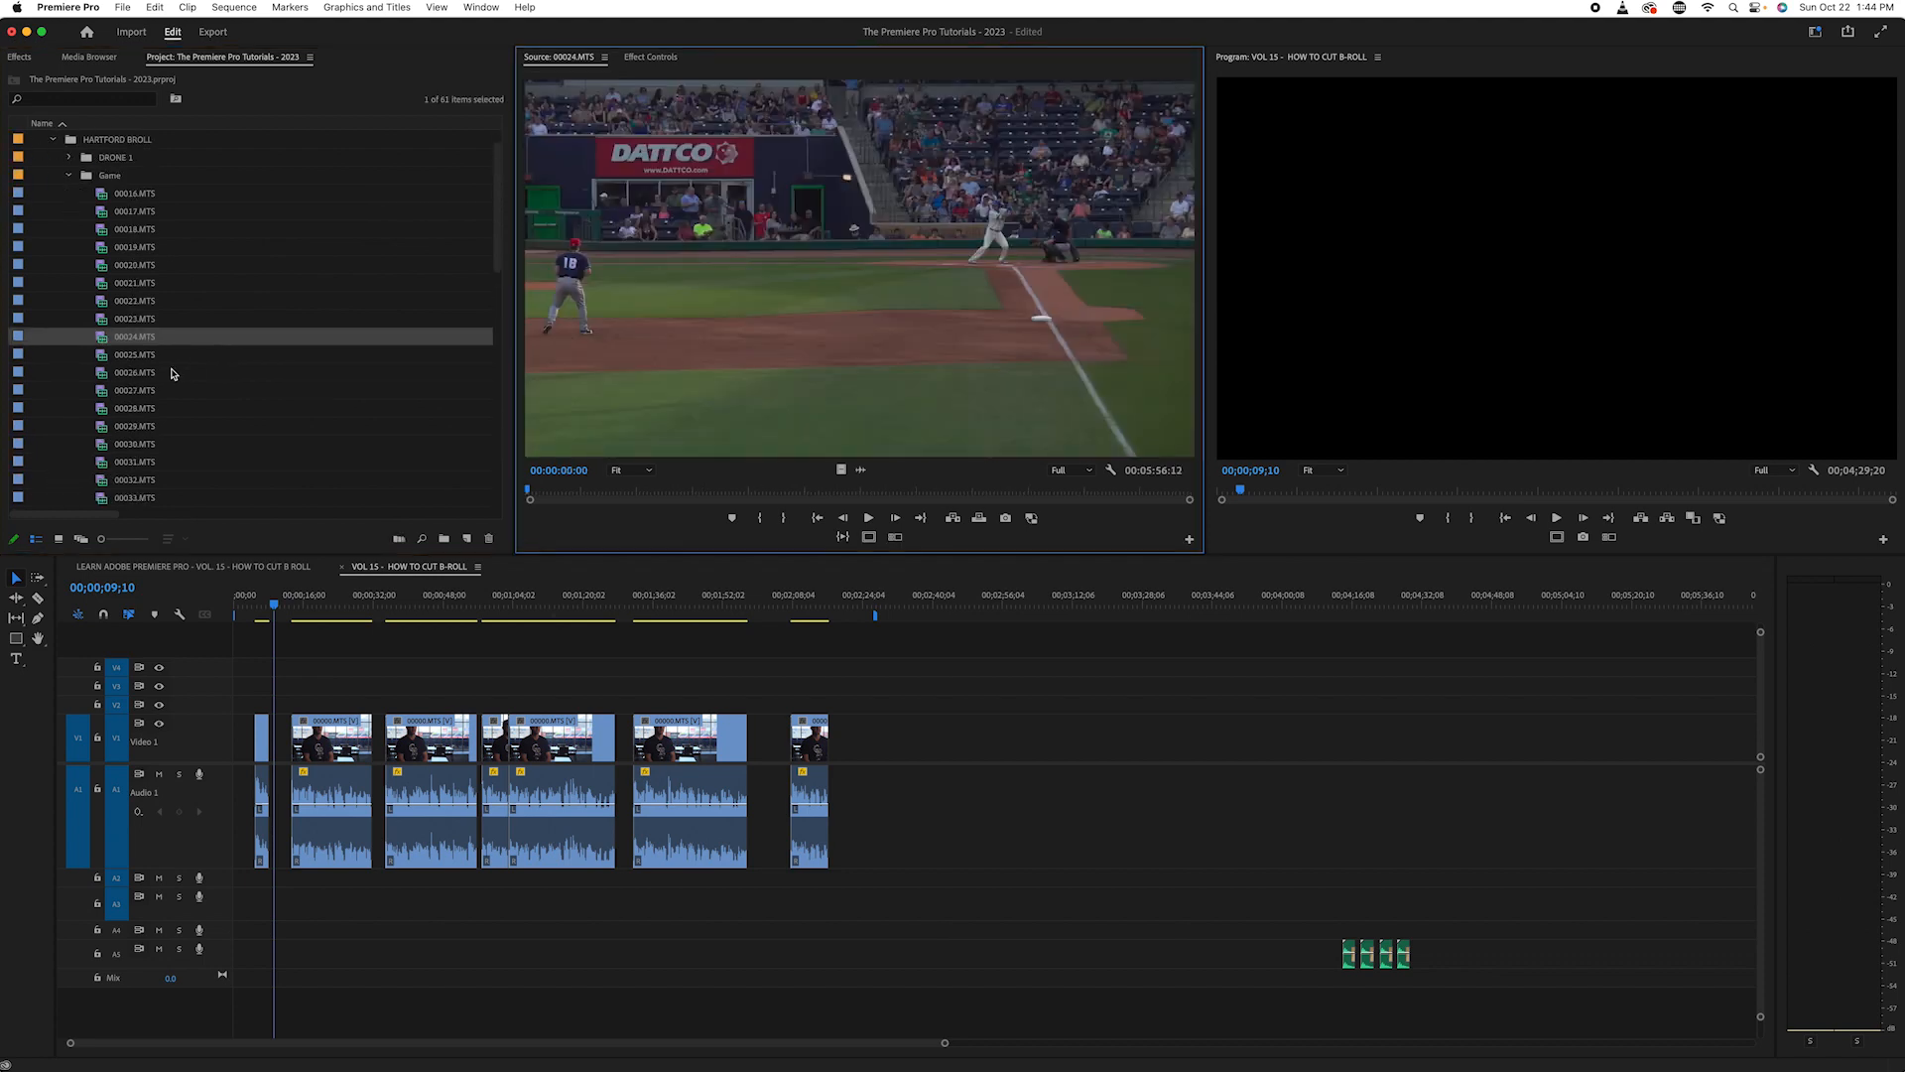
{"action": "double_click", "coordinate": [109, 355]}
{"action": "scroll", "coordinate": [223, 269], "scroll_direction": "down", "scroll_amount": 2}
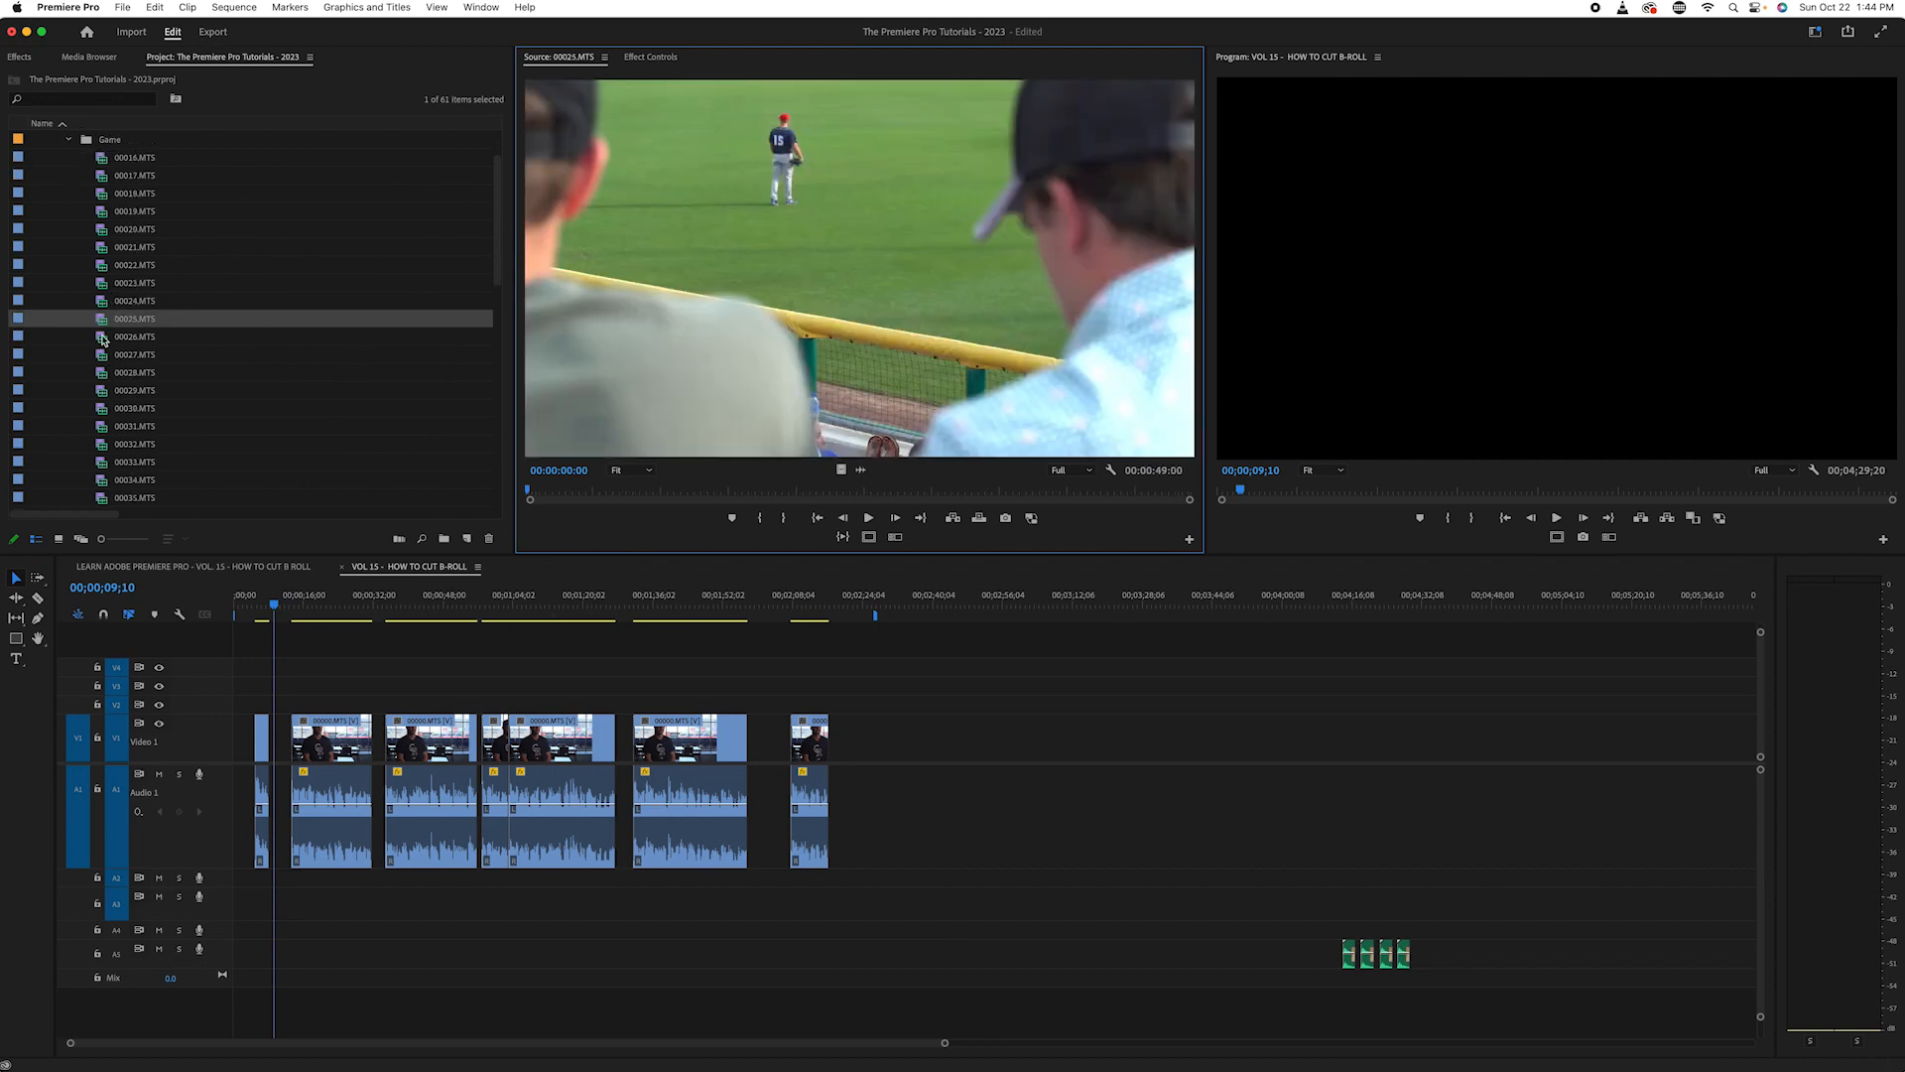
{"action": "double_click", "coordinate": [103, 338]}
{"action": "scroll", "coordinate": [103, 339], "scroll_direction": "down", "scroll_amount": 3}
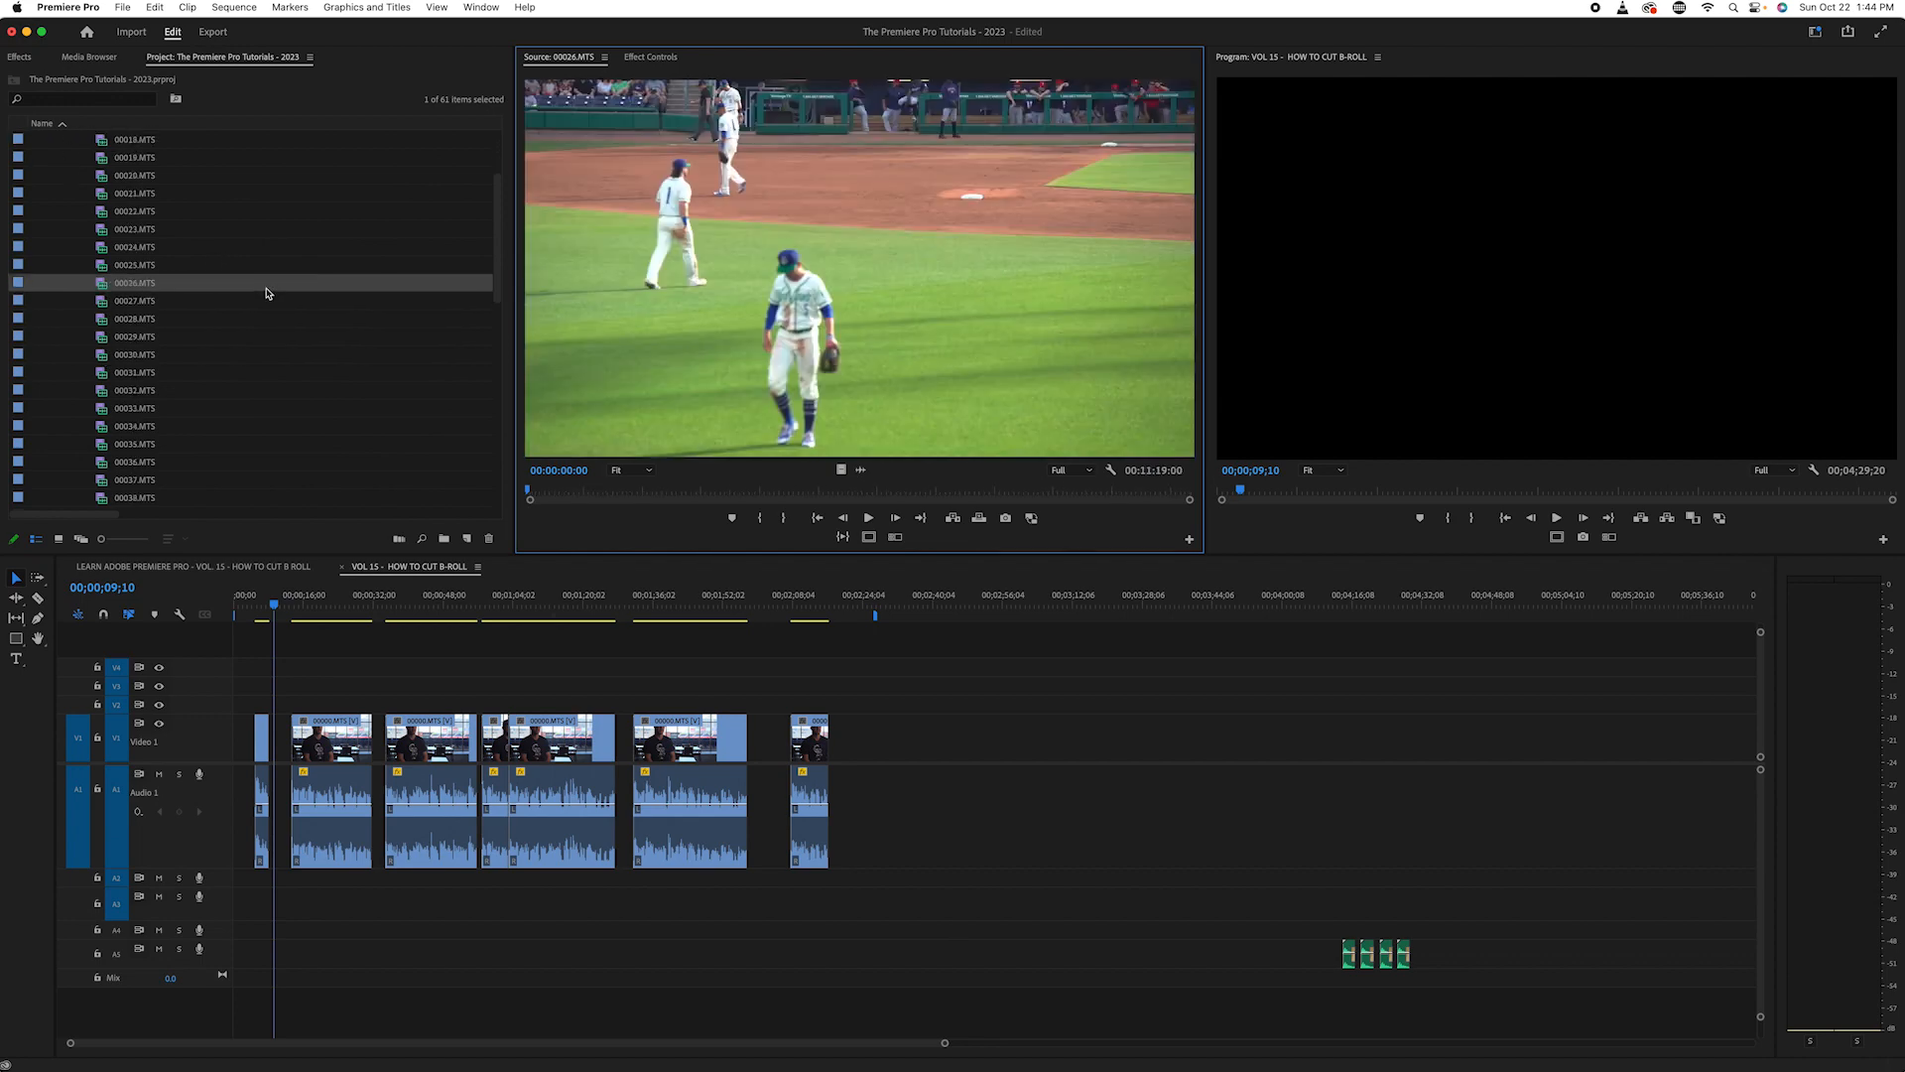
{"action": "double_click", "coordinate": [96, 305]}
- Preview game clips 00028.MTS and 00029.MTS in the source monitor
{"action": "scroll", "coordinate": [103, 286], "scroll_direction": "down", "scroll_amount": 4}
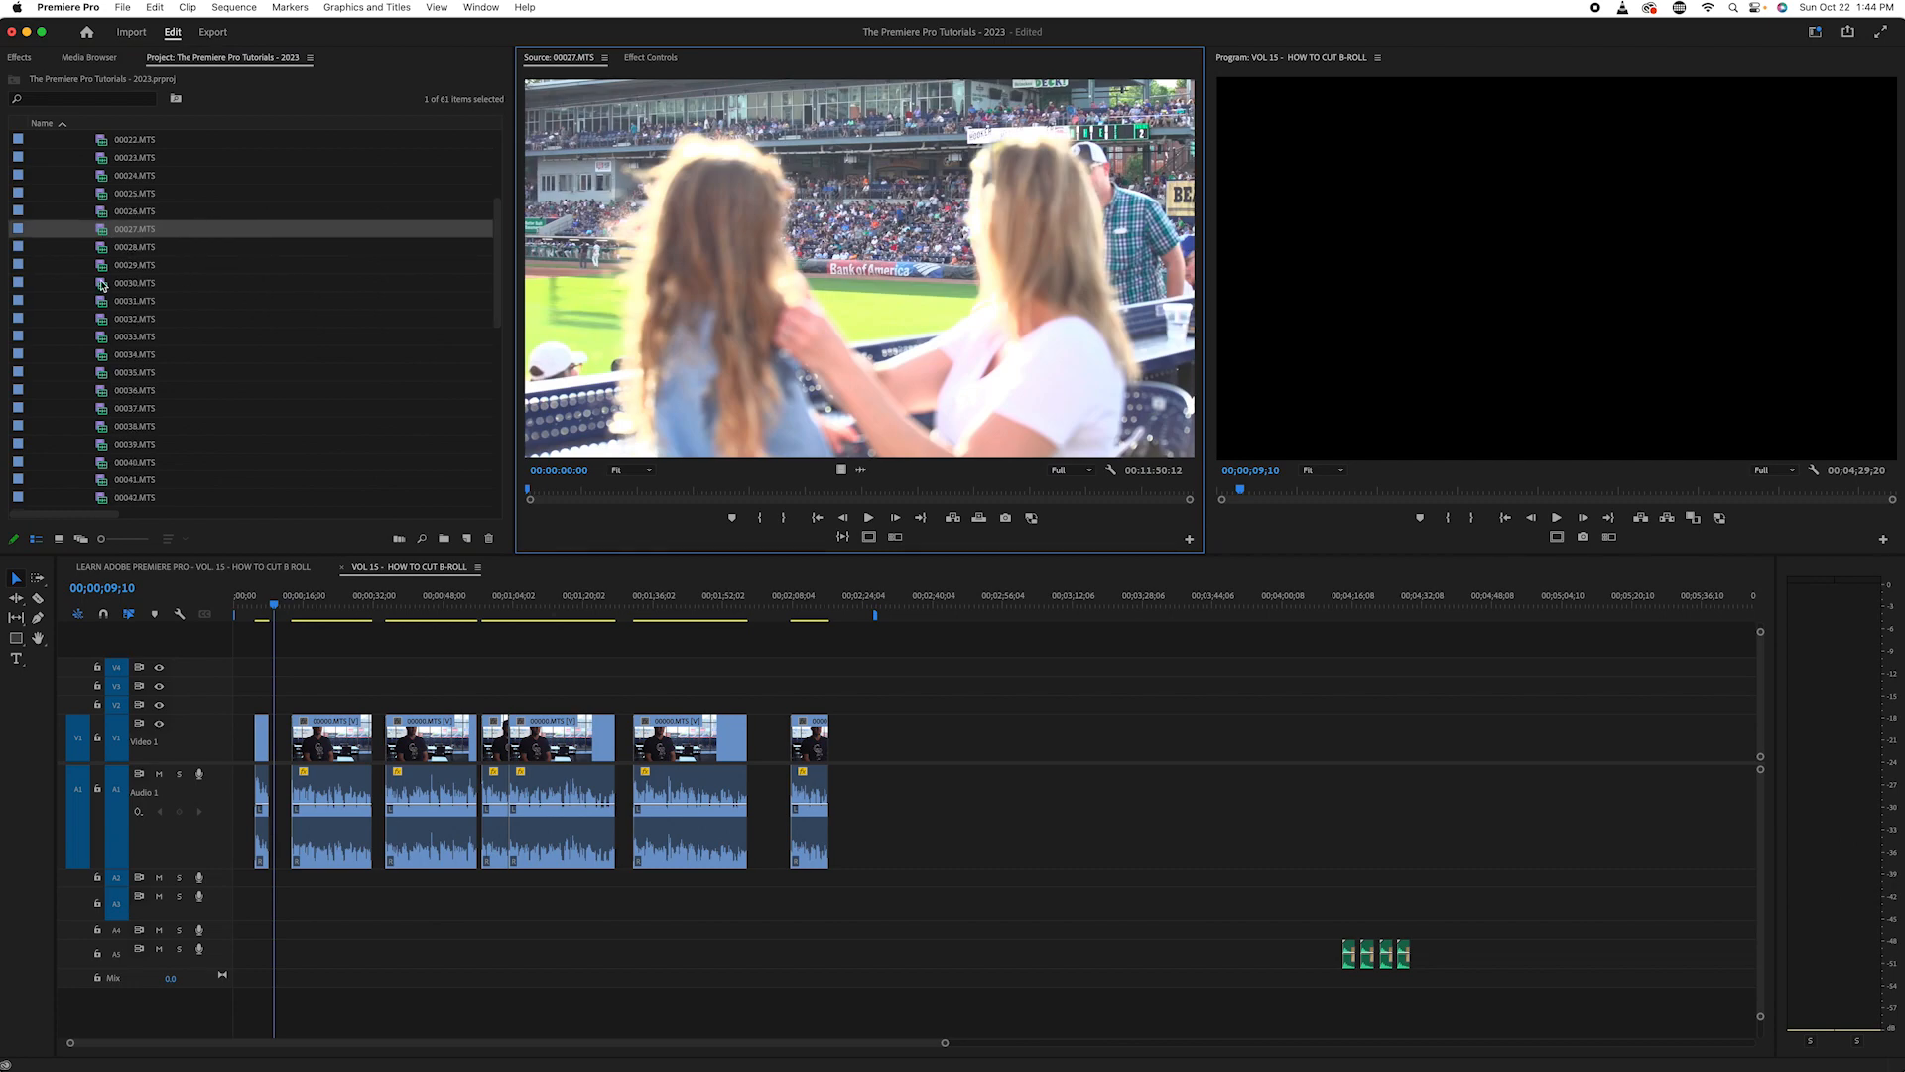
{"action": "double_click", "coordinate": [103, 250]}
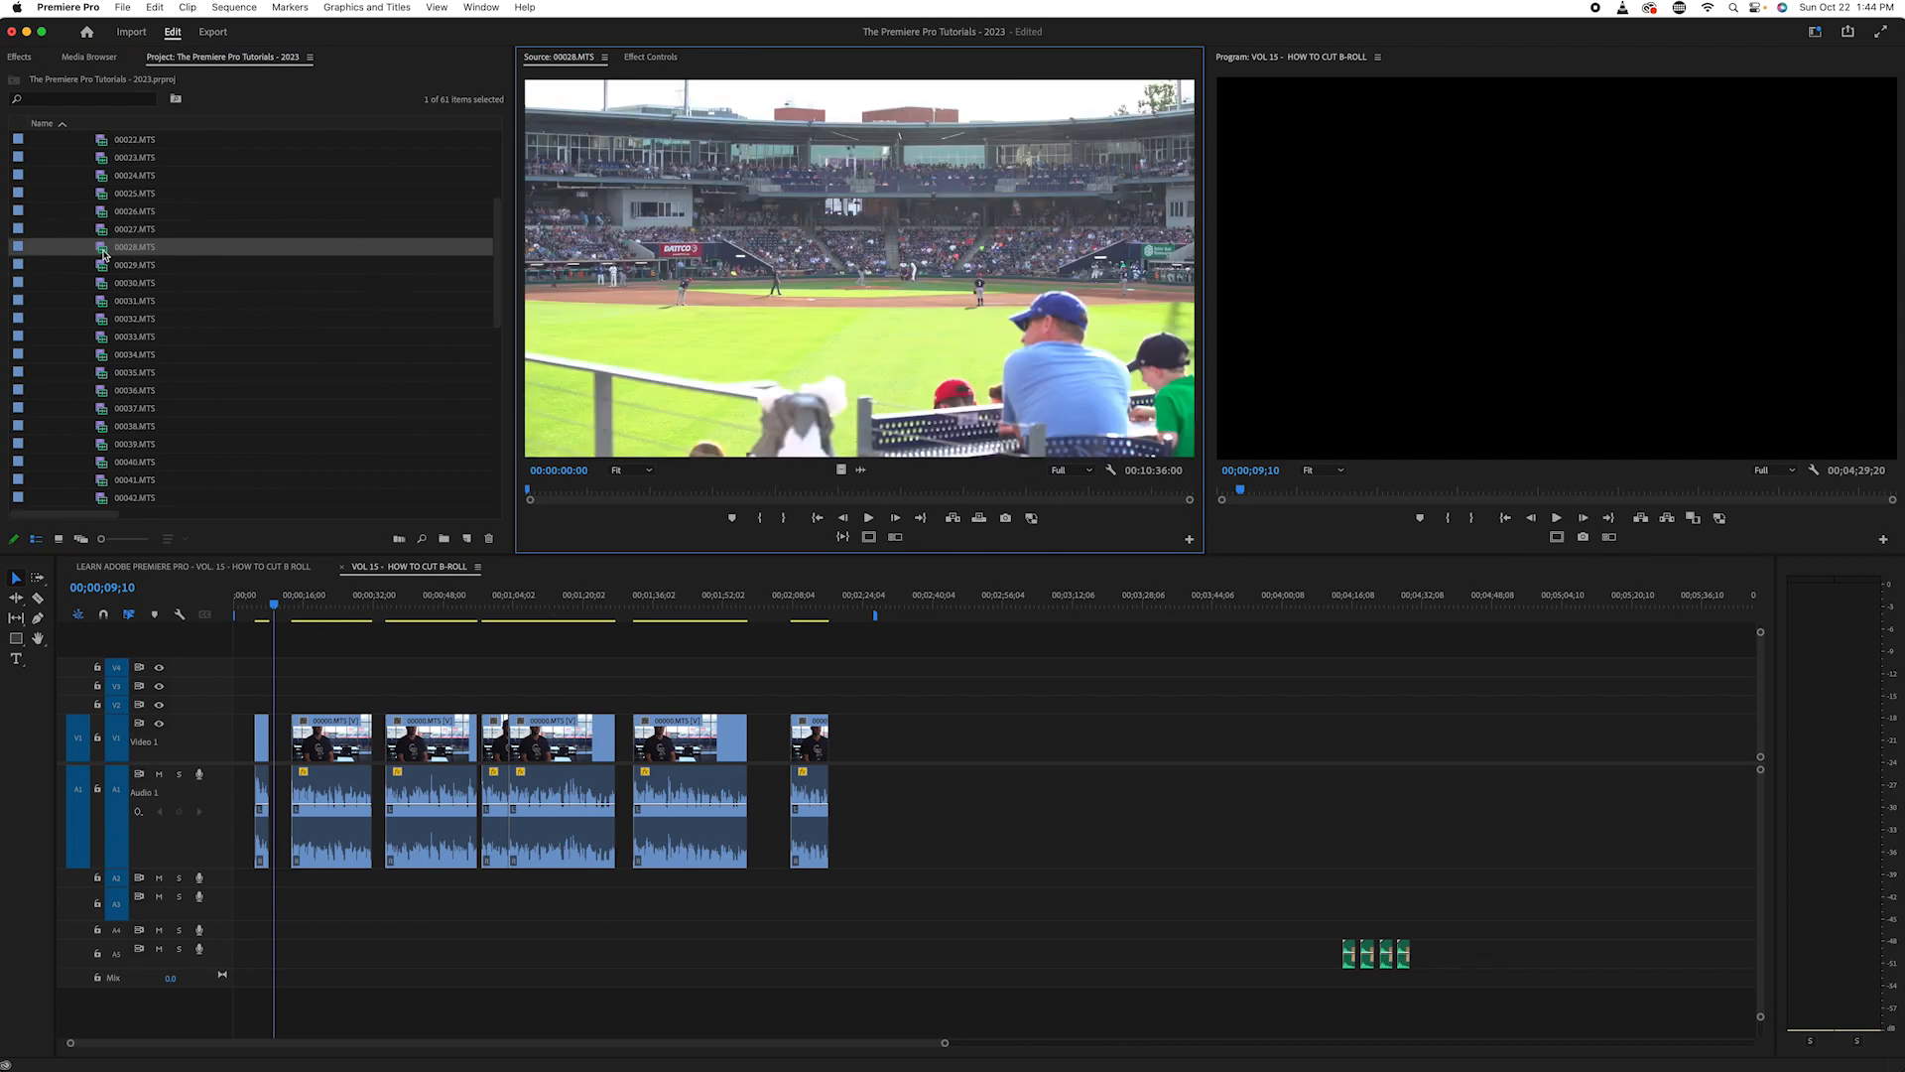
{"action": "scroll", "coordinate": [103, 253], "scroll_direction": "down", "scroll_amount": 3}
{"action": "left_click", "coordinate": [105, 215]}
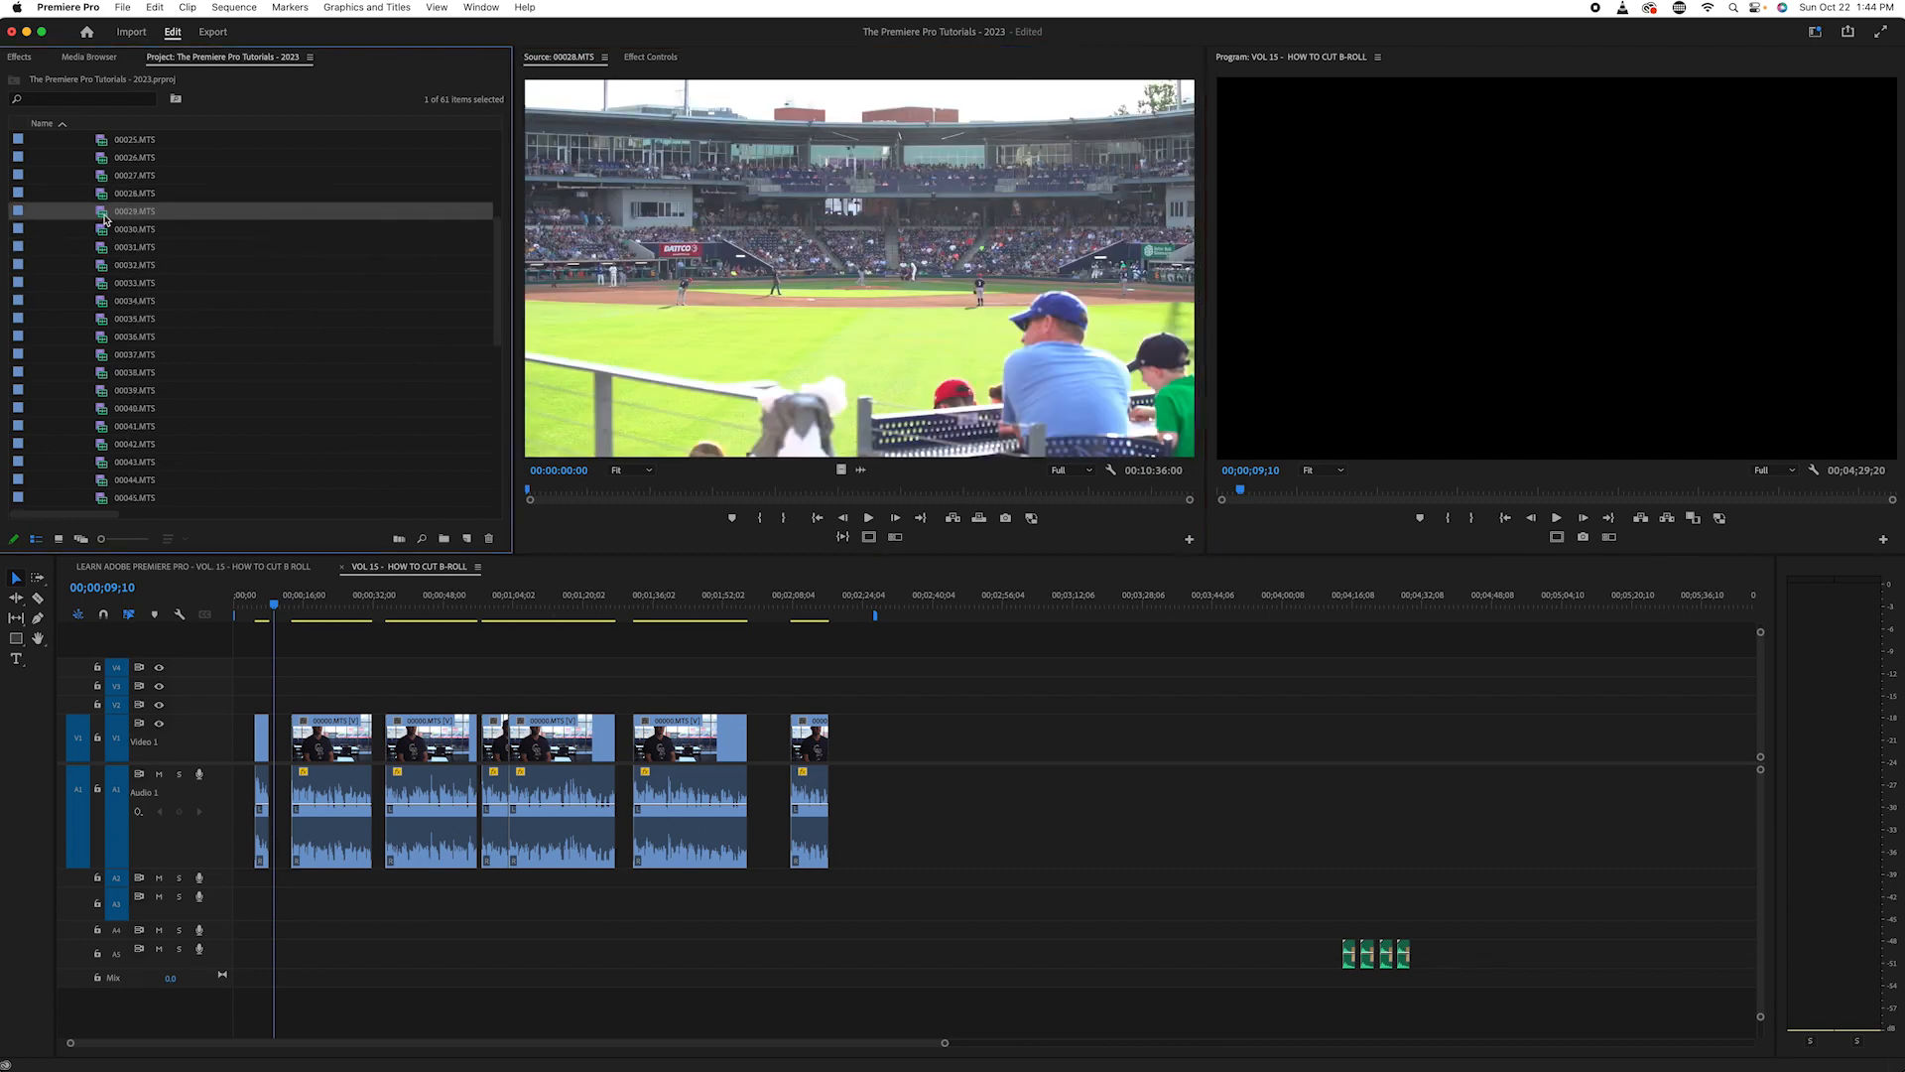
{"action": "double_click", "coordinate": [104, 212]}
{"action": "scroll", "coordinate": [104, 210], "scroll_direction": "down", "scroll_amount": 2}
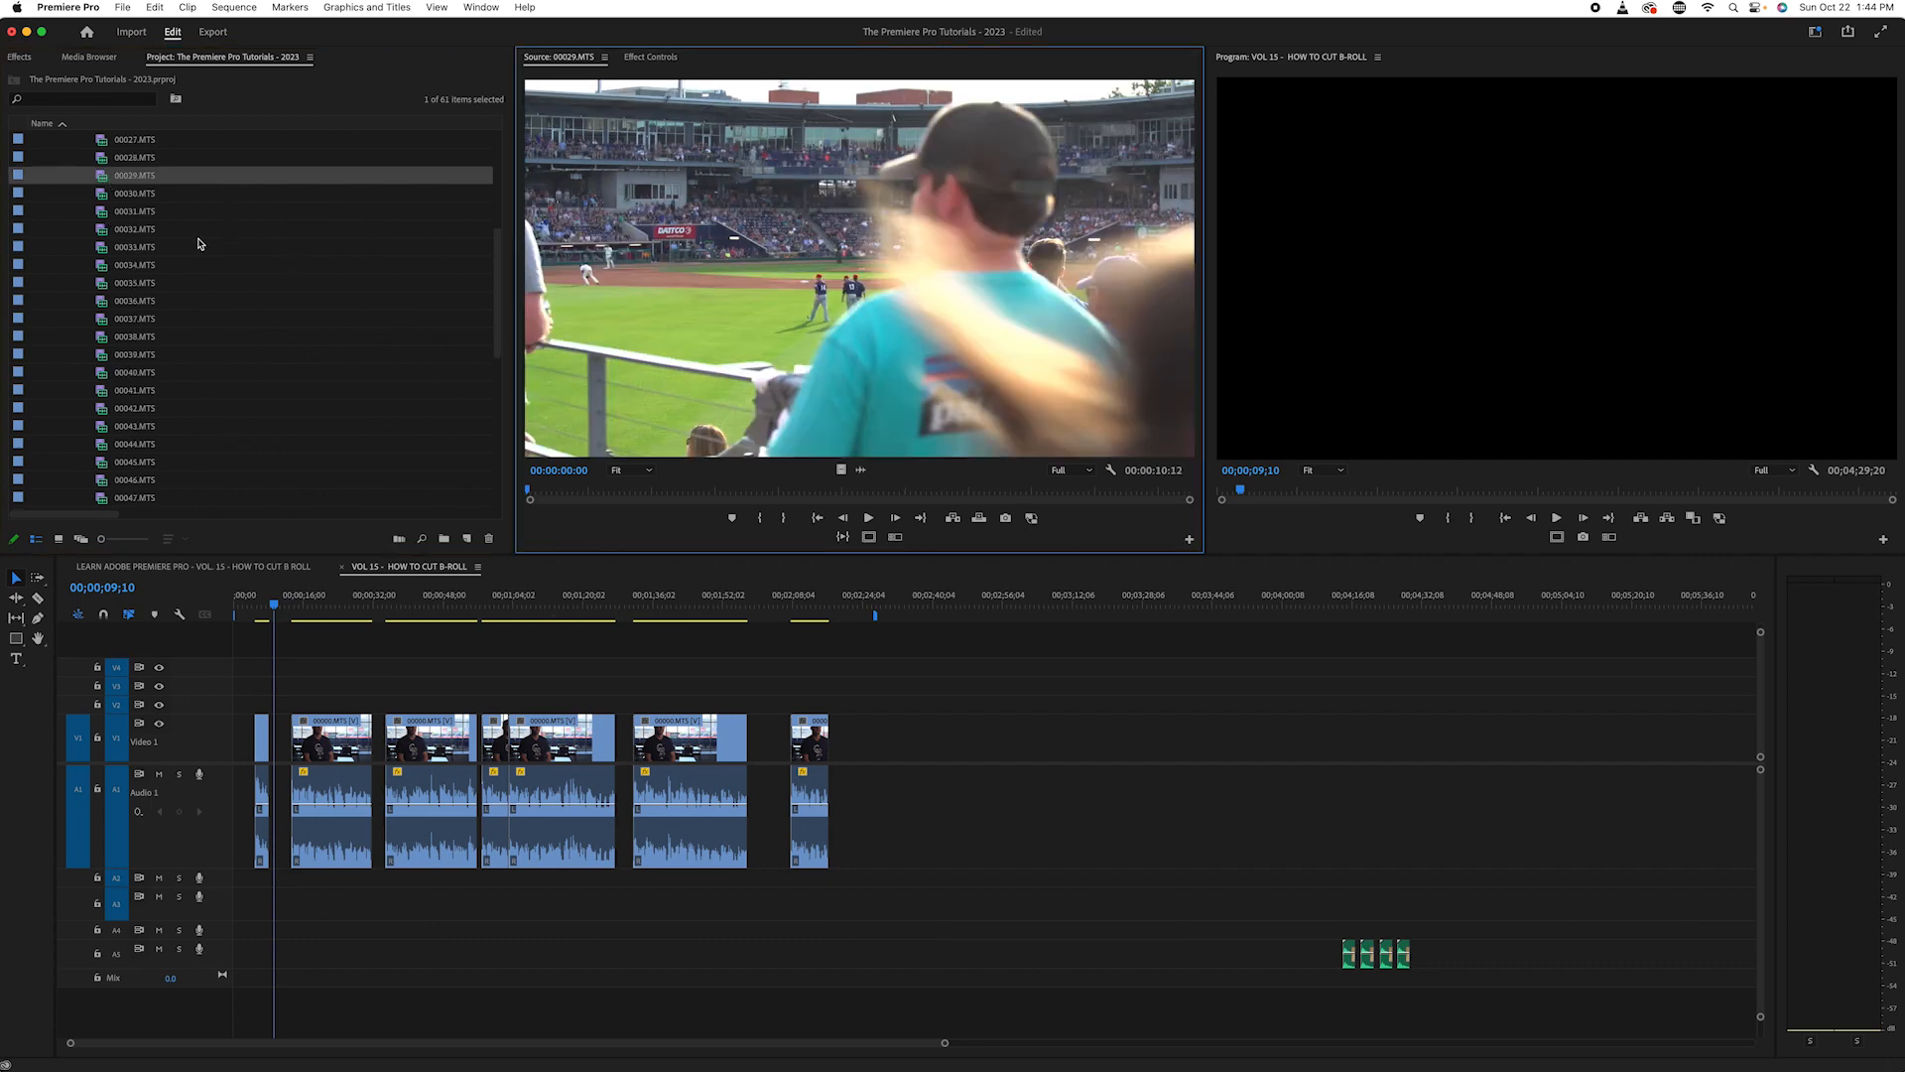
- Load game clips 00030.MTS and 00031.MTS in the source monitor one after the other to preview them
{"action": "left_click", "coordinate": [102, 197]}
{"action": "double_click", "coordinate": [103, 201]}
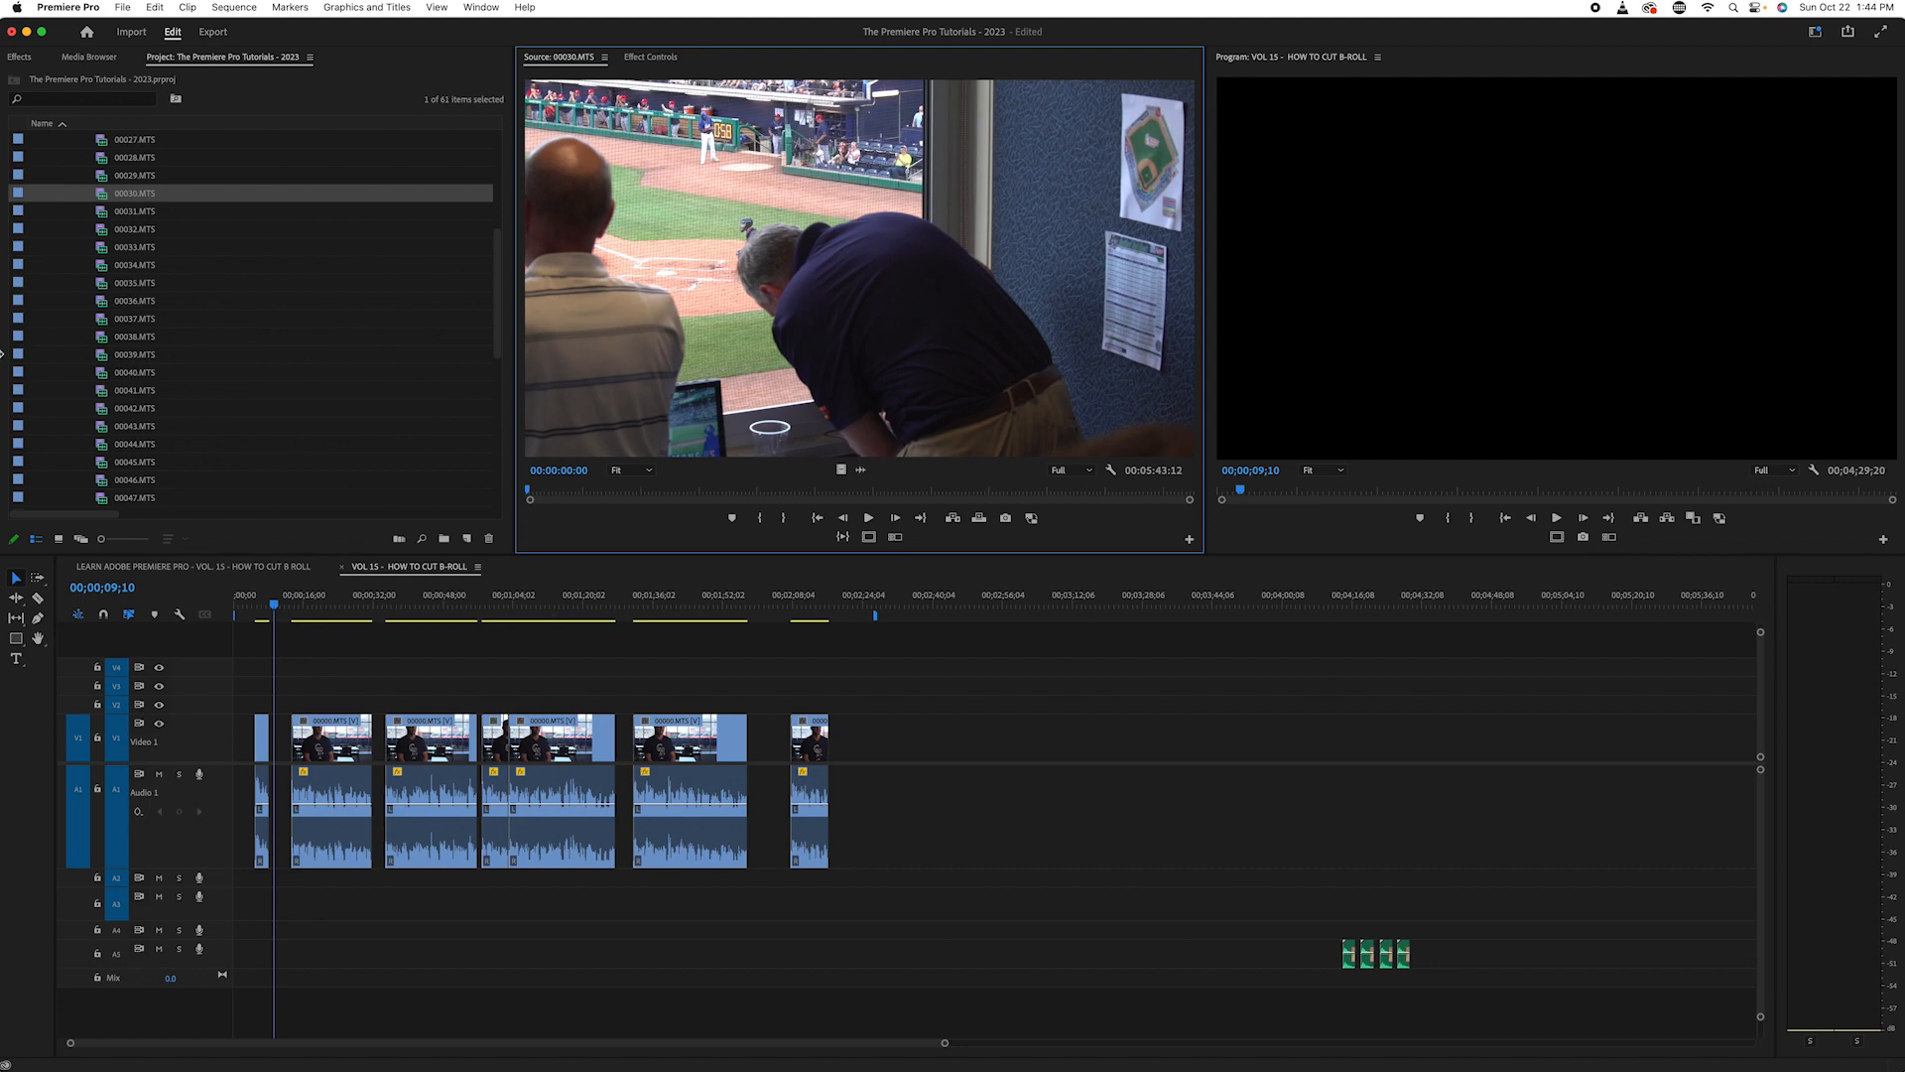
{"action": "double_click", "coordinate": [98, 214]}
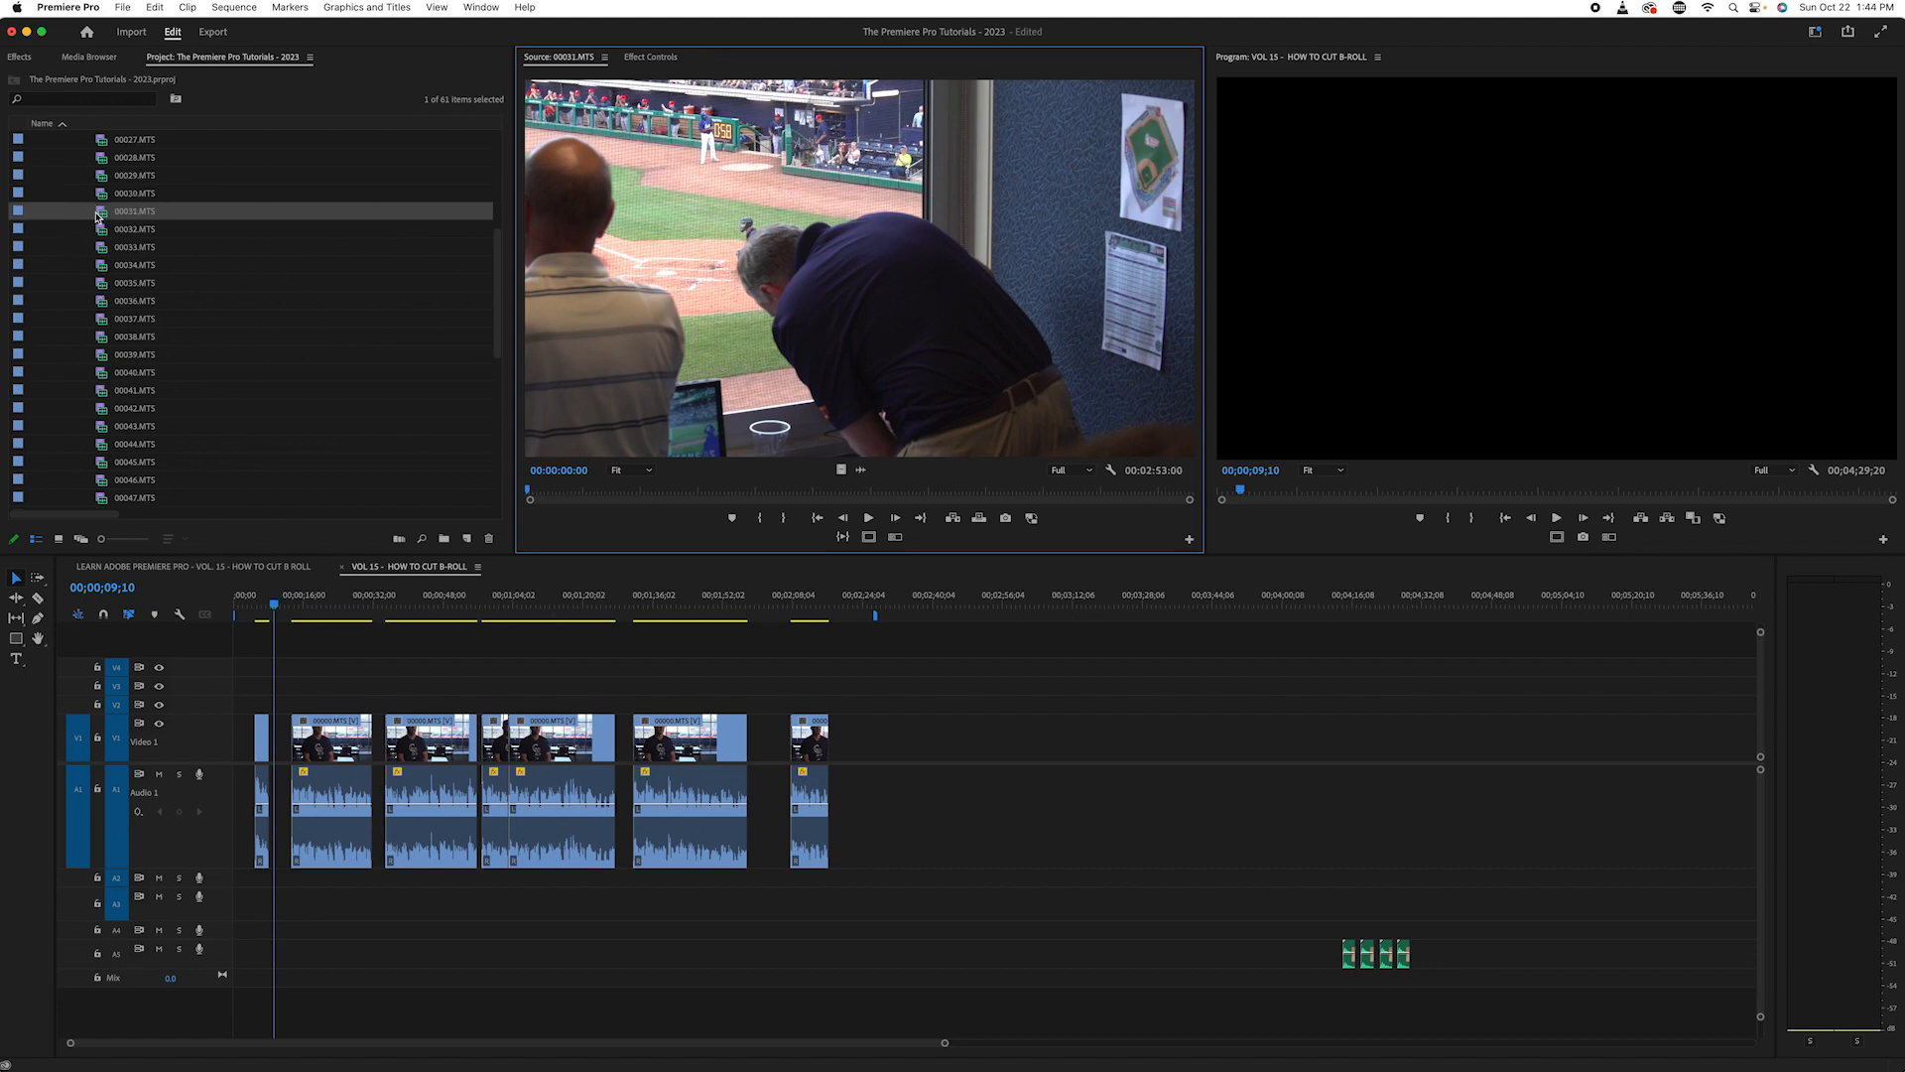
{"action": "scroll", "coordinate": [212, 258], "scroll_direction": "down", "scroll_amount": 3}
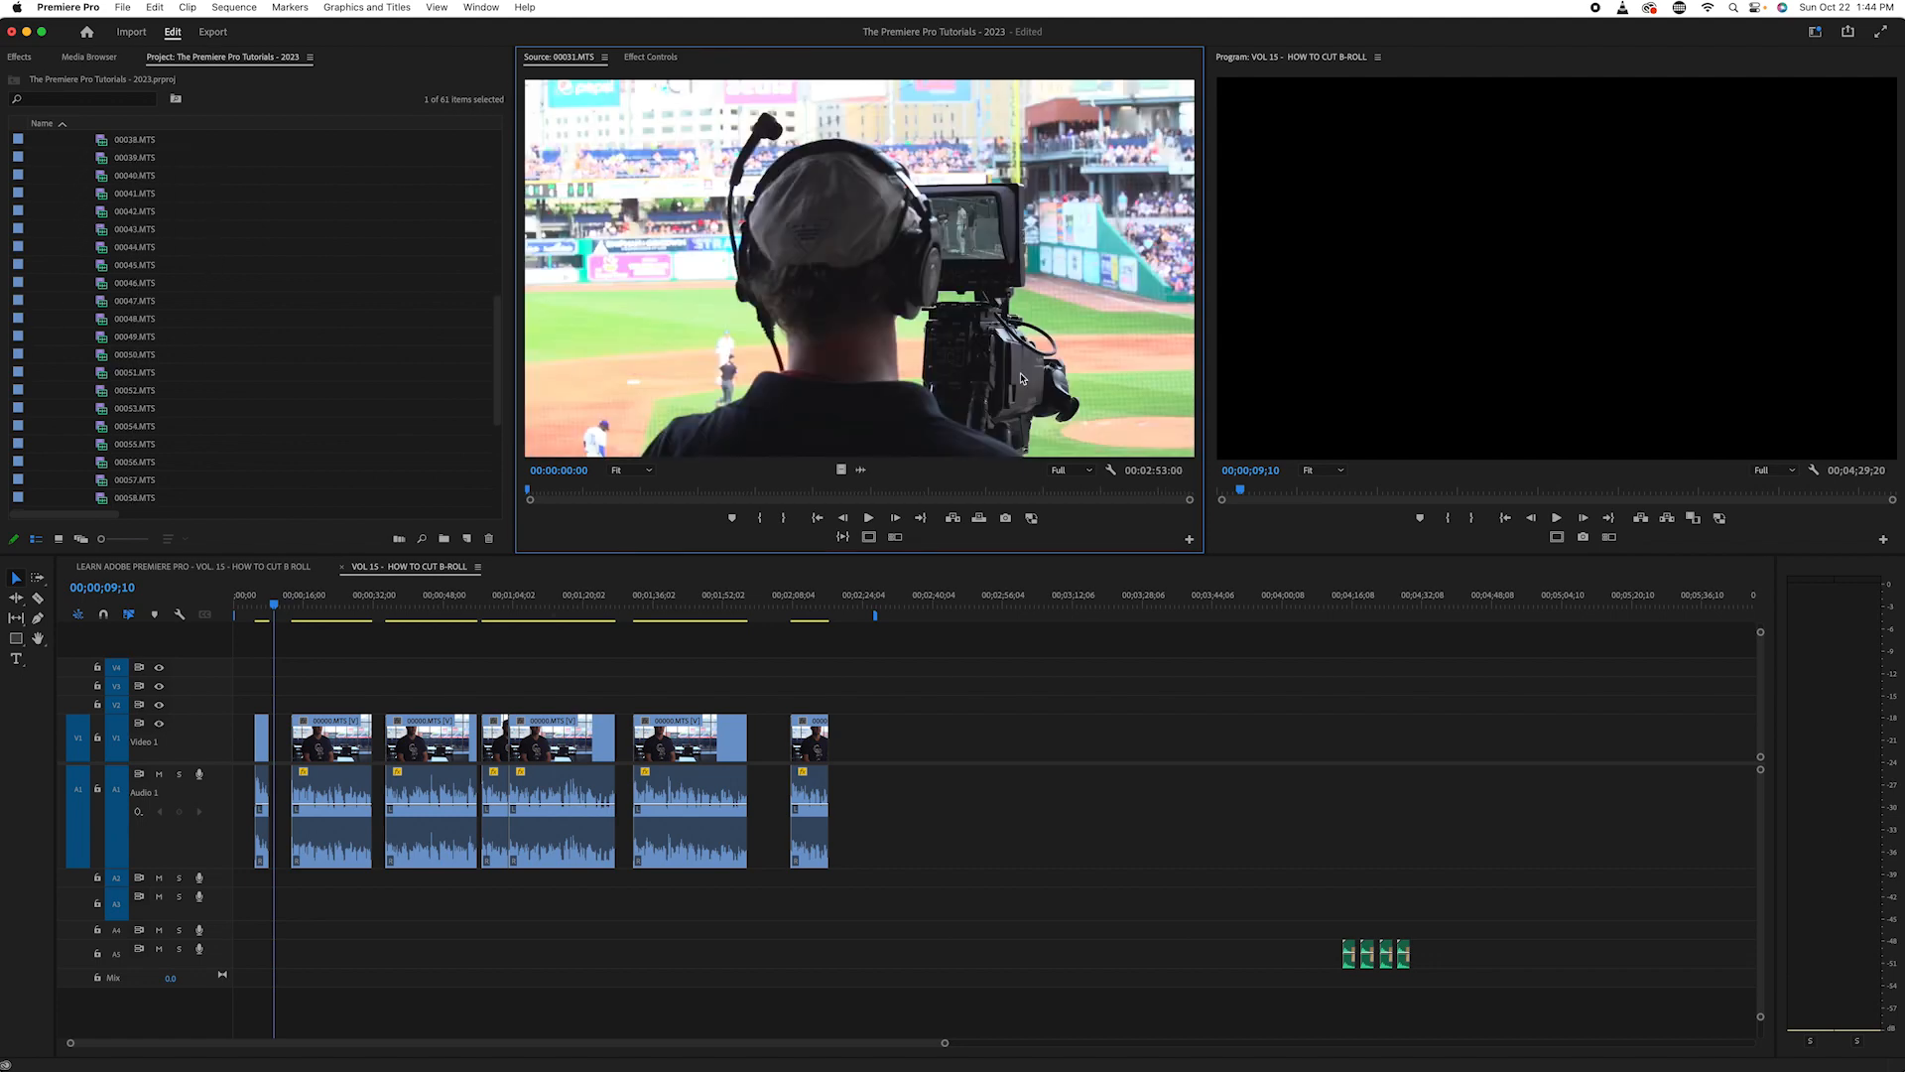
{"action": "scroll", "coordinate": [246, 256], "scroll_direction": "down", "scroll_amount": 1}
- Scrub and play 00031.MTS at several points to review its shots of the camera operator
{"action": "left_click_drag", "start_coordinate": [555, 490], "coordinate": [633, 491]}
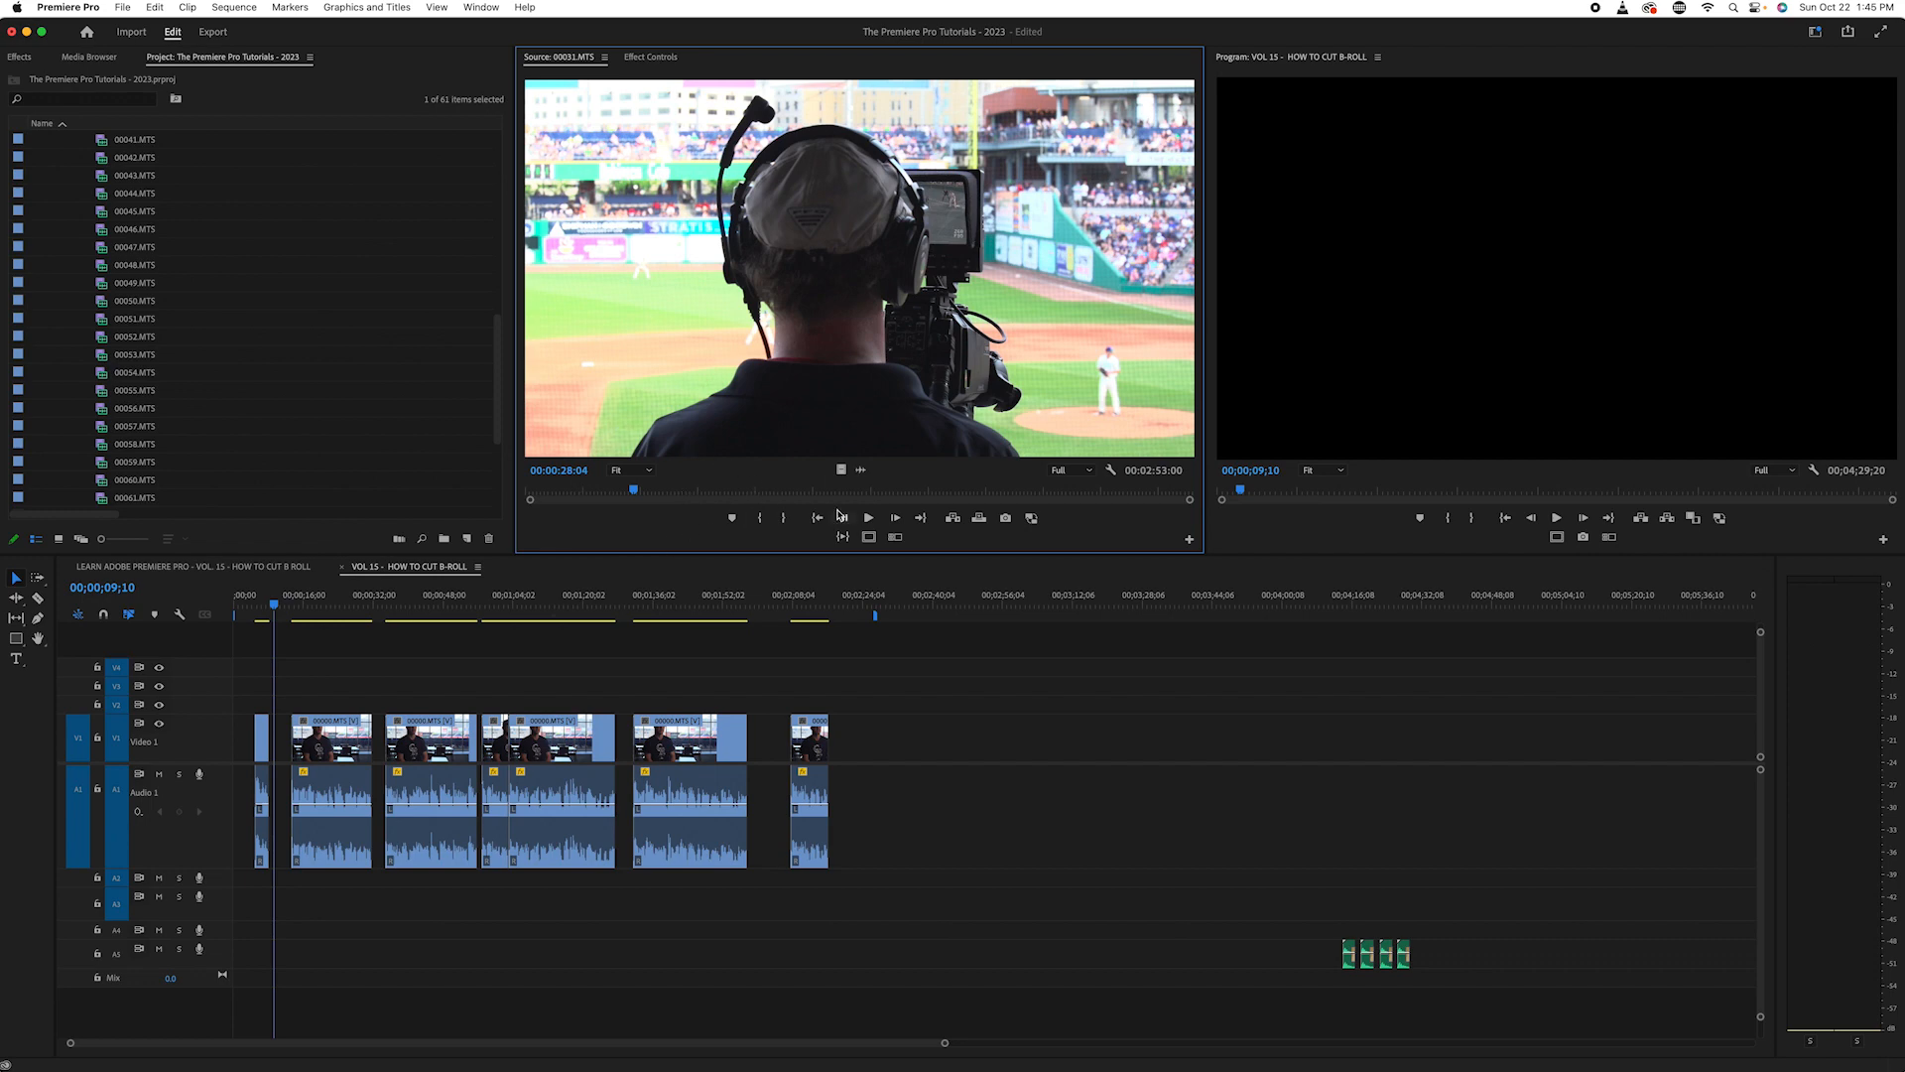
{"action": "left_click", "coordinate": [869, 519]}
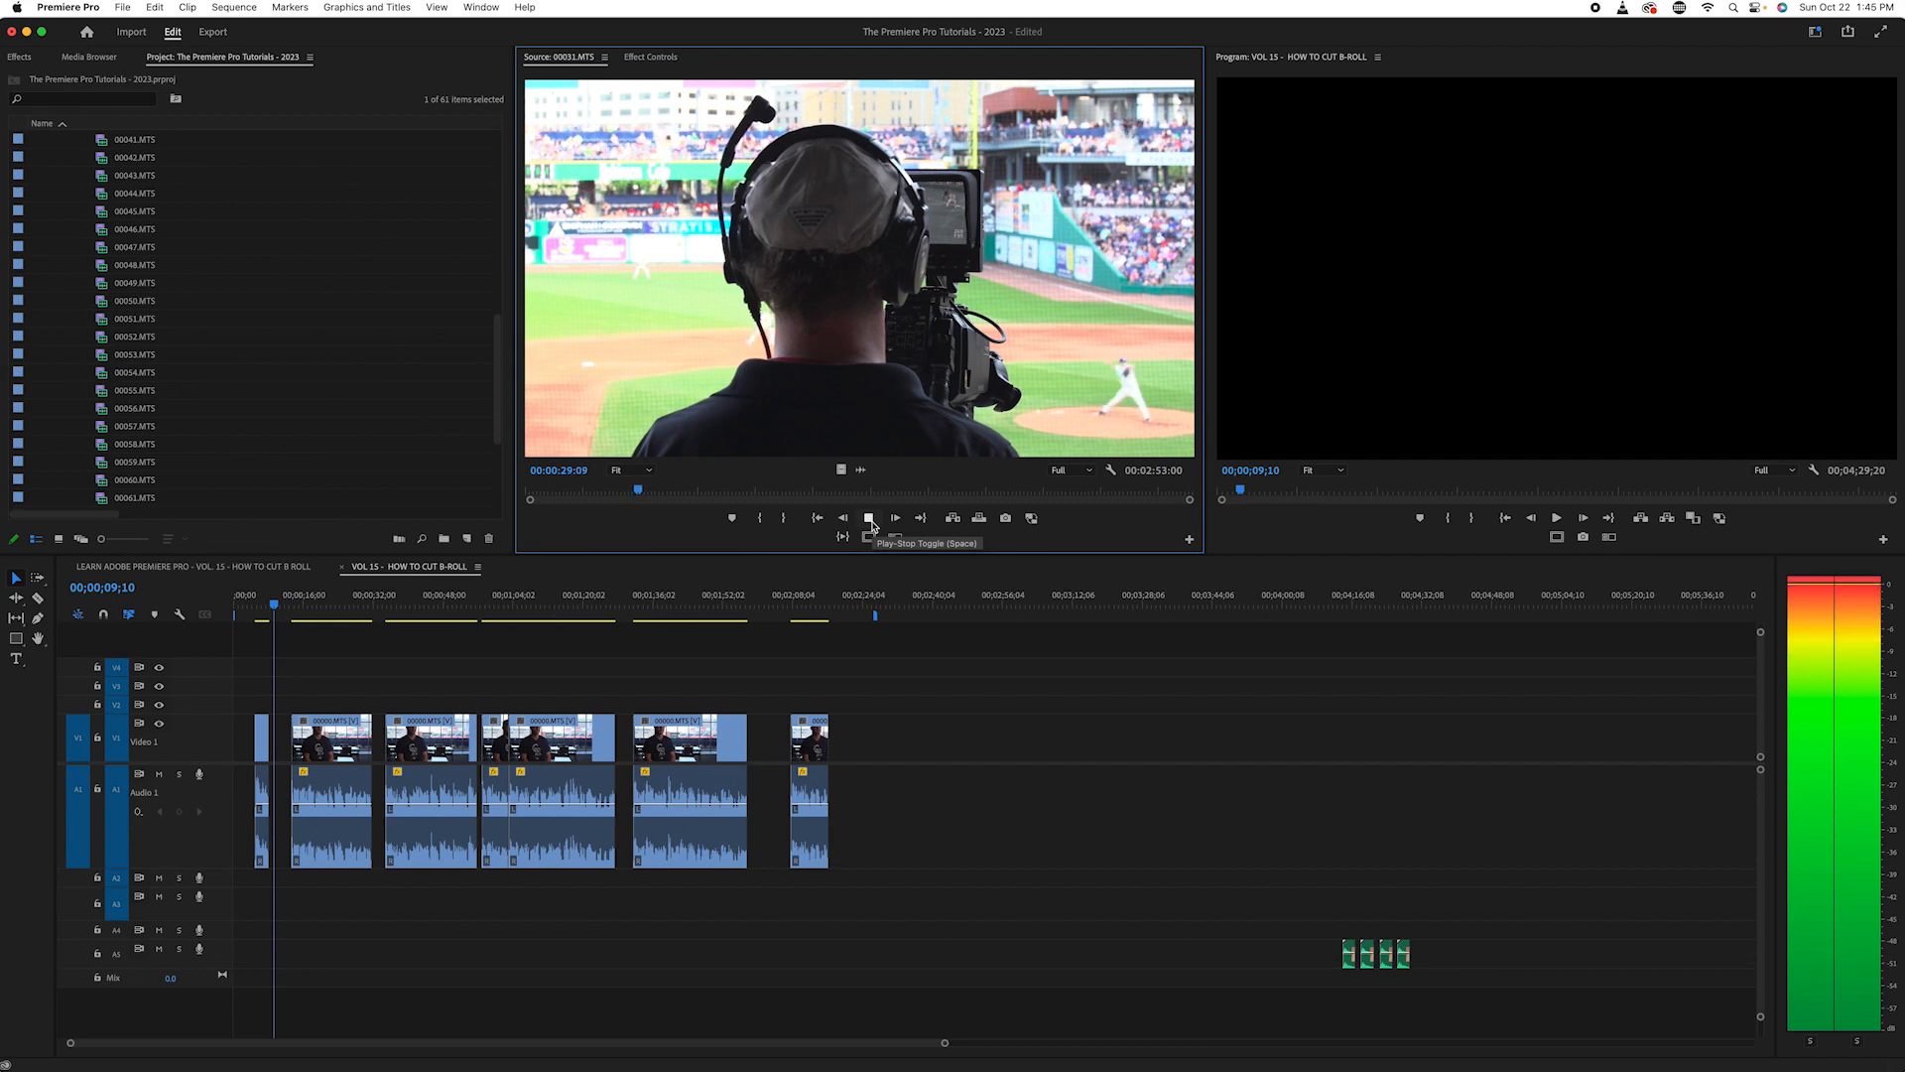
{"action": "left_click", "coordinate": [870, 518]}
{"action": "left_click_drag", "start_coordinate": [640, 489], "coordinate": [886, 479]}
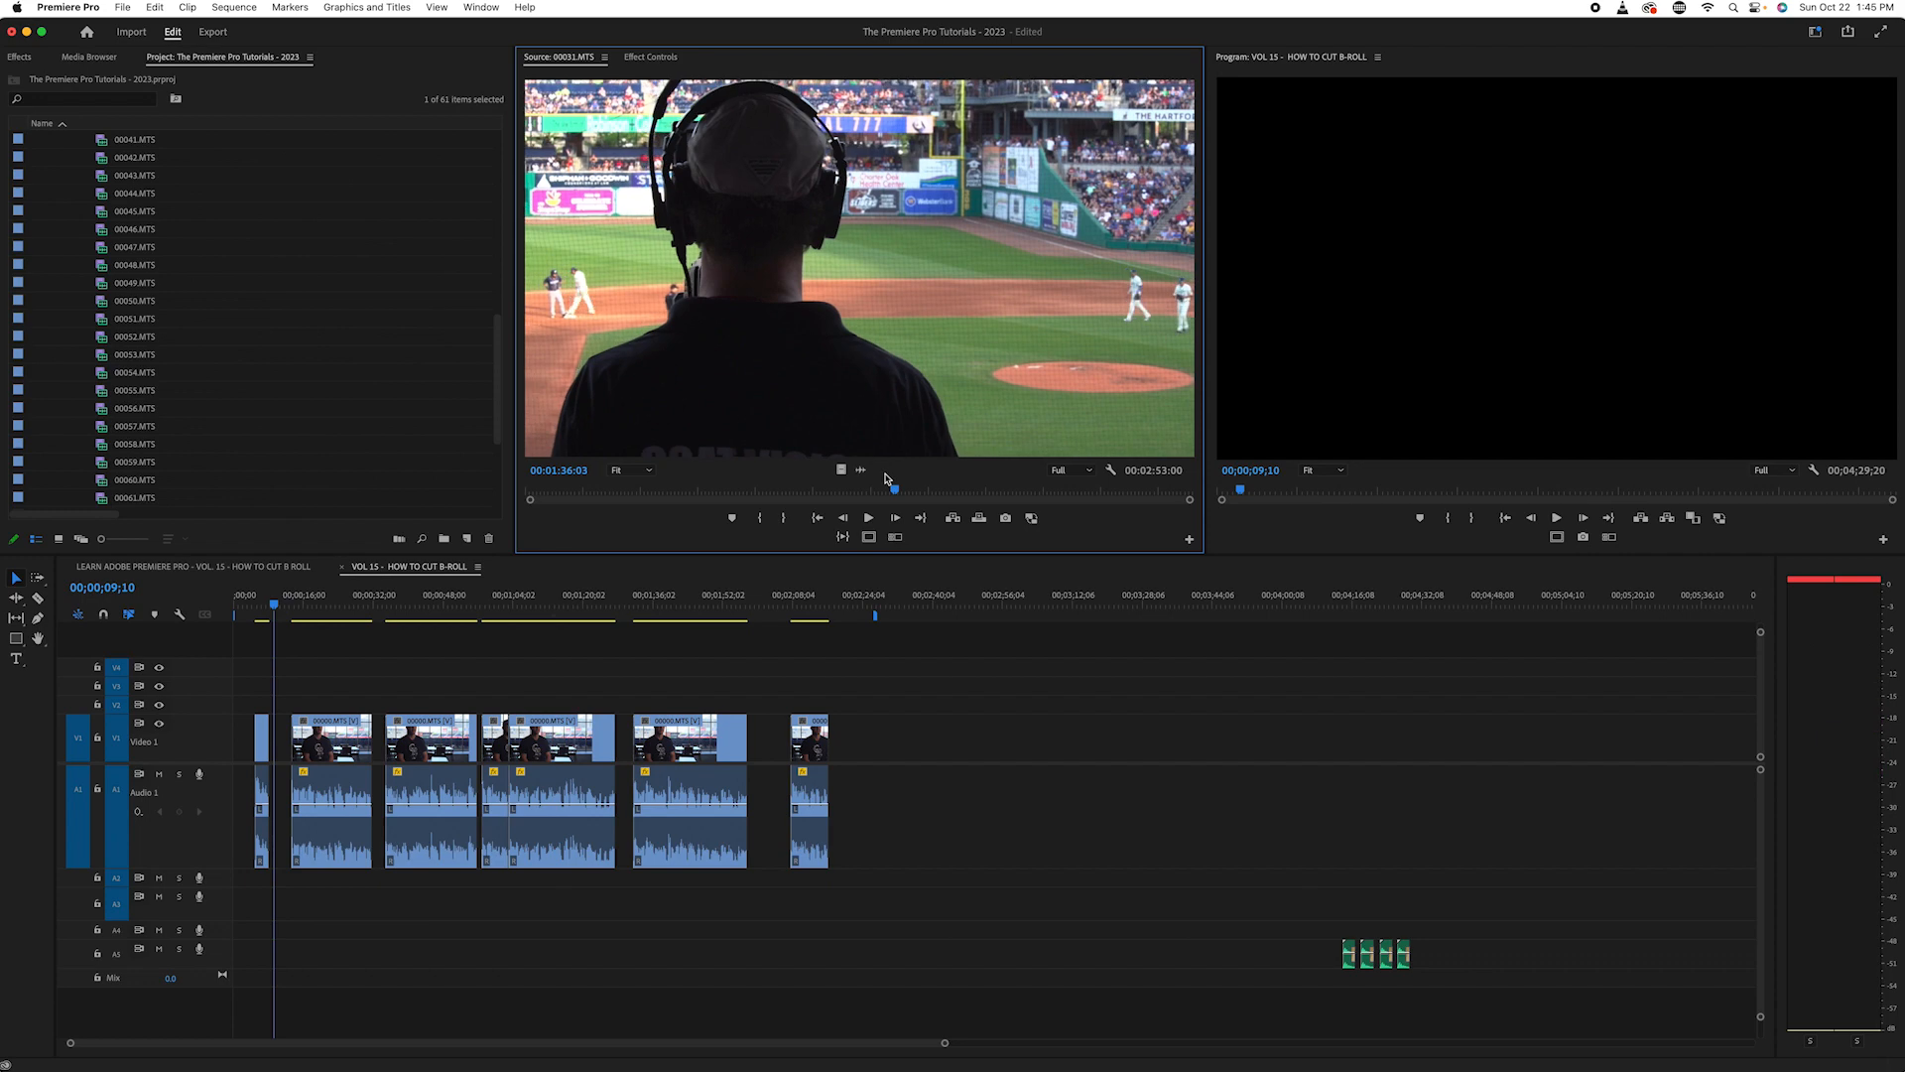
{"action": "key", "text": "space"}
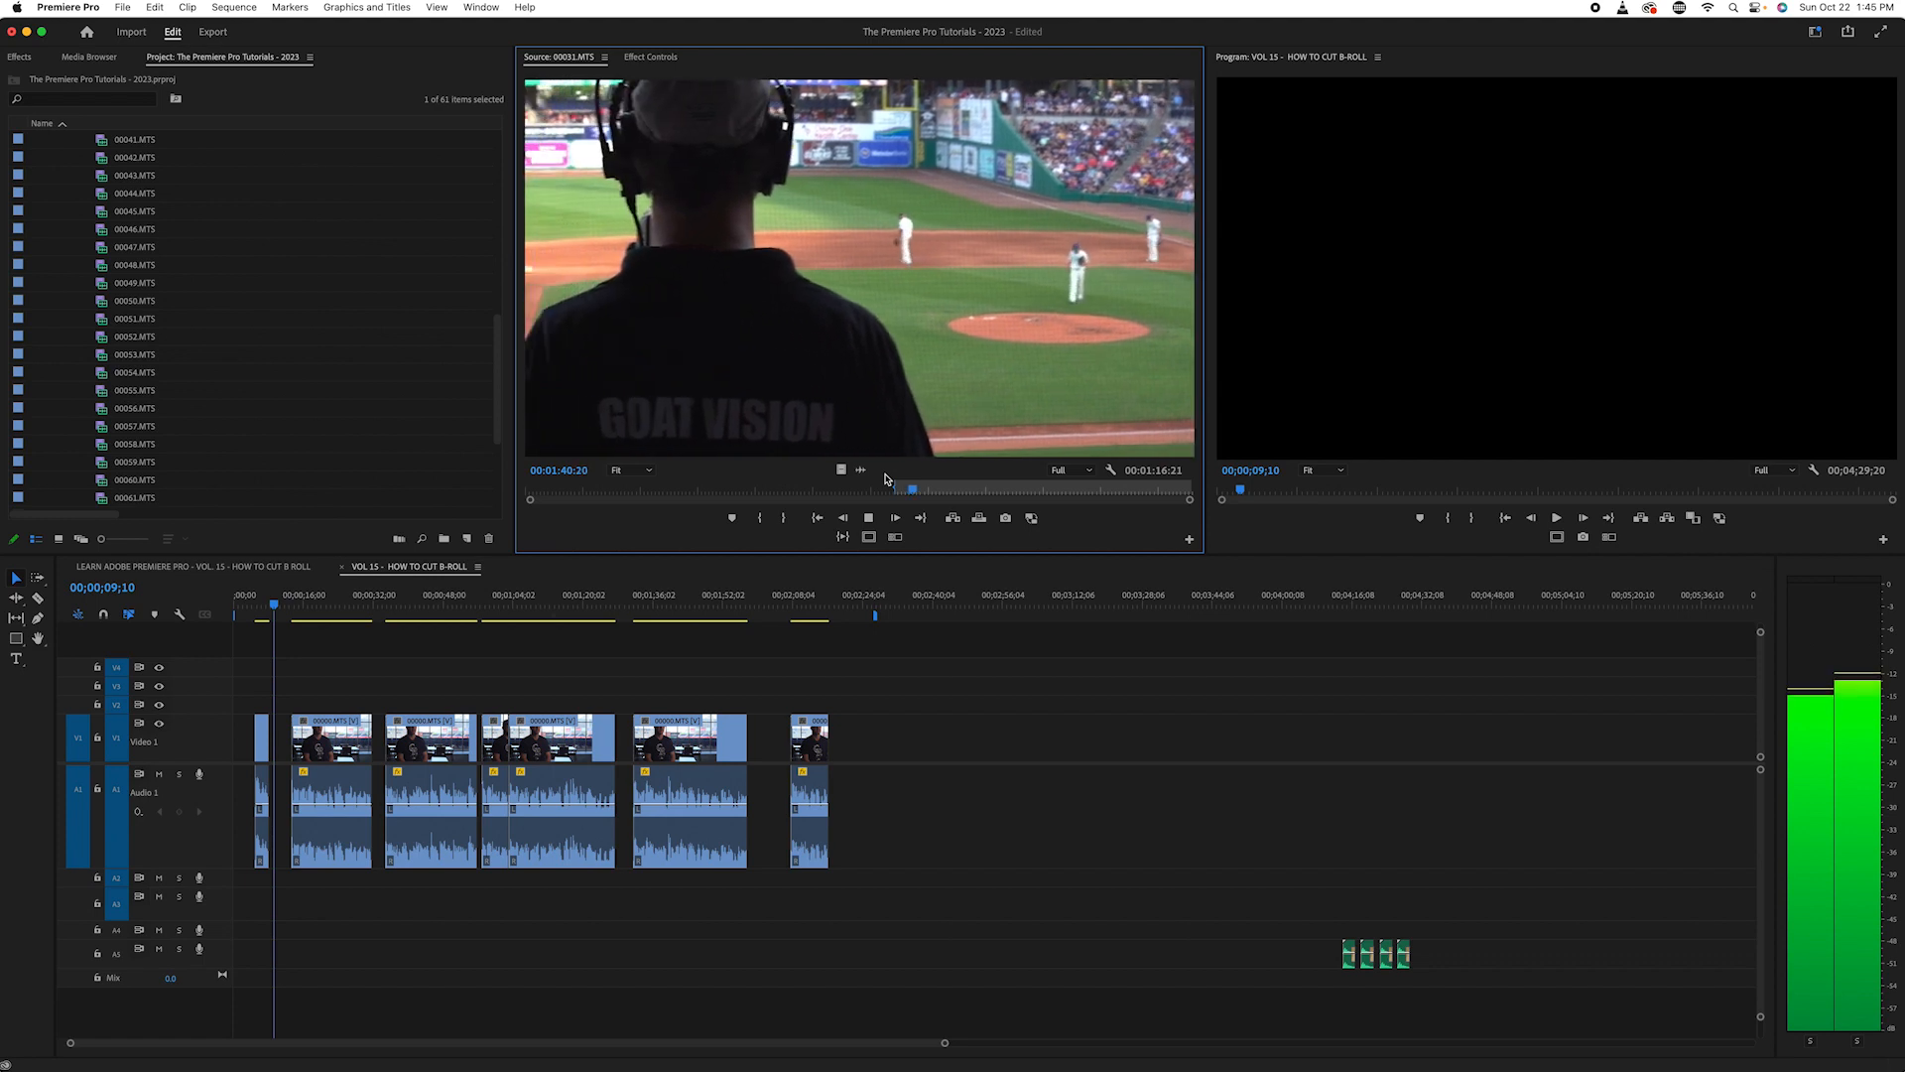
{"action": "key", "text": "space"}
{"action": "mouse_move", "coordinate": [966, 491]}
{"action": "left_mouse_down"}
{"action": "mouse_move", "coordinate": [1025, 505]}
{"action": "mouse_move", "coordinate": [990, 514]}
{"action": "left_mouse_up"}
{"action": "key", "text": "space"}
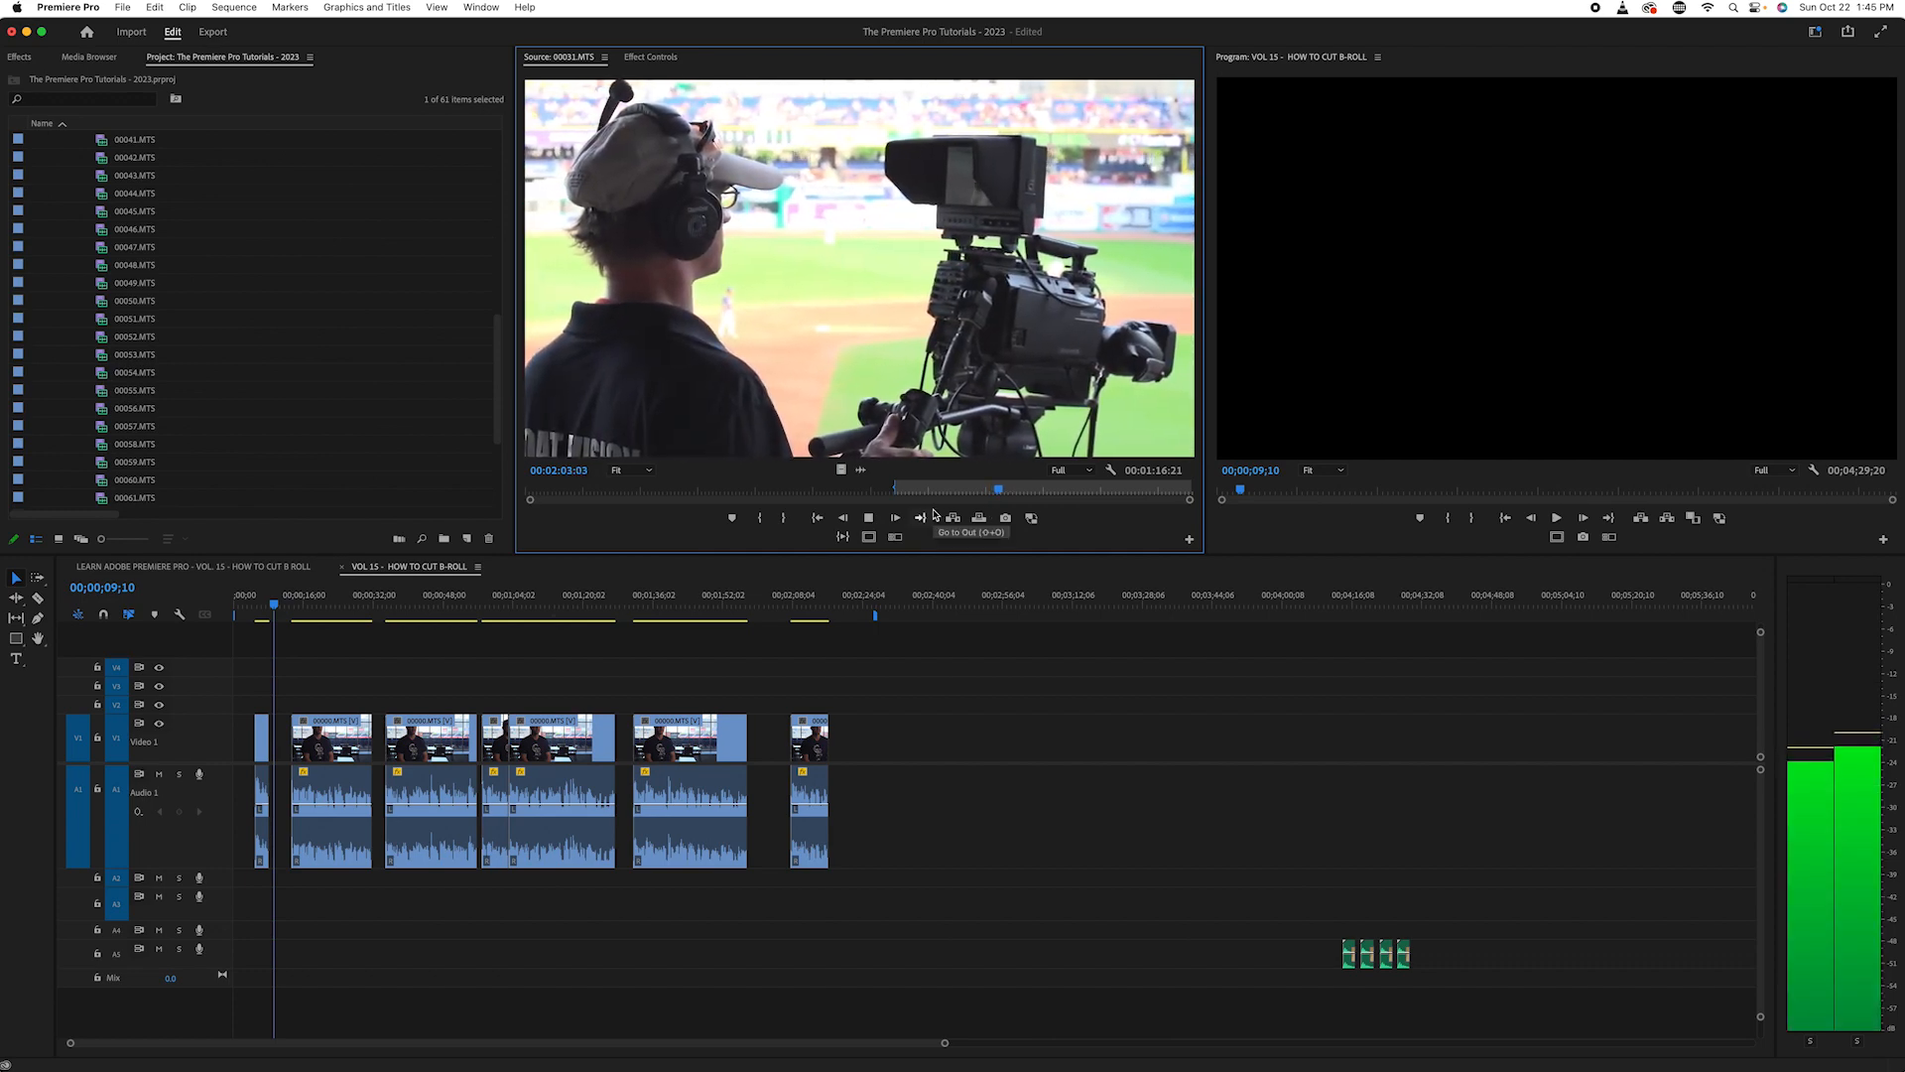
{"action": "key", "text": "space"}
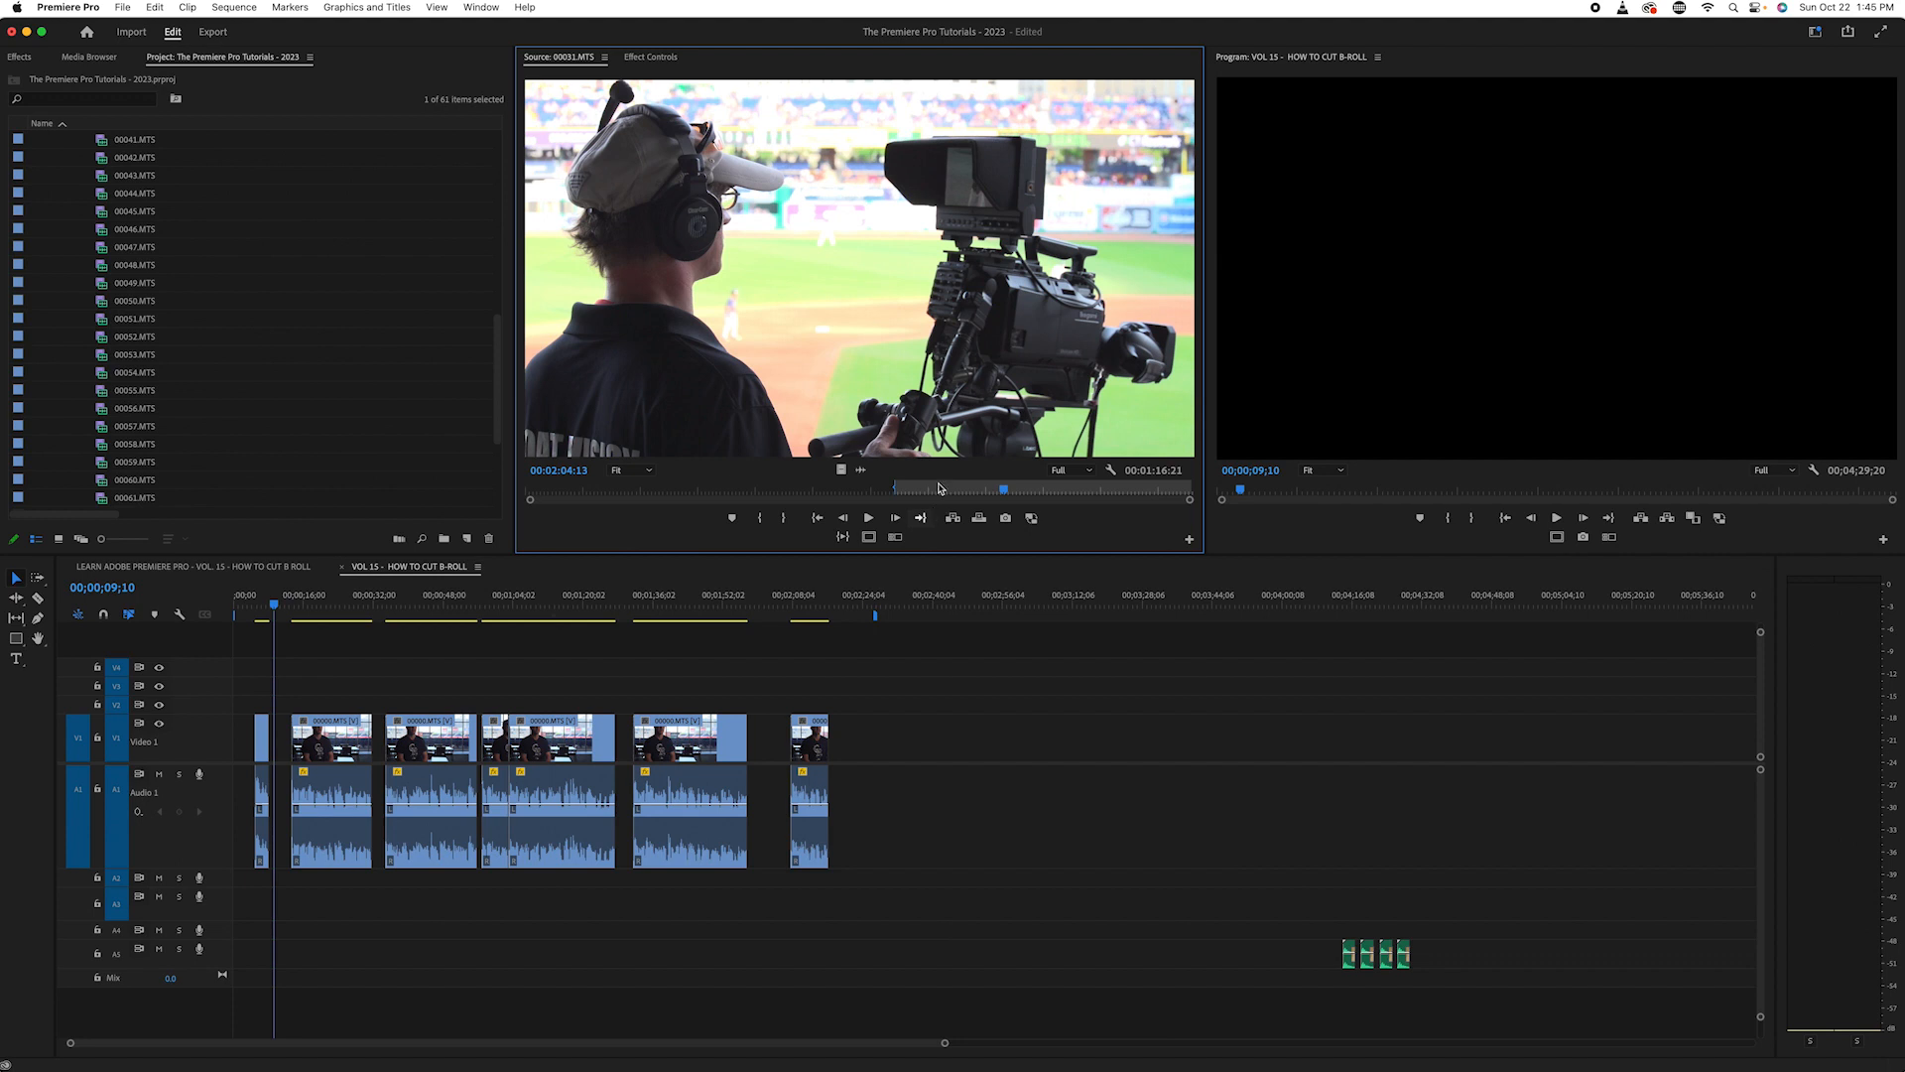
{"action": "left_click", "coordinate": [542, 490]}
{"action": "key", "text": "space"}
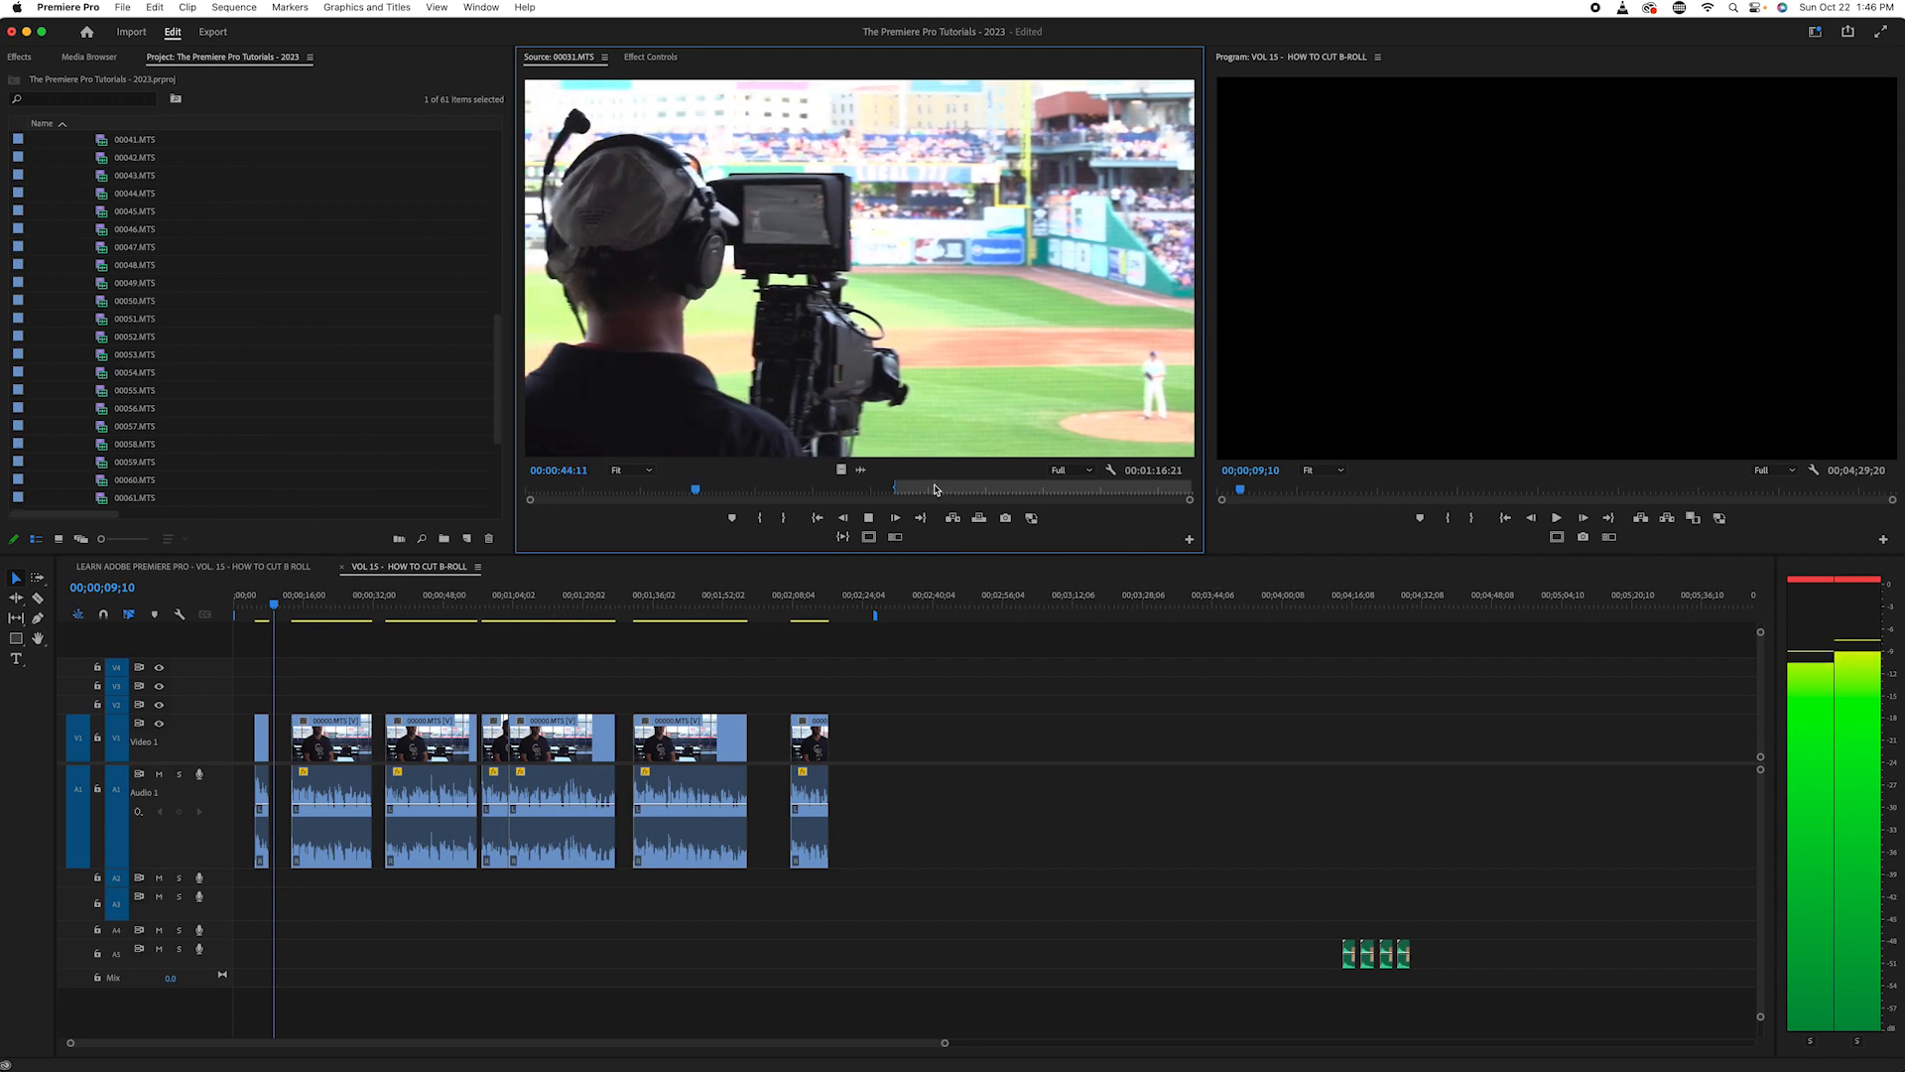
- Mark 00031.MTS from 00:02:38:08 to 00:02:41:13 and place only its video on Video 1, well past the last interview clip
{"action": "left_click_drag", "start_coordinate": [995, 489], "coordinate": [1134, 508]}
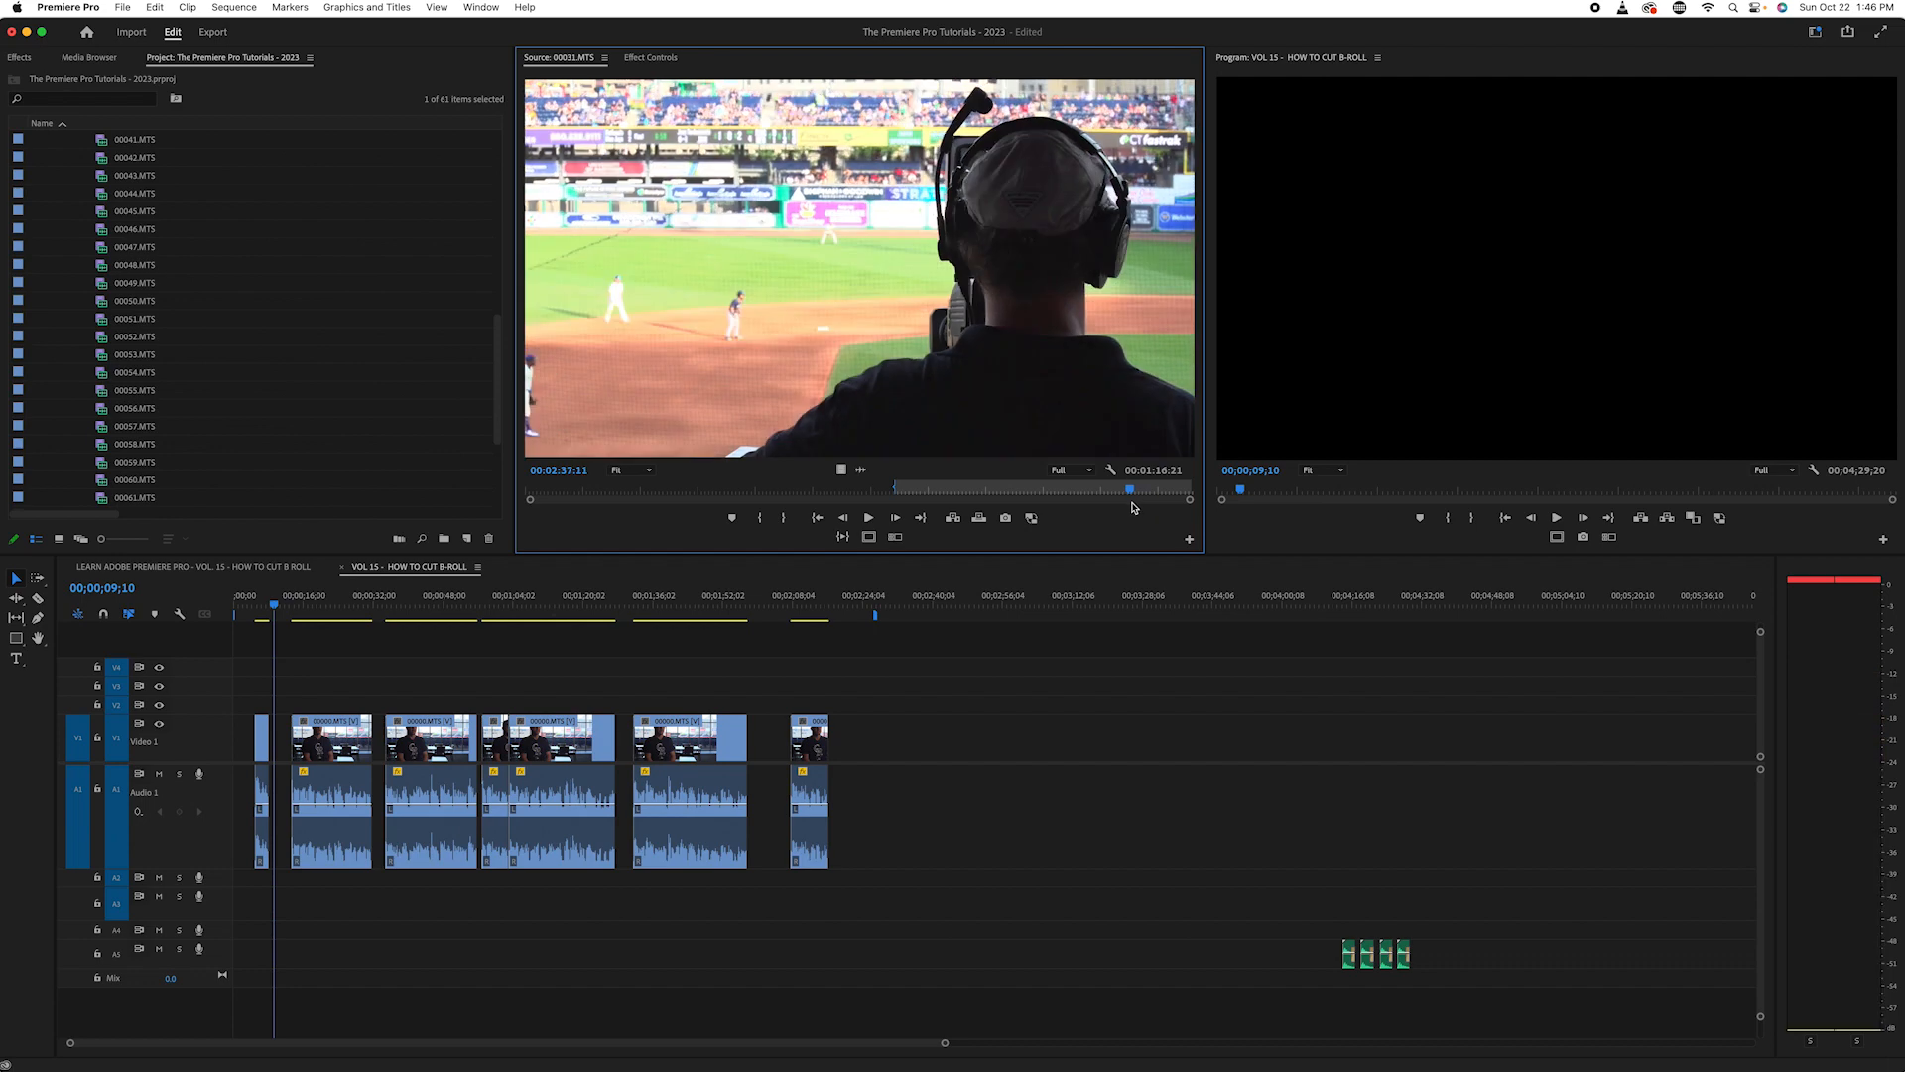
{"action": "key", "text": "space"}
{"action": "key", "text": "space"}
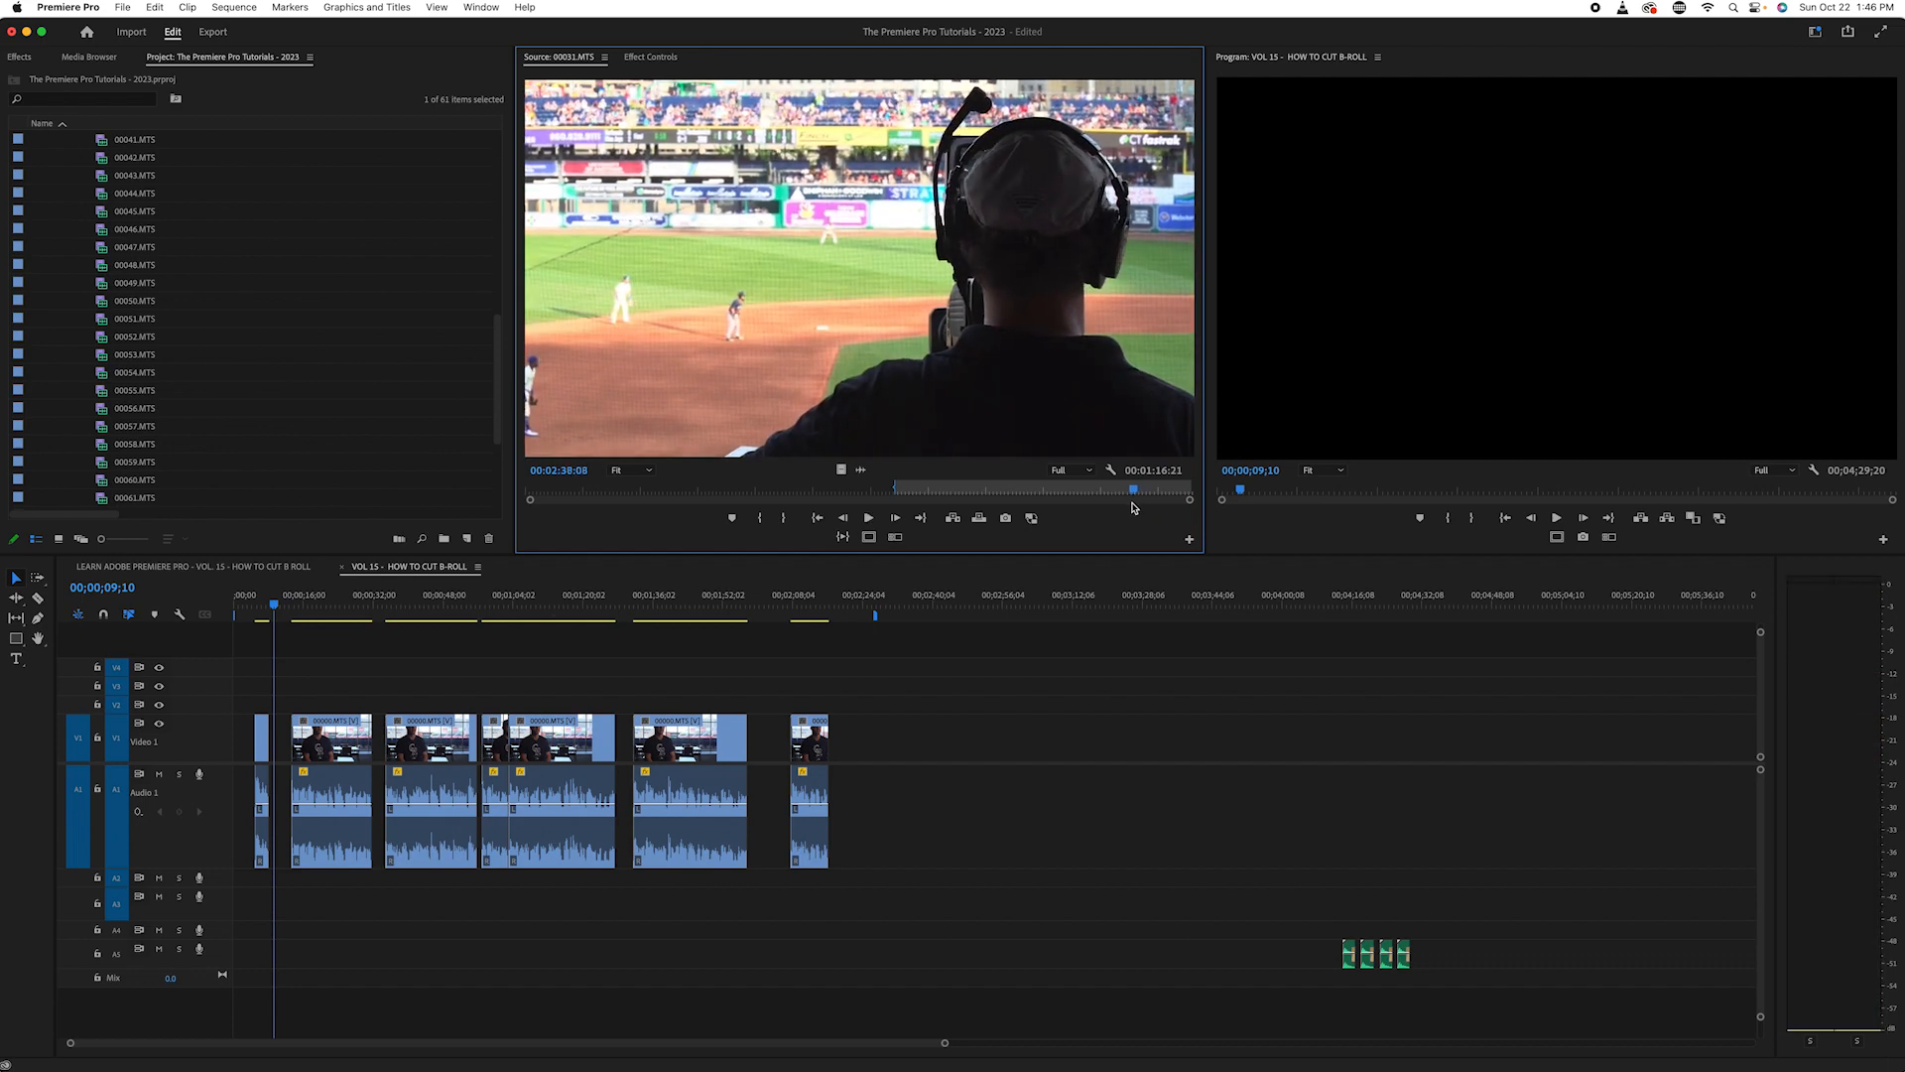
{"action": "key", "text": "i"}
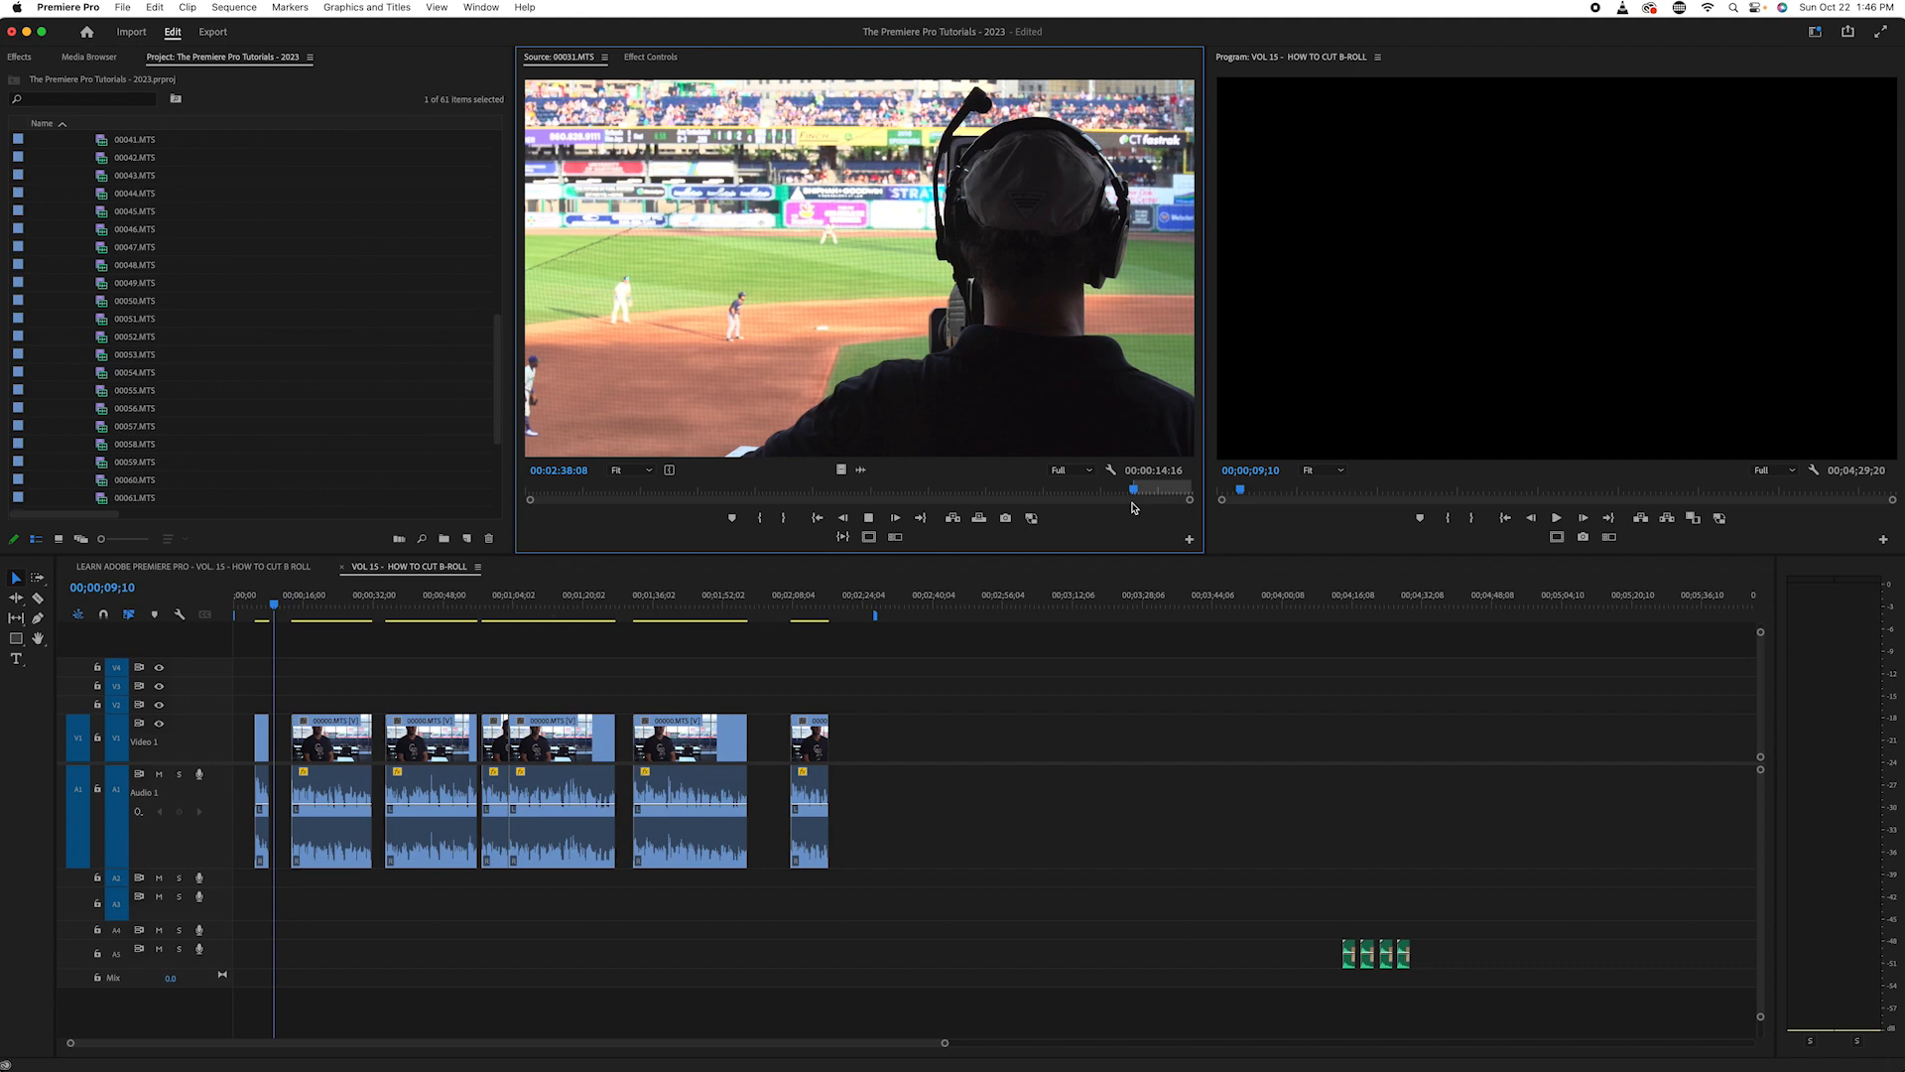
{"action": "key", "text": "space"}
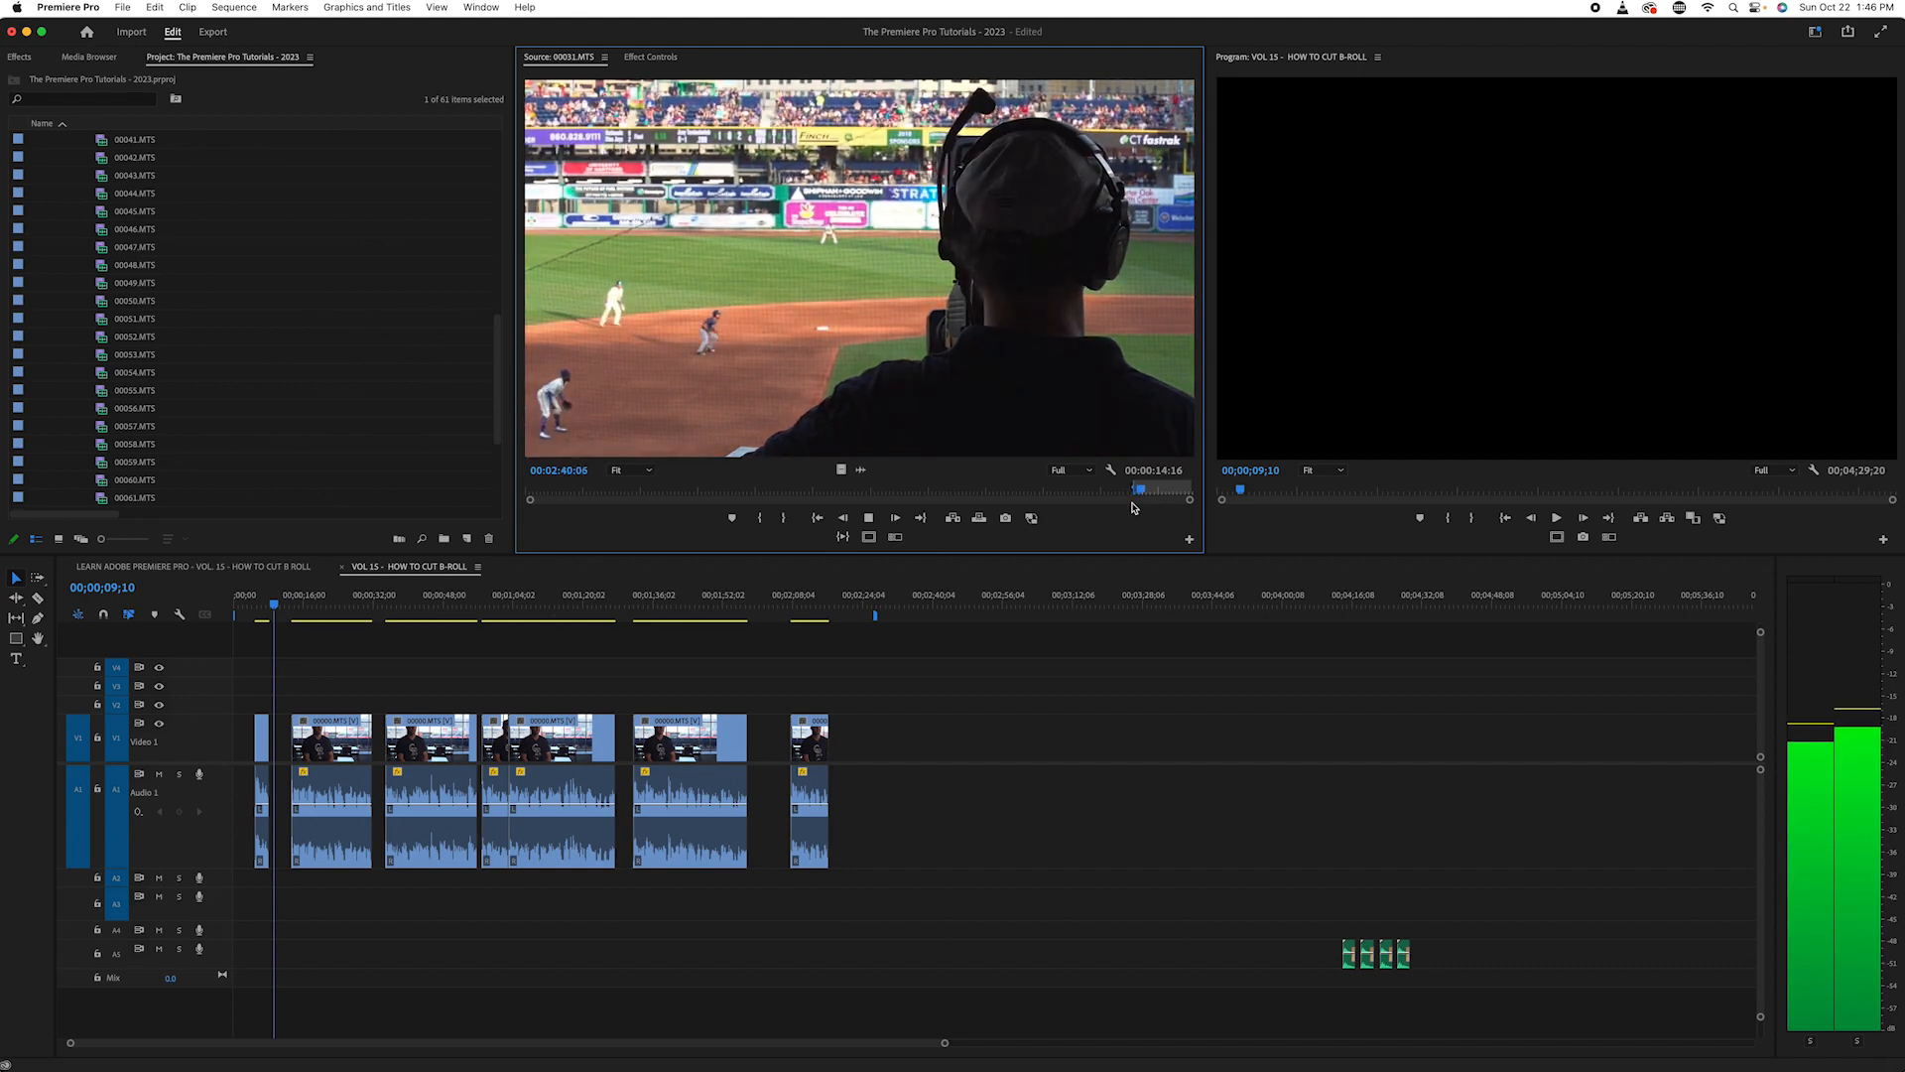
{"action": "key", "text": "space"}
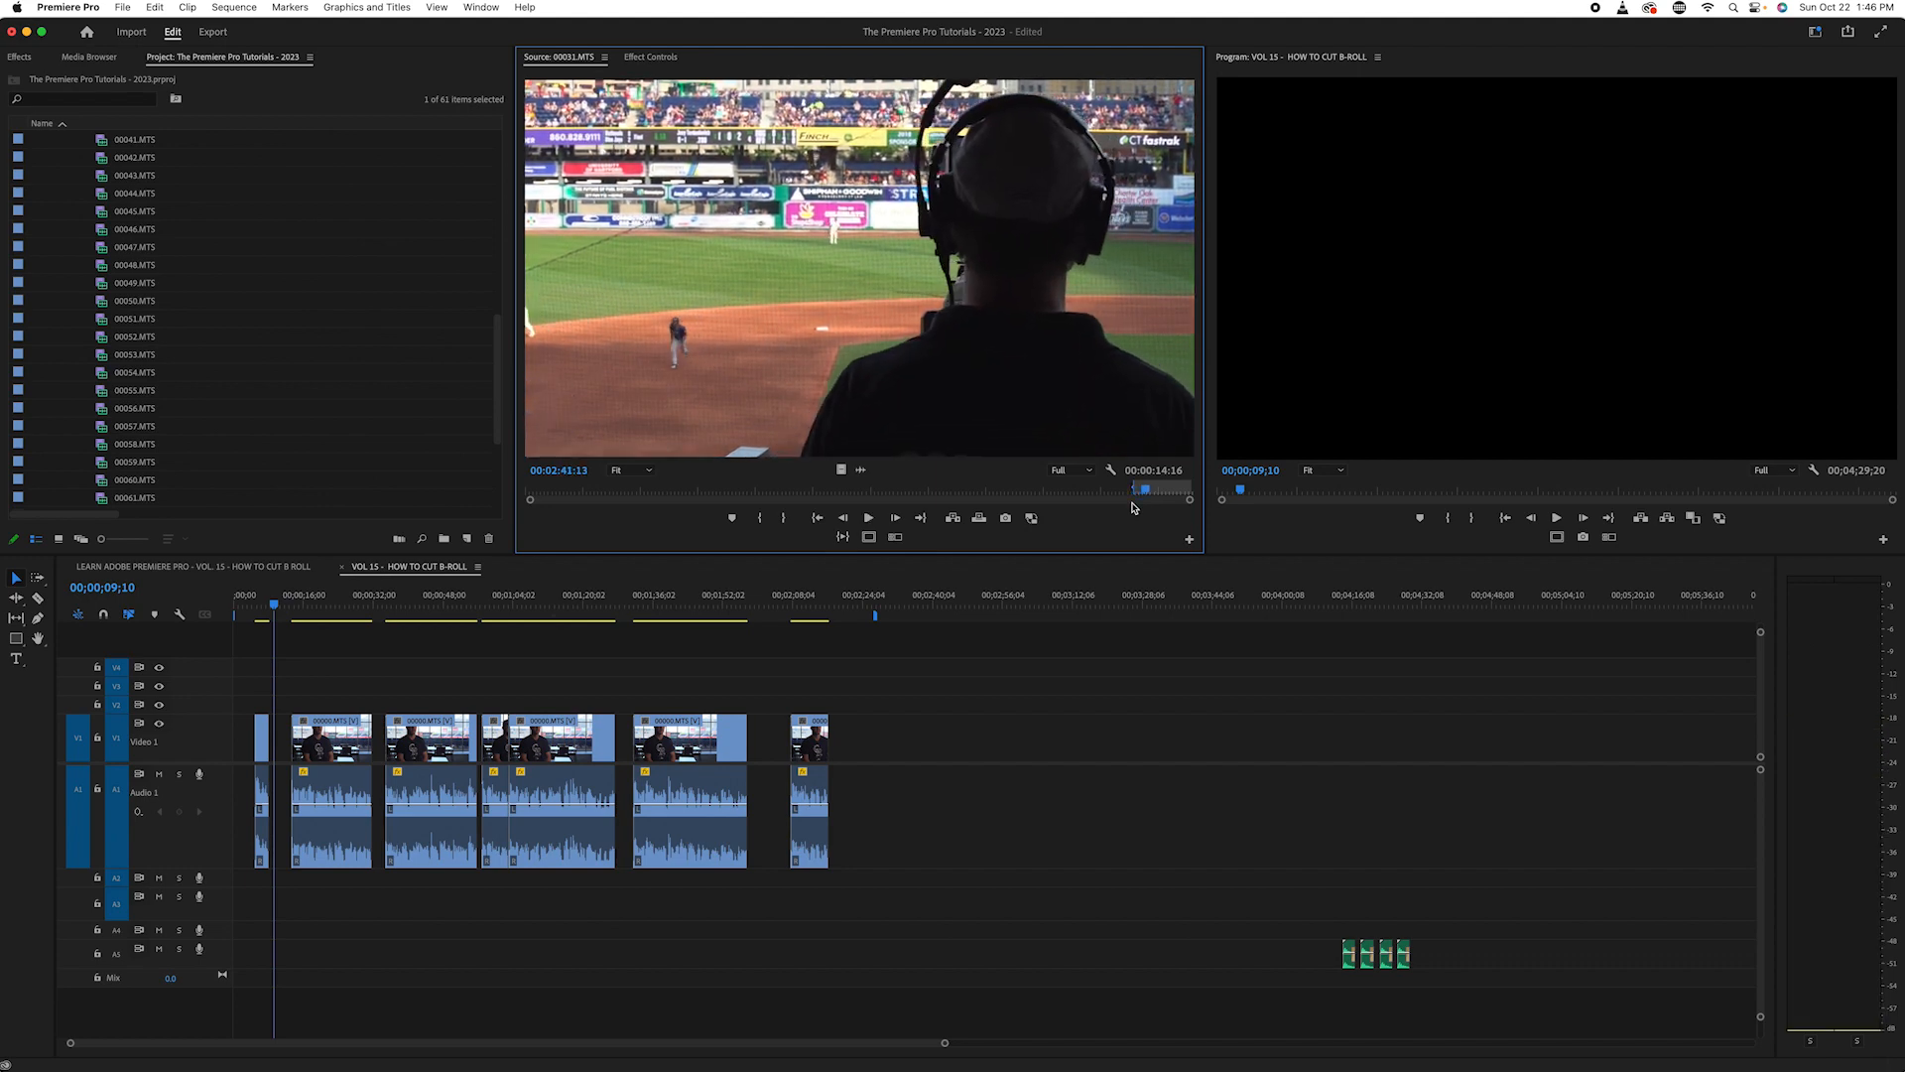
{"action": "key", "text": "o"}
{"action": "left_click_drag", "start_coordinate": [840, 468], "coordinate": [1102, 759]}
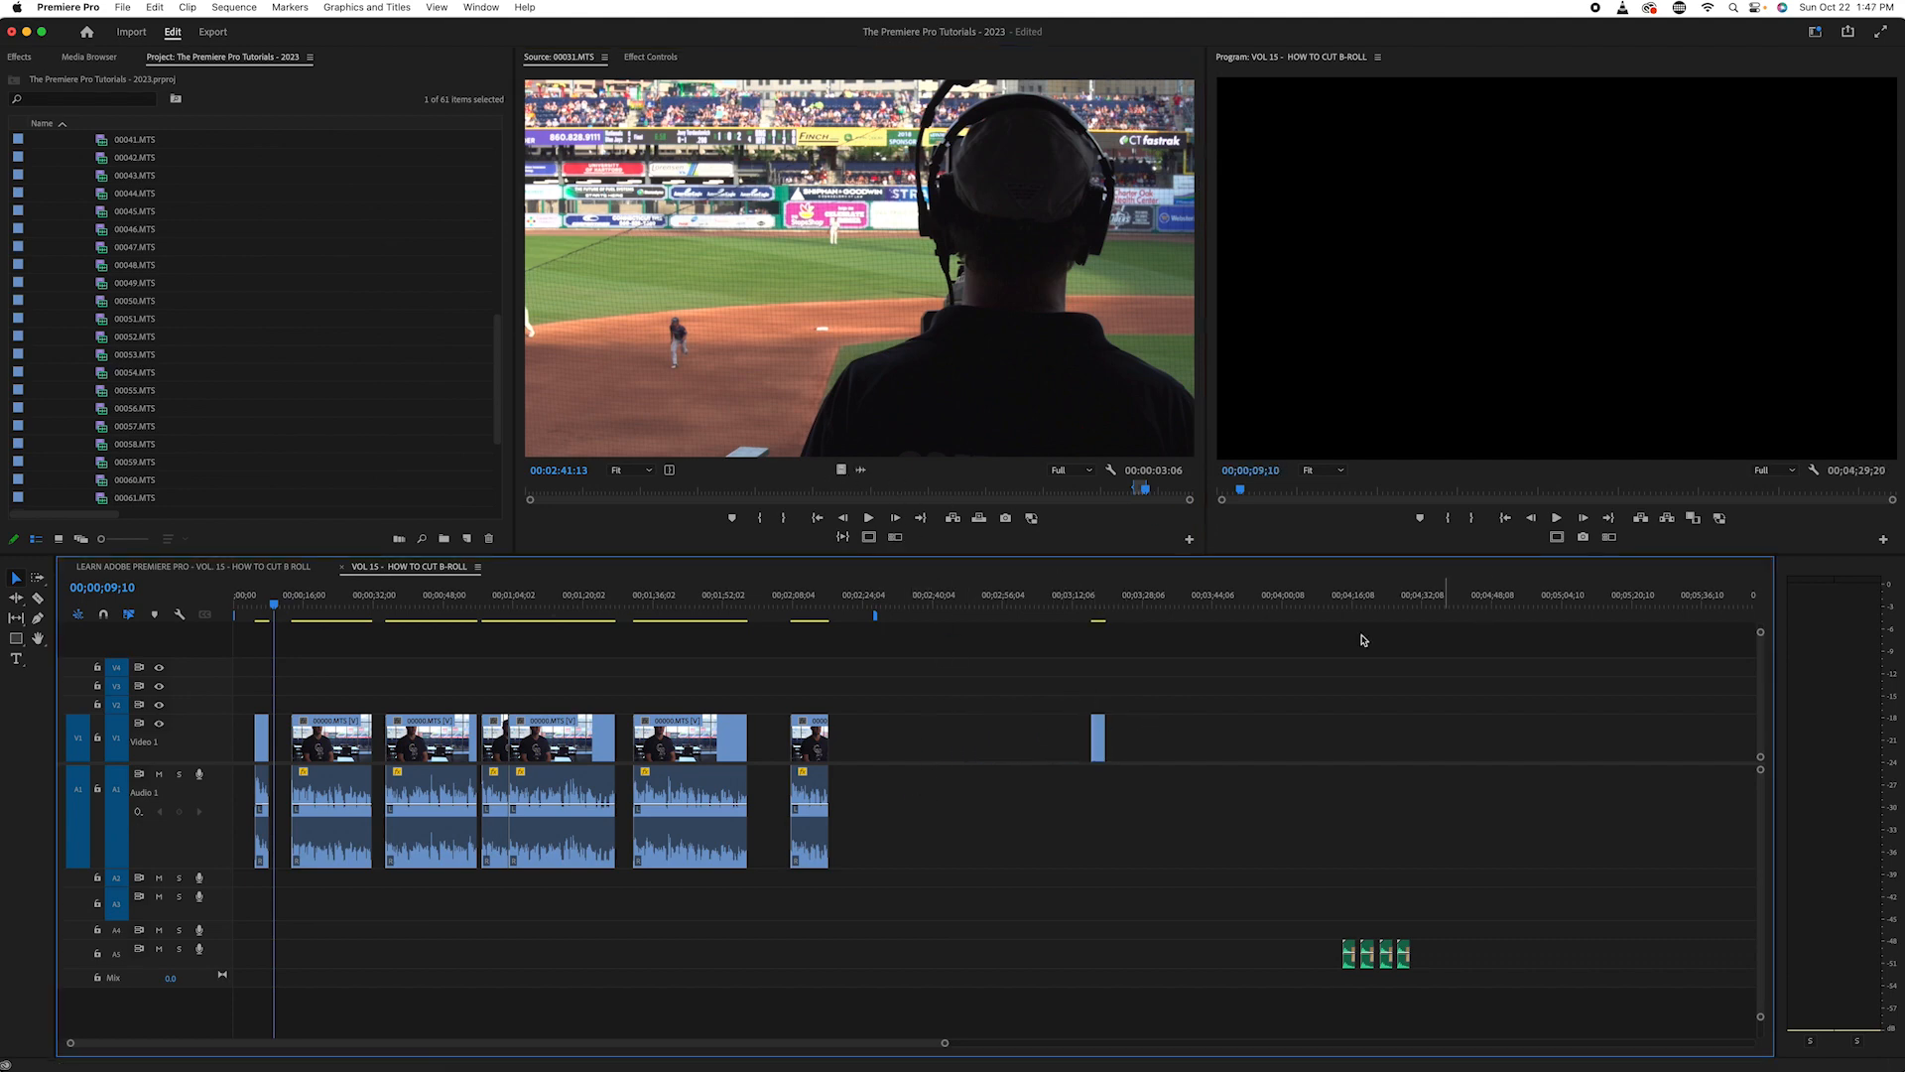
- Load 00066.MTS from the Game bin in the source monitor and skim through it
{"action": "scroll", "coordinate": [194, 421], "scroll_direction": "down", "scroll_amount": 5}
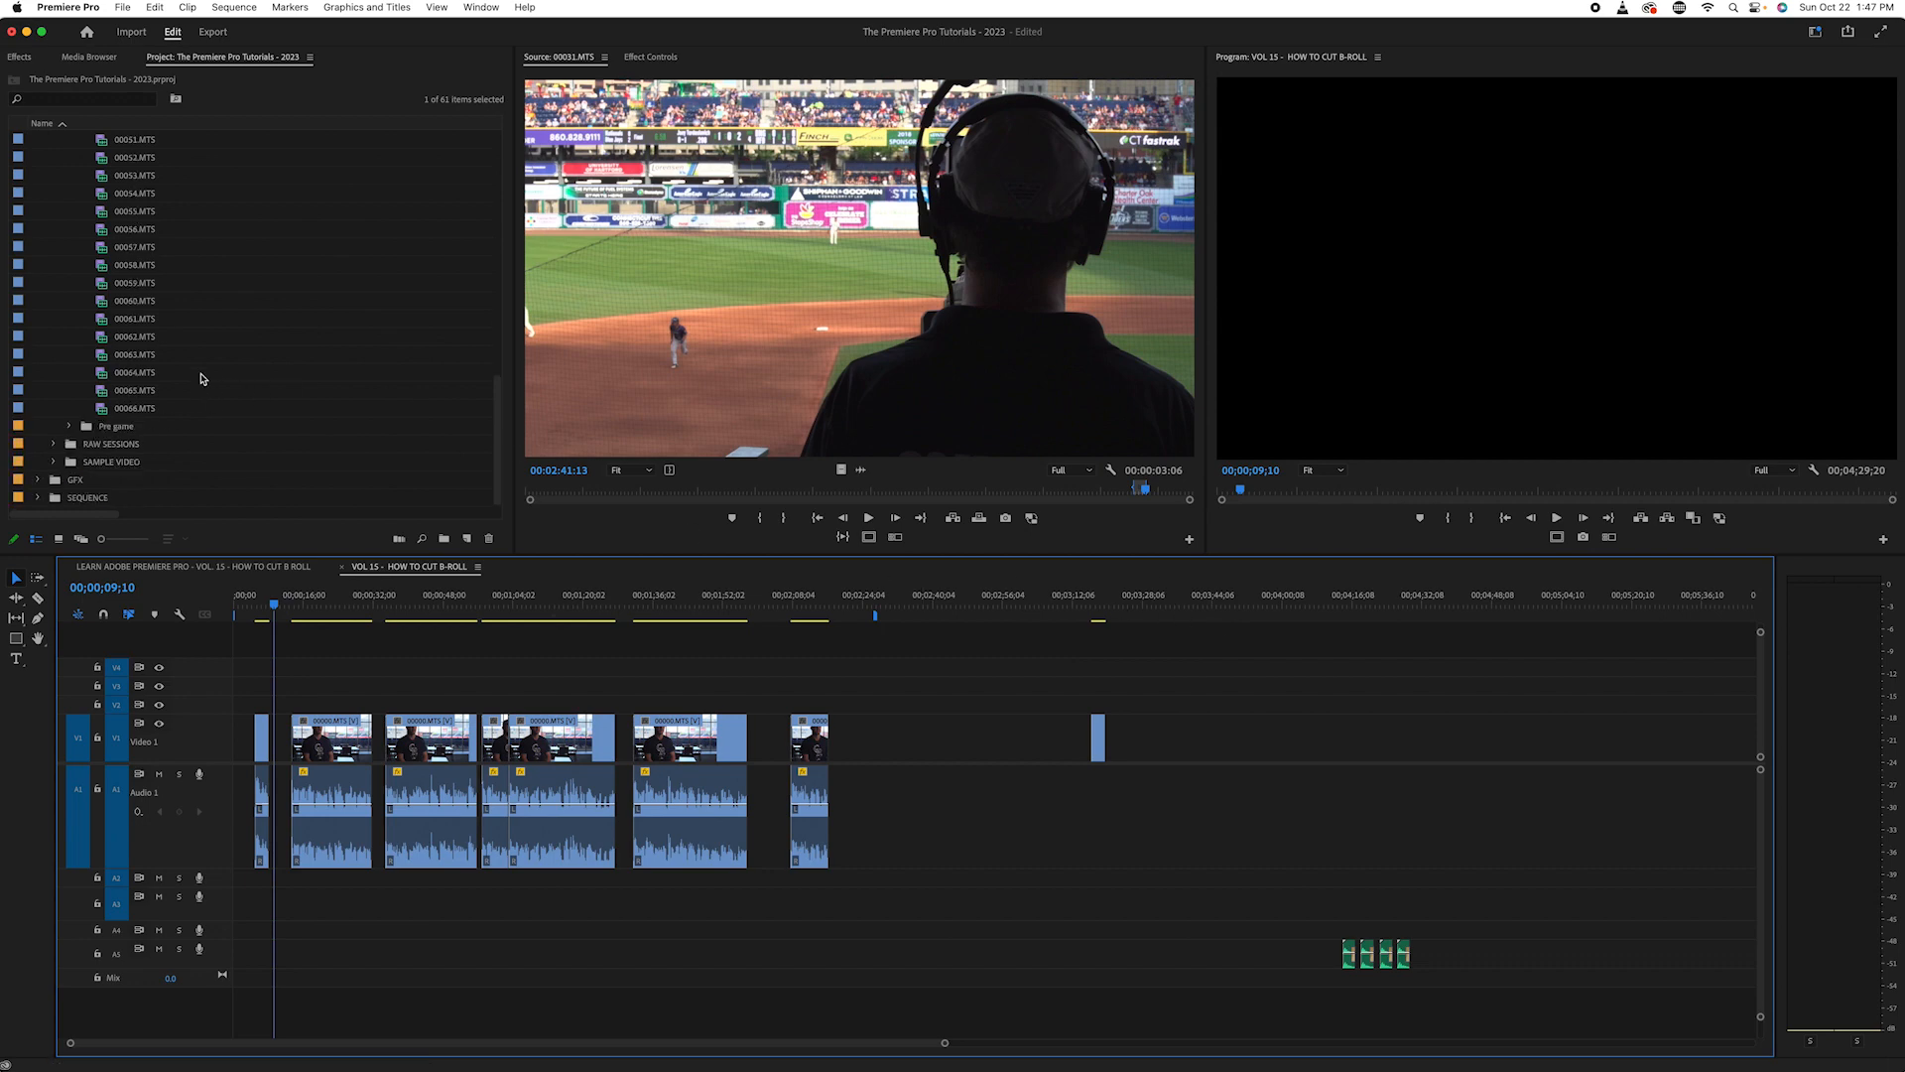
{"action": "double_click", "coordinate": [107, 408]}
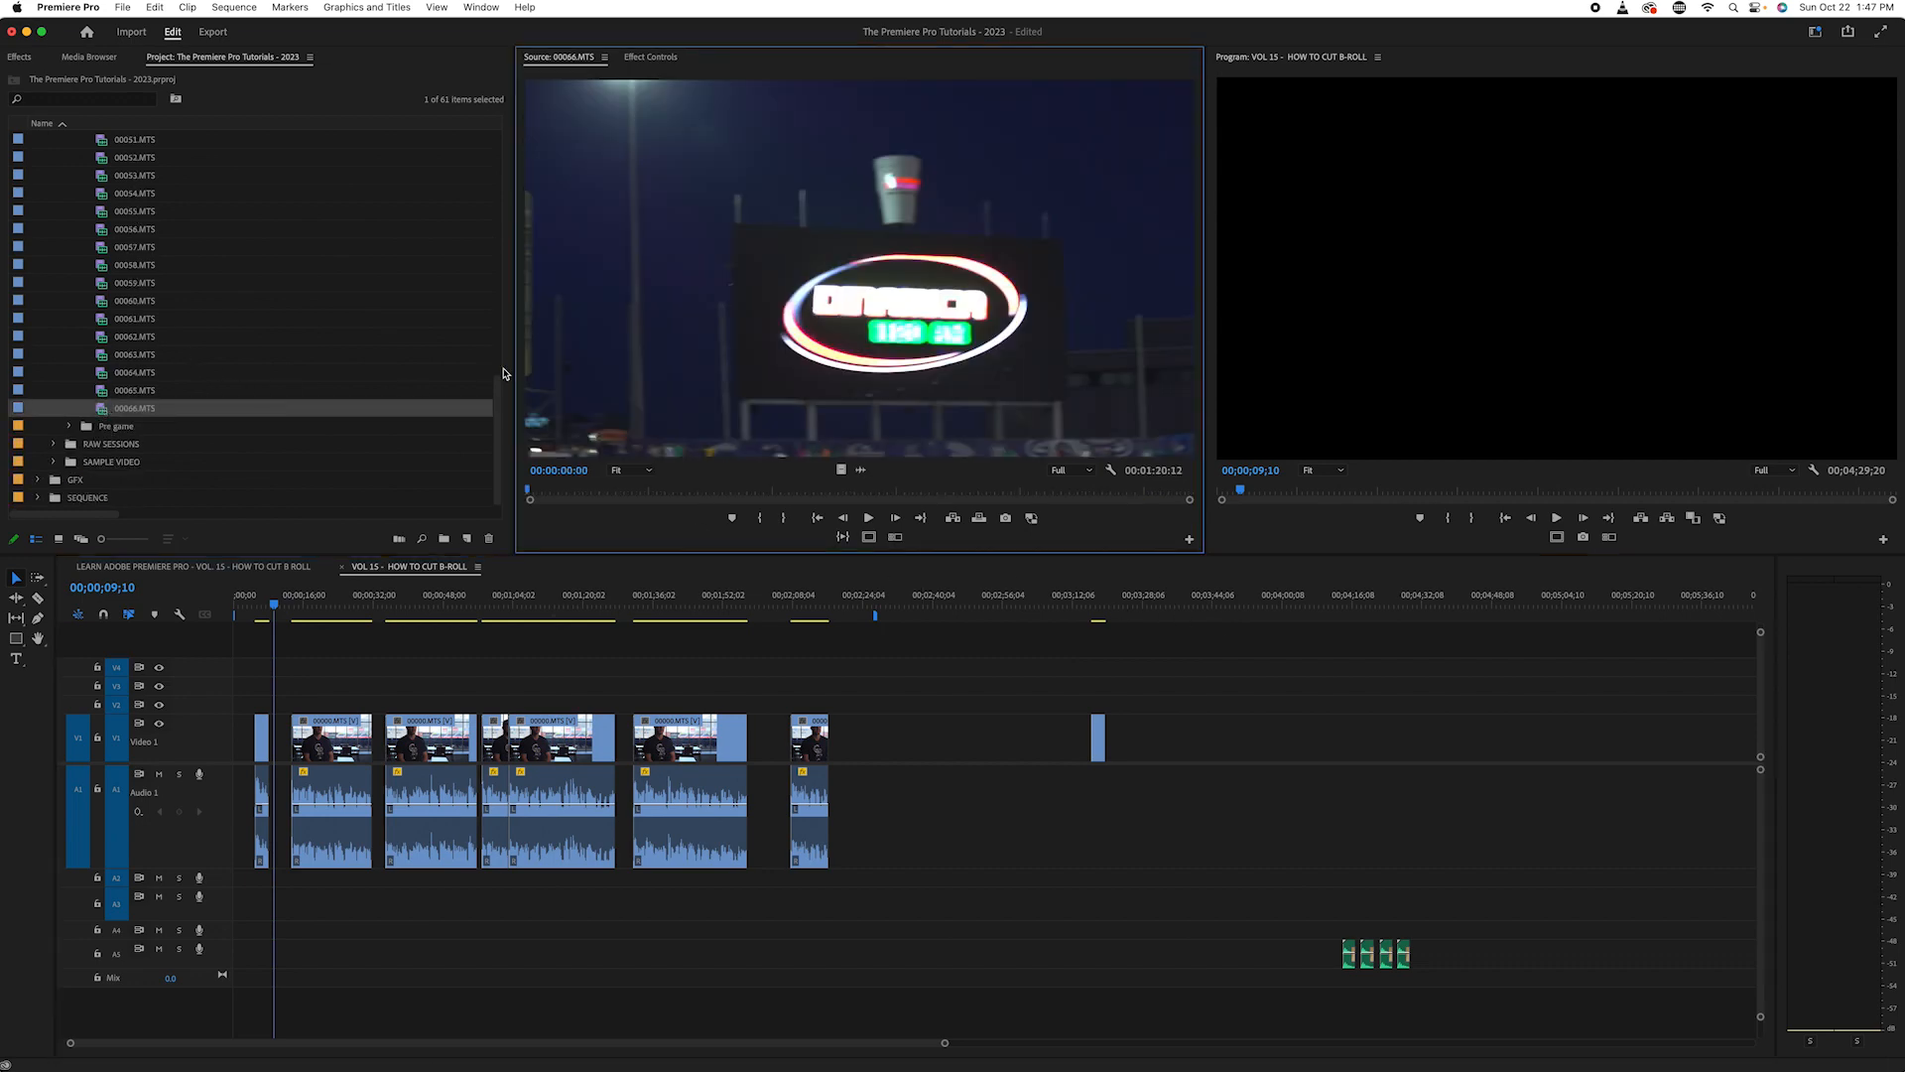
{"action": "left_click_drag", "start_coordinate": [559, 487], "coordinate": [1053, 535]}
- Load 00065.MTS in the source monitor and skim its pitching shots up to about 00:03:43:21
{"action": "double_click", "coordinate": [103, 393]}
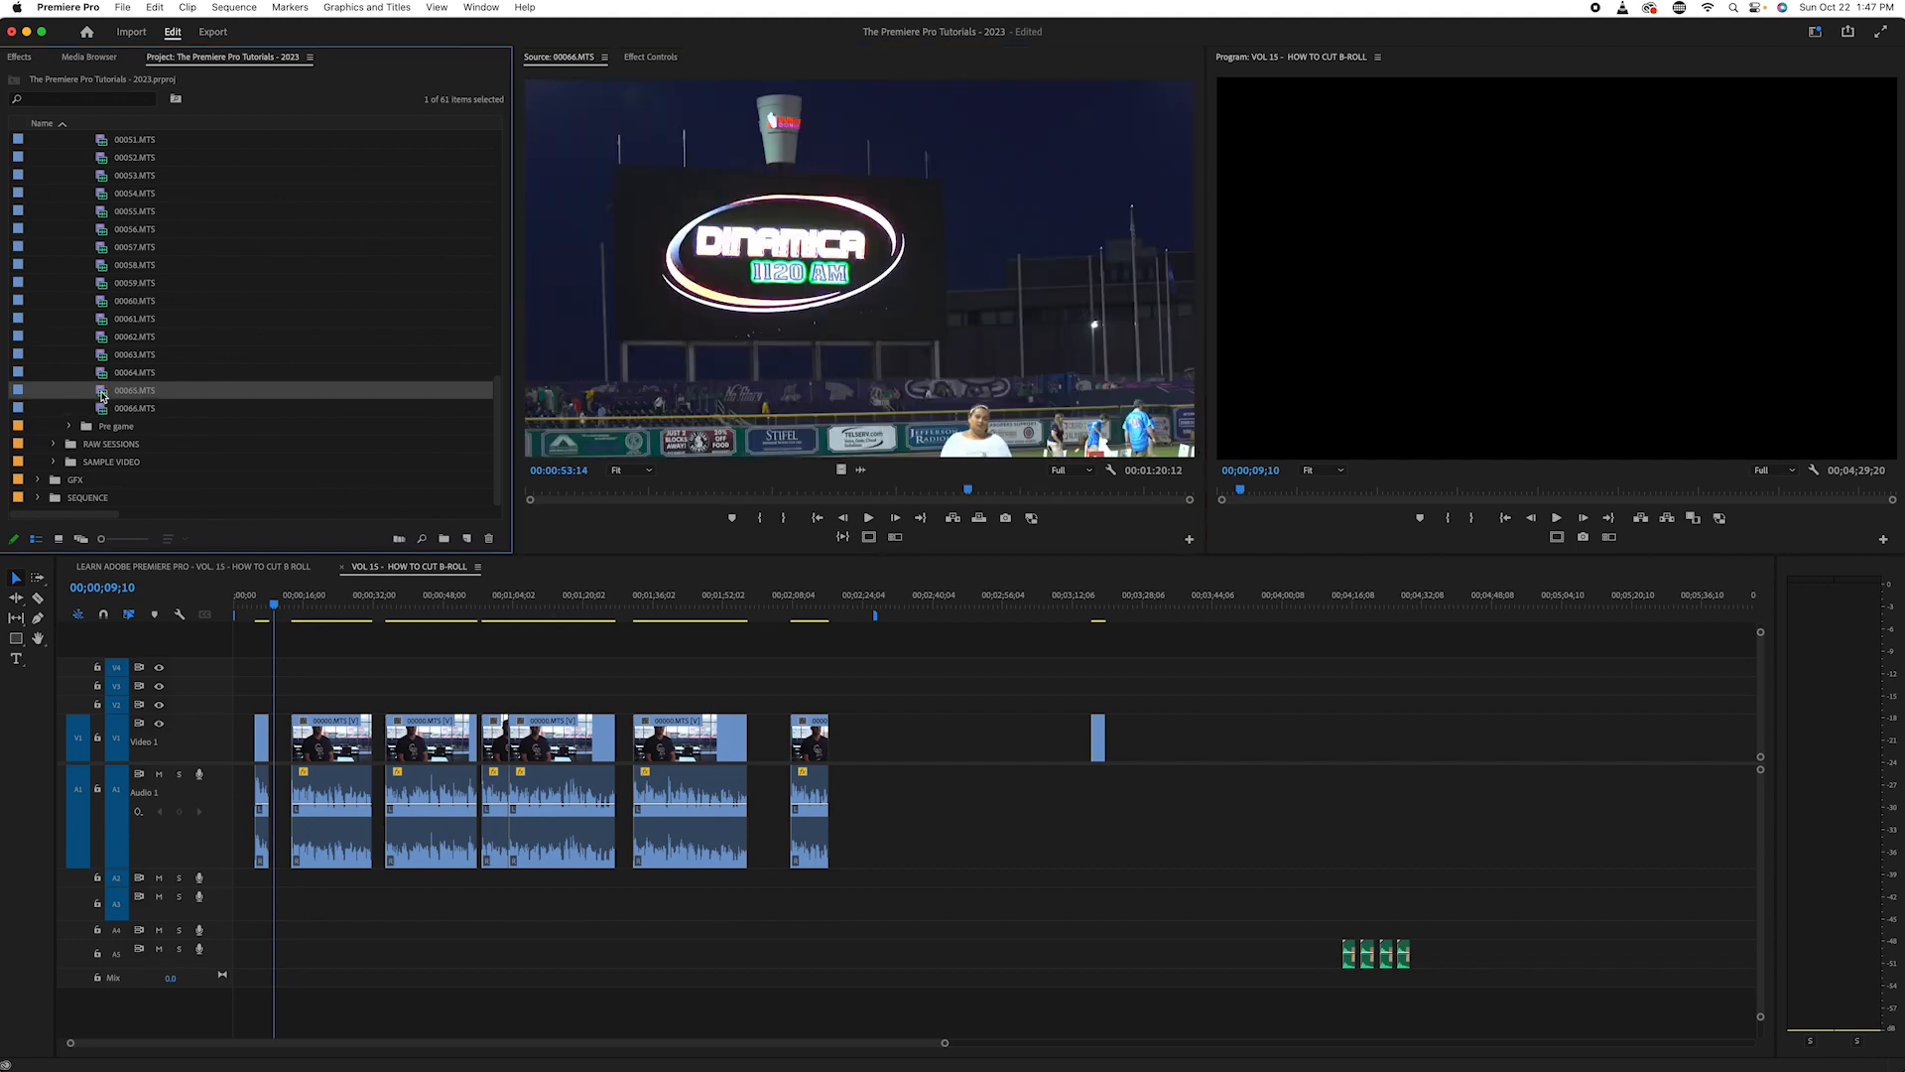
{"action": "left_click_drag", "start_coordinate": [552, 490], "coordinate": [720, 457]}
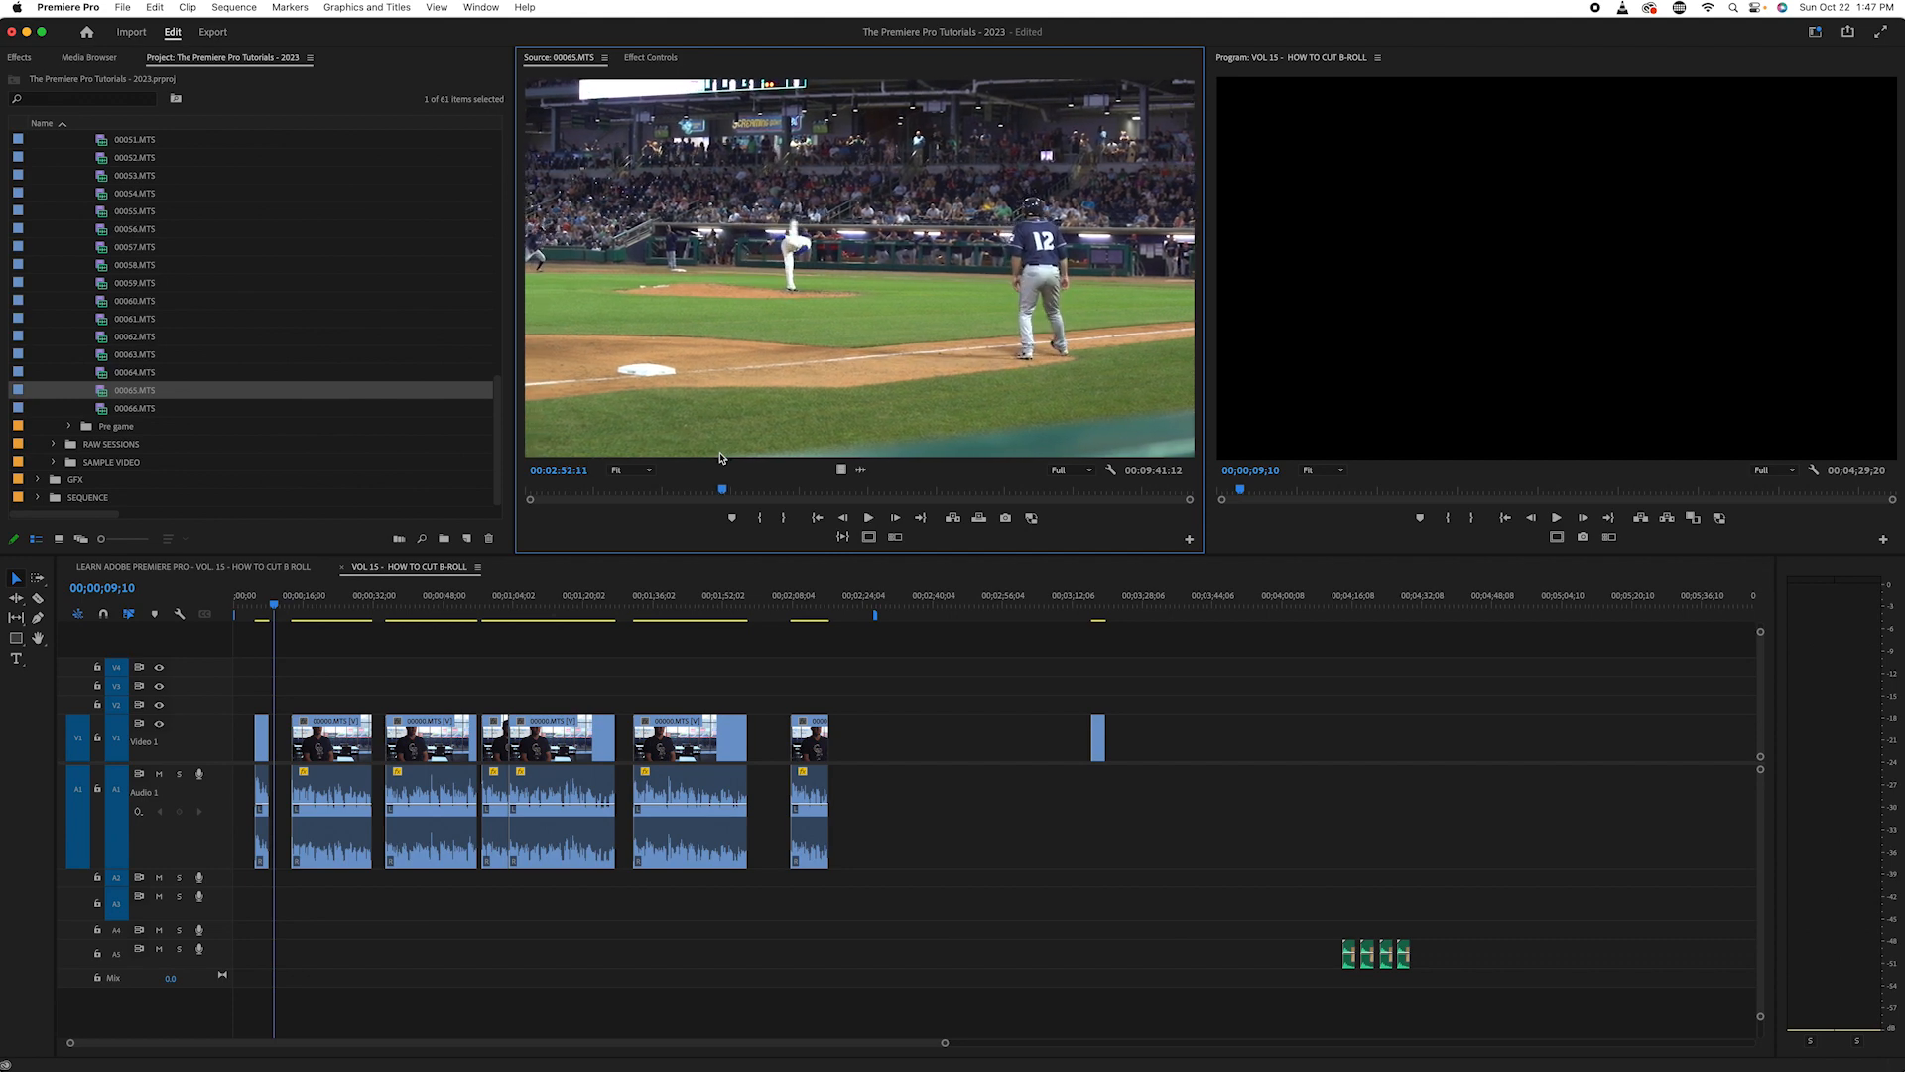
{"action": "key", "text": "space"}
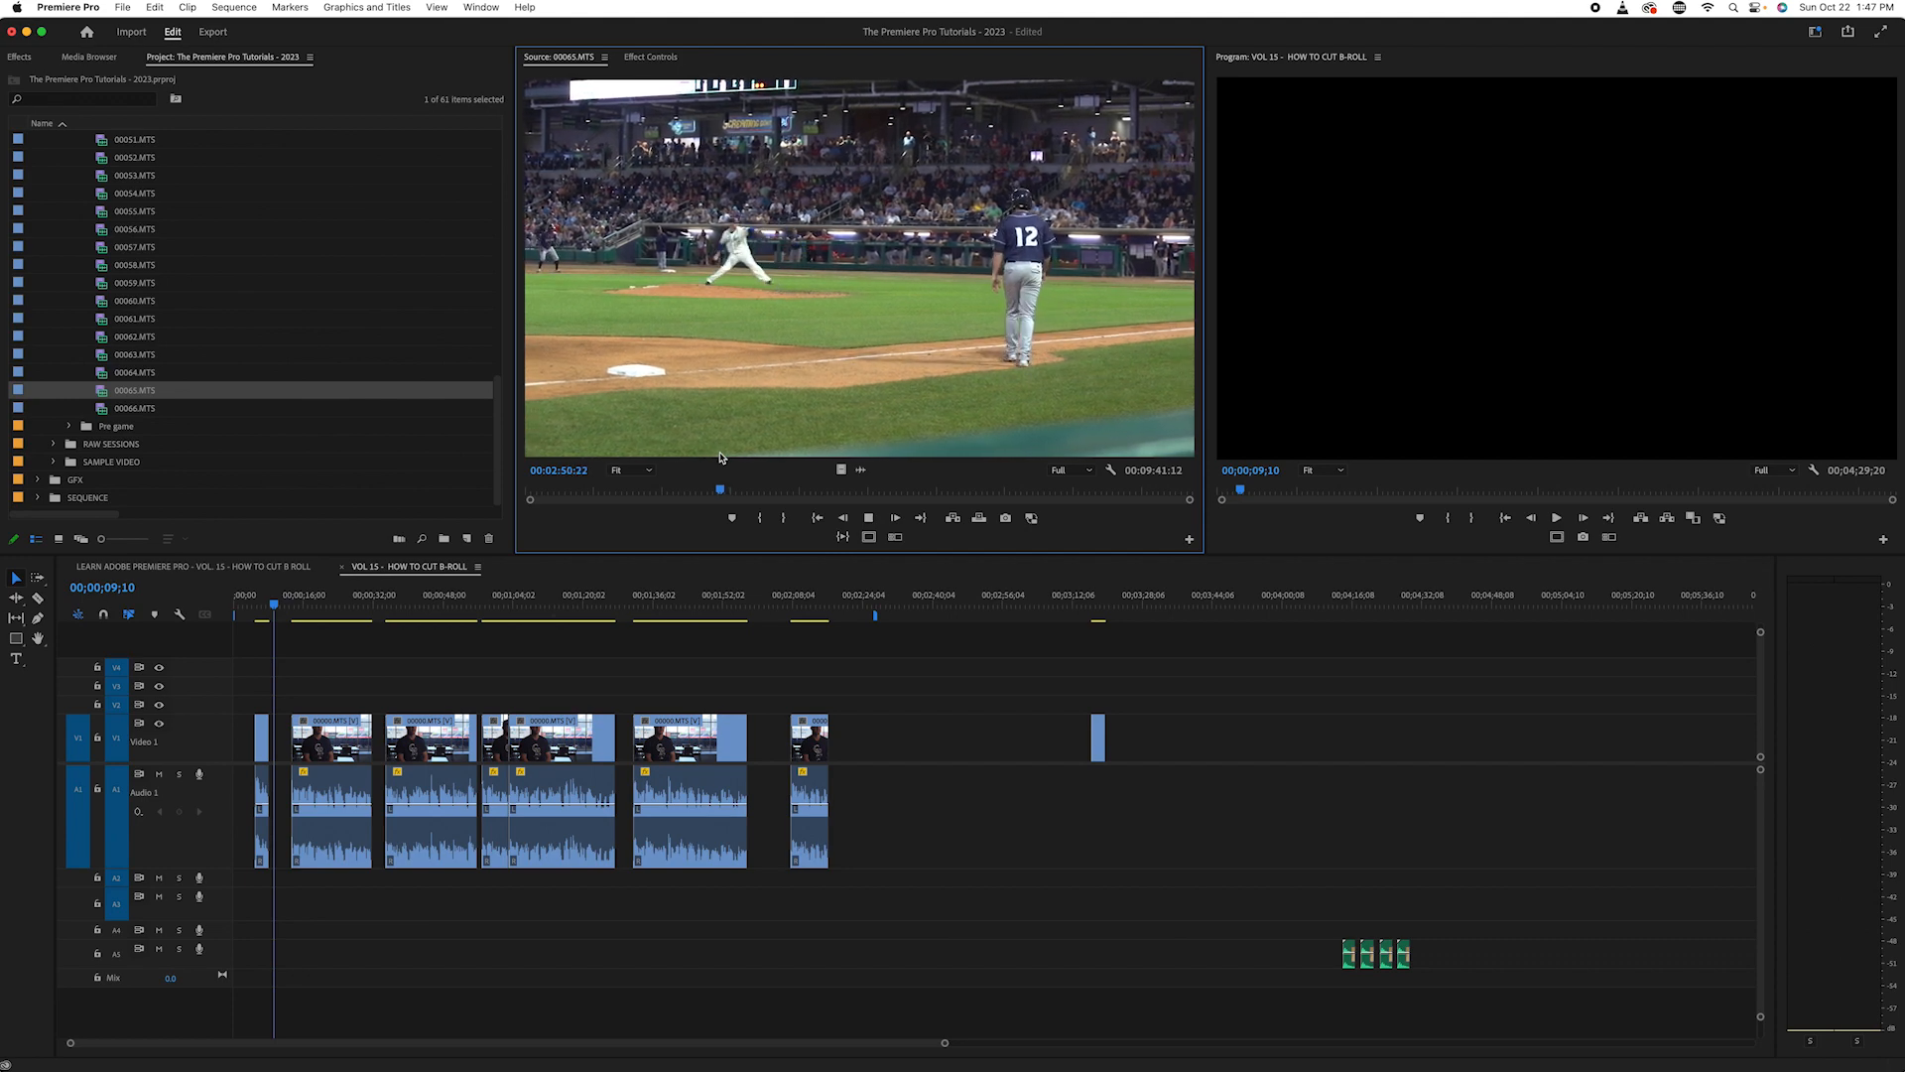
{"action": "key", "text": "i"}
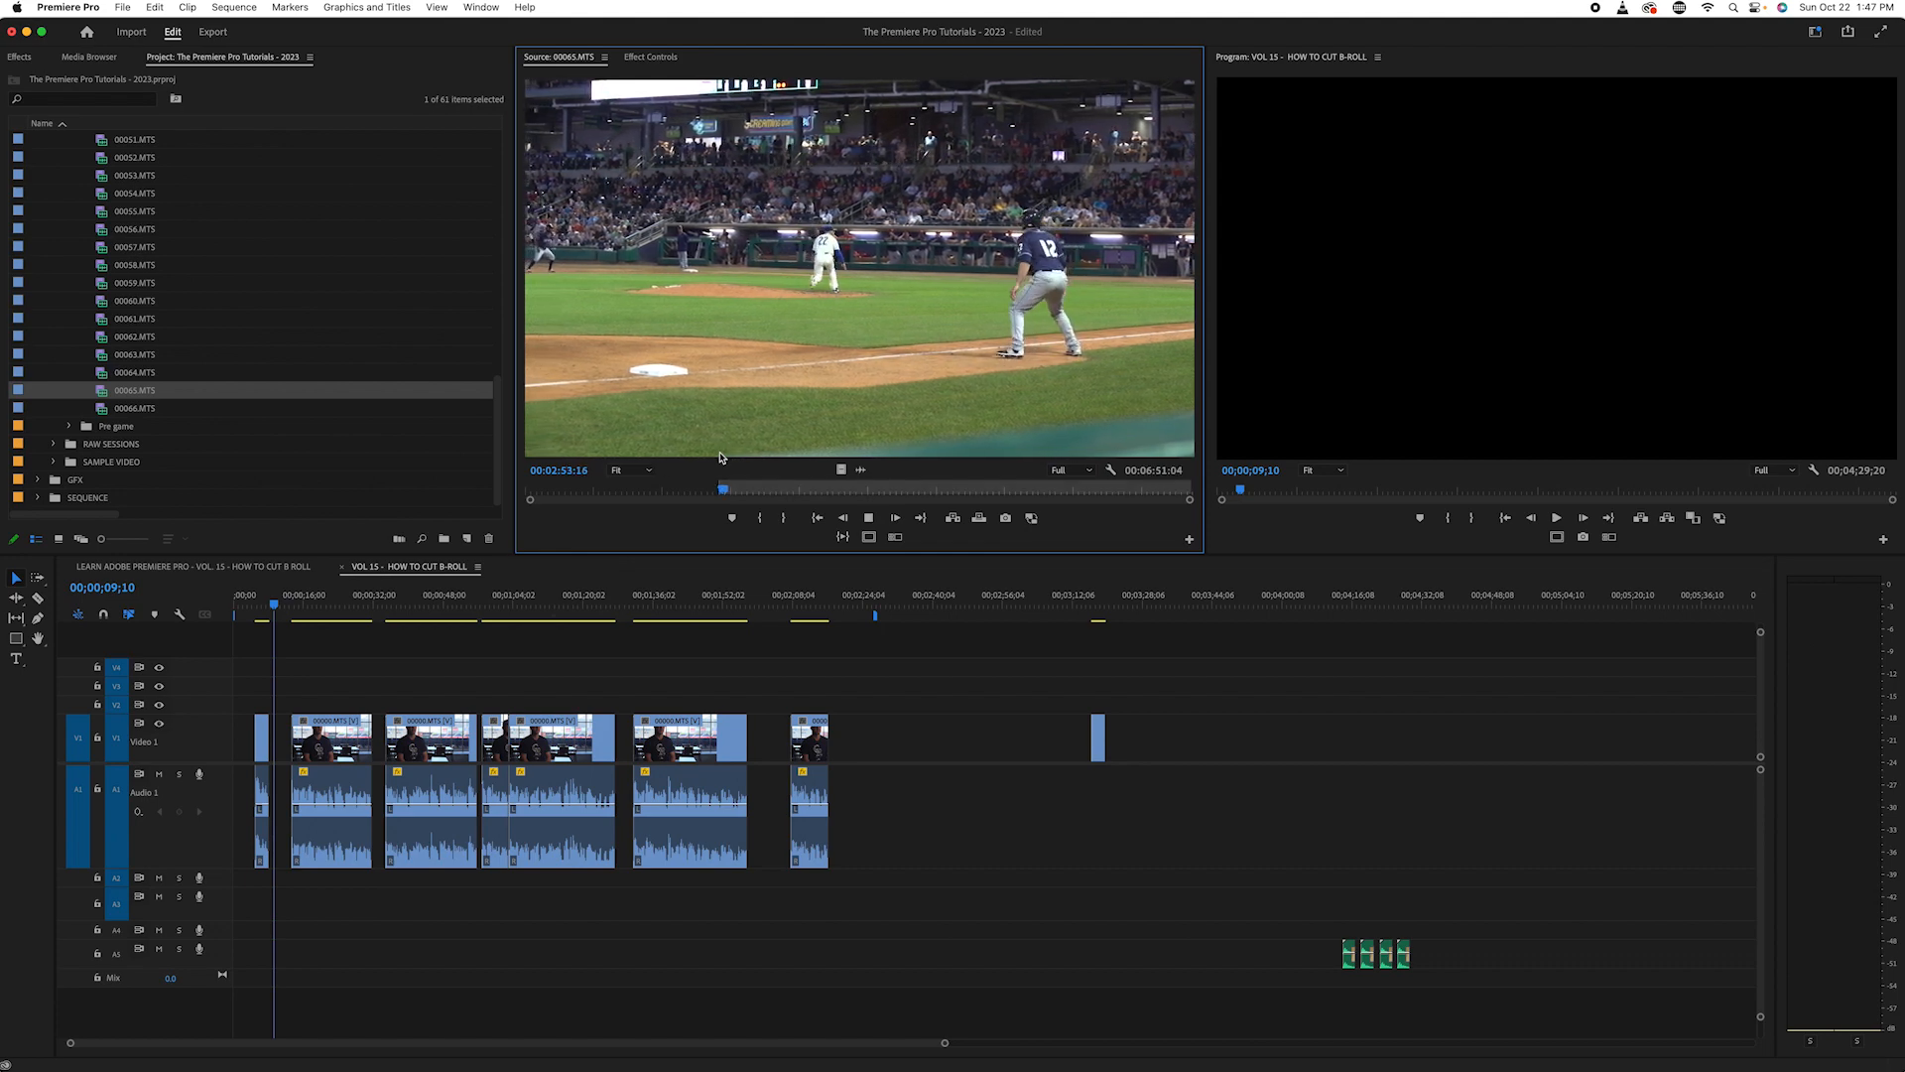
{"action": "left_click_drag", "start_coordinate": [724, 489], "coordinate": [781, 511]}
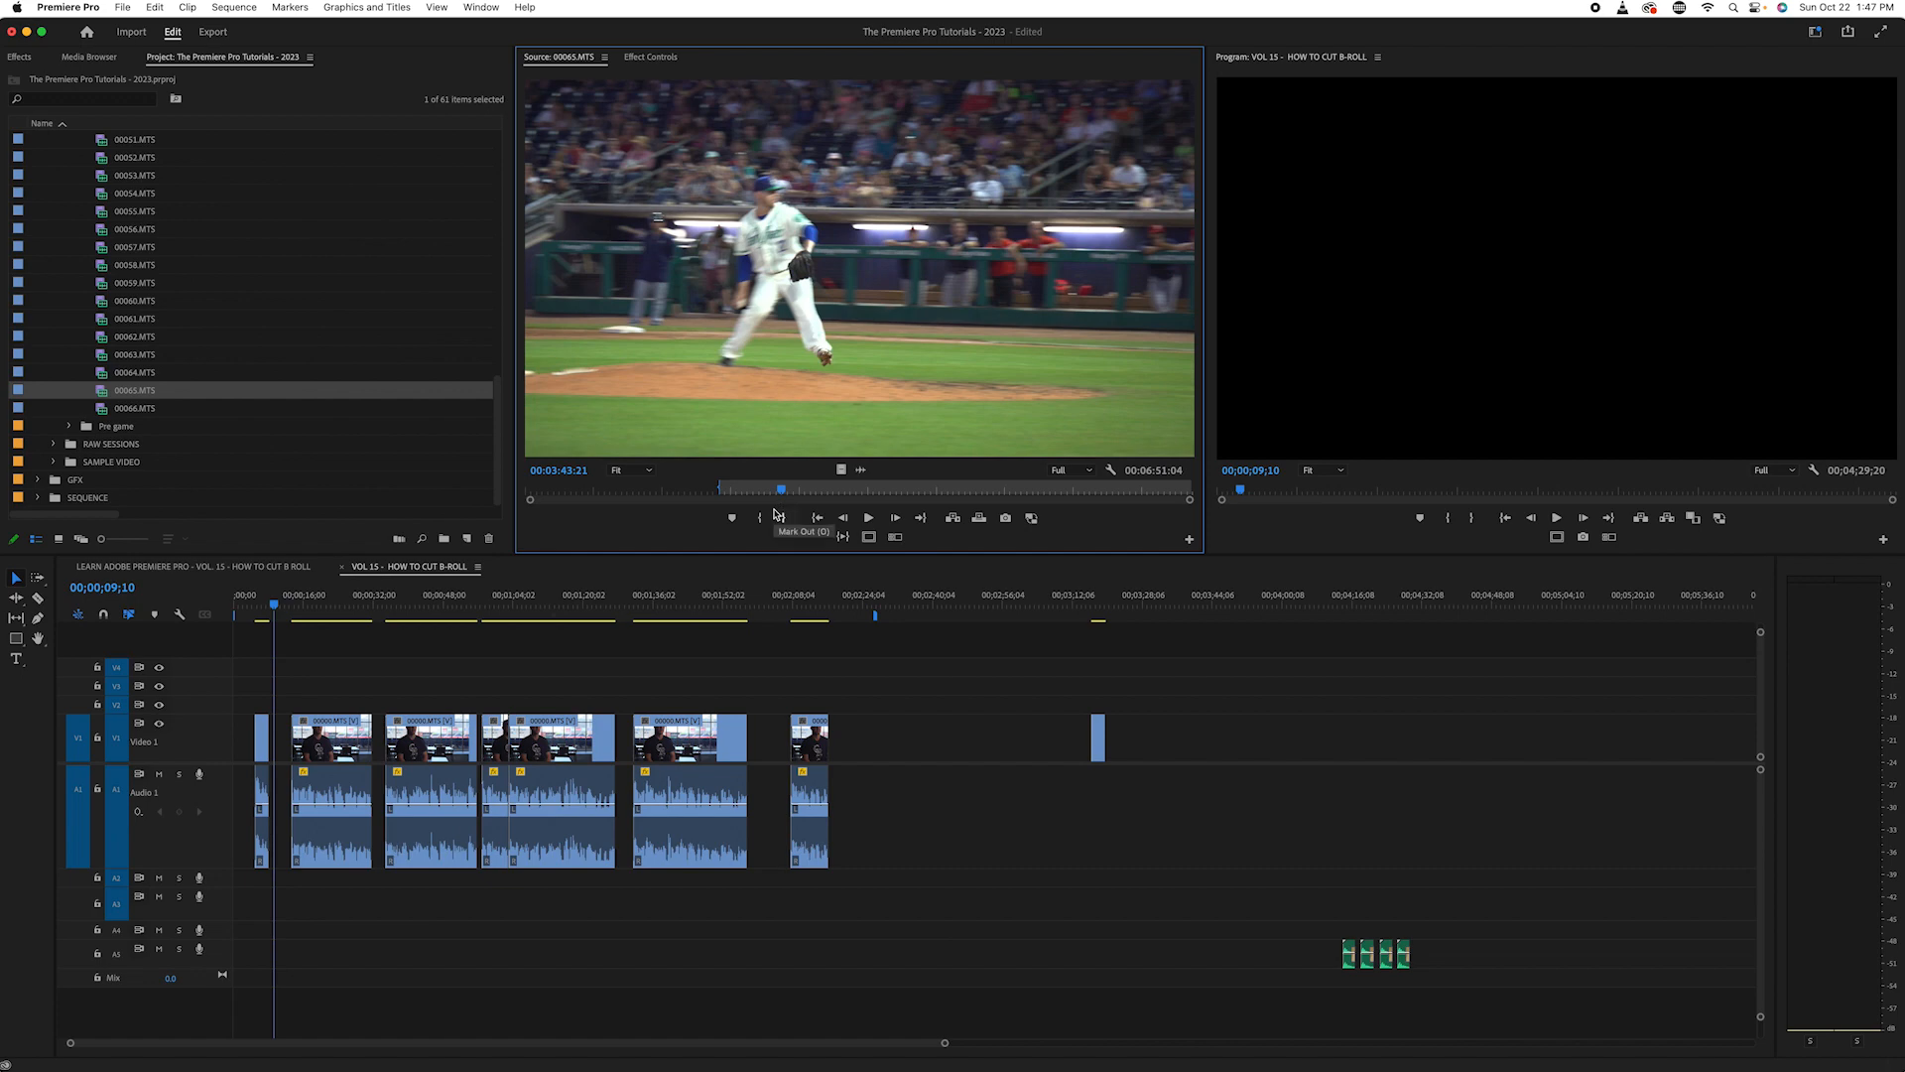
- Mark the pitcher's throw in 00065.MTS with an in point at 00:03:41:08 and an out point at 00:03:45:03
{"action": "key", "text": "i"}
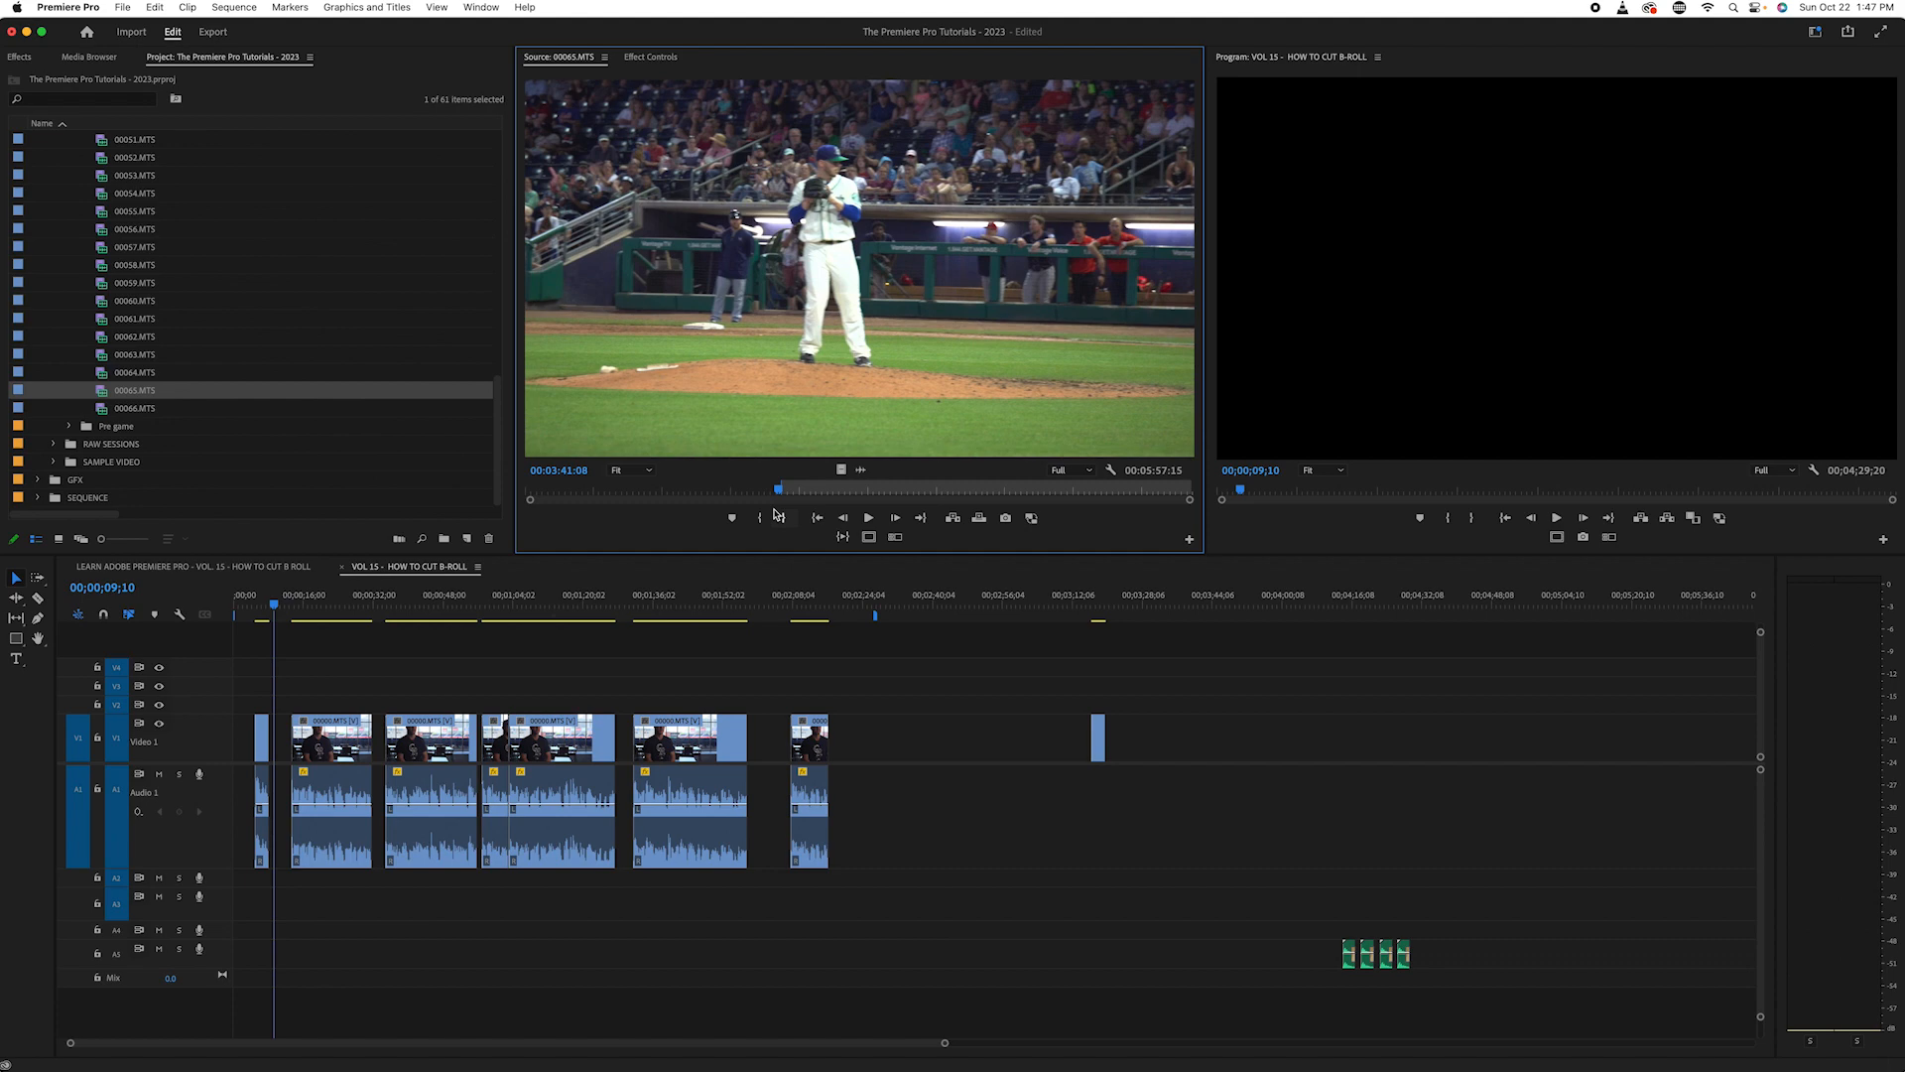
{"action": "key", "text": "l"}
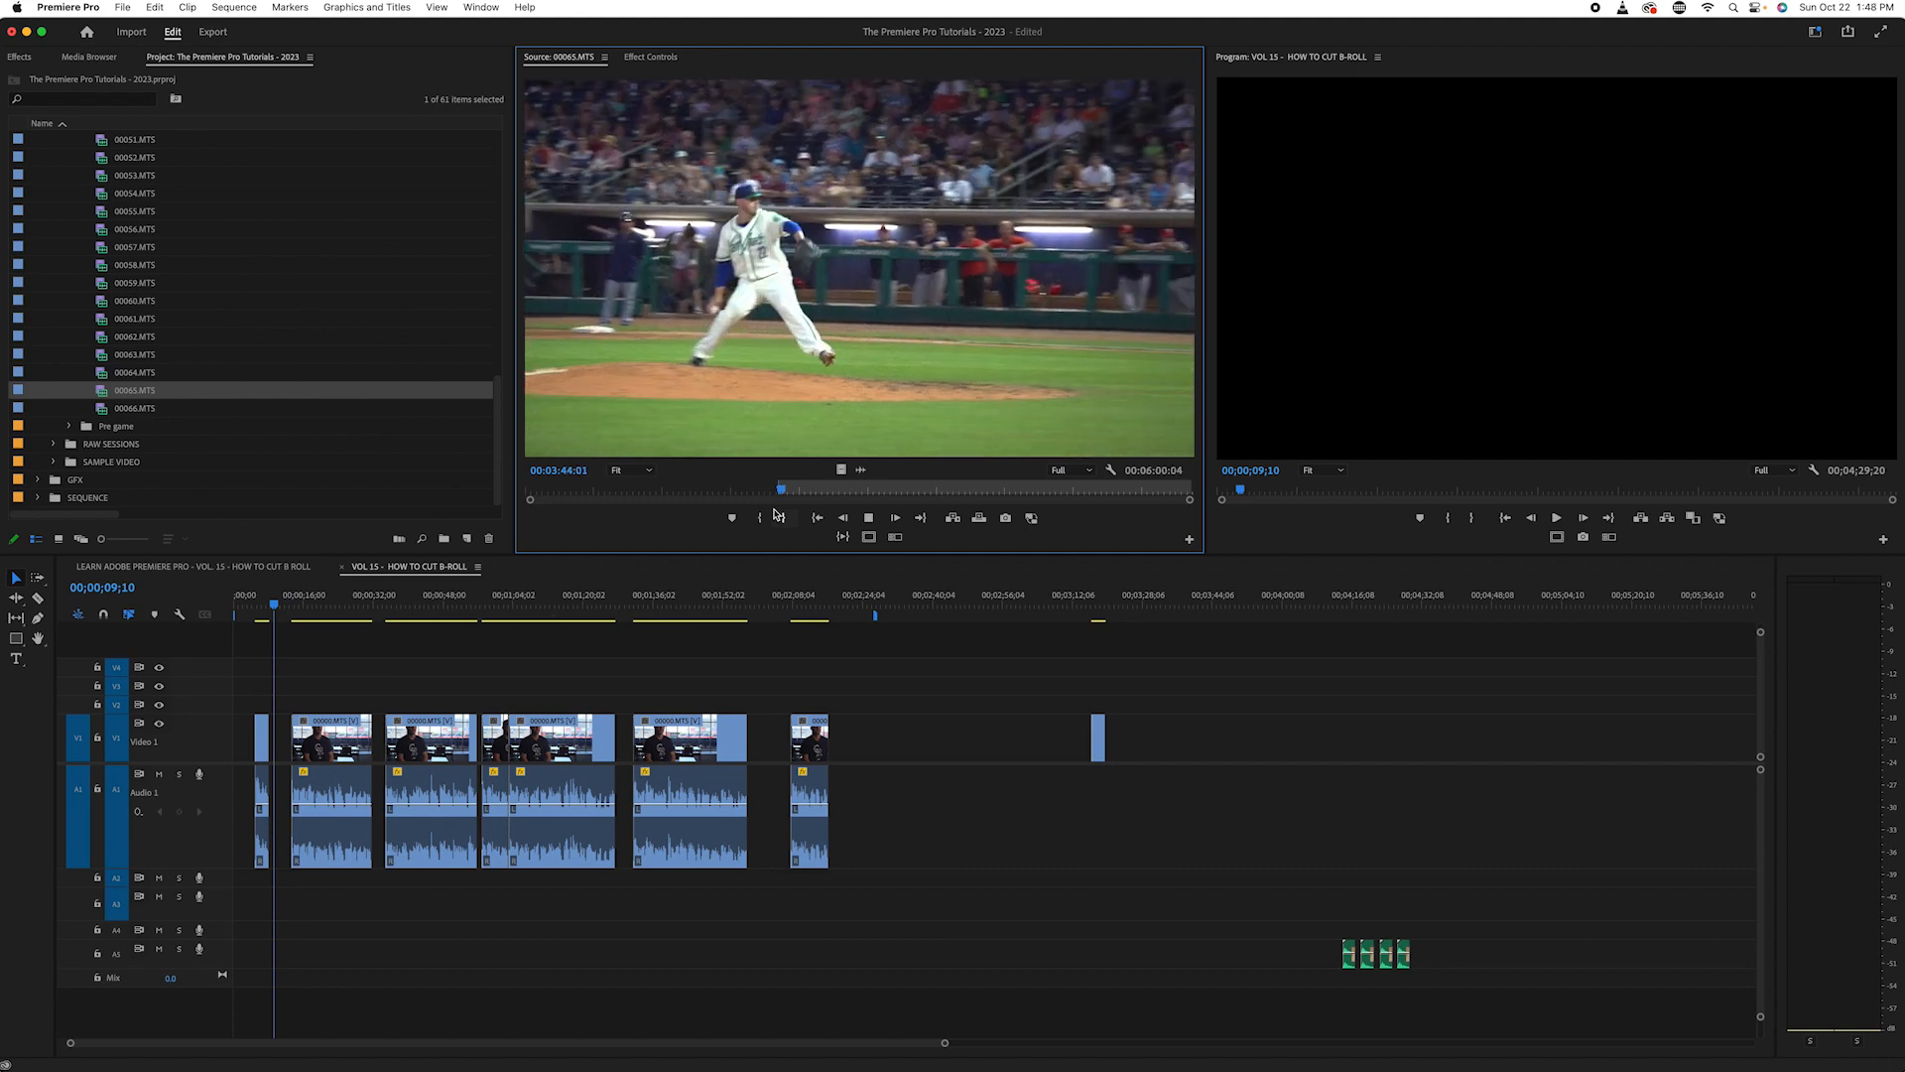
{"action": "key", "text": "k"}
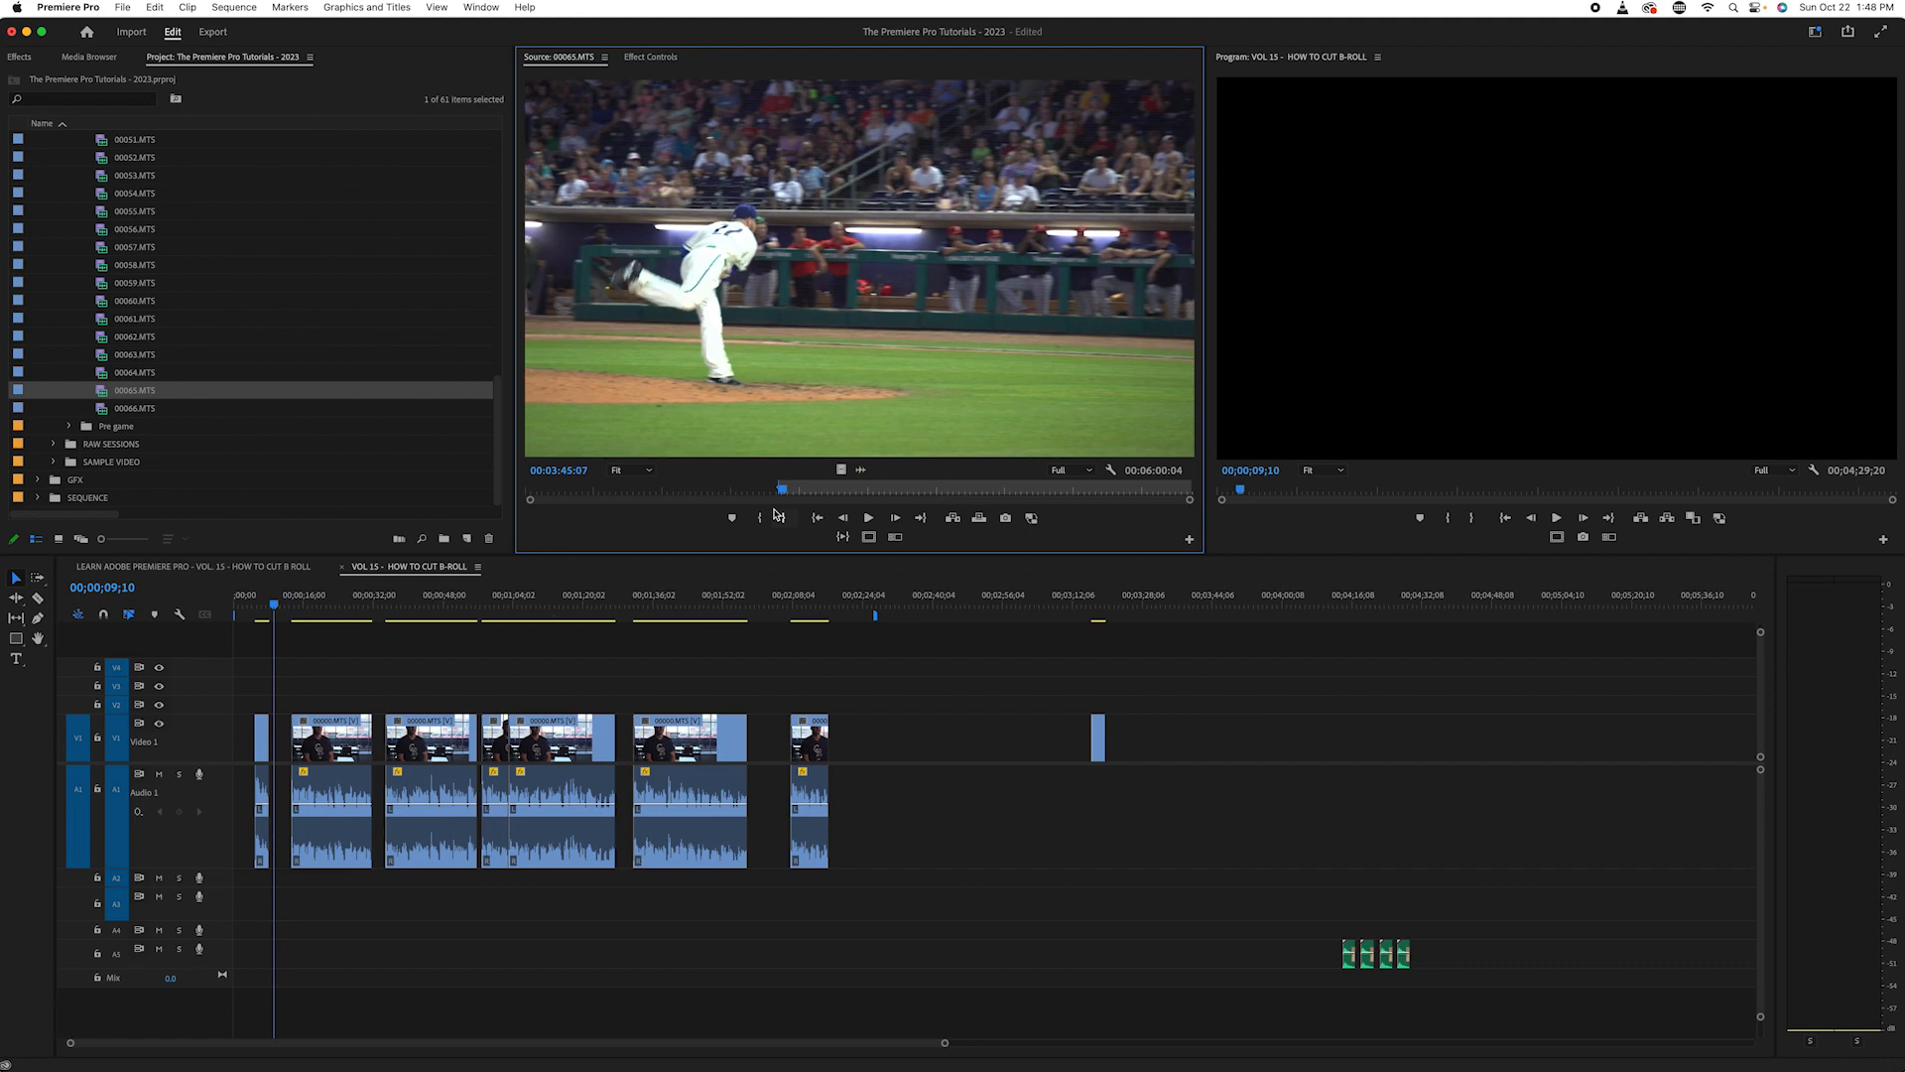
{"action": "key", "text": "Left"}
{"action": "key", "text": "Left"}
{"action": "key", "text": "Left"}
{"action": "key", "text": "Left"}
{"action": "key", "text": "Left"}
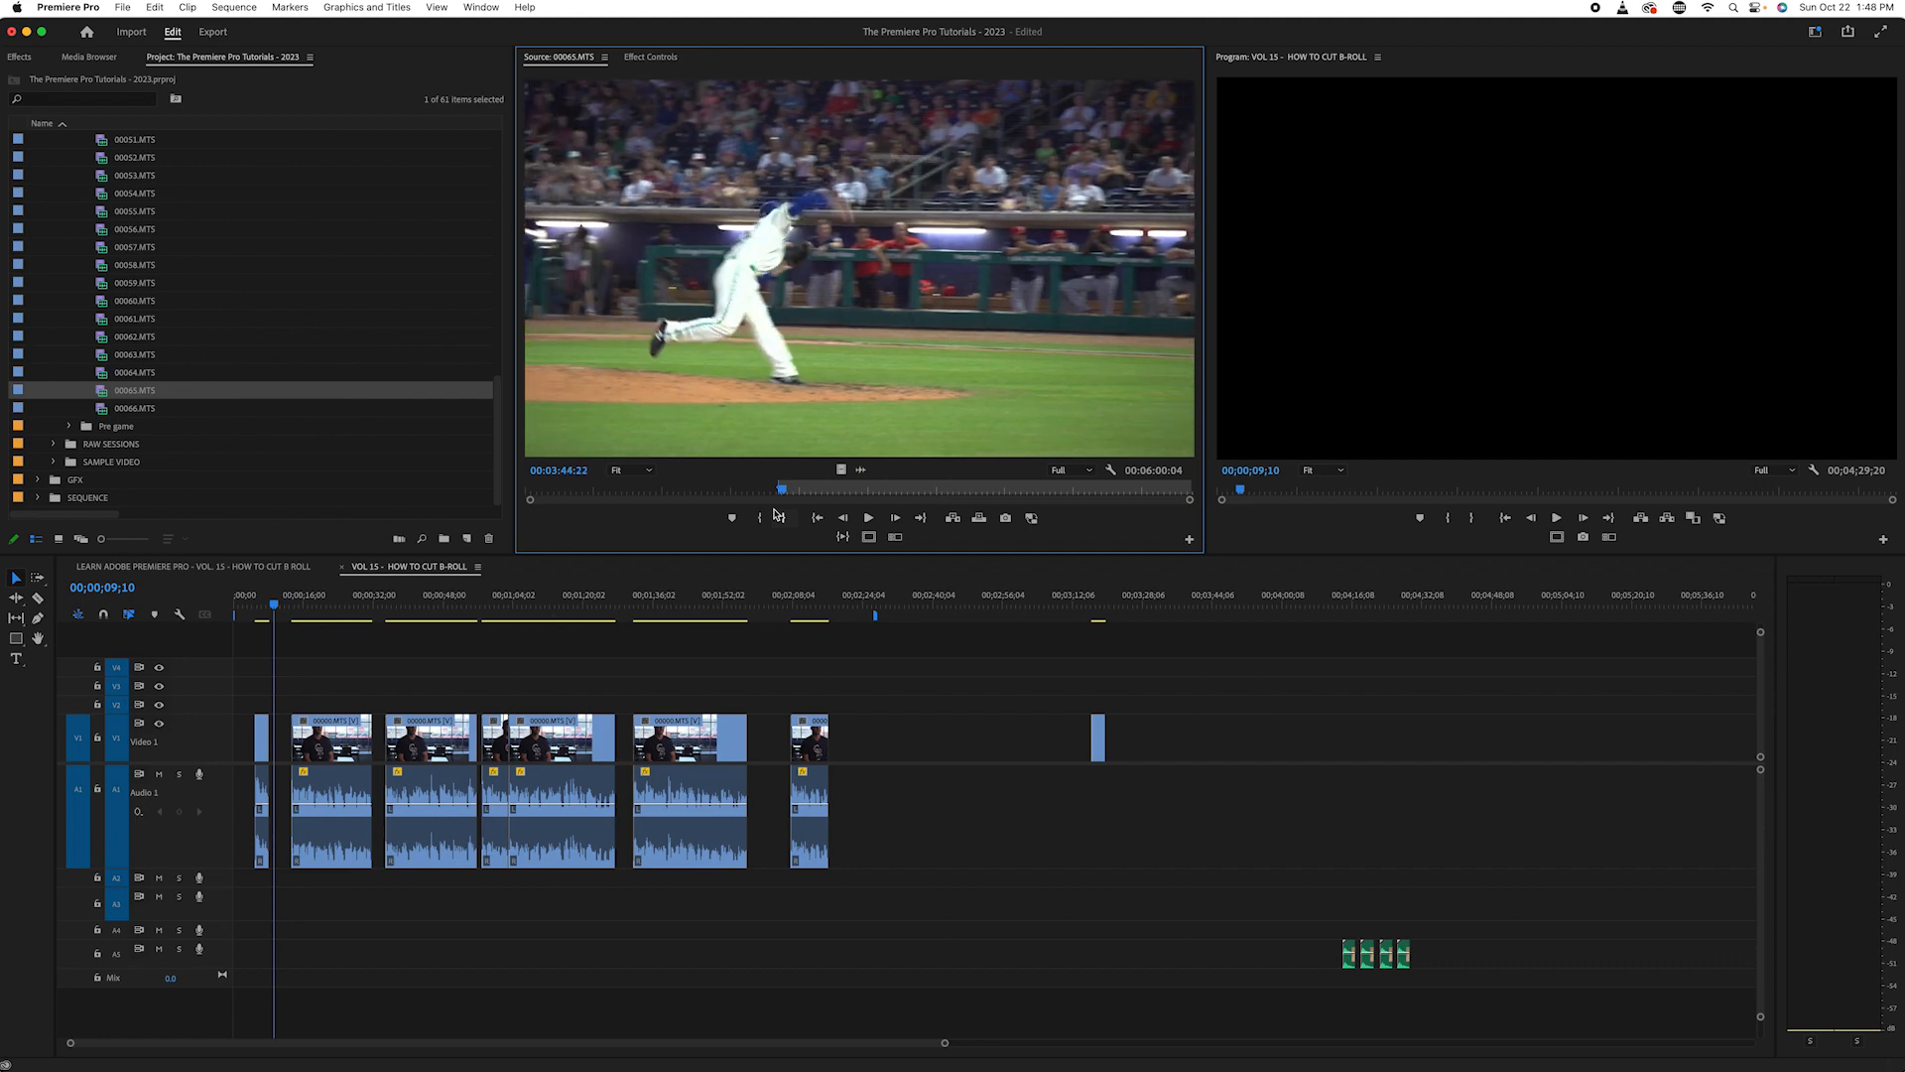
{"action": "key", "text": "Right"}
{"action": "key", "text": "Right"}
{"action": "key", "text": "Right"}
{"action": "left_click", "coordinate": [779, 516]}
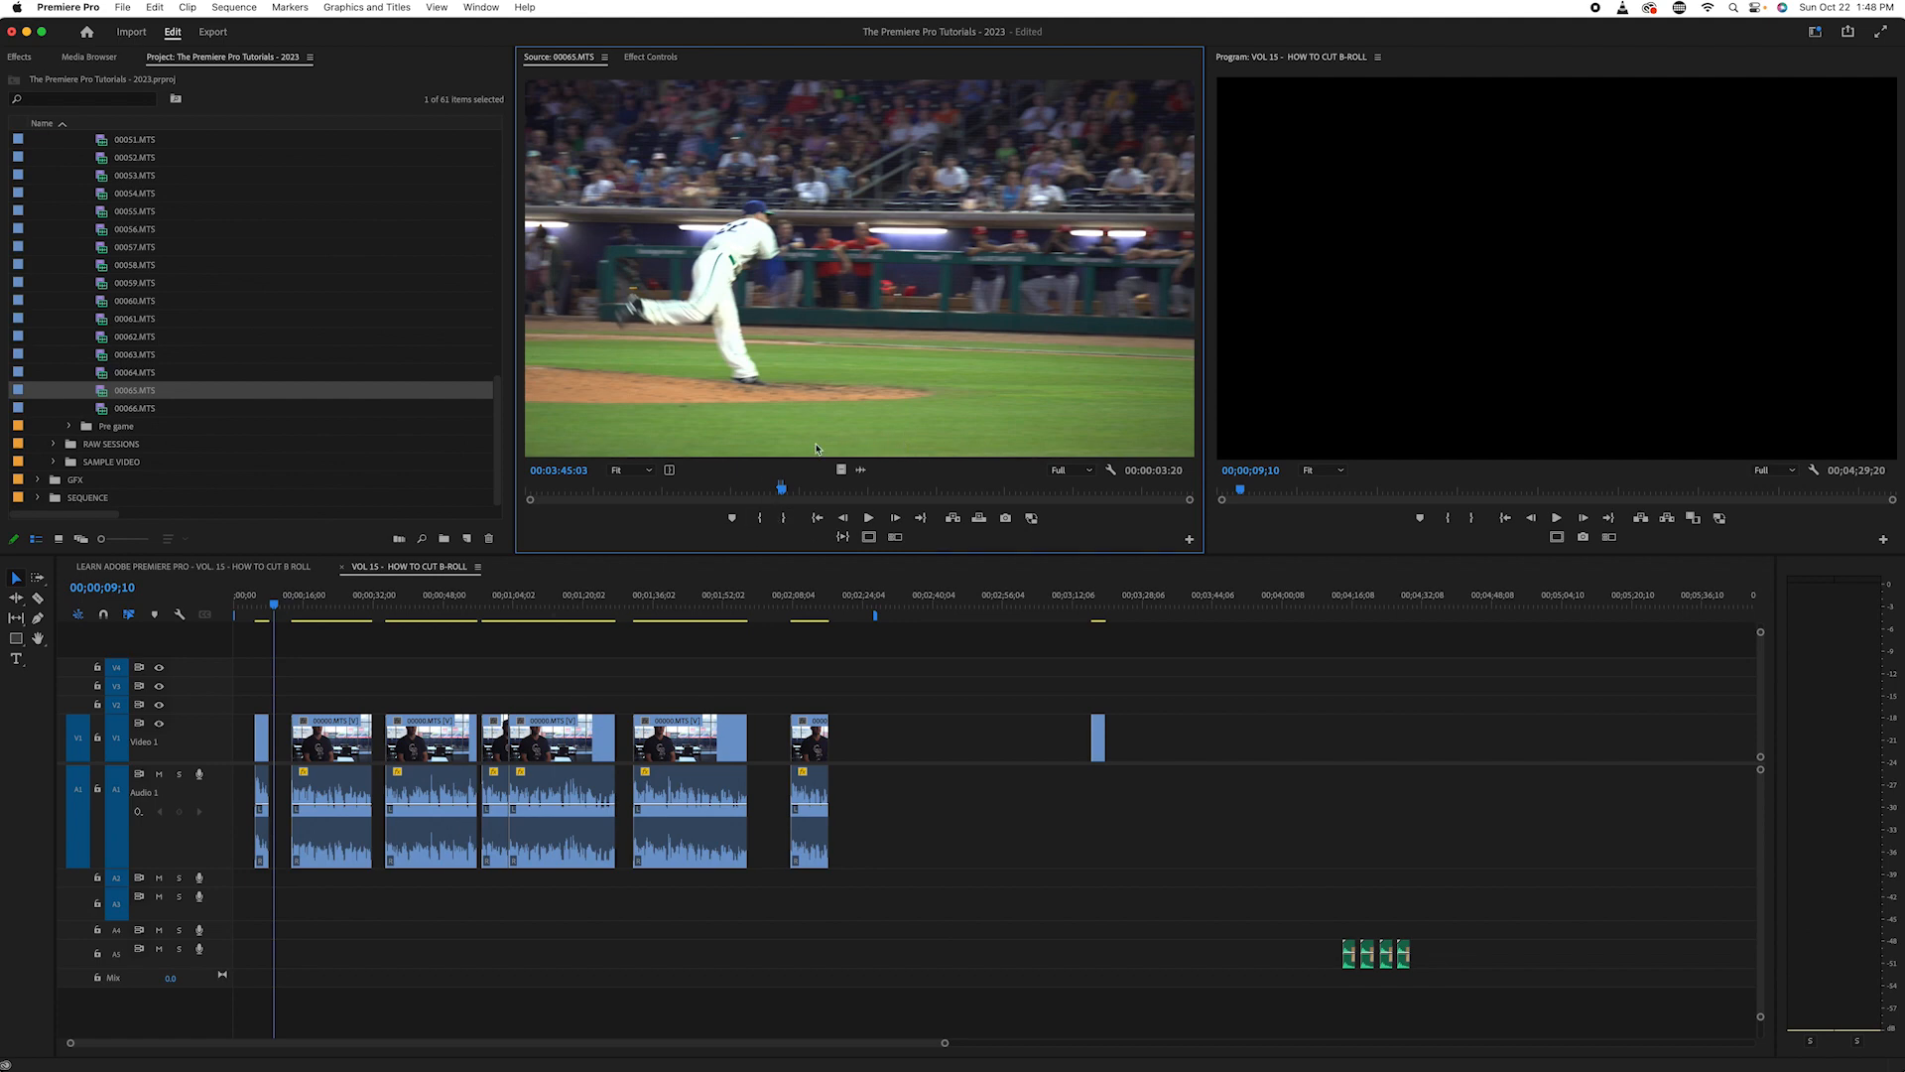
{"action": "key", "text": "space"}
{"action": "key", "text": "space"}
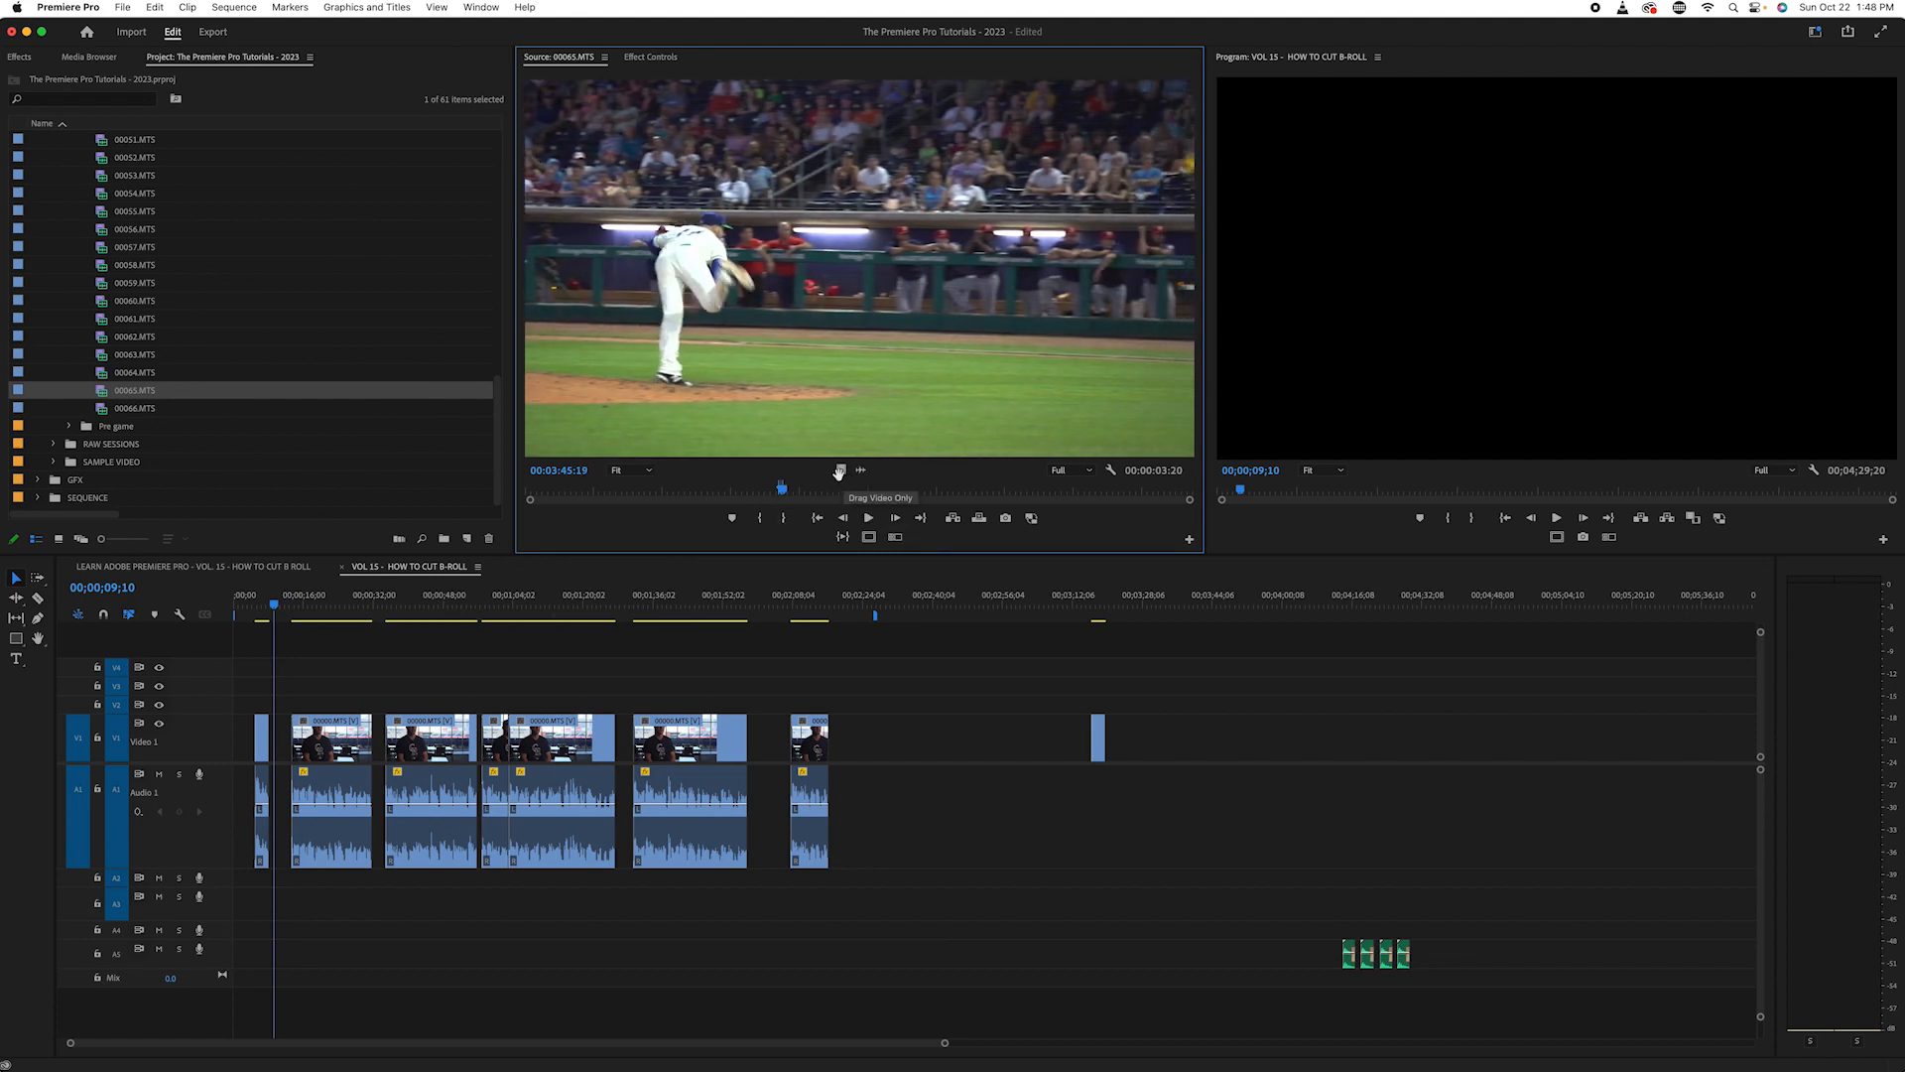
- Place only the marked pitching video on V3, shift it to cover the entire opening interview clip, and play it back
{"action": "left_click_drag", "start_coordinate": [840, 470], "coordinate": [270, 687]}
{"action": "left_click", "coordinate": [270, 597]}
{"action": "key", "text": "="}
{"action": "key", "text": "="}
{"action": "key", "text": "="}
{"action": "key", "text": "="}
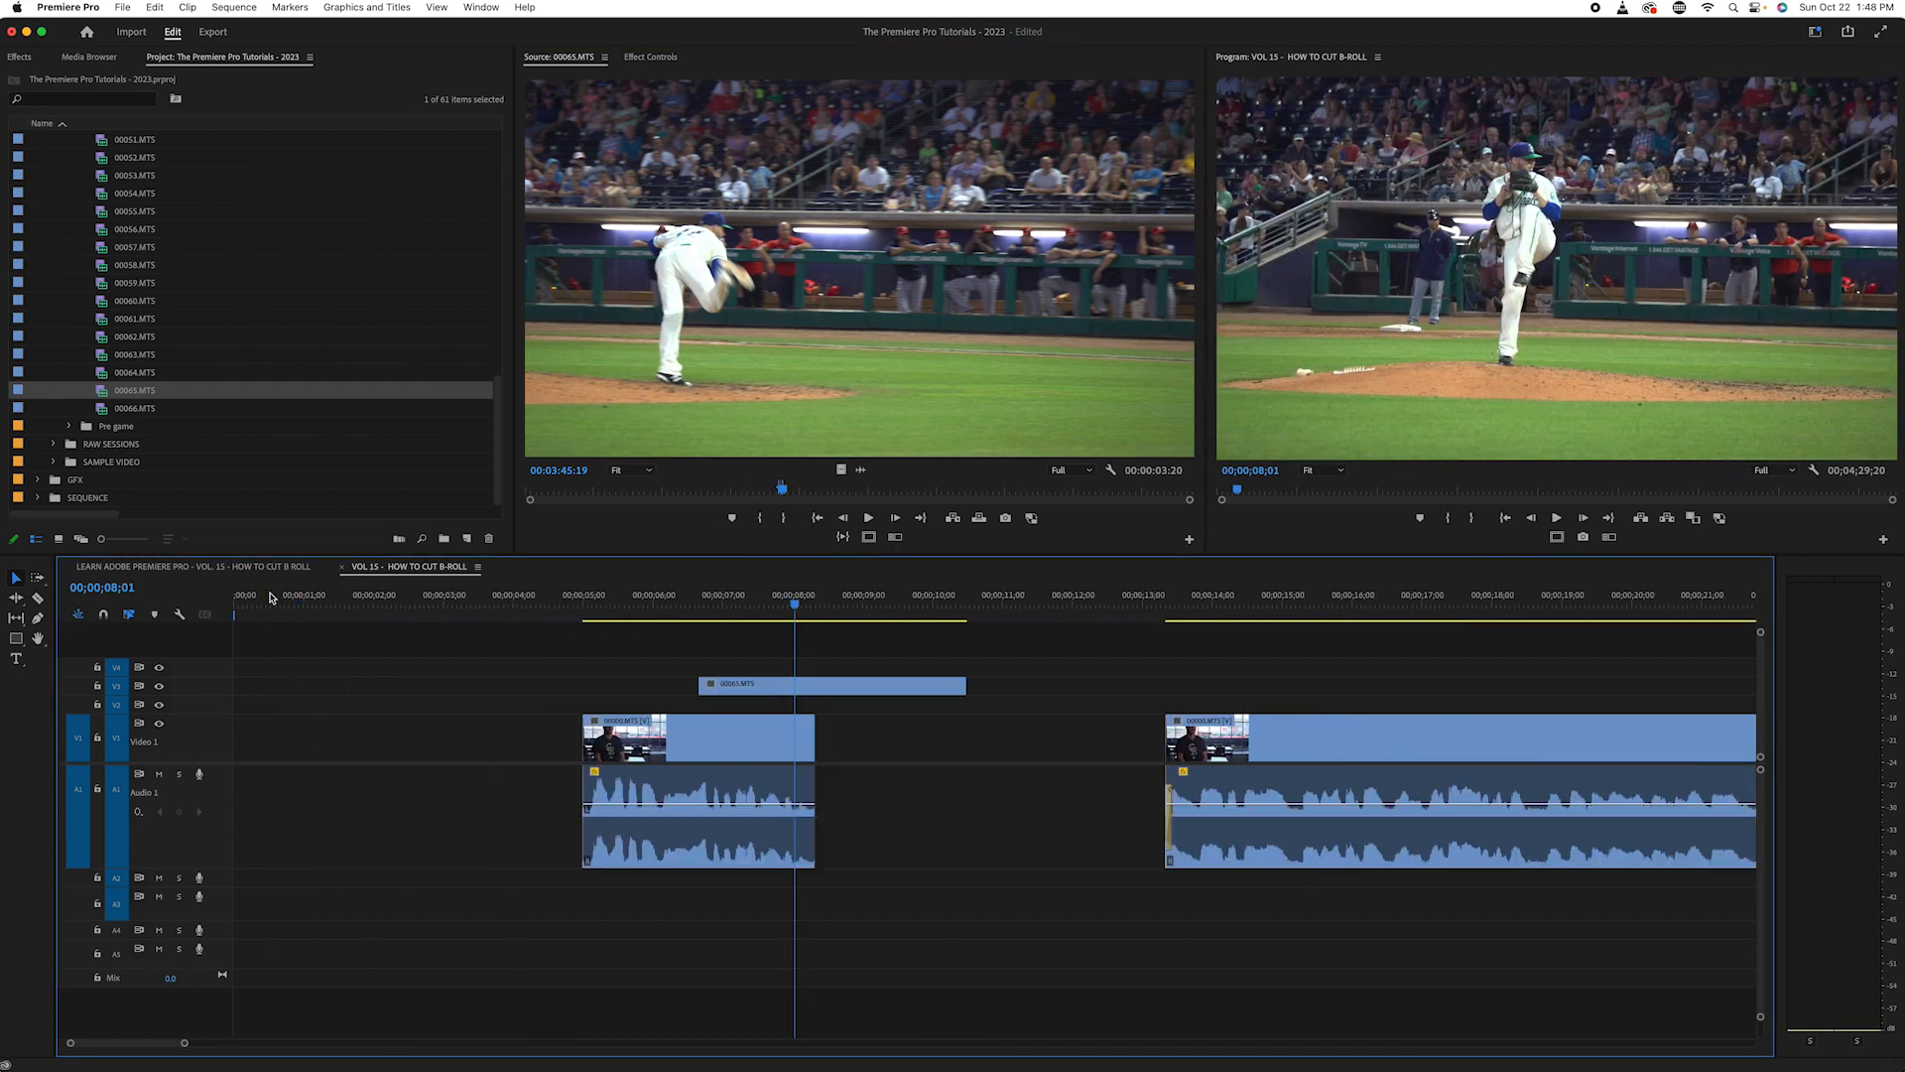
{"action": "left_click_drag", "start_coordinate": [746, 684], "coordinate": [615, 685]}
{"action": "left_click", "coordinate": [549, 596]}
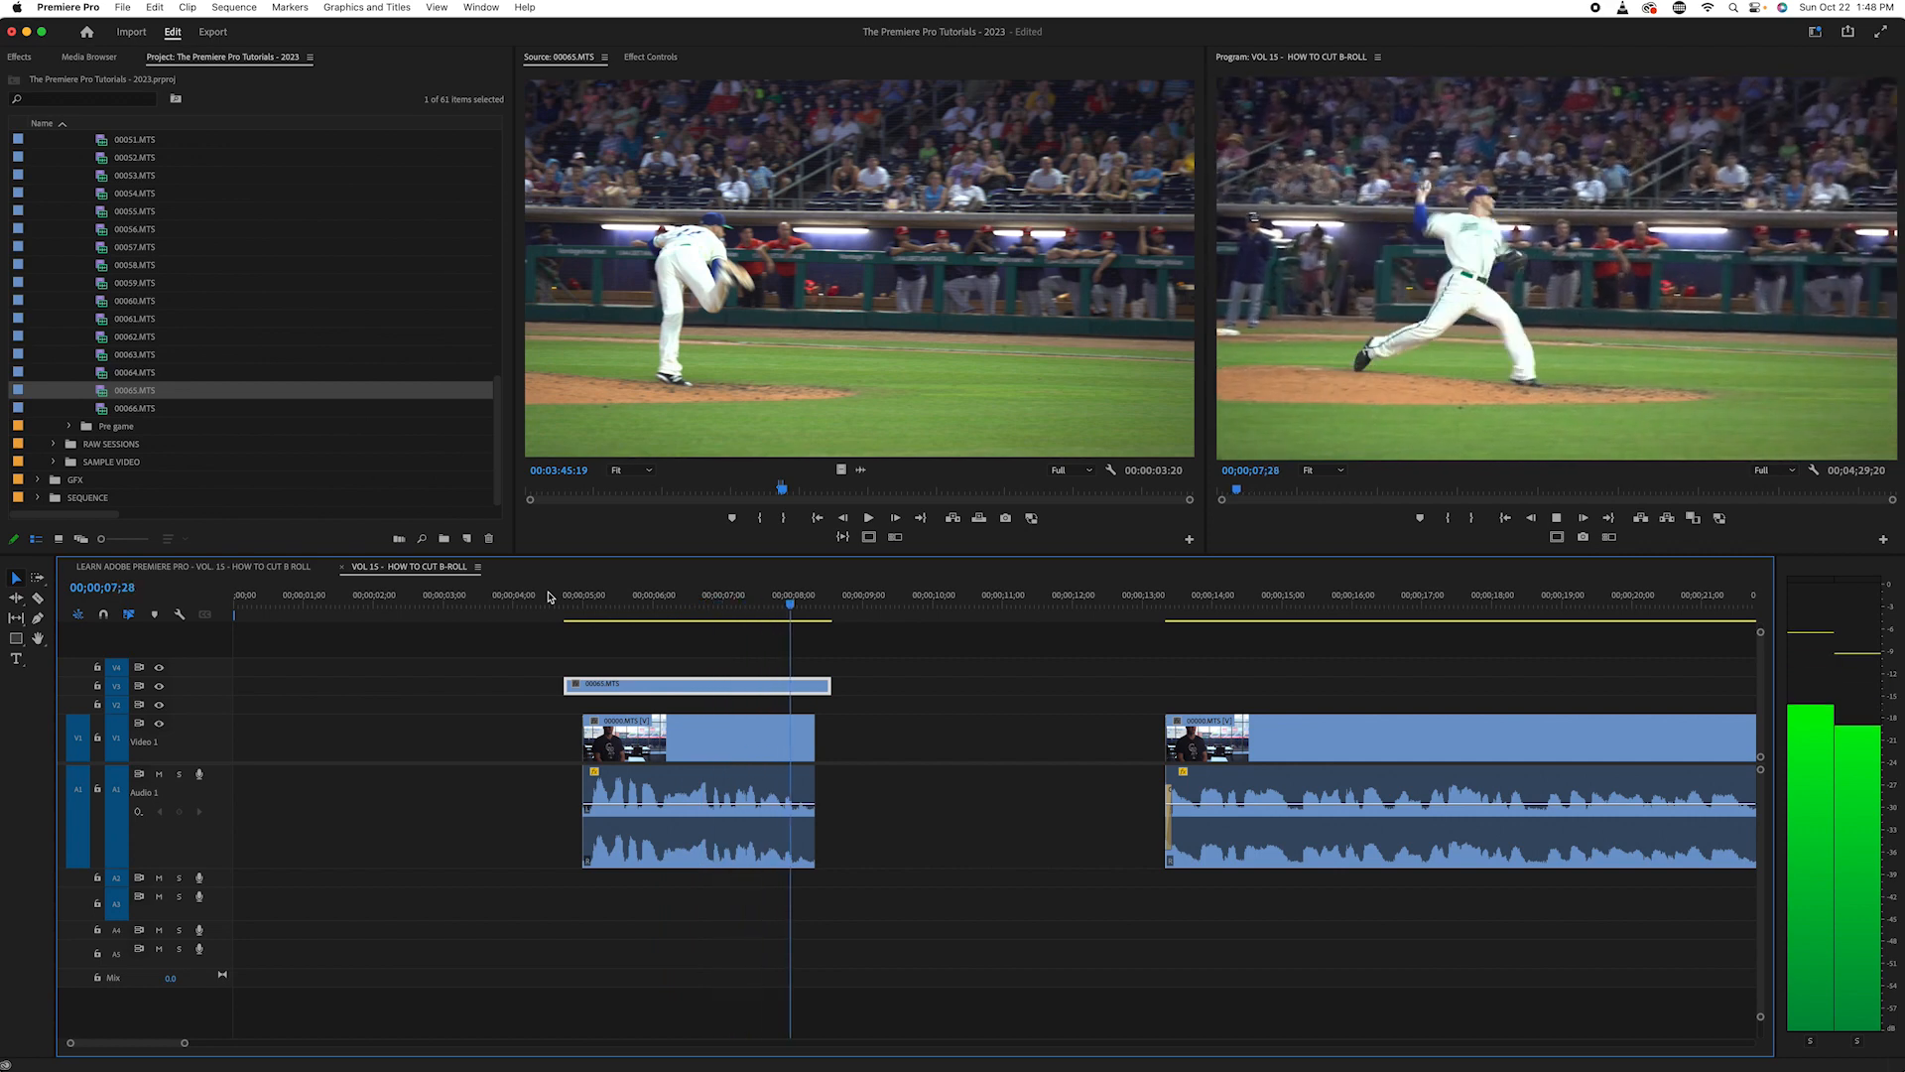
{"action": "key", "text": "space"}
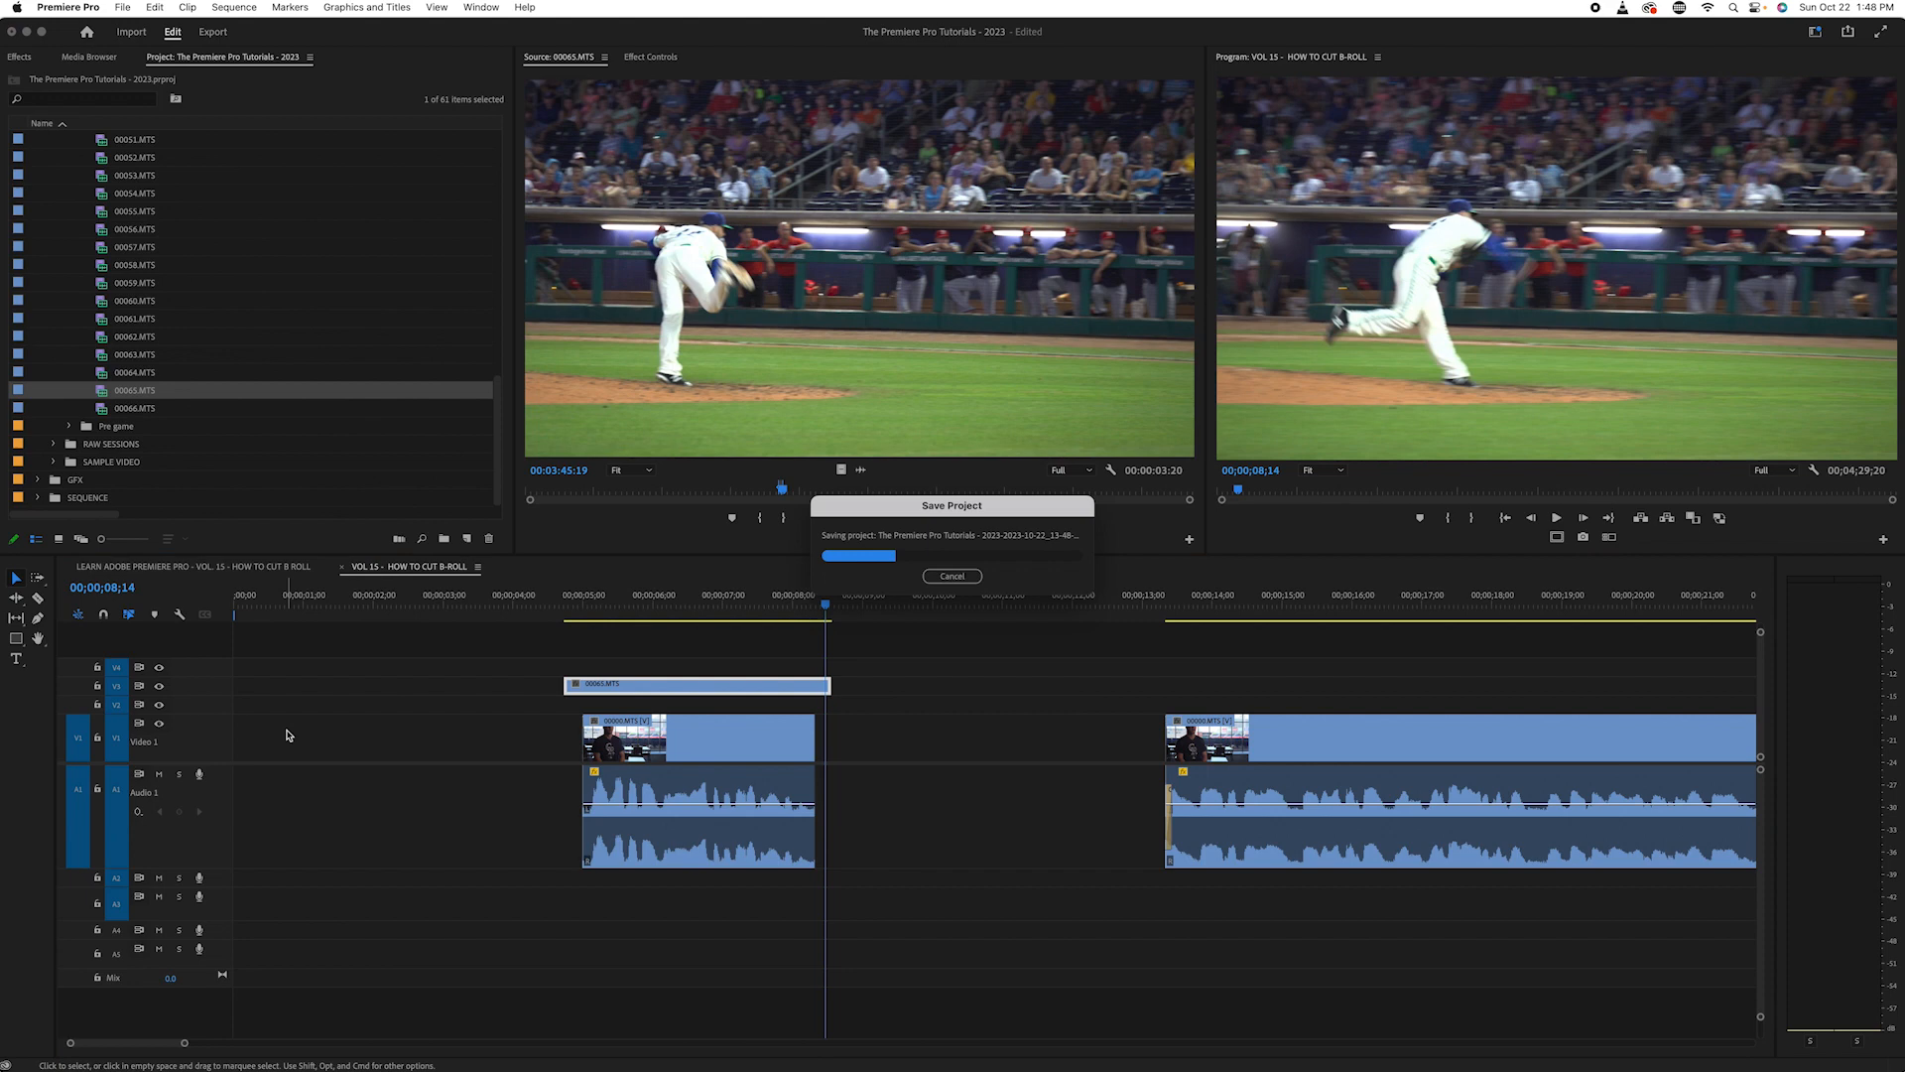
- Move the sequence playhead back to 00;00;05;16 near the start of the pitching B-roll clip
{"action": "key", "text": "minus"}
{"action": "key", "text": "minus"}
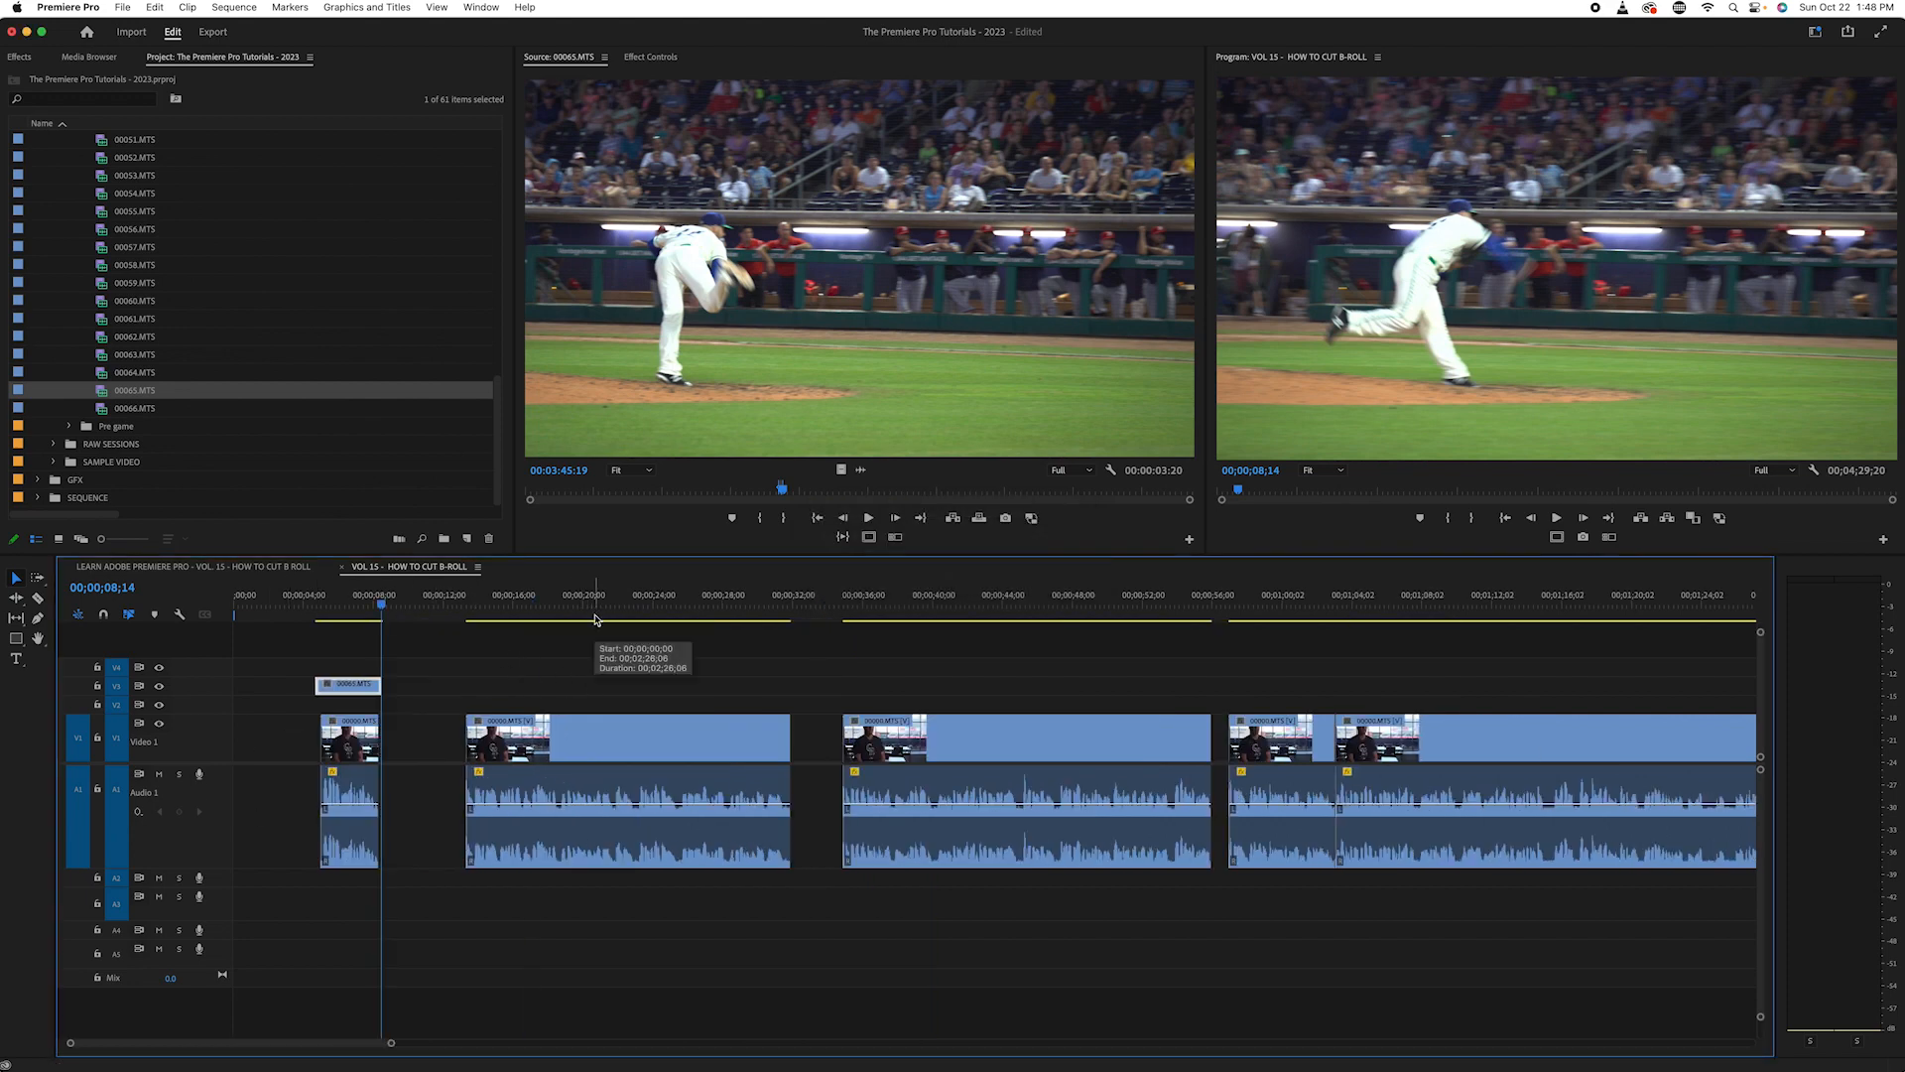
{"action": "key", "text": "minus"}
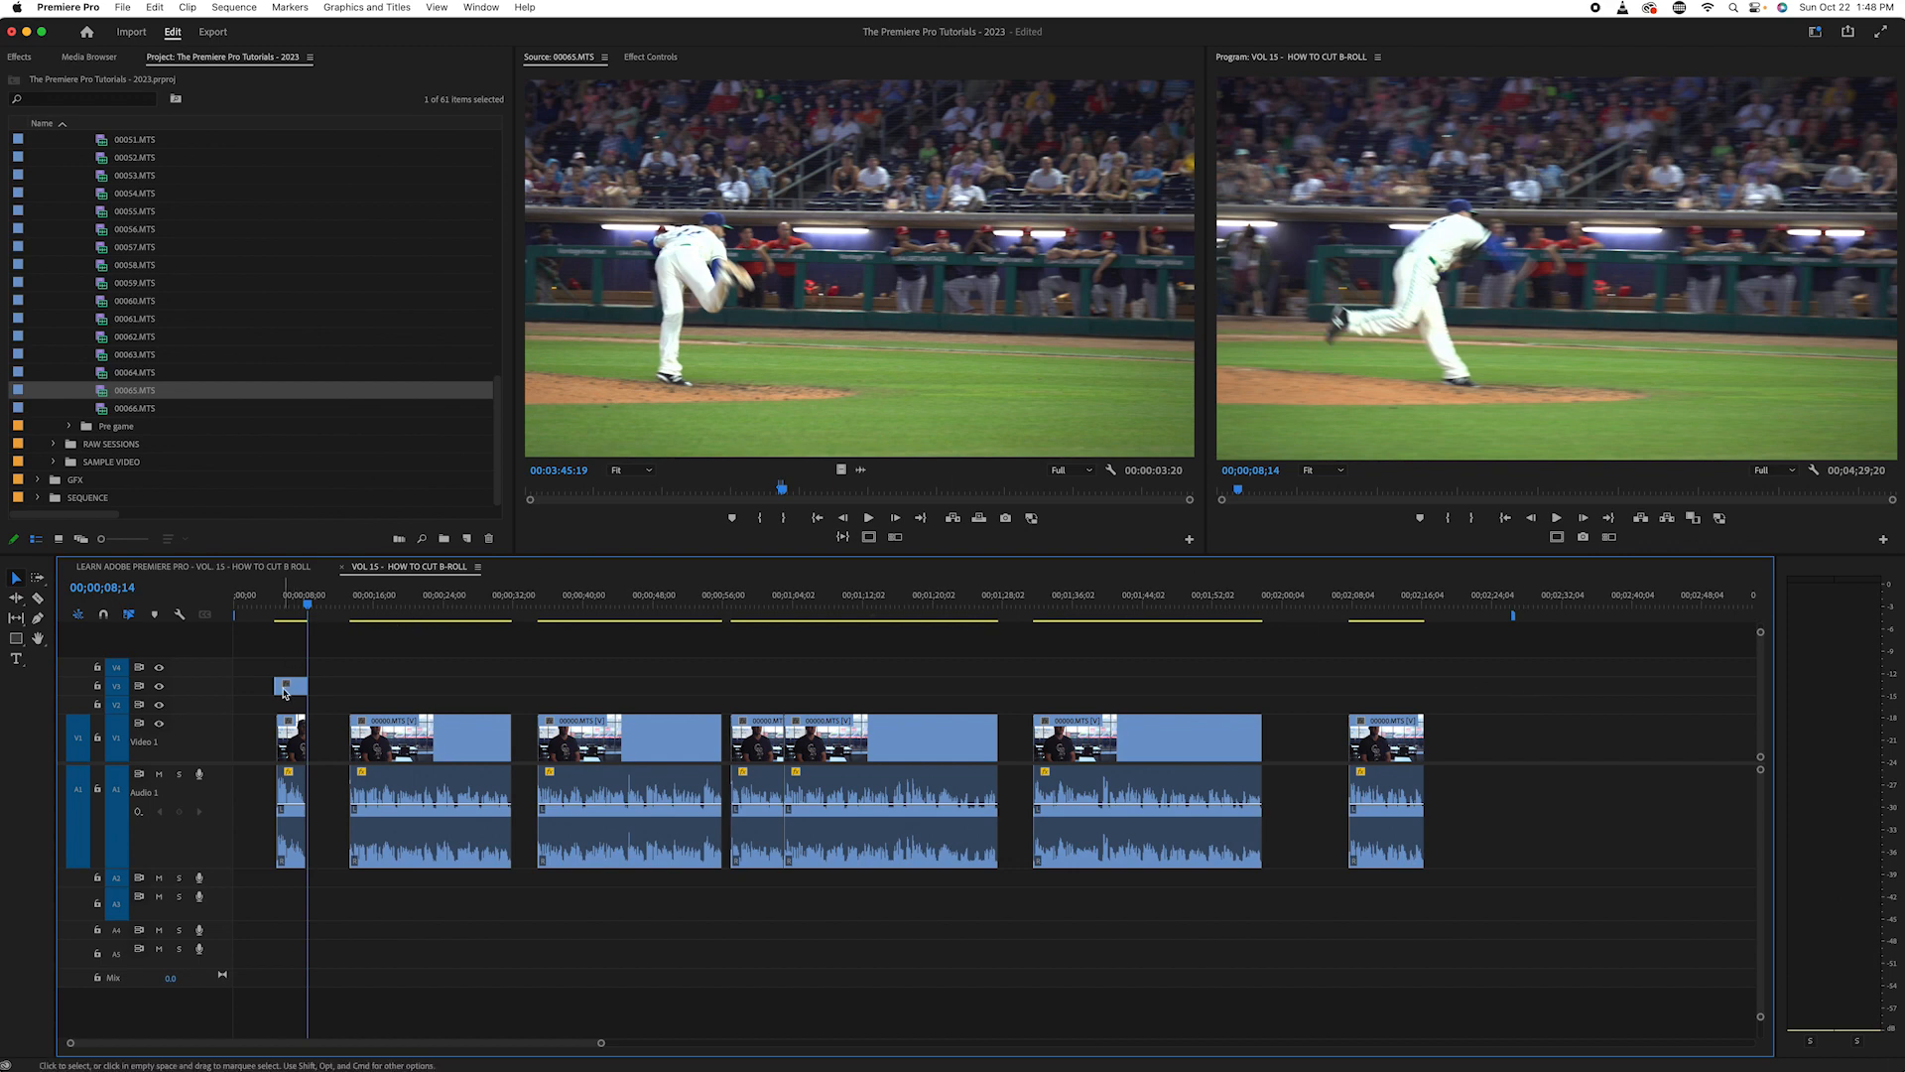
{"action": "left_click", "coordinate": [285, 605]}
{"action": "left_click_drag", "start_coordinate": [284, 605], "coordinate": [283, 600]}
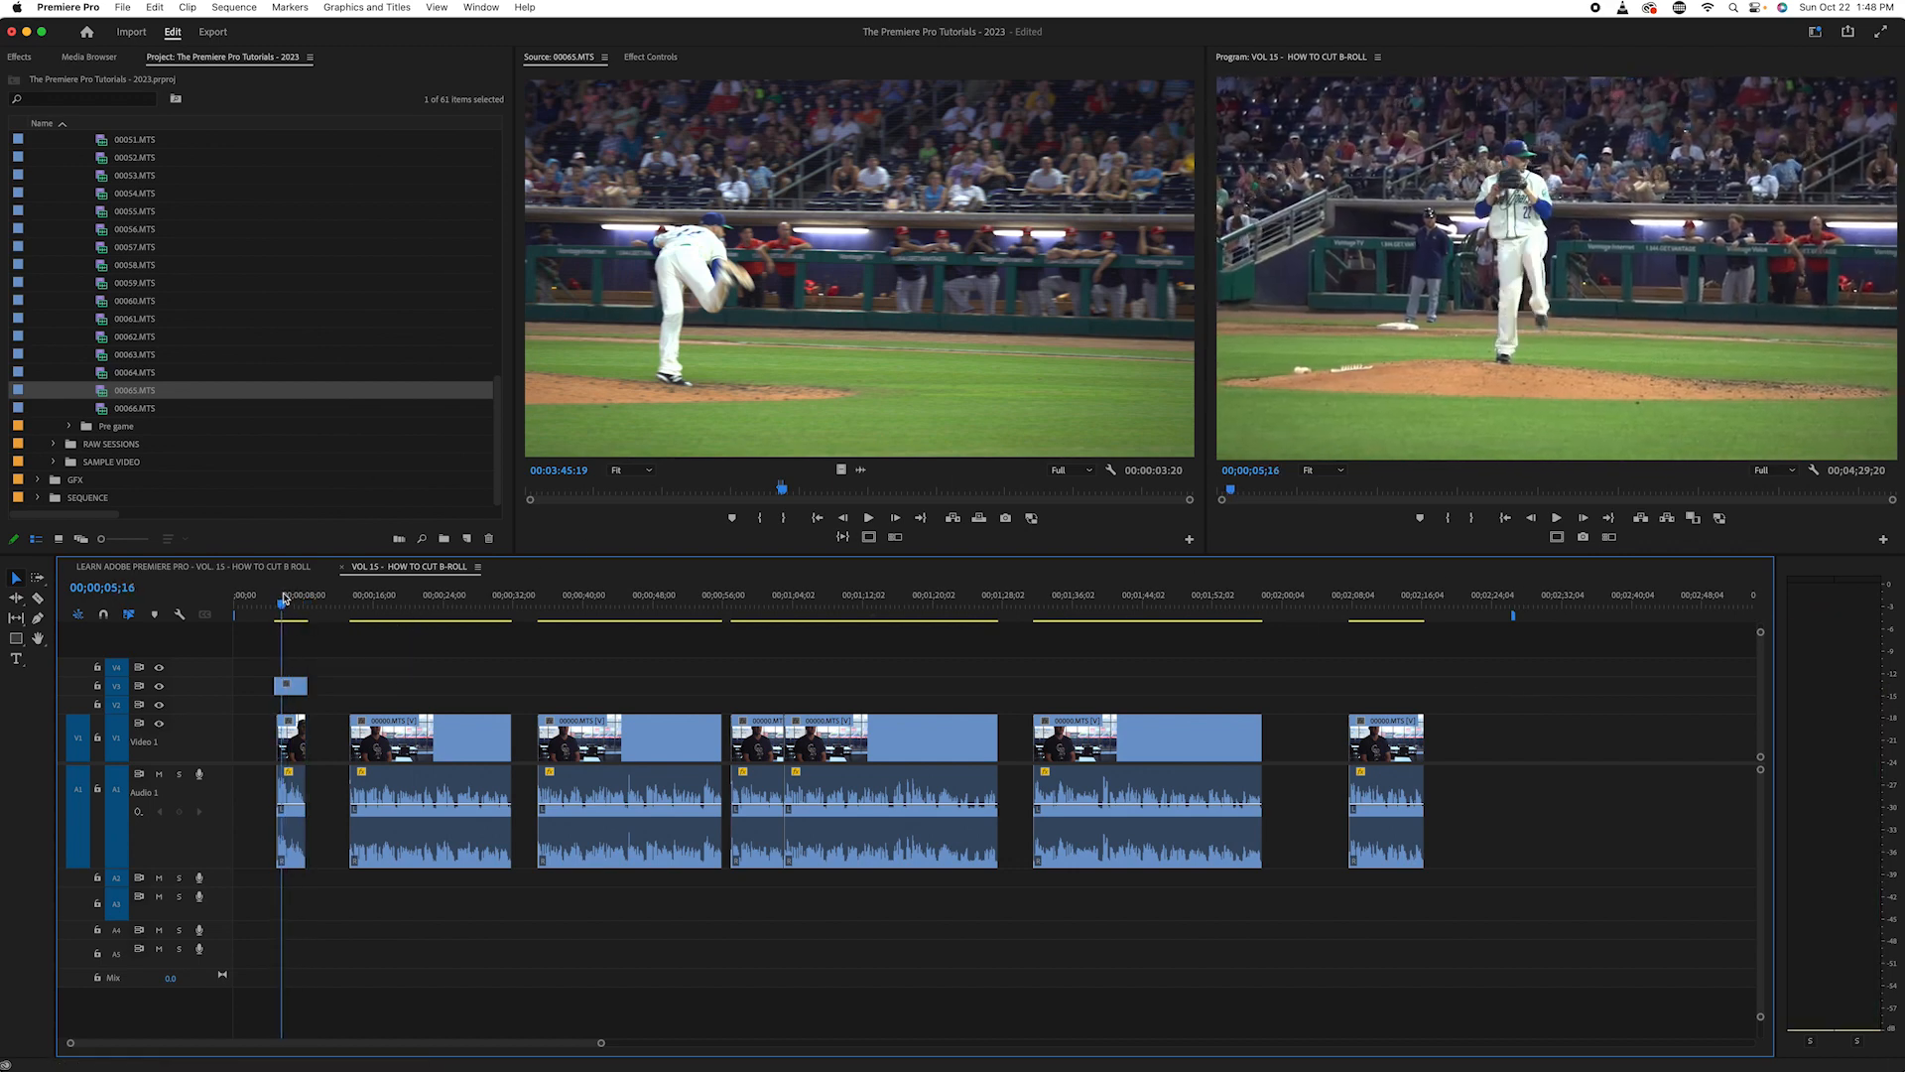
- Move the playhead to the start of the second interview clip at 00;00;13;10 and play the clip through
{"action": "key", "text": "minus"}
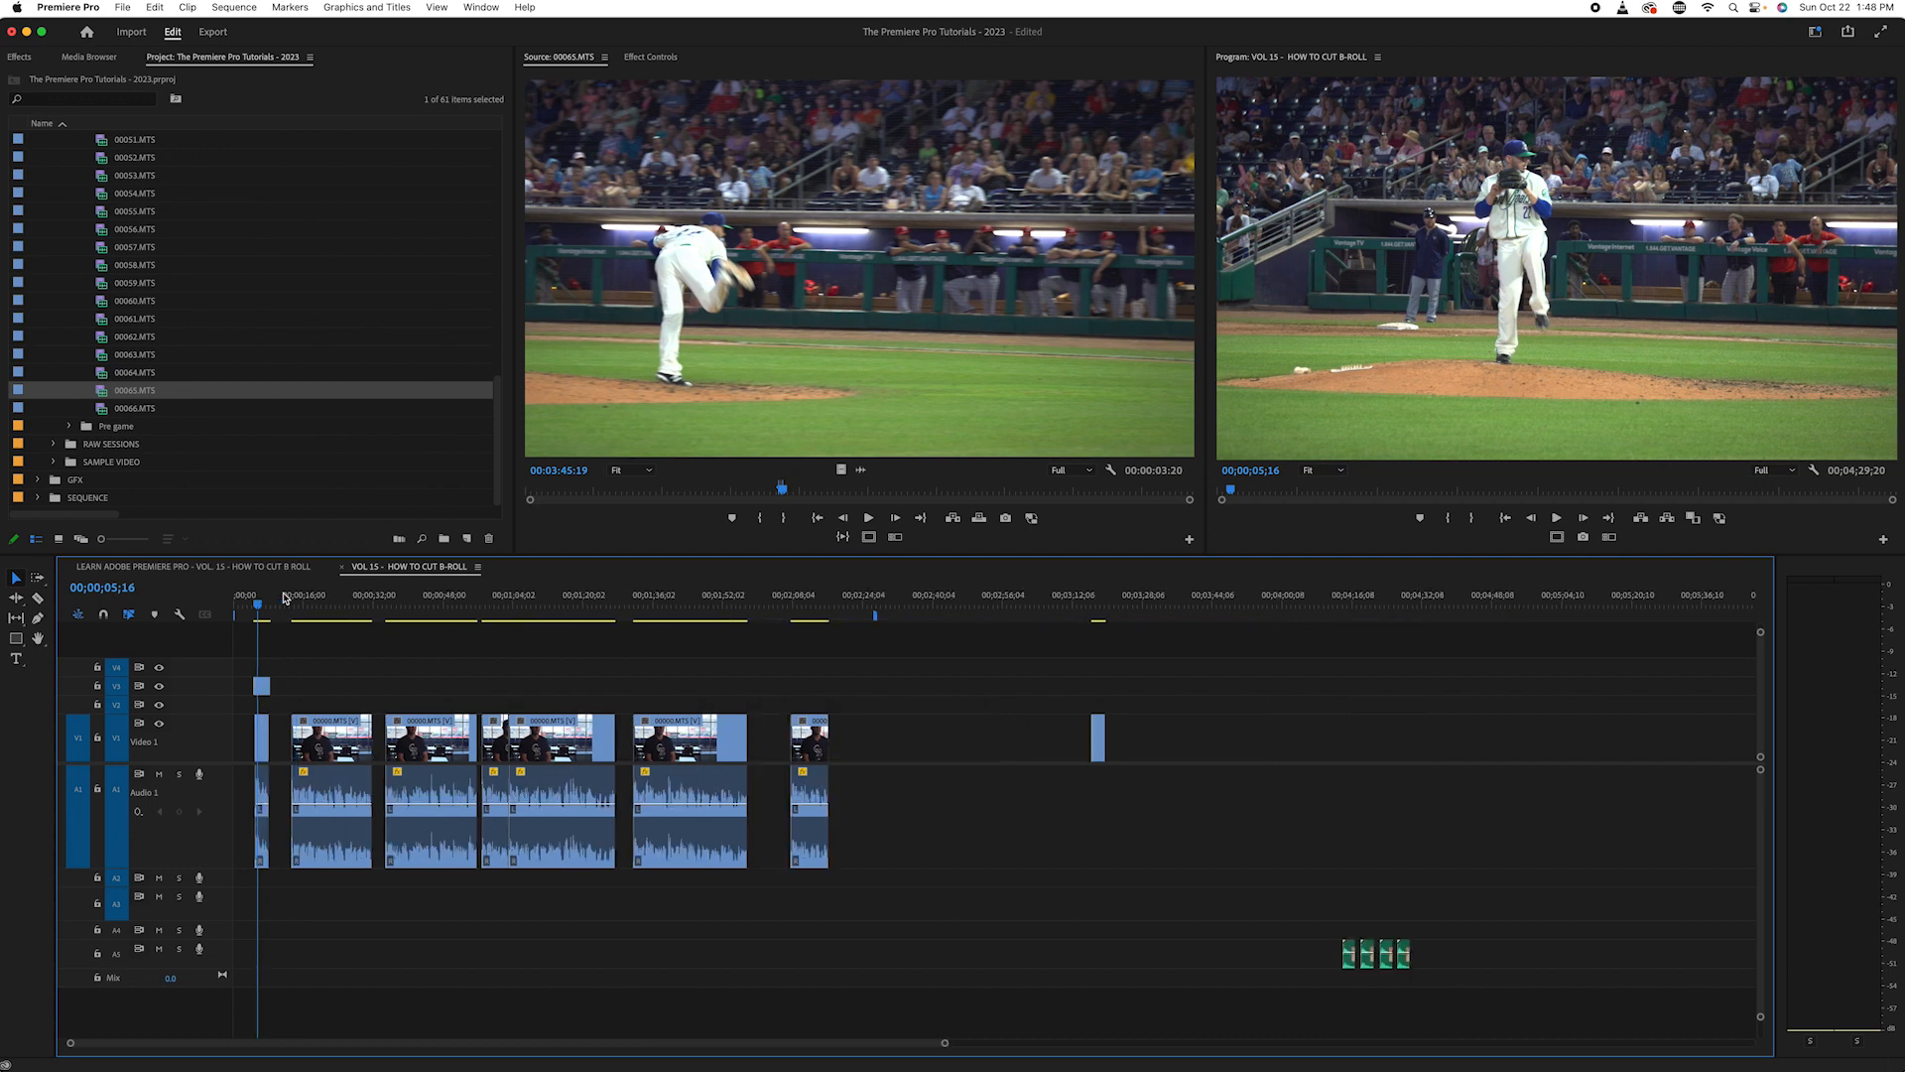
{"action": "key", "text": "equal"}
{"action": "key", "text": "equal"}
{"action": "key", "text": "minus"}
{"action": "key", "text": "minus"}
{"action": "left_click", "coordinate": [277, 602]}
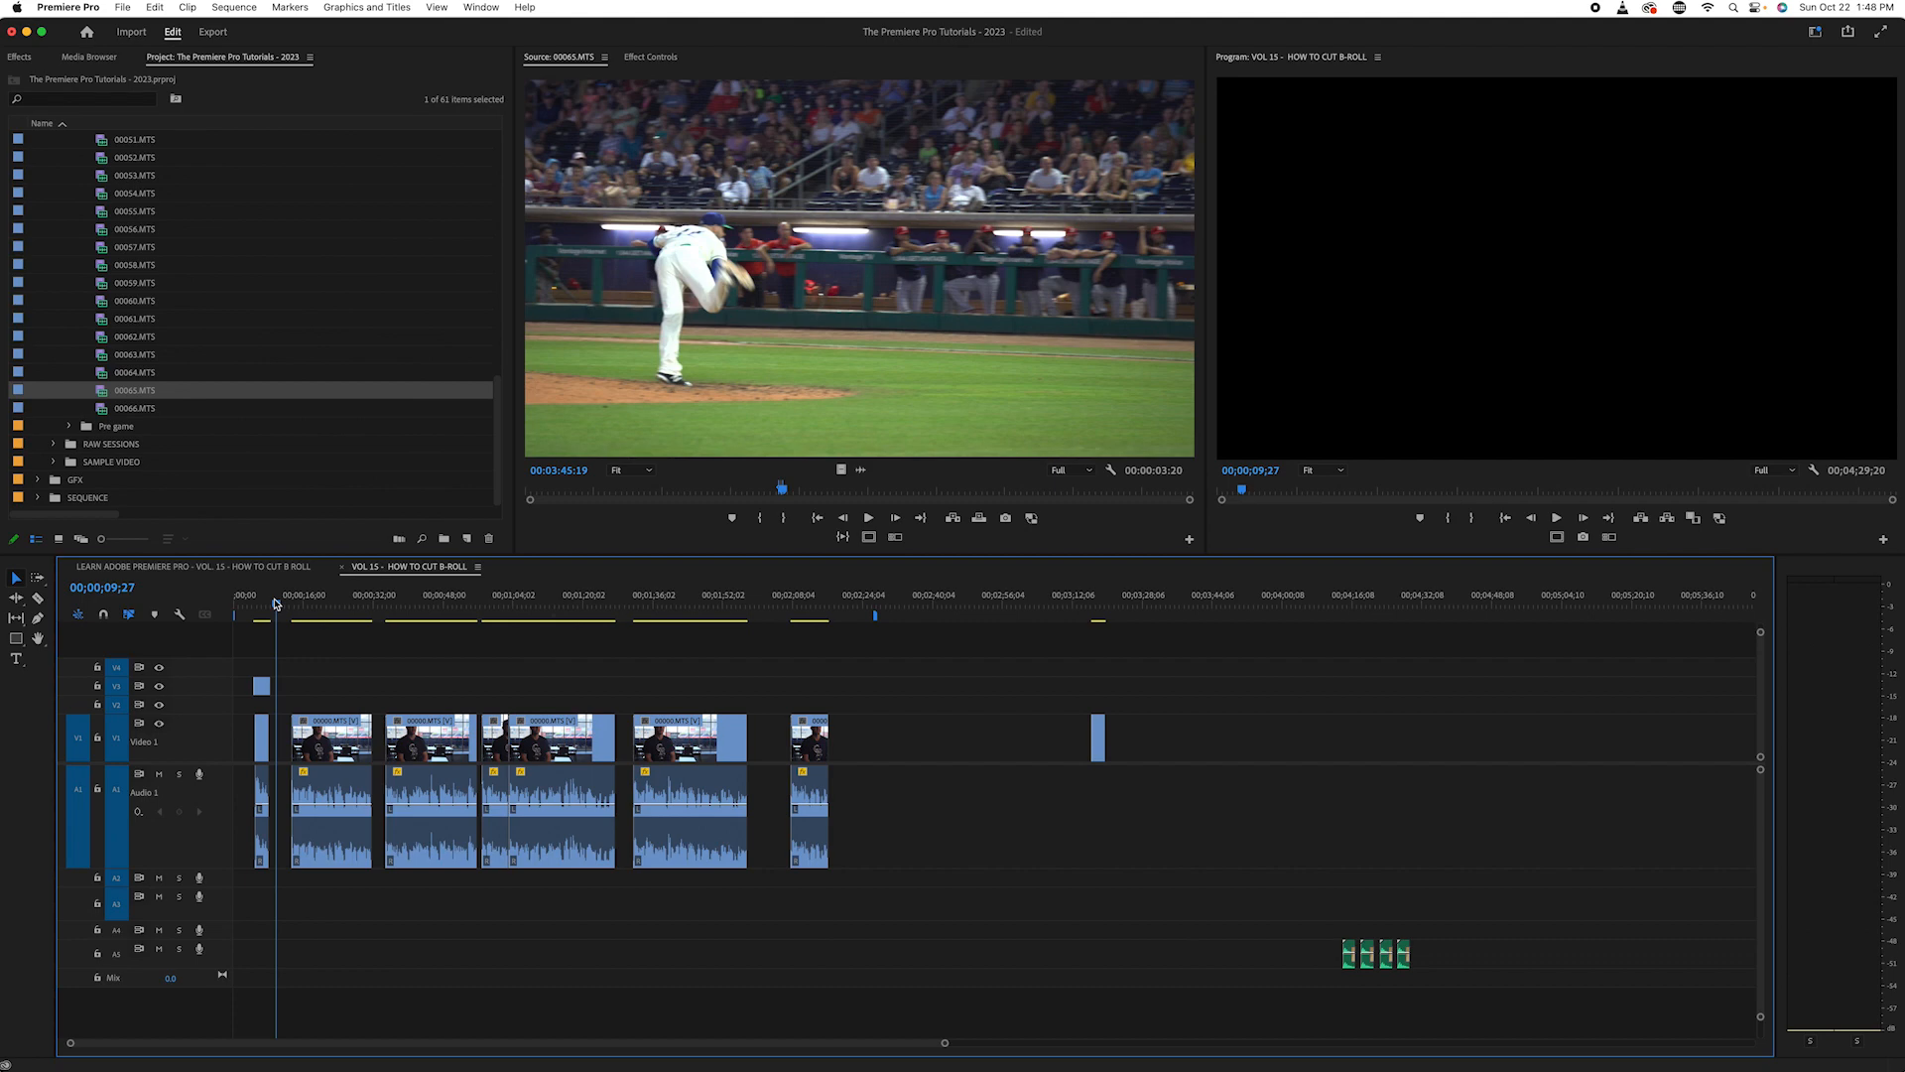
{"action": "key", "text": "Down"}
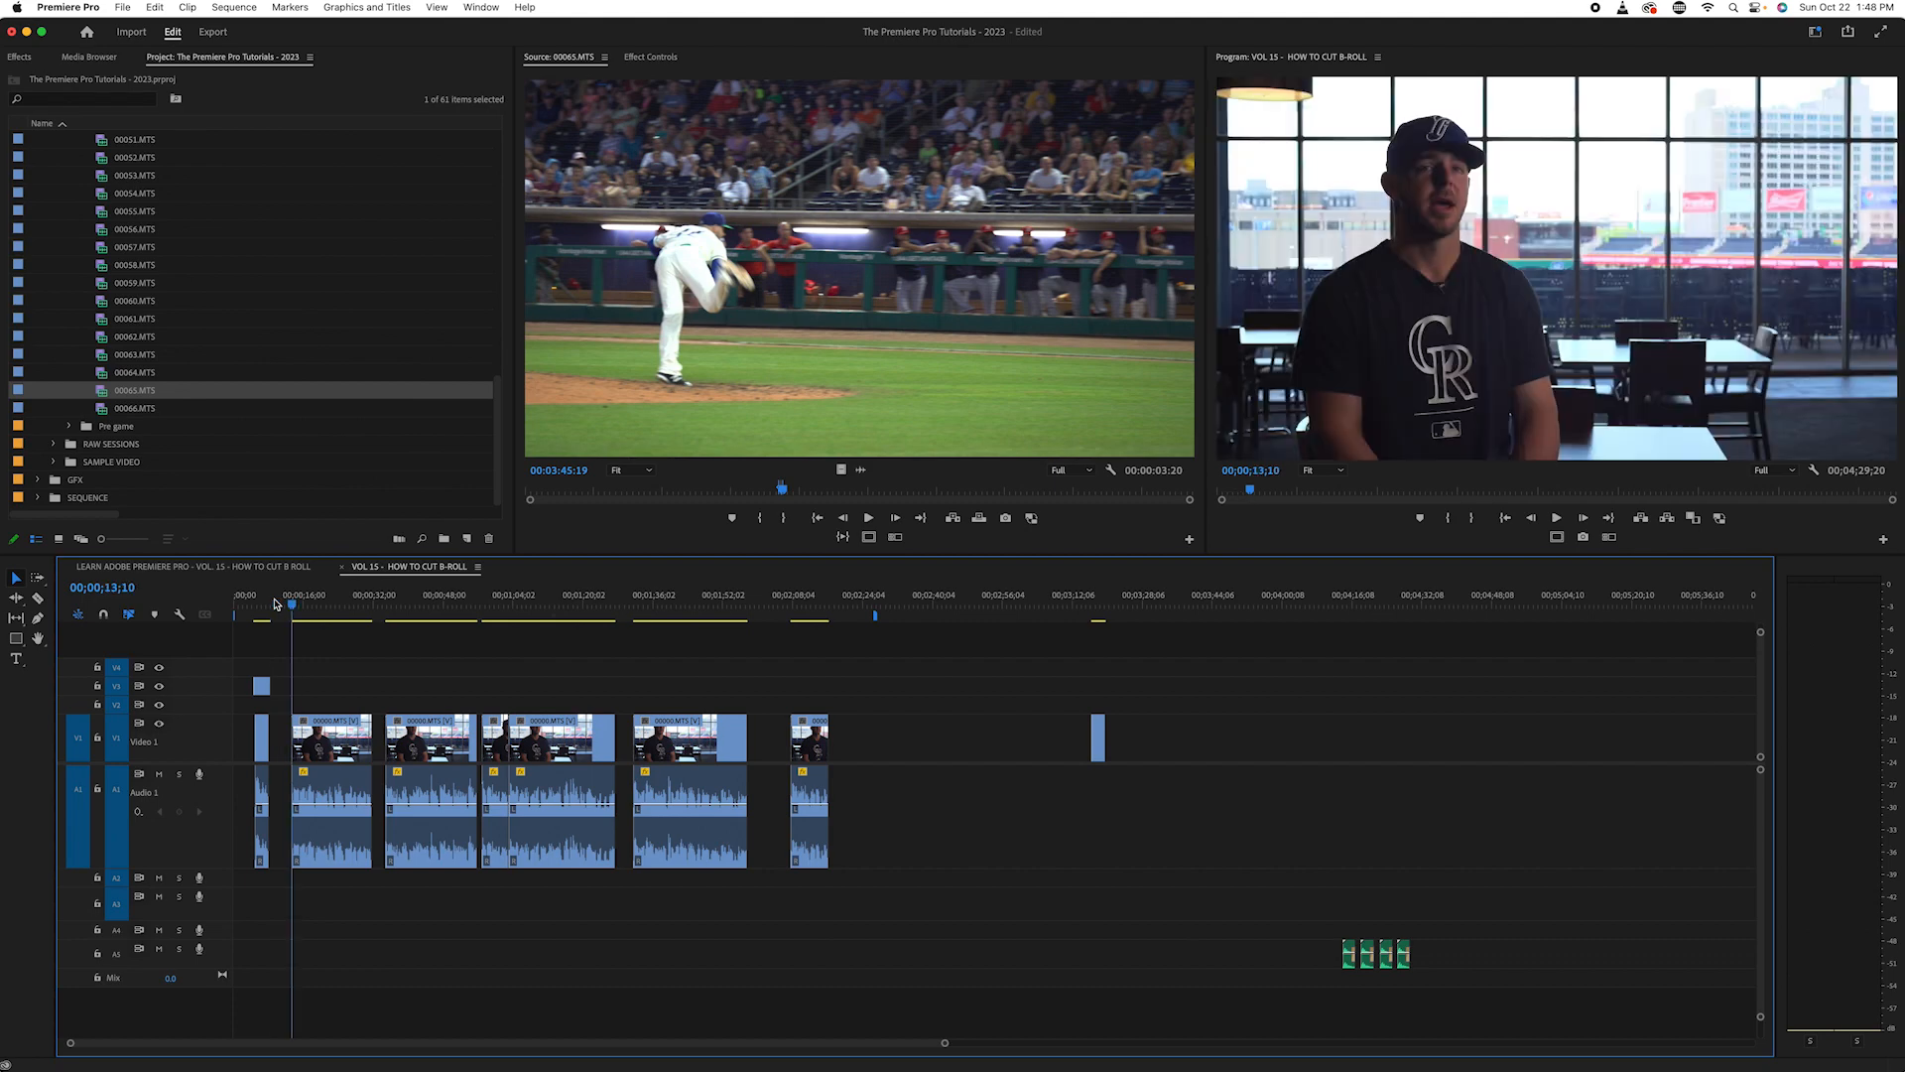
{"action": "key", "text": "space"}
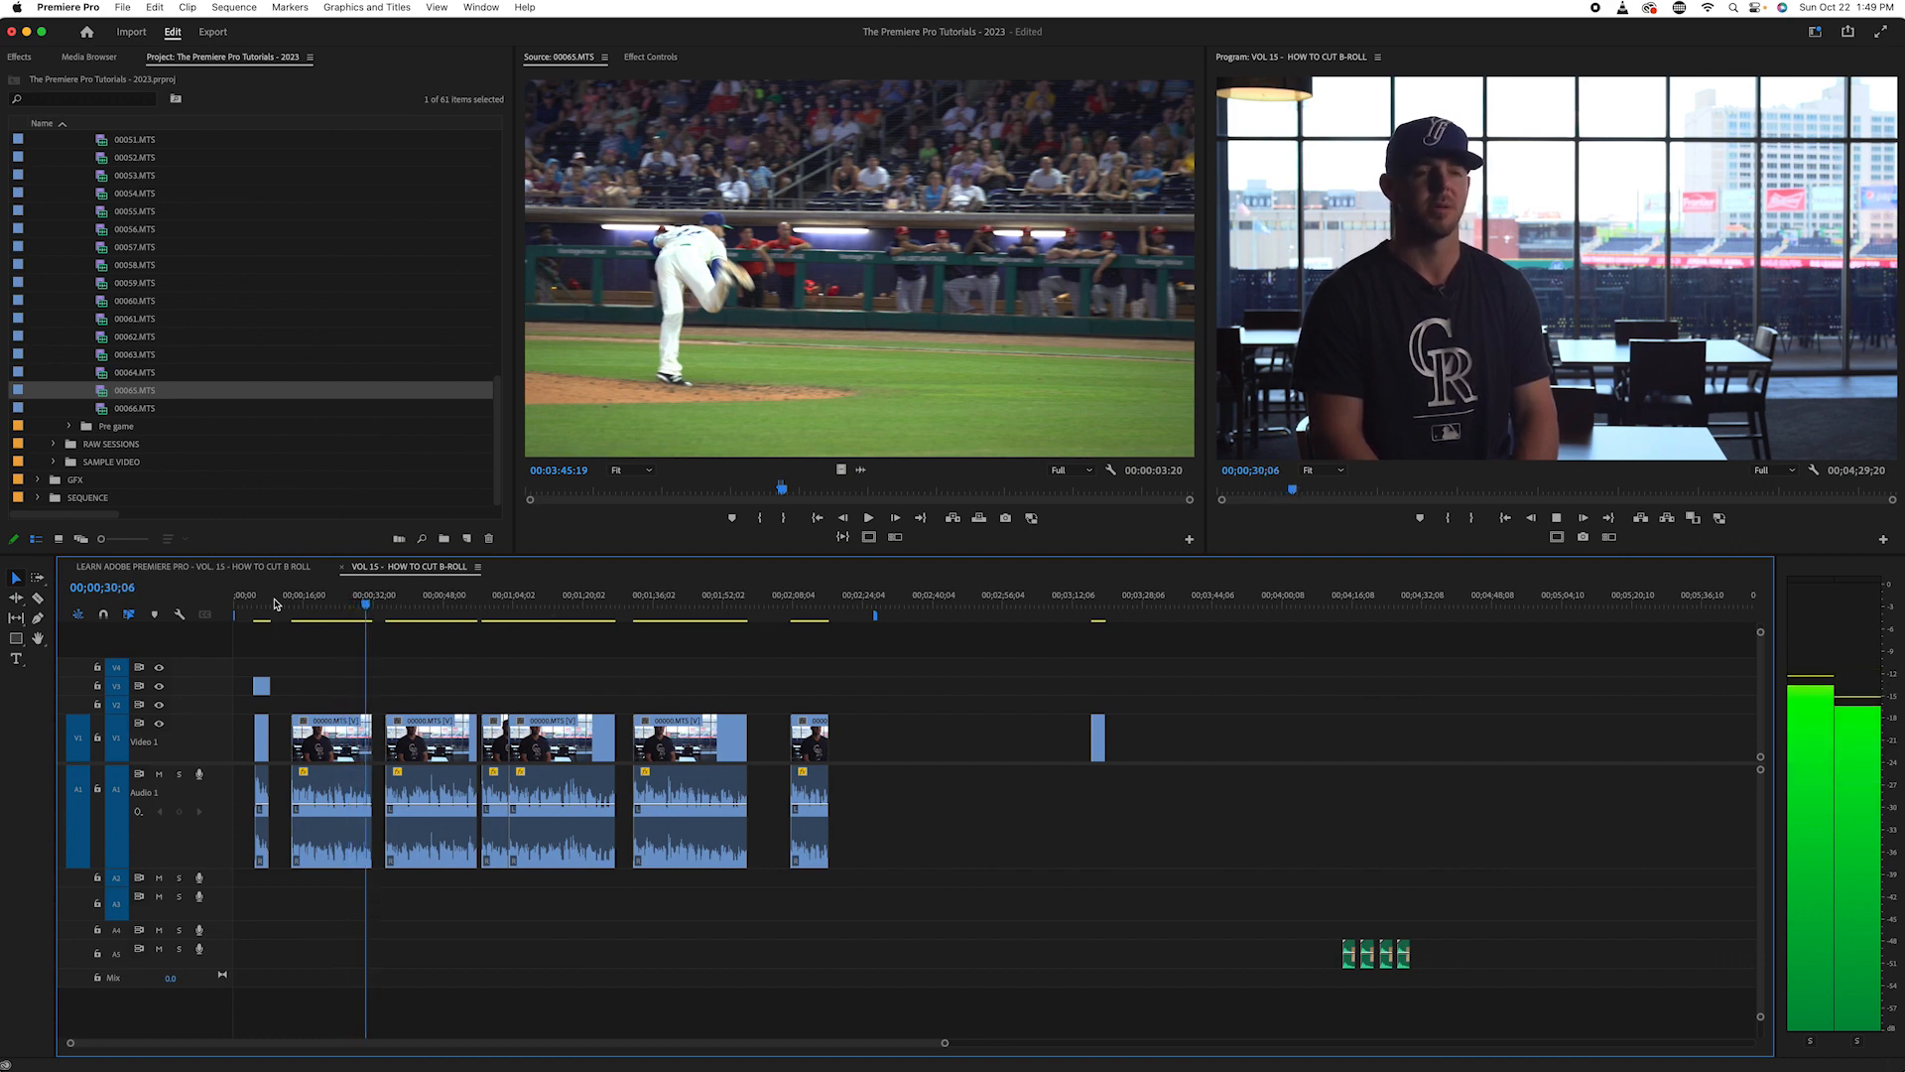
{"action": "key", "text": "space"}
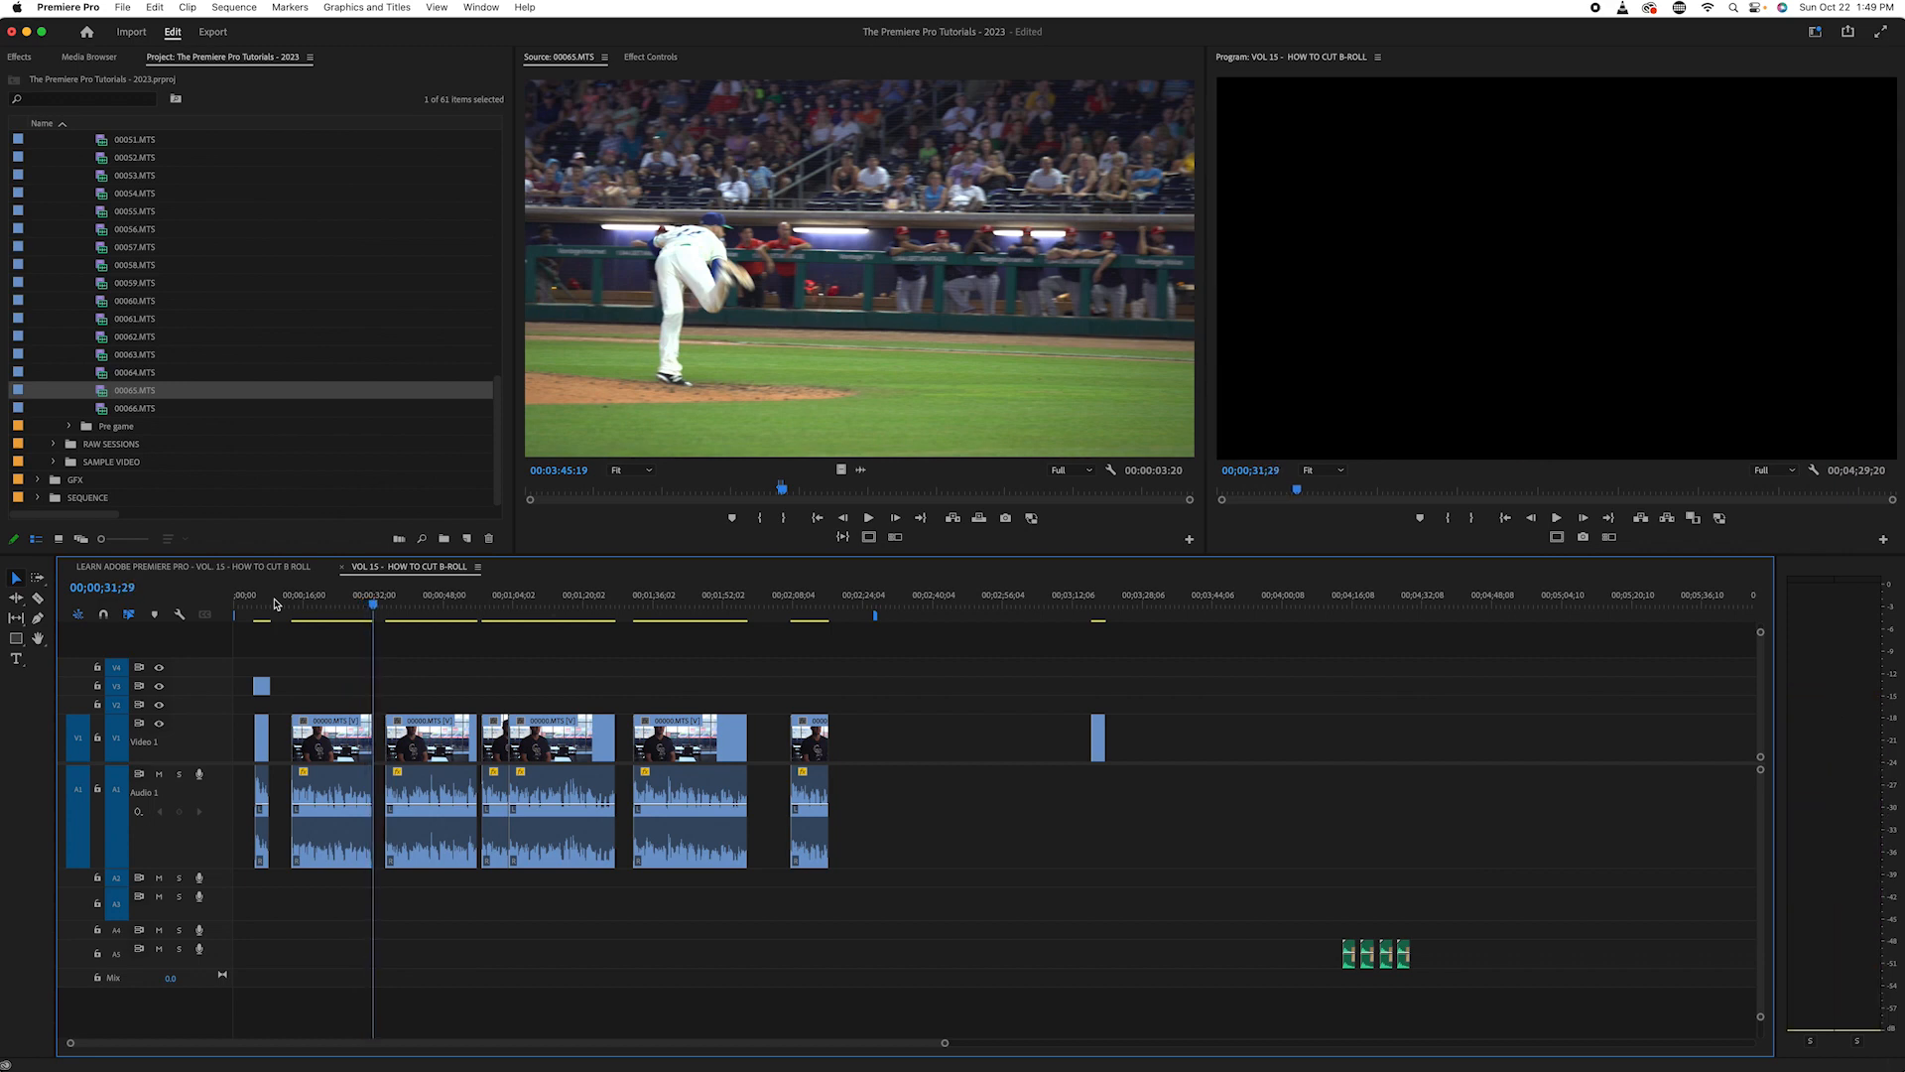
- Return to the start of the second interview clip and replay it to about 00;00;31;05
{"action": "left_click_drag", "start_coordinate": [375, 606], "coordinate": [326, 622]}
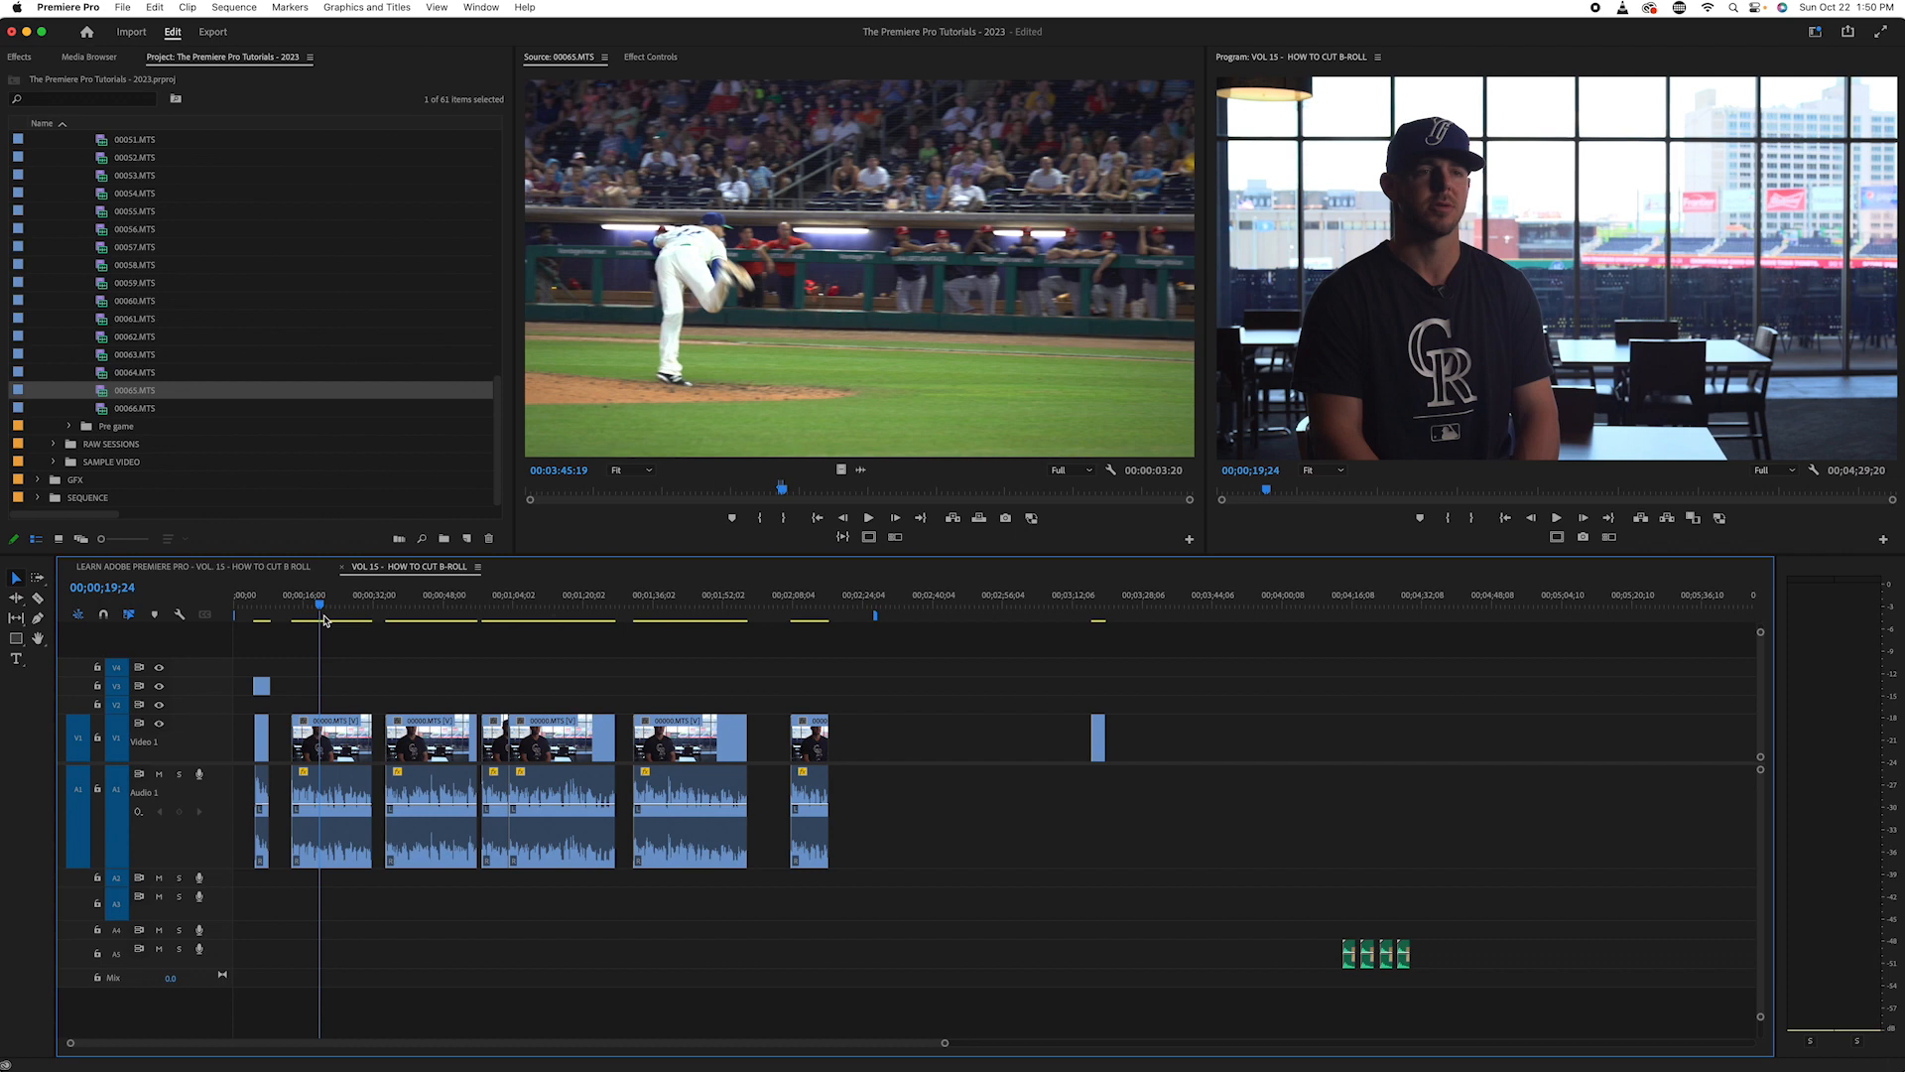
{"action": "key", "text": "Up"}
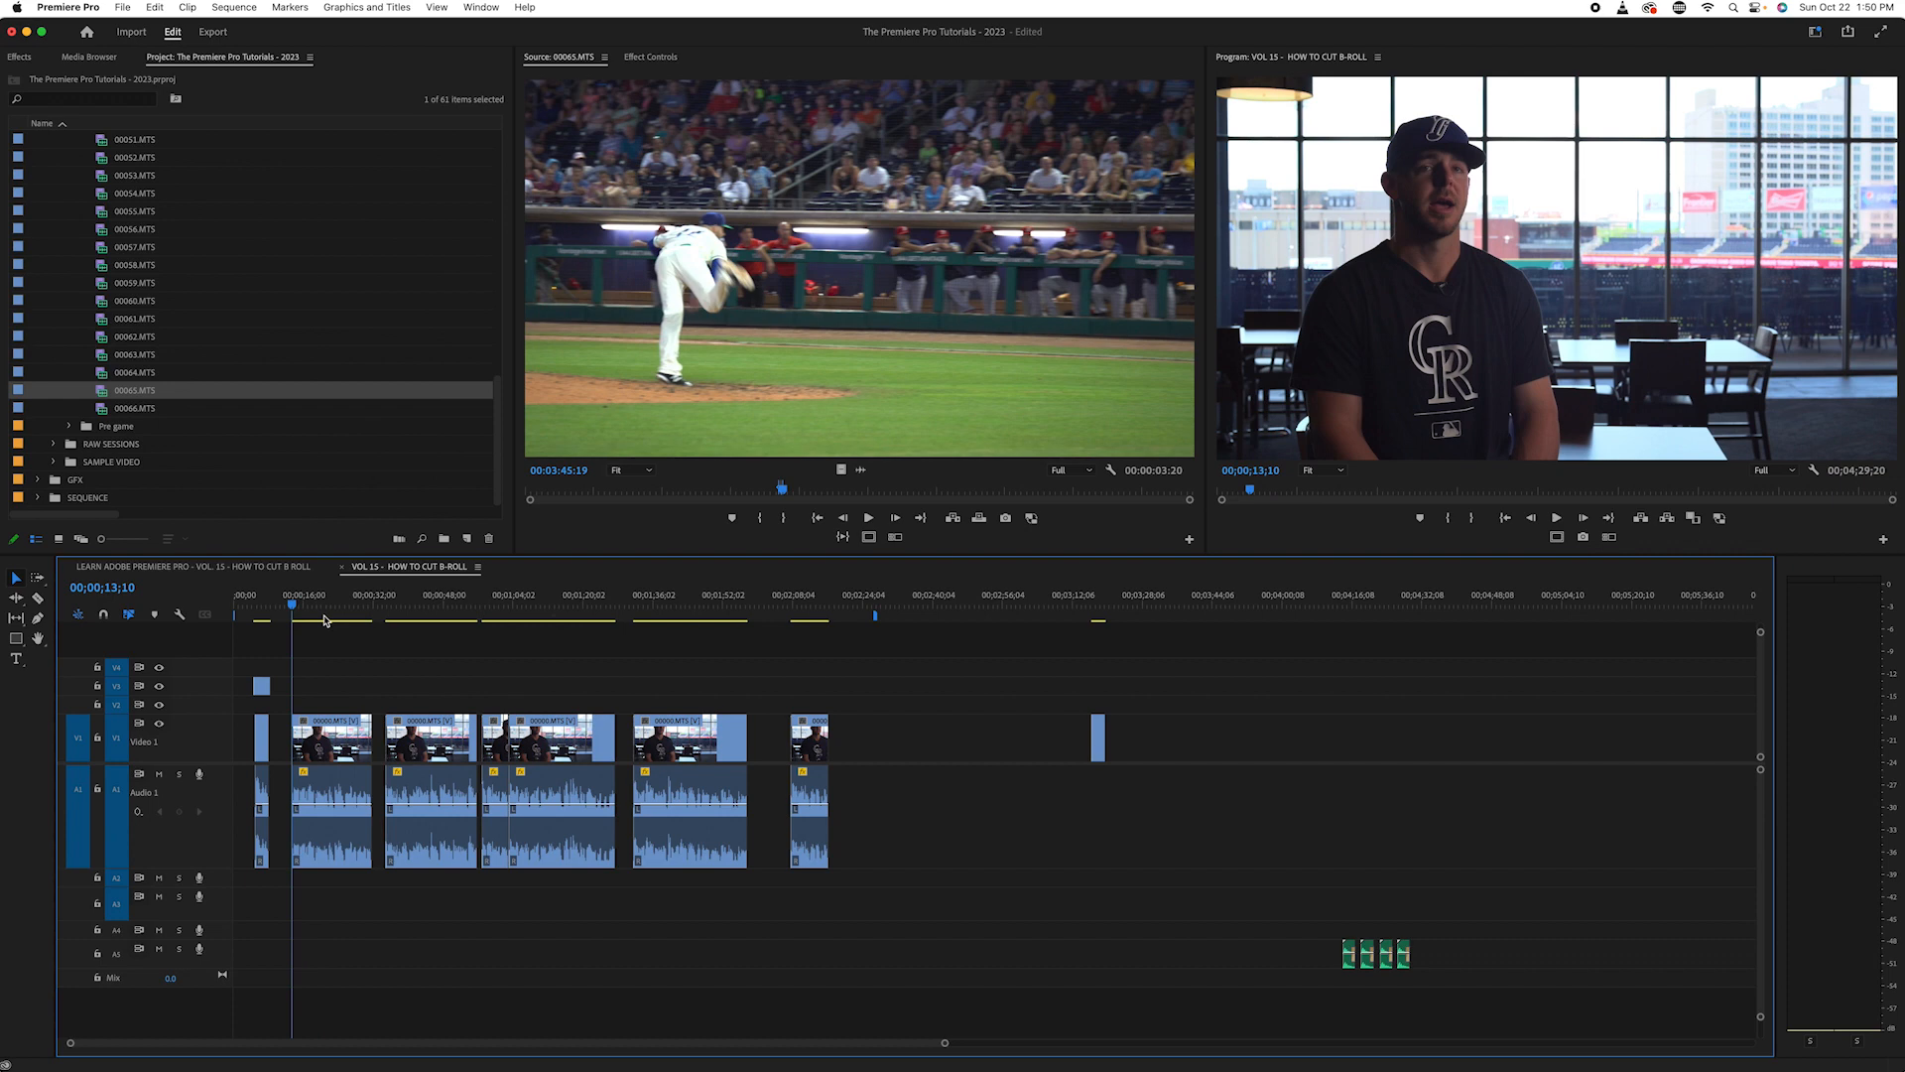
{"action": "key", "text": "="}
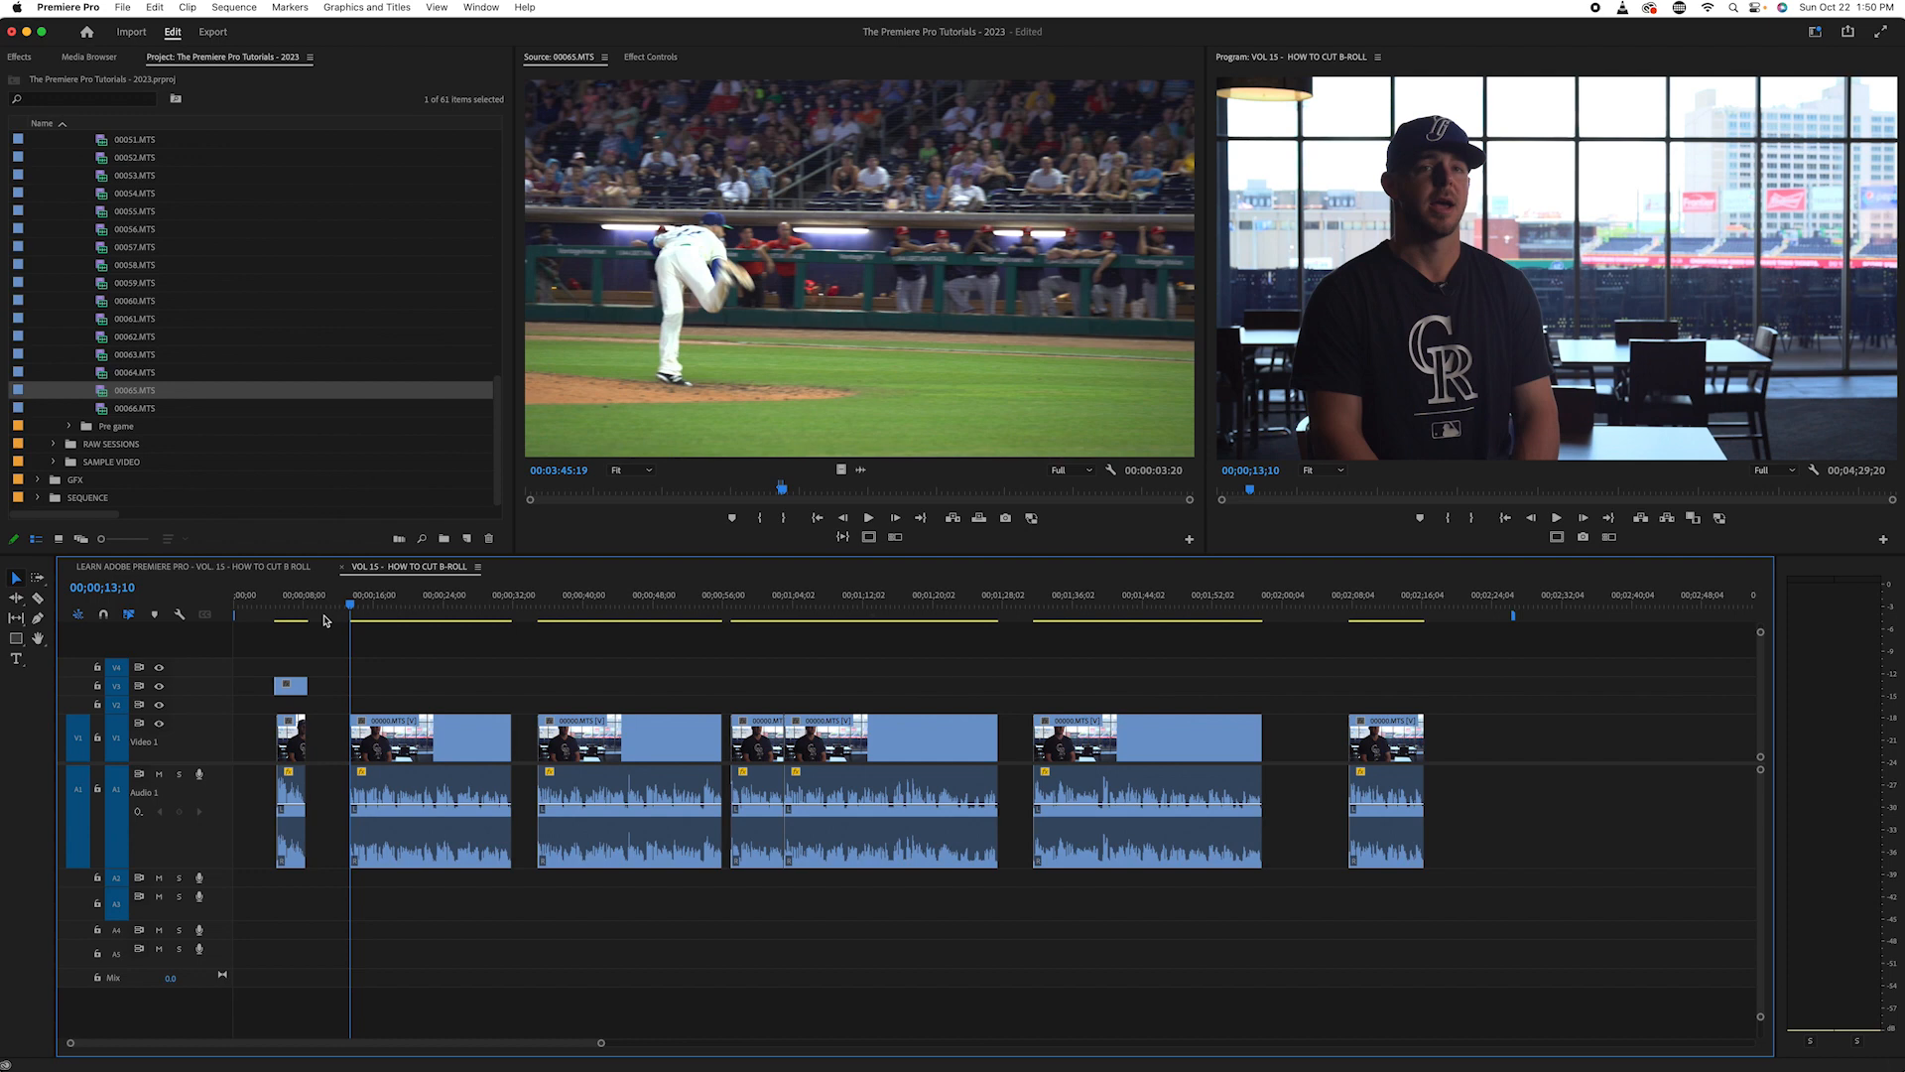
{"action": "key", "text": "space"}
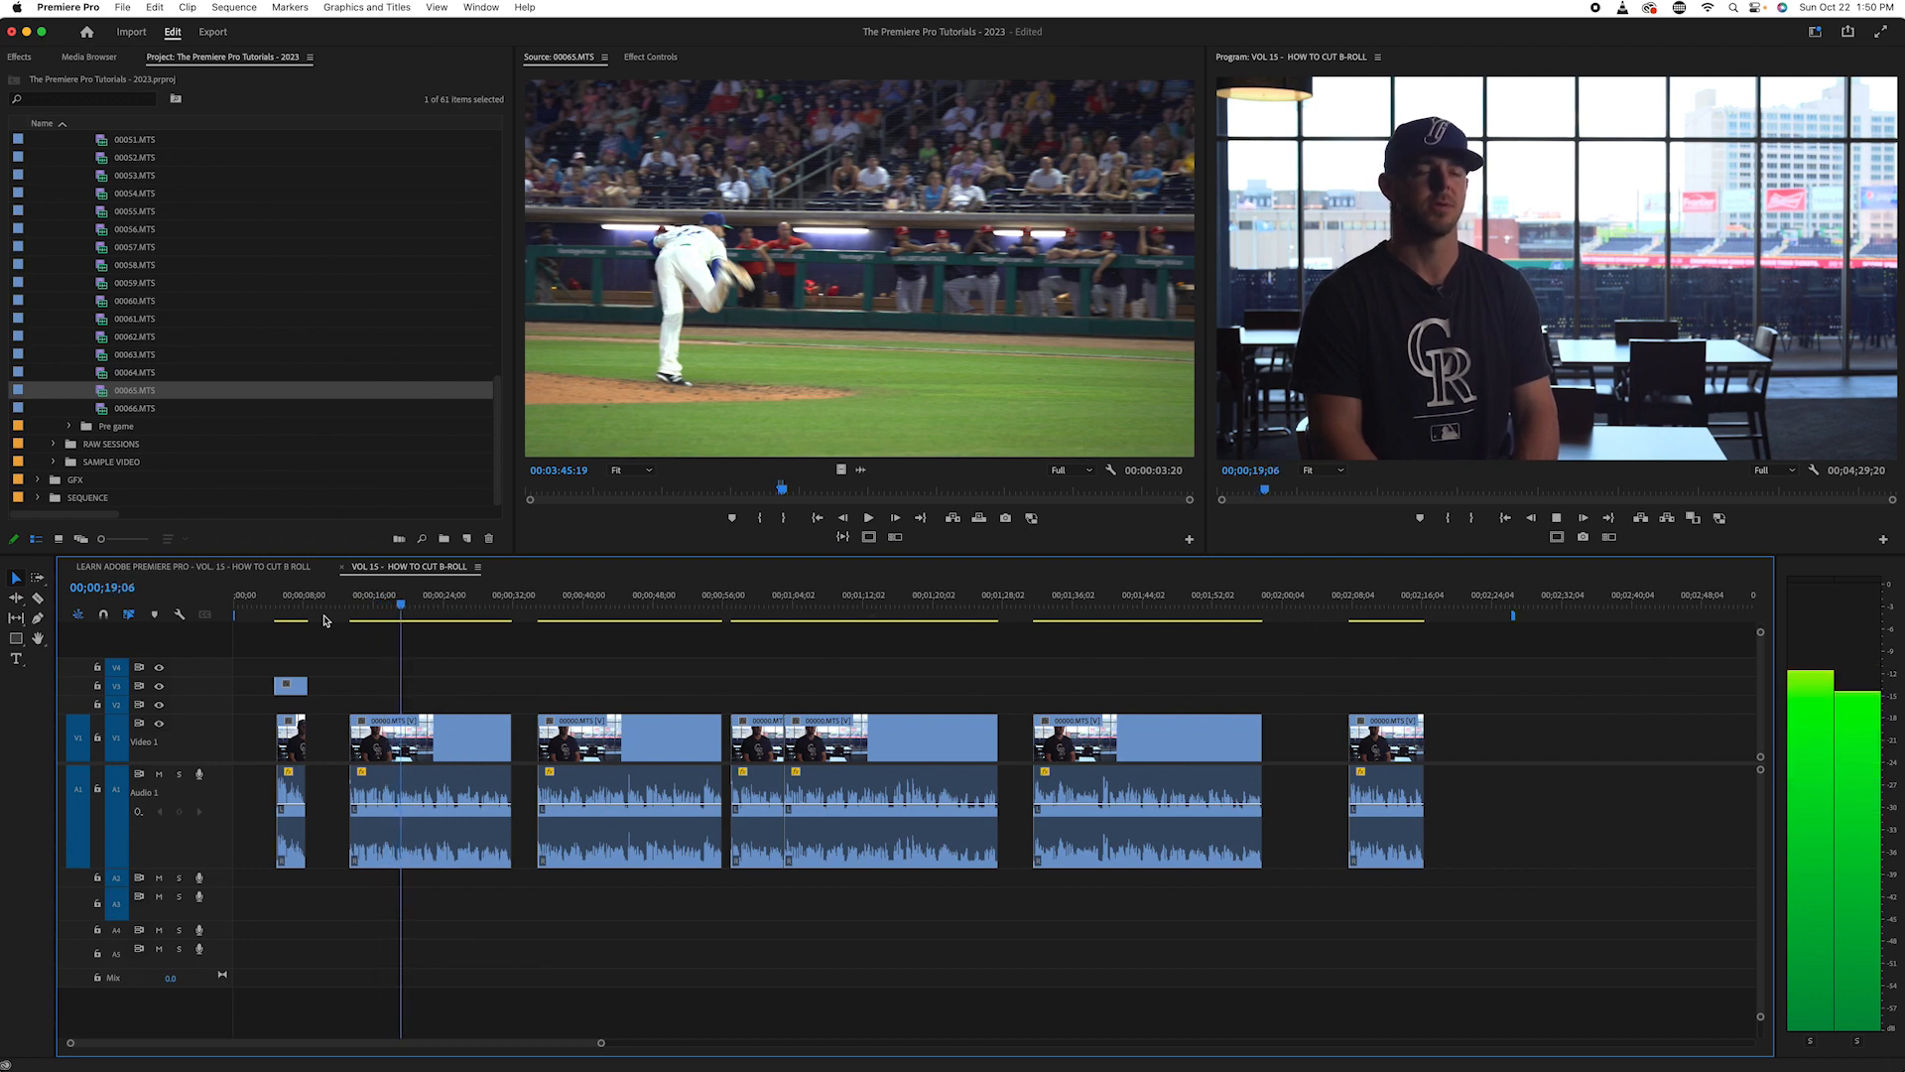
{"action": "key", "text": "="}
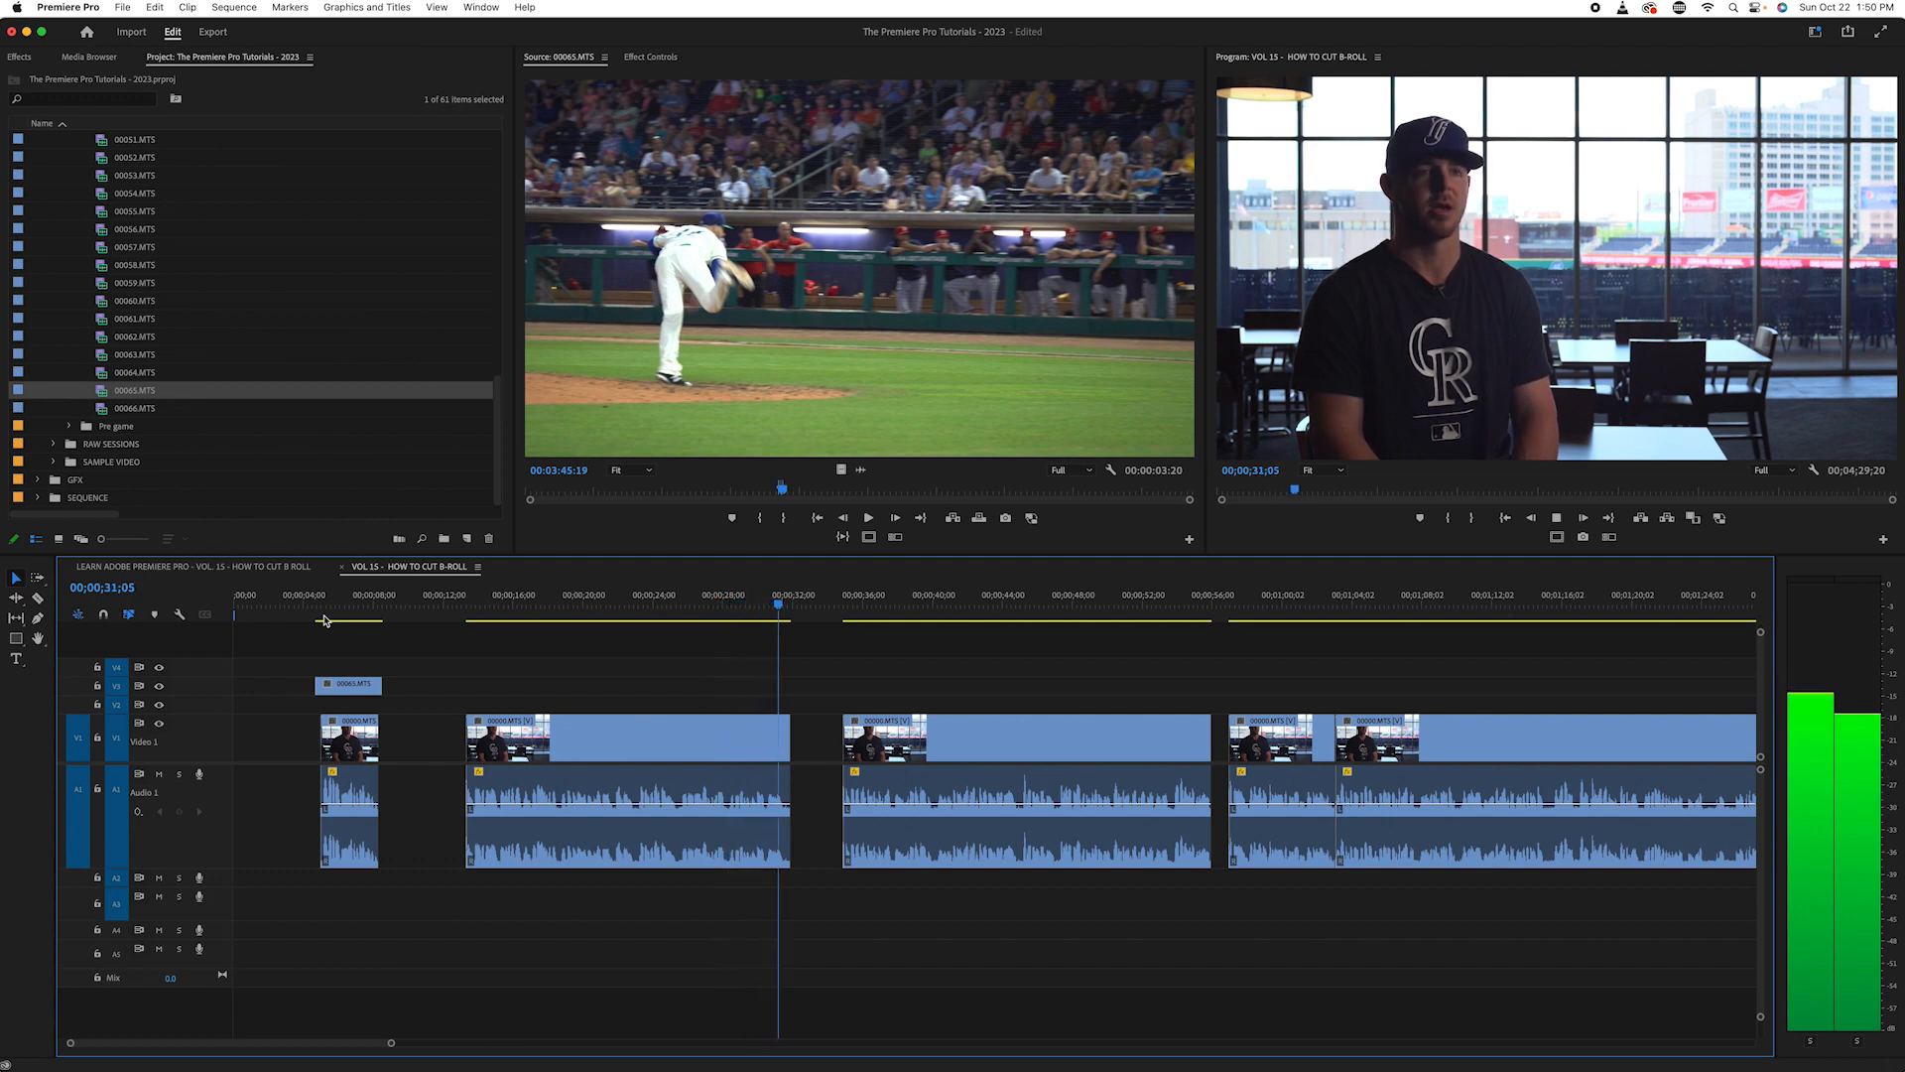
{"action": "key", "text": "space"}
- Find the break in the second interview clip at 00;00;23;00 and split its video and audio there with the Razor tool
{"action": "left_click", "coordinate": [678, 598]}
{"action": "mouse_move", "coordinate": [650, 598]}
{"action": "left_mouse_down"}
{"action": "mouse_move", "coordinate": [554, 599]}
{"action": "mouse_move", "coordinate": [635, 618]}
{"action": "left_mouse_up"}
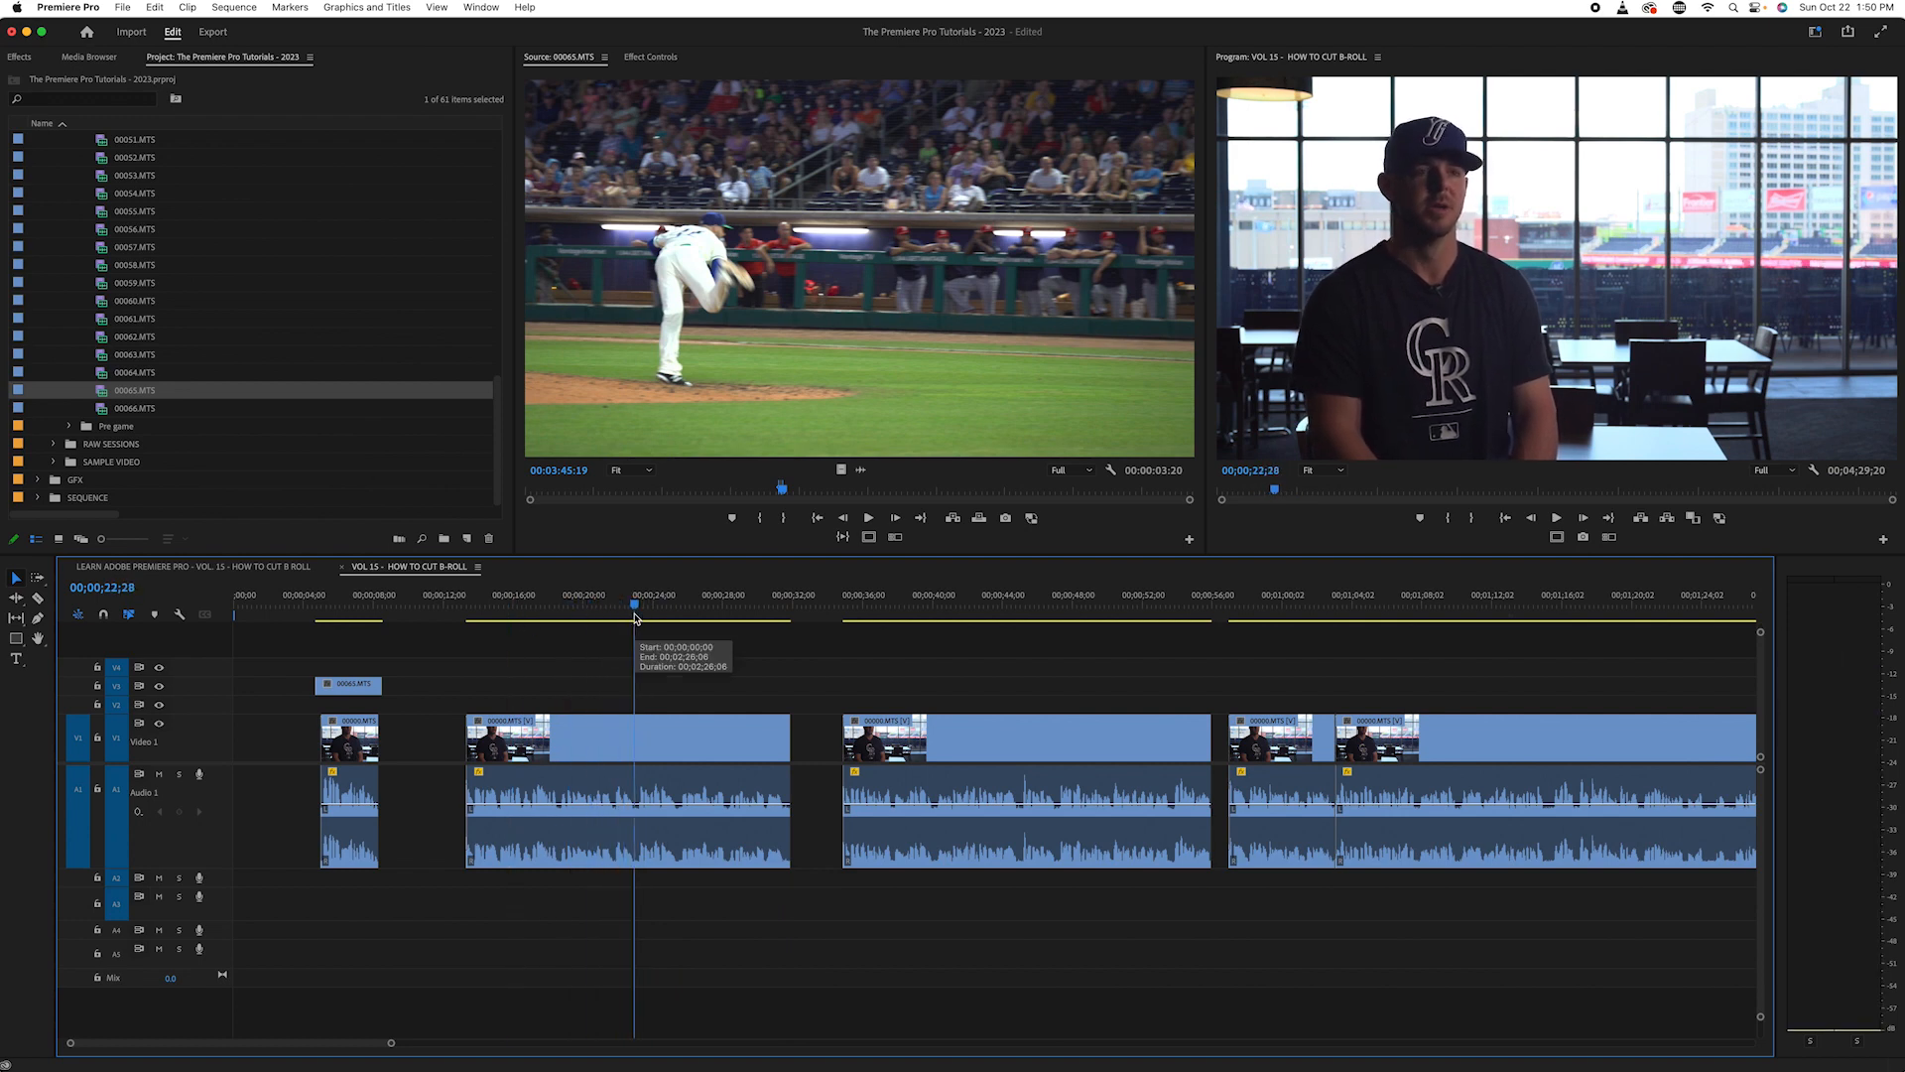
{"action": "key", "text": "space"}
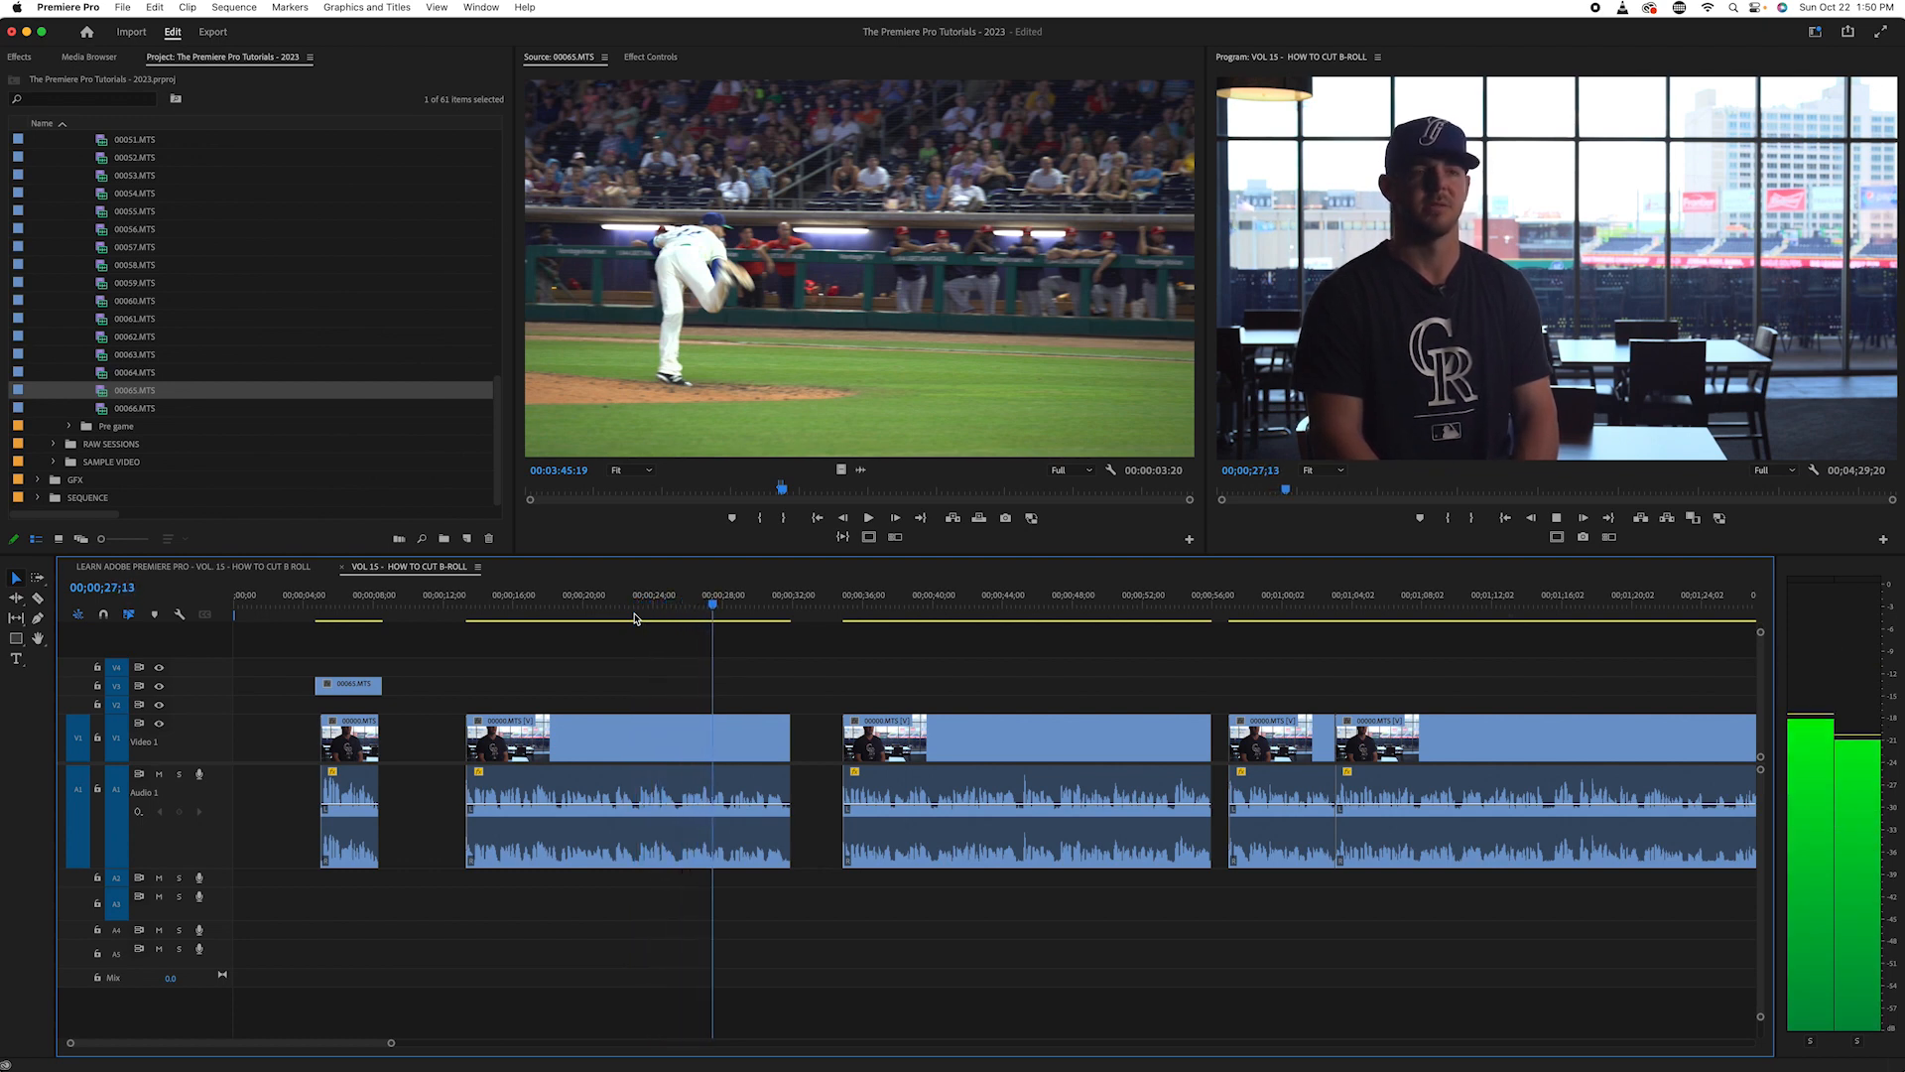
{"action": "left_click", "coordinate": [640, 593]}
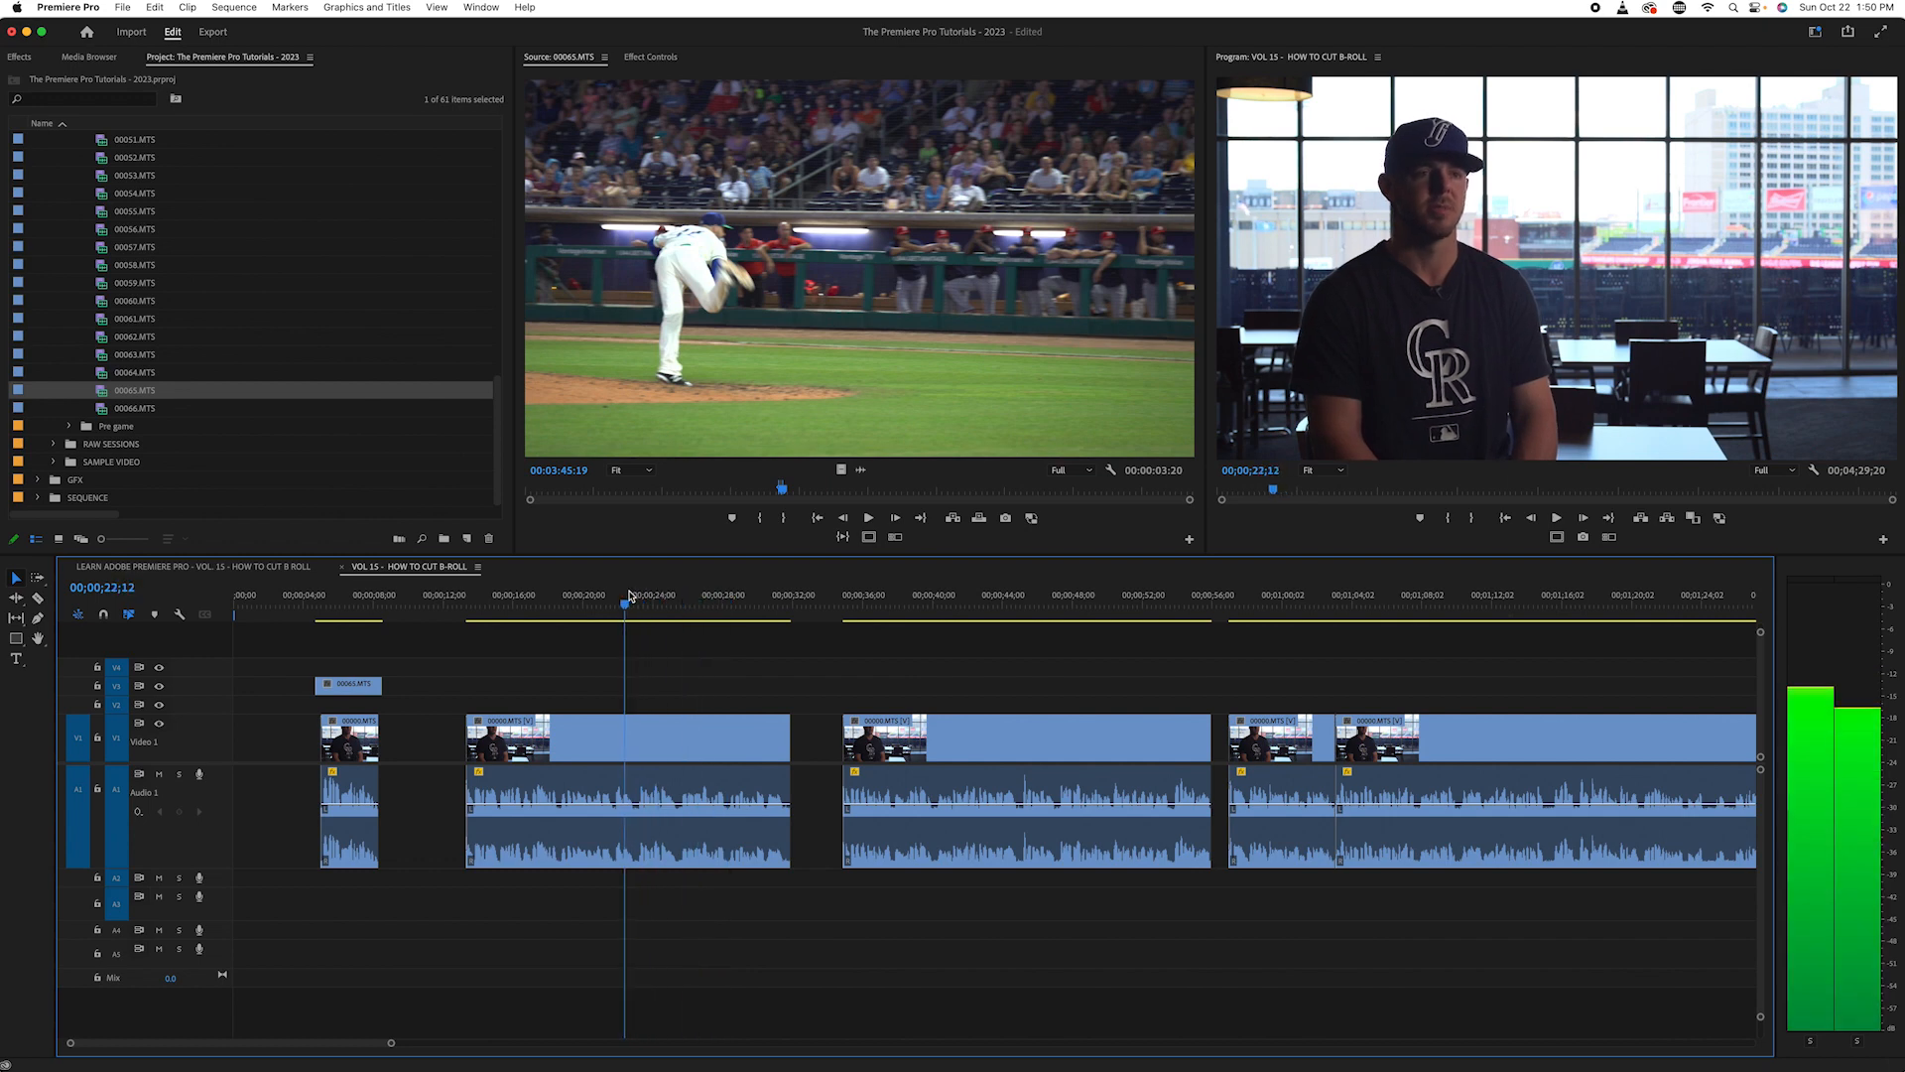
{"action": "left_click_drag", "start_coordinate": [641, 593], "coordinate": [635, 594]}
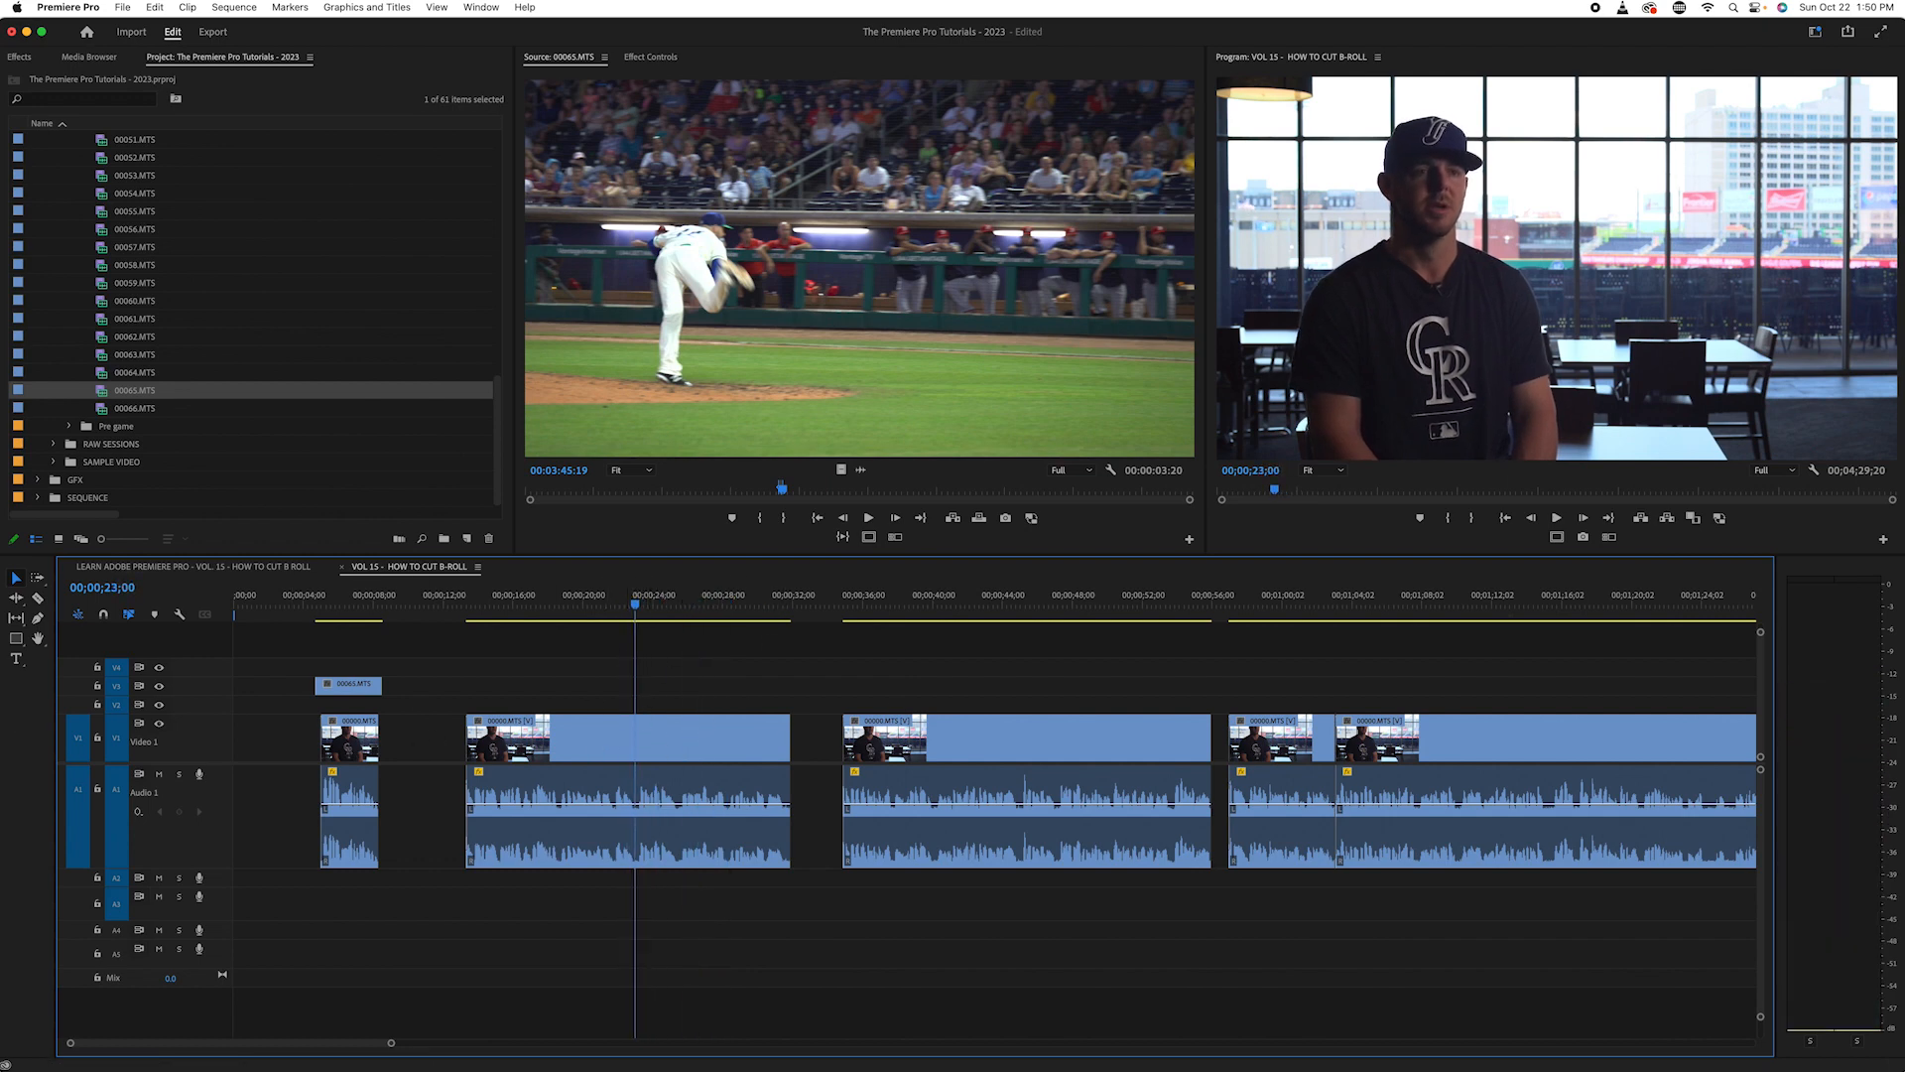
{"action": "key", "text": "c"}
{"action": "left_click", "coordinate": [621, 734]}
{"action": "left_click", "coordinate": [641, 741]}
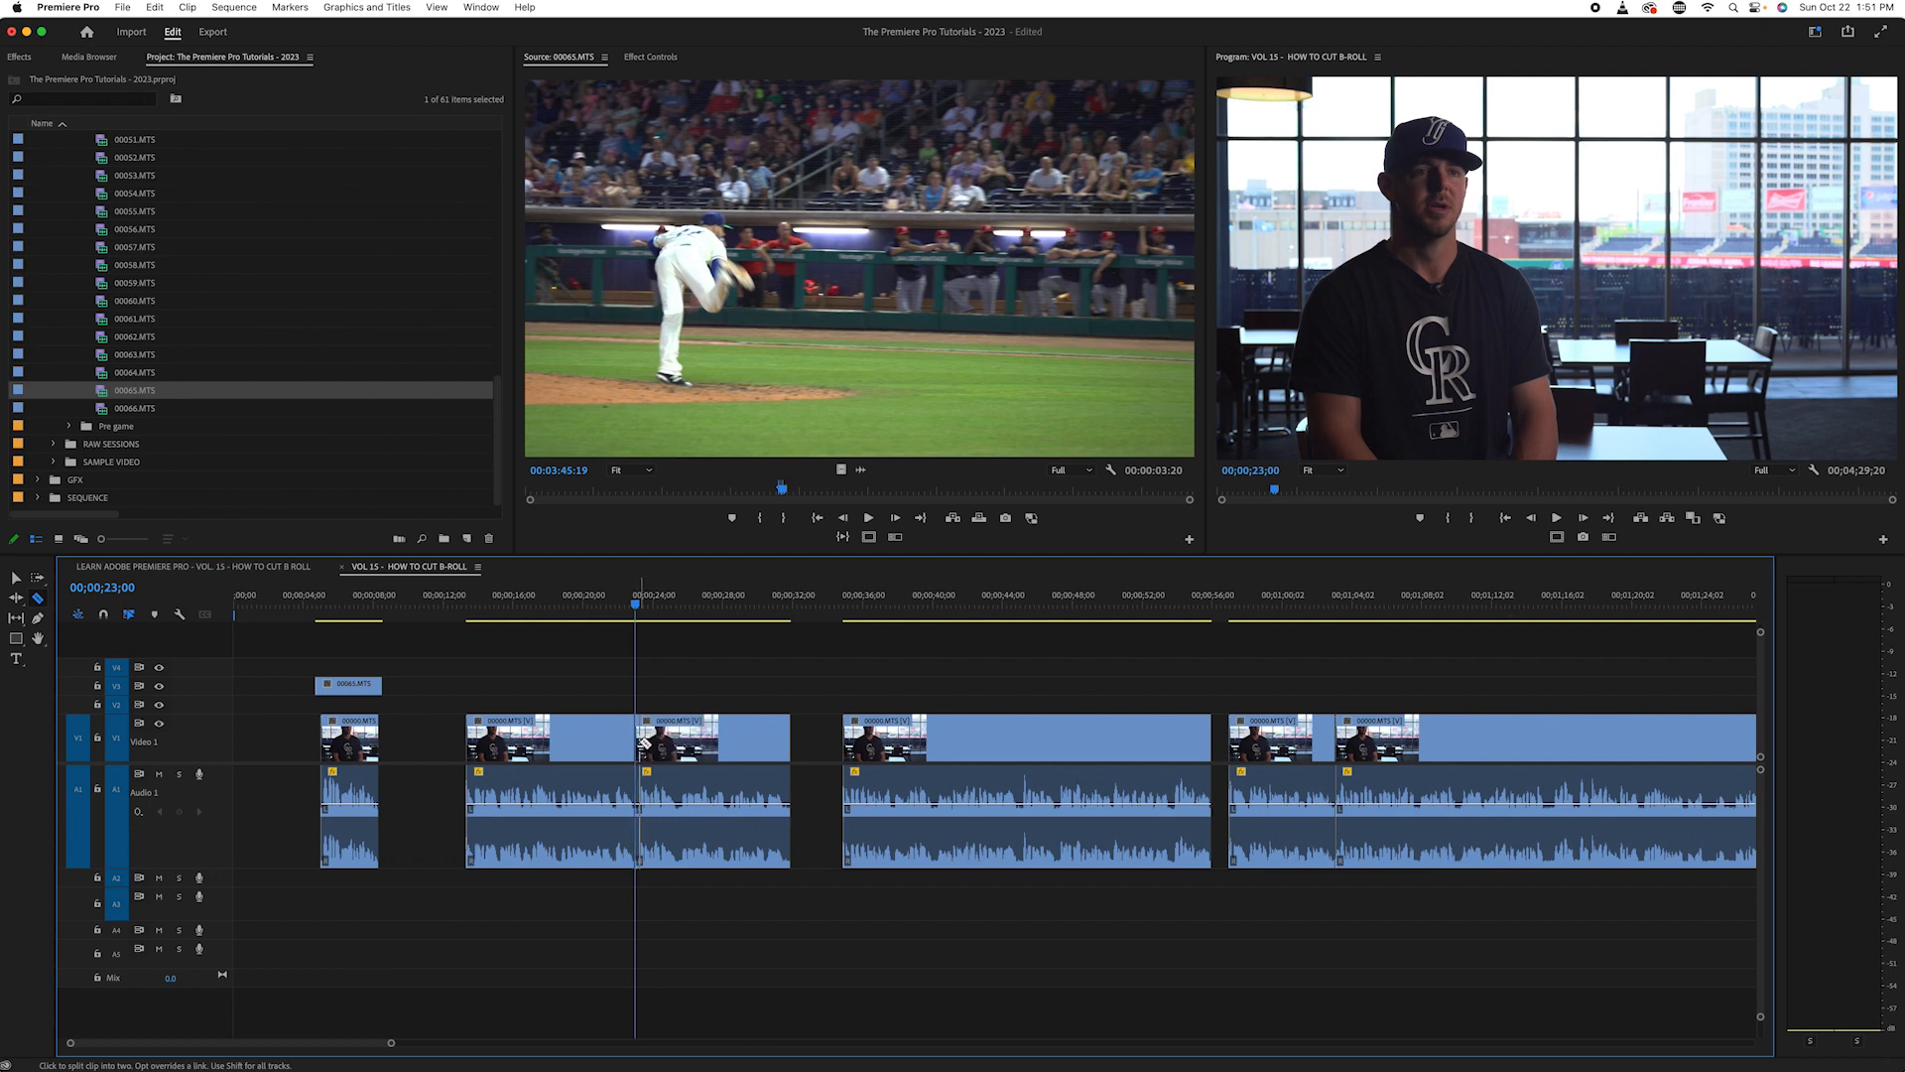
- Change the label colour of the first half of the split interview clip to Green
{"action": "key", "text": "v"}
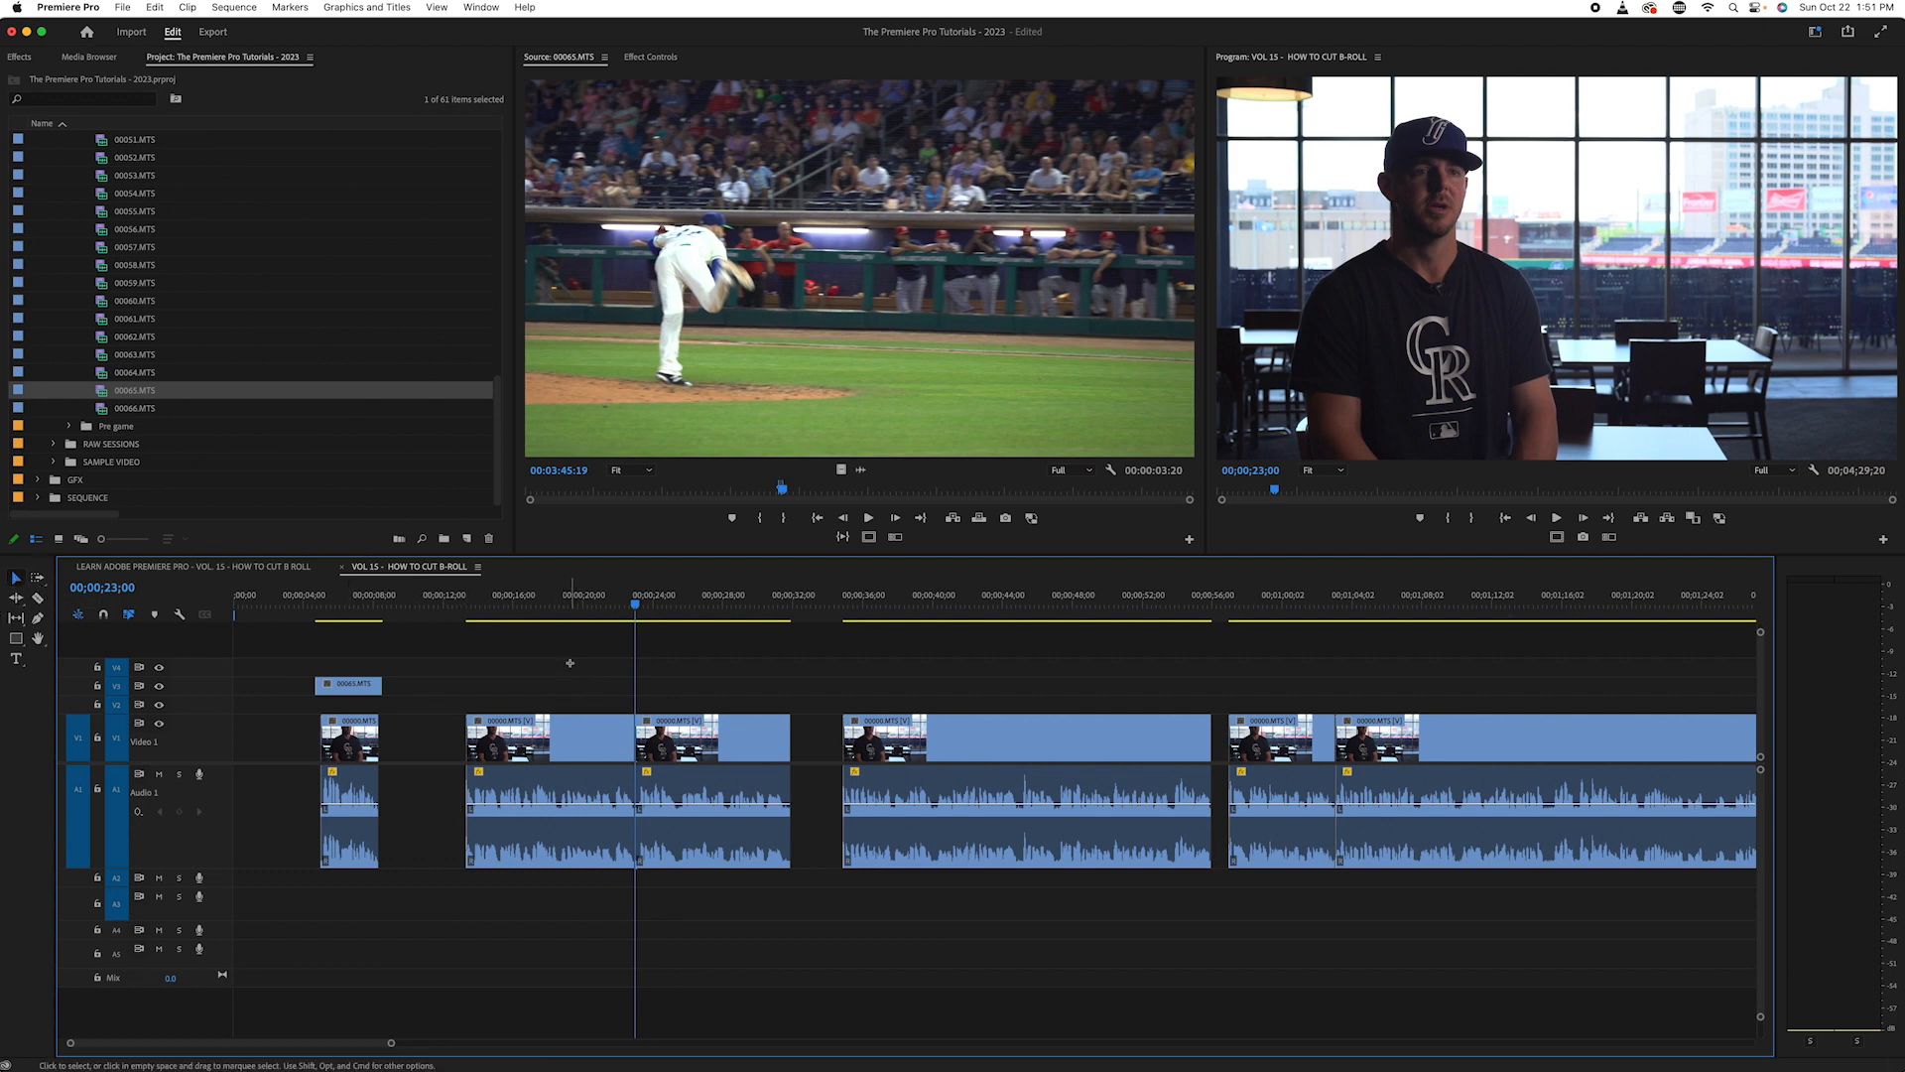
{"action": "left_click", "coordinate": [560, 738]}
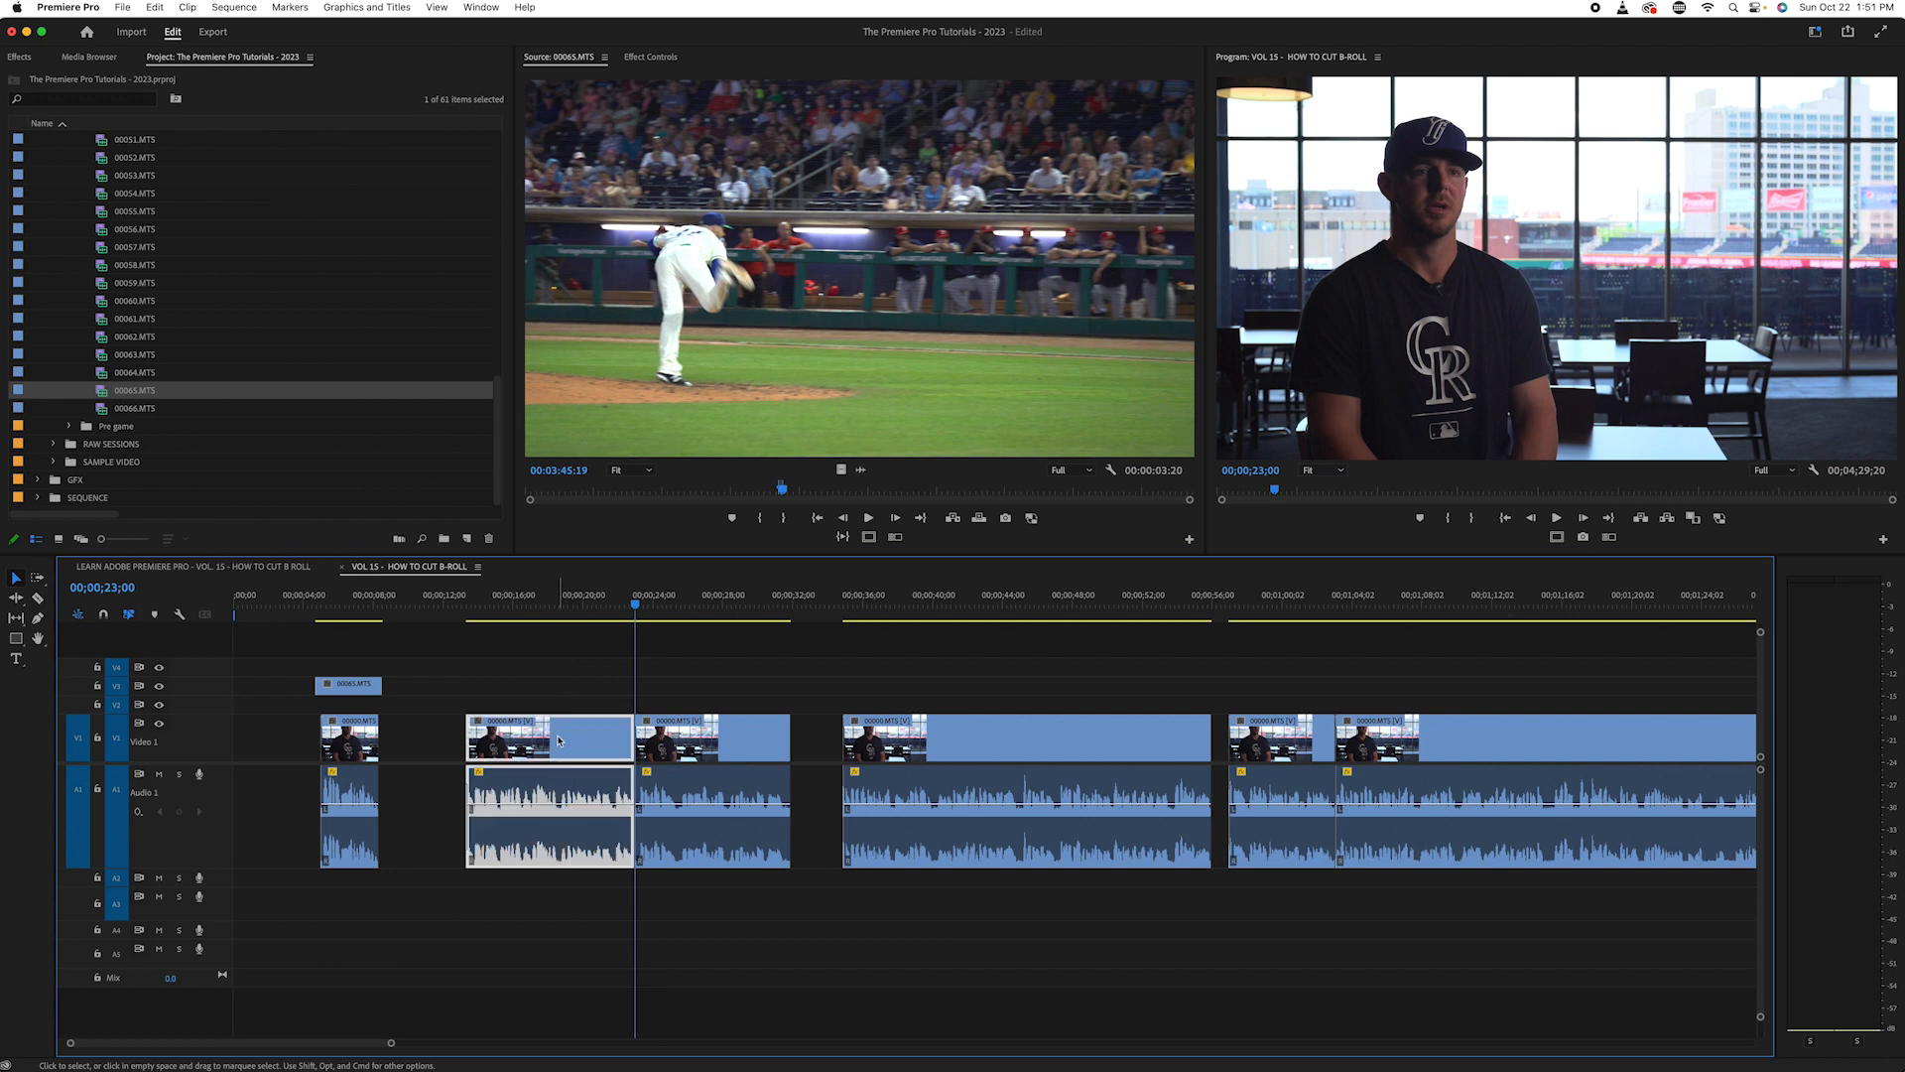
{"action": "right_click", "coordinate": [559, 739]}
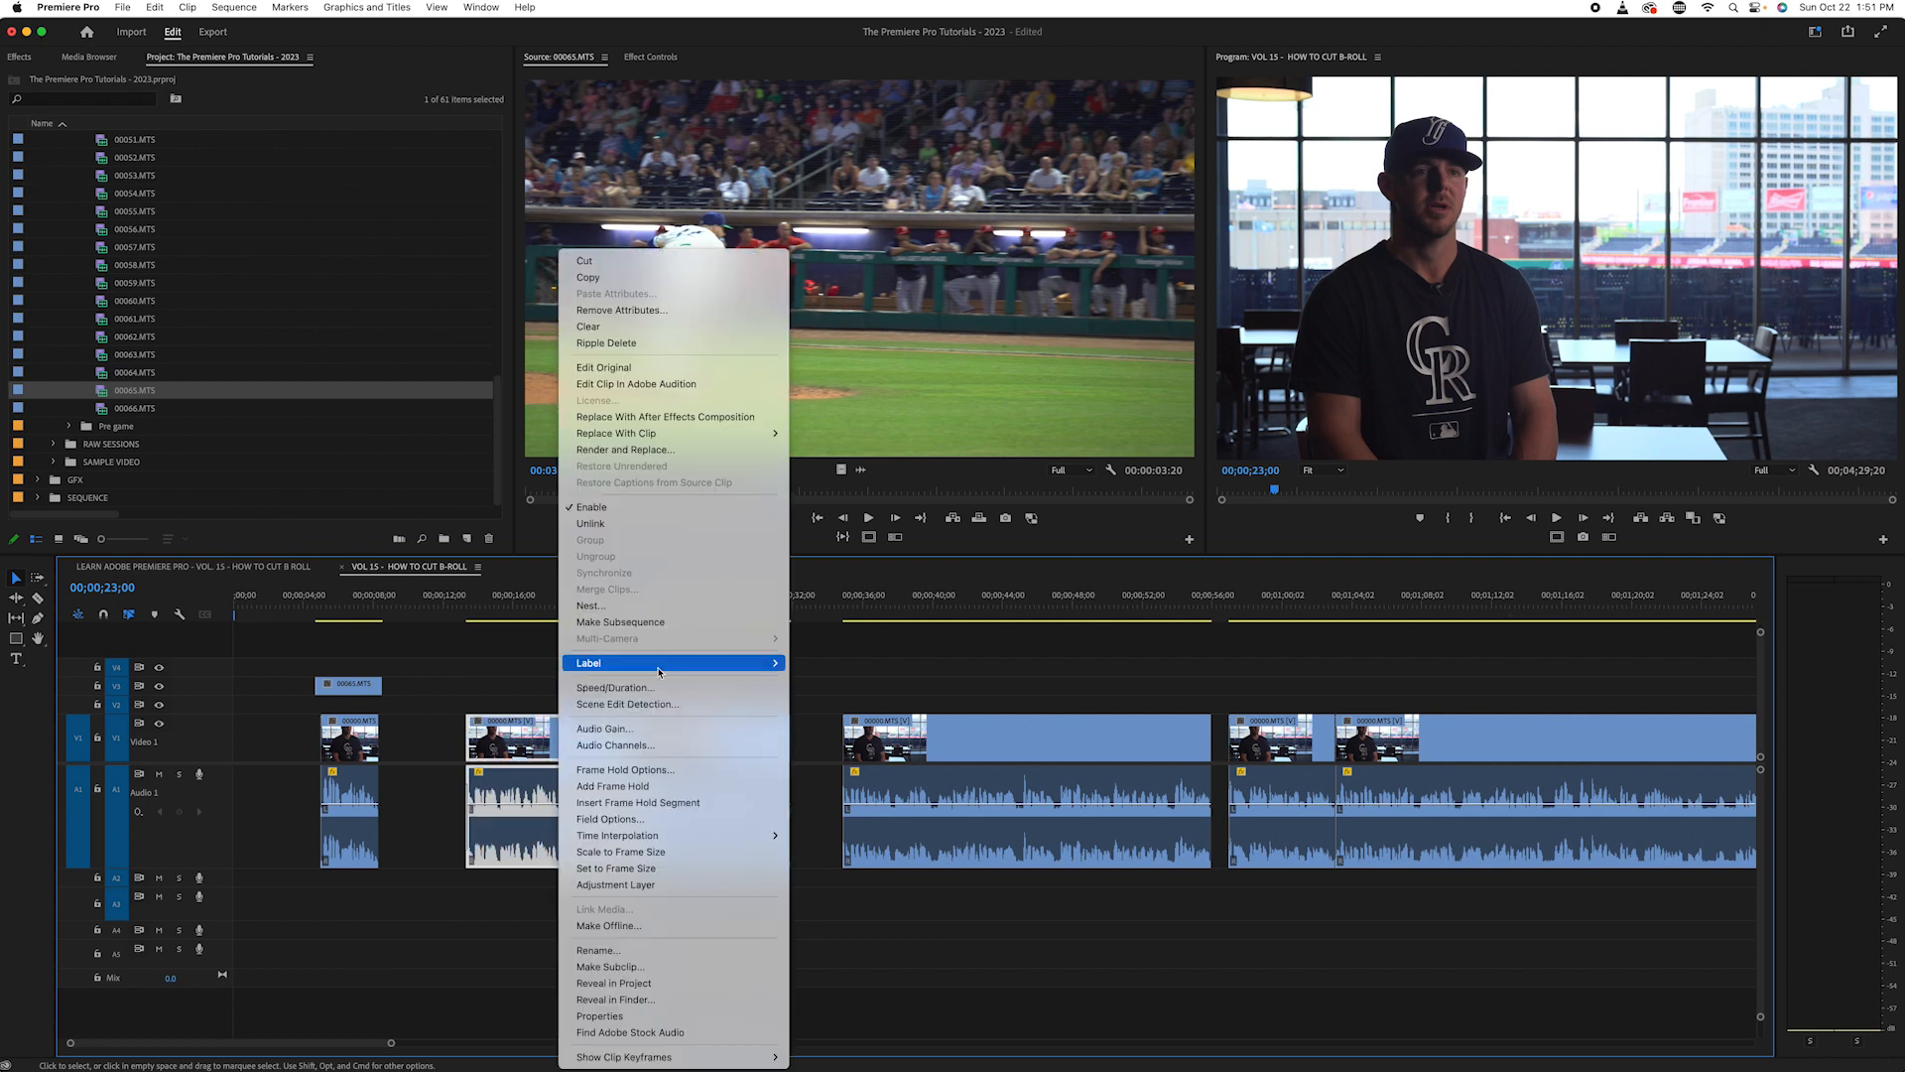
{"action": "mouse_move", "coordinate": [658, 672]}
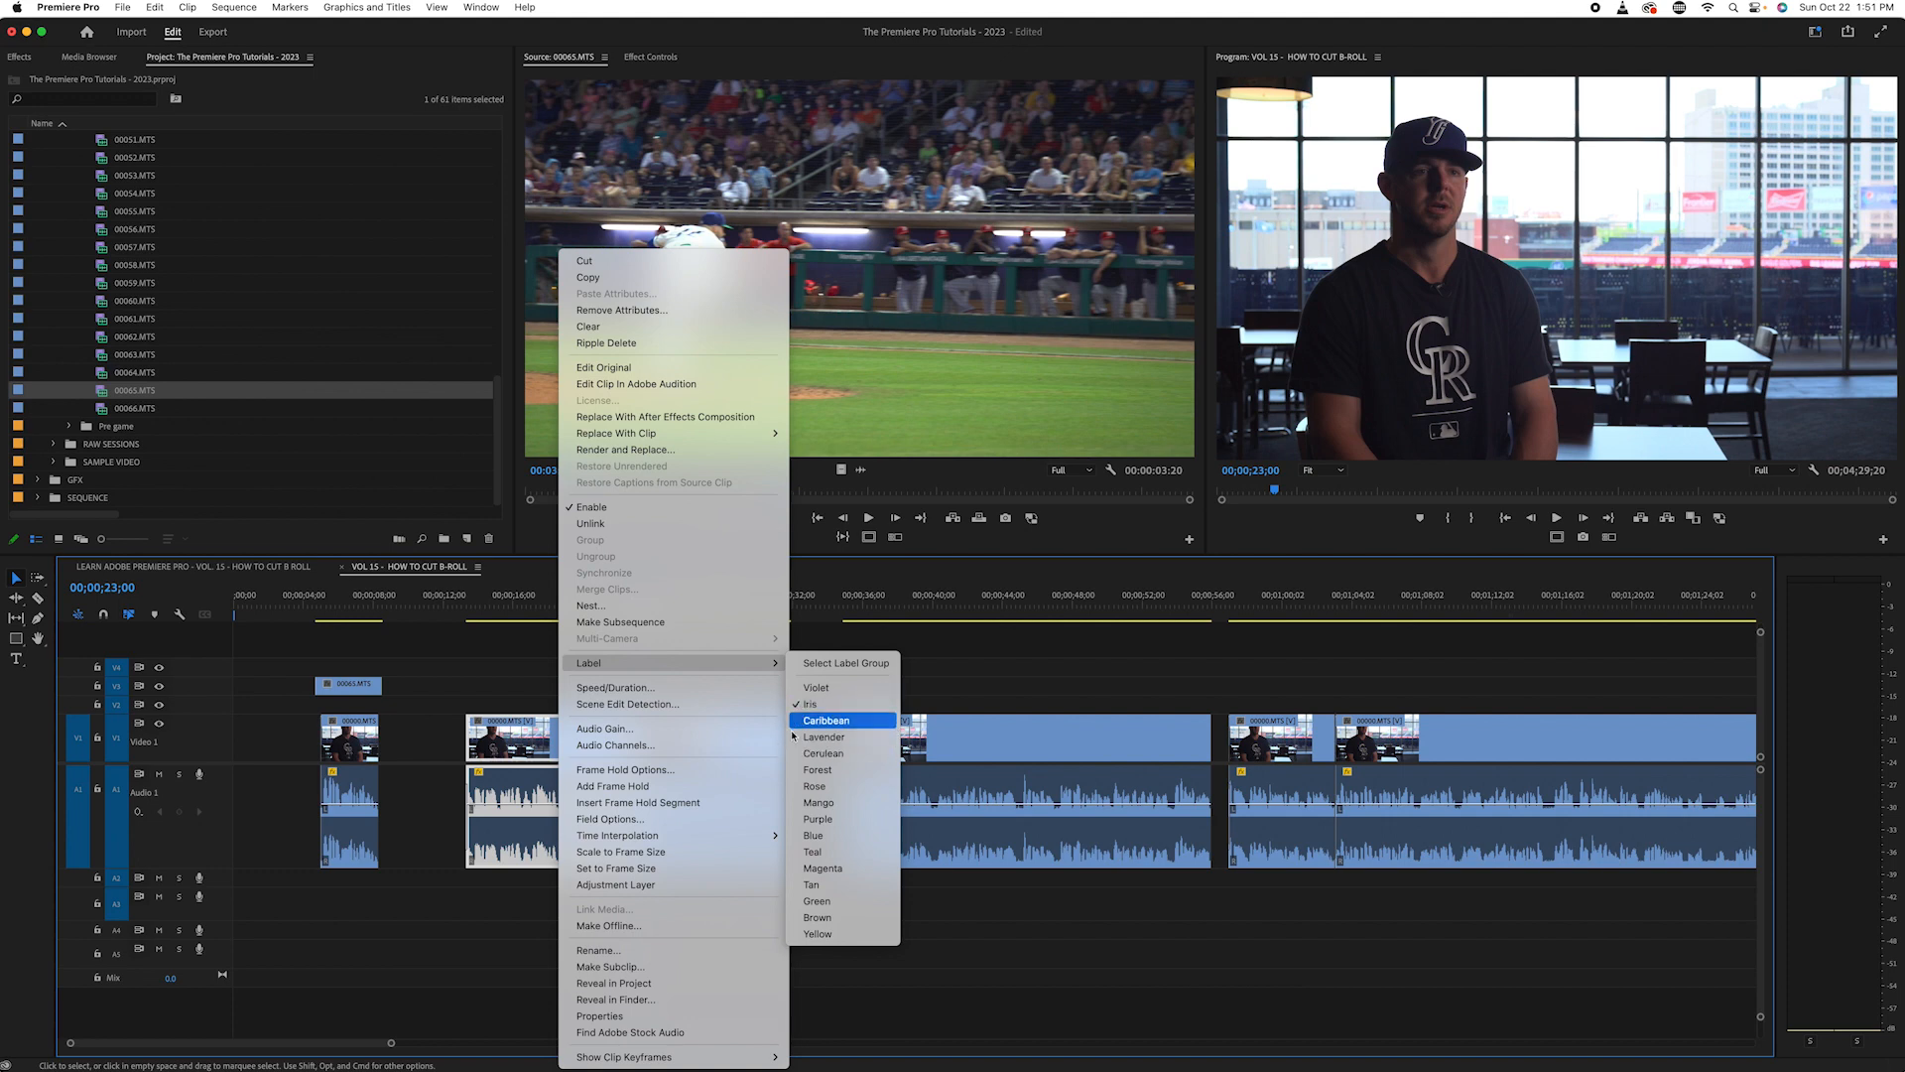
{"action": "left_click", "coordinate": [817, 901]}
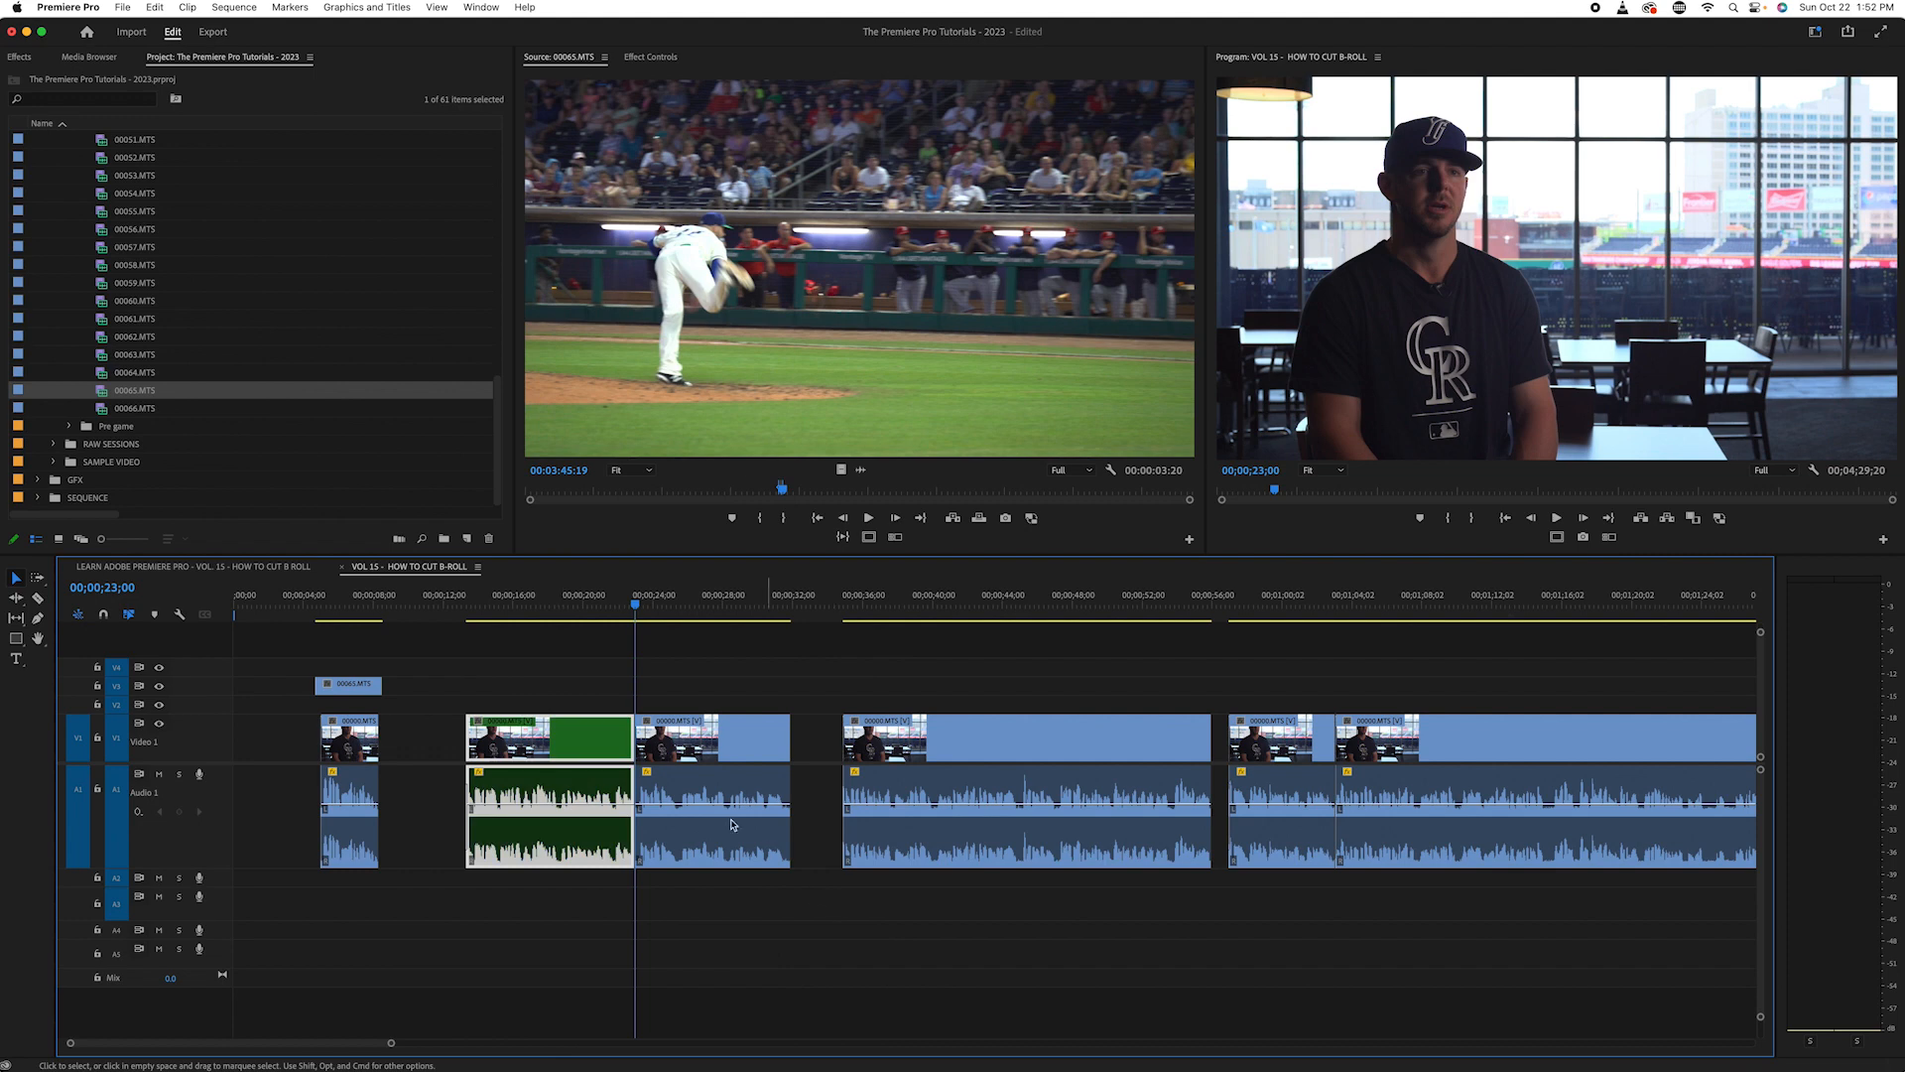
- Skim the remaining interview clips, then review the green-labelled interview section around 00;00;17;28 and select it
{"action": "left_click", "coordinate": [583, 608]}
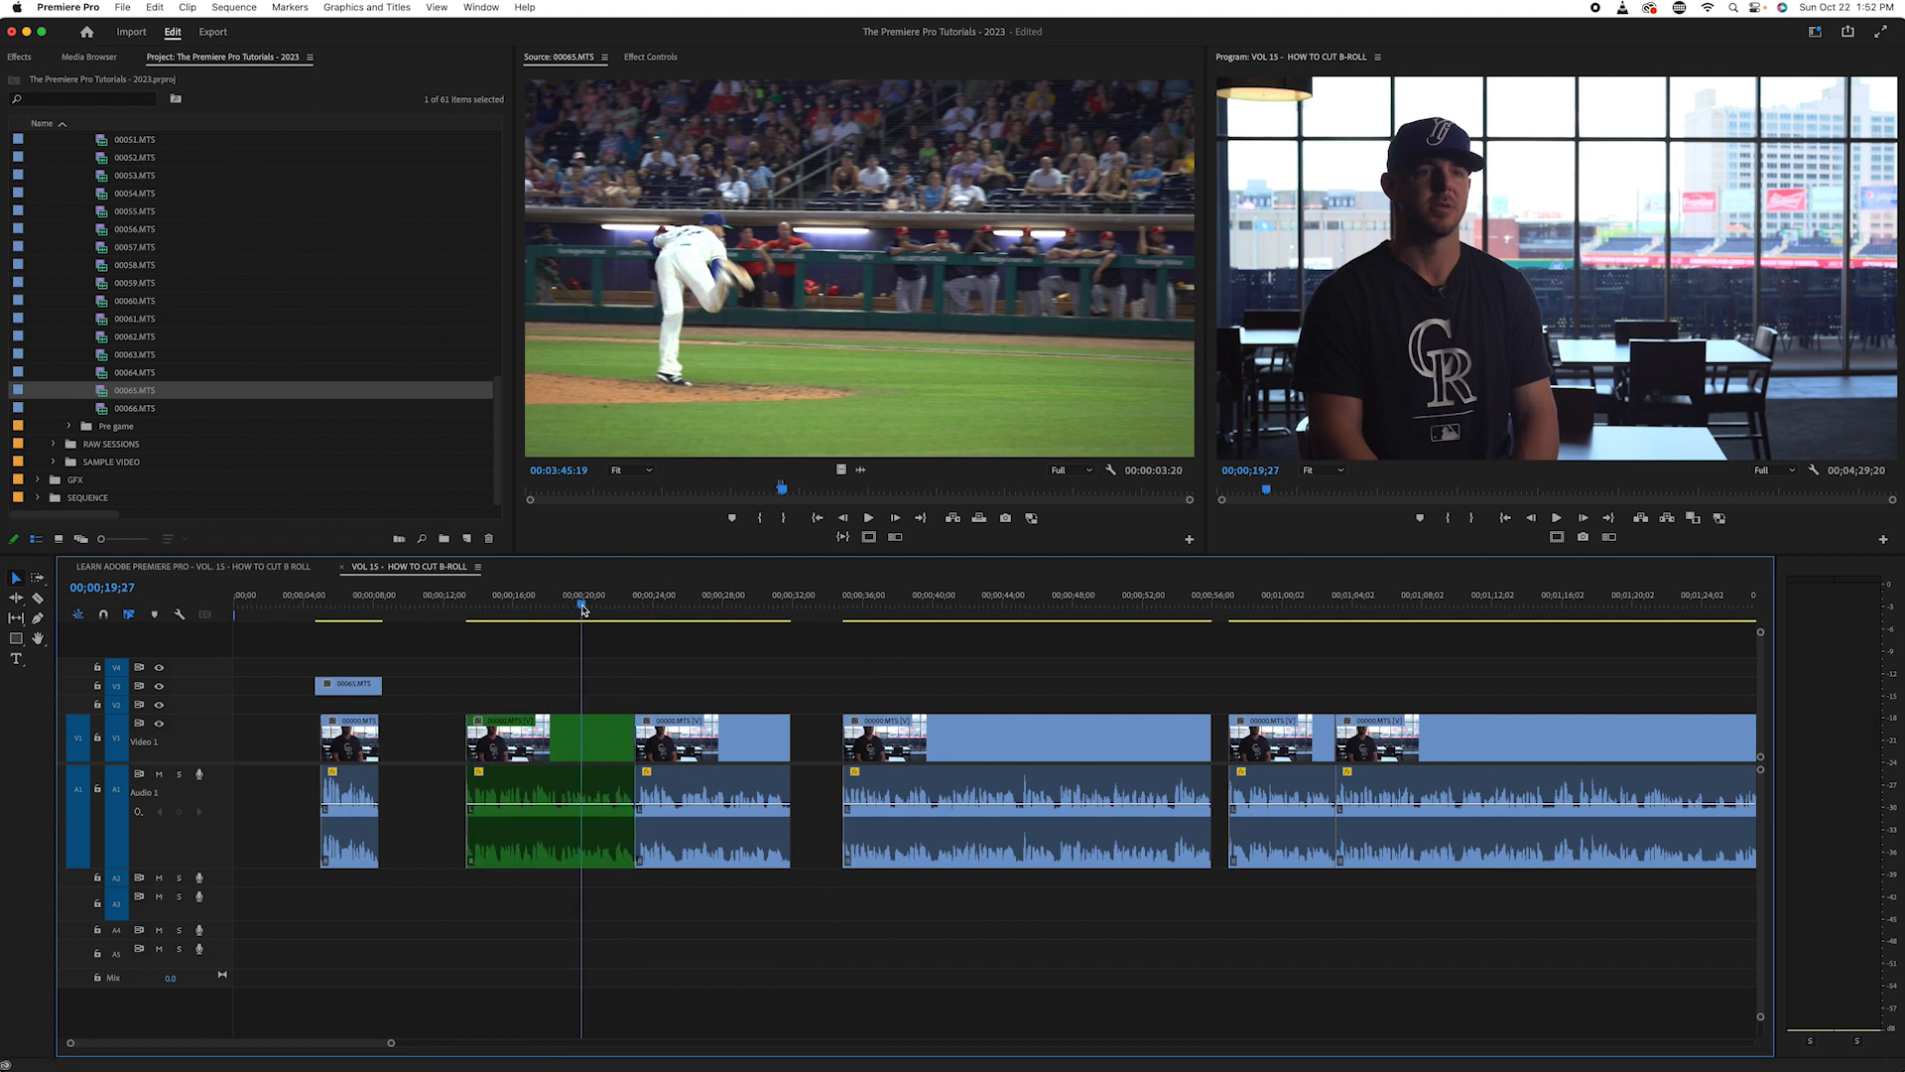
{"action": "key", "text": "minus"}
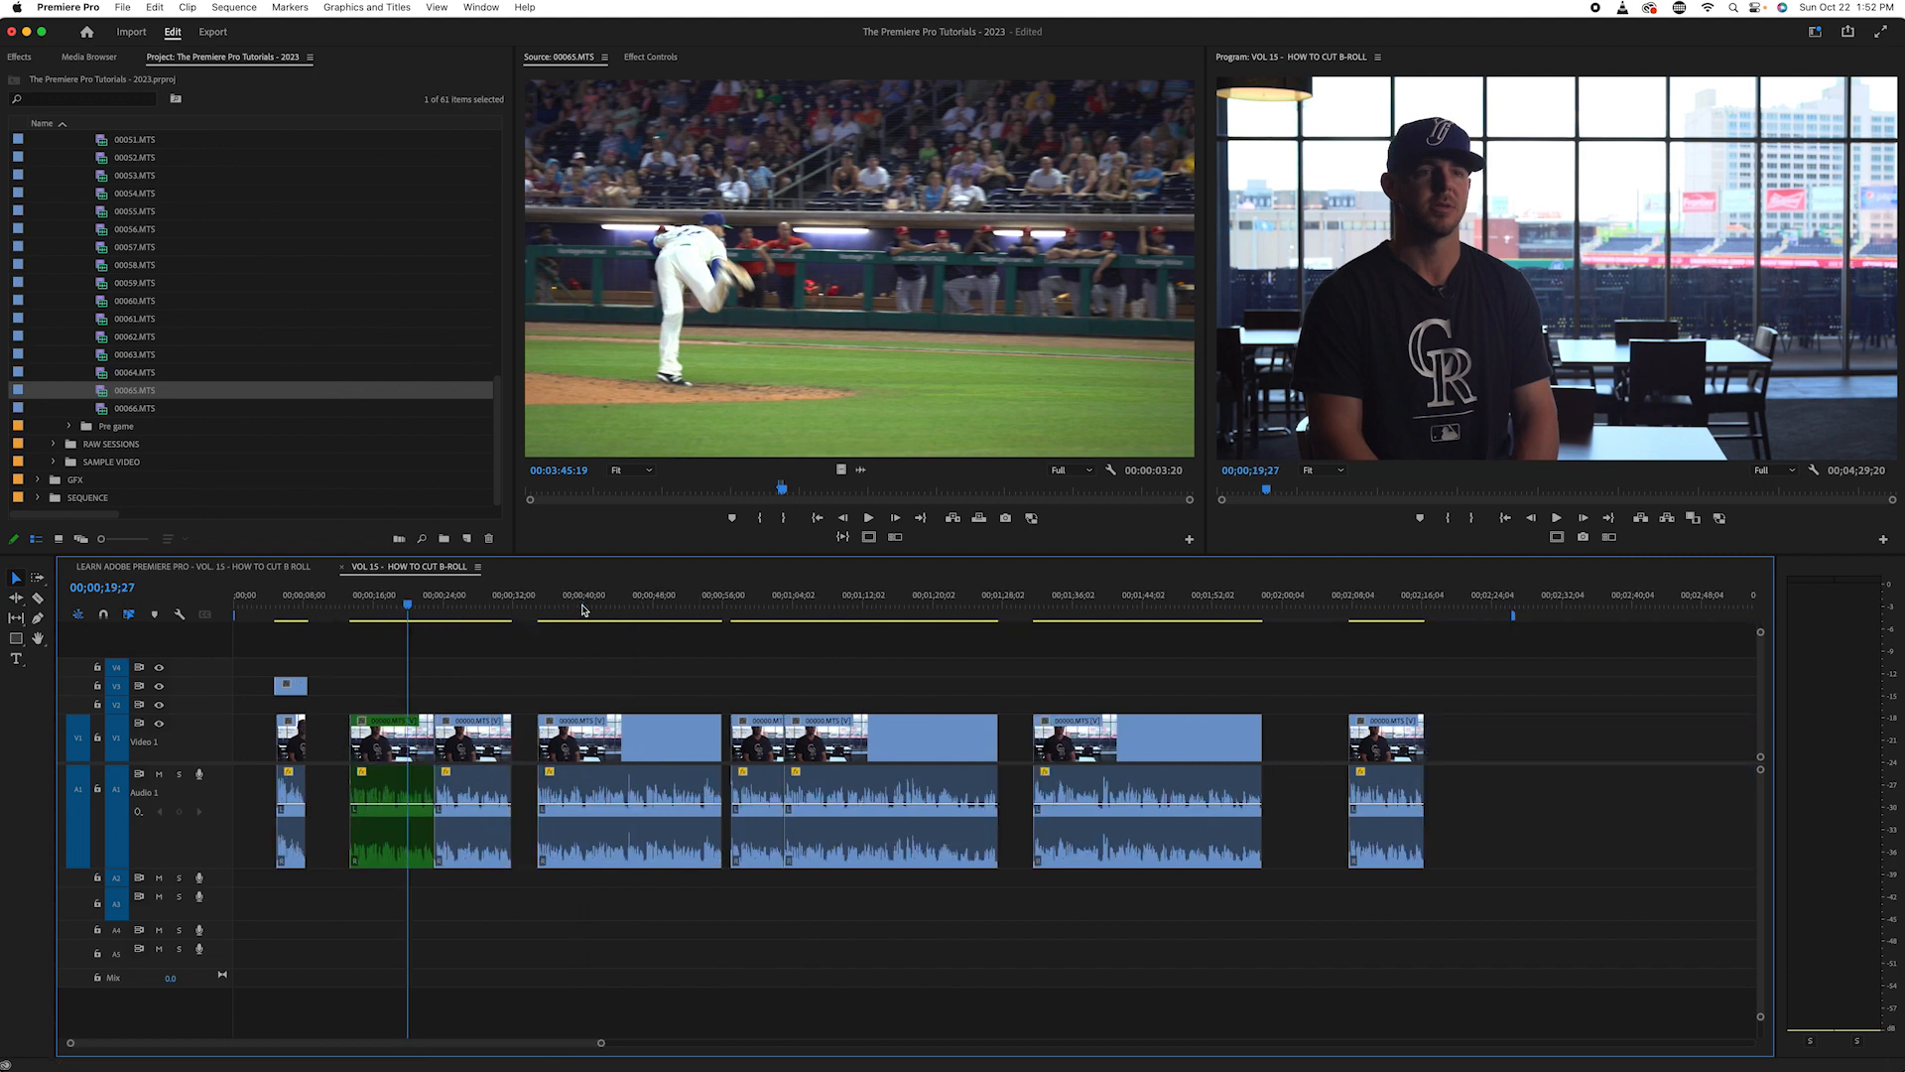
{"action": "key", "text": "minus"}
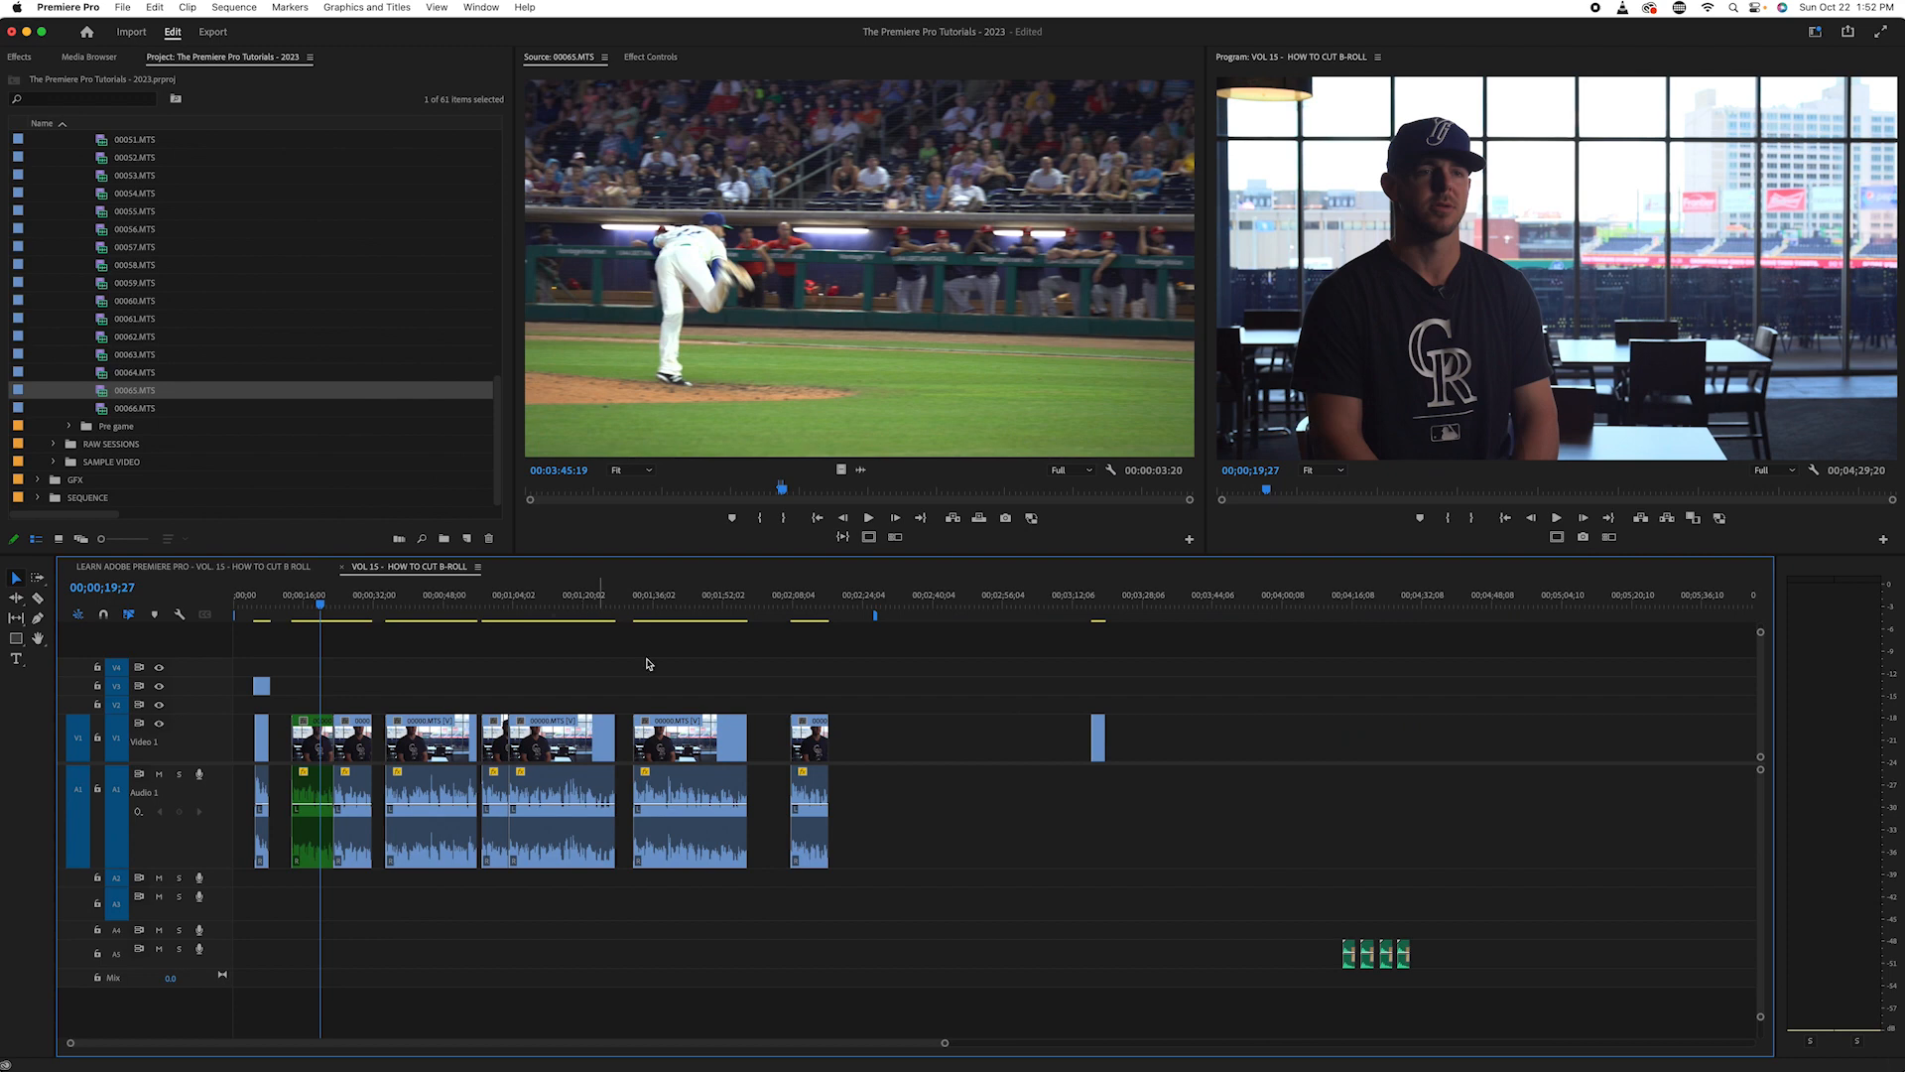
{"action": "left_click", "coordinate": [497, 616]}
{"action": "key", "text": "space"}
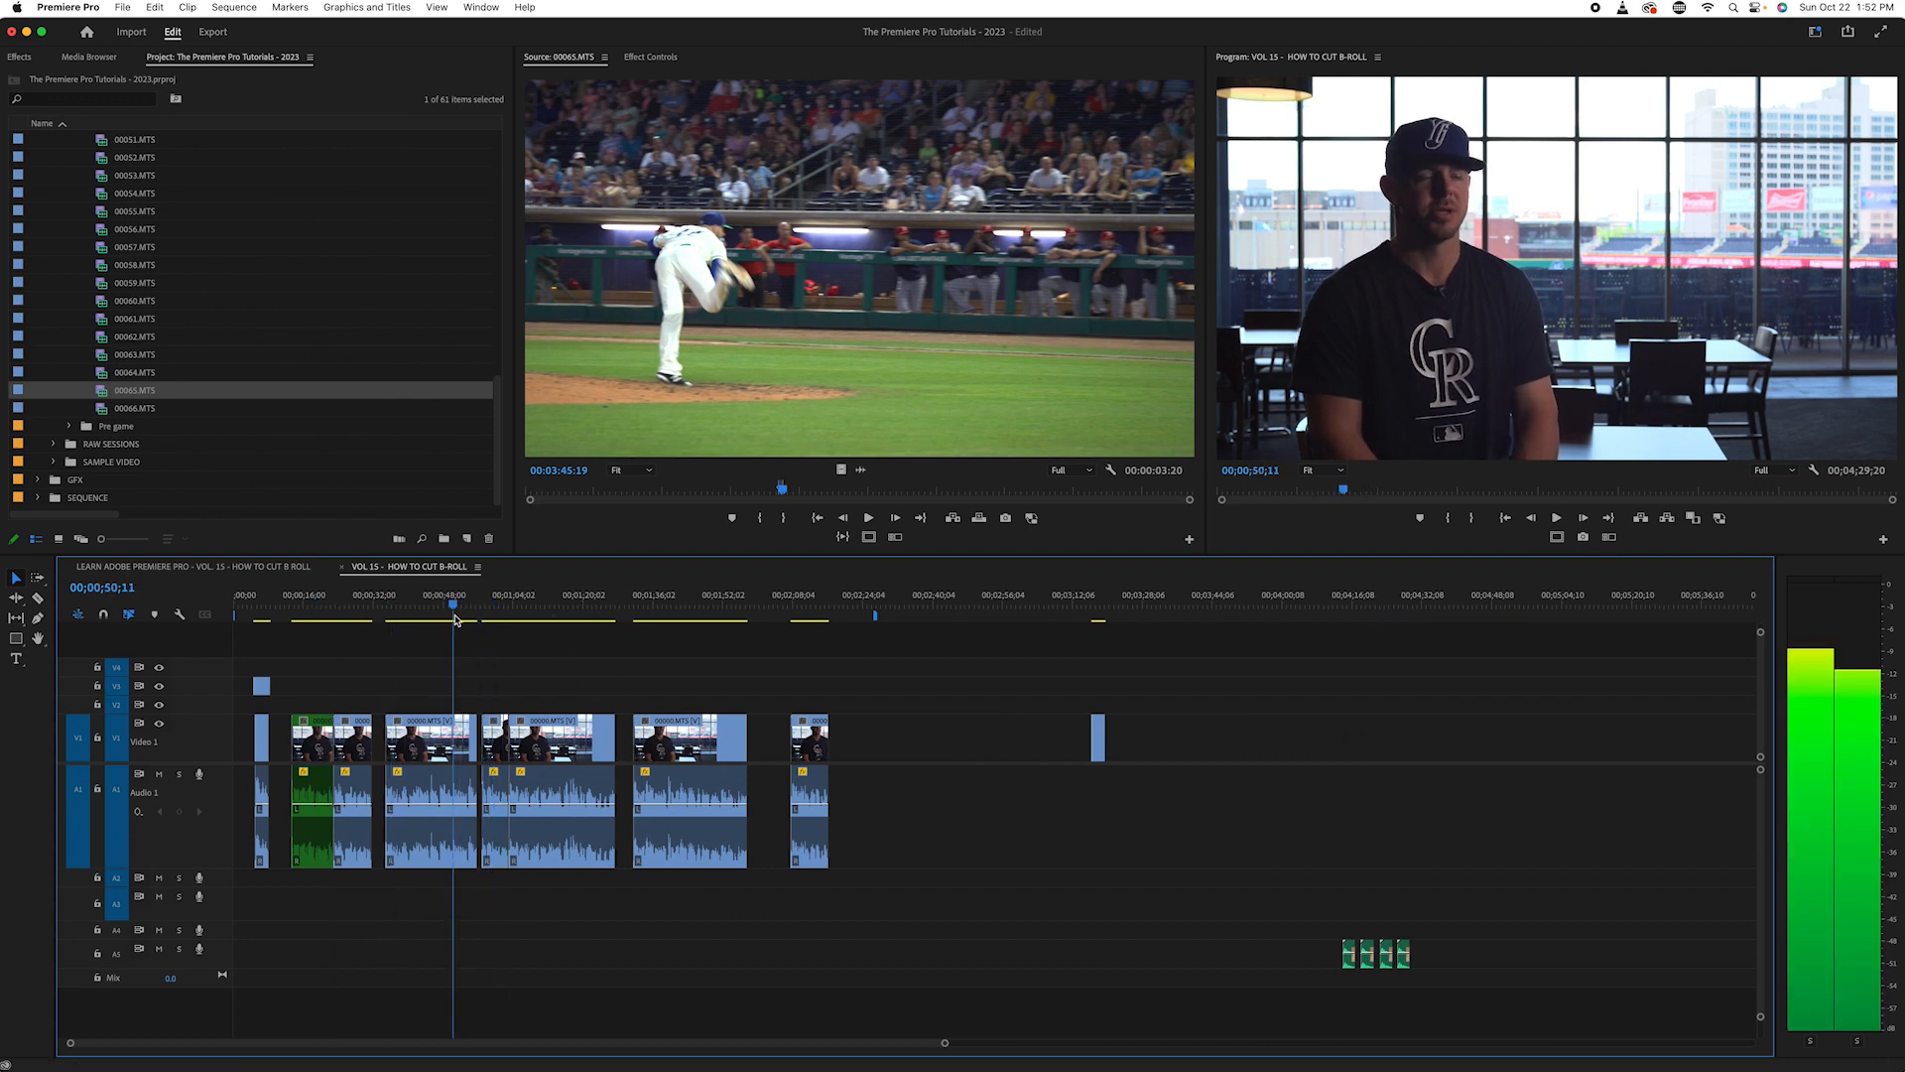
{"action": "left_click", "coordinate": [648, 613]}
{"action": "left_click", "coordinate": [660, 615]}
{"action": "left_click_drag", "start_coordinate": [639, 622], "coordinate": [374, 727]}
{"action": "left_click_drag", "start_coordinate": [360, 608], "coordinate": [485, 622]}
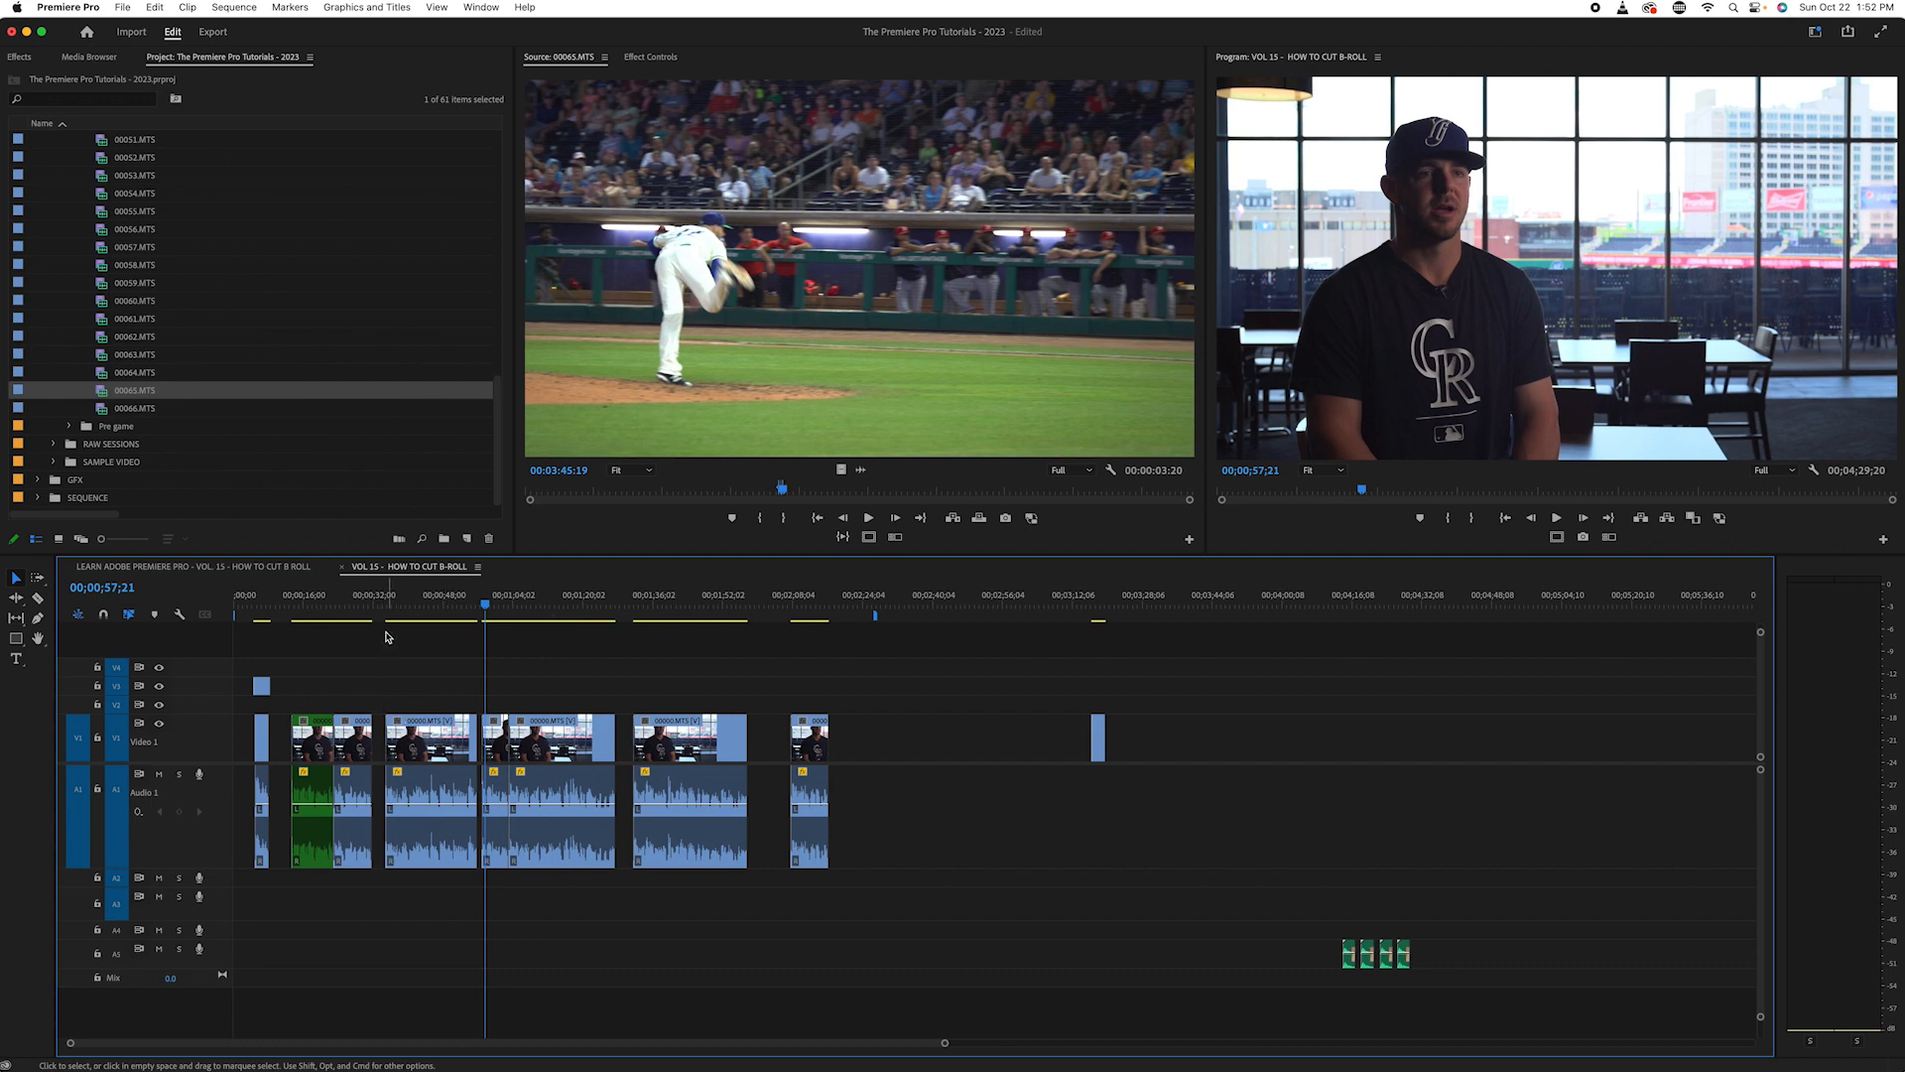
{"action": "left_click_drag", "start_coordinate": [501, 606], "coordinate": [378, 608]}
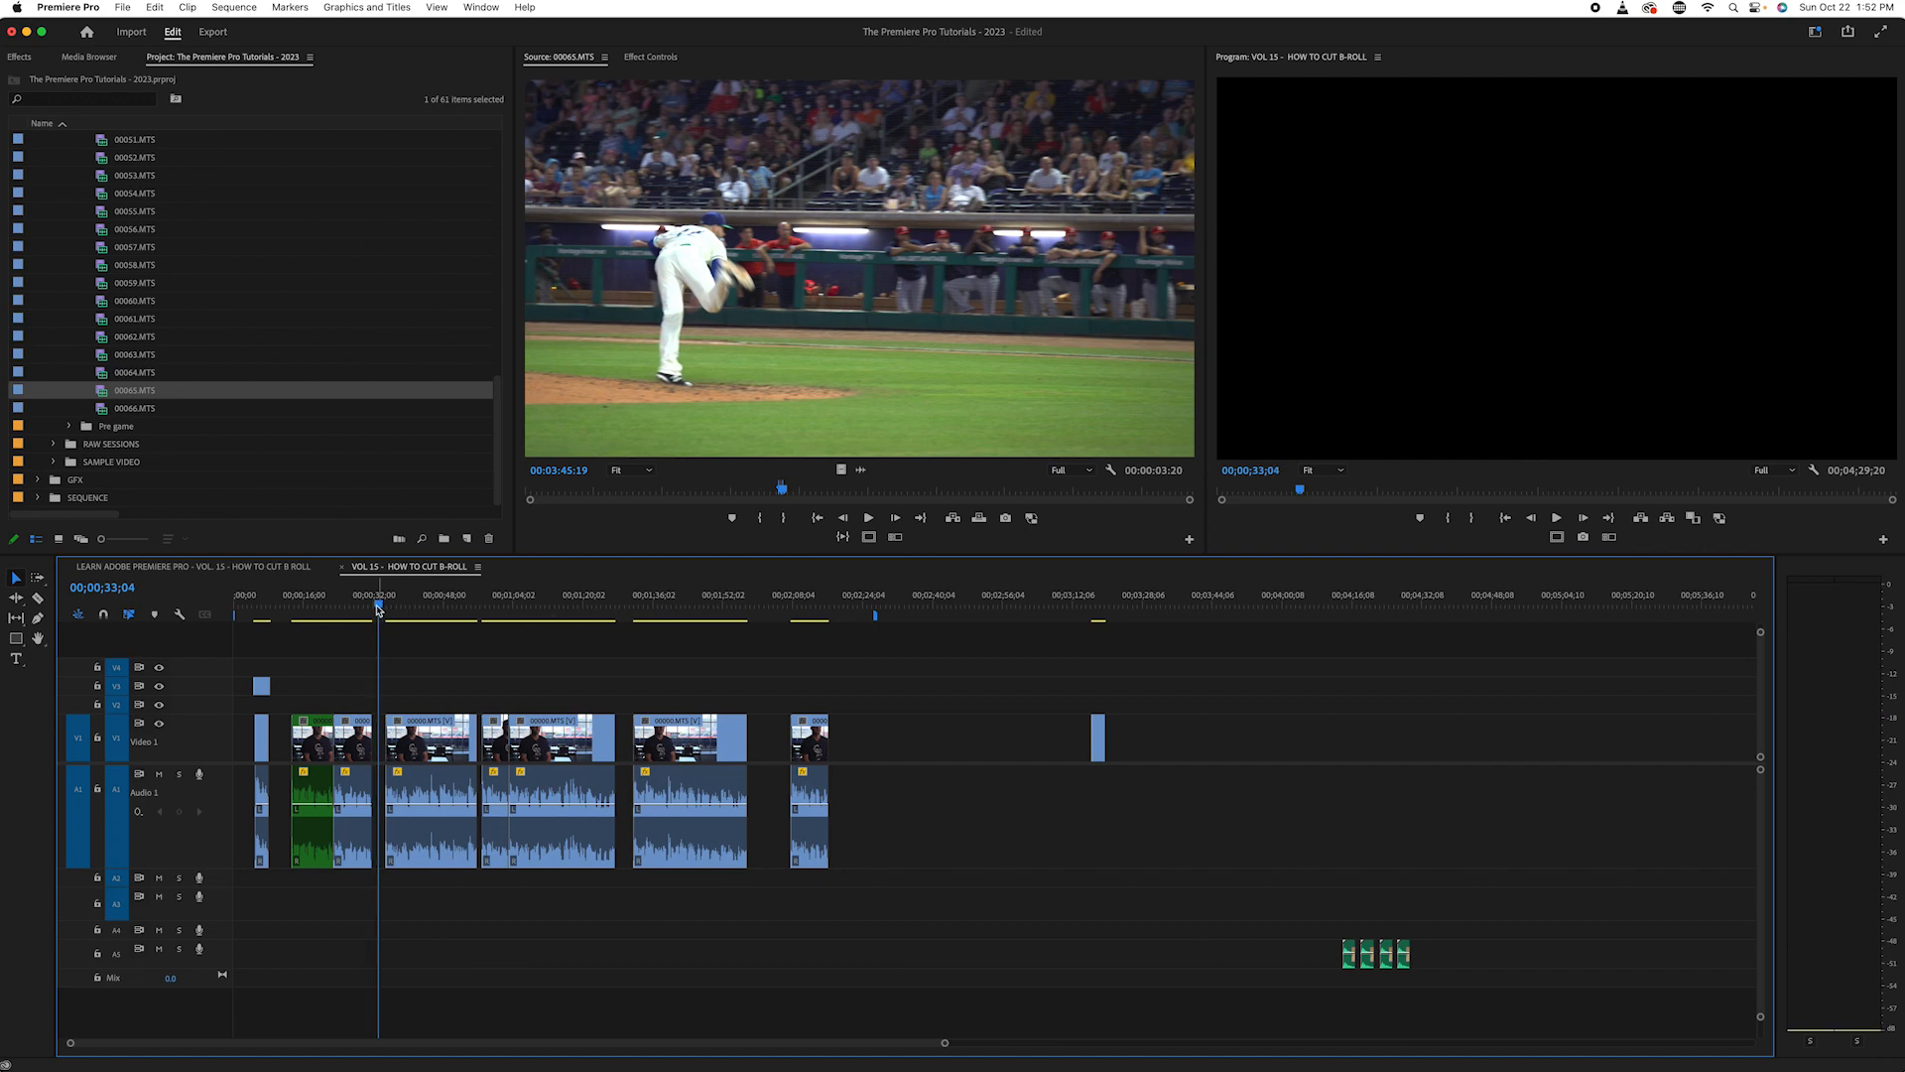
{"action": "left_click_drag", "start_coordinate": [378, 608], "coordinate": [308, 680]}
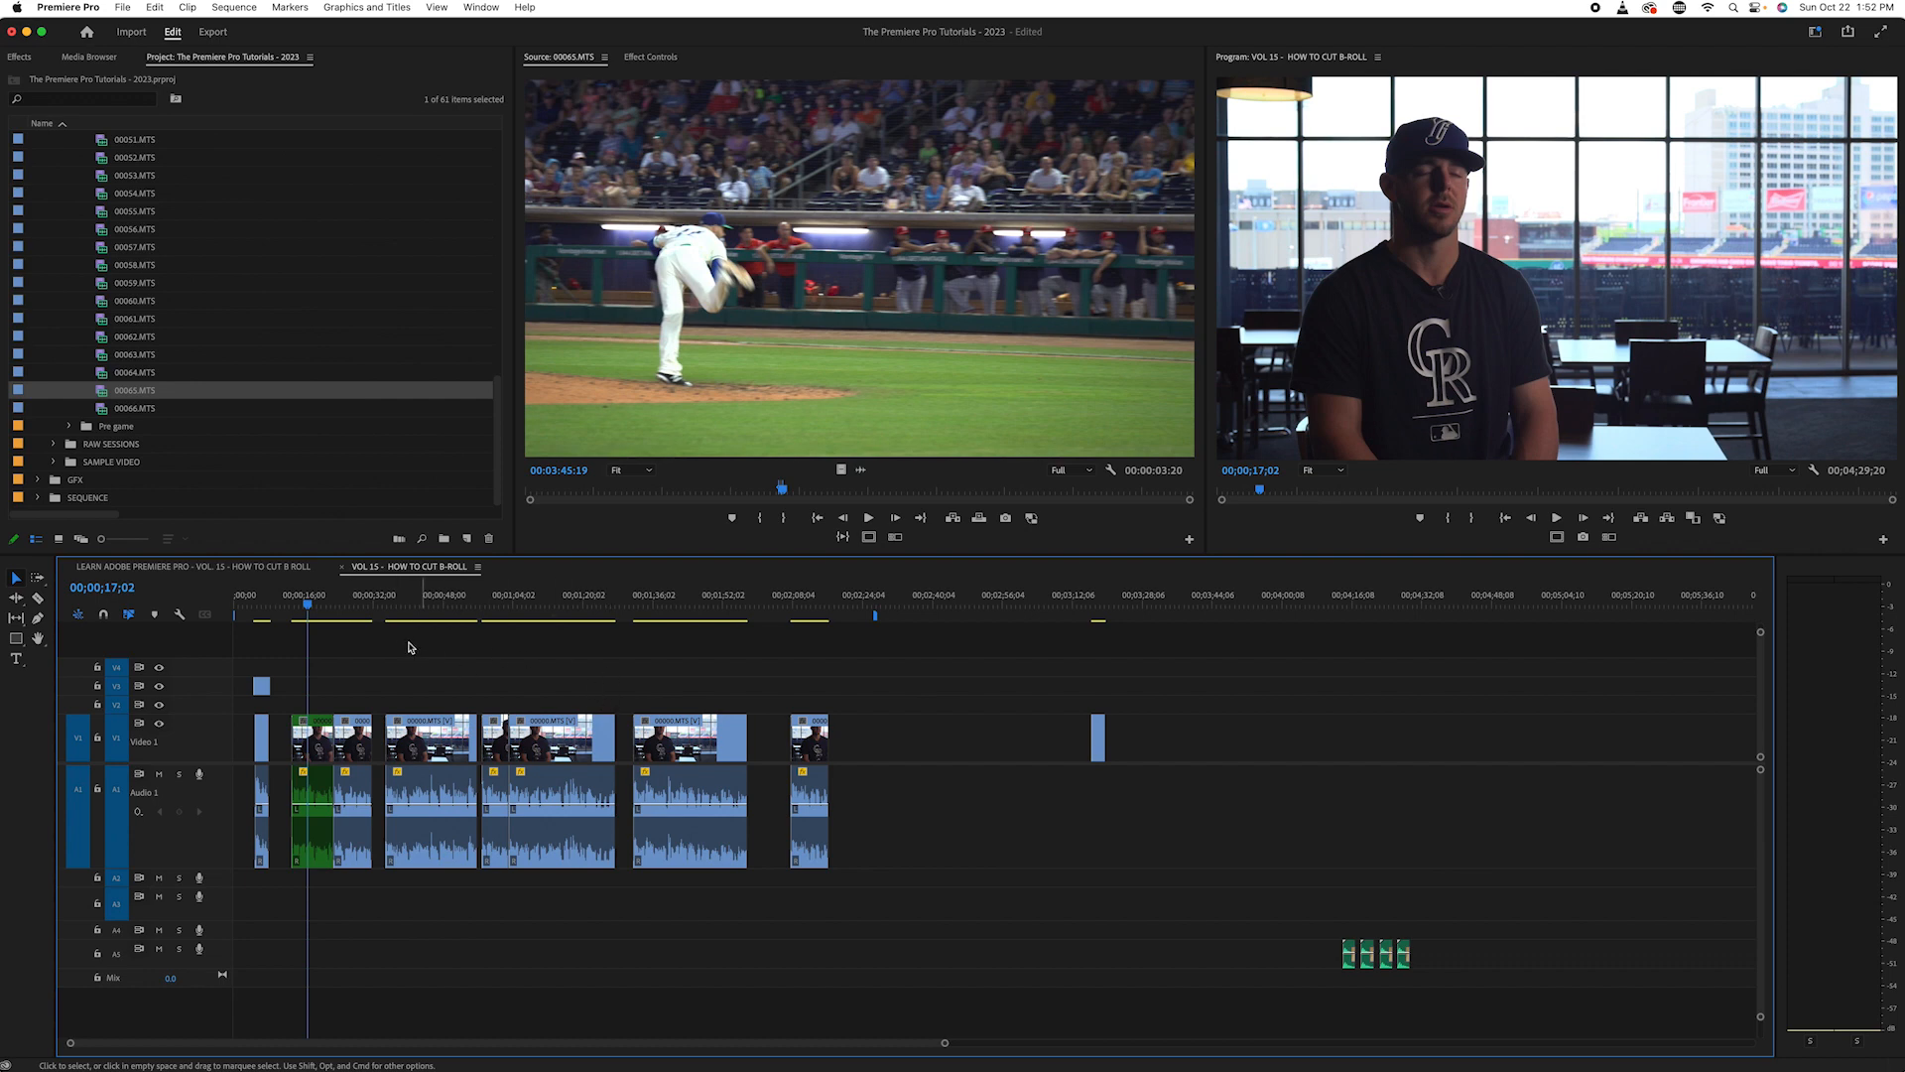
{"action": "key", "text": "space"}
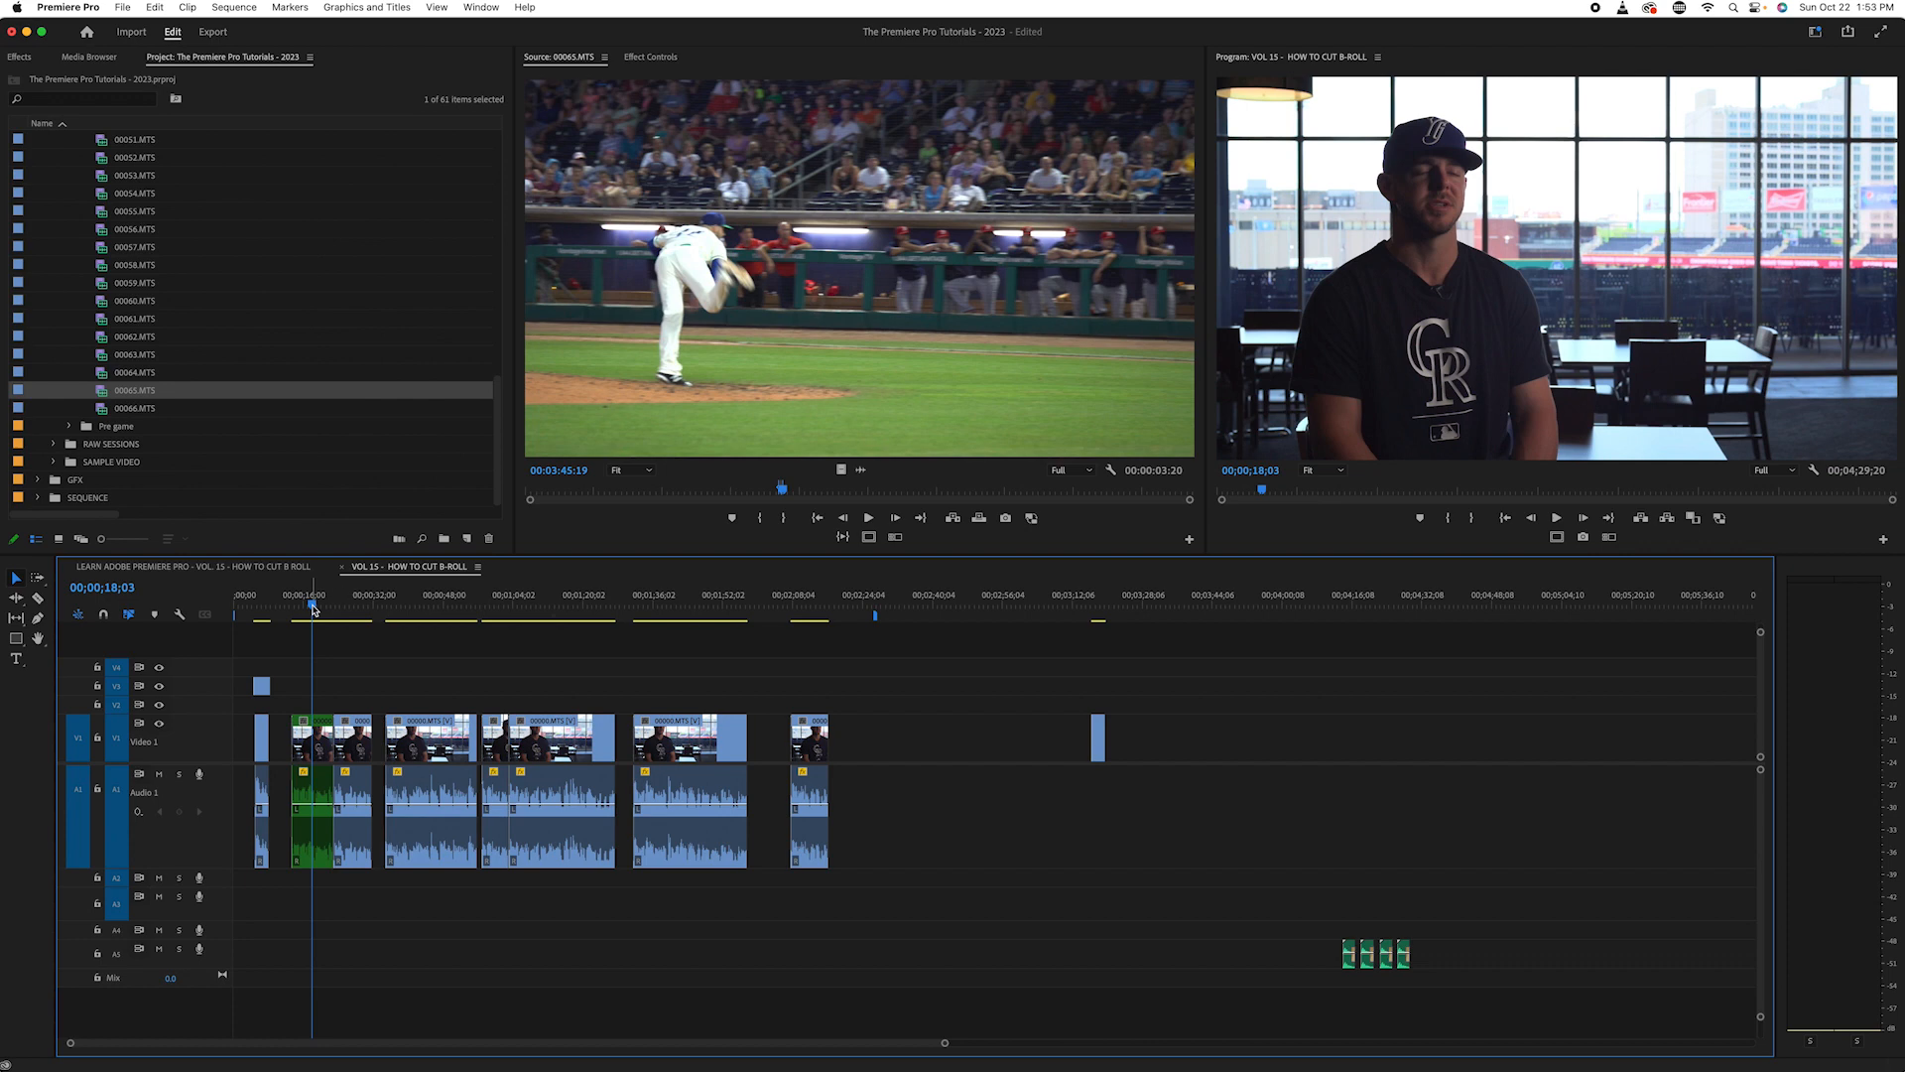
{"action": "left_click_drag", "start_coordinate": [315, 604], "coordinate": [311, 603]}
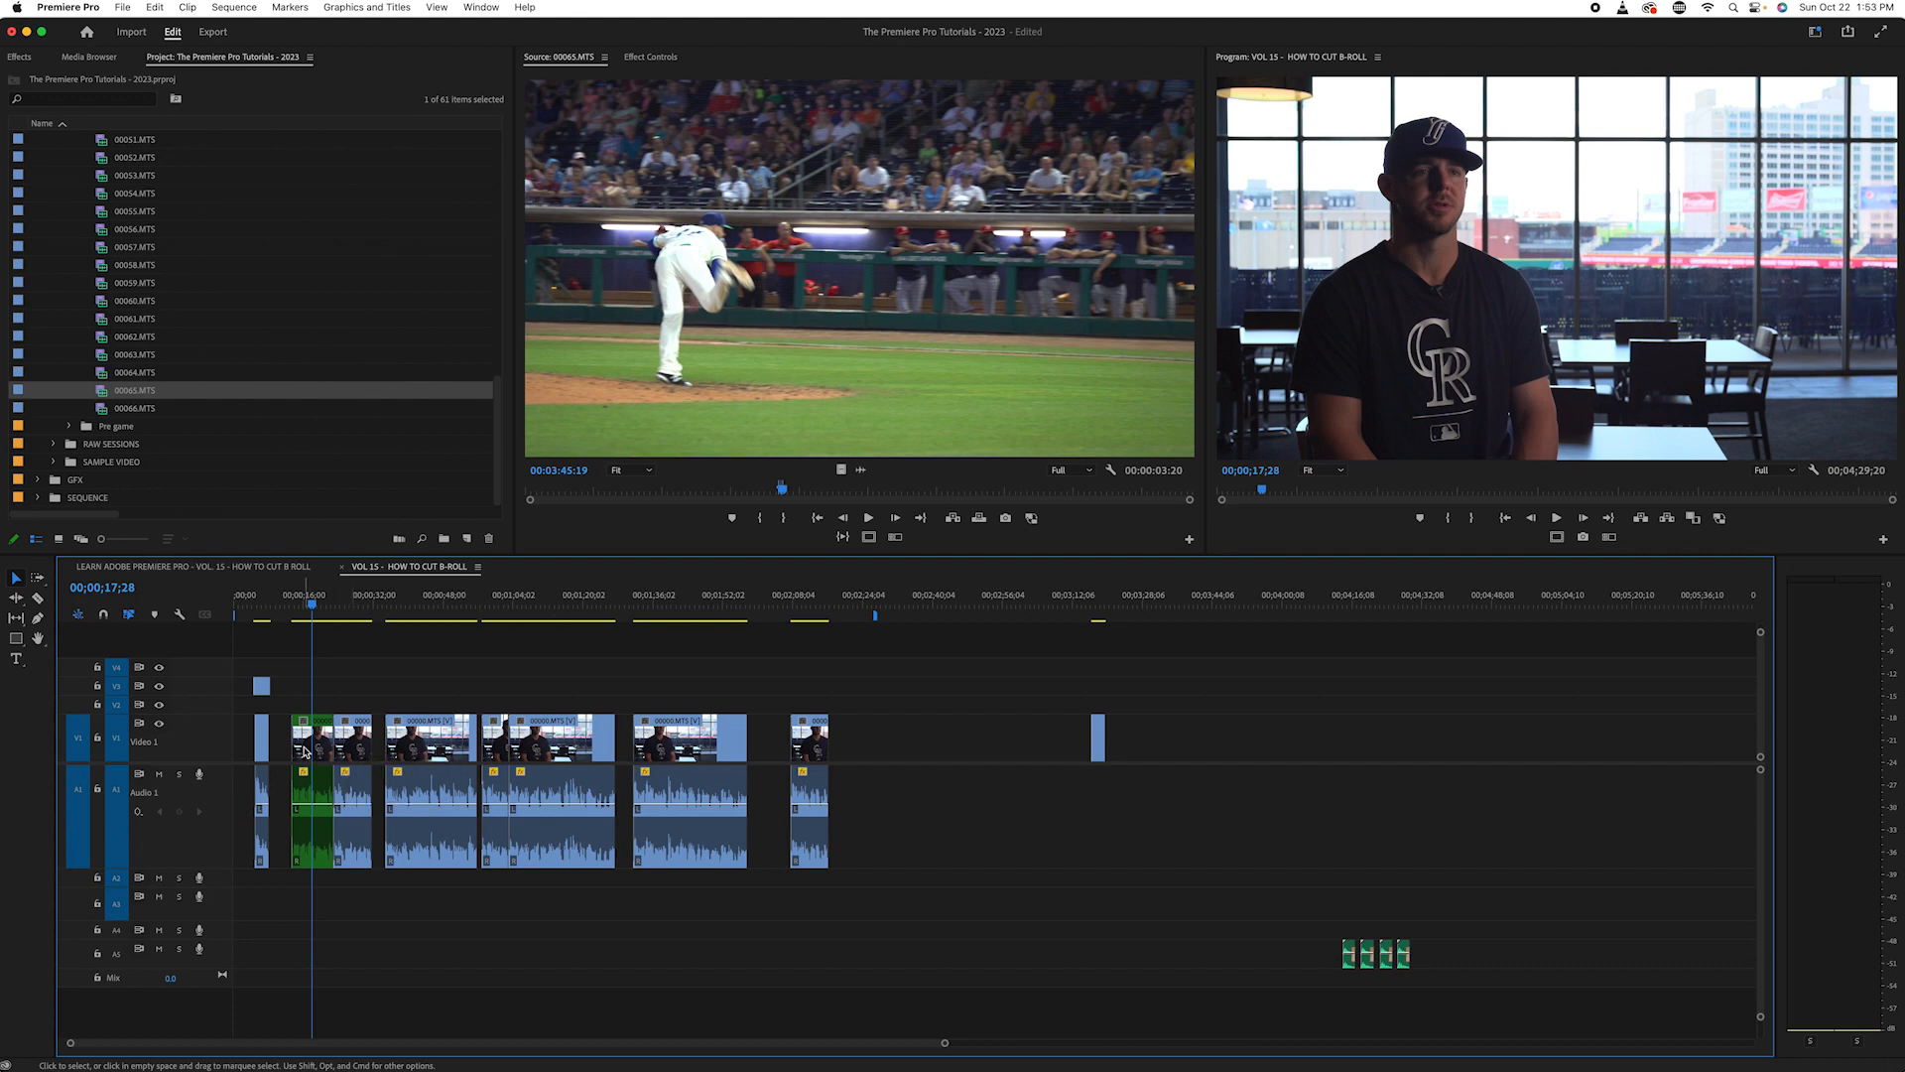
{"action": "left_click", "coordinate": [305, 751]}
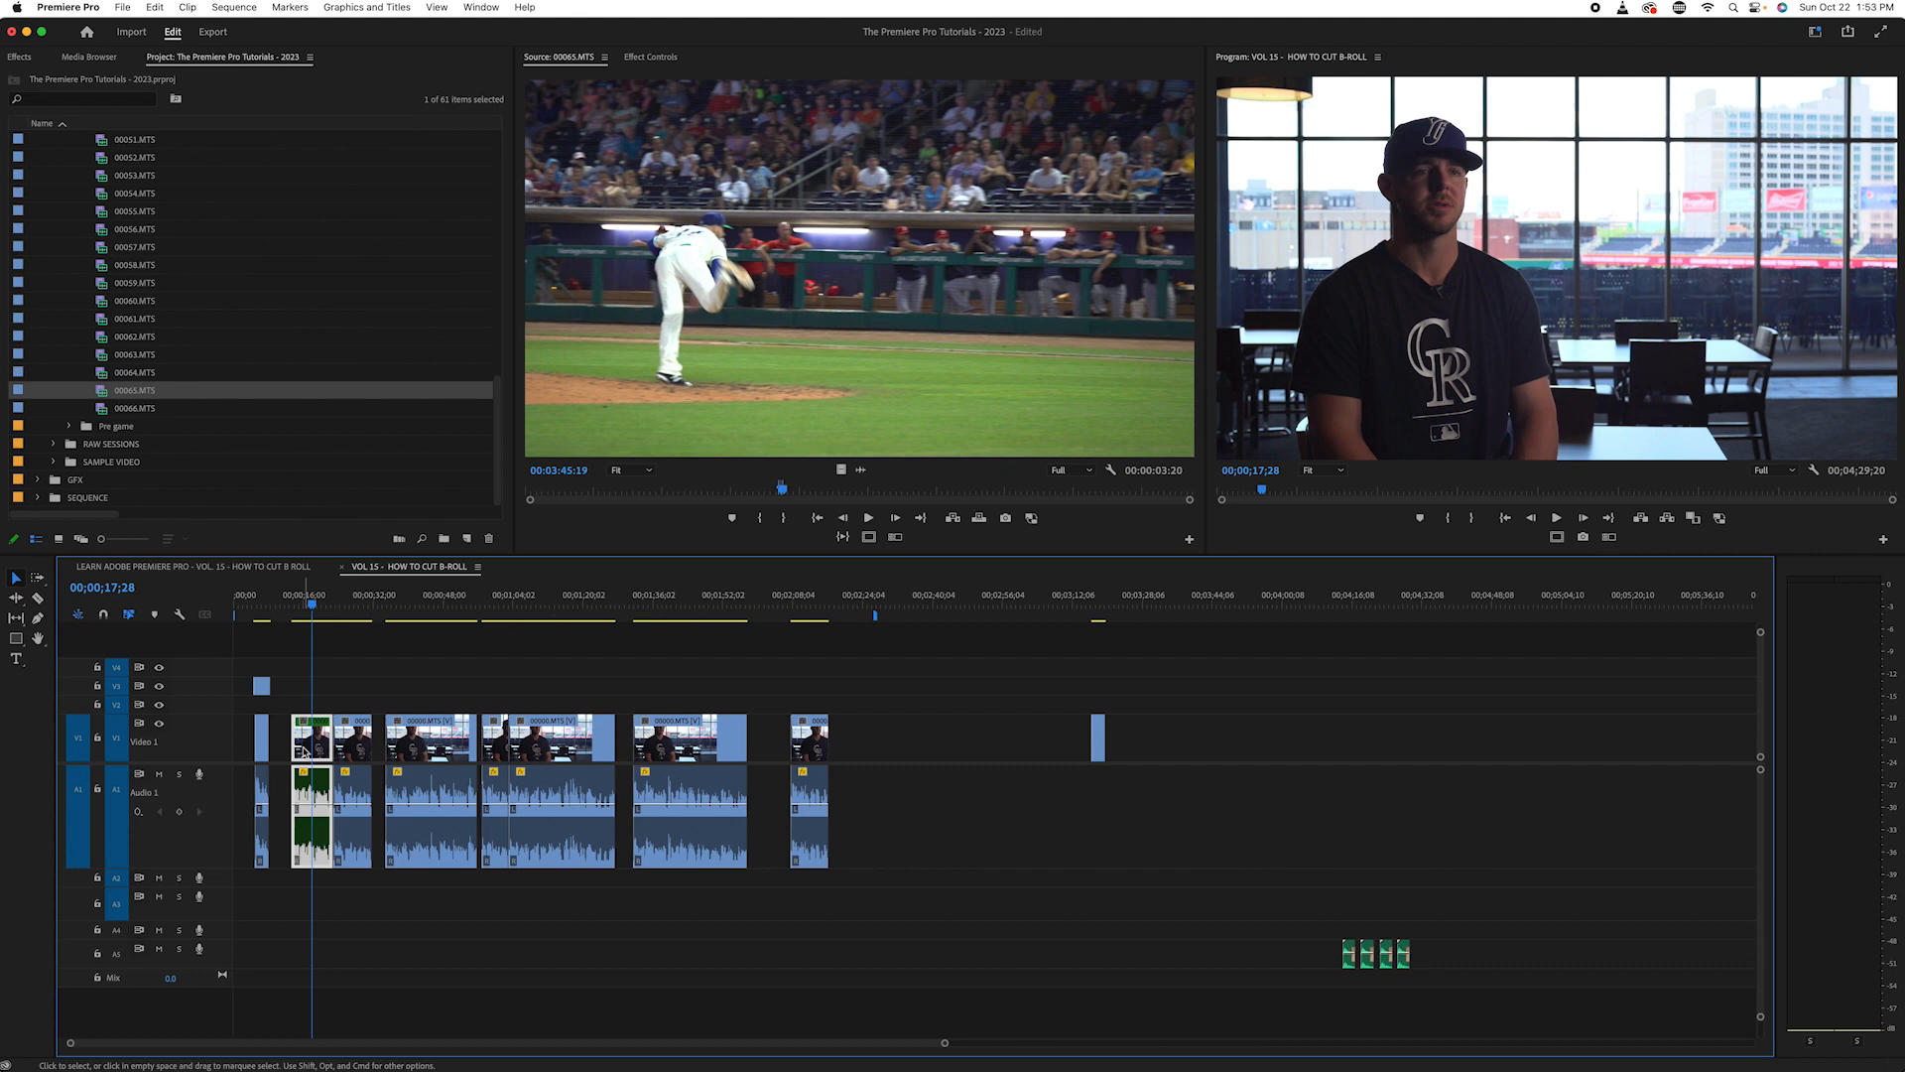
- Change the label colour of the B-roll clip above the first interview clip to Blue
{"action": "left_click_drag", "start_coordinate": [297, 606], "coordinate": [274, 618]}
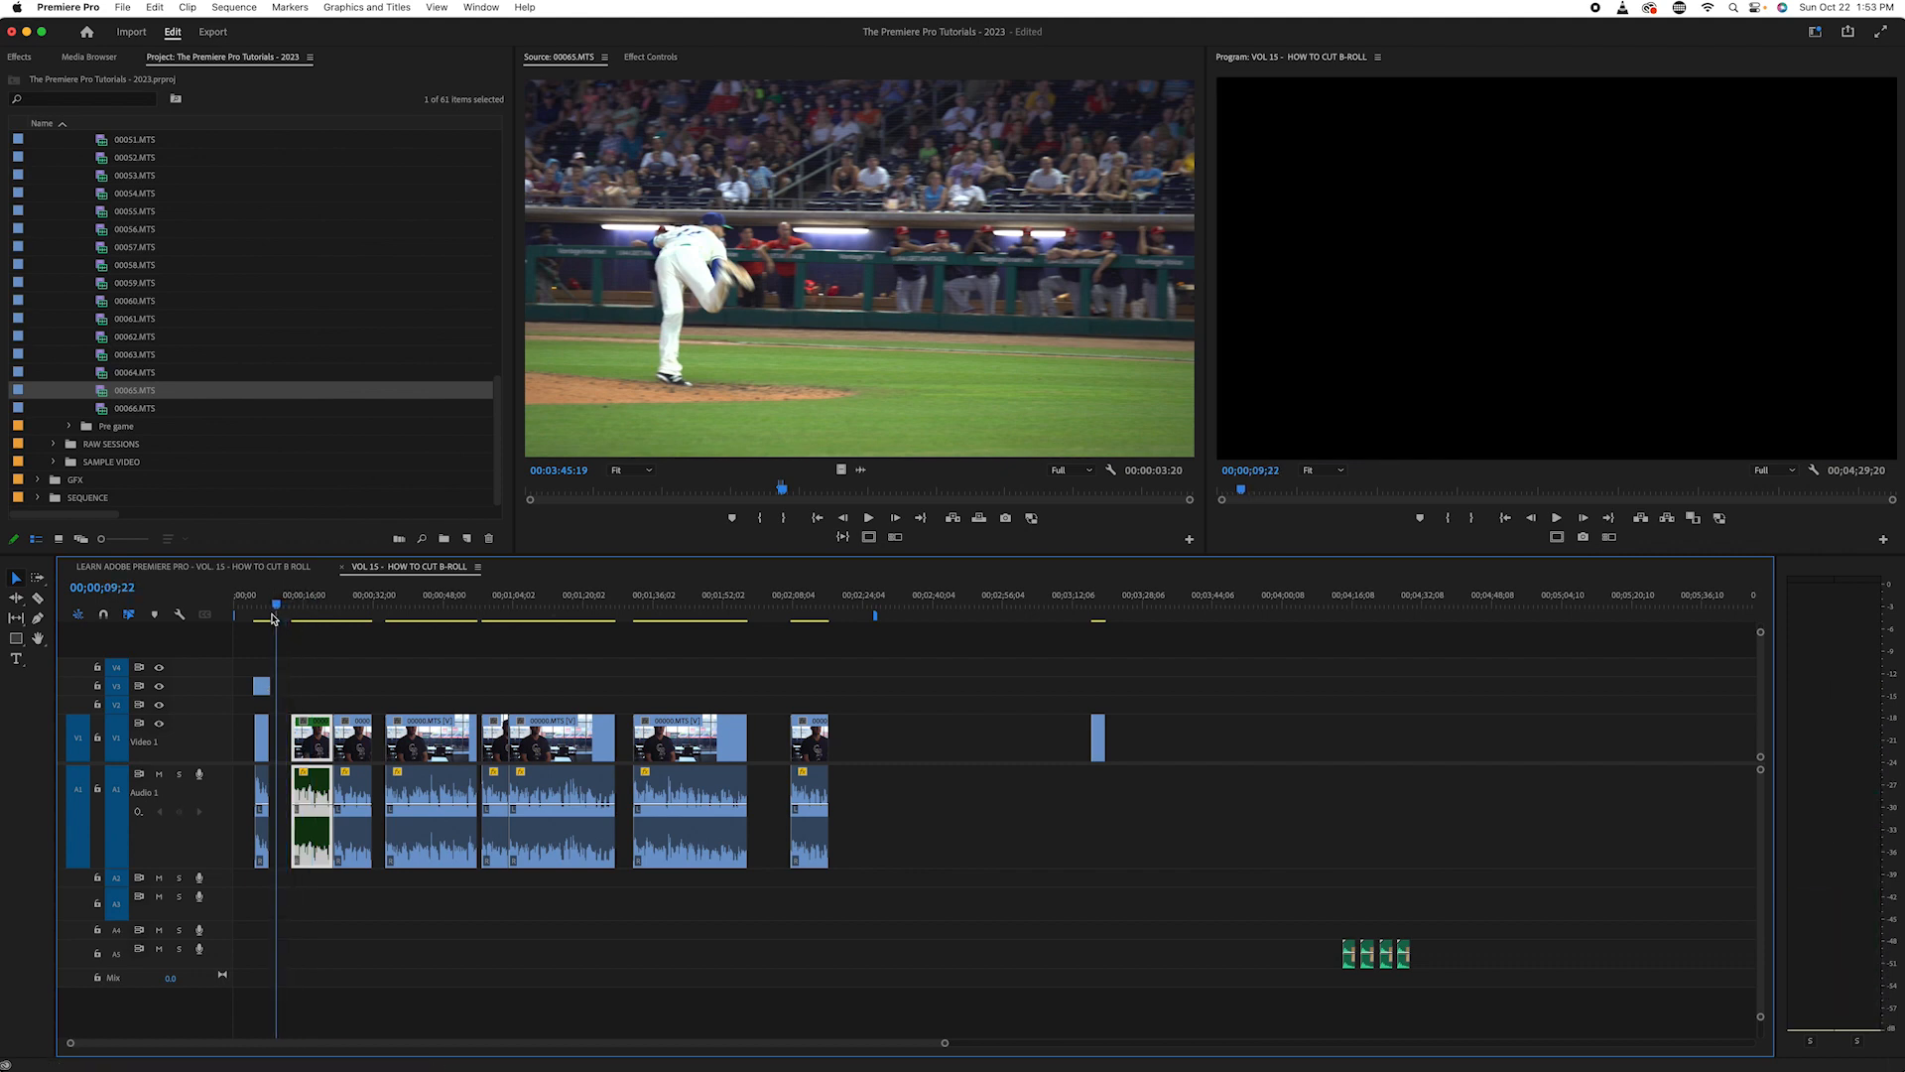
{"action": "key", "text": "="}
{"action": "key", "text": "="}
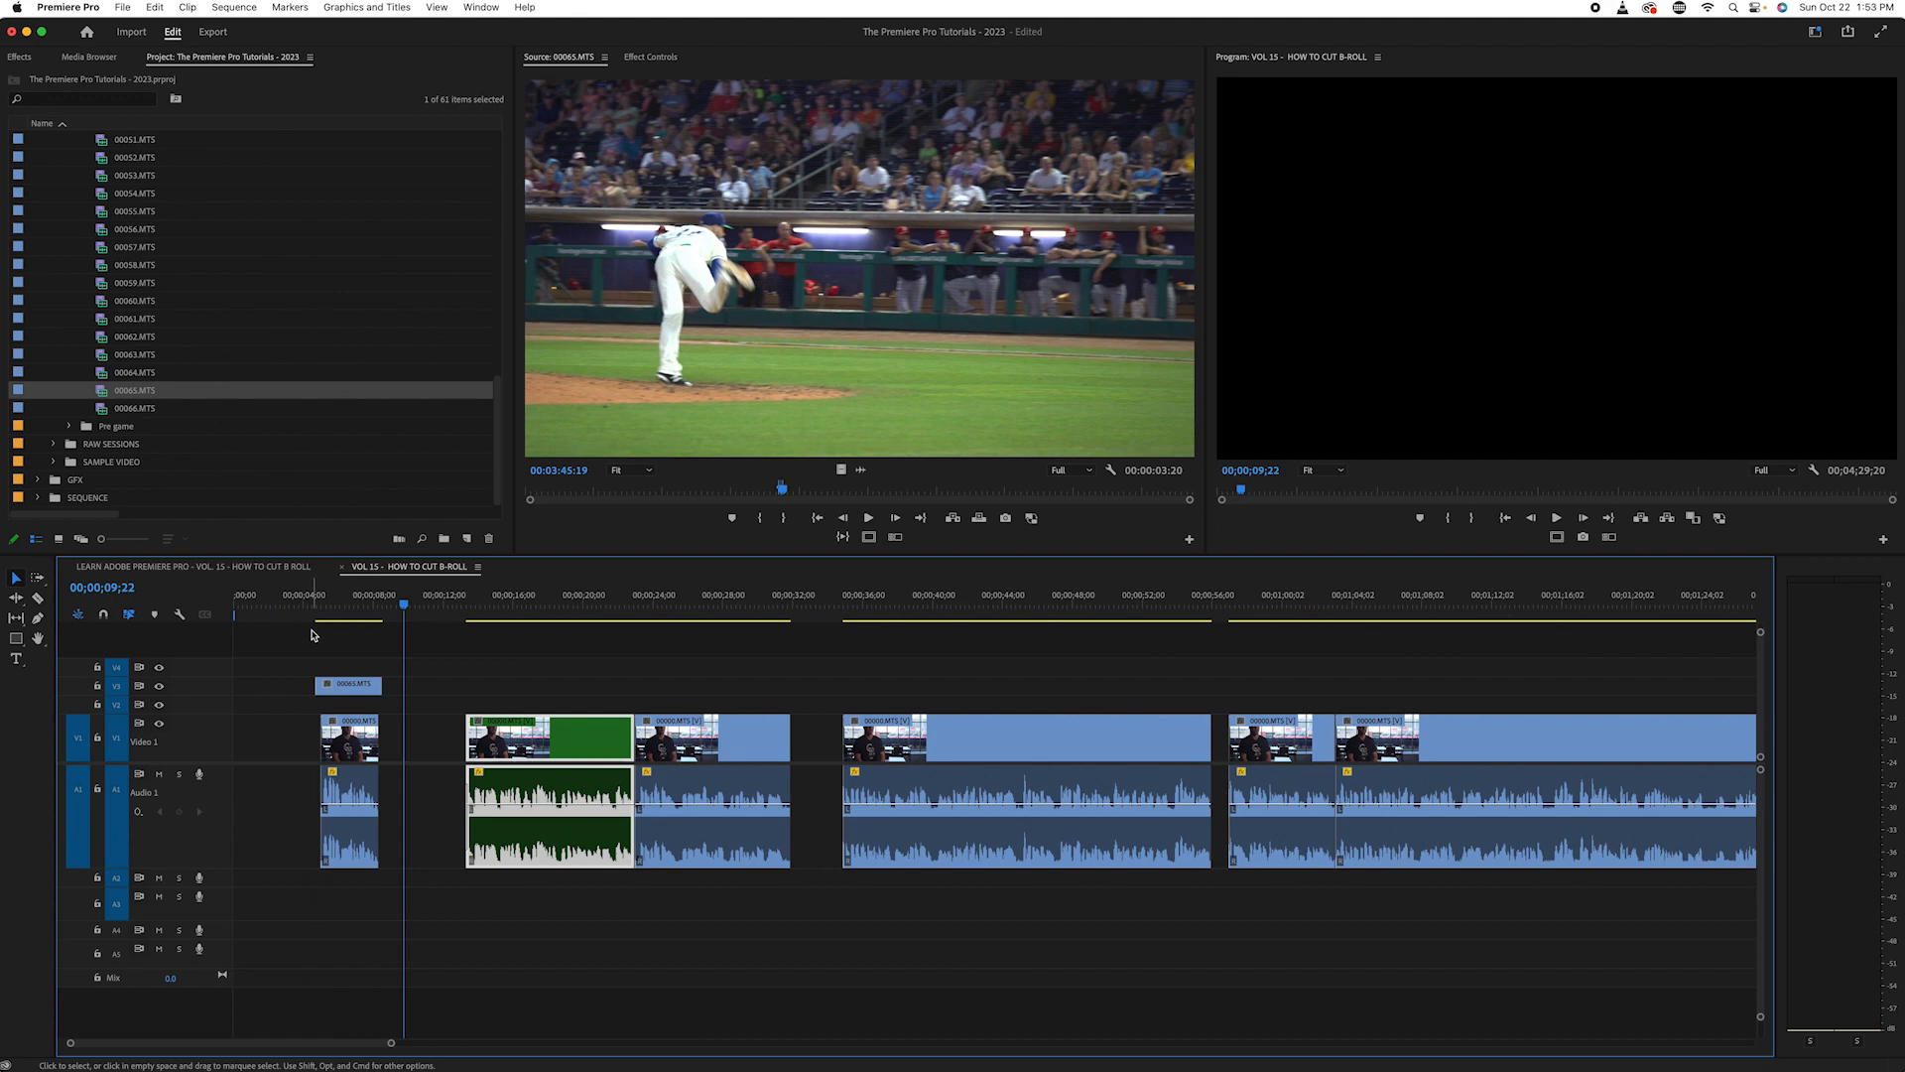
{"action": "left_click", "coordinate": [384, 648]}
{"action": "left_click_drag", "start_coordinate": [339, 605], "coordinate": [312, 604]}
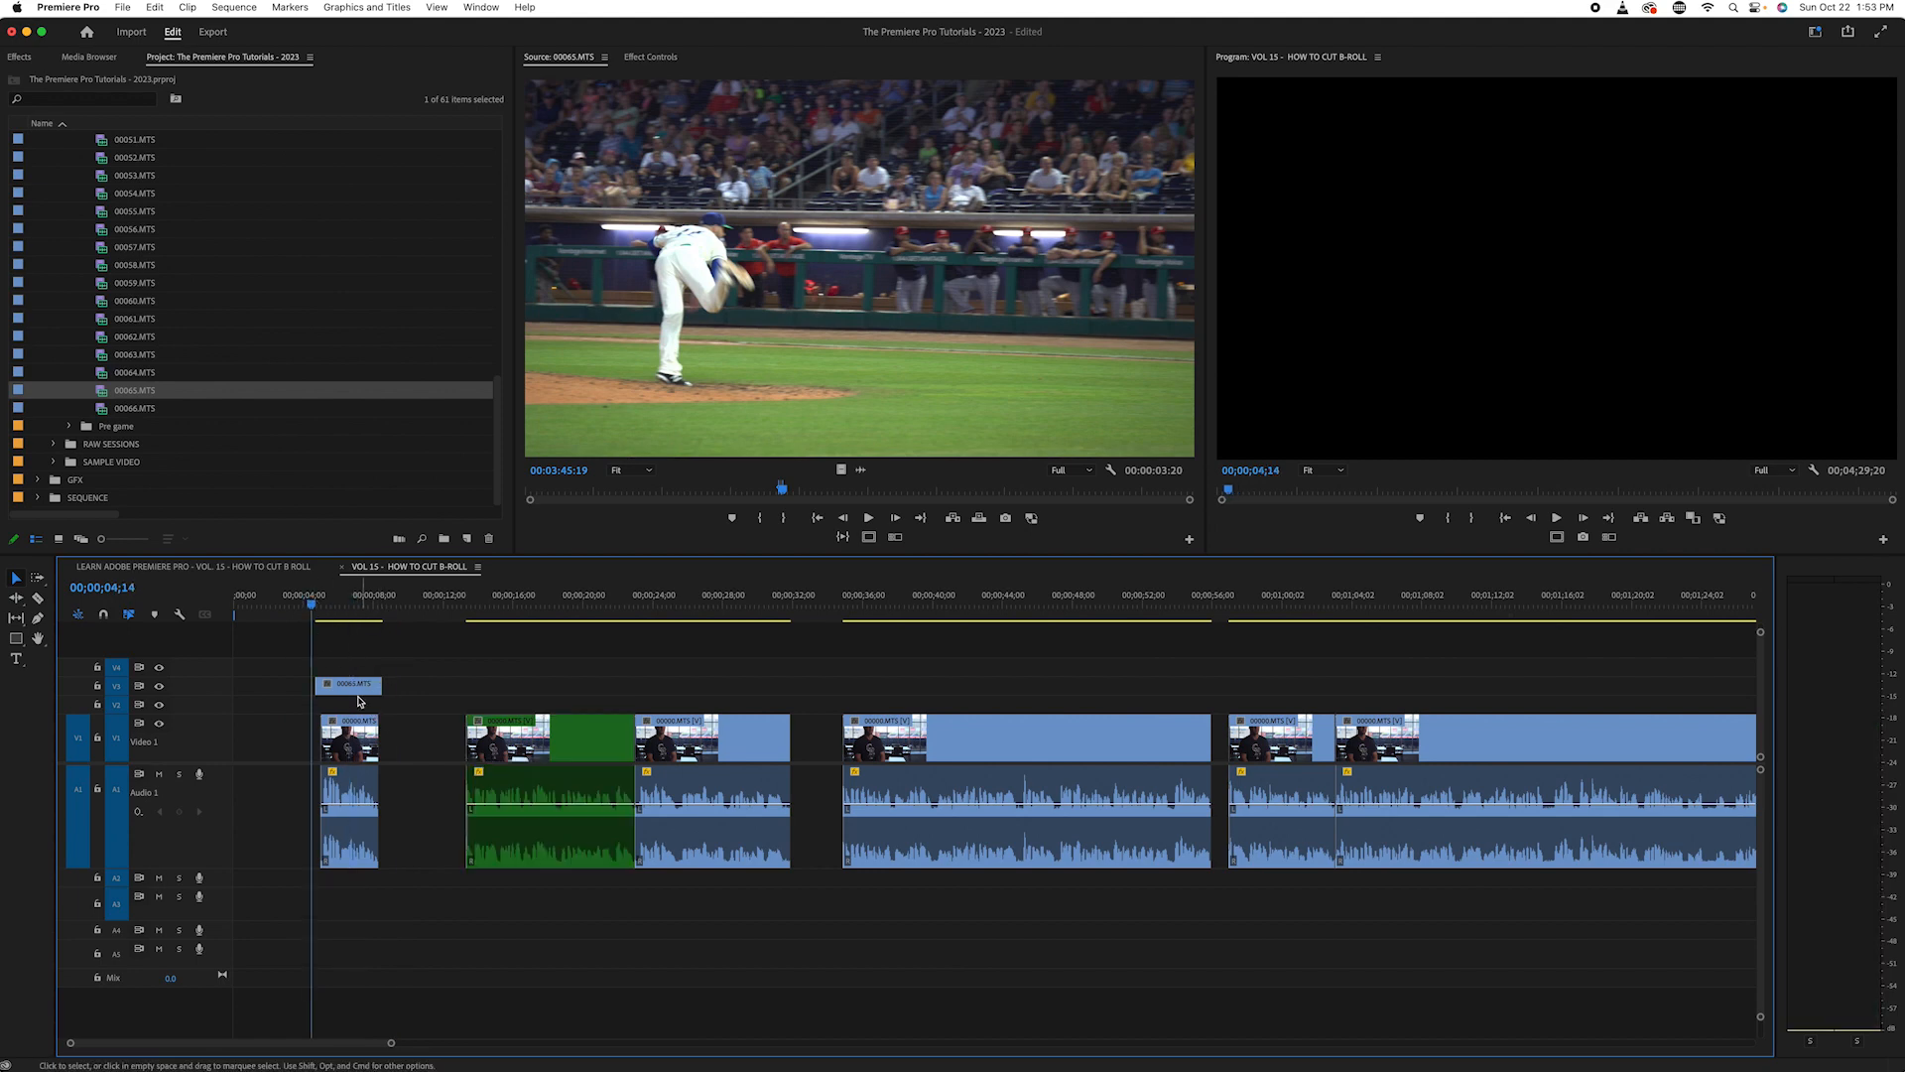
{"action": "left_click", "coordinate": [340, 605]}
{"action": "left_click", "coordinate": [341, 685]}
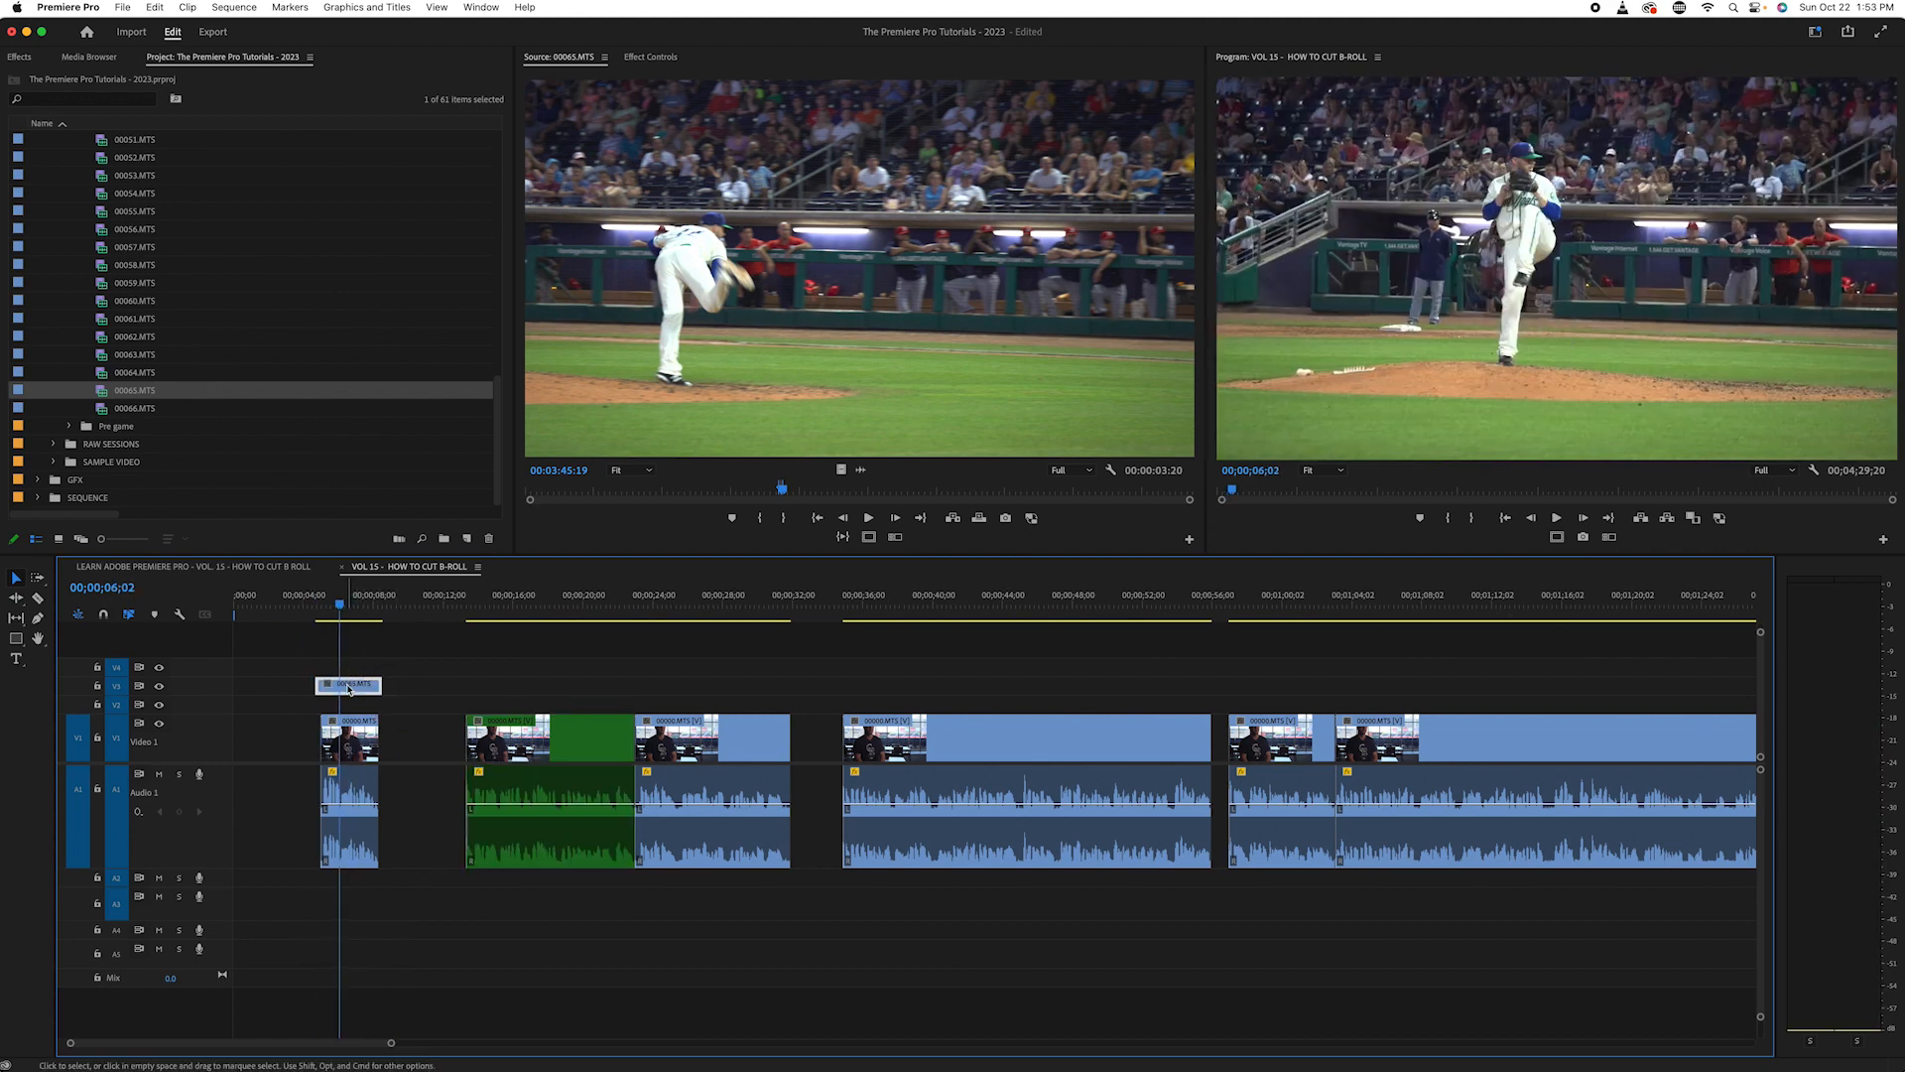
{"action": "right_click", "coordinate": [341, 691]}
{"action": "mouse_move", "coordinate": [457, 736]}
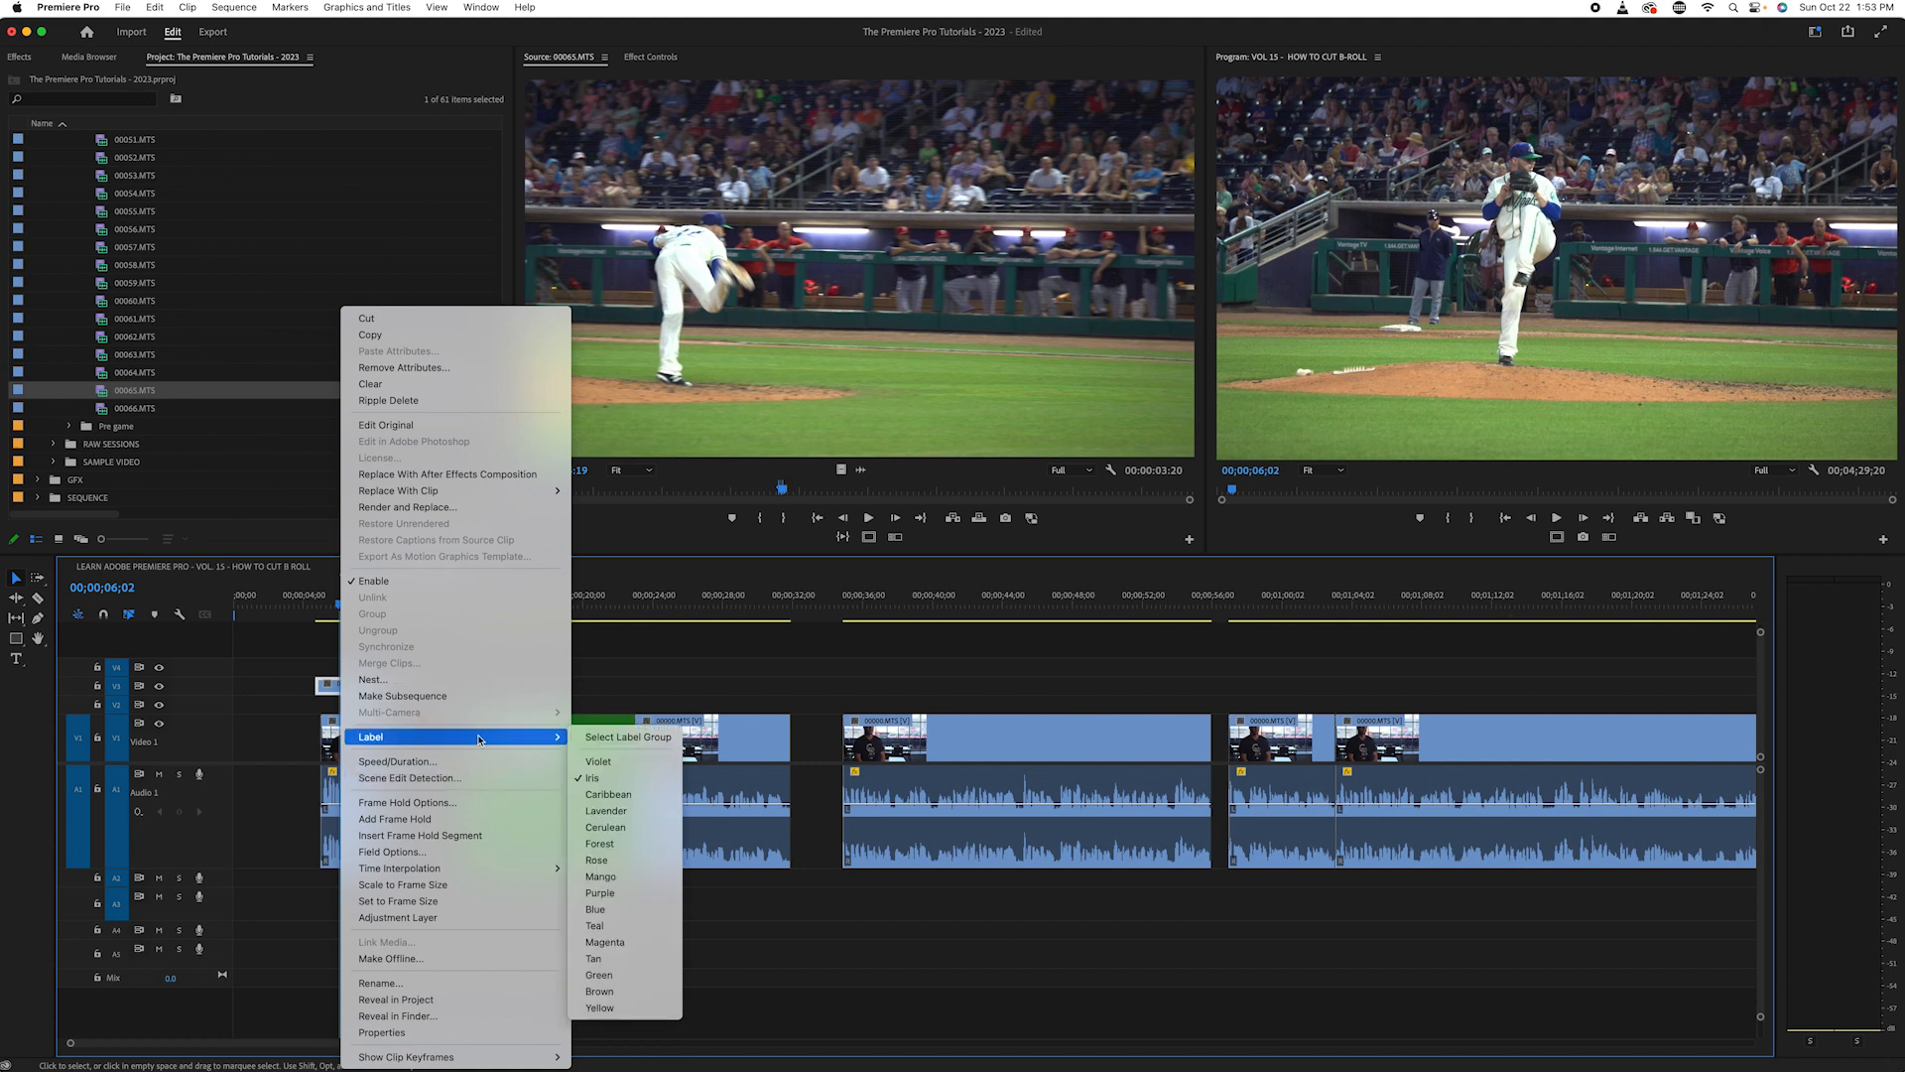
{"action": "left_click", "coordinate": [609, 903]}
- Change the label colour of the spare B-roll clip on V1 past the interview clips, near 00;03;15, to Blue
{"action": "key", "text": "minus"}
{"action": "key", "text": "minus"}
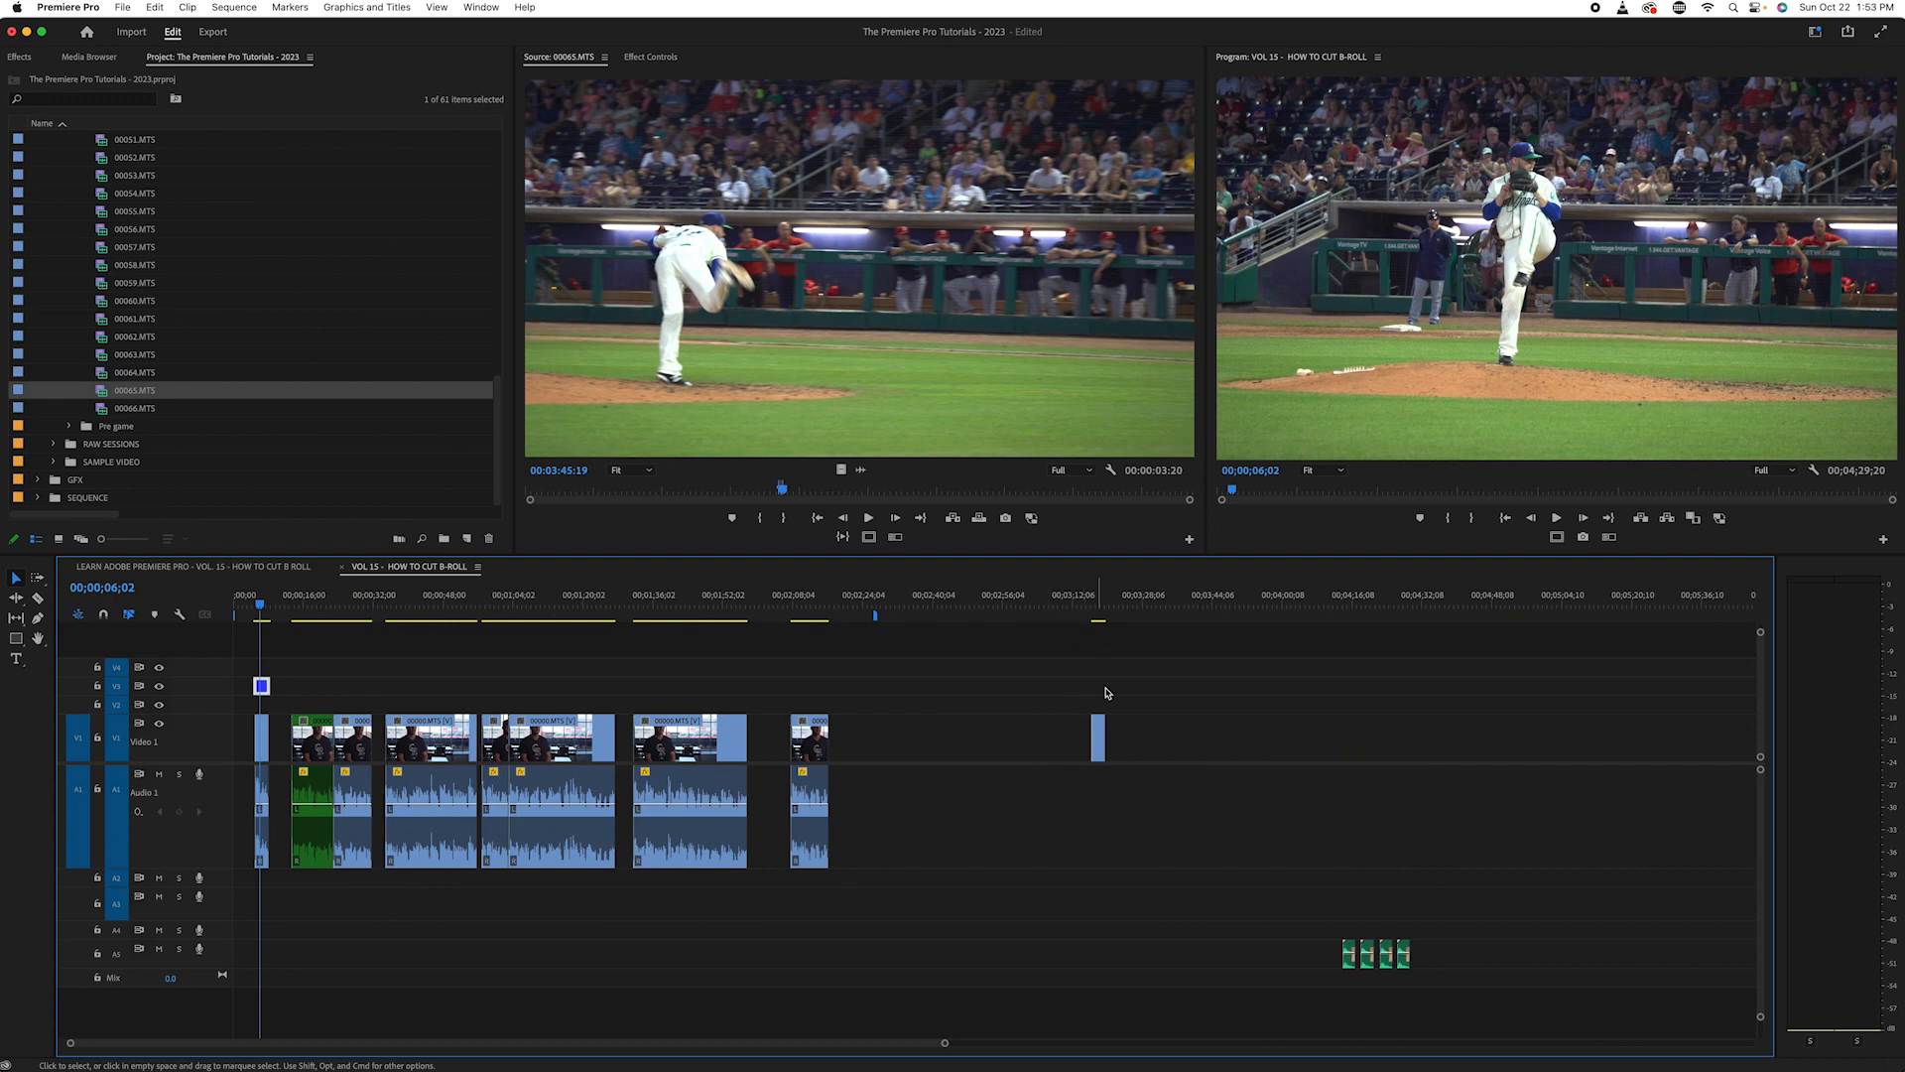
{"action": "right_click", "coordinate": [1098, 739]}
{"action": "mouse_move", "coordinate": [1239, 735]}
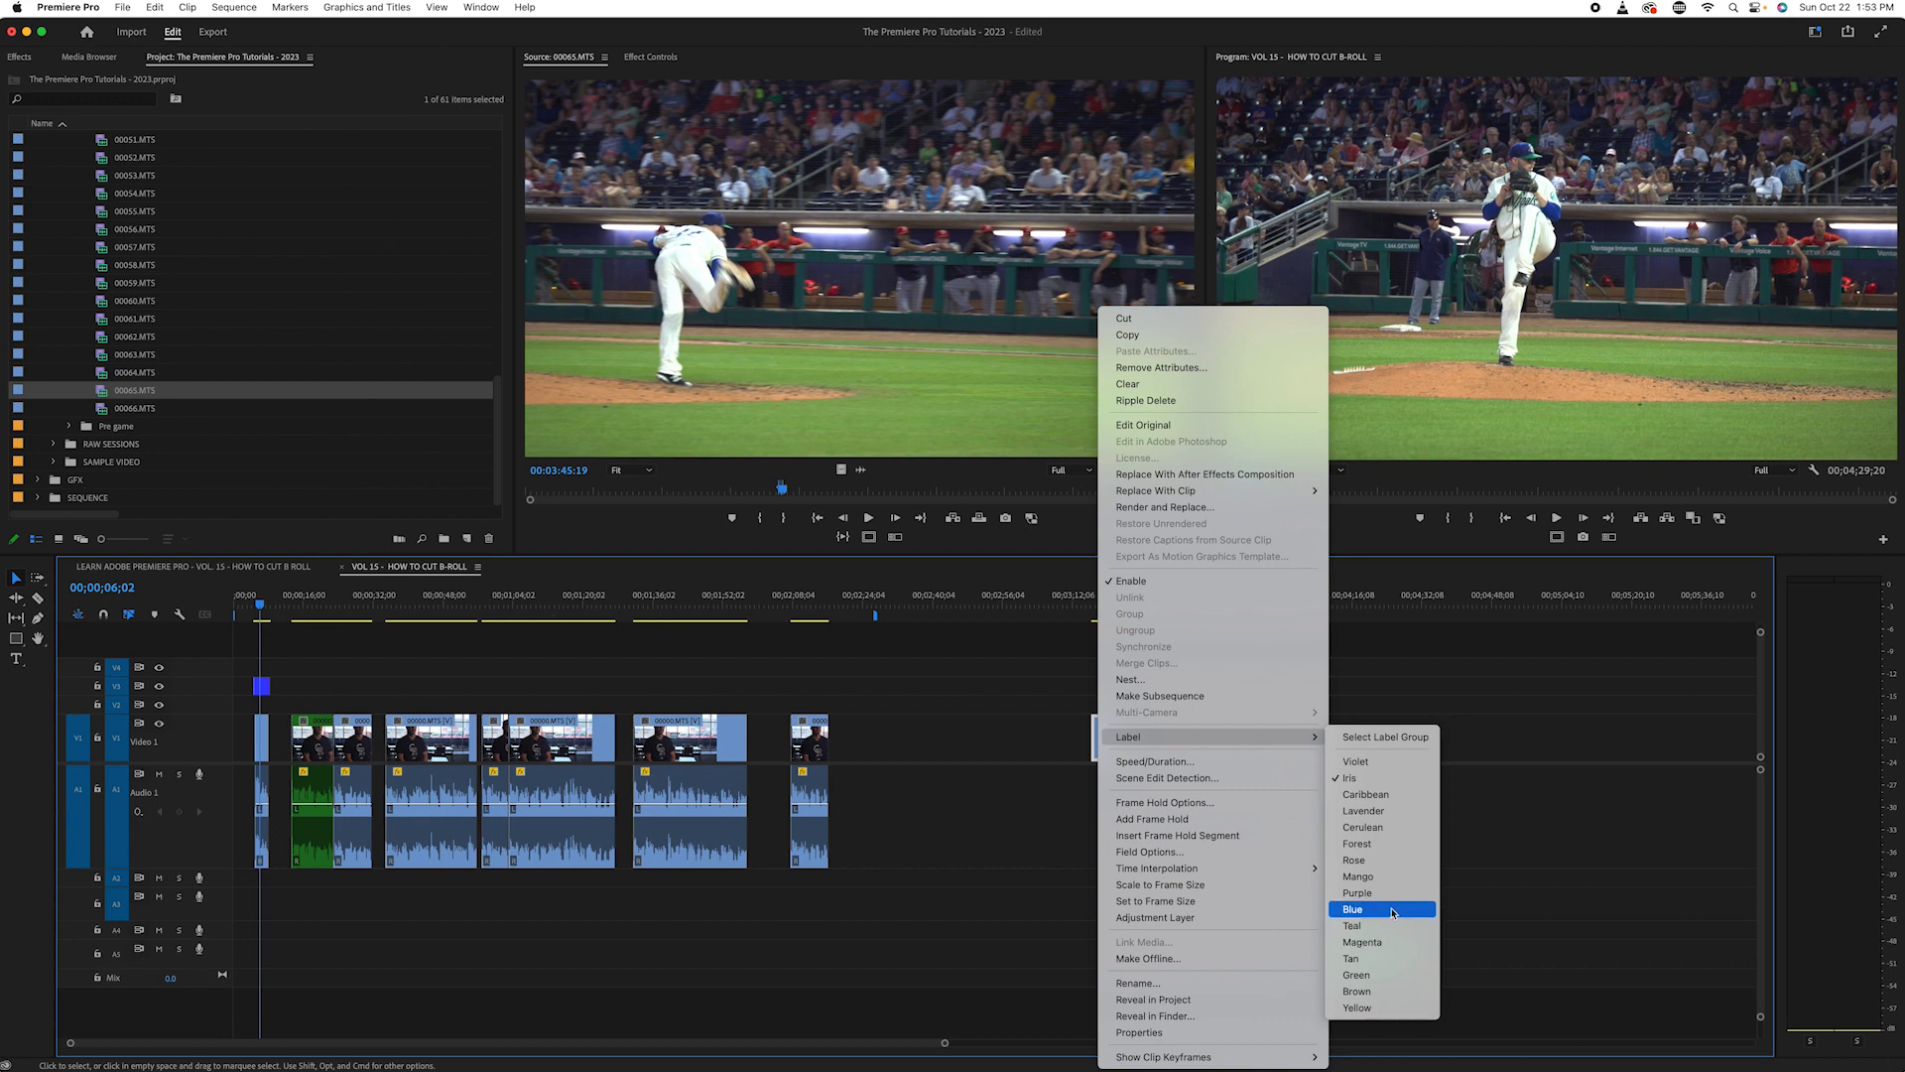
{"action": "left_click", "coordinate": [1393, 909]}
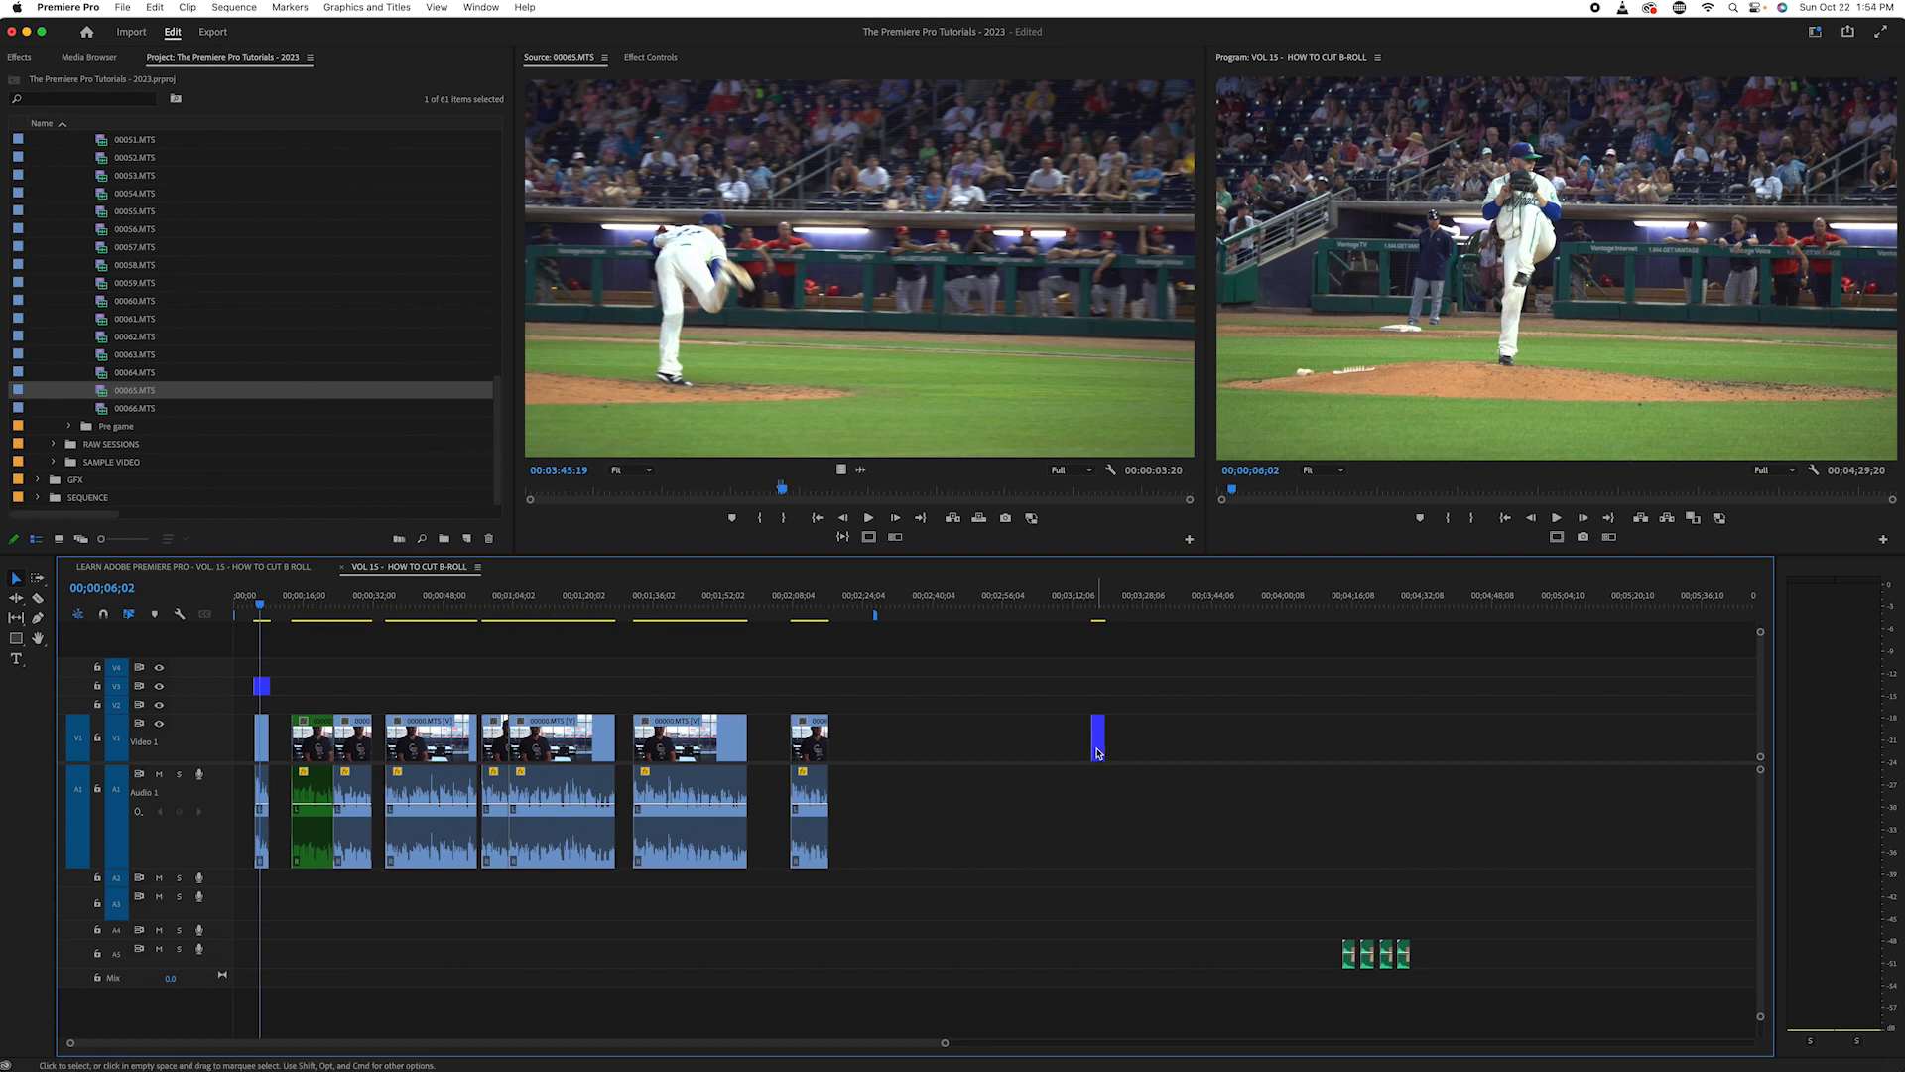
- Select all clips in the Game bin, from 00016.MTS to 00066.MTS, and set their label colour to Blue
{"action": "scroll", "coordinate": [193, 264], "scroll_direction": "up", "scroll_amount": 4}
{"action": "scroll", "coordinate": [194, 264], "scroll_direction": "up", "scroll_amount": 10}
{"action": "left_click", "coordinate": [141, 213]}
{"action": "scroll", "coordinate": [359, 276], "scroll_direction": "down", "scroll_amount": 1}
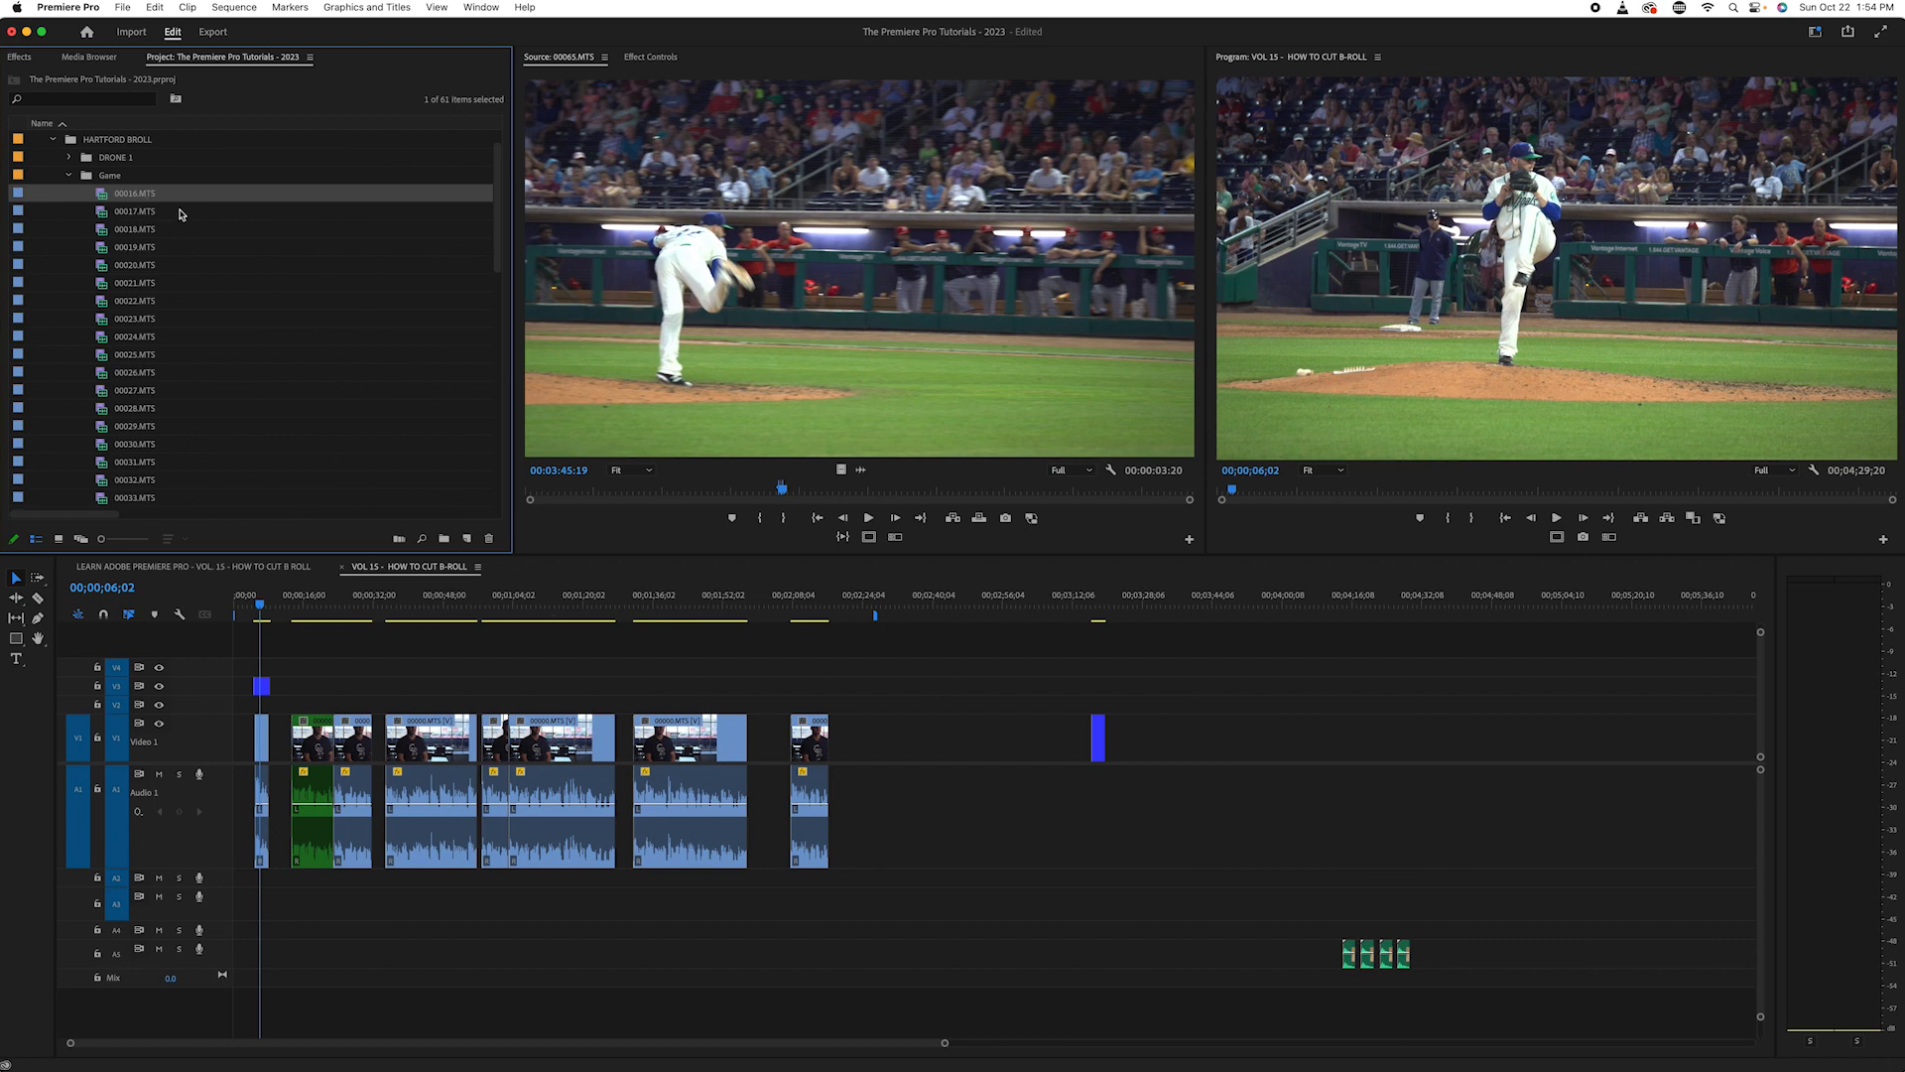
{"action": "scroll", "coordinate": [260, 333], "scroll_direction": "down", "scroll_amount": 12}
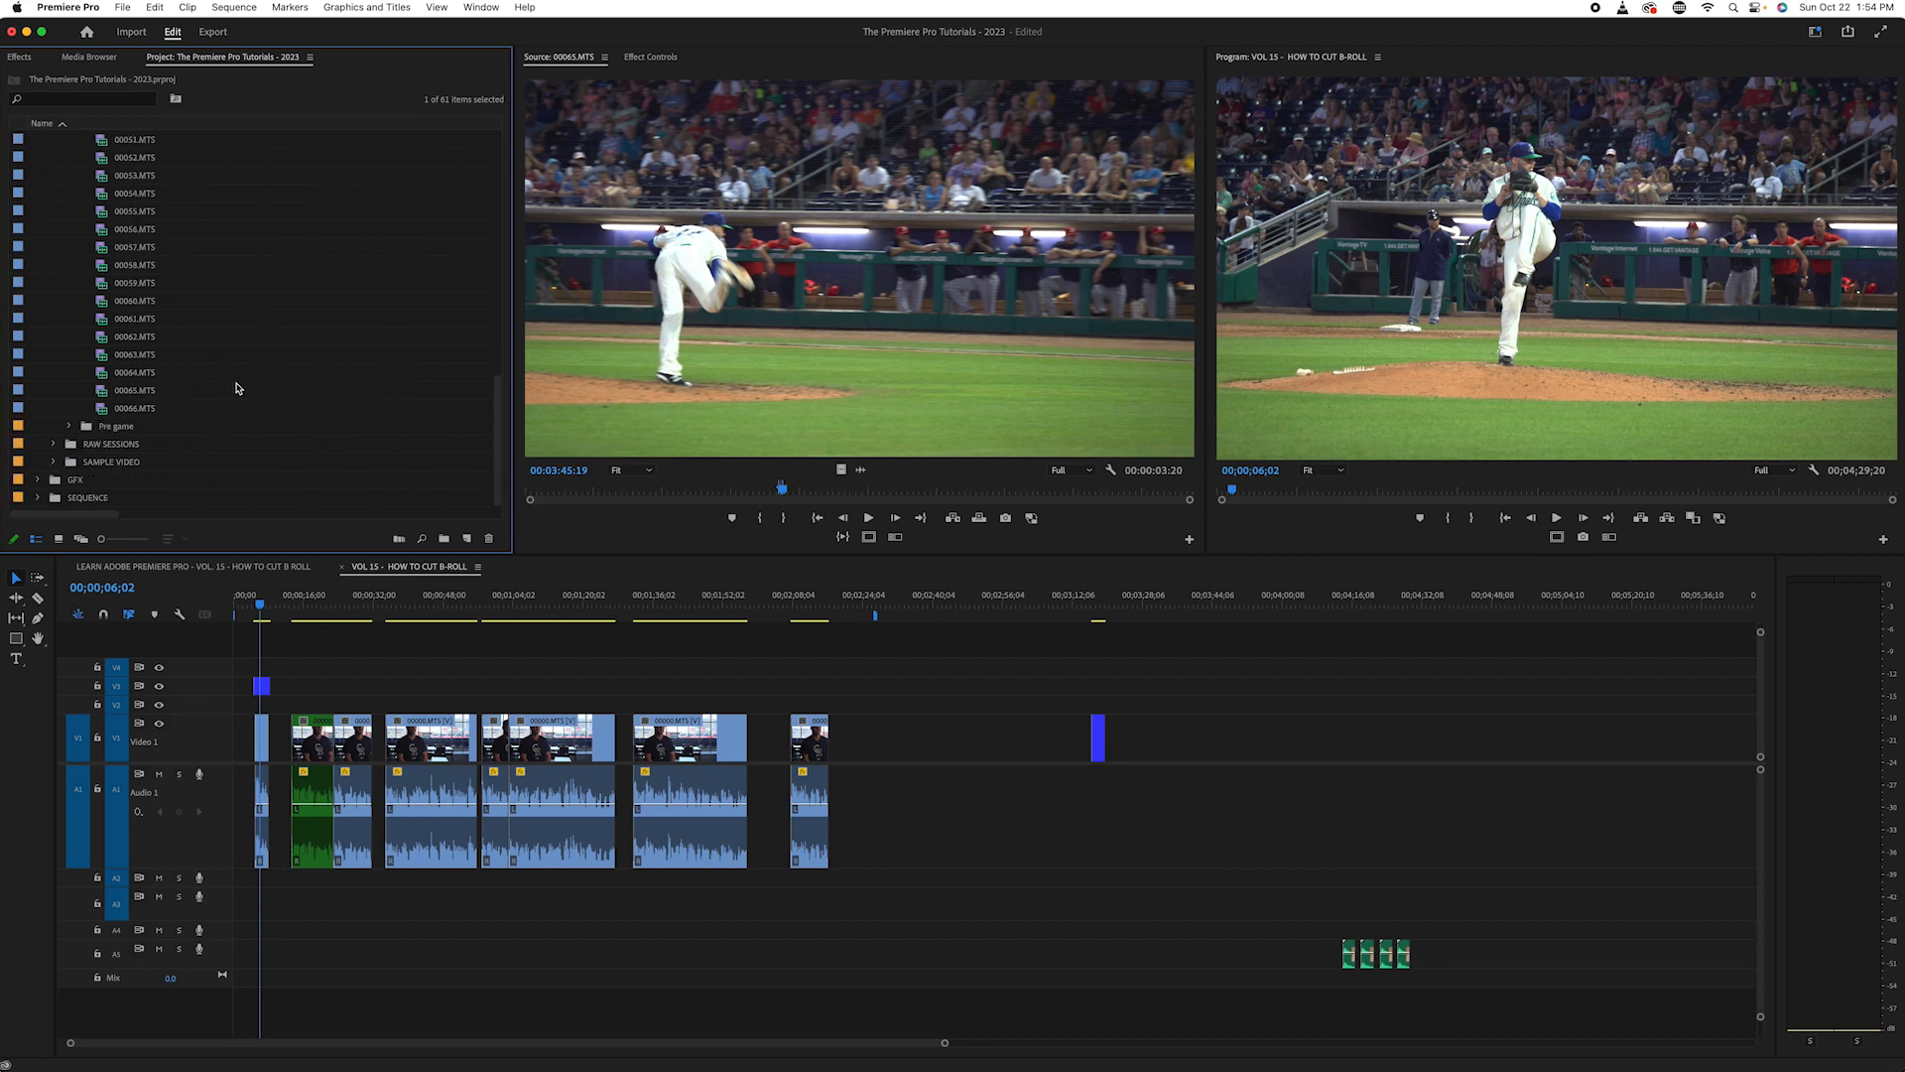
{"action": "left_click", "coordinate": [142, 410], "text": "shift"}
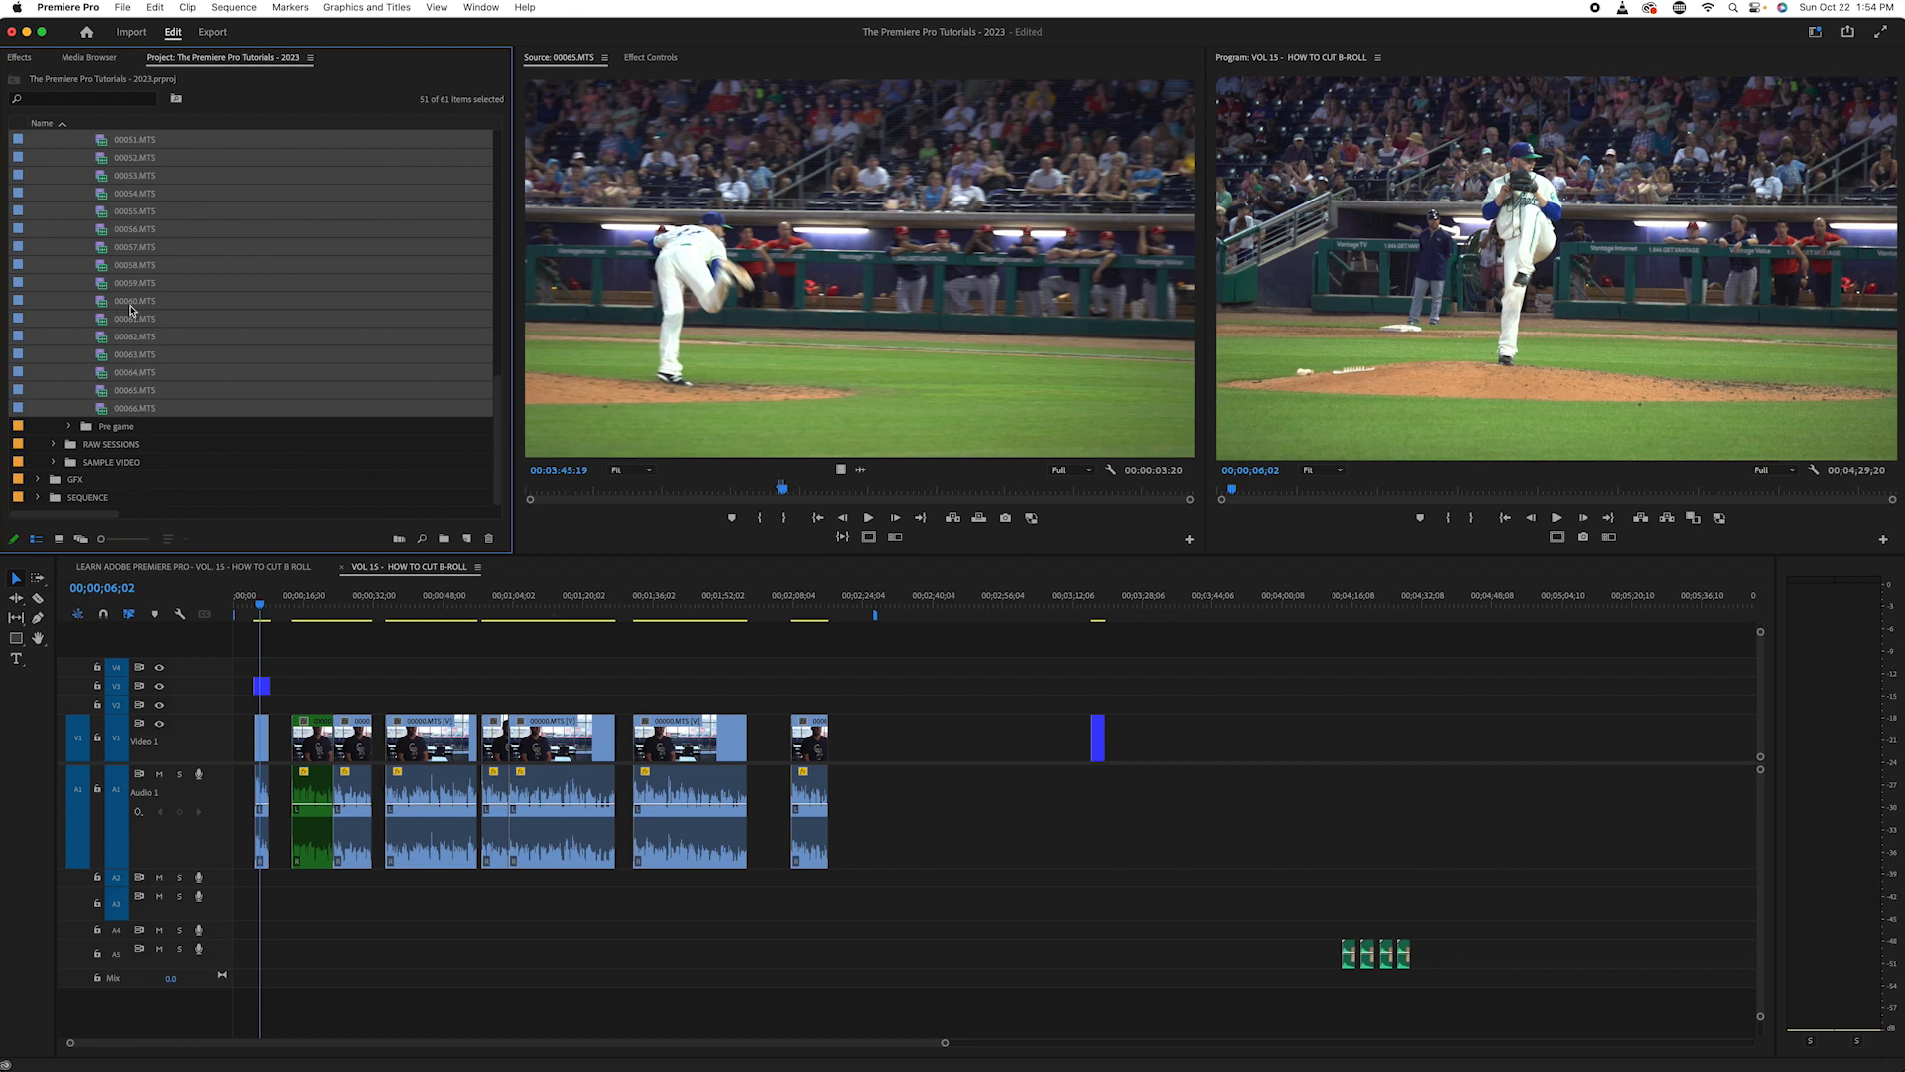
{"action": "right_click", "coordinate": [119, 265]}
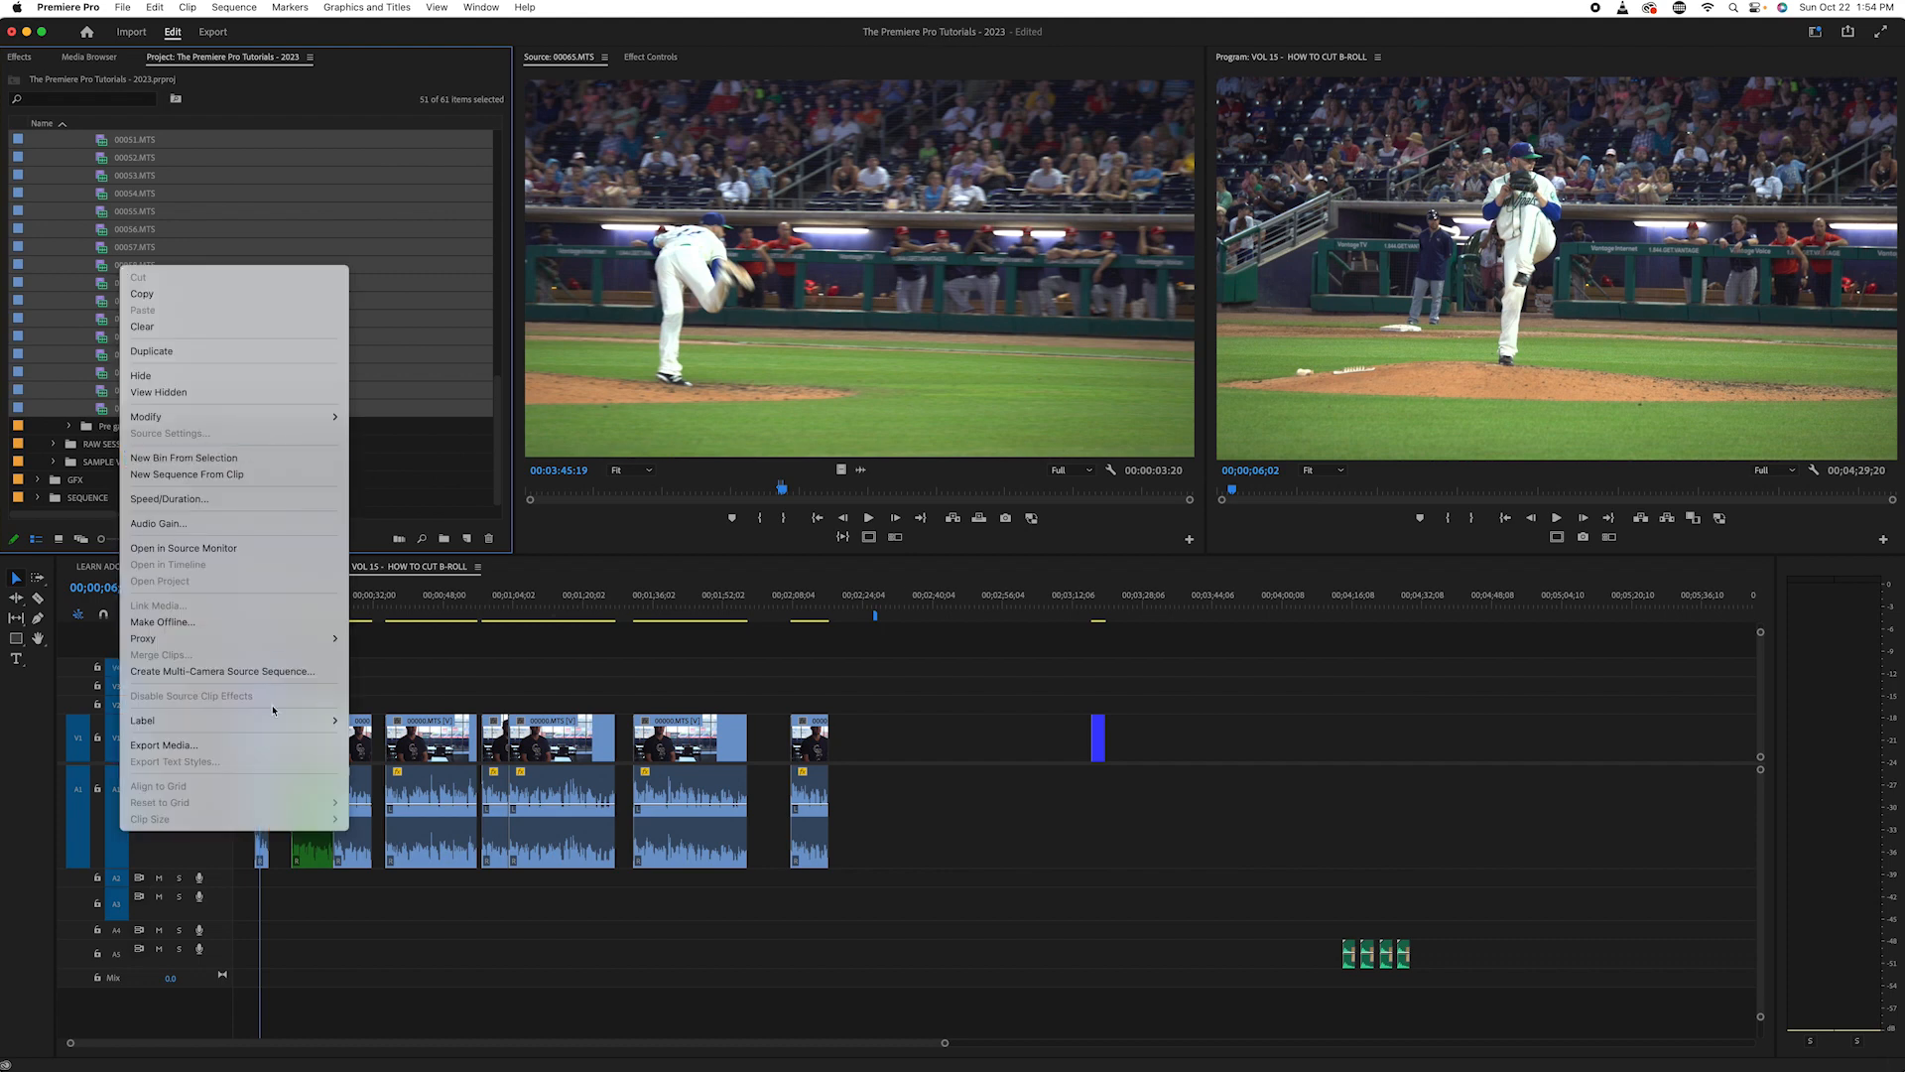
{"action": "mouse_move", "coordinate": [278, 722]}
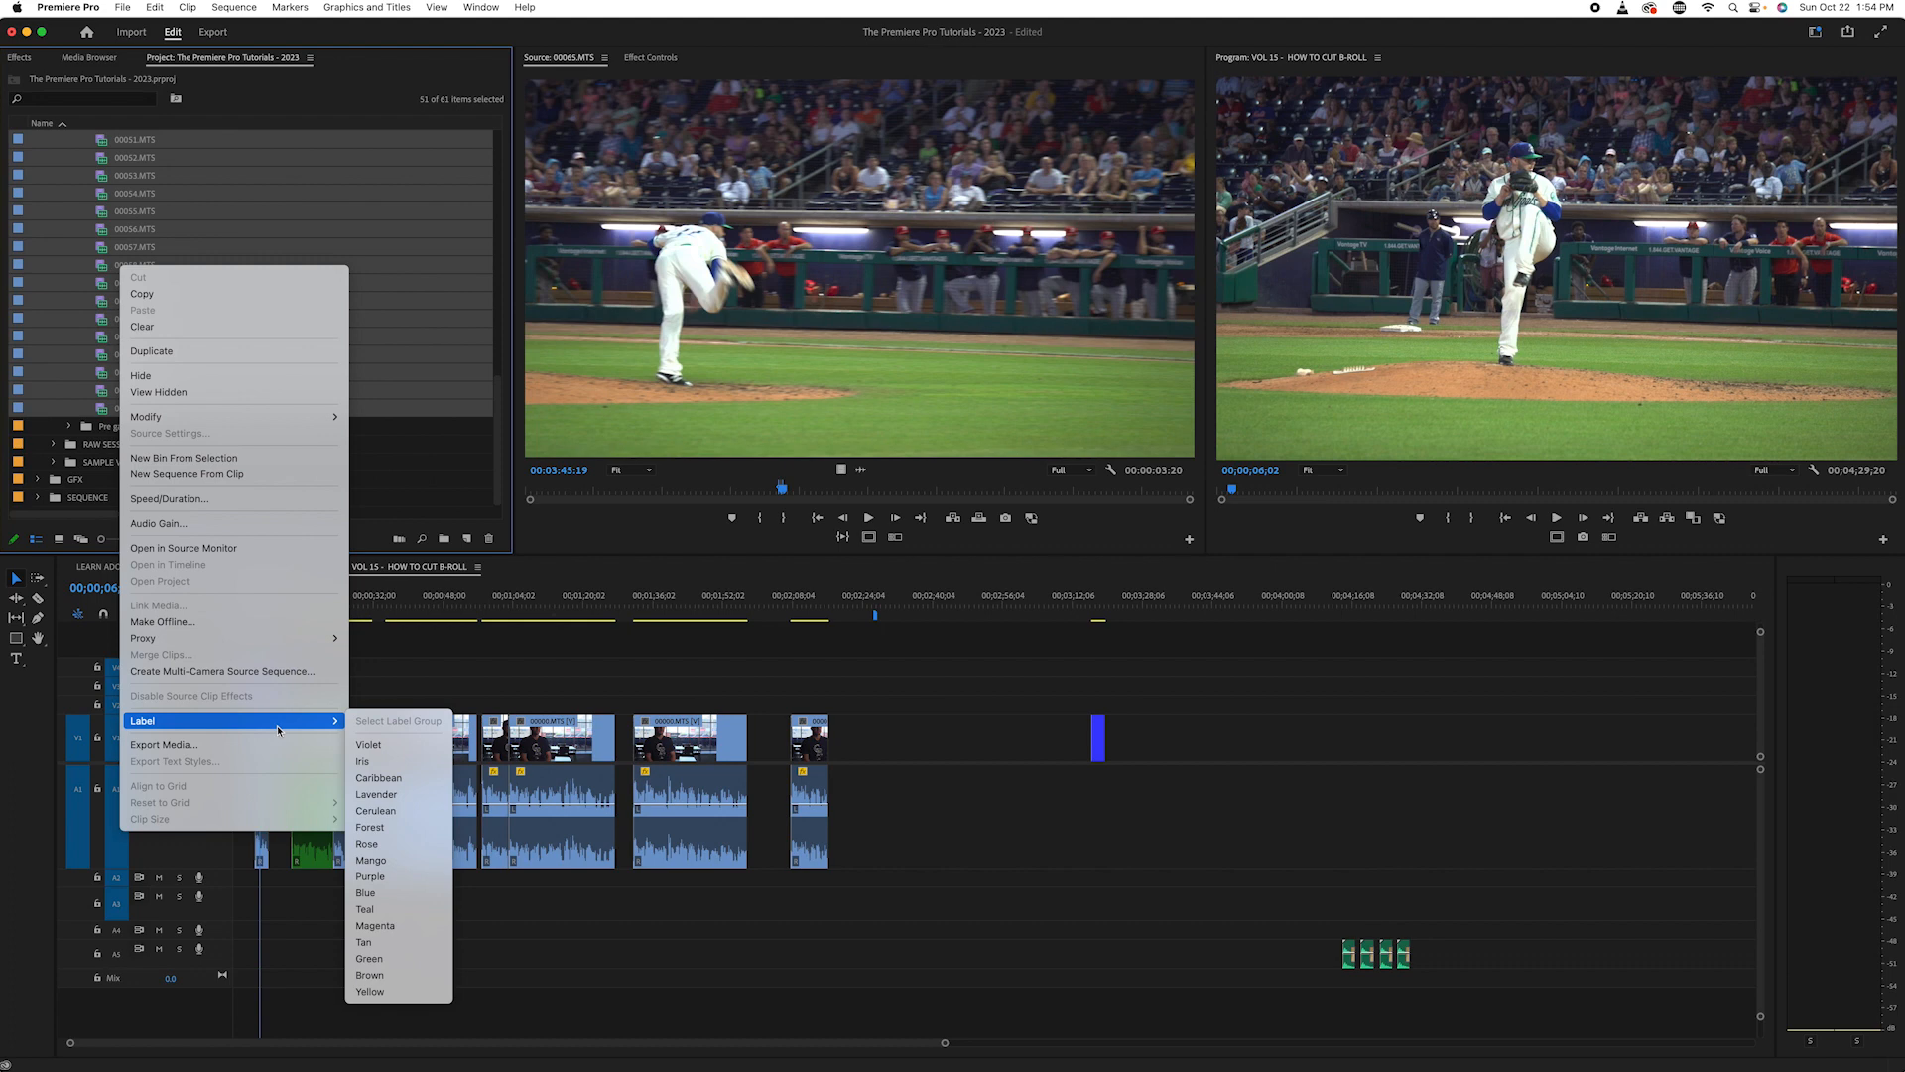
{"action": "left_click", "coordinate": [400, 894]}
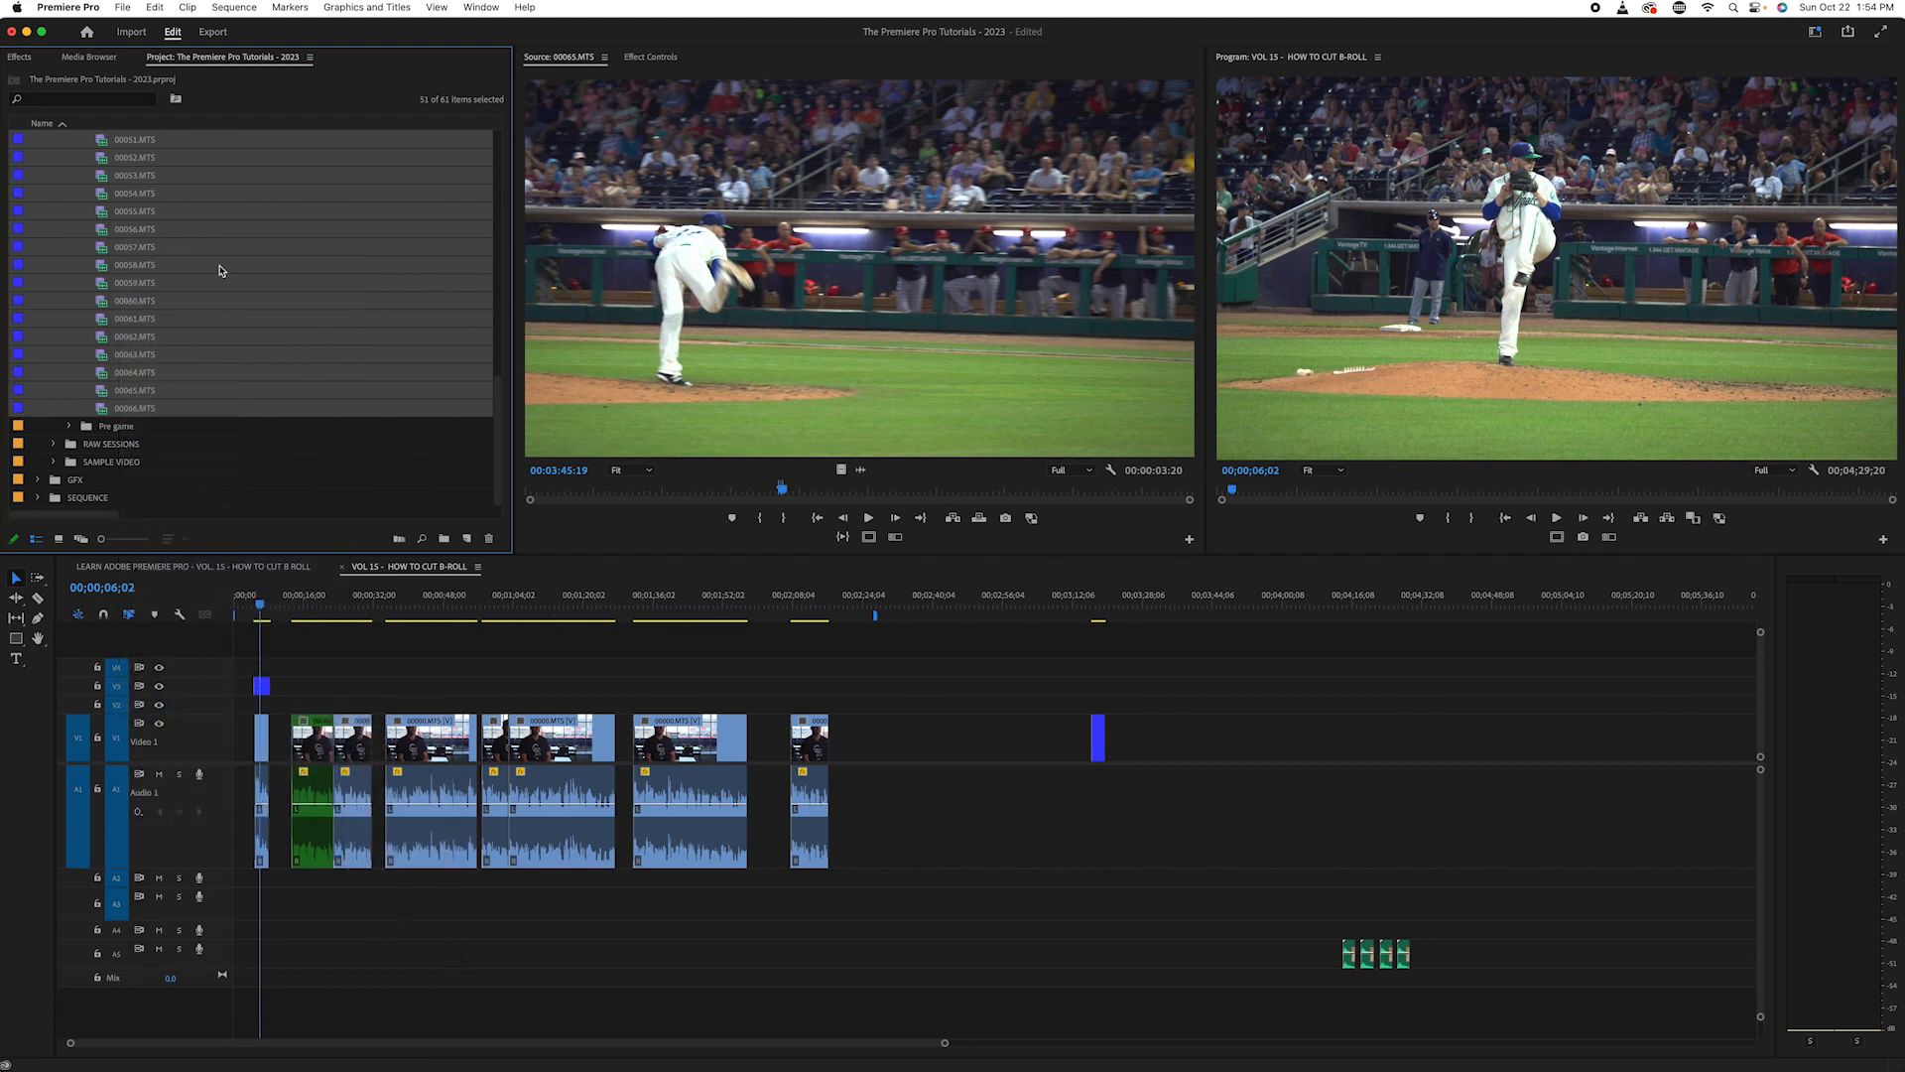
{"action": "left_click", "coordinate": [228, 270]}
{"action": "scroll", "coordinate": [260, 297], "scroll_direction": "up", "scroll_amount": 10}
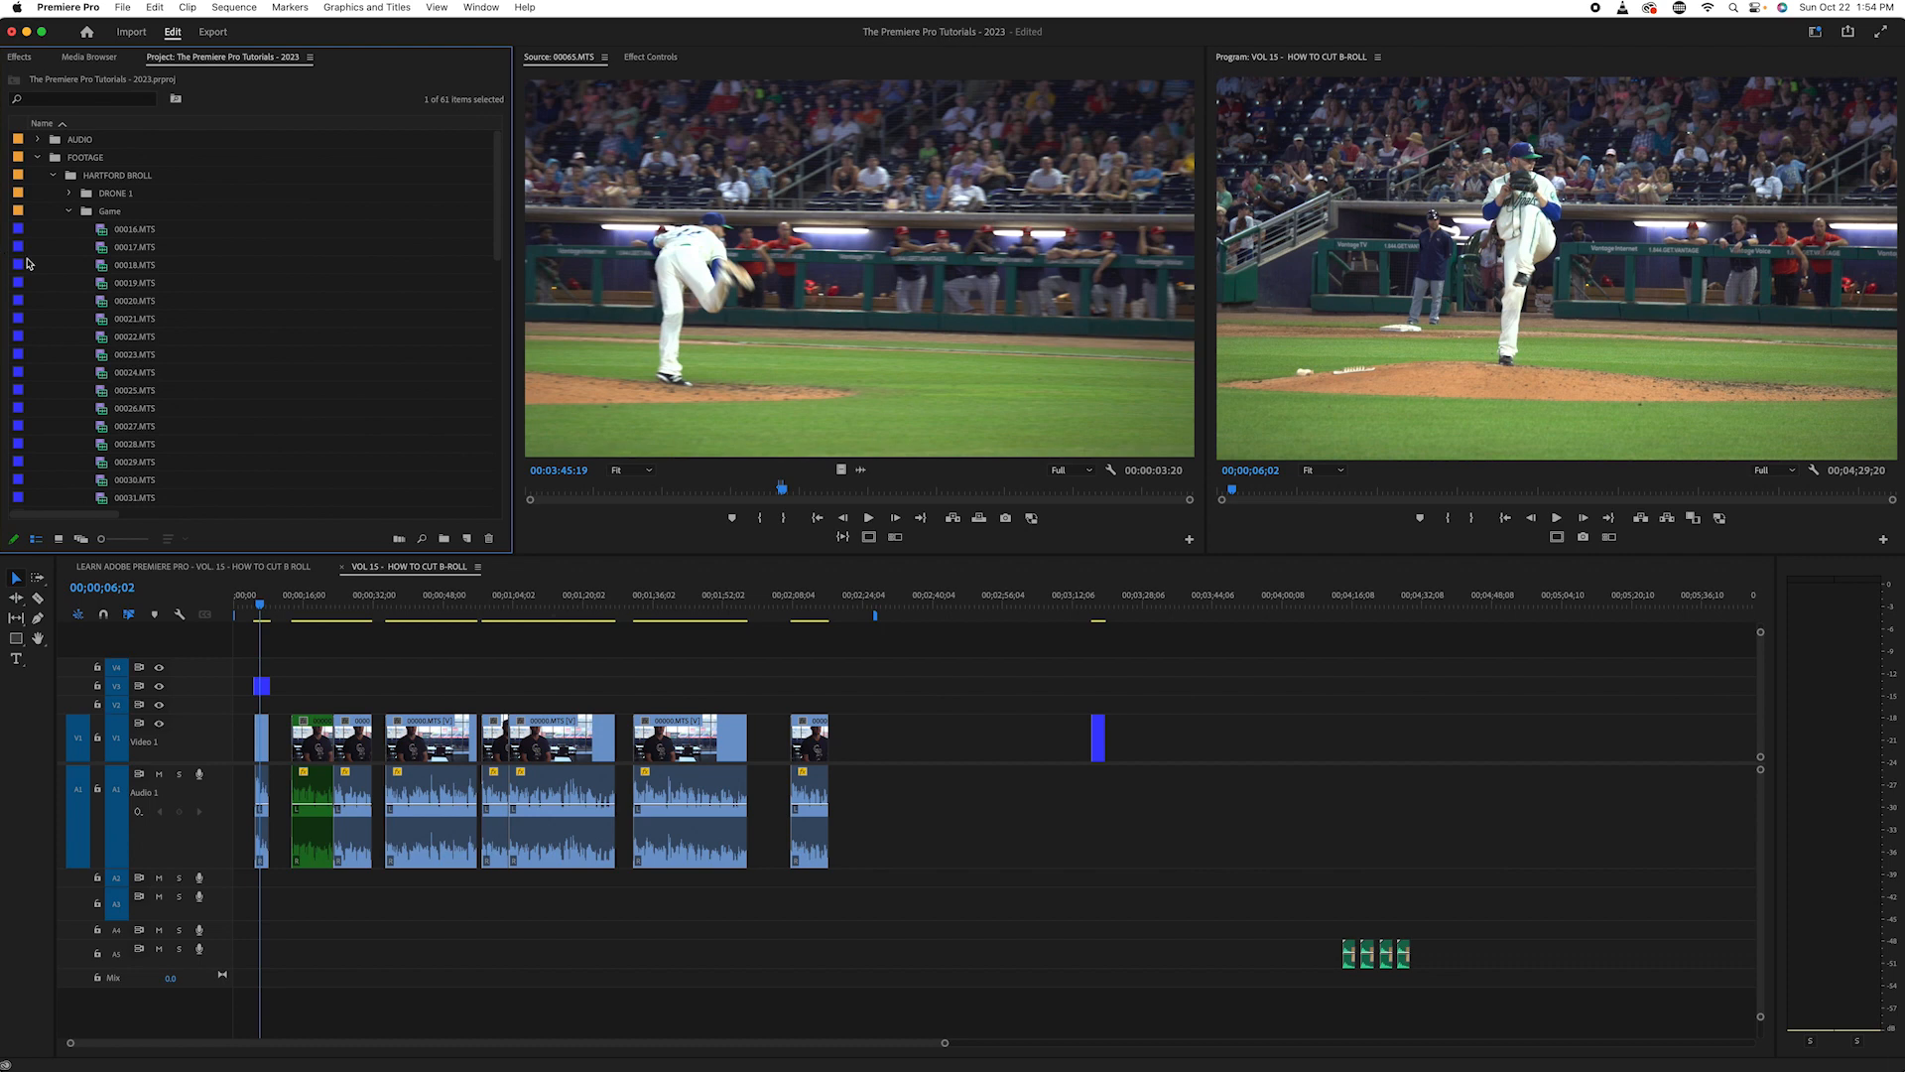
- Load game clip 00019.MTS as the source and mark a section of about 17 seconds ending at 00:00:28:18
{"action": "left_click", "coordinate": [21, 255]}
{"action": "scroll", "coordinate": [222, 255], "scroll_direction": "down", "scroll_amount": 15}
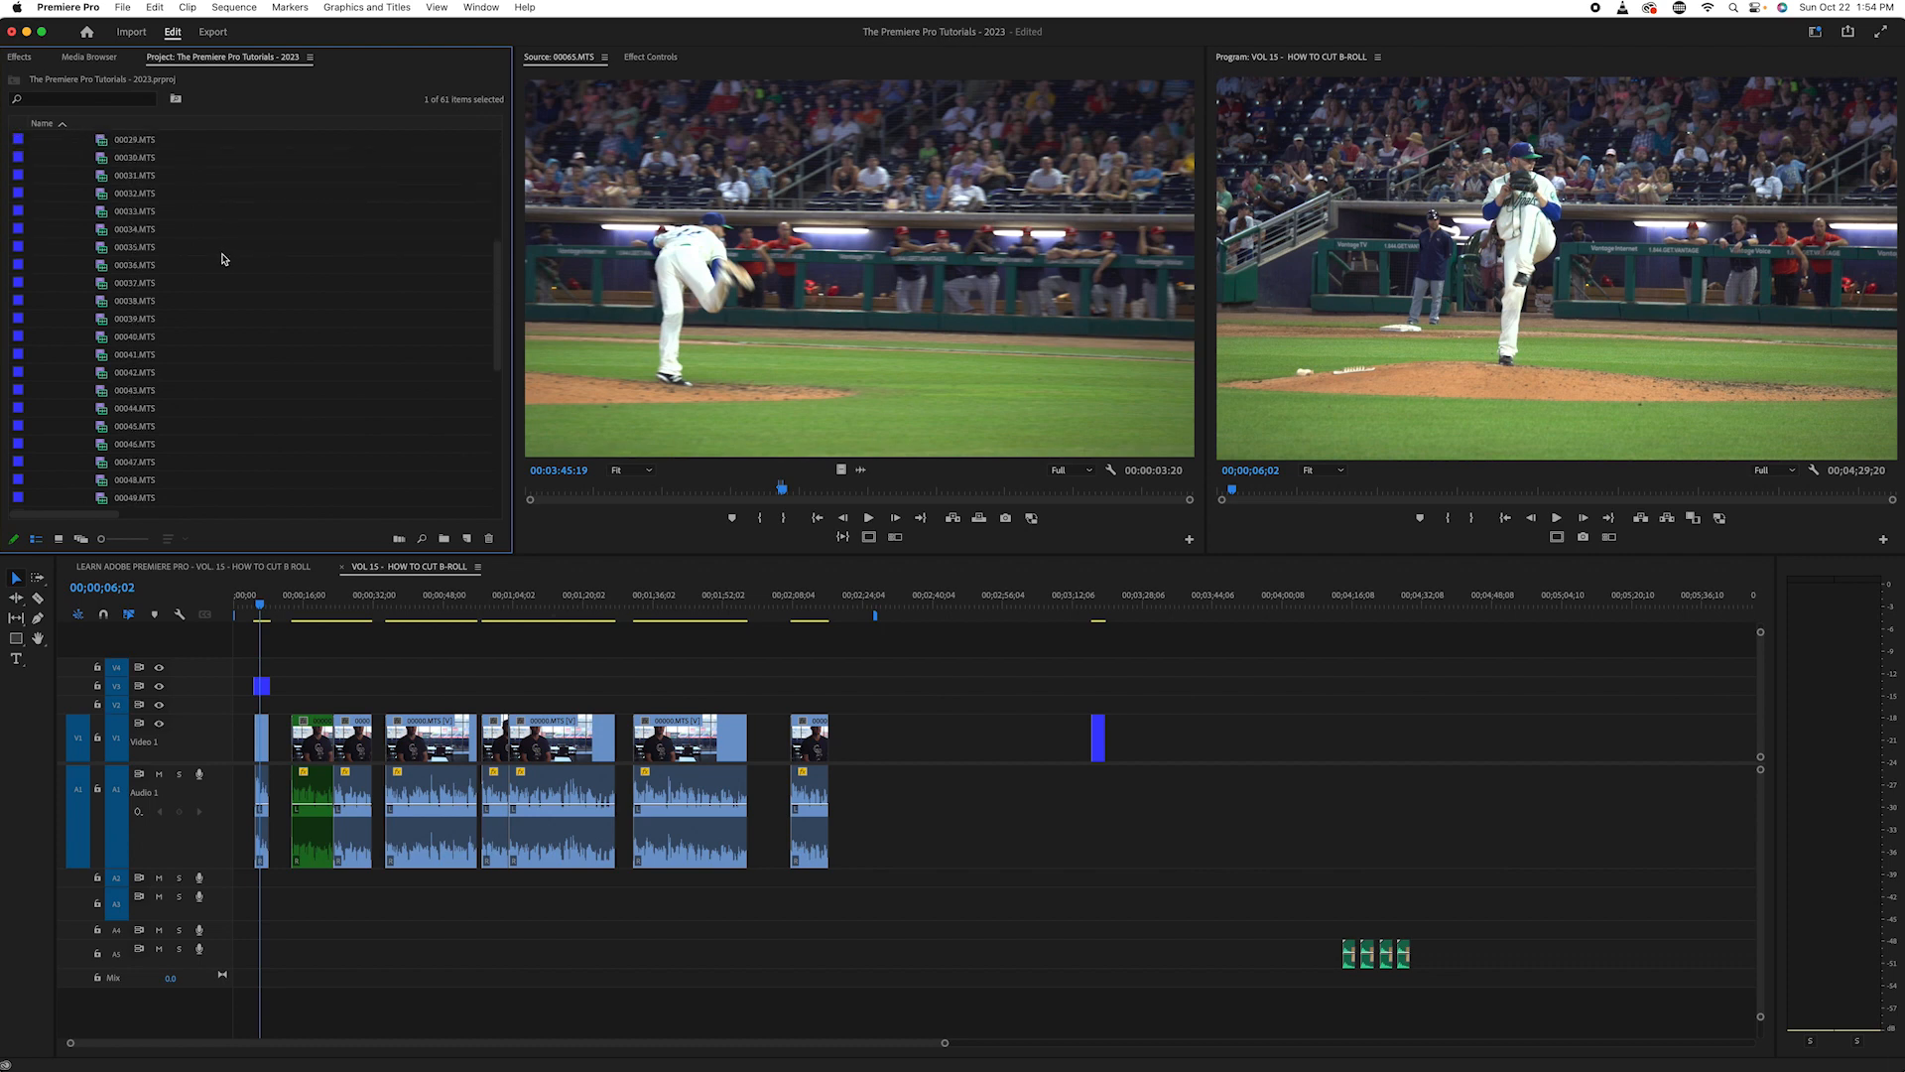
{"action": "scroll", "coordinate": [138, 351], "scroll_direction": "up", "scroll_amount": 4}
{"action": "scroll", "coordinate": [129, 344], "scroll_direction": "up", "scroll_amount": 8}
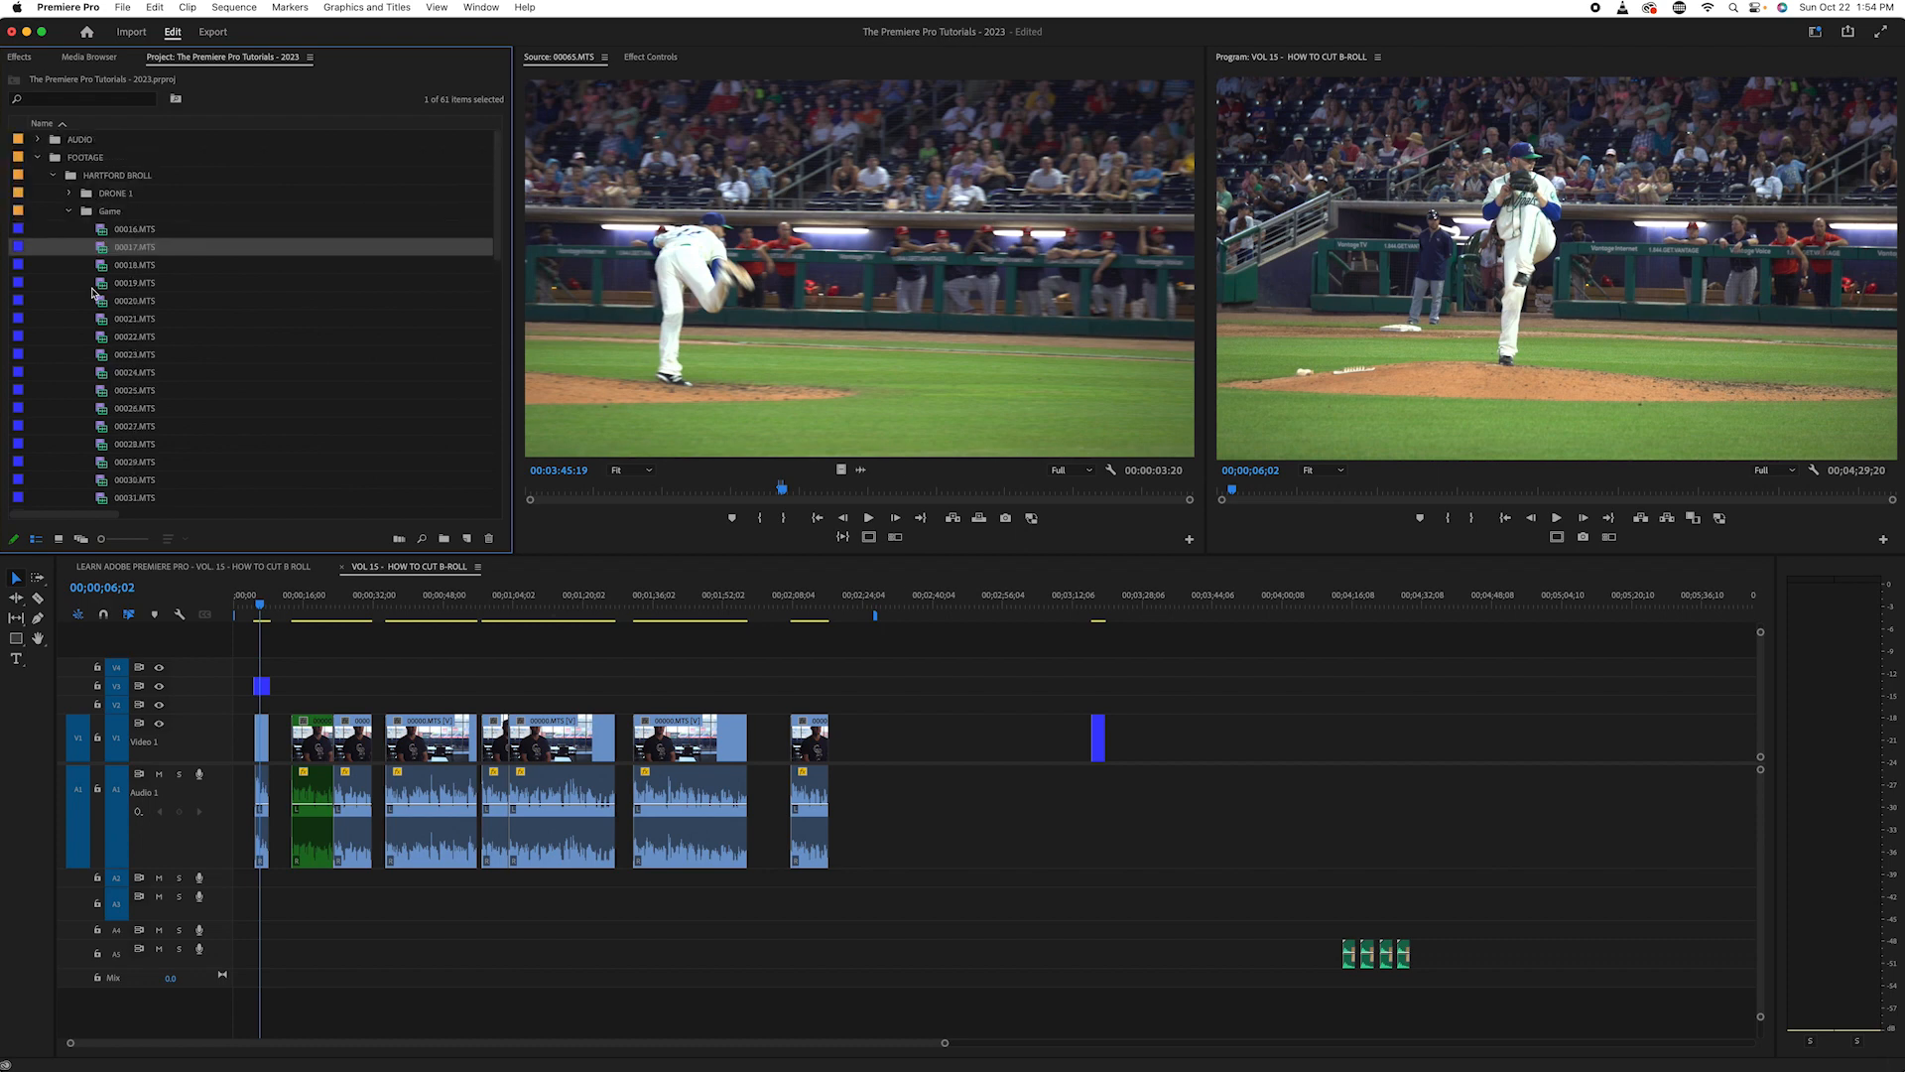
{"action": "left_click", "coordinate": [103, 285]}
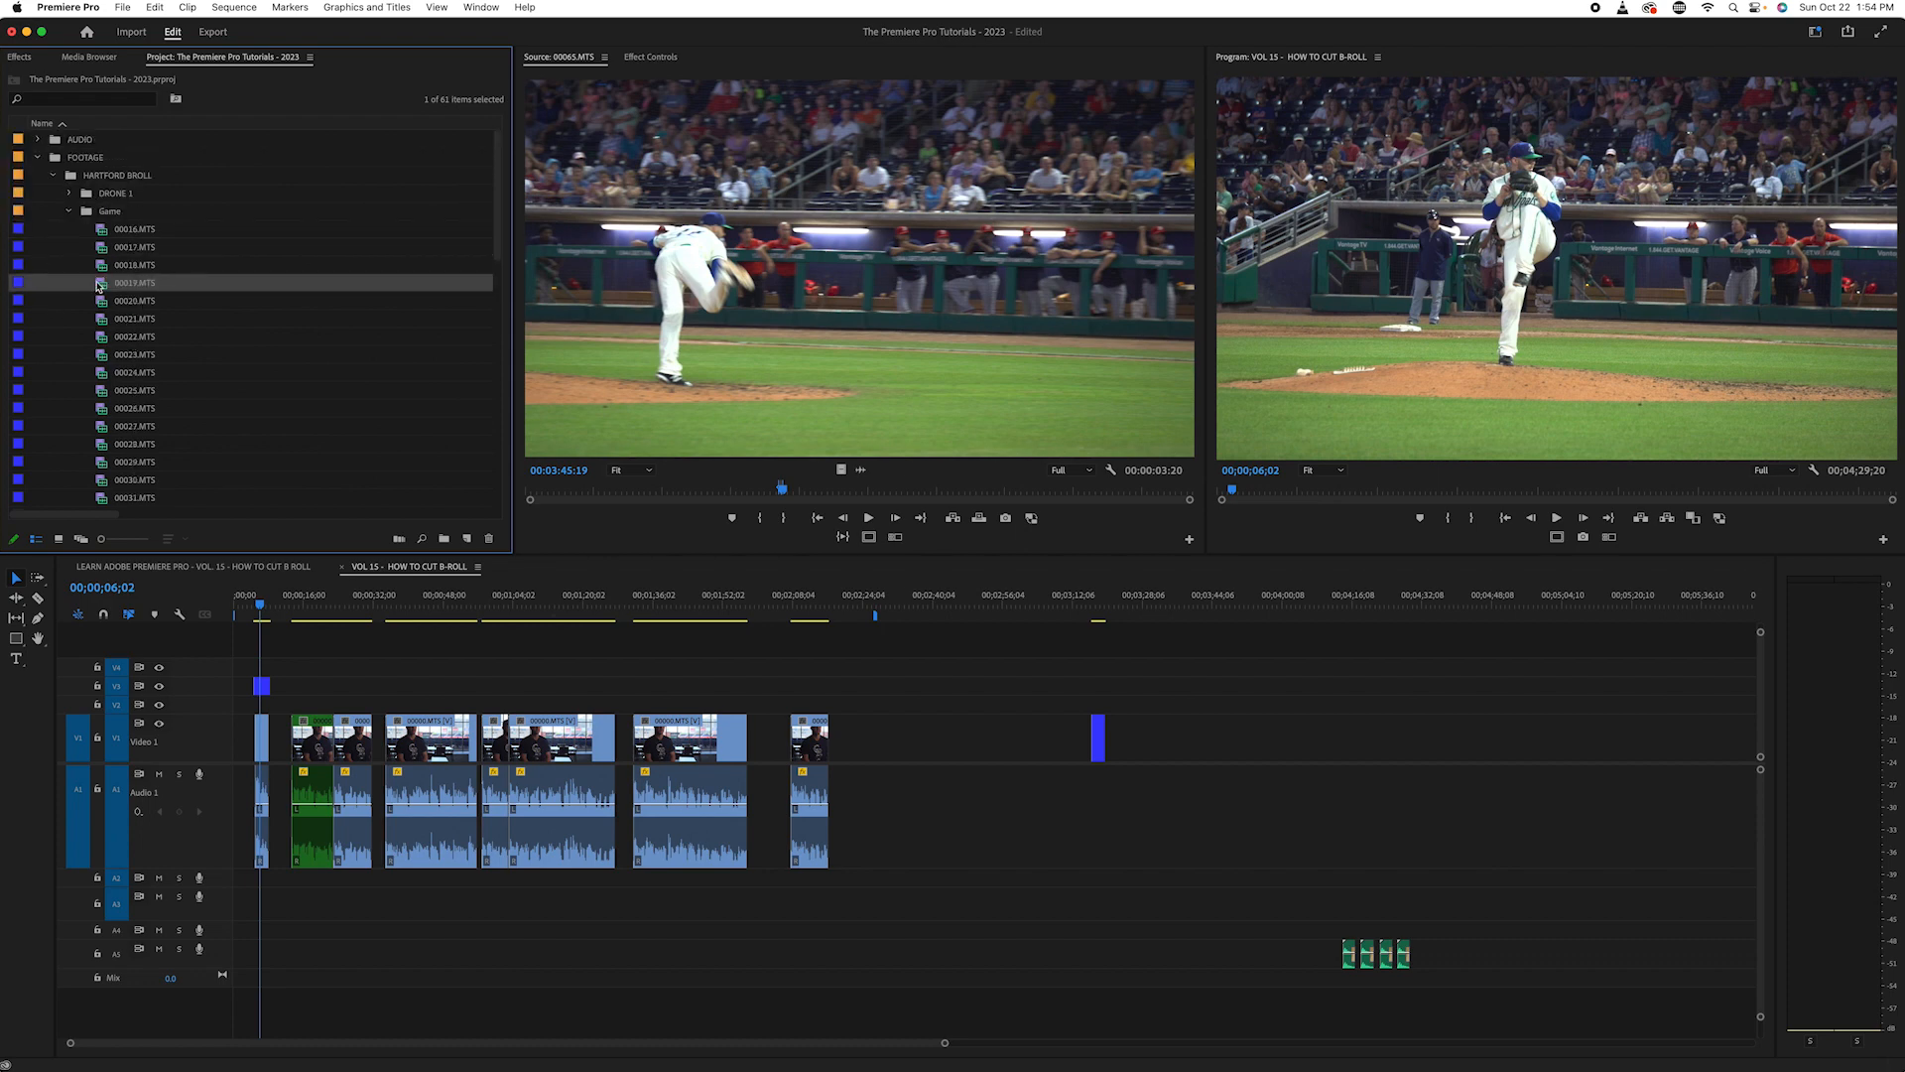
{"action": "double_click", "coordinate": [99, 285]}
{"action": "left_click", "coordinate": [625, 491]}
{"action": "key", "text": "i"}
{"action": "left_click_drag", "start_coordinate": [643, 493], "coordinate": [673, 491]}
{"action": "key", "text": "o"}
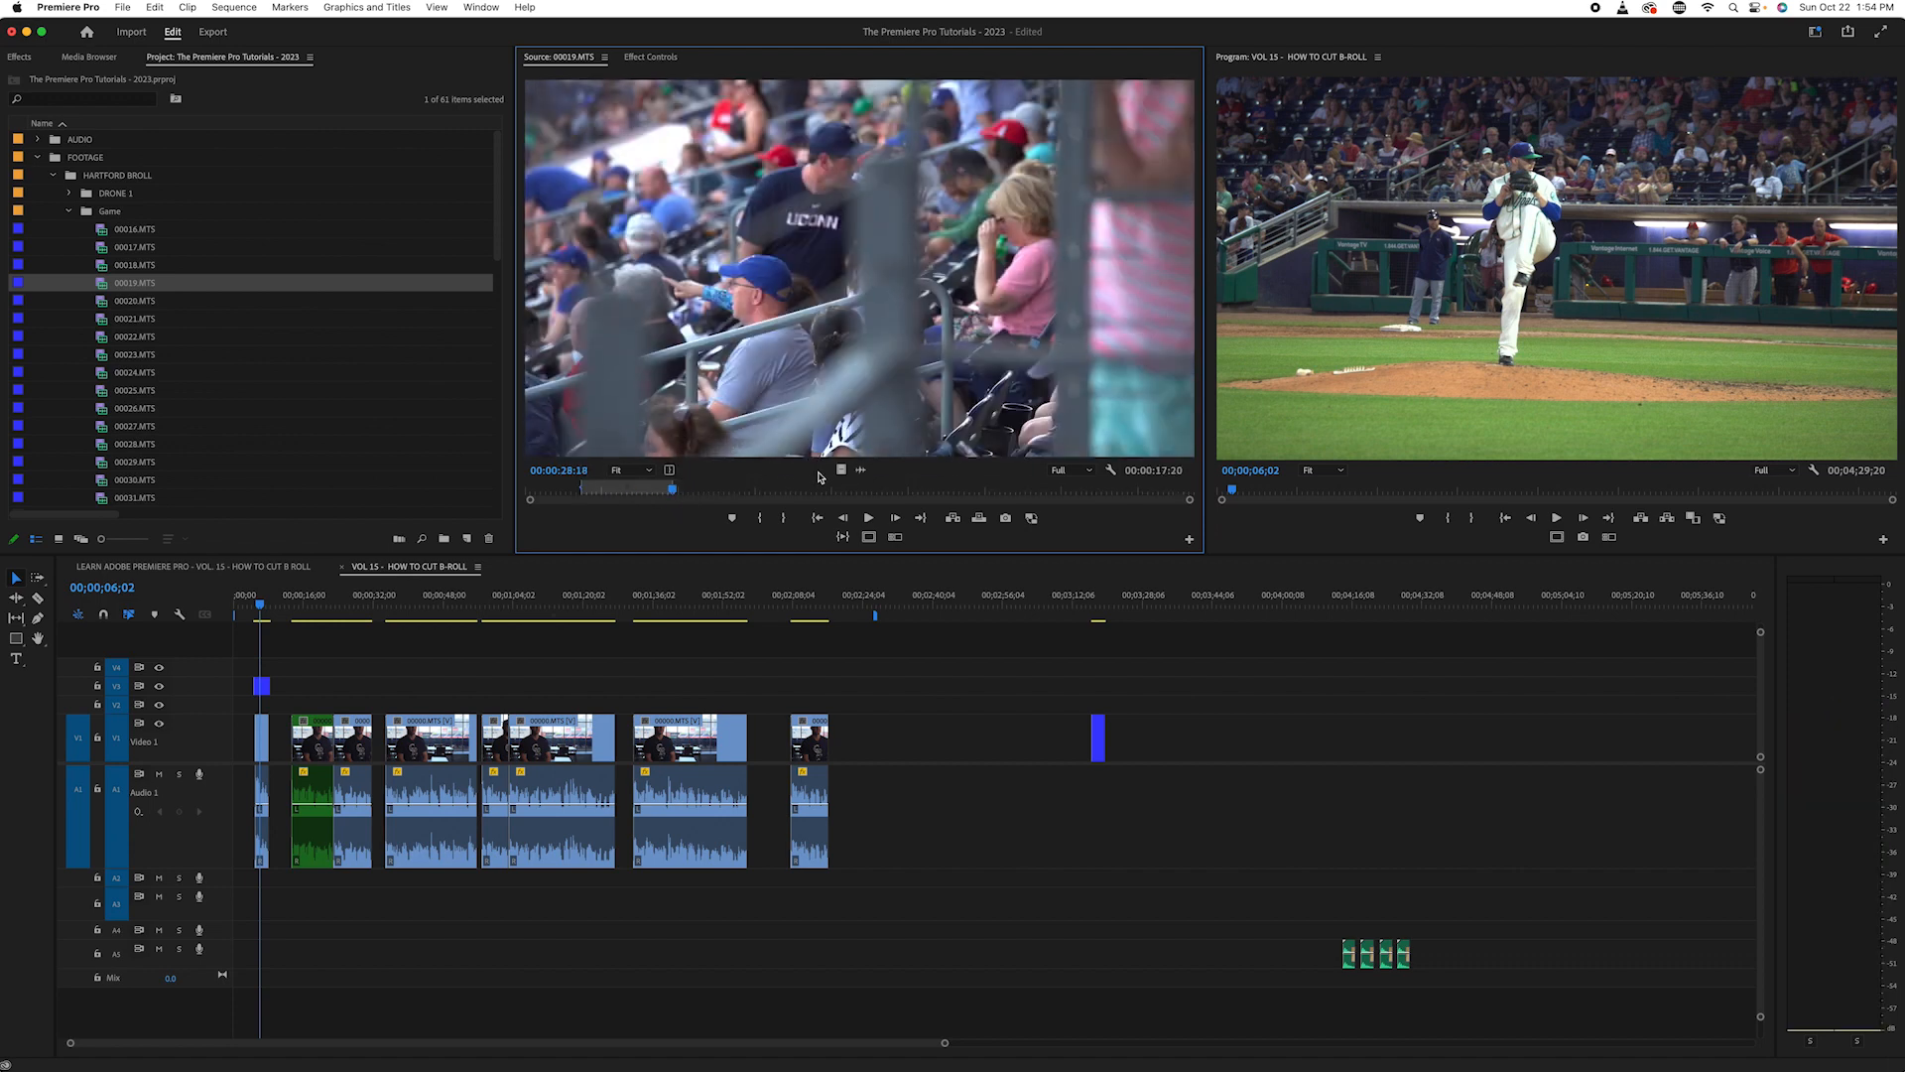
- Place the marked 00019.MTS video on V1 ahead of the spare blue clip, preview it, and delete it again
{"action": "left_click_drag", "start_coordinate": [841, 469], "coordinate": [1013, 645]}
{"action": "left_click", "coordinate": [1025, 590]}
{"action": "left_click", "coordinate": [1004, 593]}
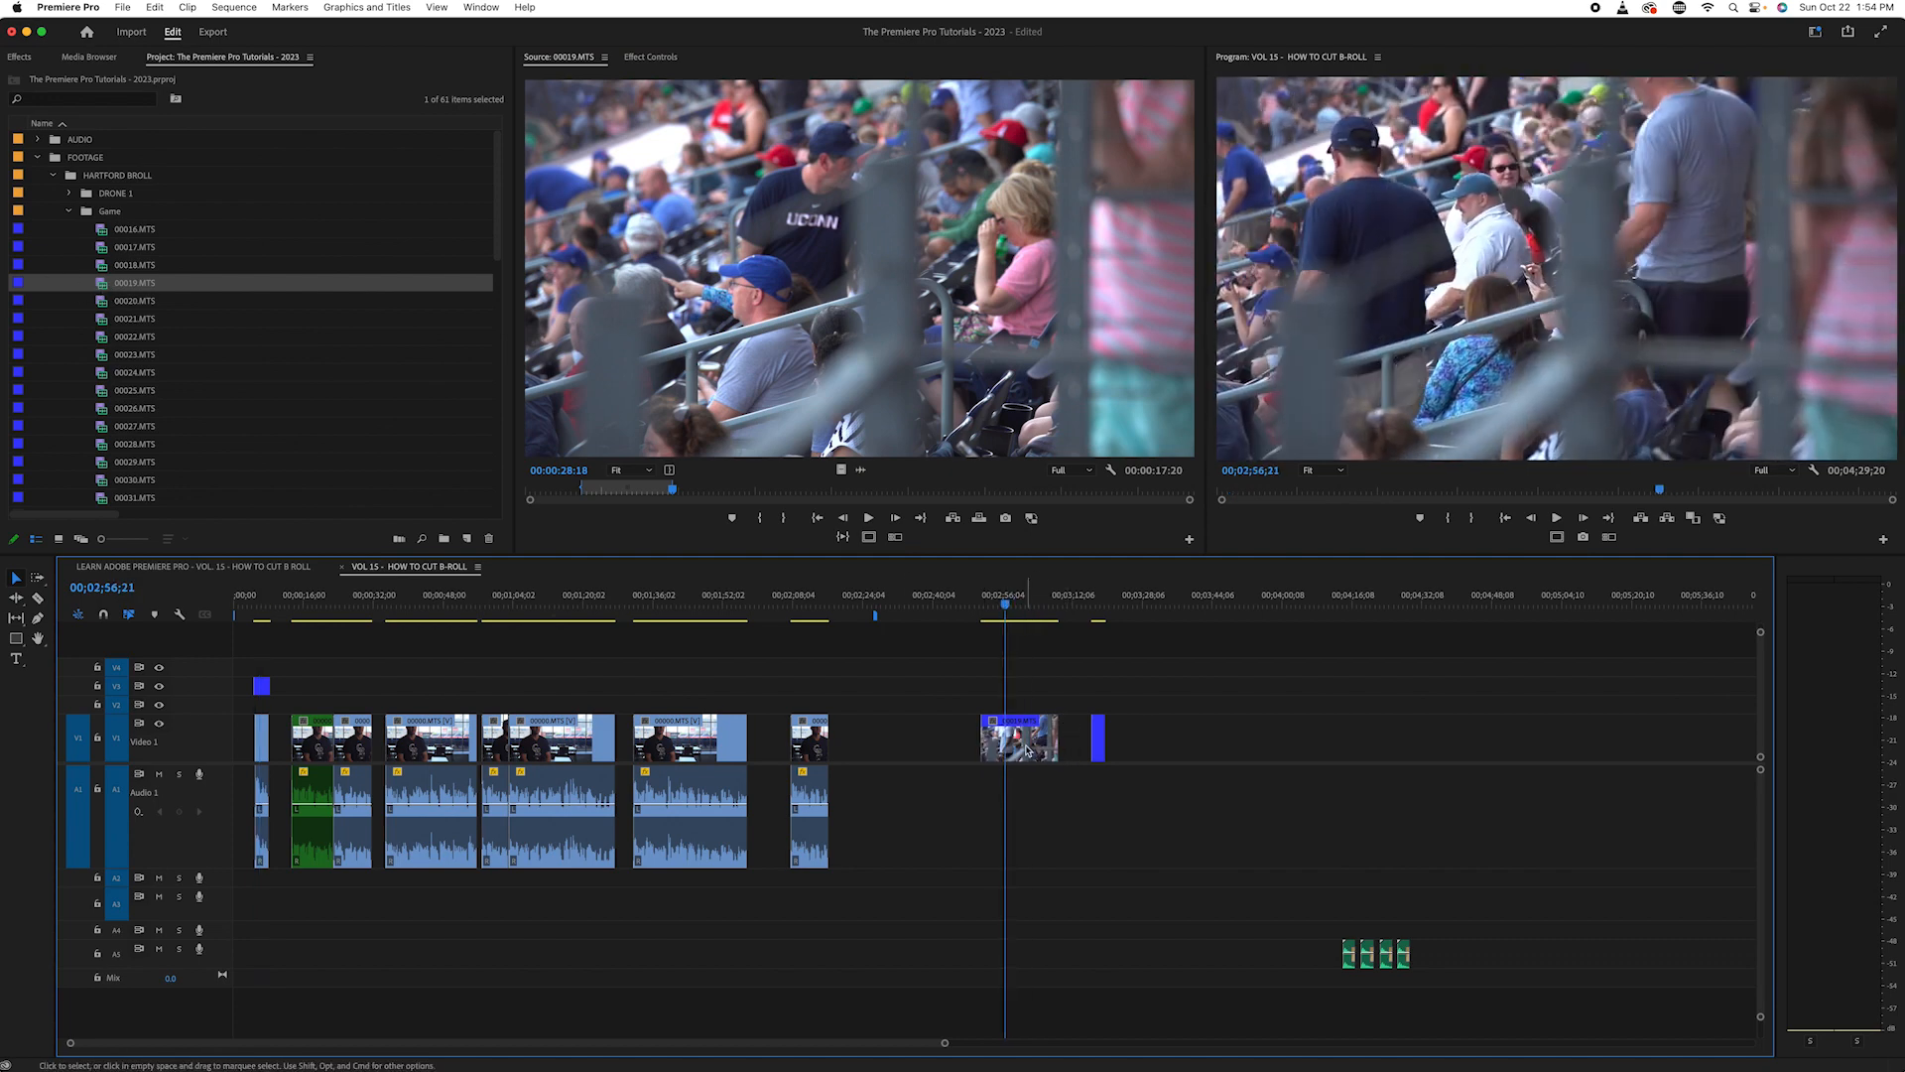
{"action": "key", "text": "Delete"}
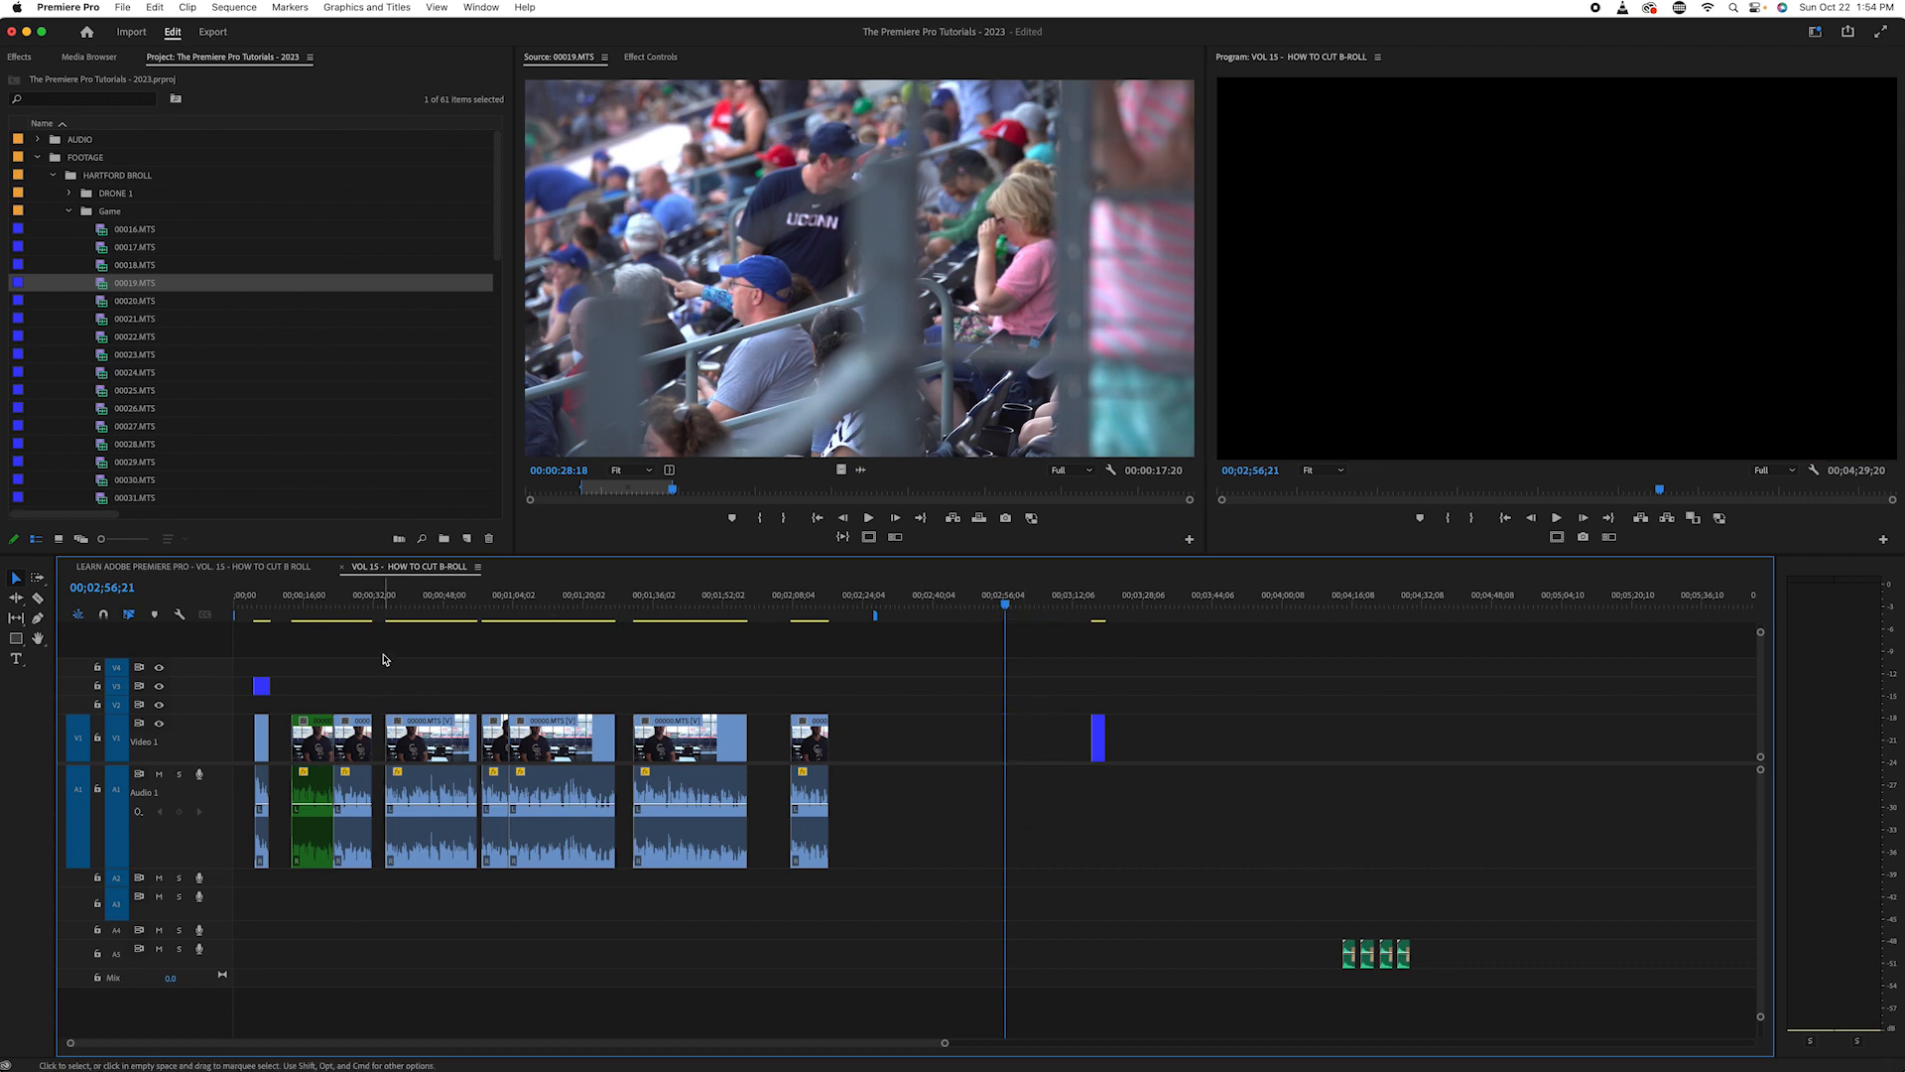
- Replay the green-labelled interview section from 00;00;17;07 to its end at 00;00;22;29
{"action": "left_click", "coordinate": [309, 597]}
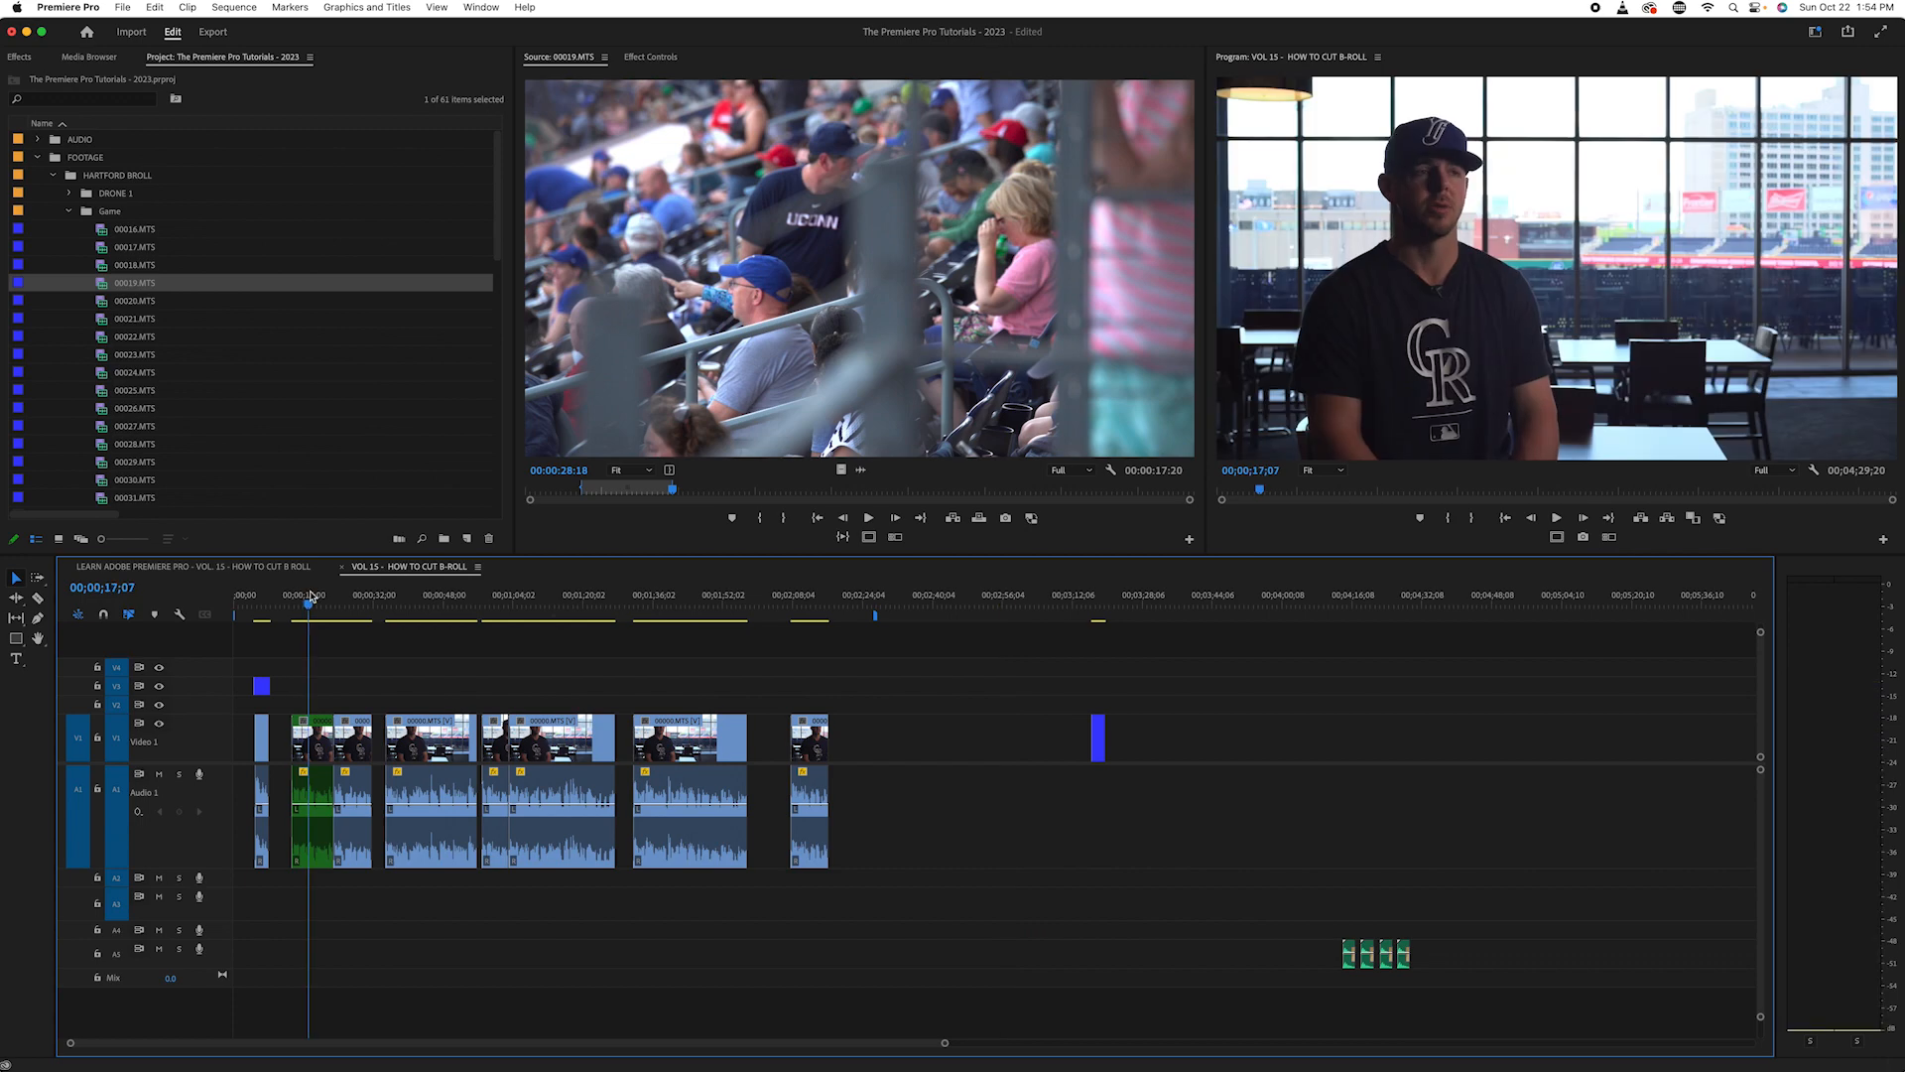
{"action": "scroll", "coordinate": [210, 307], "scroll_direction": "down", "scroll_amount": 10}
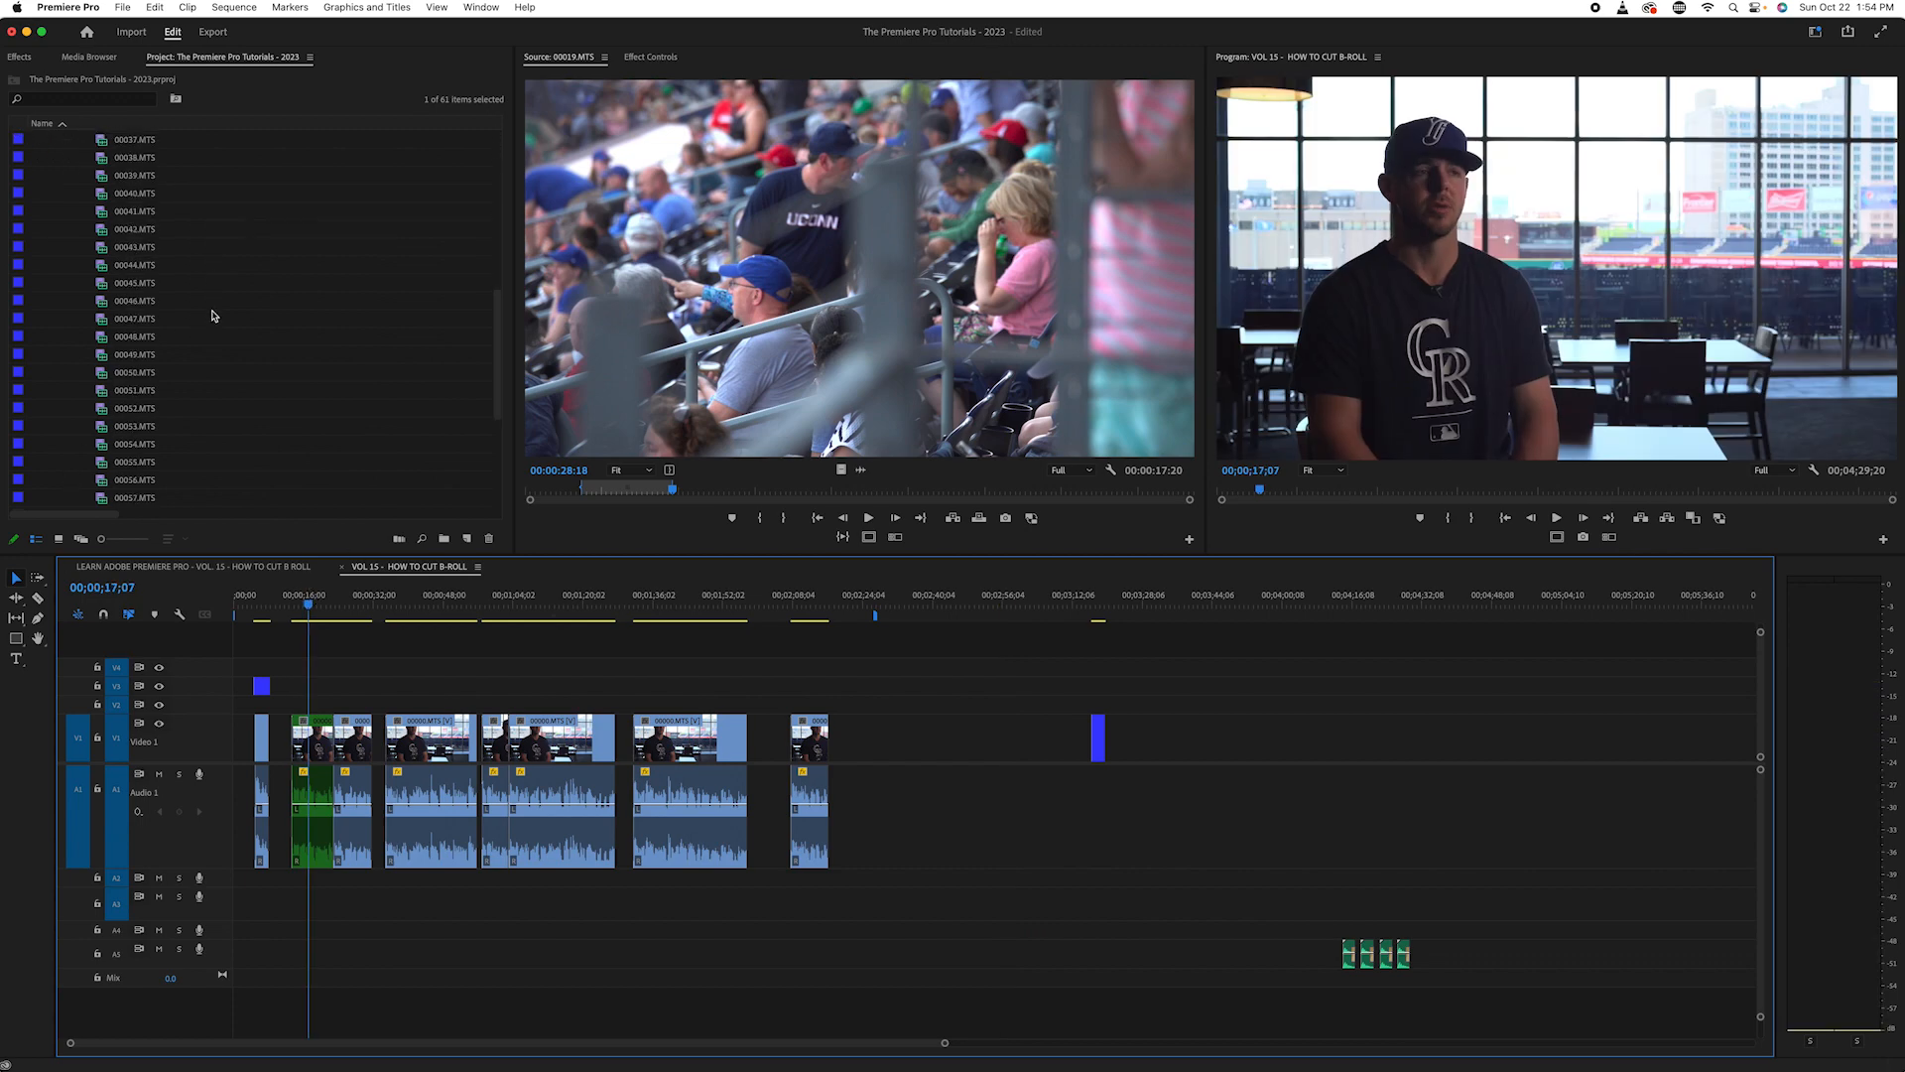
{"action": "scroll", "coordinate": [252, 340], "scroll_direction": "up", "scroll_amount": 2}
{"action": "key", "text": "space"}
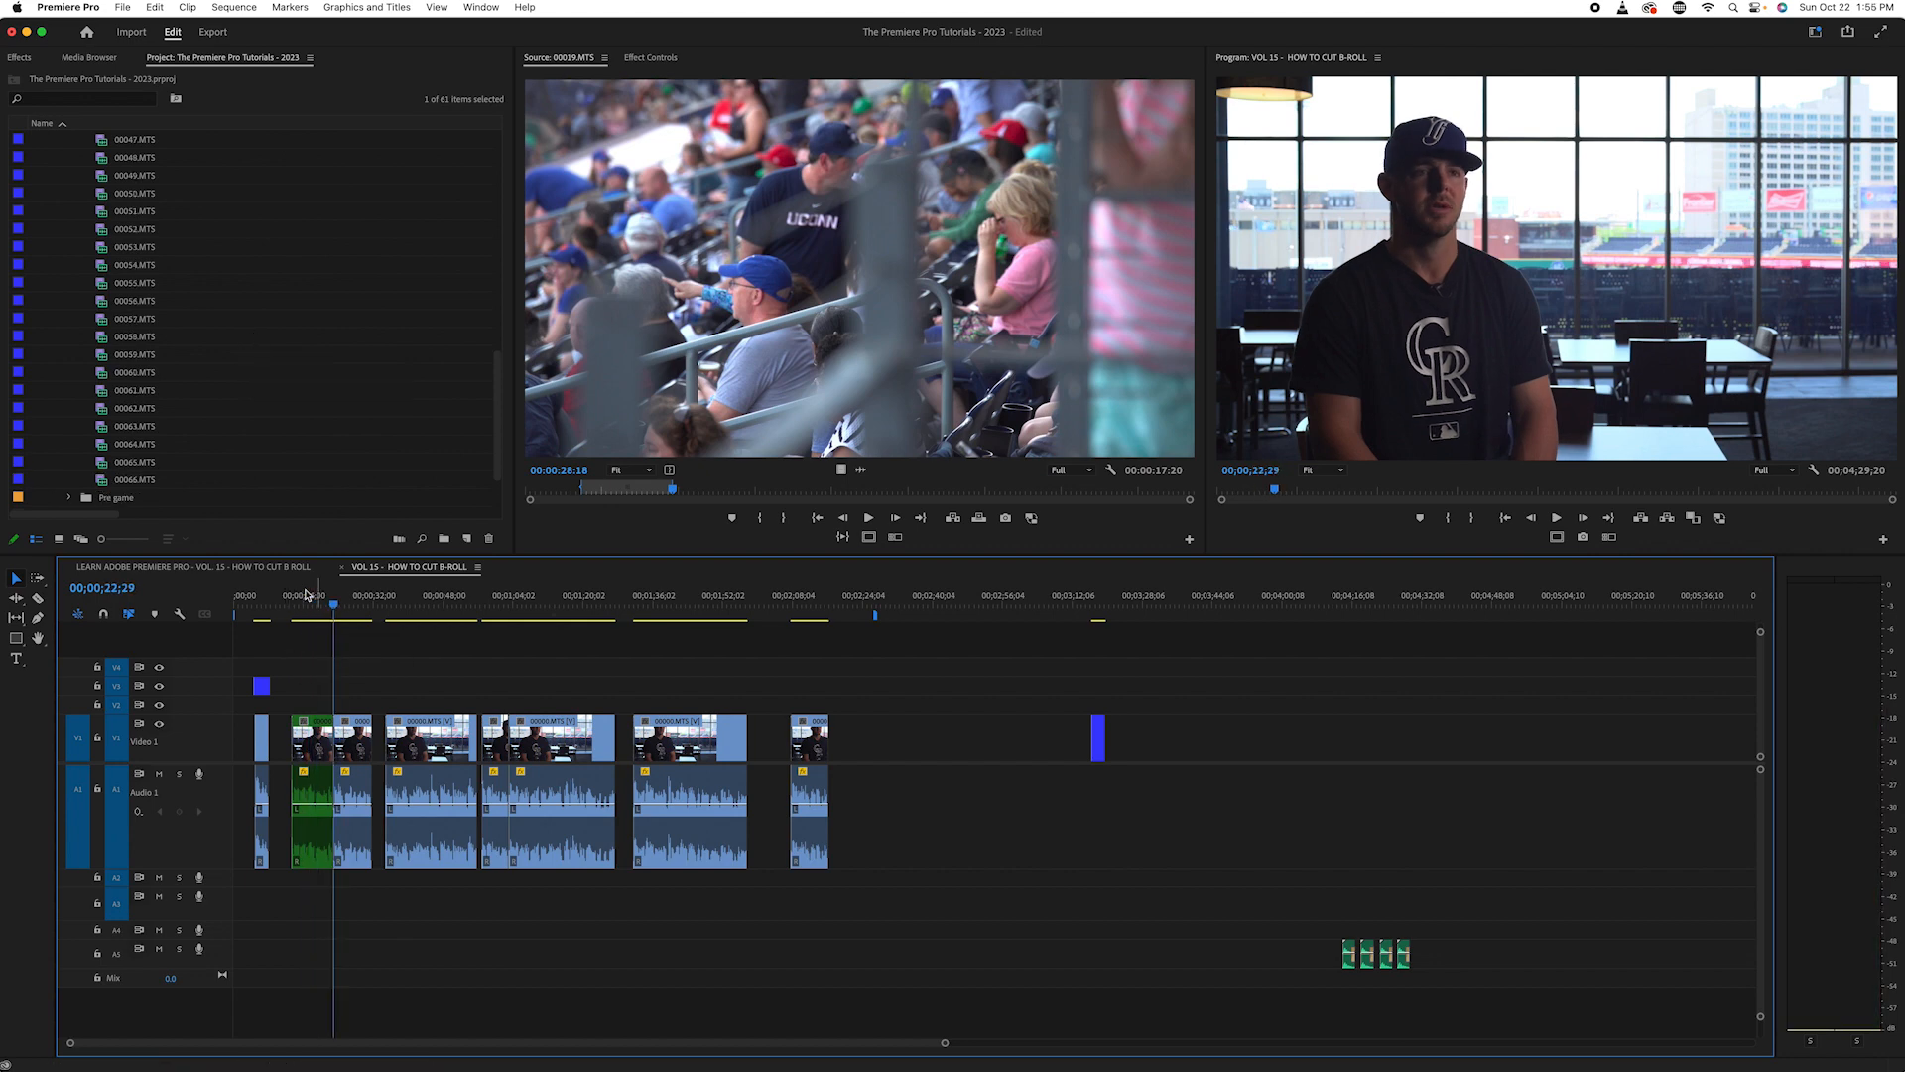
{"action": "key", "text": "="}
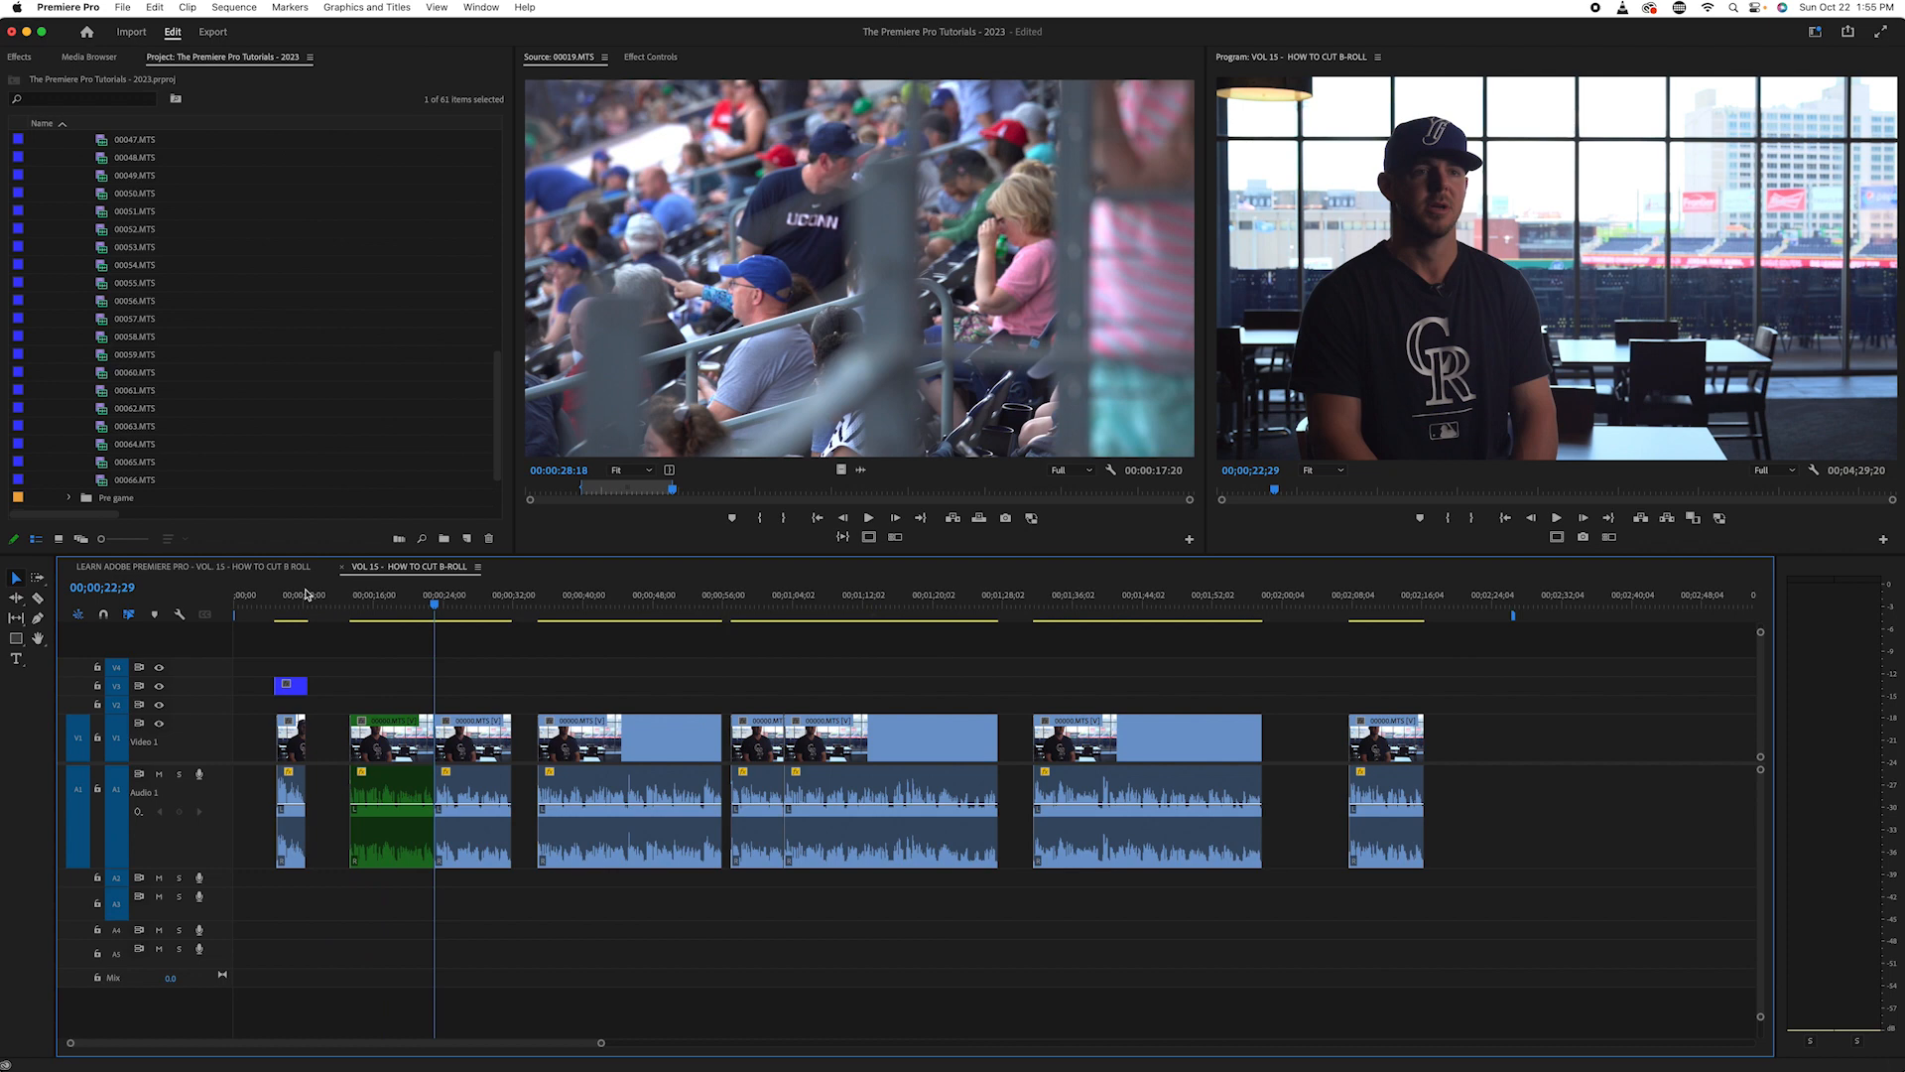
- Listen to the second half of the split interview clip and change its label colour to Rose
{"action": "key", "text": "space"}
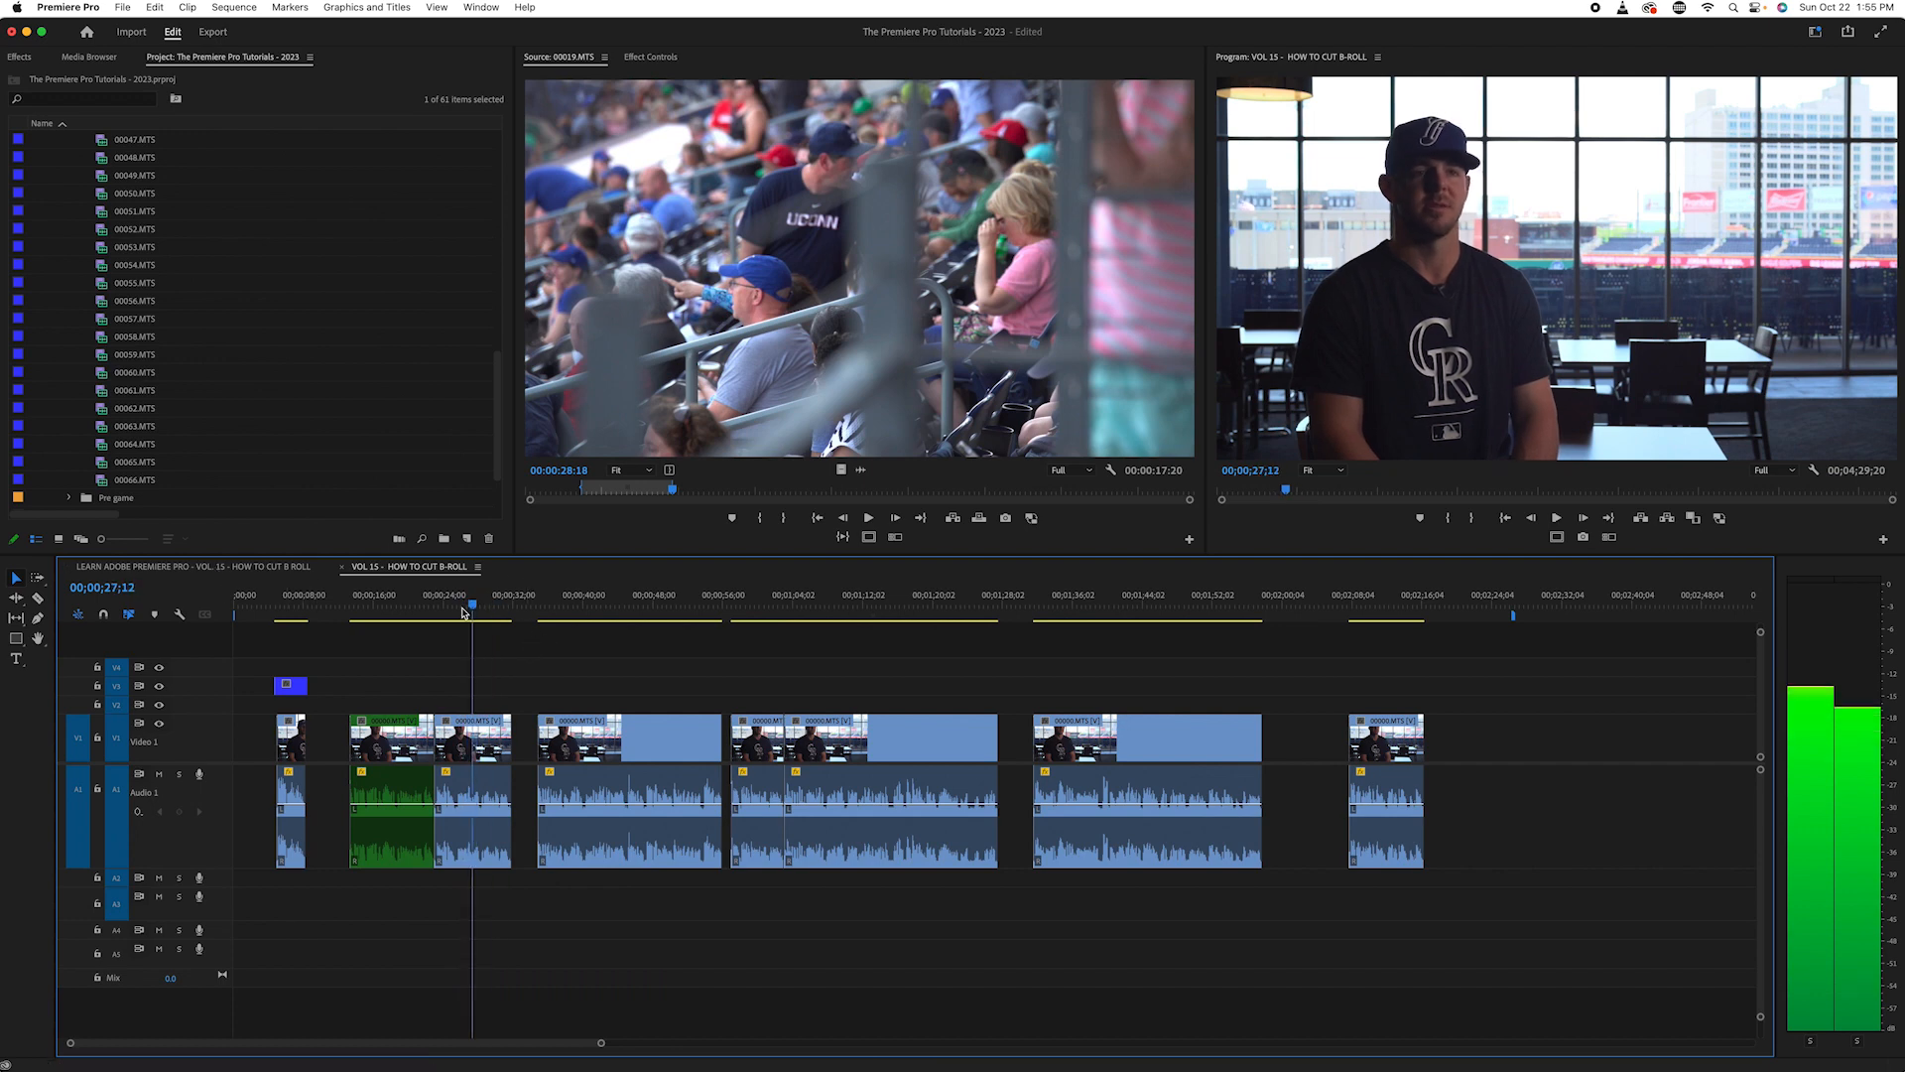
{"action": "key", "text": "space"}
{"action": "left_click", "coordinate": [486, 736]}
{"action": "right_click", "coordinate": [472, 737]}
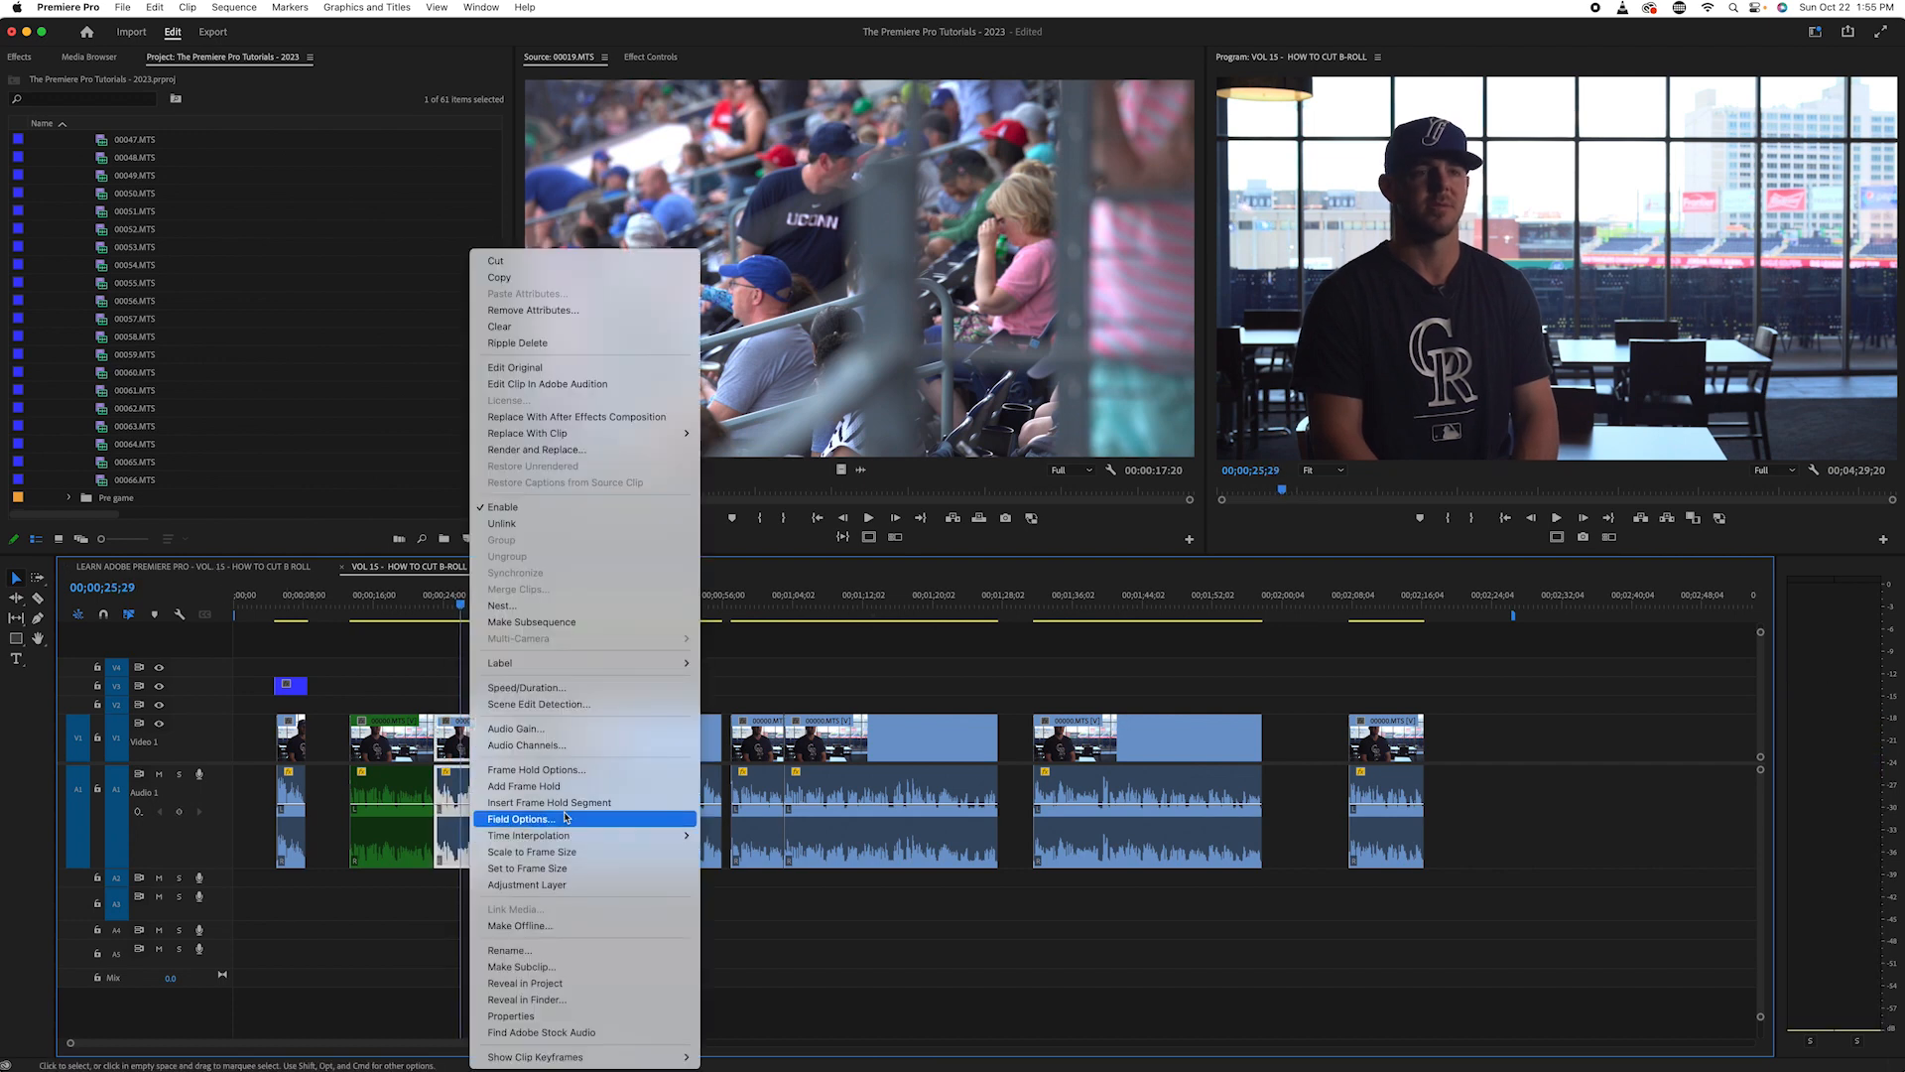
{"action": "mouse_move", "coordinate": [672, 672]}
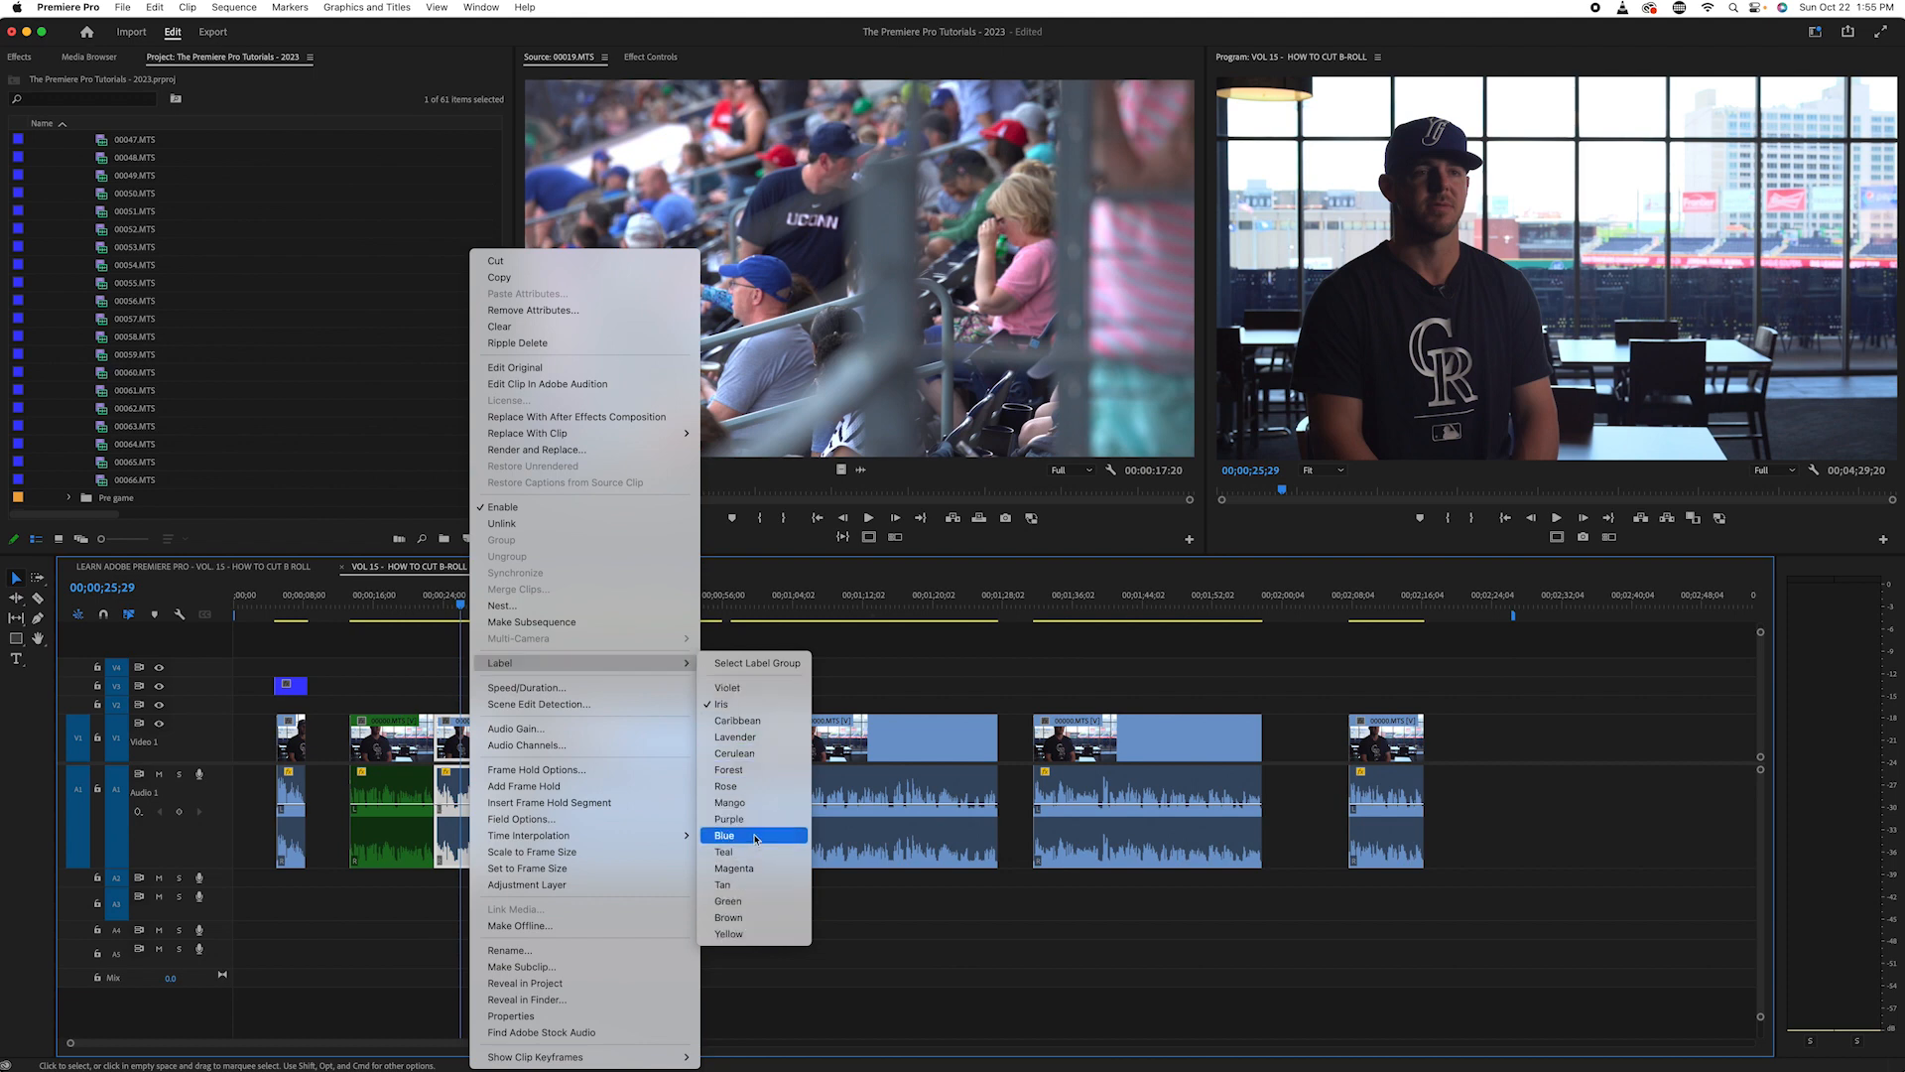
{"action": "left_click", "coordinate": [757, 787]}
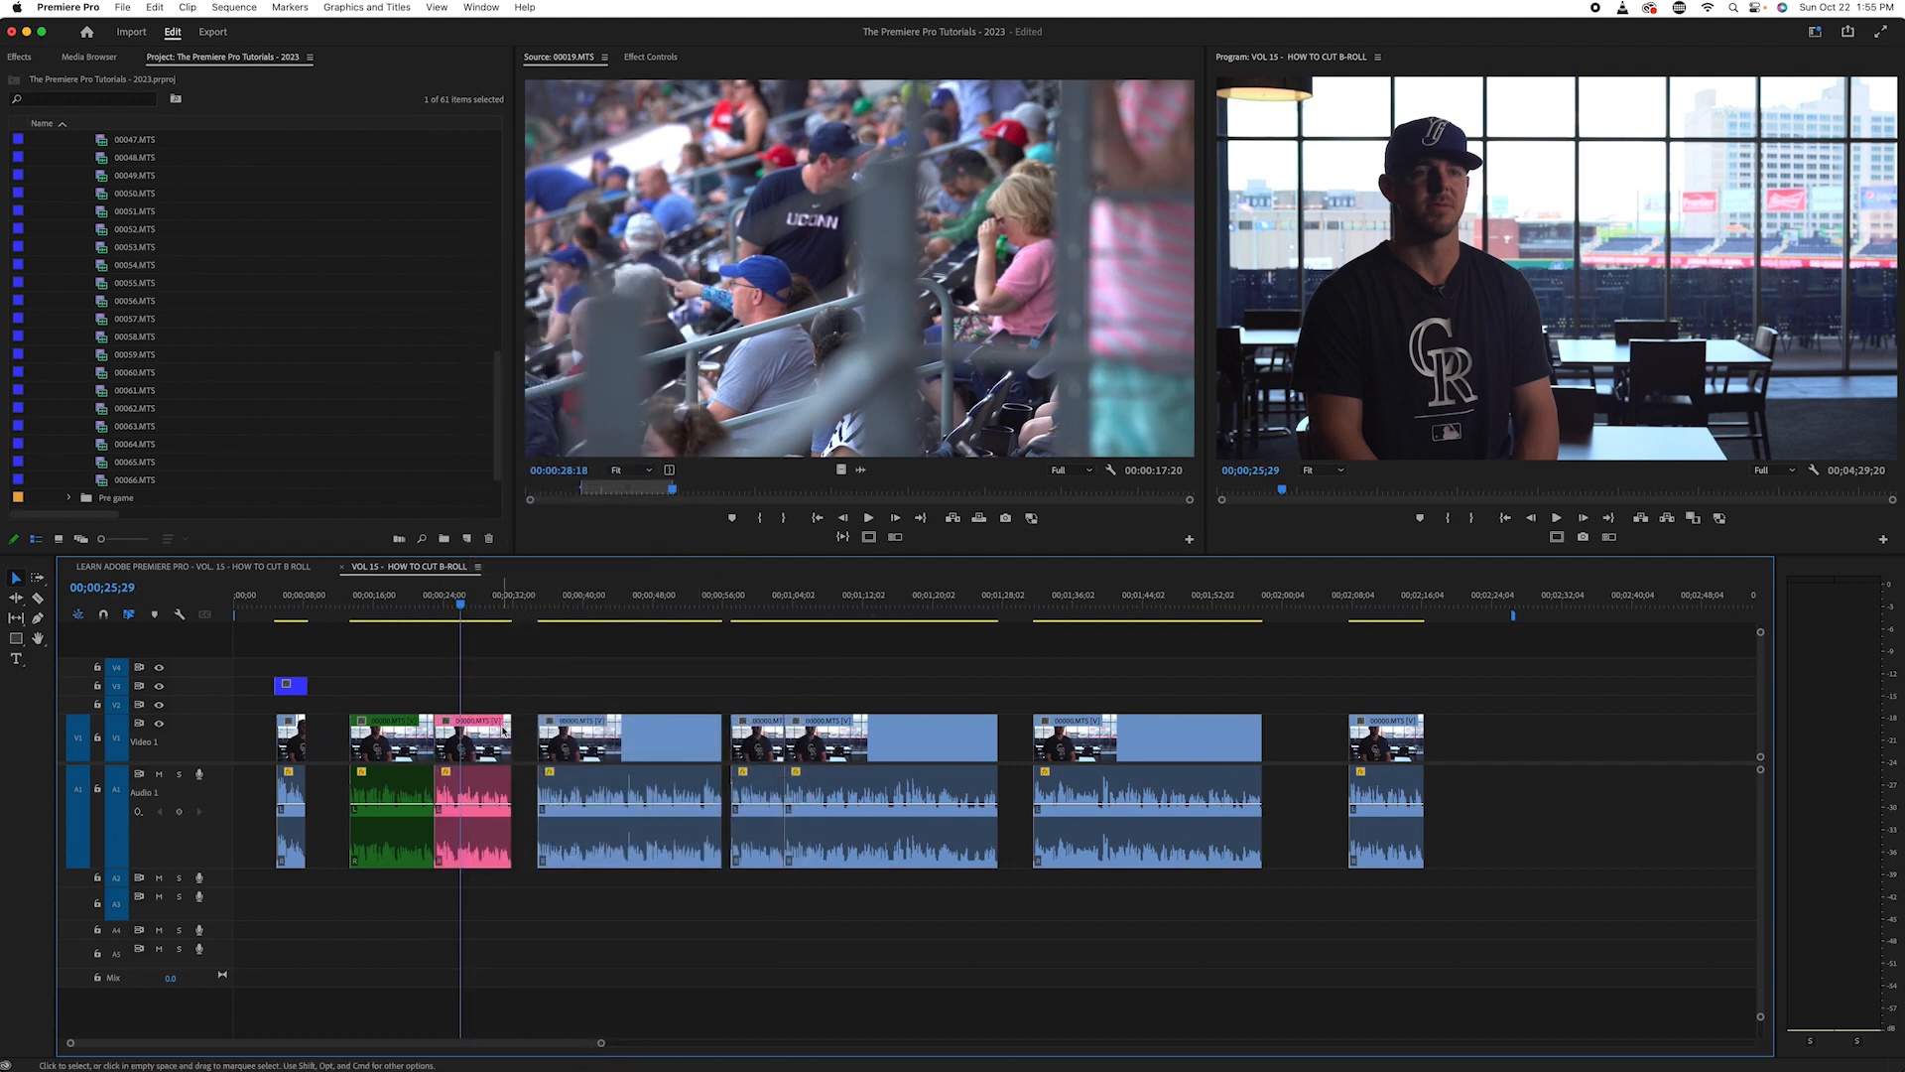
- Listen to the second interview section from its start at 00;00;34;27 to find where the topic changes
{"action": "left_click_drag", "start_coordinate": [466, 597], "coordinate": [497, 597]}
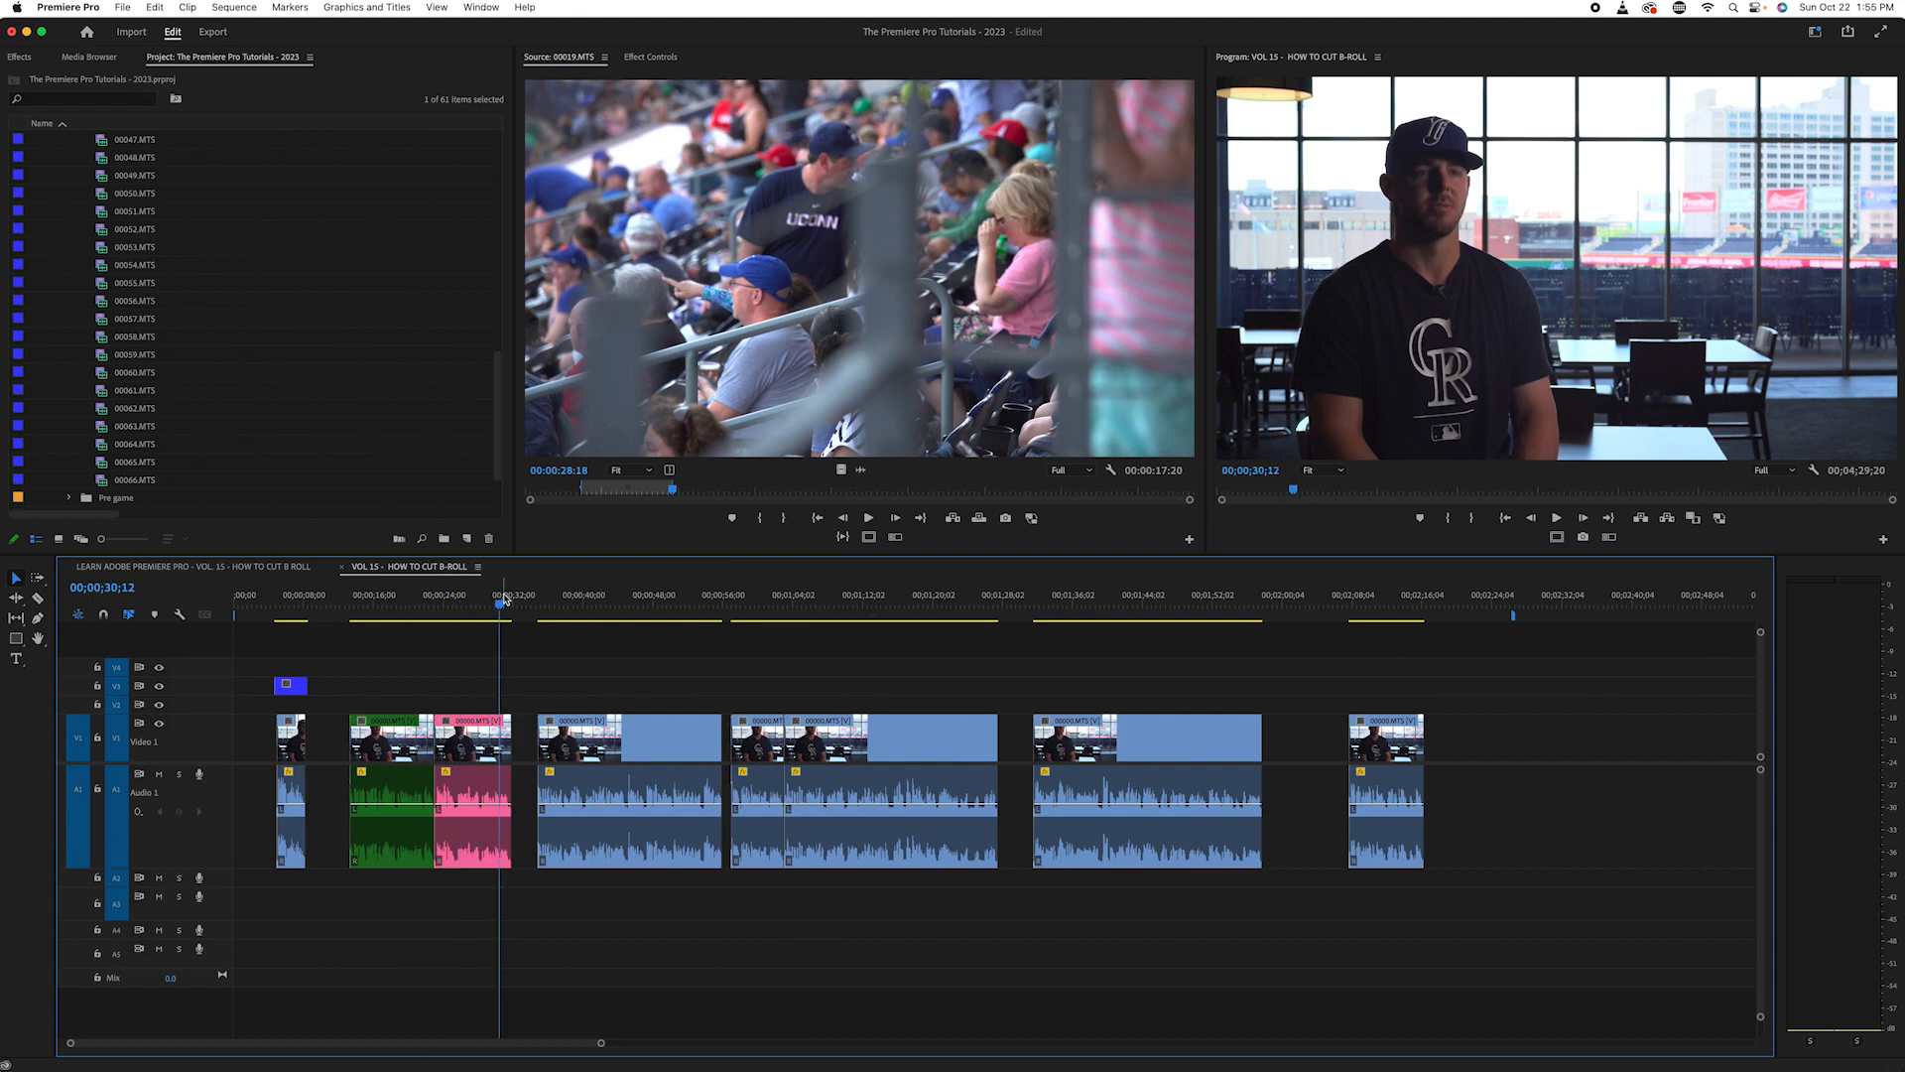
{"action": "left_click", "coordinate": [510, 594]}
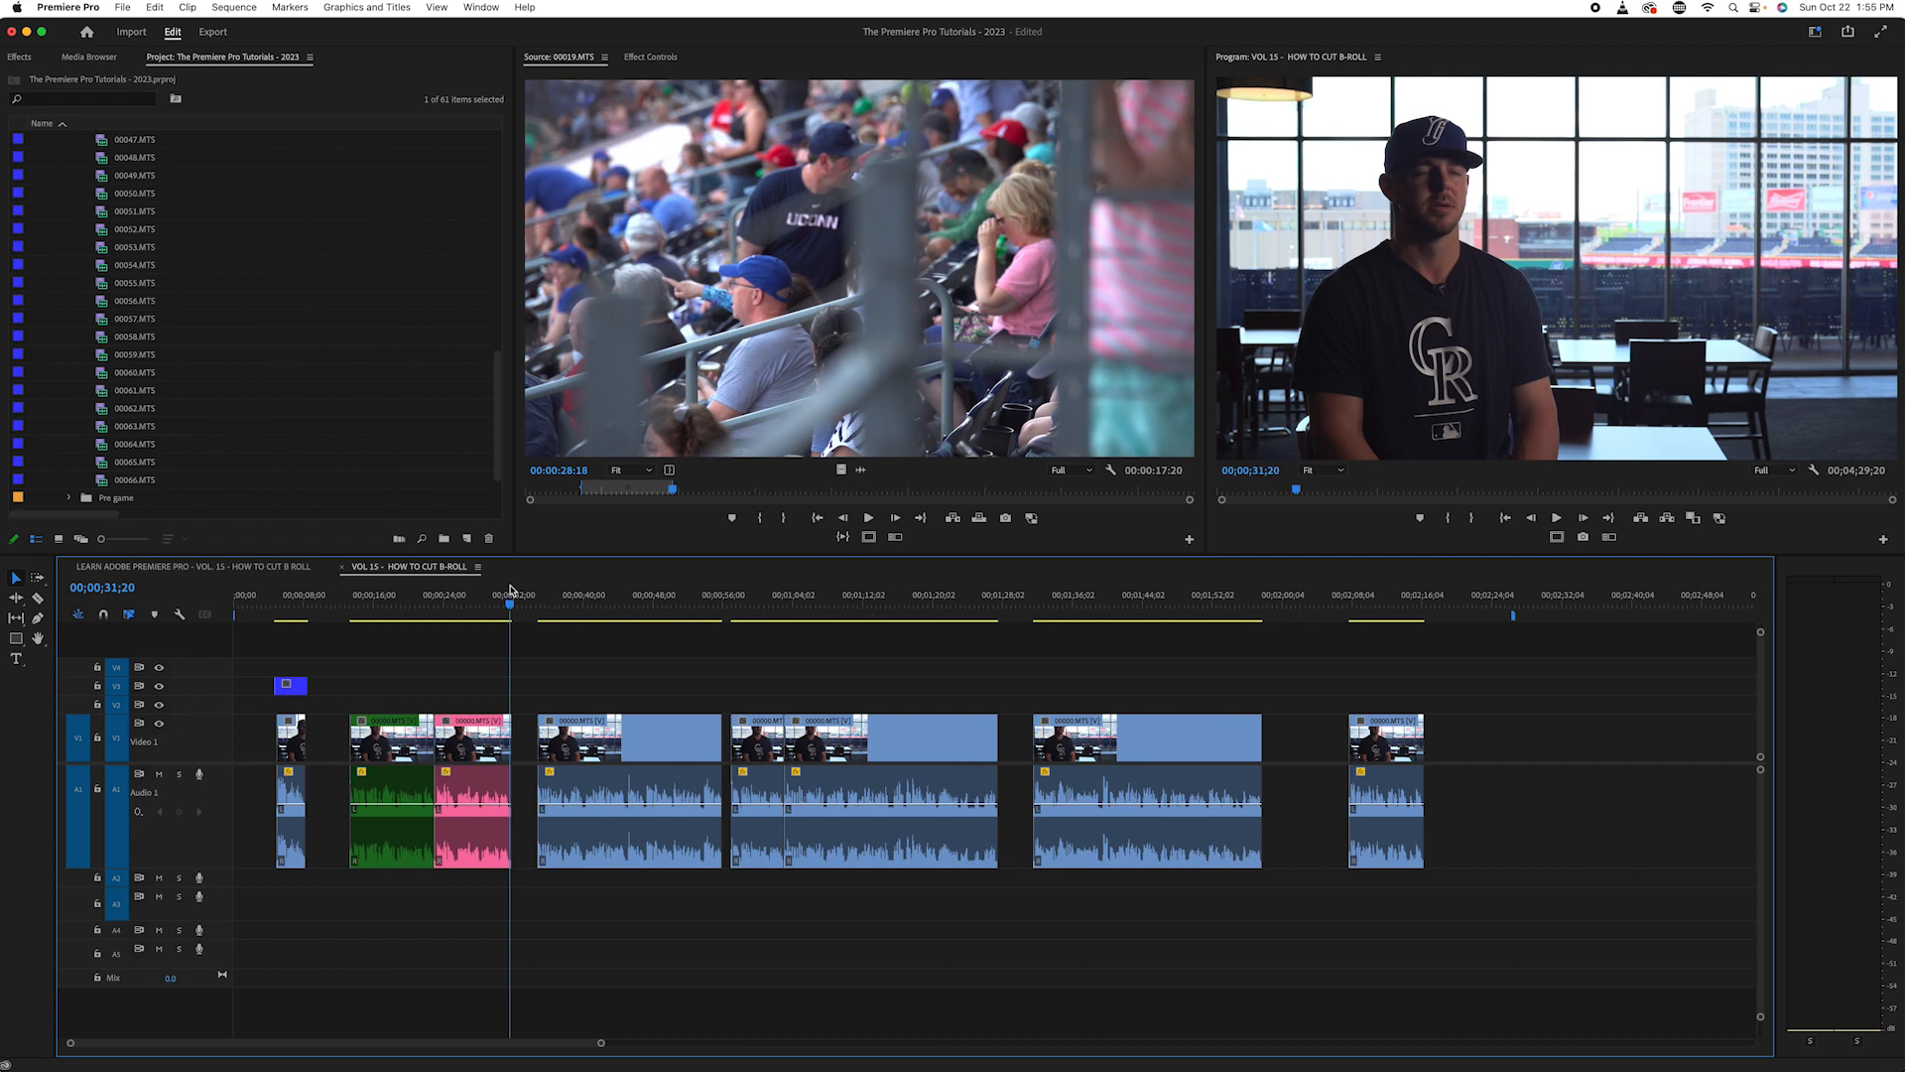
{"action": "key", "text": "Down"}
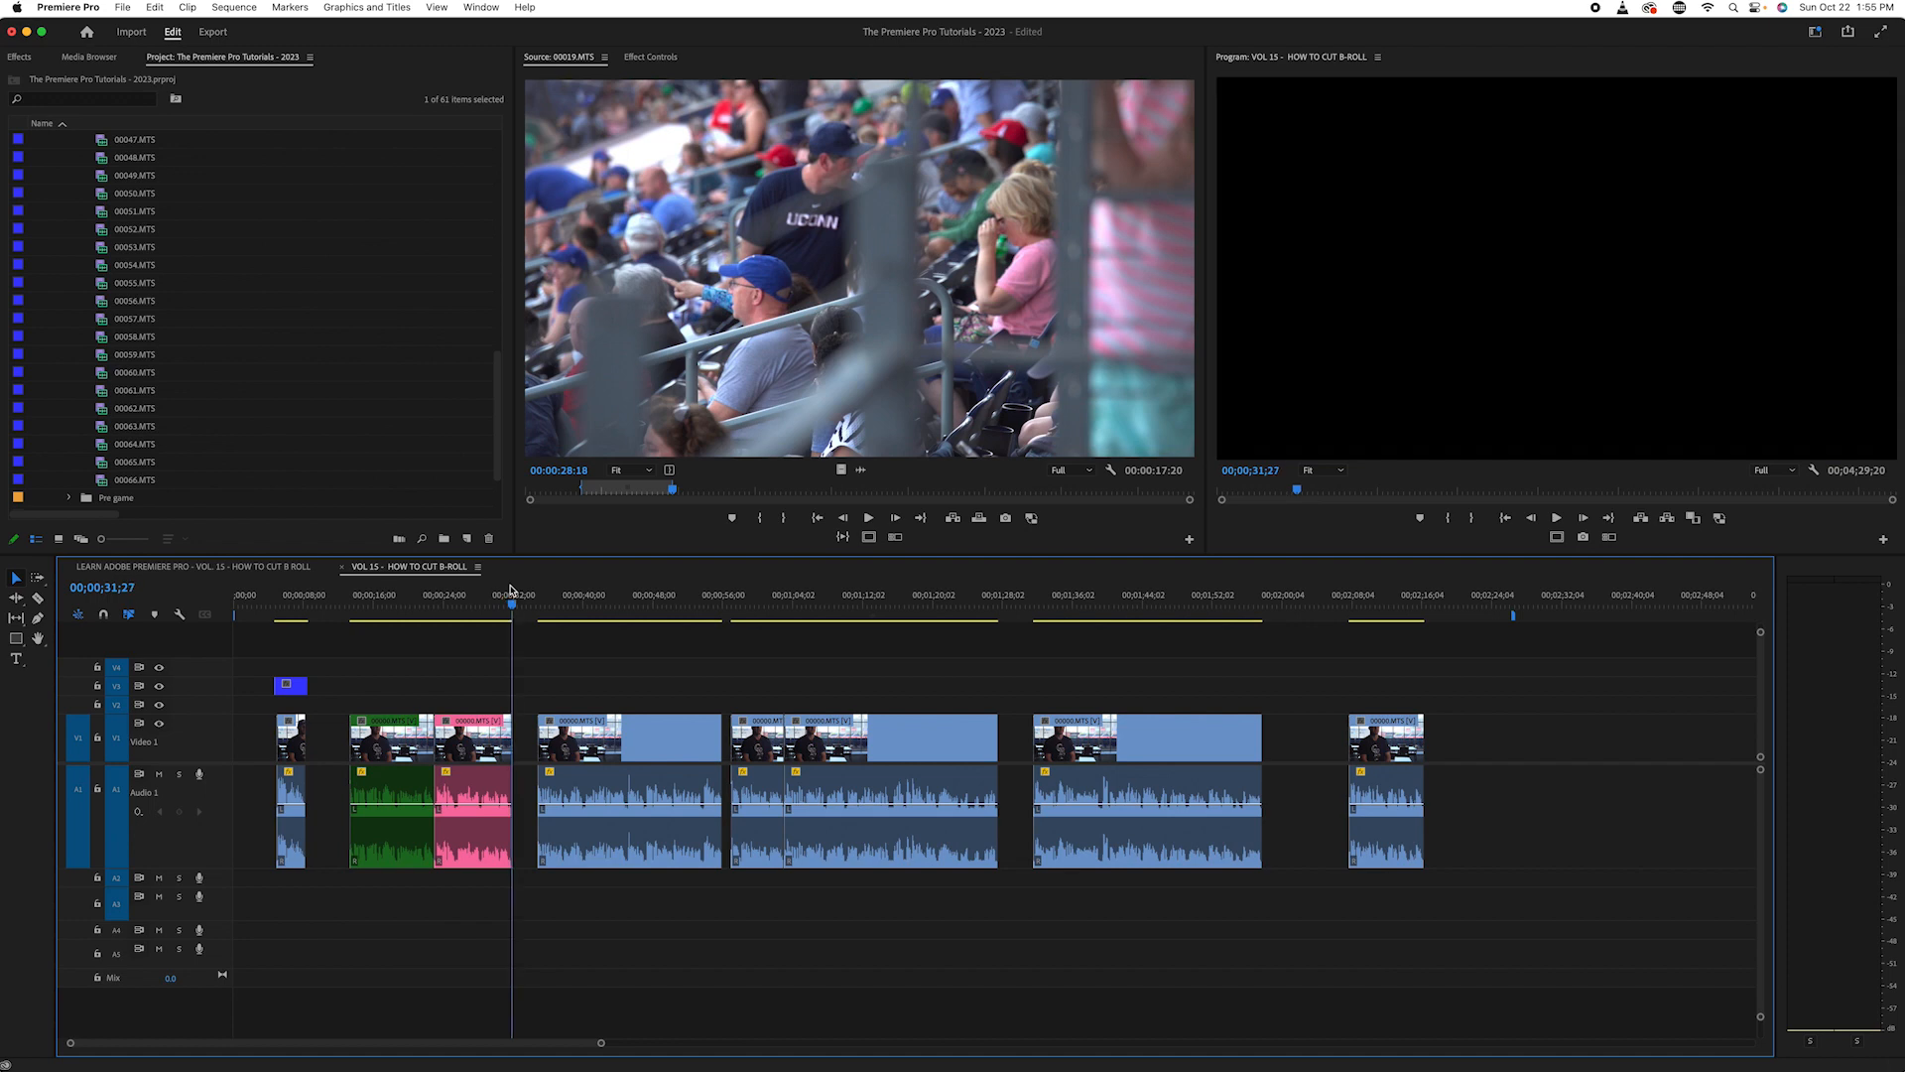
{"action": "left_click", "coordinate": [524, 594]}
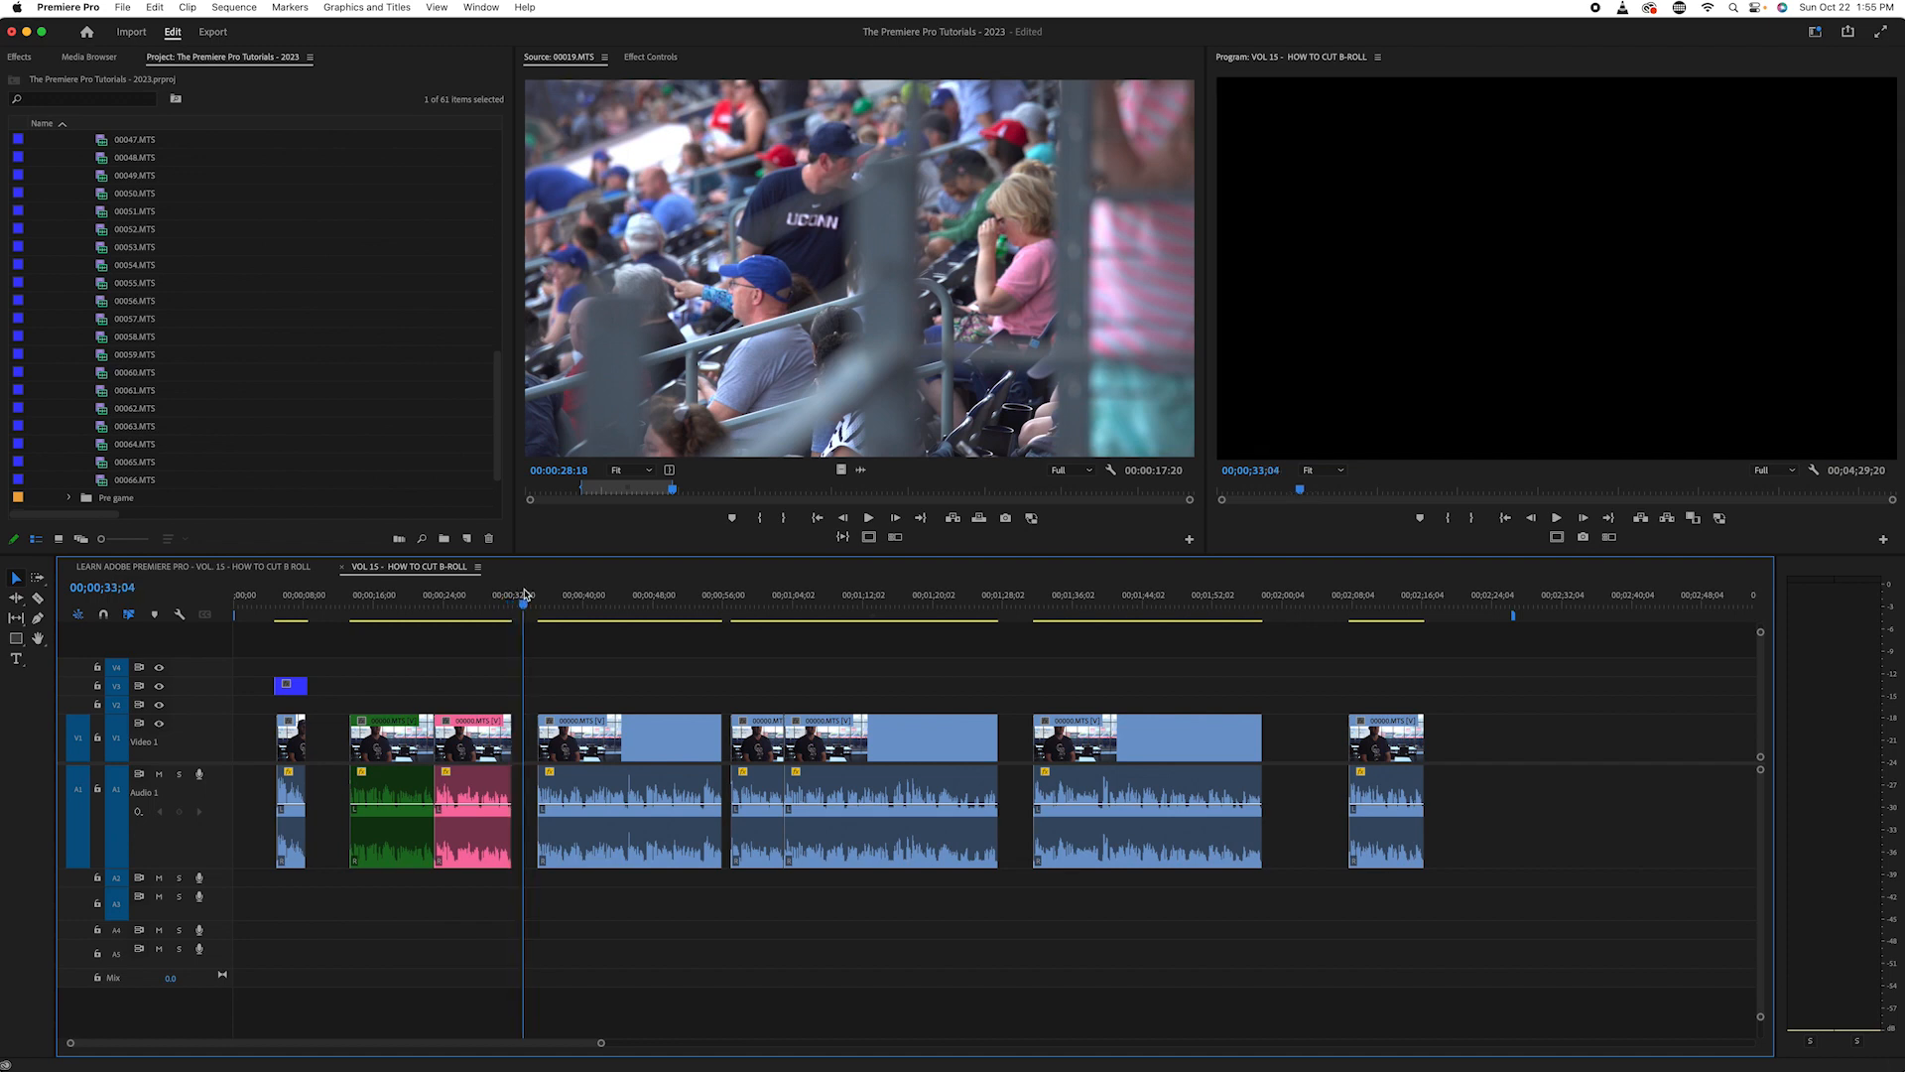
{"action": "key", "text": "Down"}
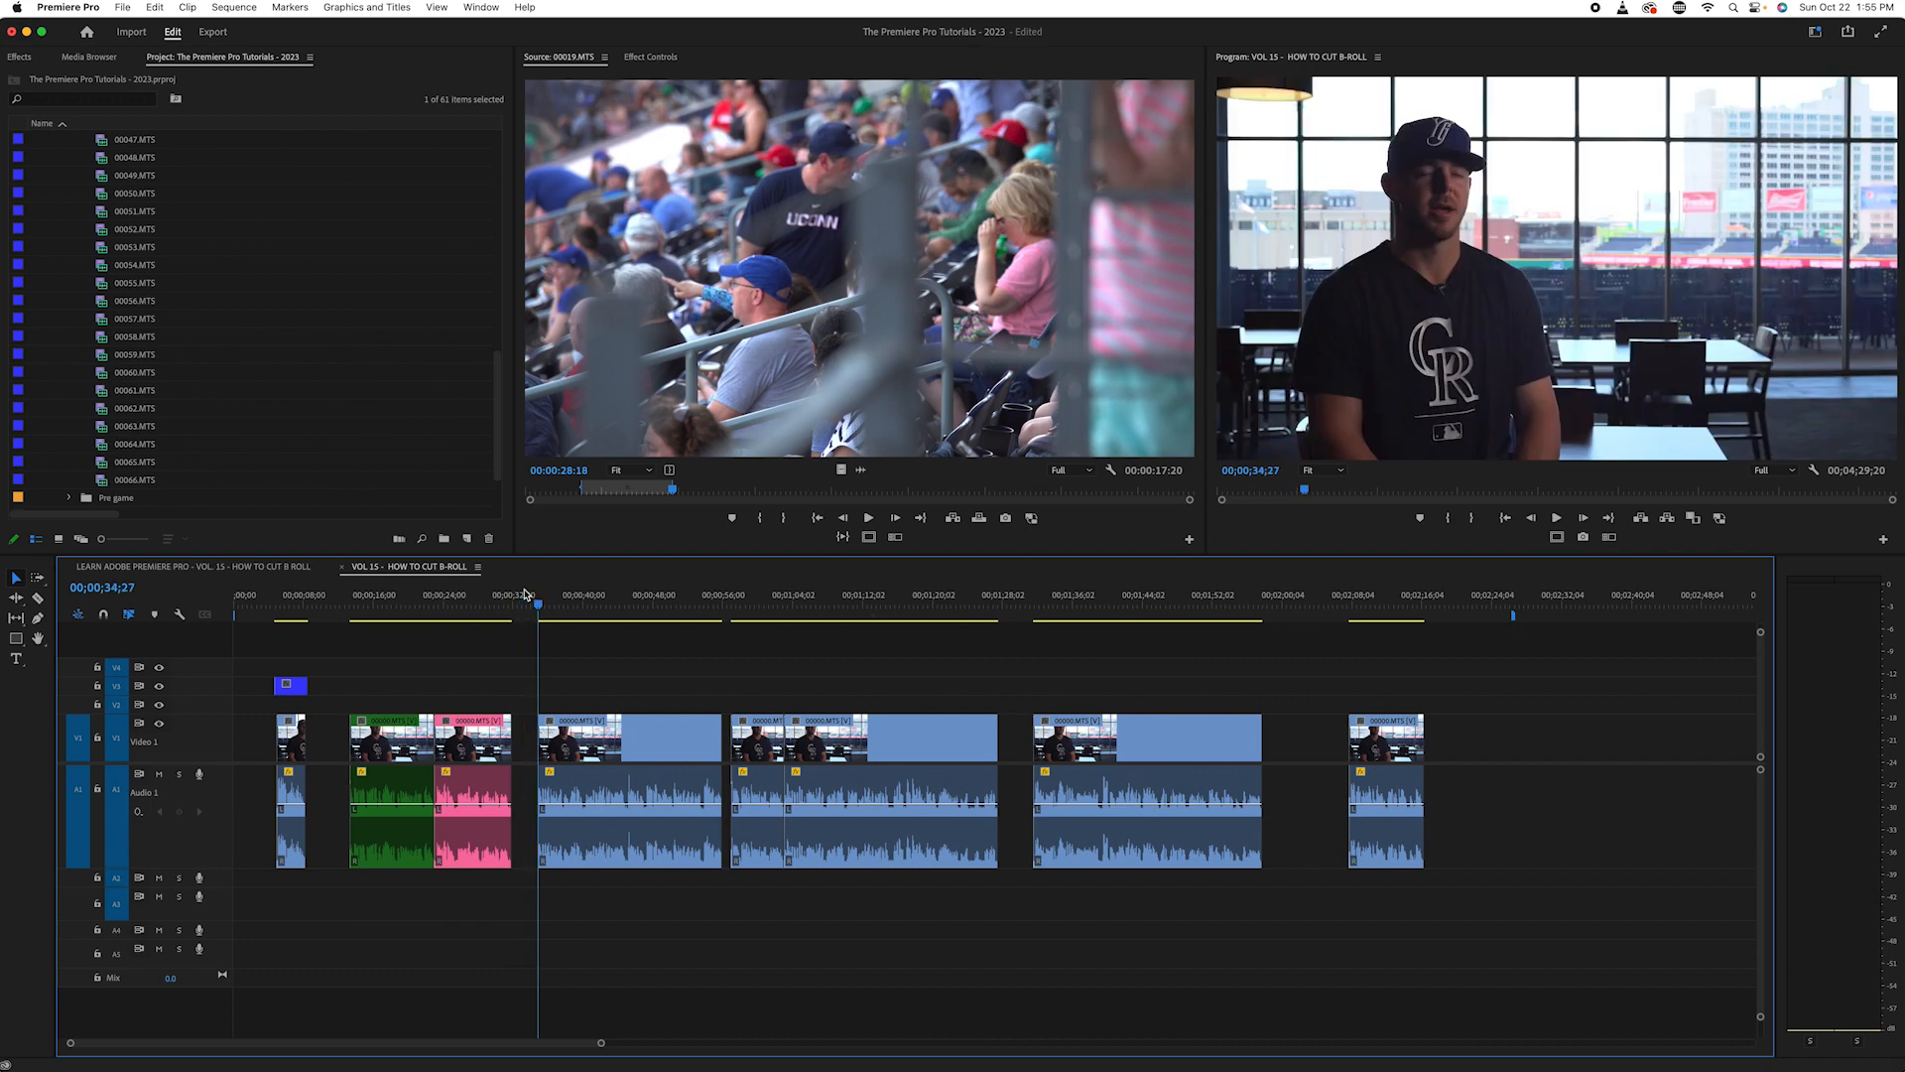
{"action": "key", "text": "space"}
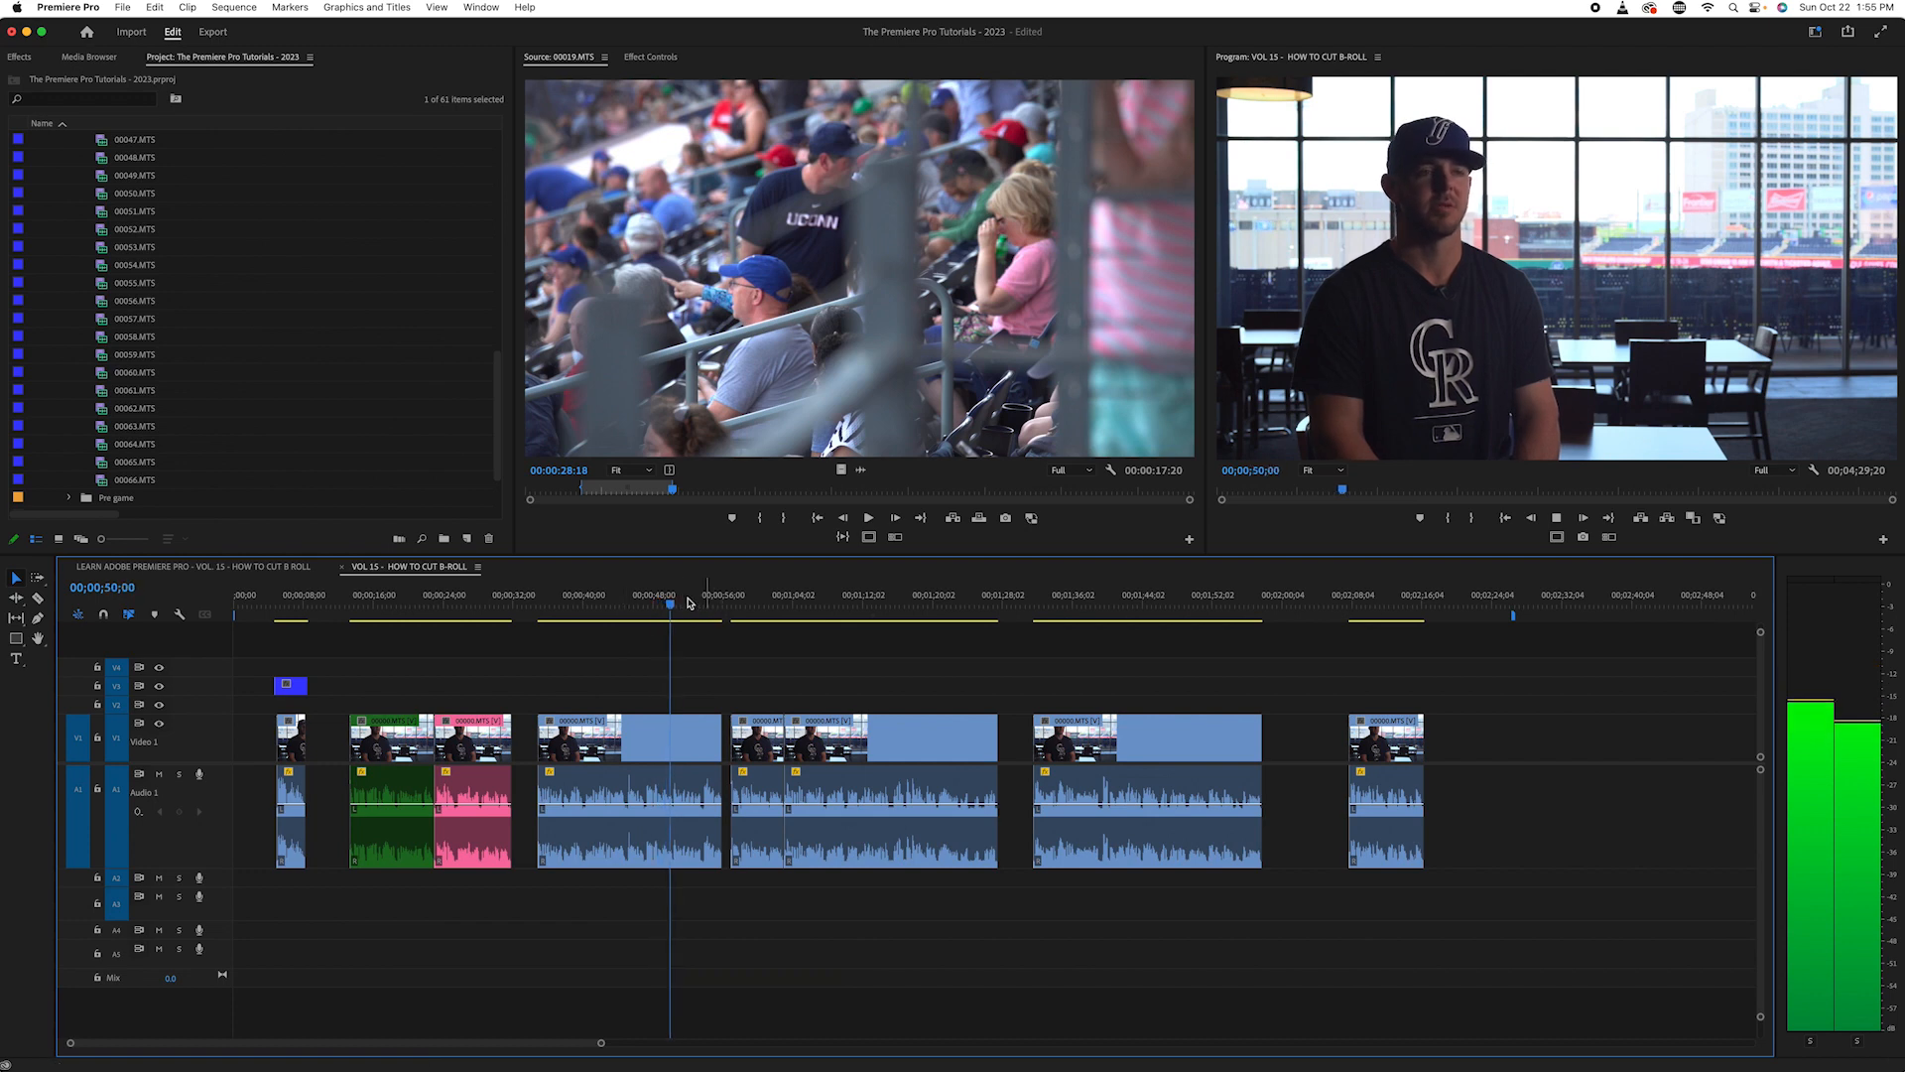
{"action": "mouse_move", "coordinate": [650, 599]}
{"action": "left_mouse_down"}
{"action": "mouse_move", "coordinate": [574, 601]}
{"action": "mouse_move", "coordinate": [637, 612]}
{"action": "left_mouse_up"}
{"action": "key", "text": "space"}
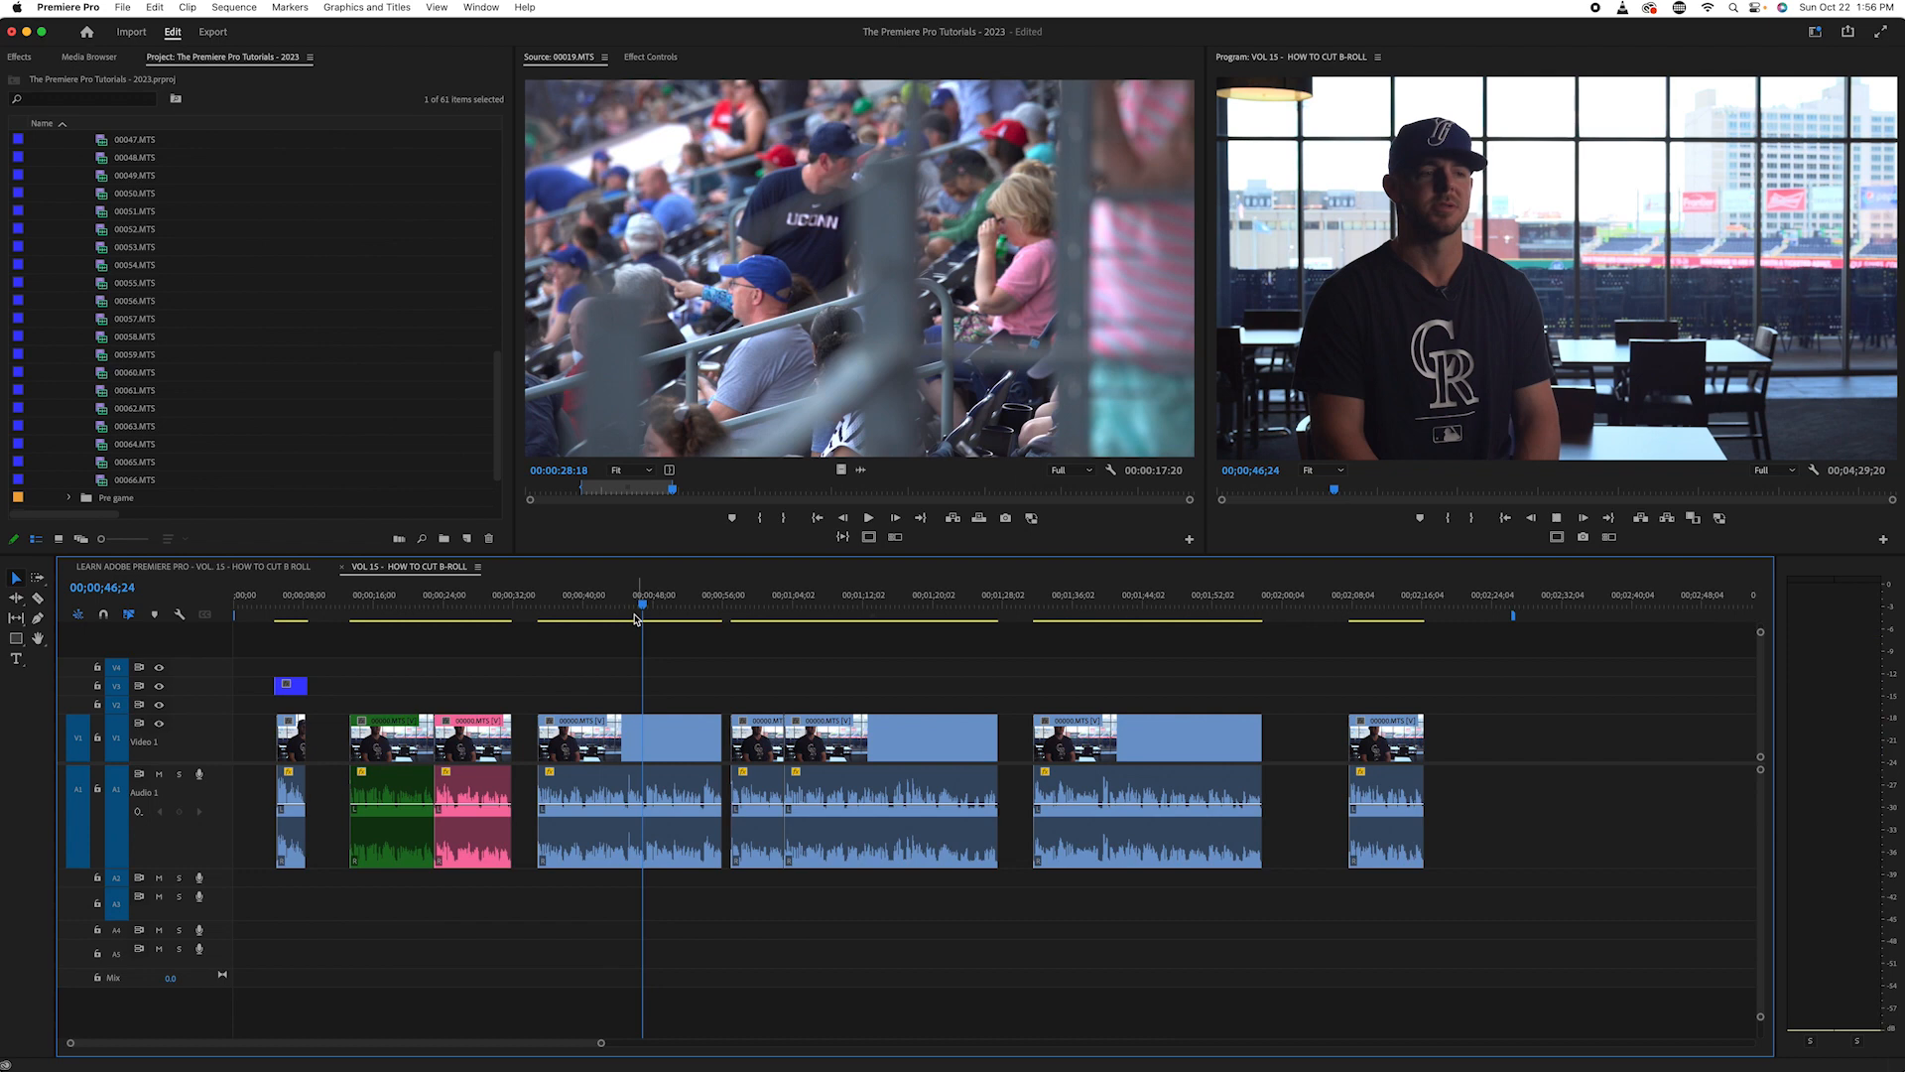
- Split the second interview section at about 00;00;47;07, redoing the cut once to place it accurately
{"action": "left_click", "coordinate": [640, 607]}
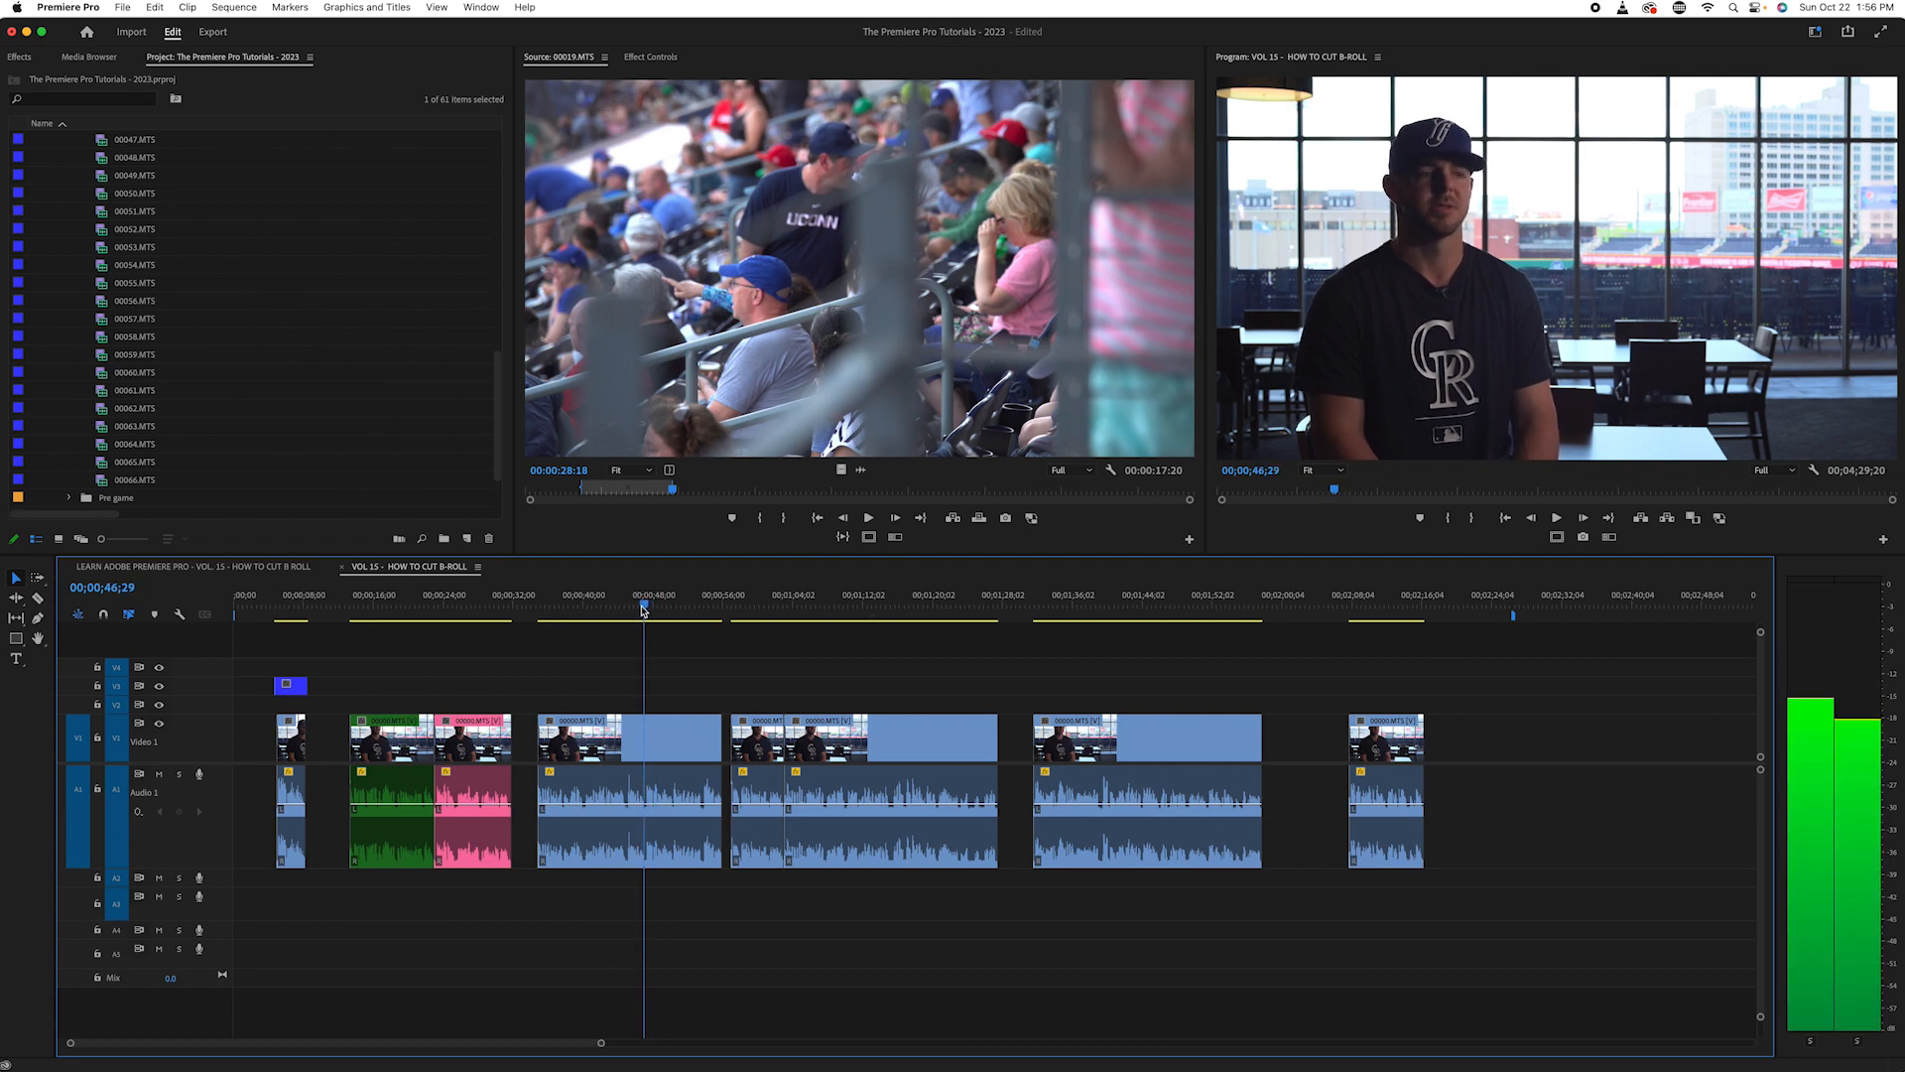
{"action": "key", "text": "equal"}
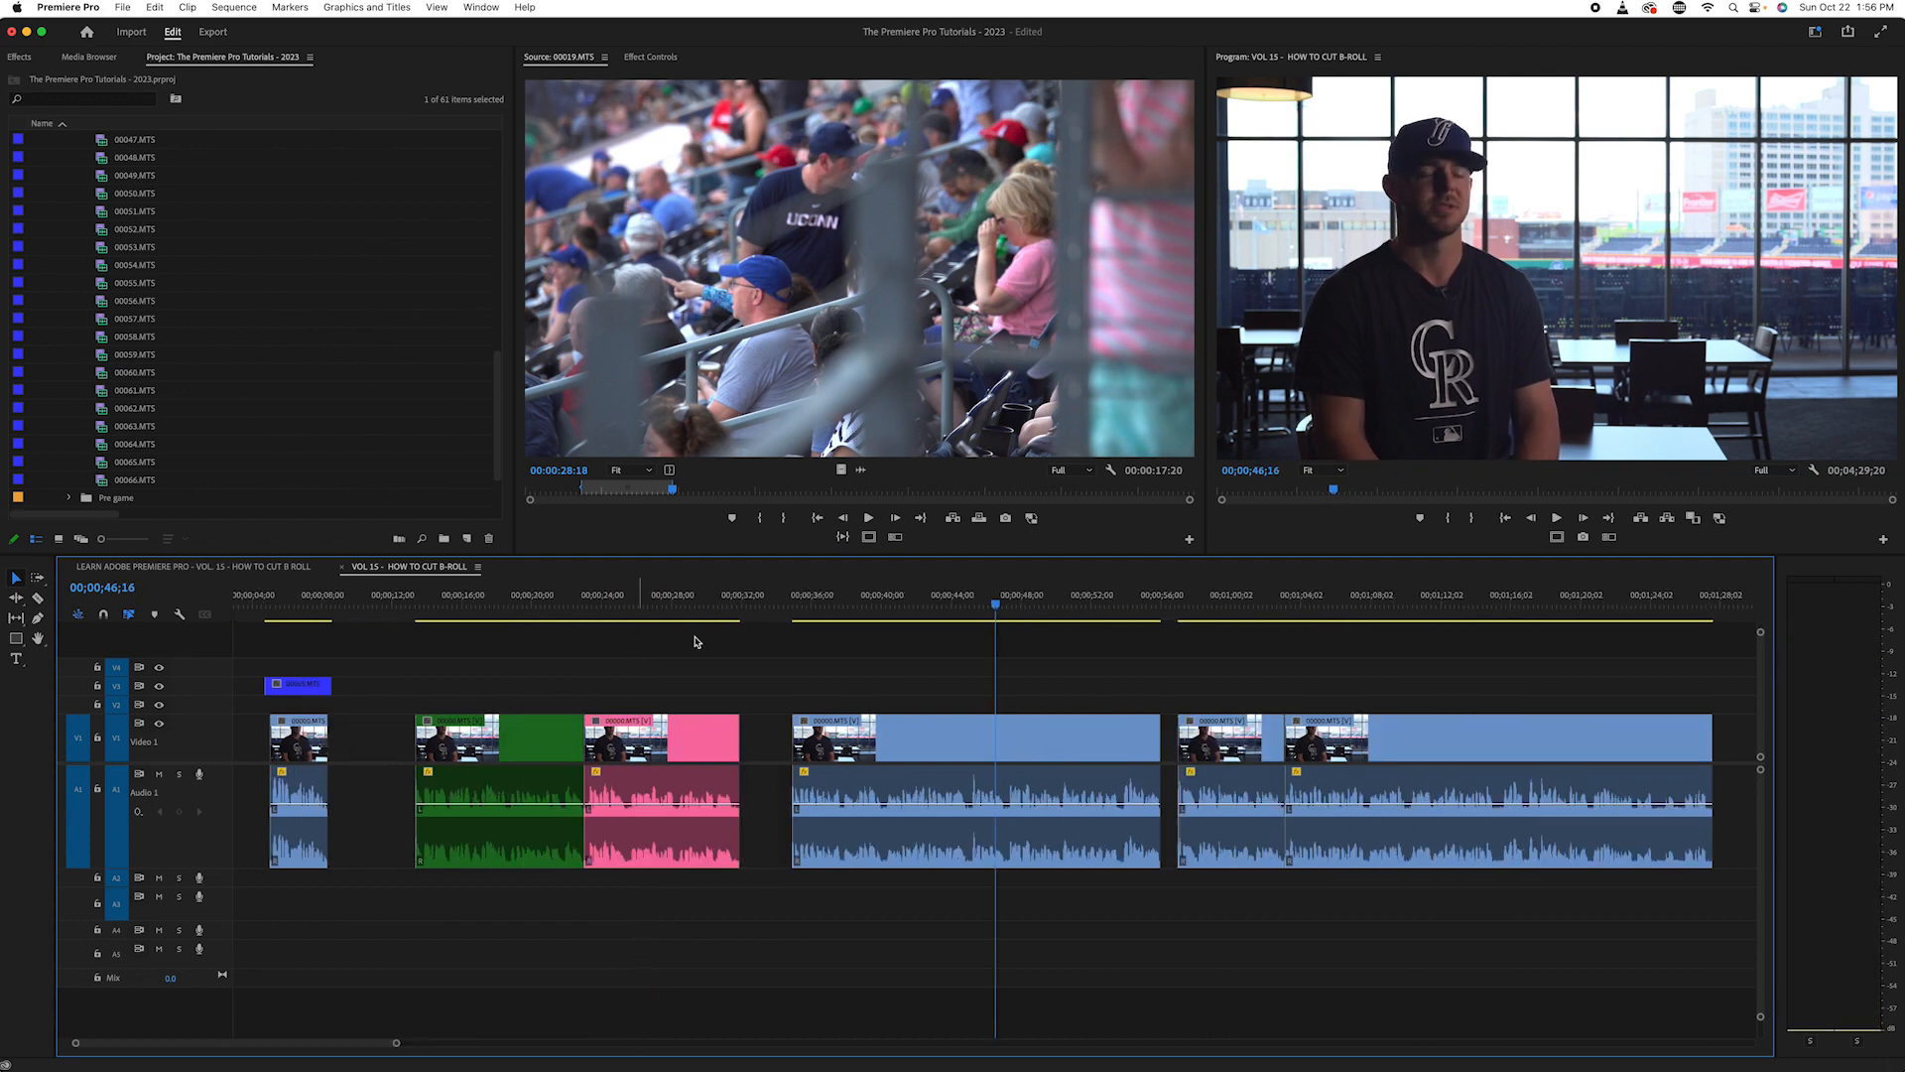
{"action": "left_click", "coordinate": [1004, 607]}
{"action": "left_click_drag", "start_coordinate": [1013, 618], "coordinate": [1009, 615]}
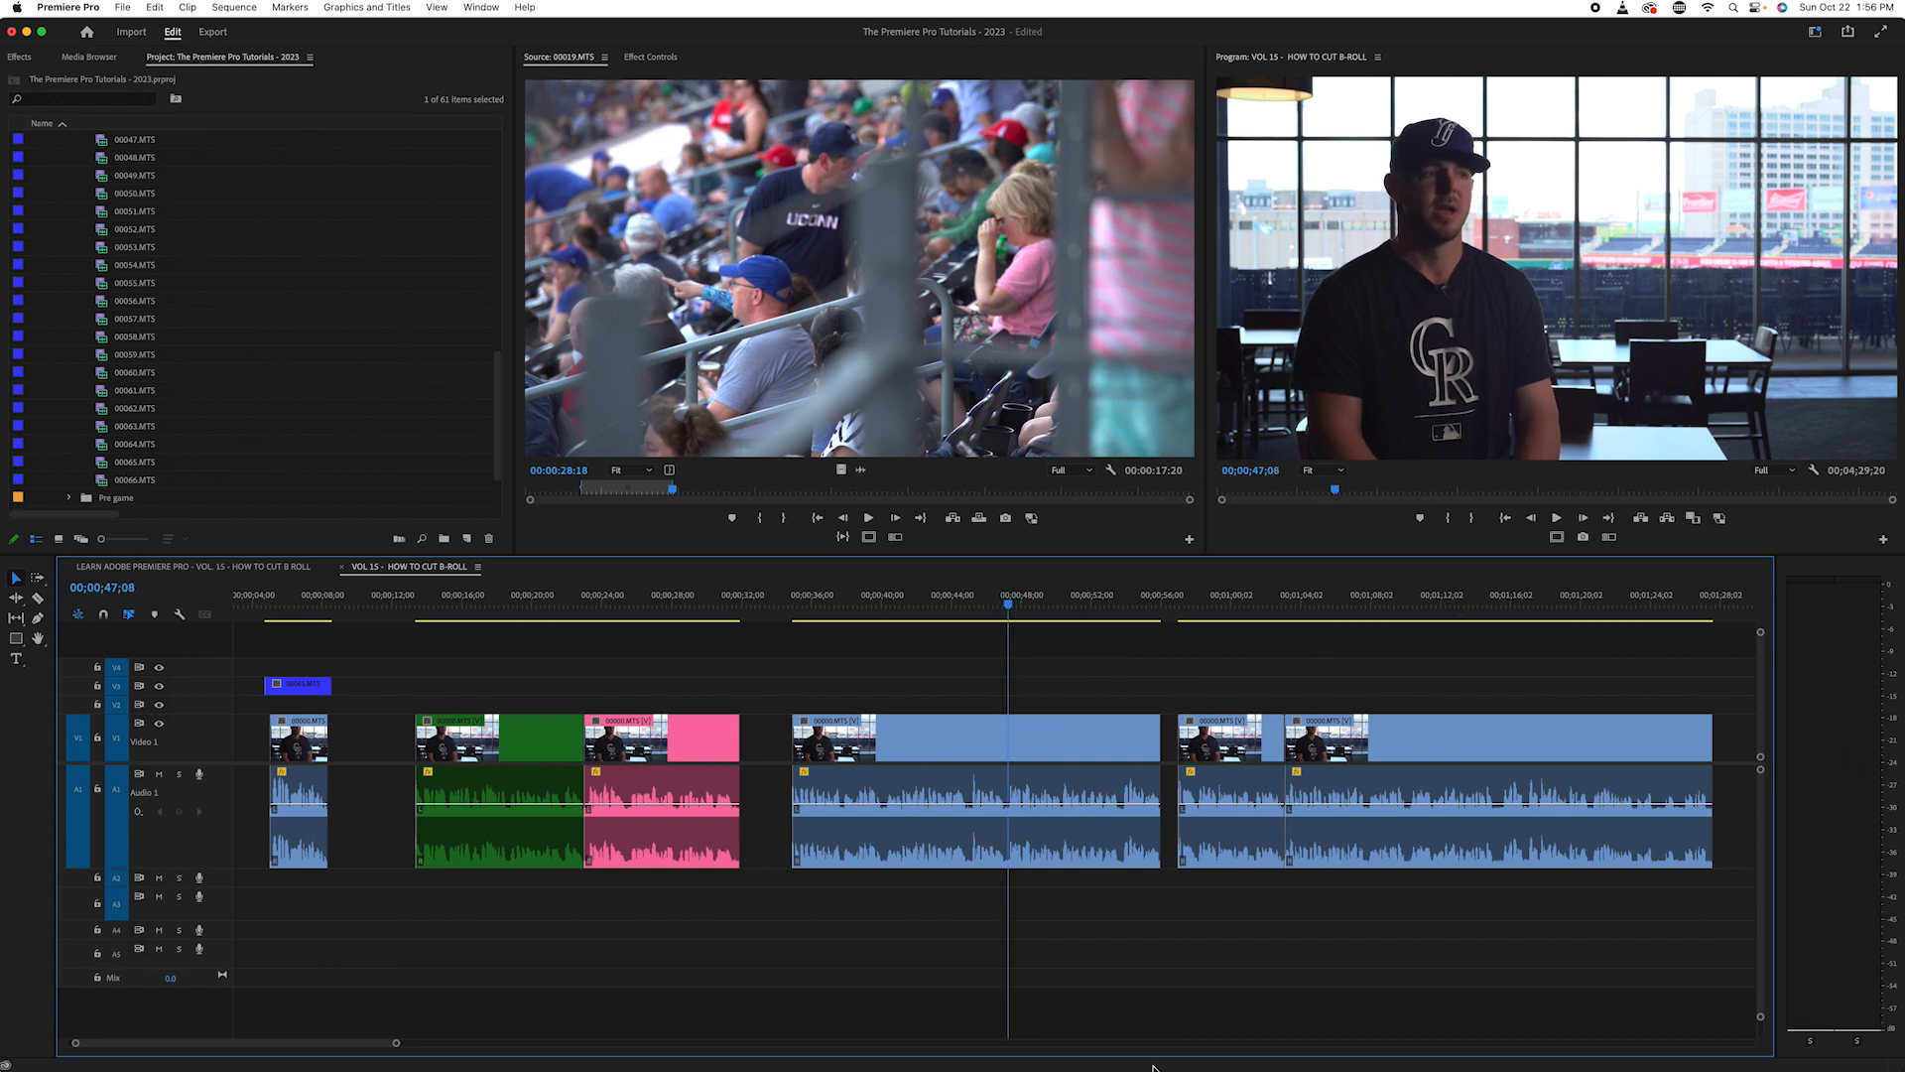
{"action": "key", "text": "c"}
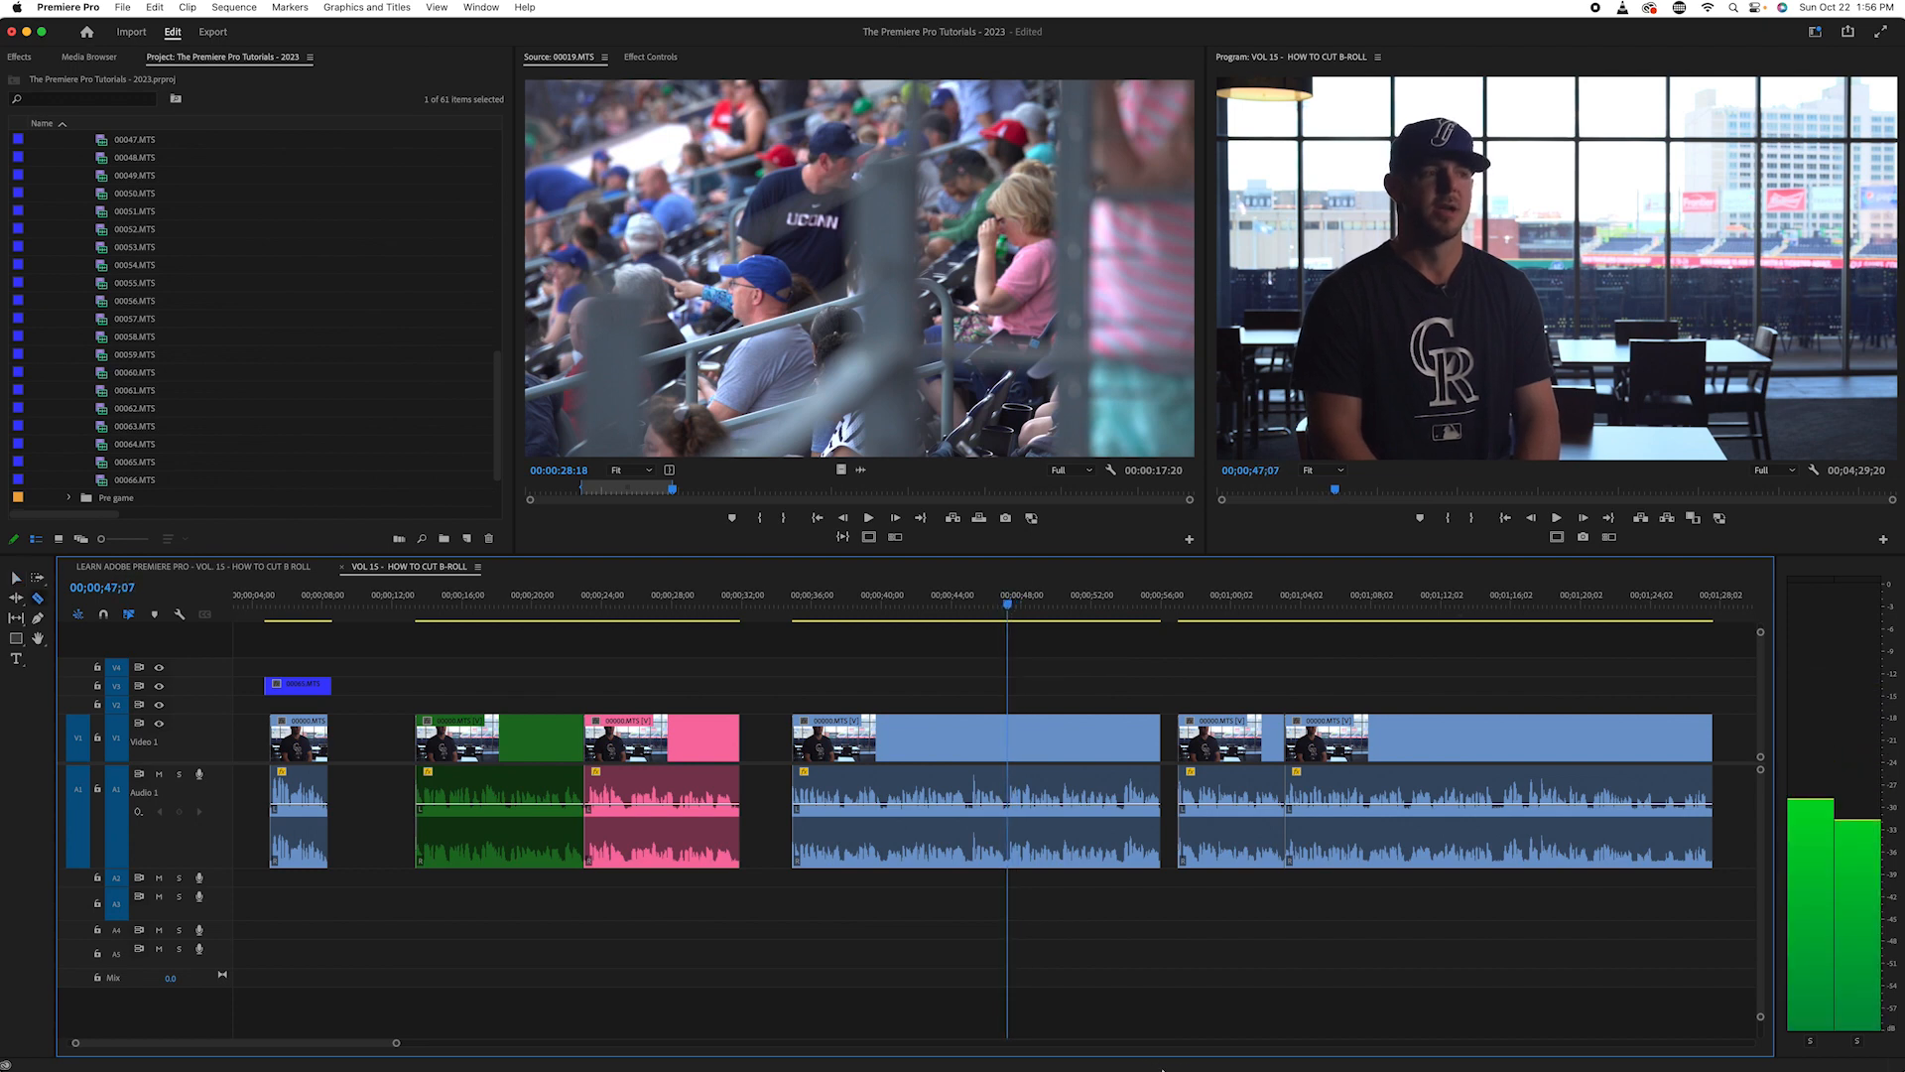
{"action": "left_click", "coordinate": [1007, 752]}
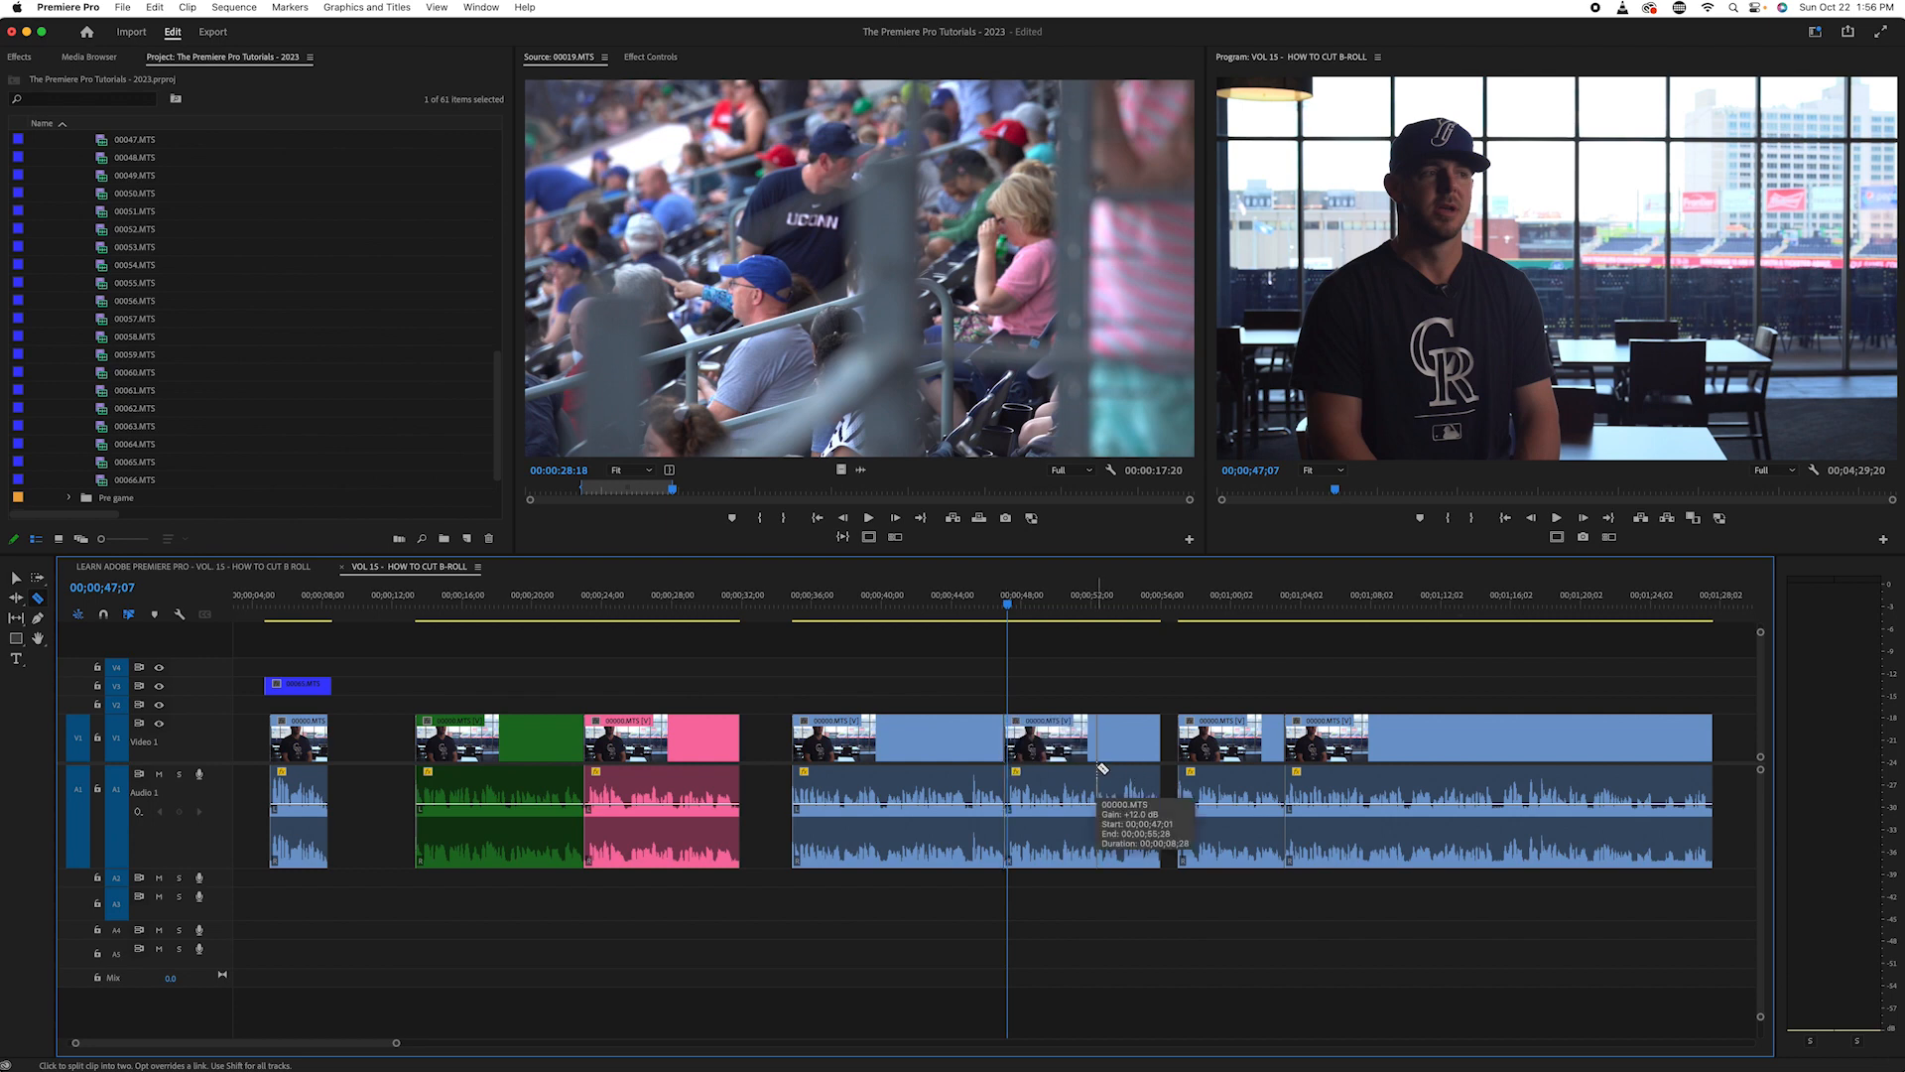
{"action": "key", "text": "super+z"}
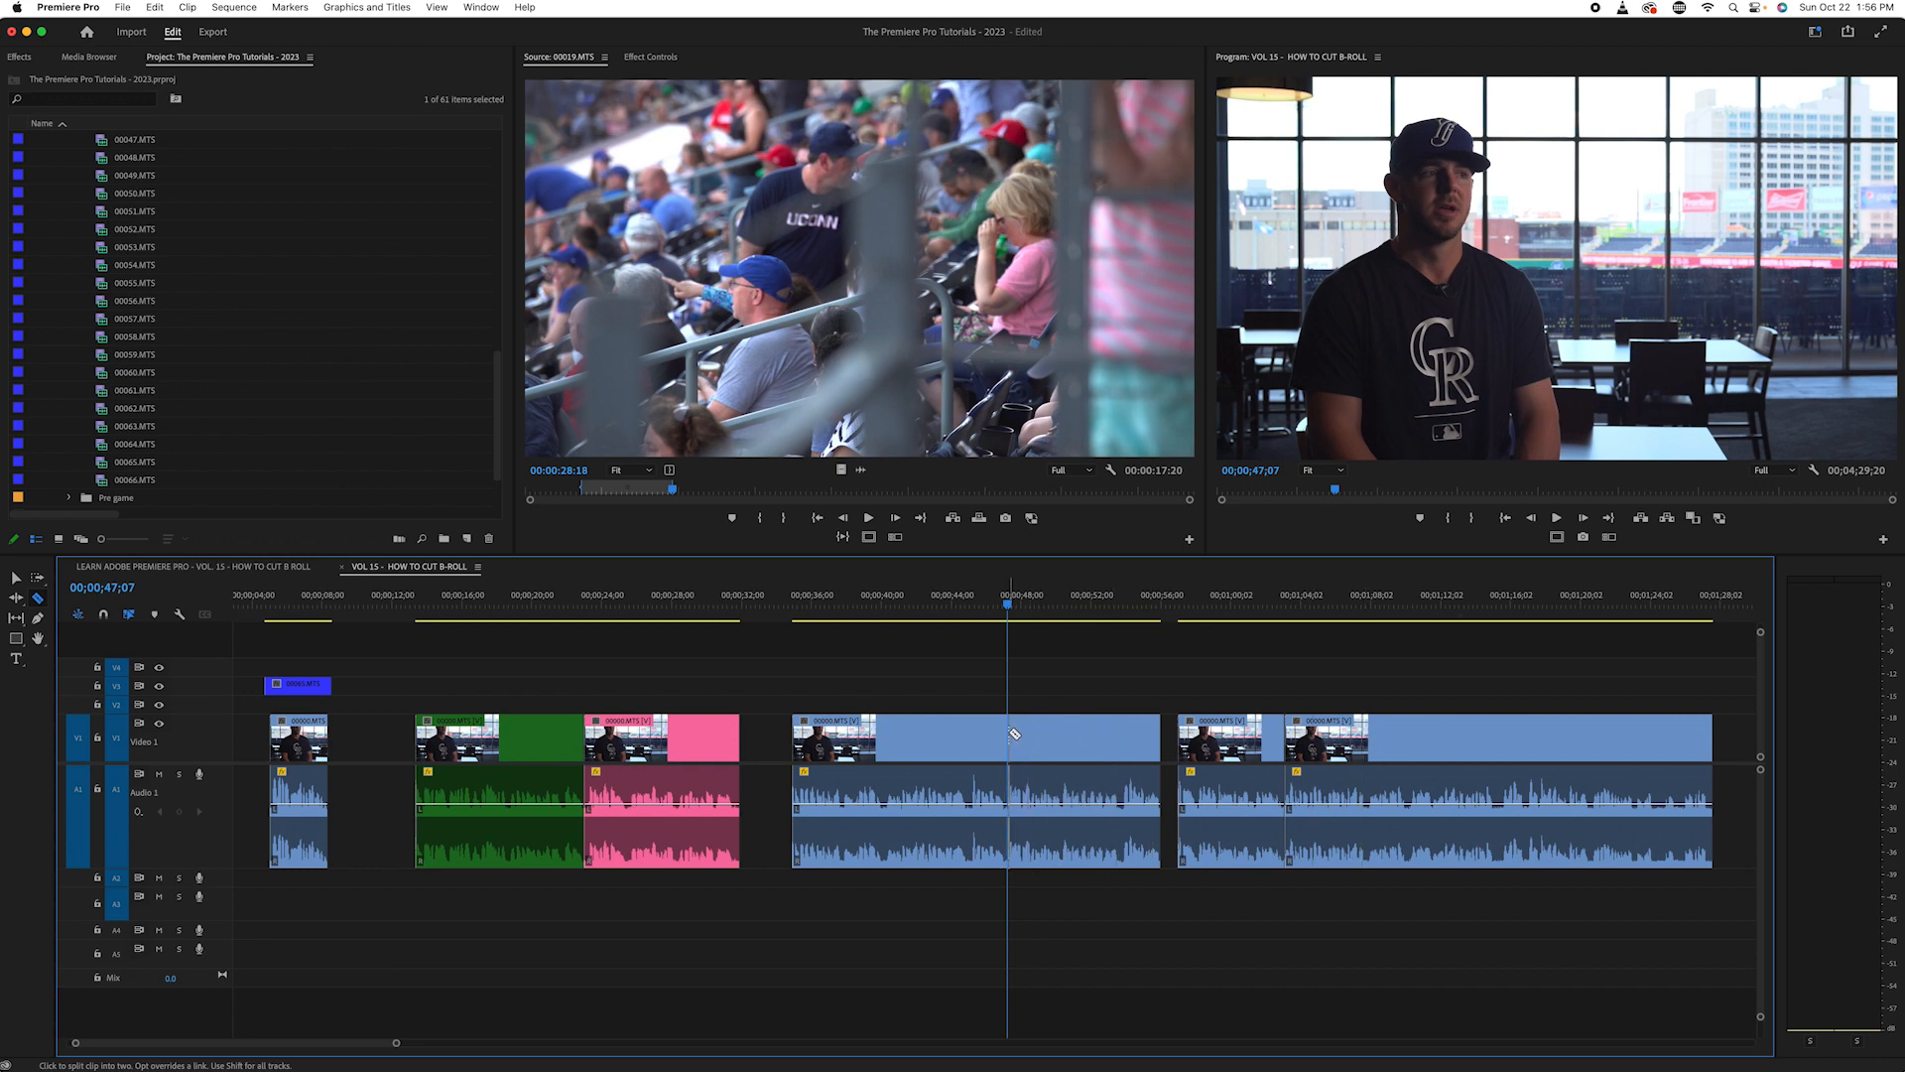
{"action": "left_click", "coordinate": [1014, 733]}
{"action": "key", "text": "v"}
- Change the label colour of the second half of the split interview clip to Green
{"action": "left_click", "coordinate": [1074, 736]}
{"action": "right_click", "coordinate": [1073, 738]}
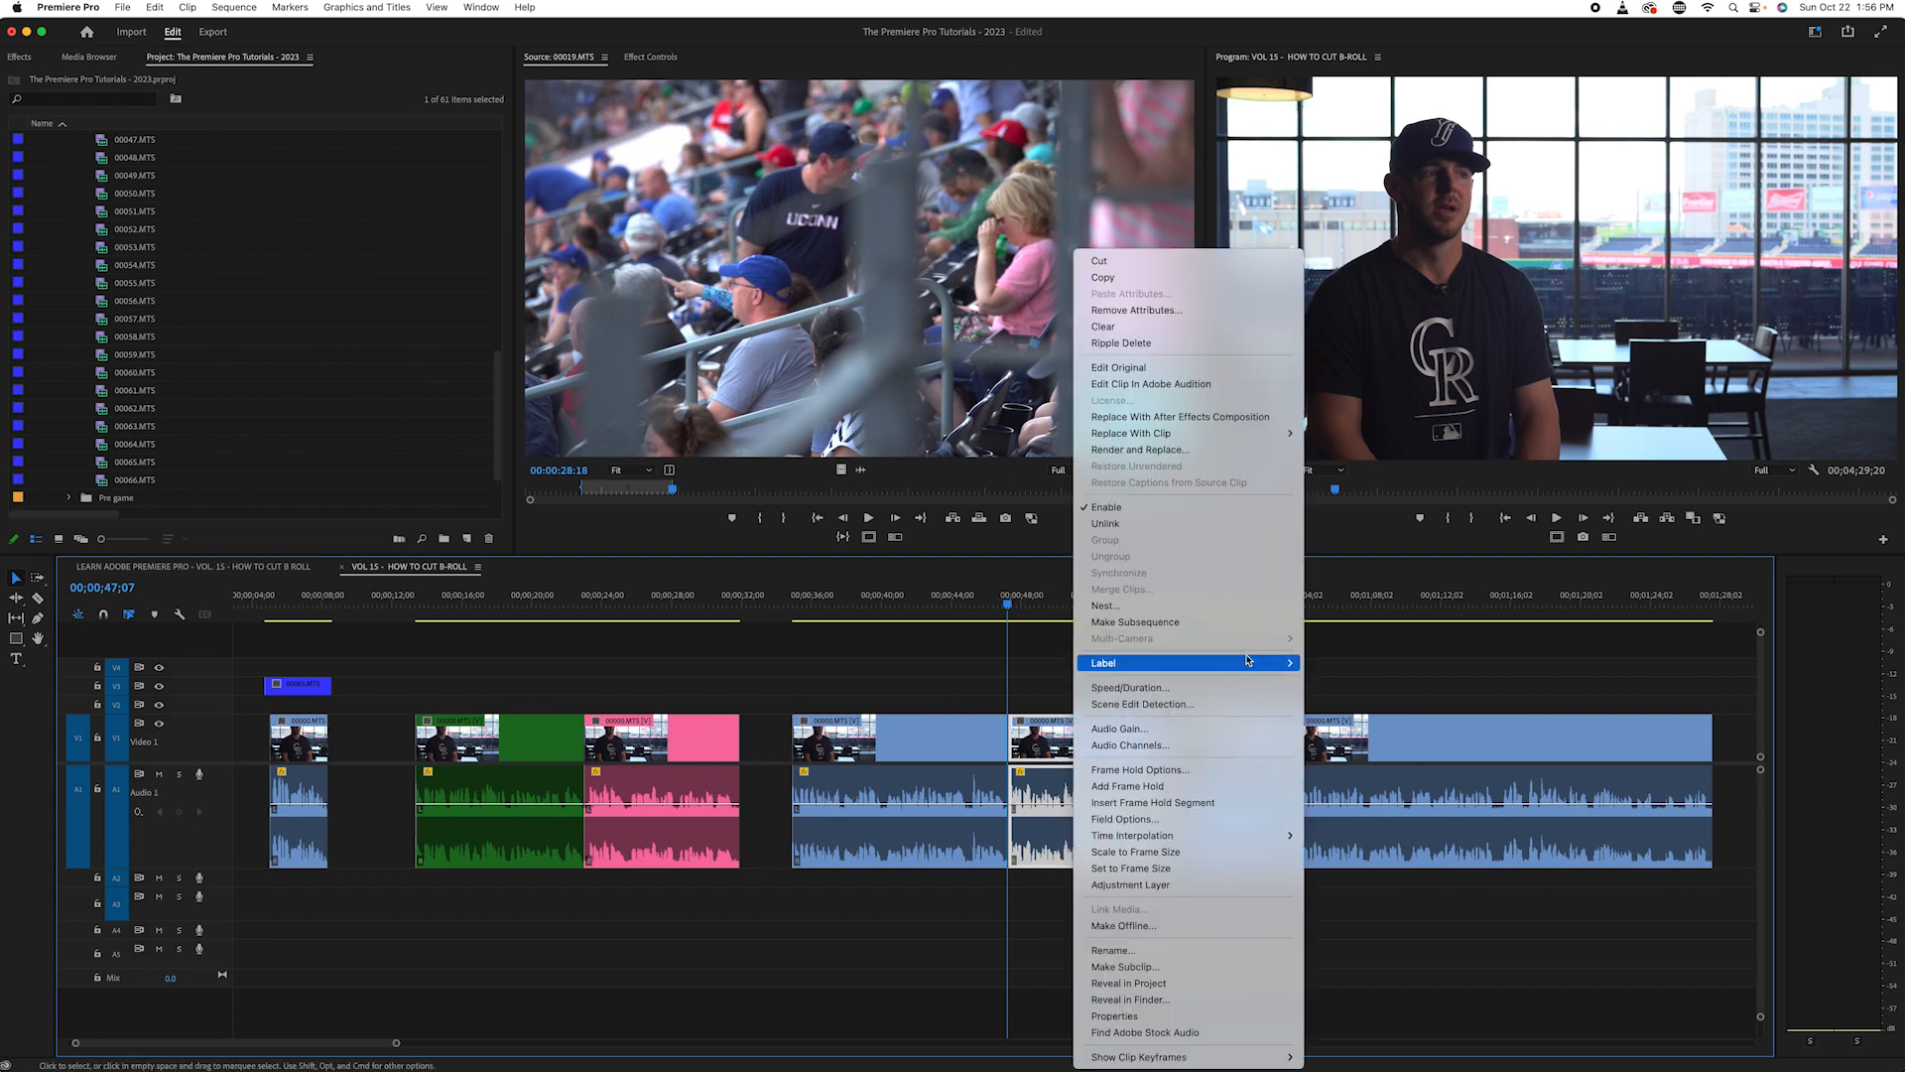
{"action": "mouse_move", "coordinate": [1190, 663]}
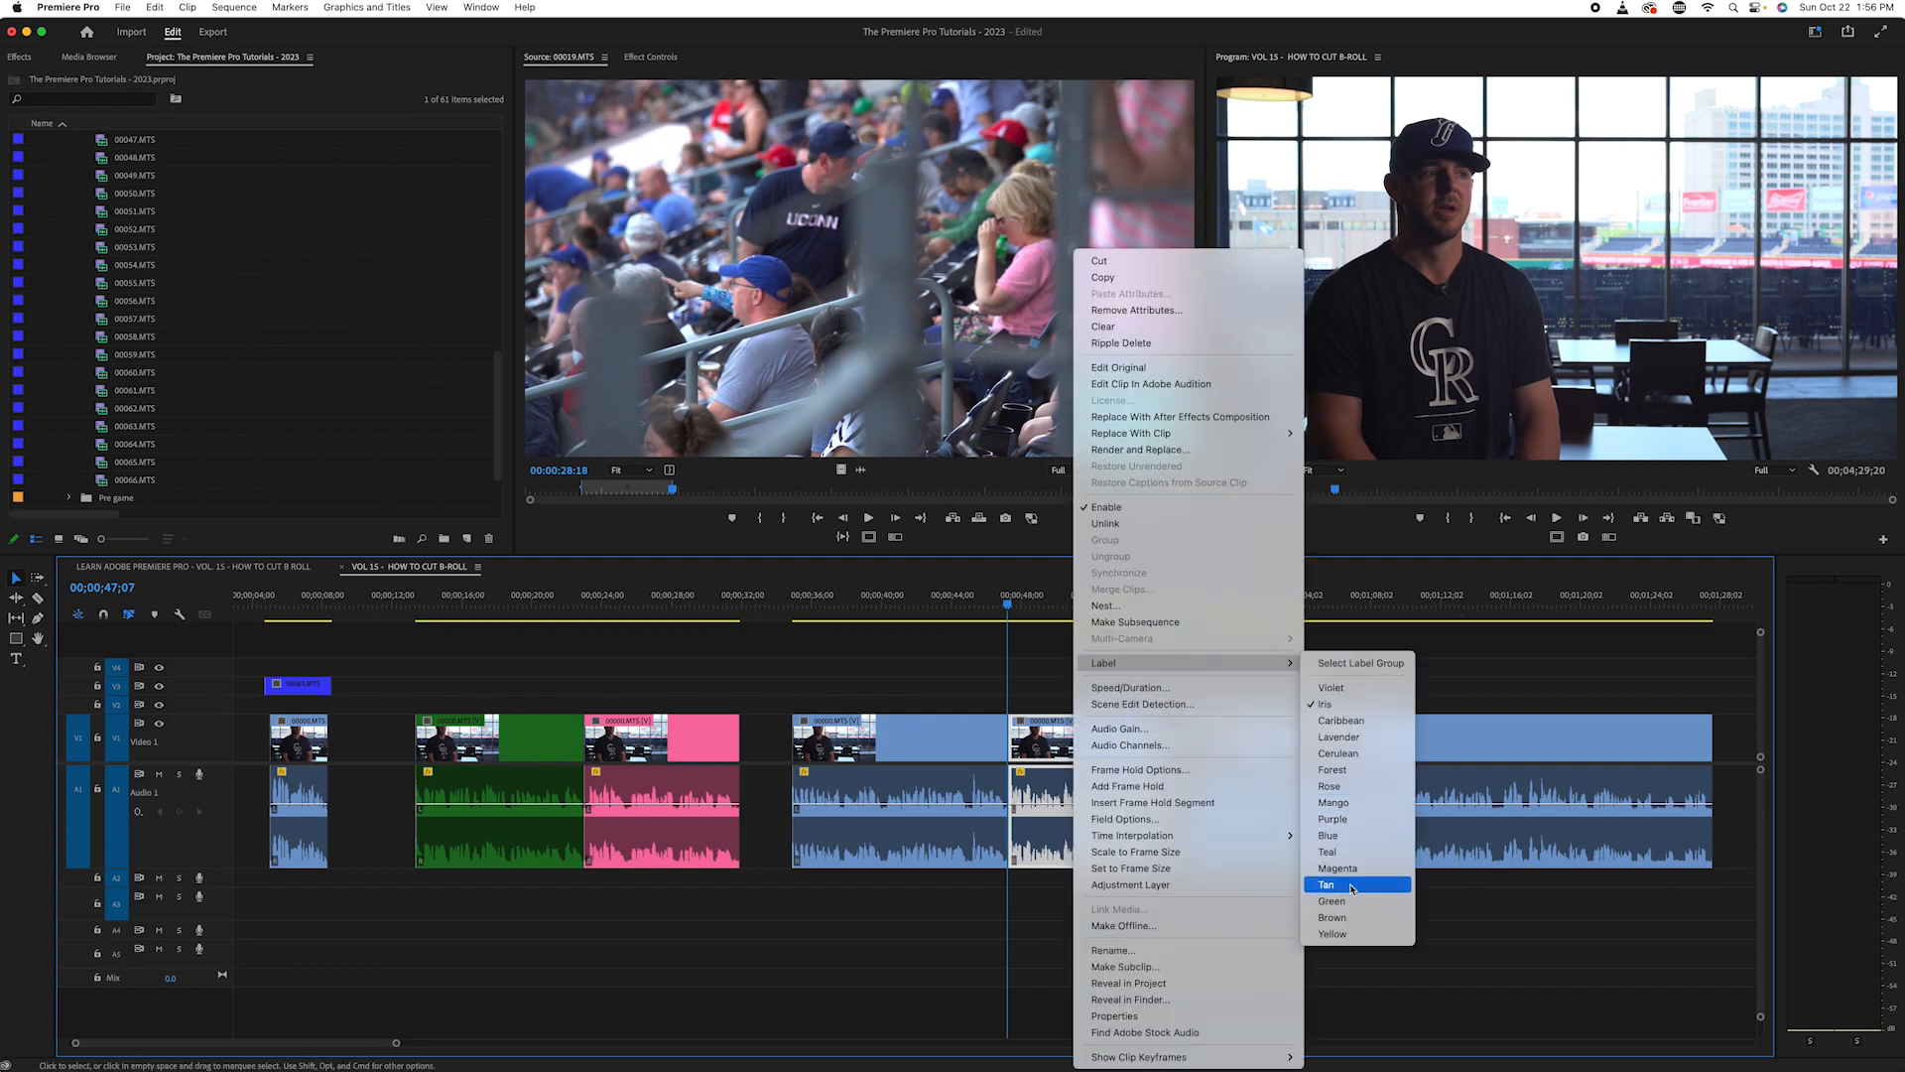
{"action": "left_click", "coordinate": [1320, 901]}
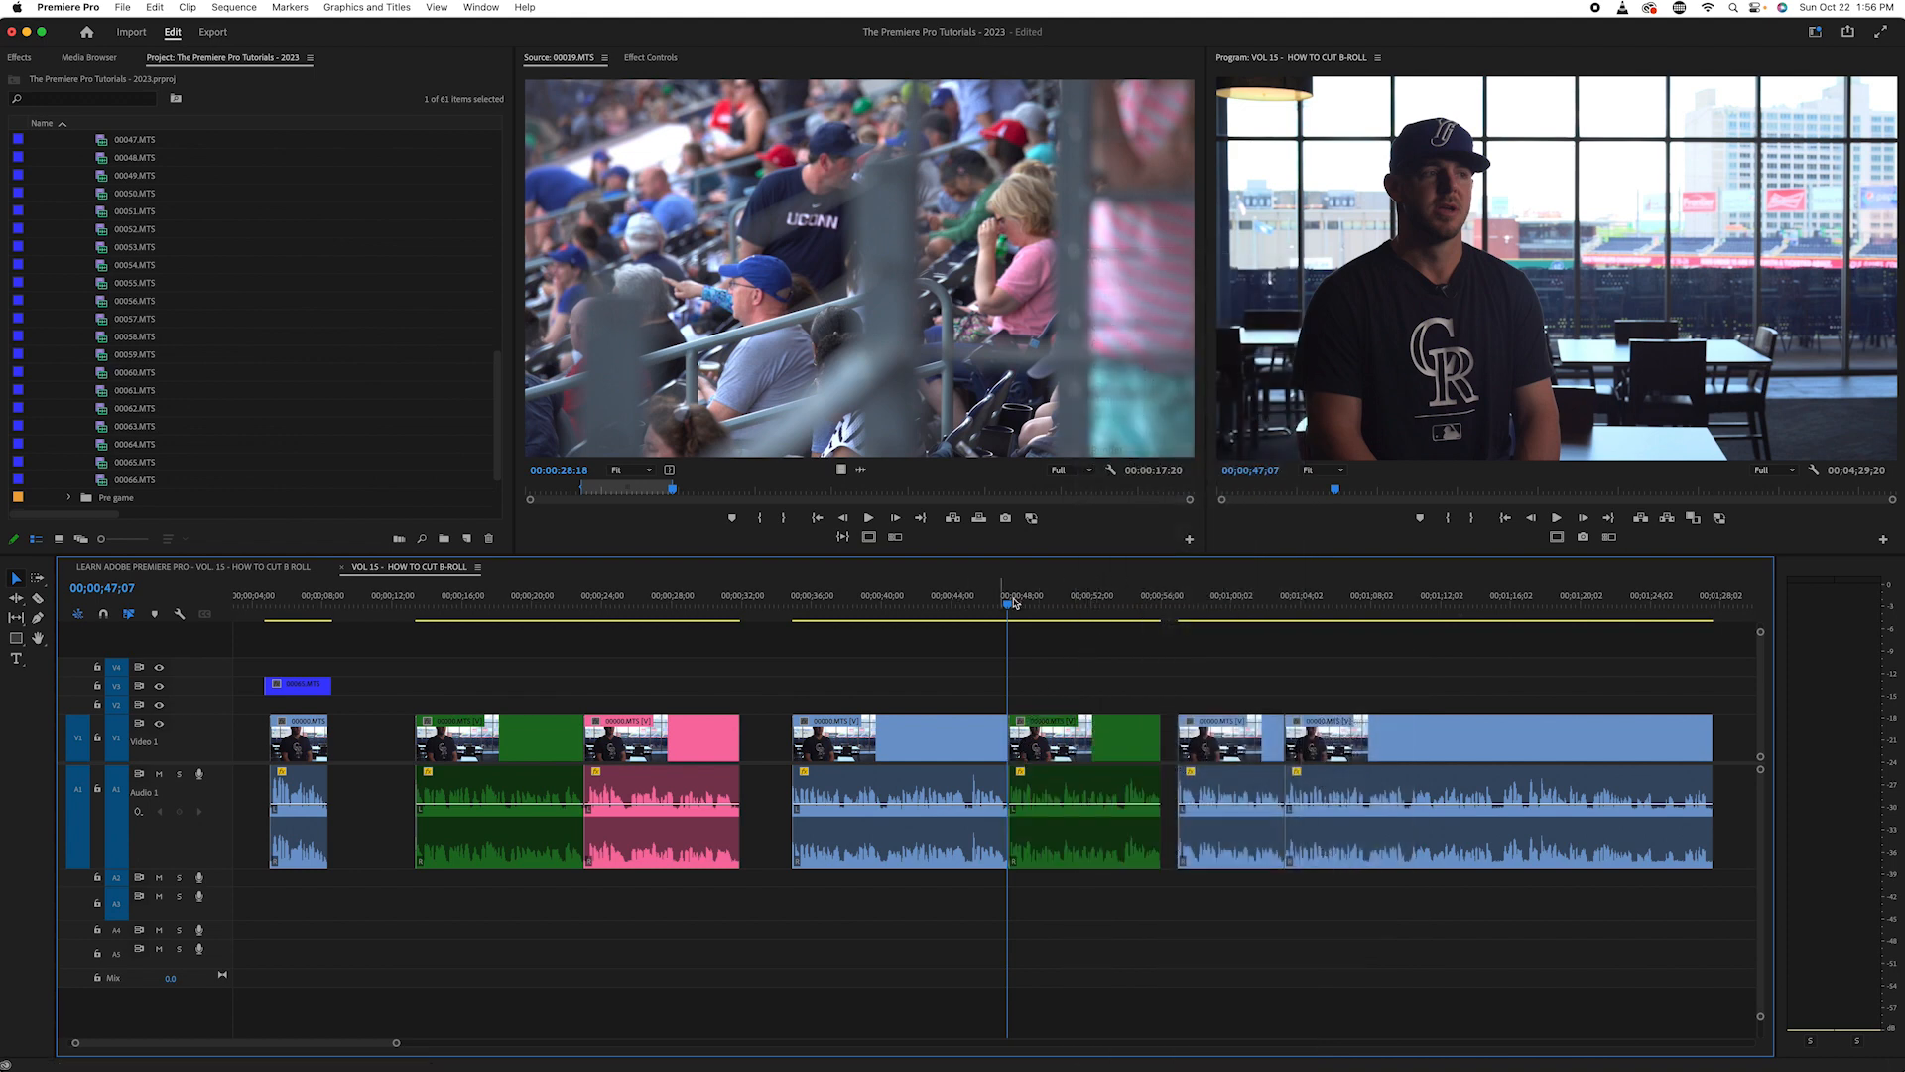
- Replay the first half of the split interview clip and change its label colour to Rose
{"action": "left_click", "coordinate": [925, 600]}
{"action": "left_click_drag", "start_coordinate": [891, 608], "coordinate": [821, 616]}
{"action": "key", "text": "space"}
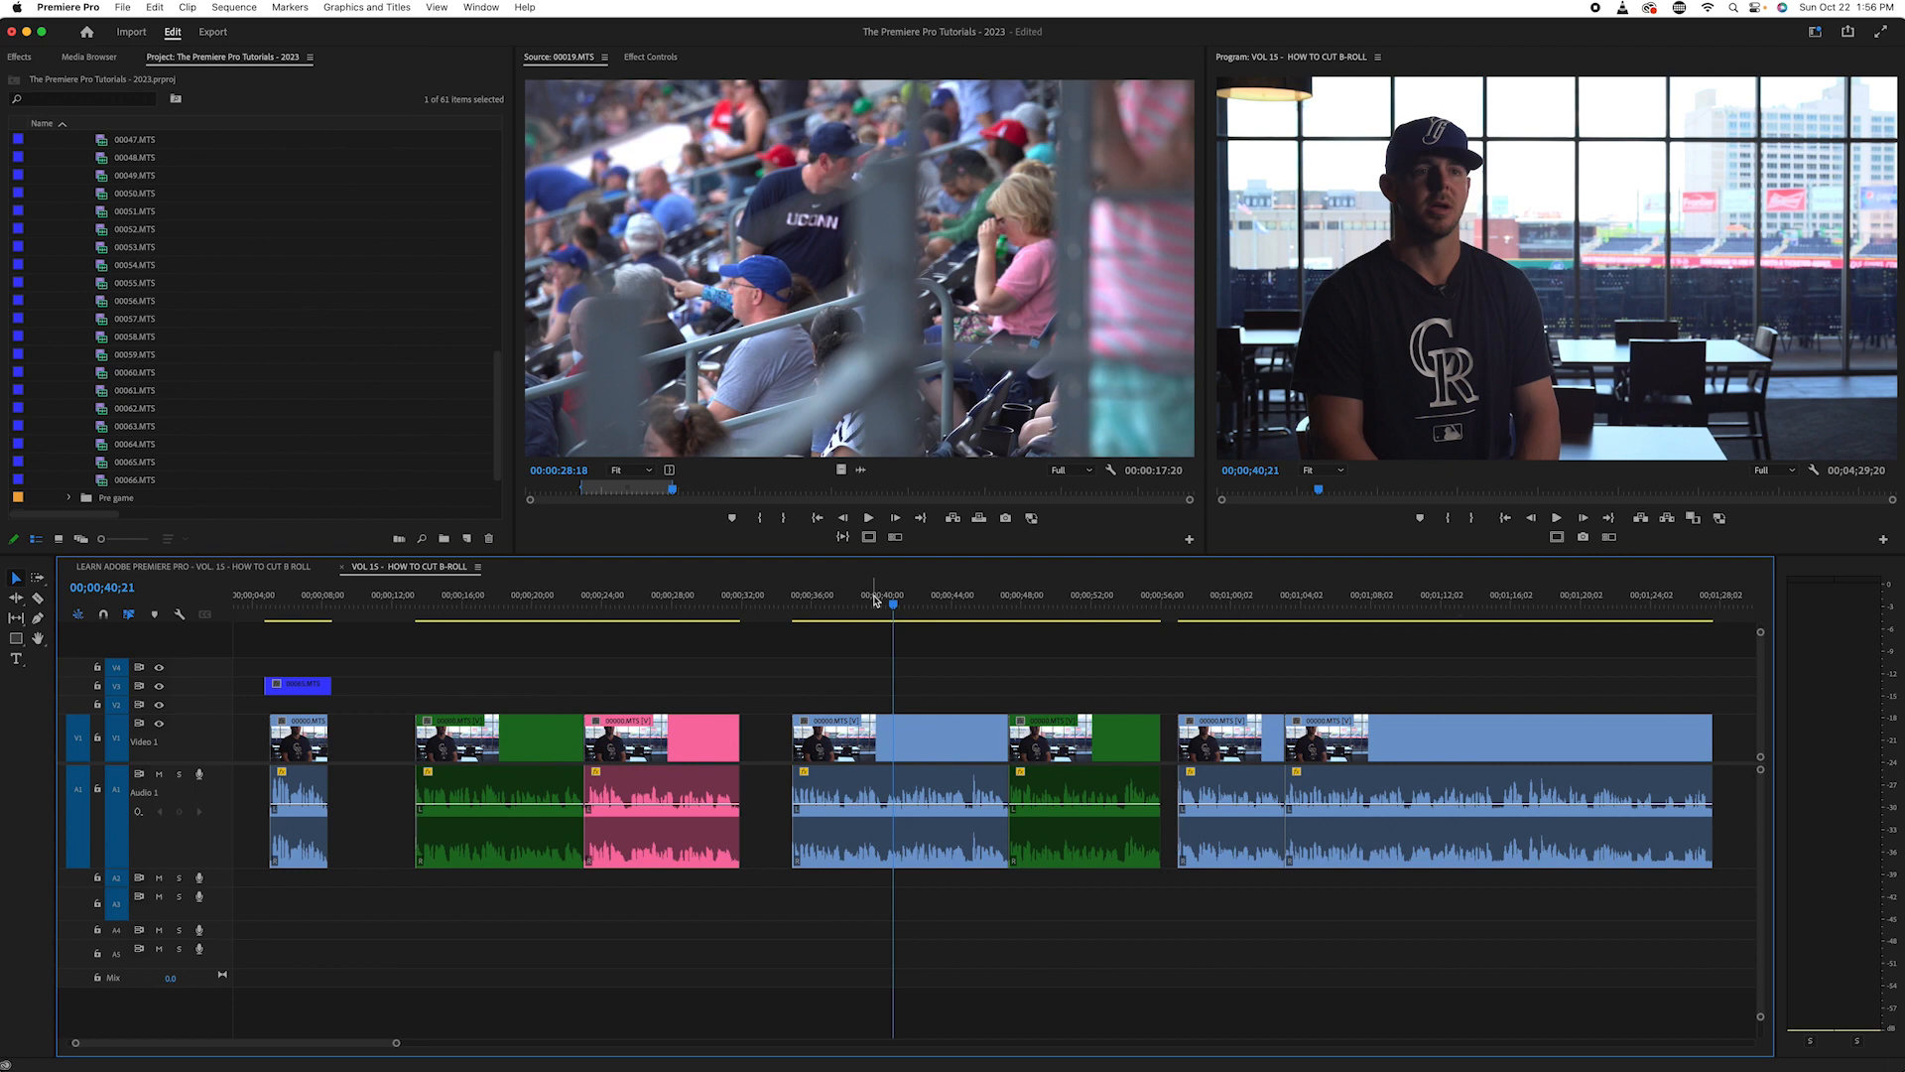
{"action": "left_click", "coordinate": [897, 607]}
{"action": "left_click", "coordinate": [943, 734]}
{"action": "right_click", "coordinate": [903, 751]}
{"action": "mouse_move", "coordinate": [1020, 663]}
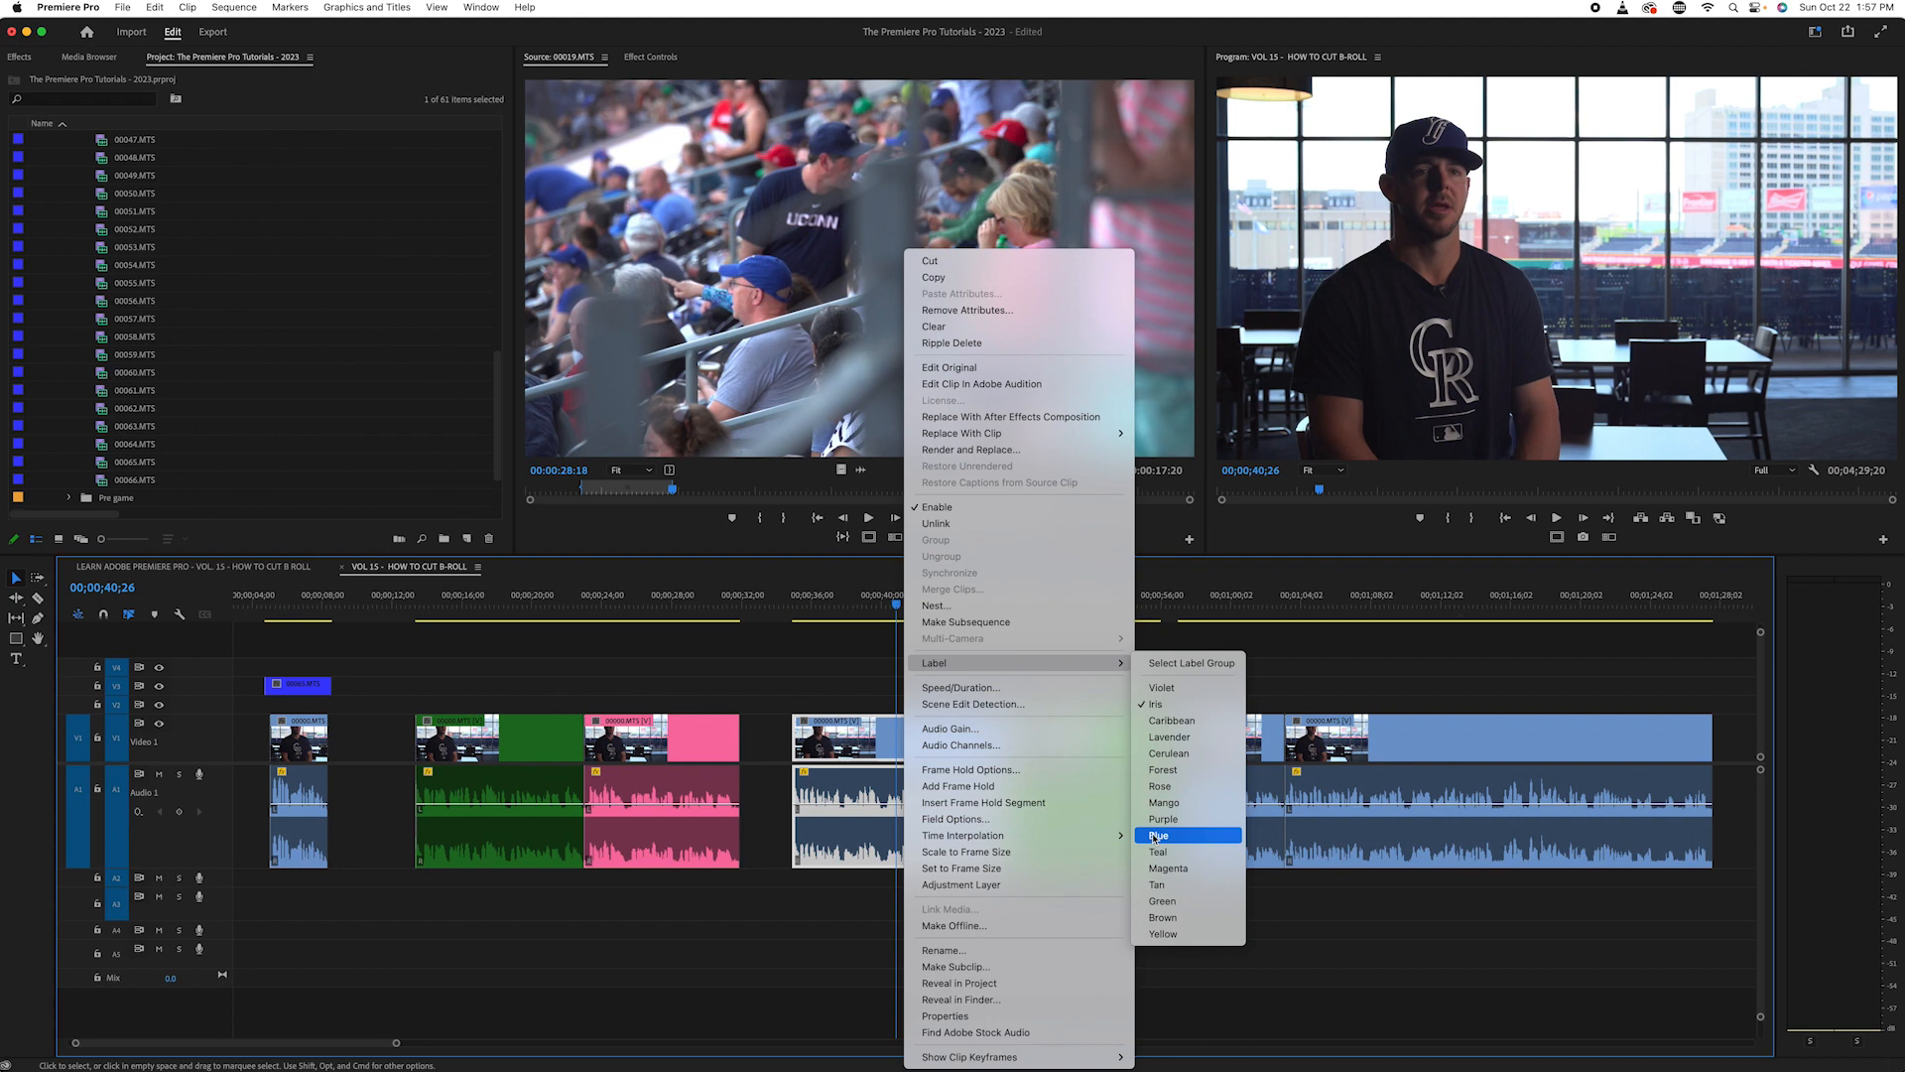
{"action": "left_click", "coordinate": [1200, 790]}
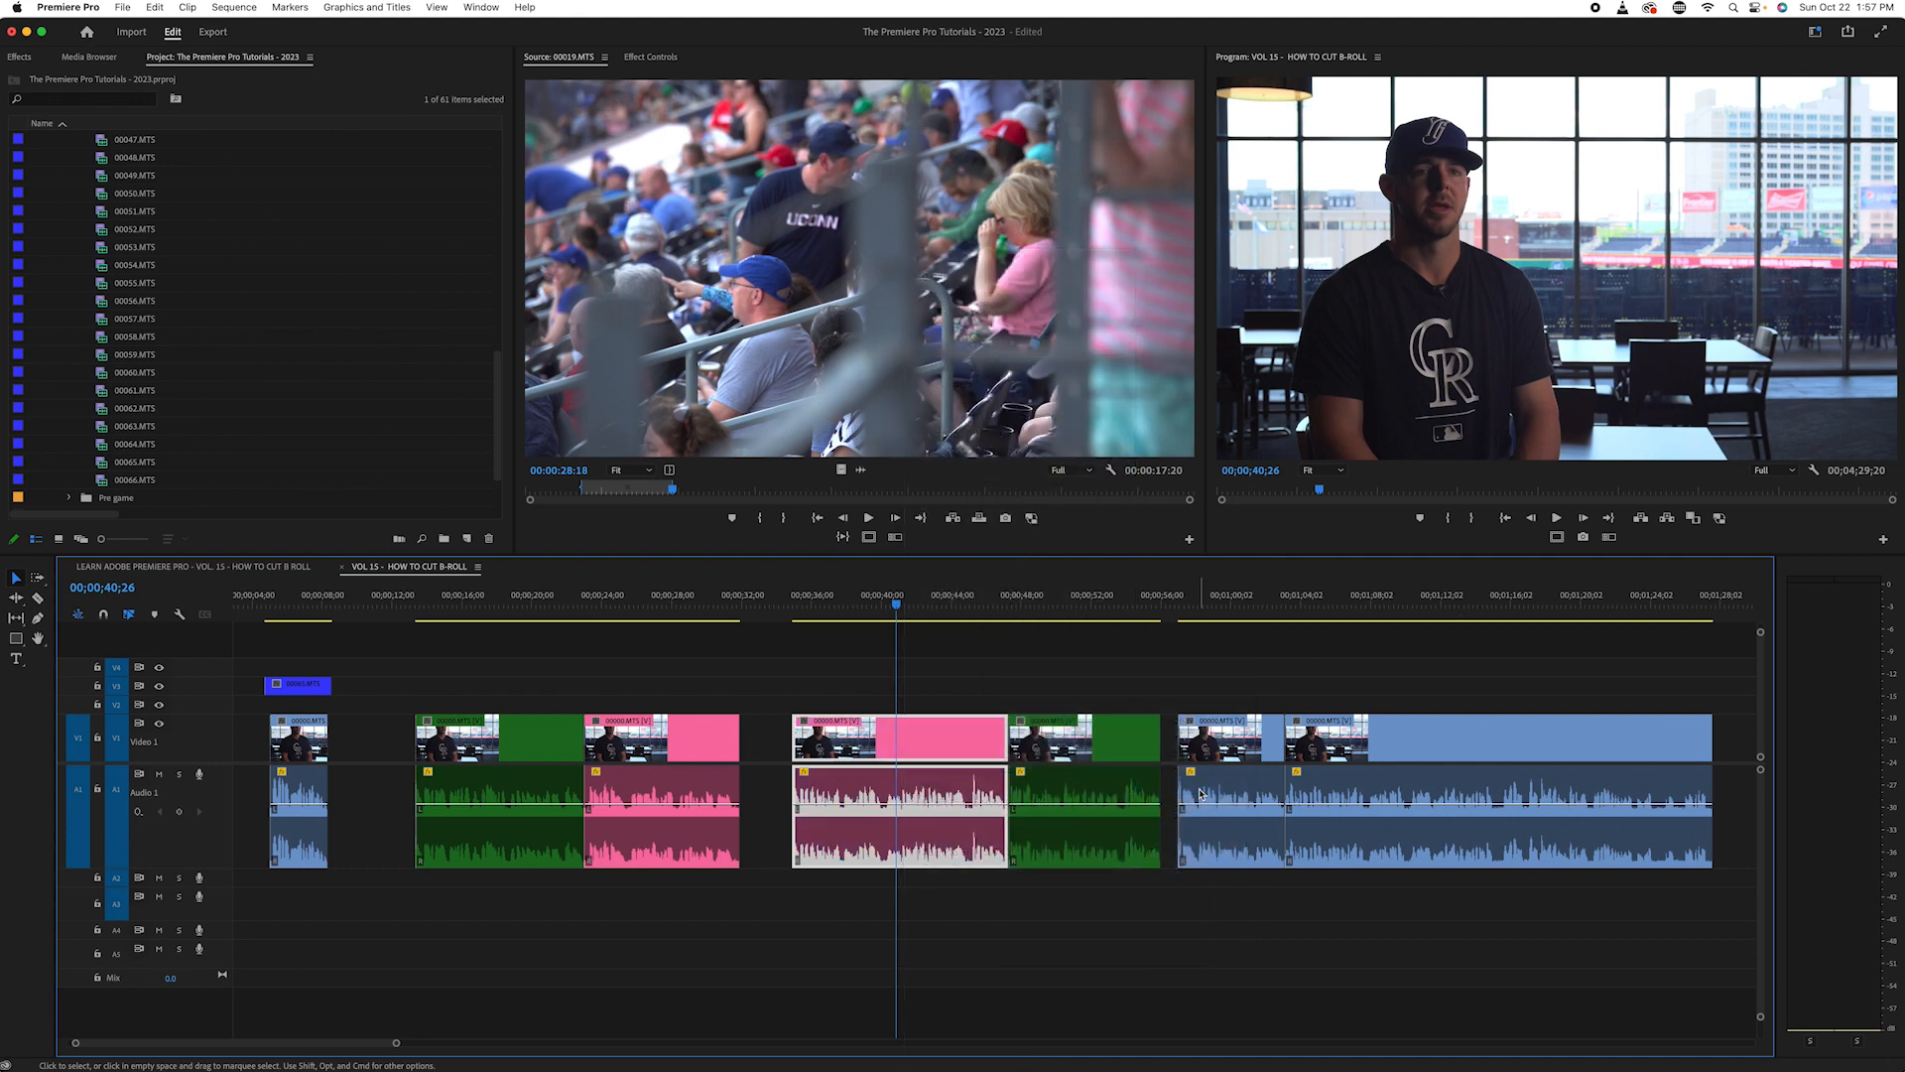
{"action": "left_click", "coordinate": [972, 663]}
- Go to the interview clips after the green-labelled second half and listen to the short clip that starts them
{"action": "left_click", "coordinate": [875, 602]}
{"action": "key", "text": "minus"}
{"action": "key", "text": "minus"}
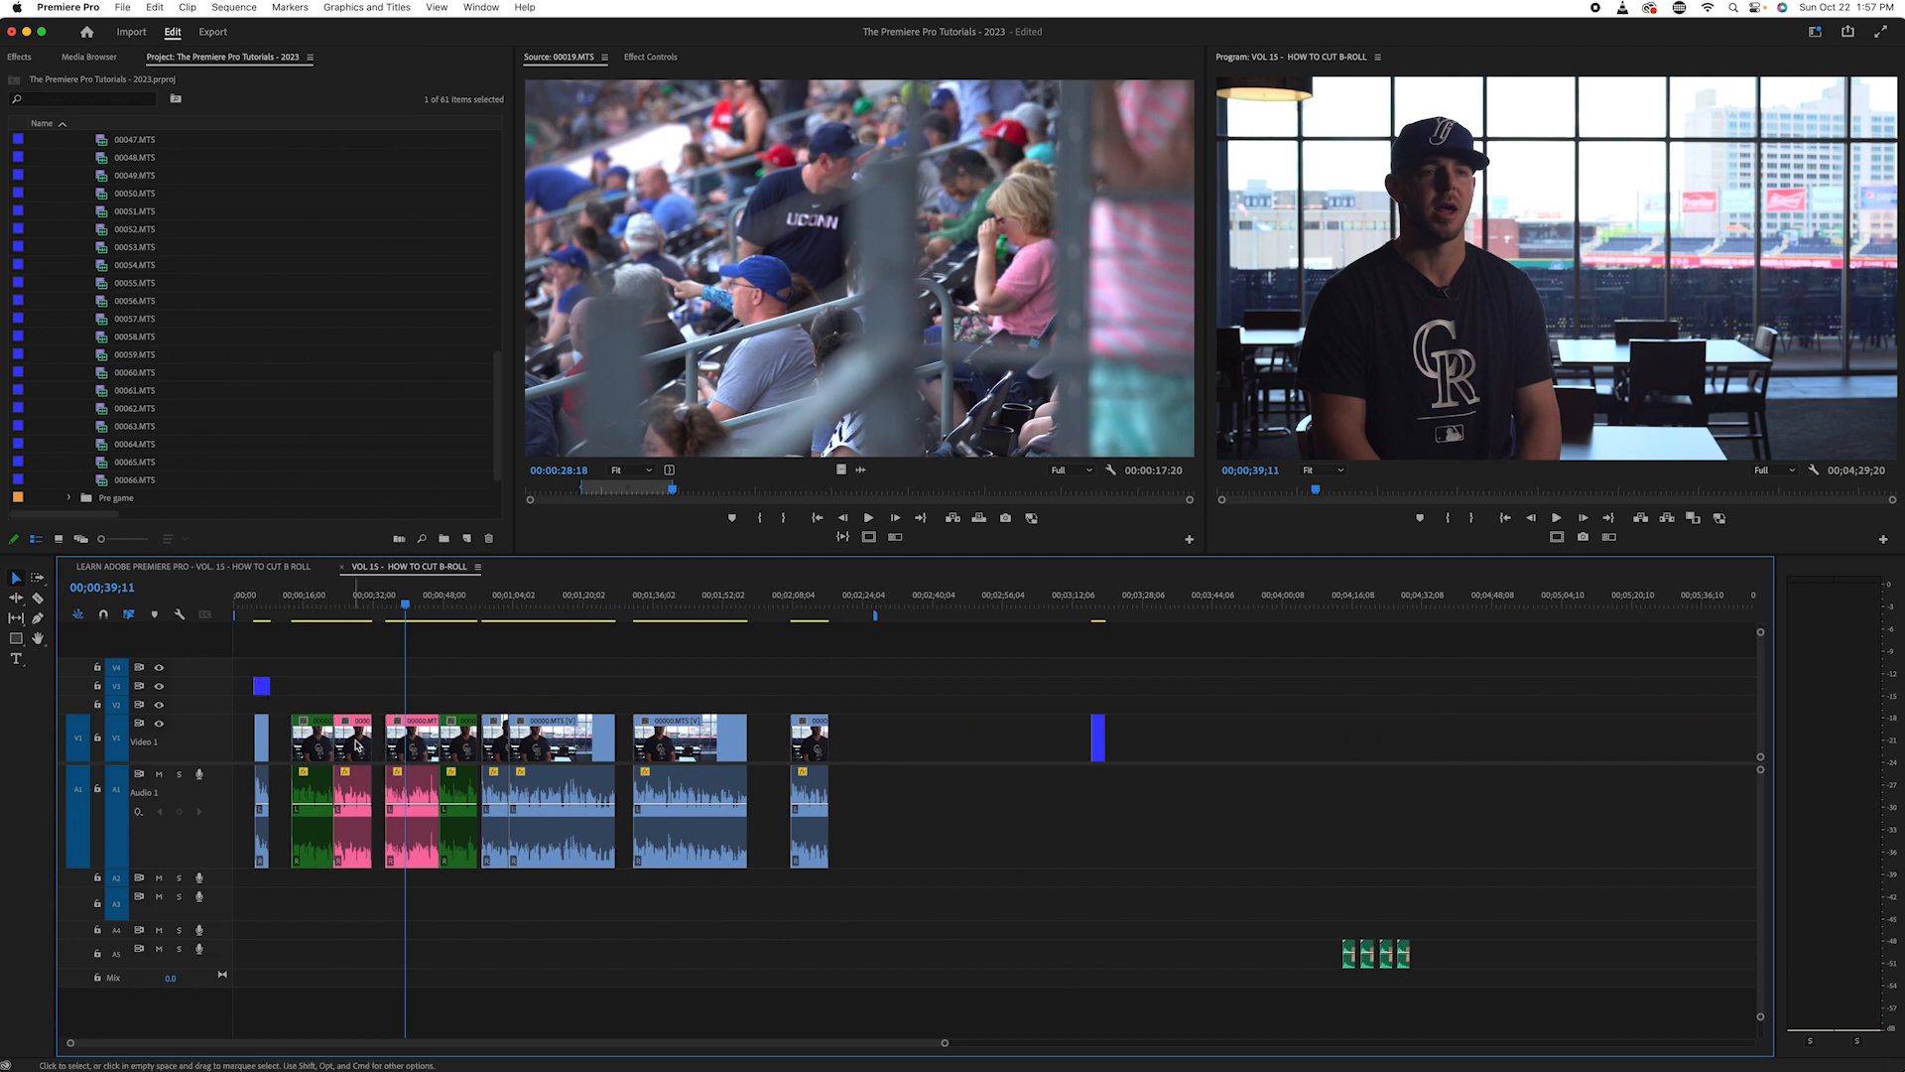
{"action": "left_click", "coordinate": [410, 608]}
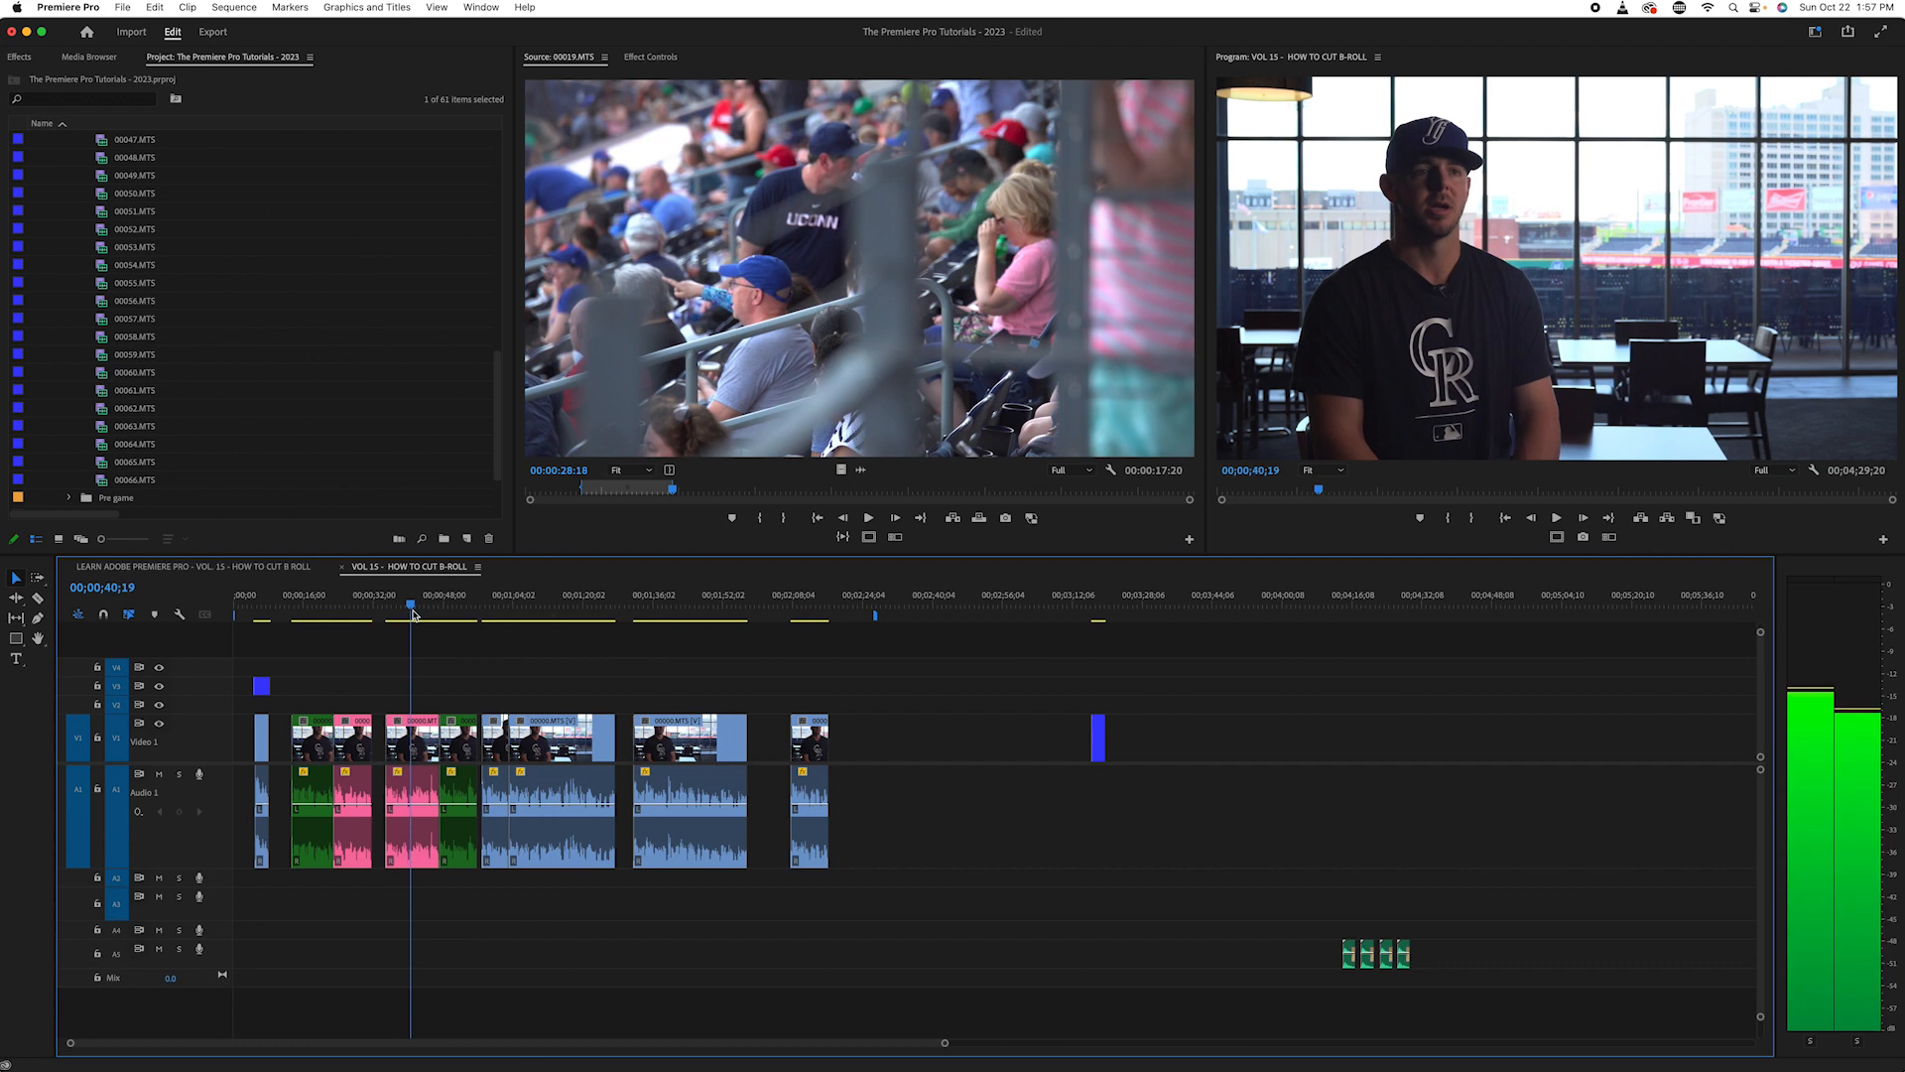
{"action": "key", "text": "Down"}
{"action": "key", "text": "Down"}
{"action": "key", "text": "Up"}
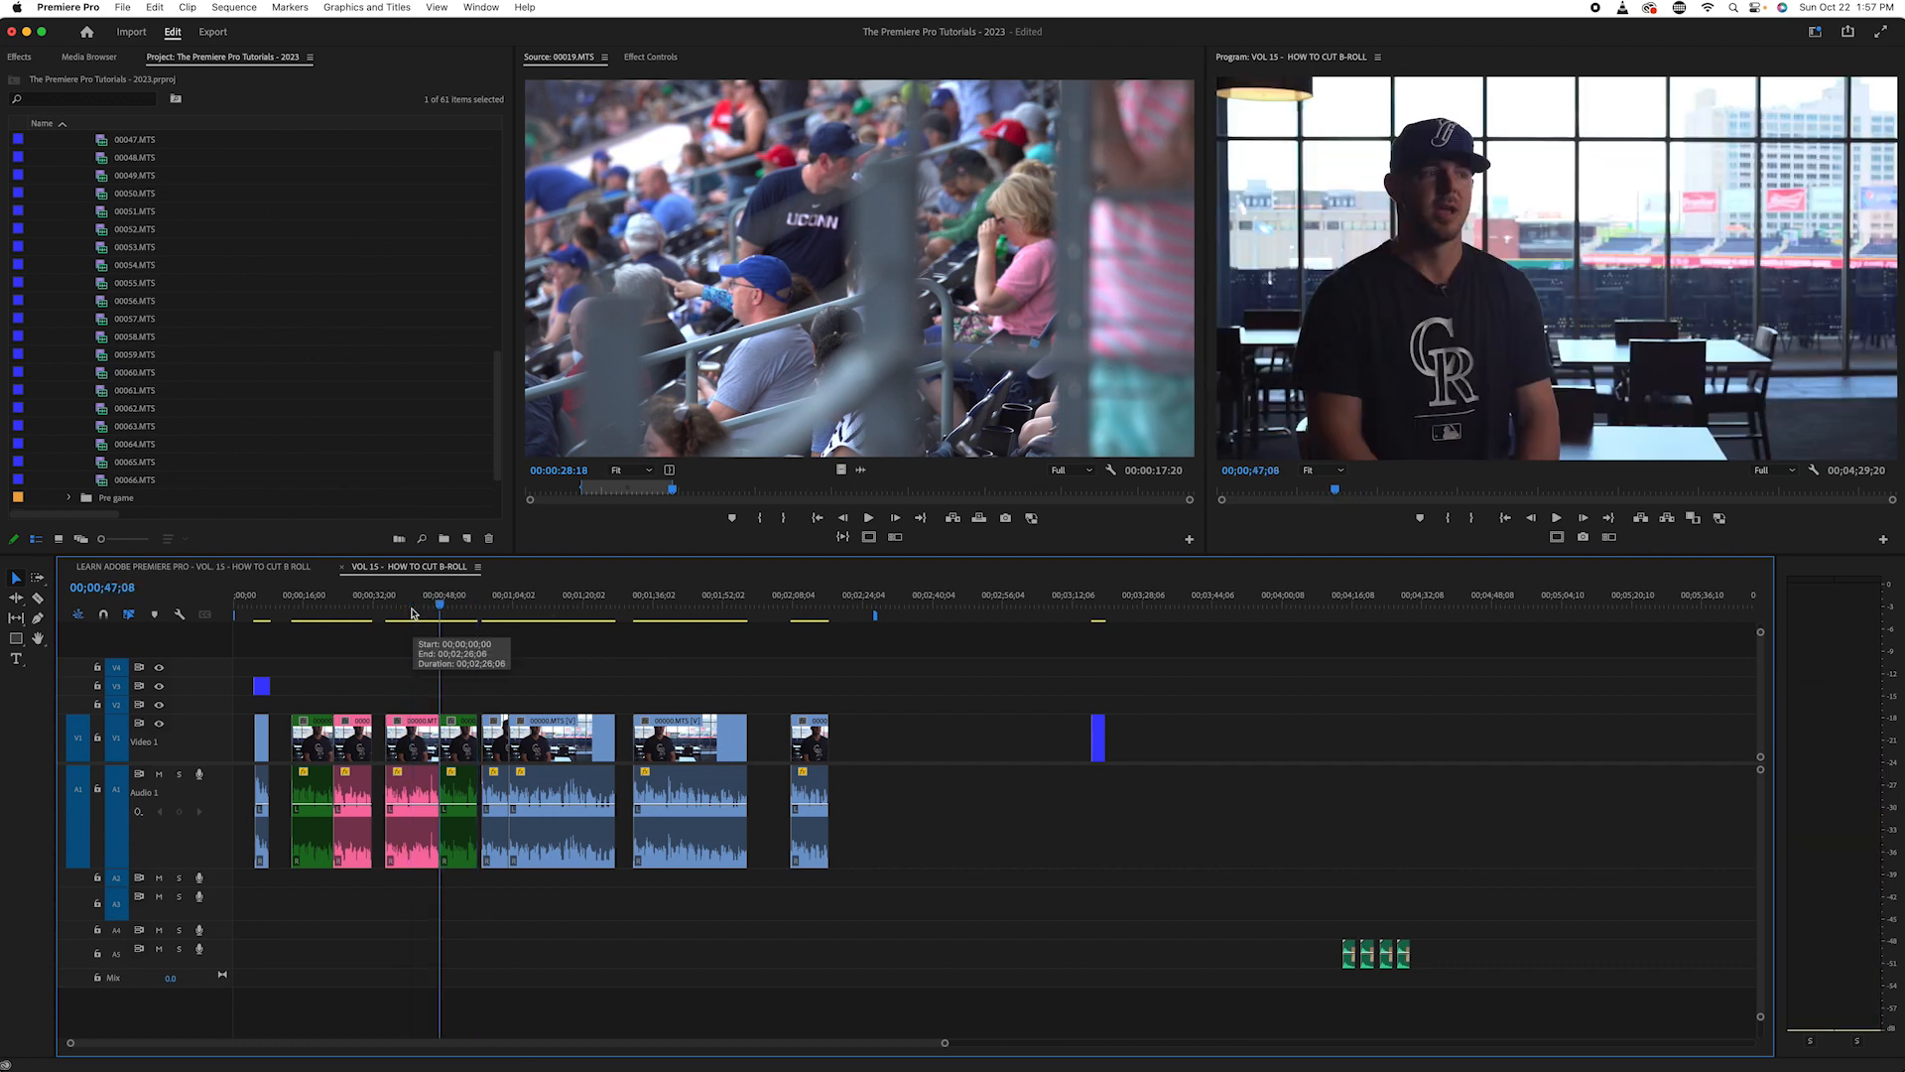
{"action": "key", "text": "Down"}
{"action": "key", "text": "Down"}
{"action": "key", "text": "space"}
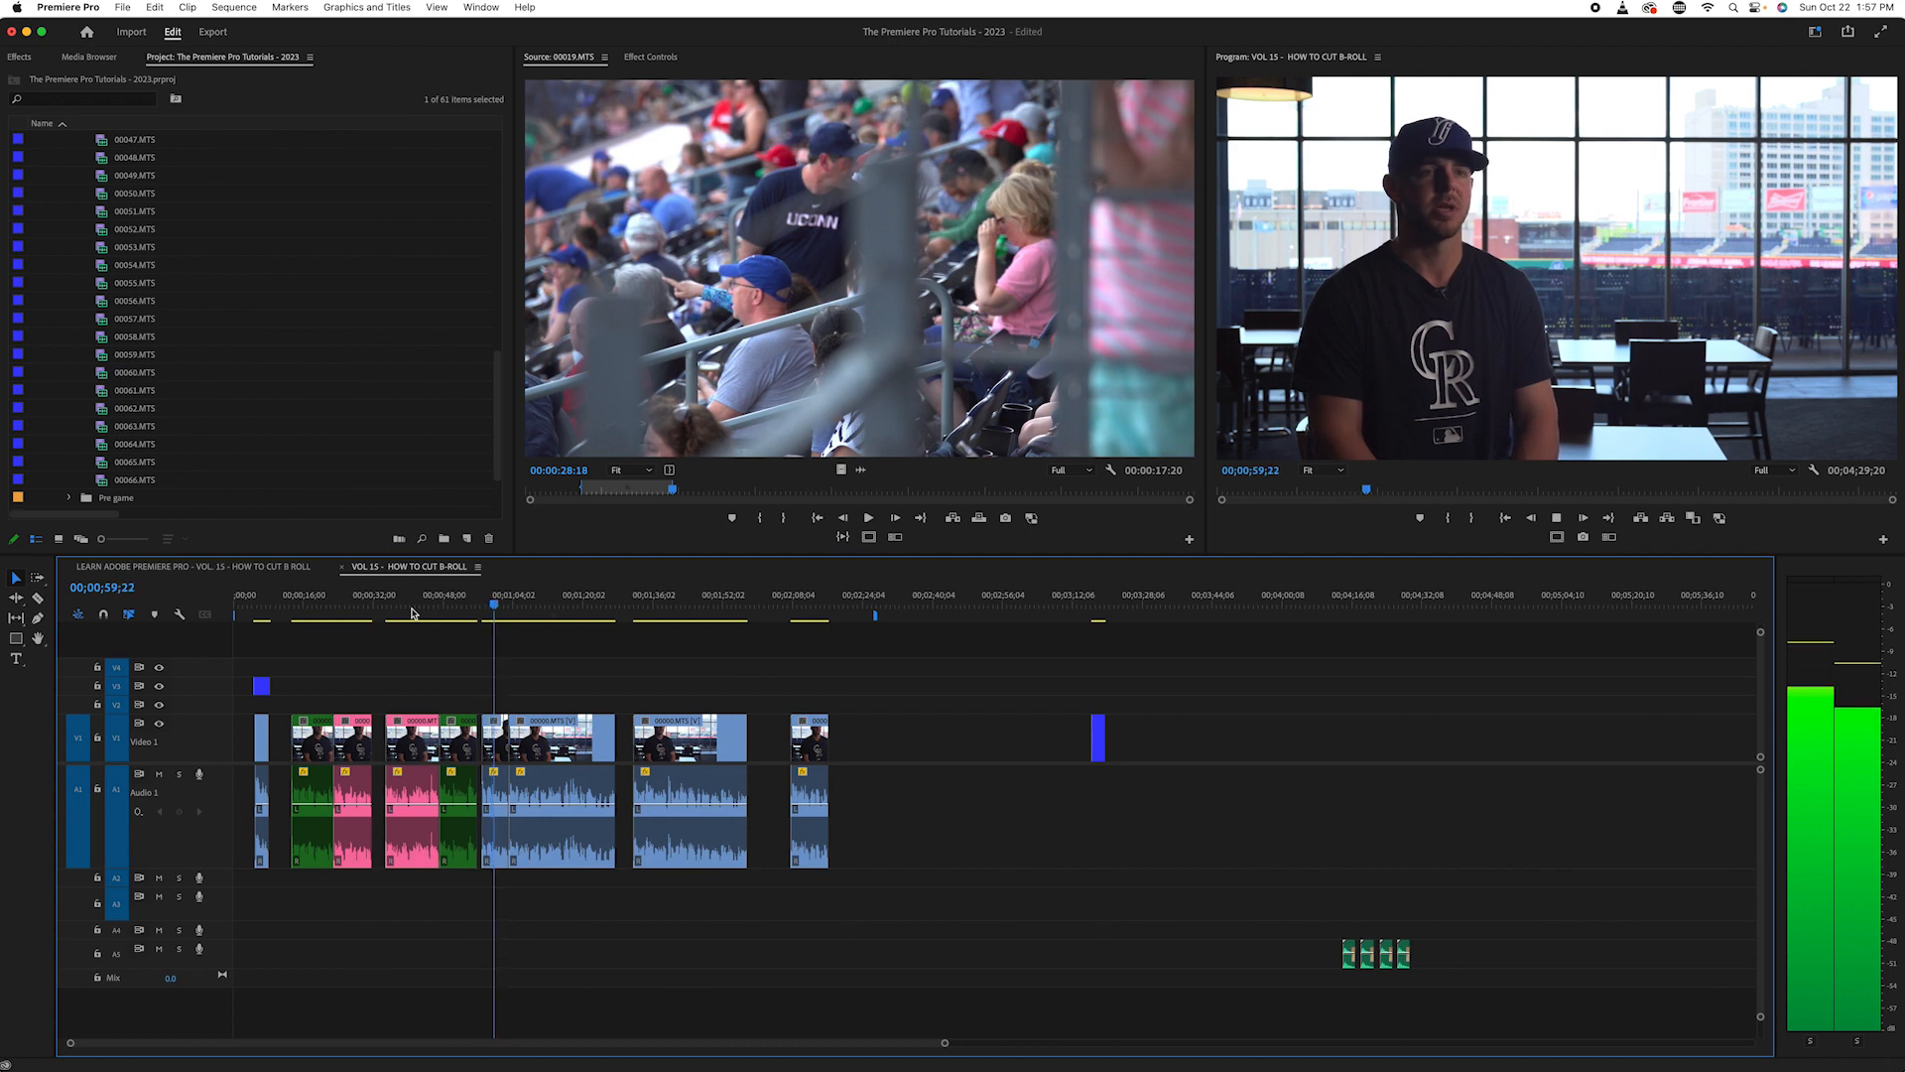
{"action": "key", "text": "="}
{"action": "key", "text": "="}
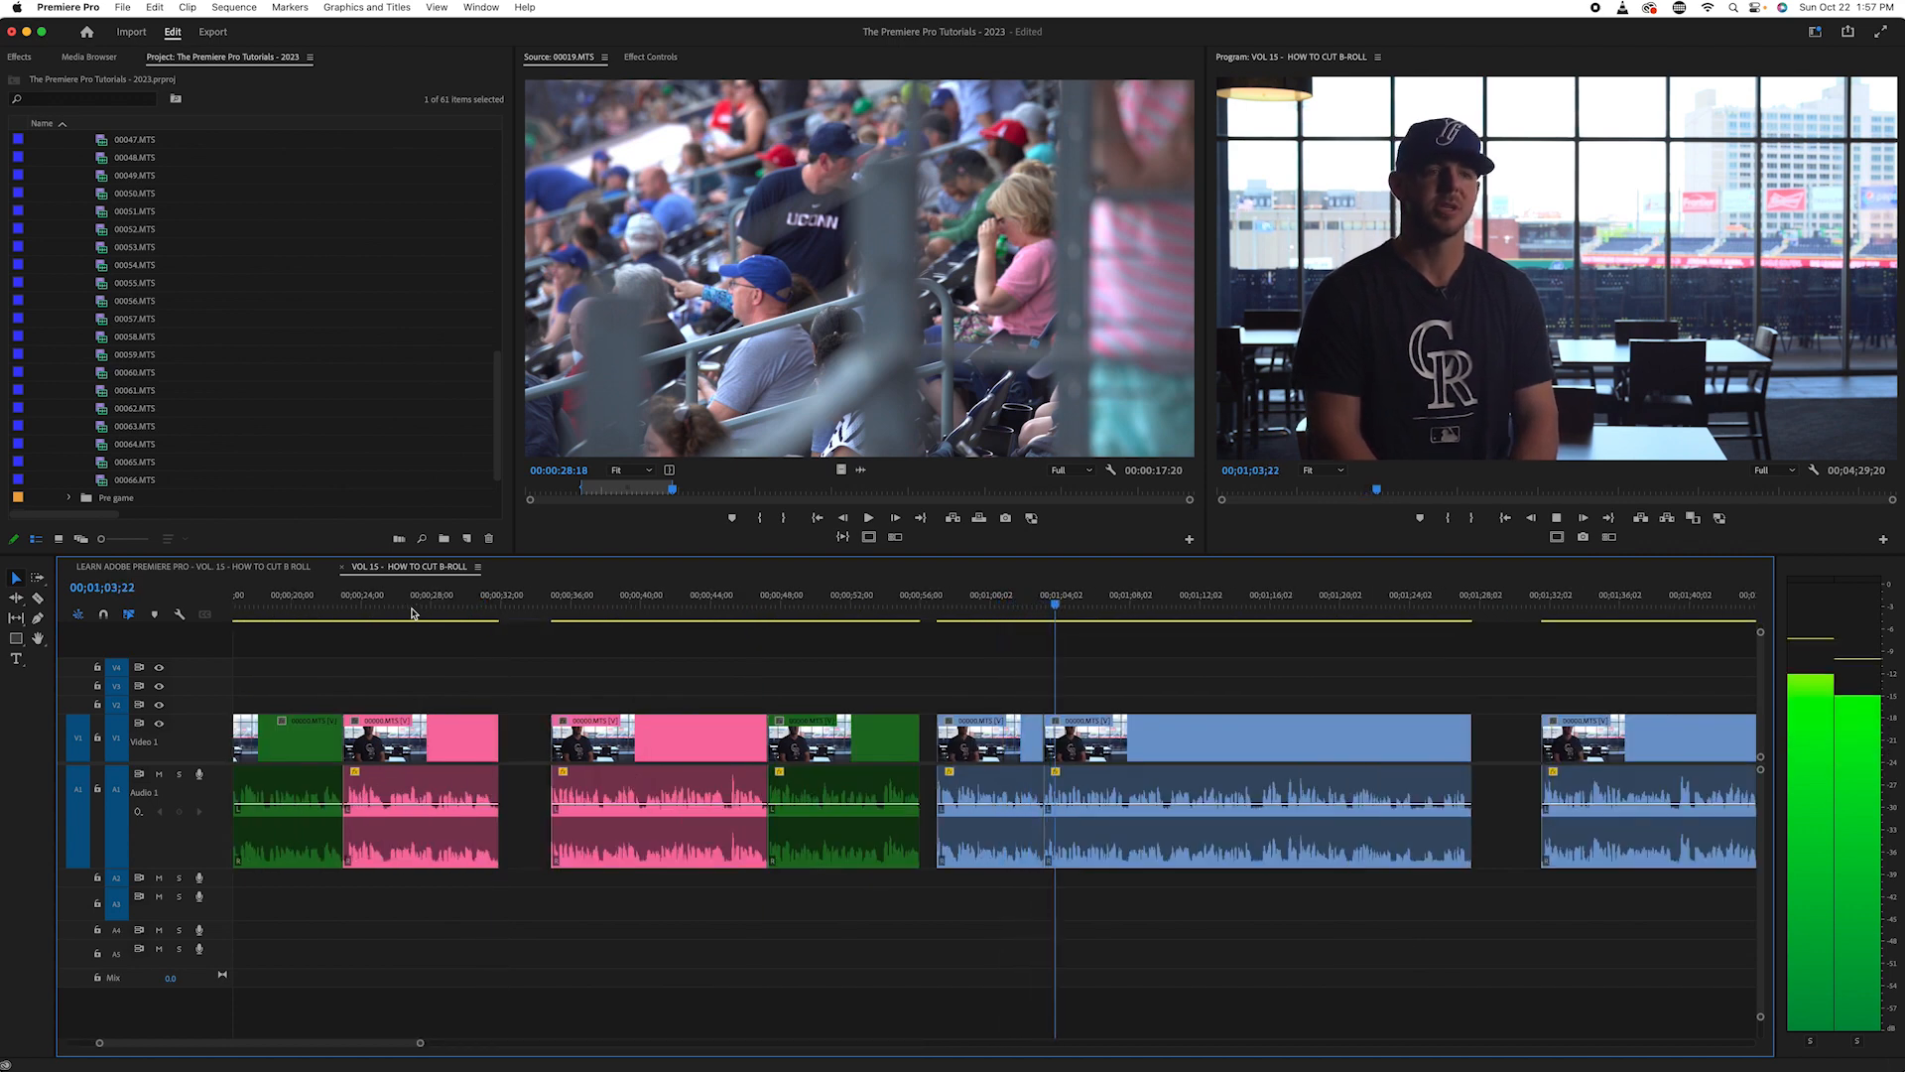
{"action": "key", "text": "space"}
- Replay the short clip opening the third interview section from its start and change its label colour to Rose
{"action": "left_click_drag", "start_coordinate": [1070, 606], "coordinate": [978, 662]}
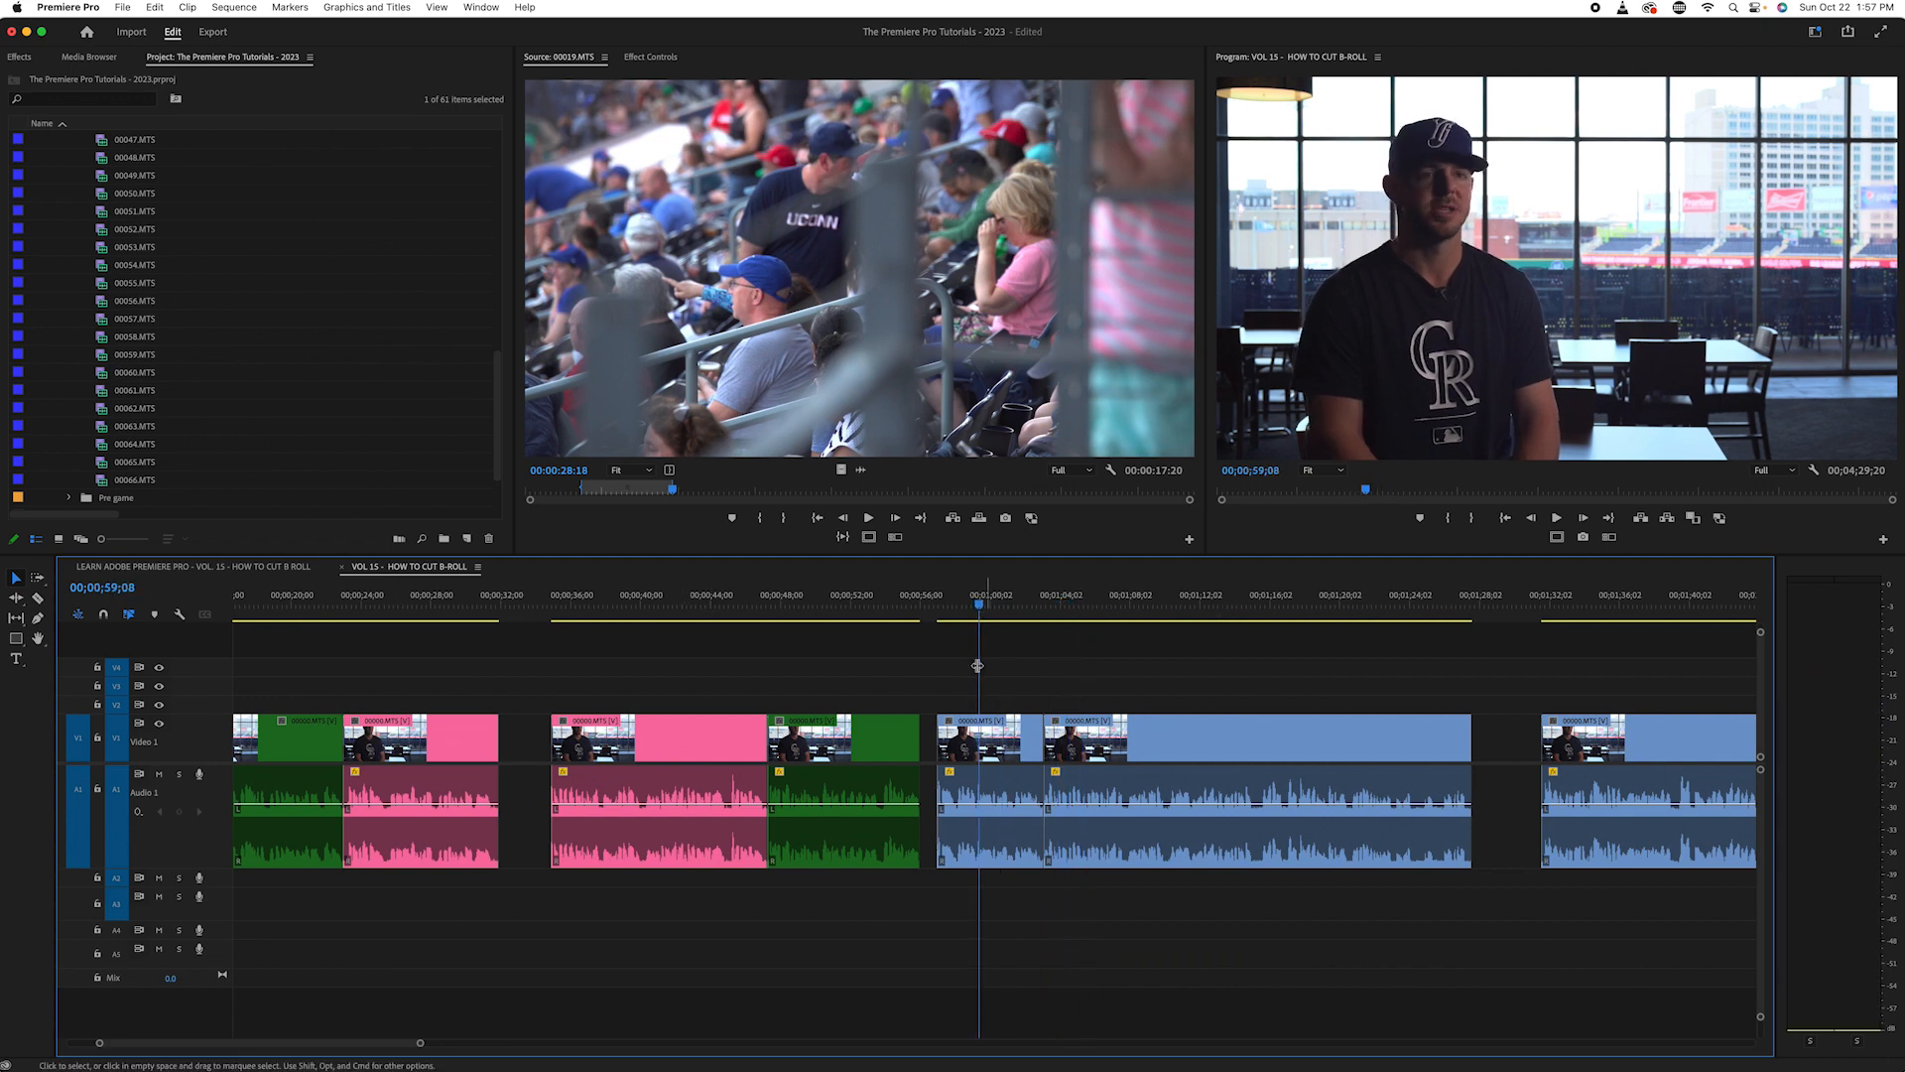
{"action": "key", "text": "Up"}
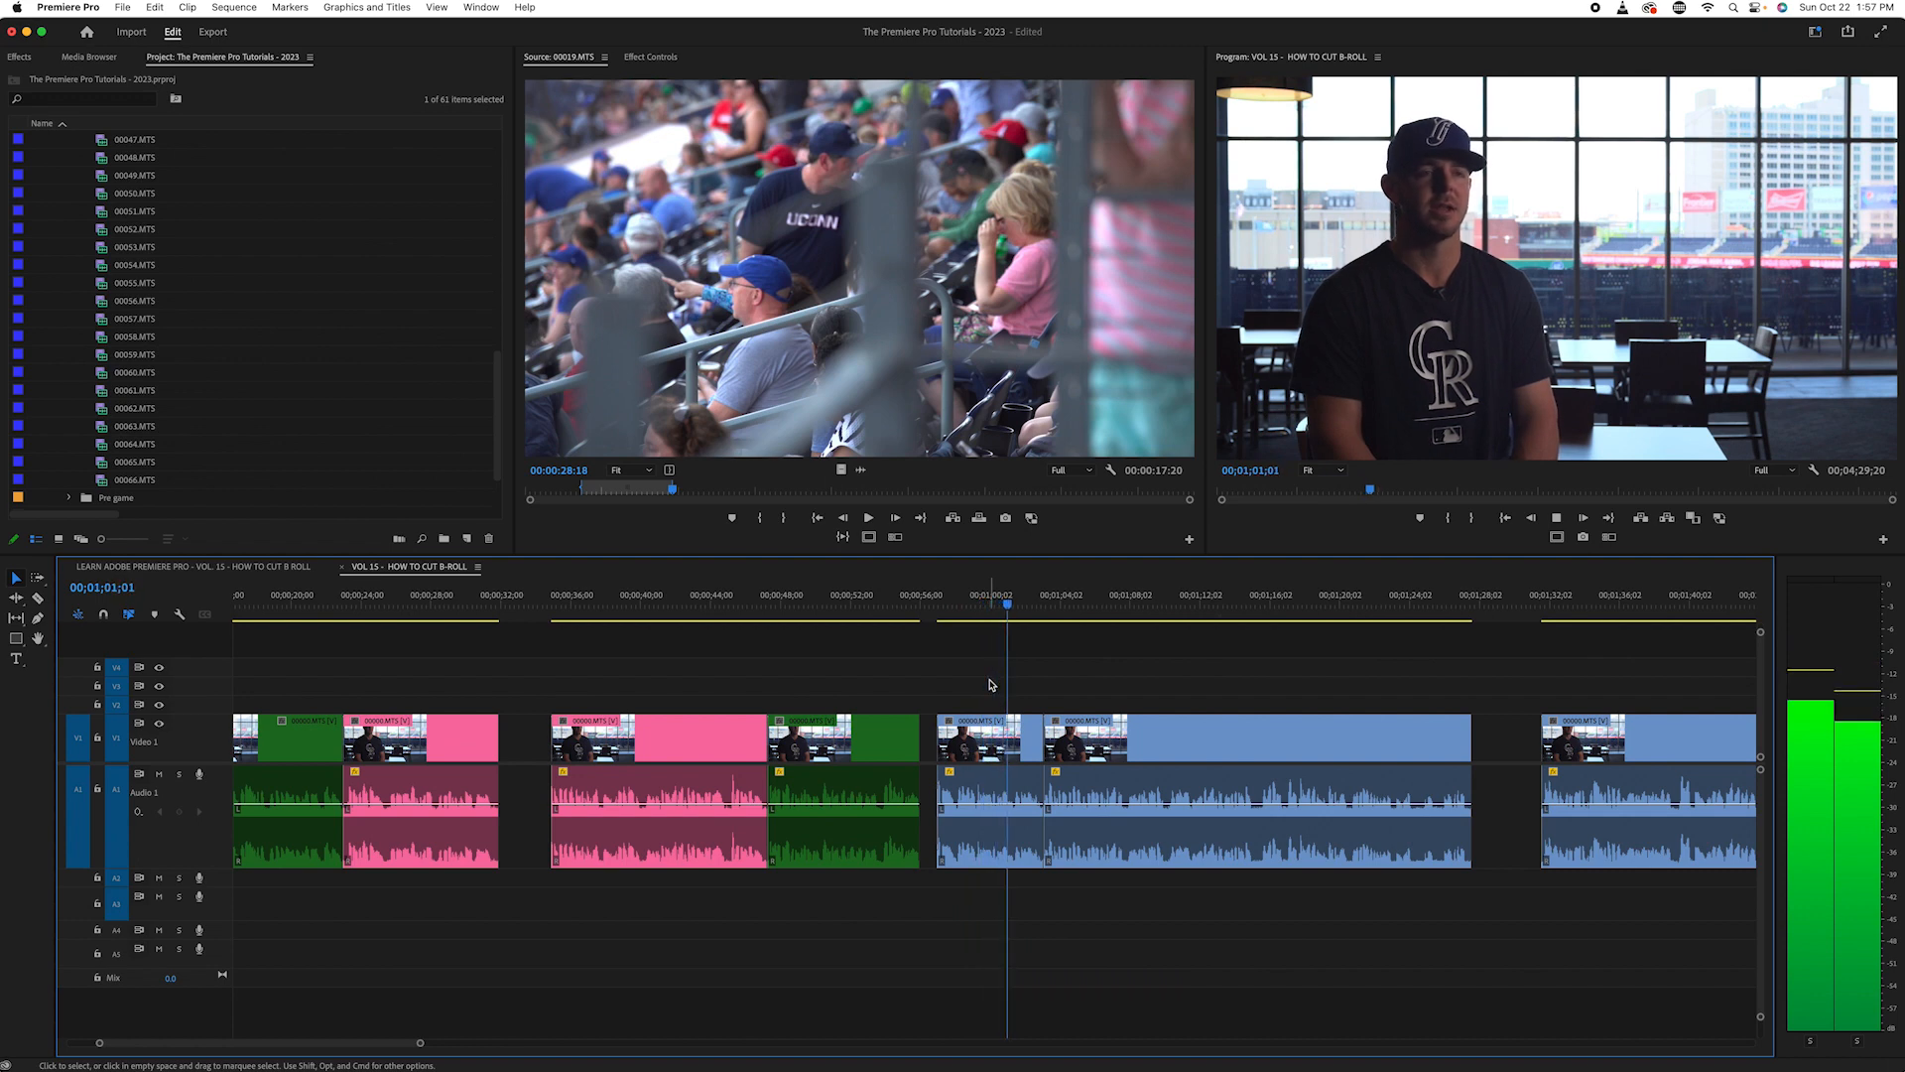
{"action": "key", "text": "space"}
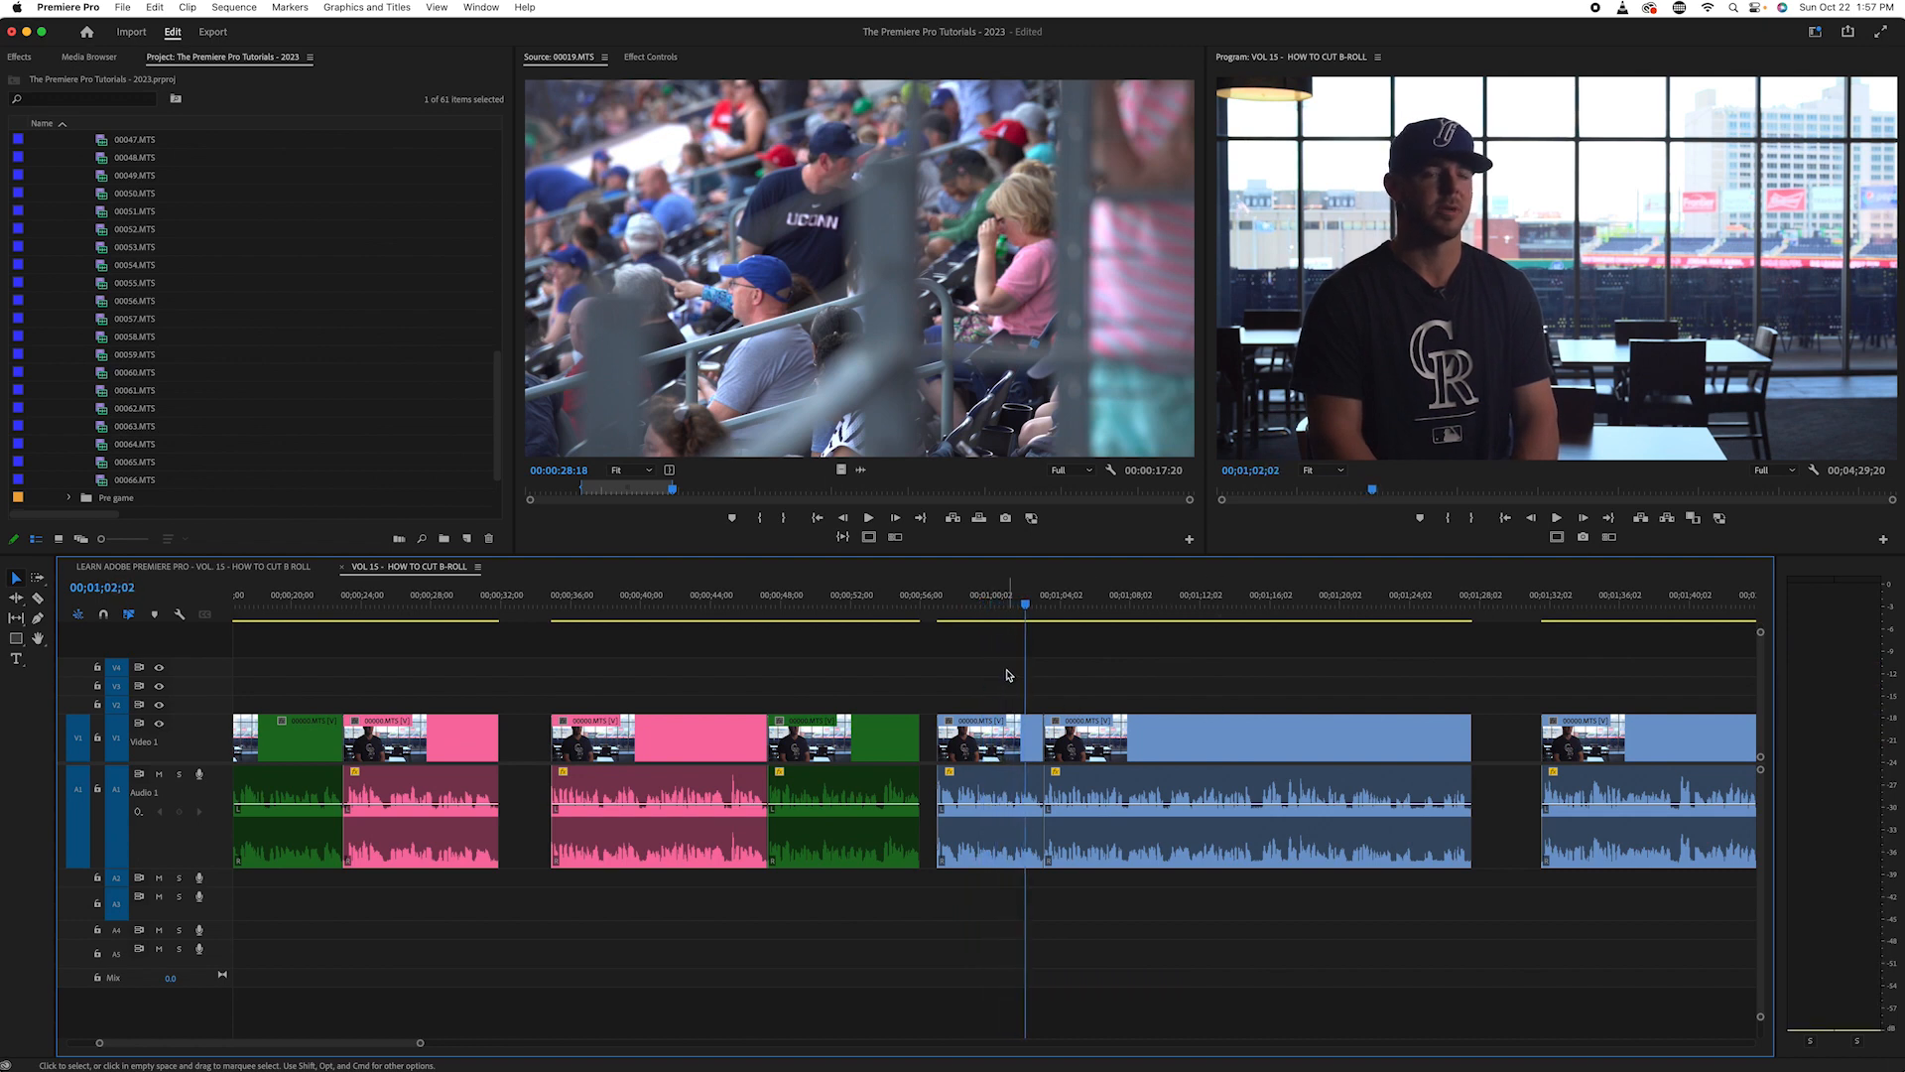
{"action": "left_click", "coordinate": [981, 739]}
{"action": "right_click", "coordinate": [975, 735]}
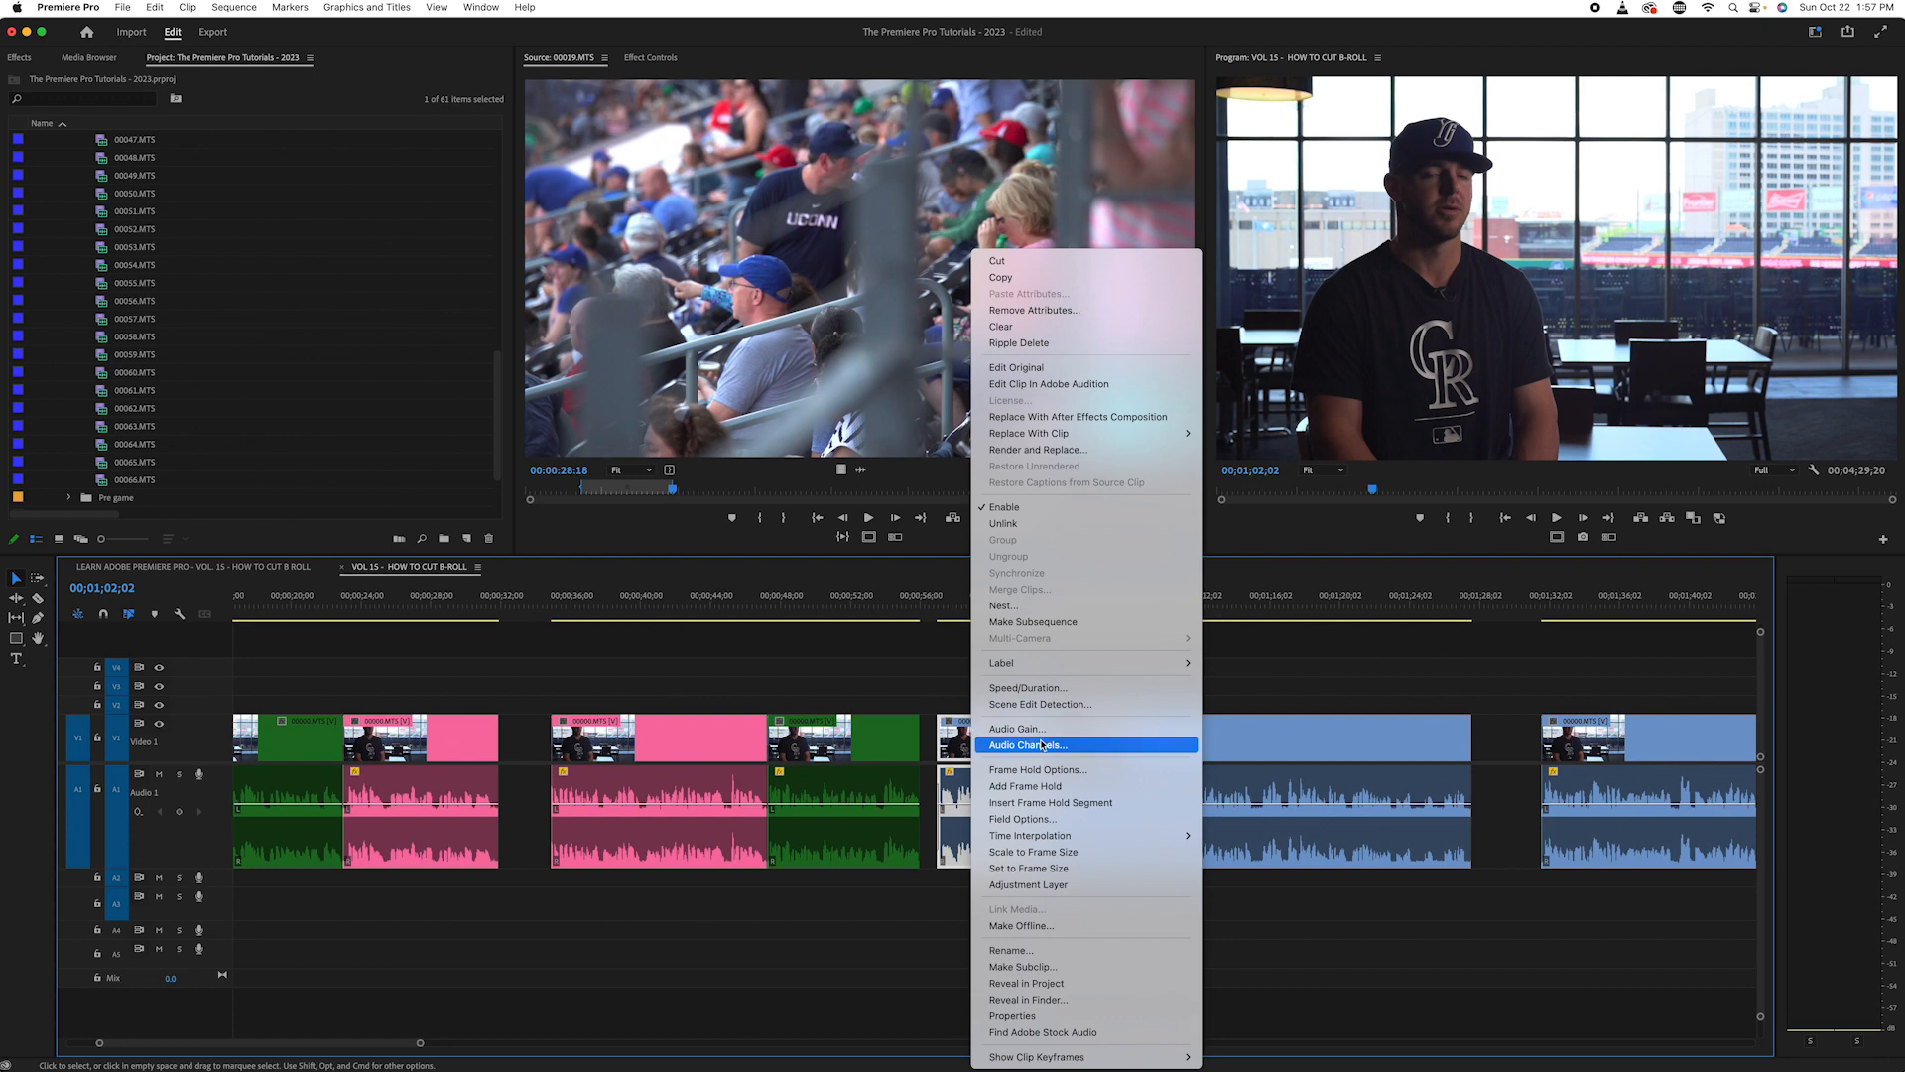
{"action": "mouse_move", "coordinate": [1119, 662]}
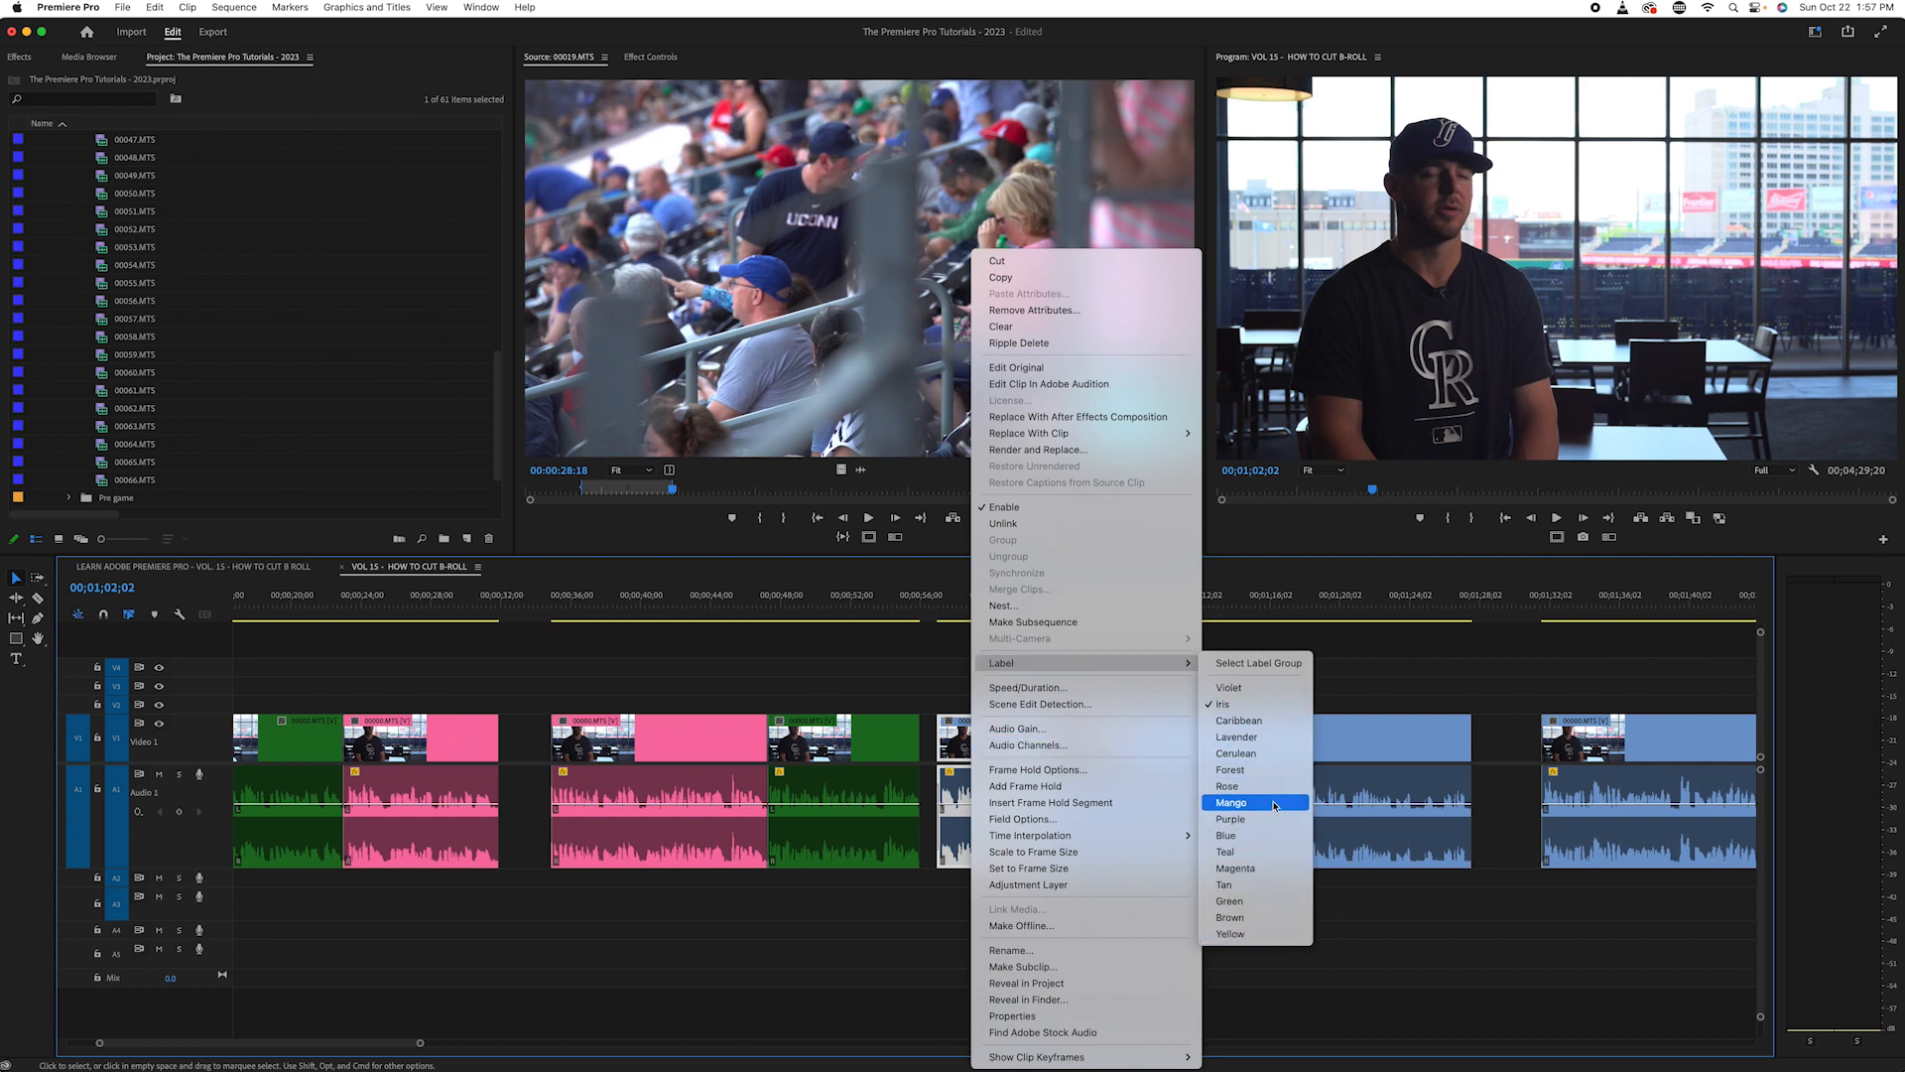
{"action": "left_click", "coordinate": [1236, 786]}
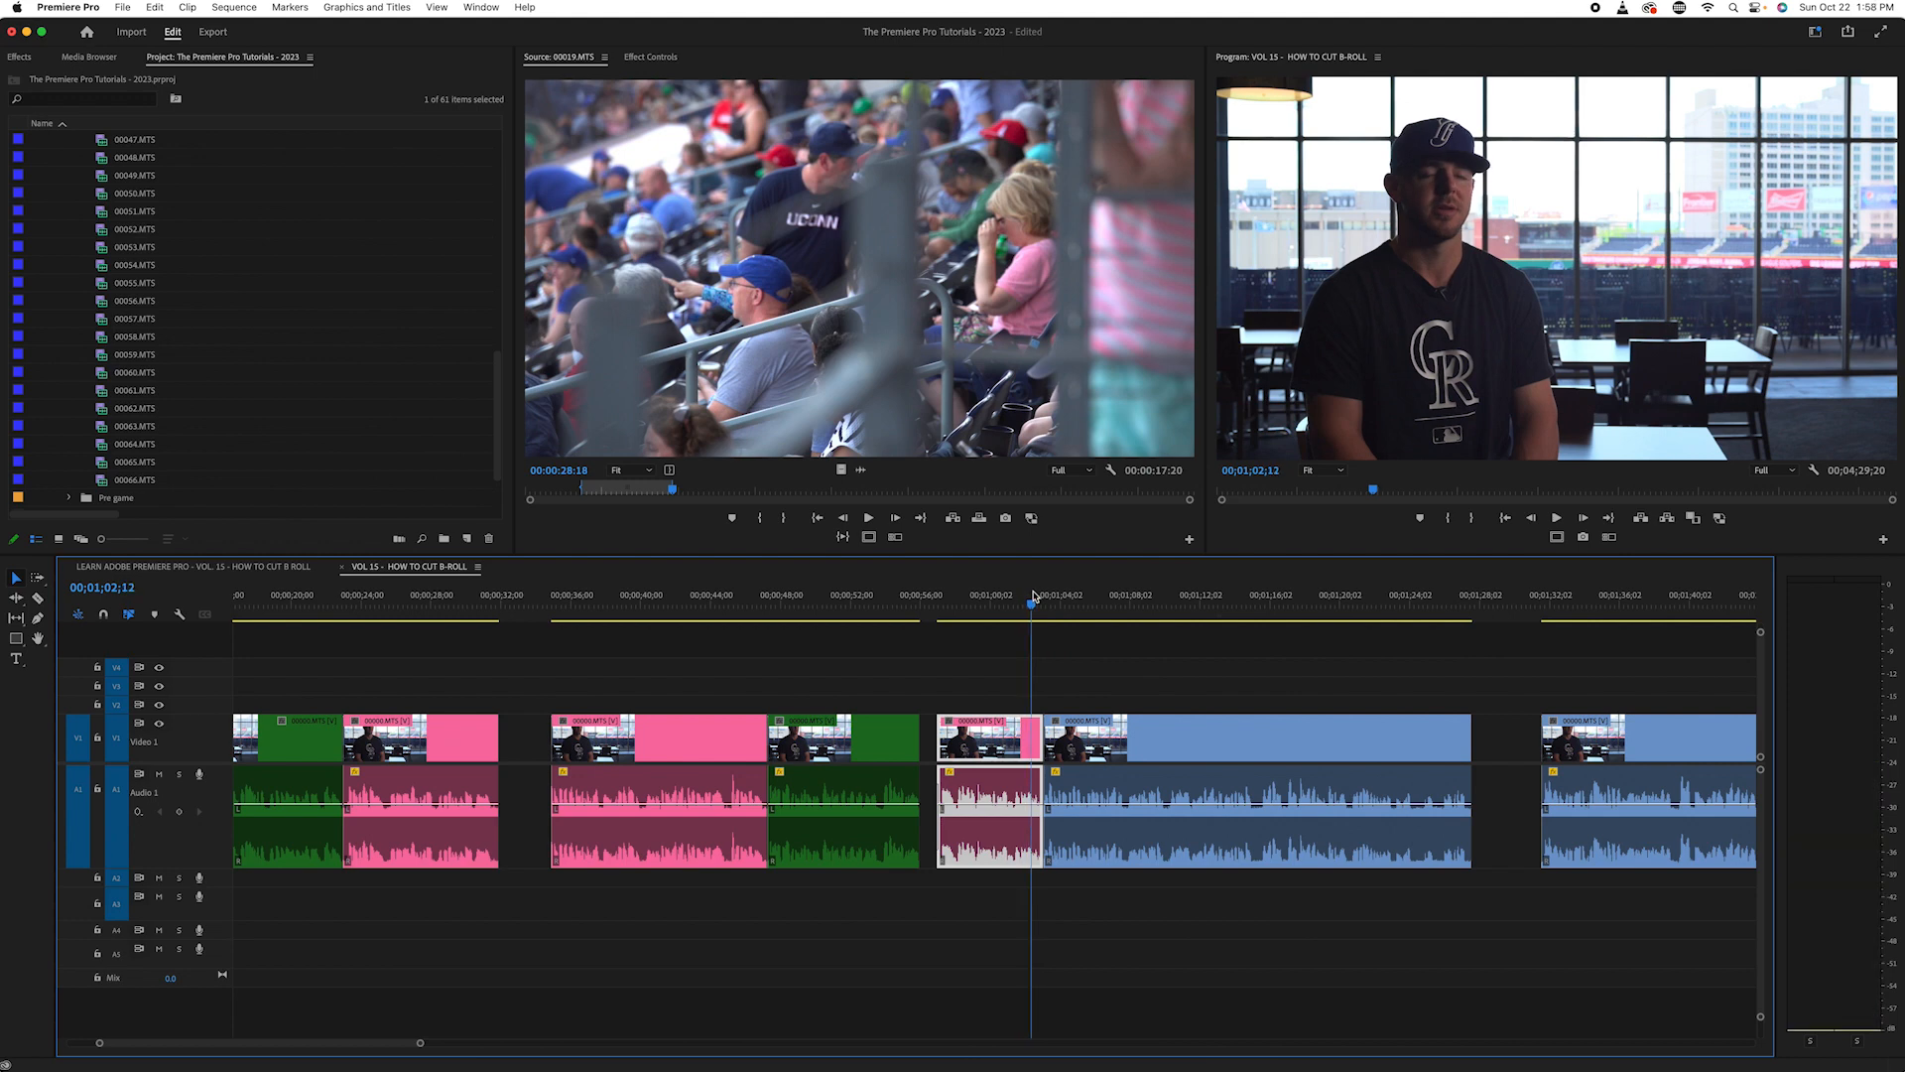
- Listen to the unlabelled interview clip following the short rose-labelled one and split it at 00;01;11;16
{"action": "key", "text": "minus"}
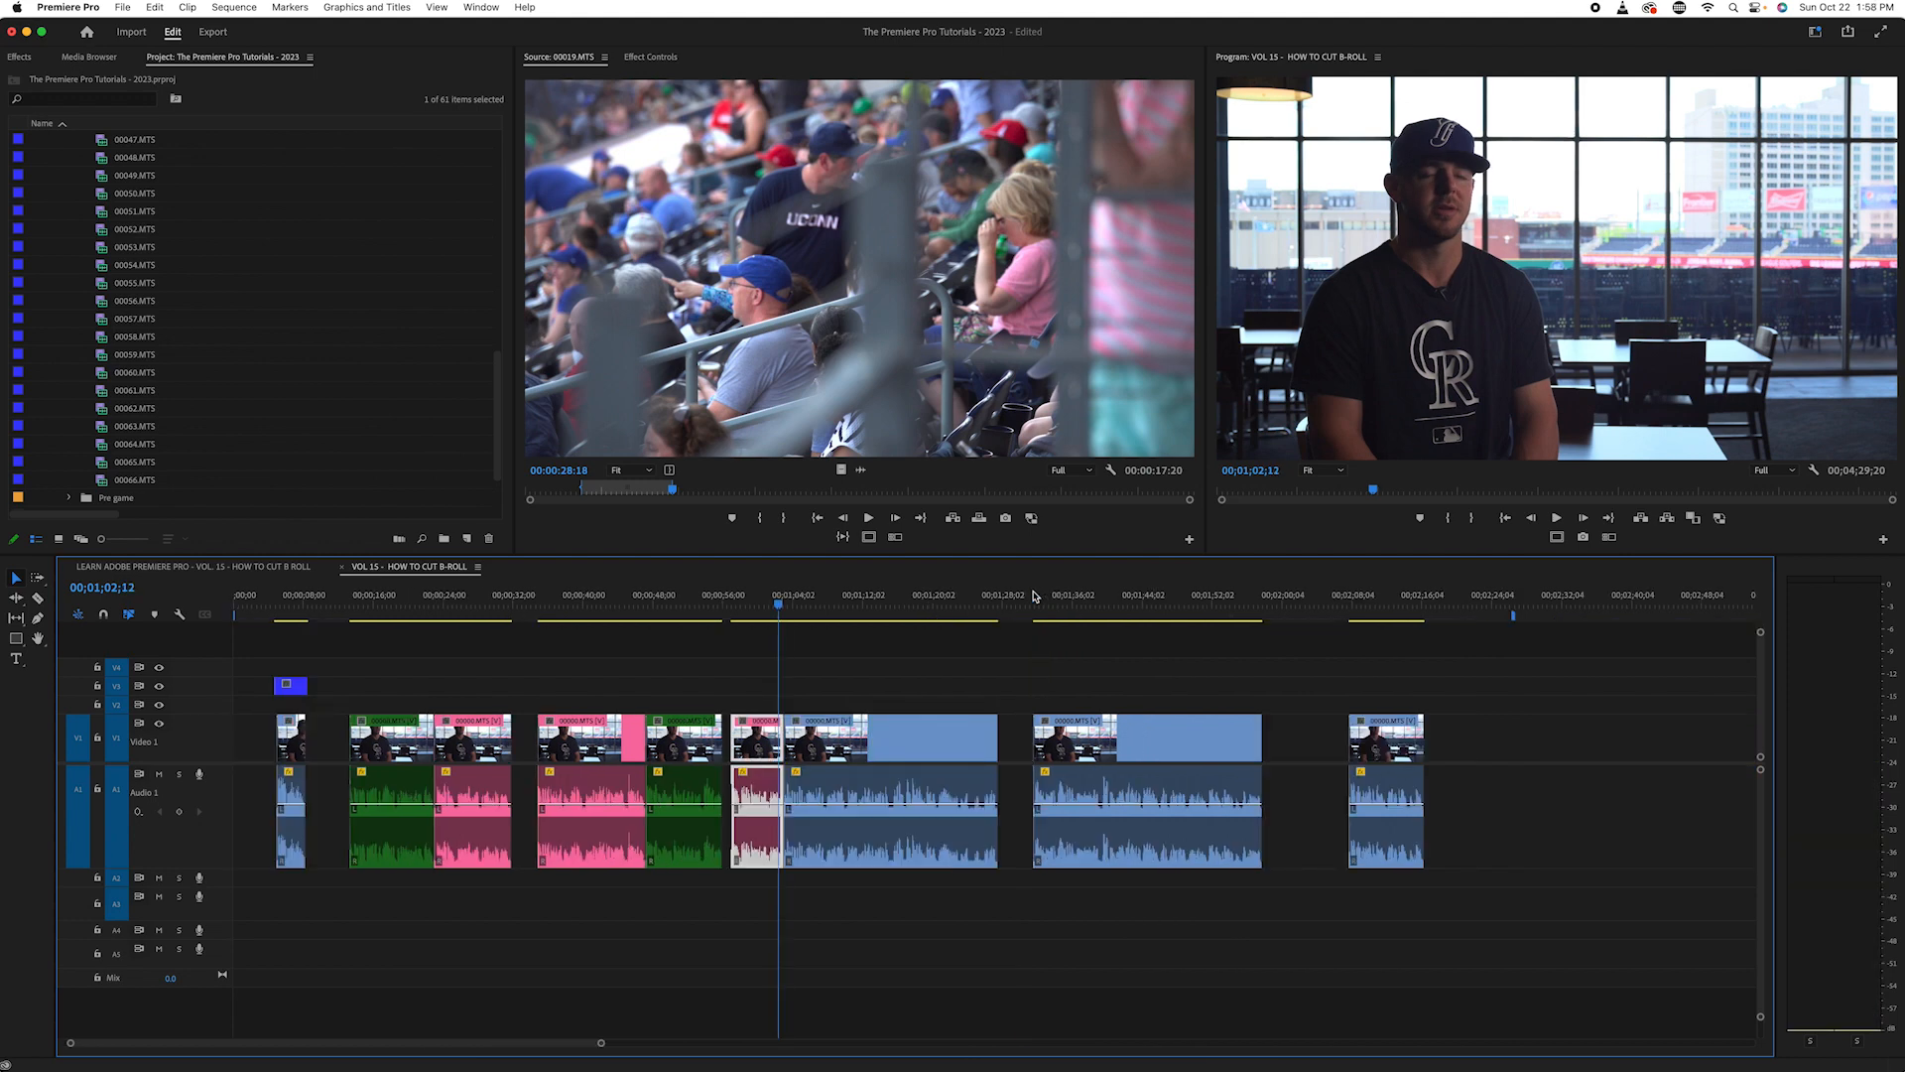
{"action": "key", "text": "space"}
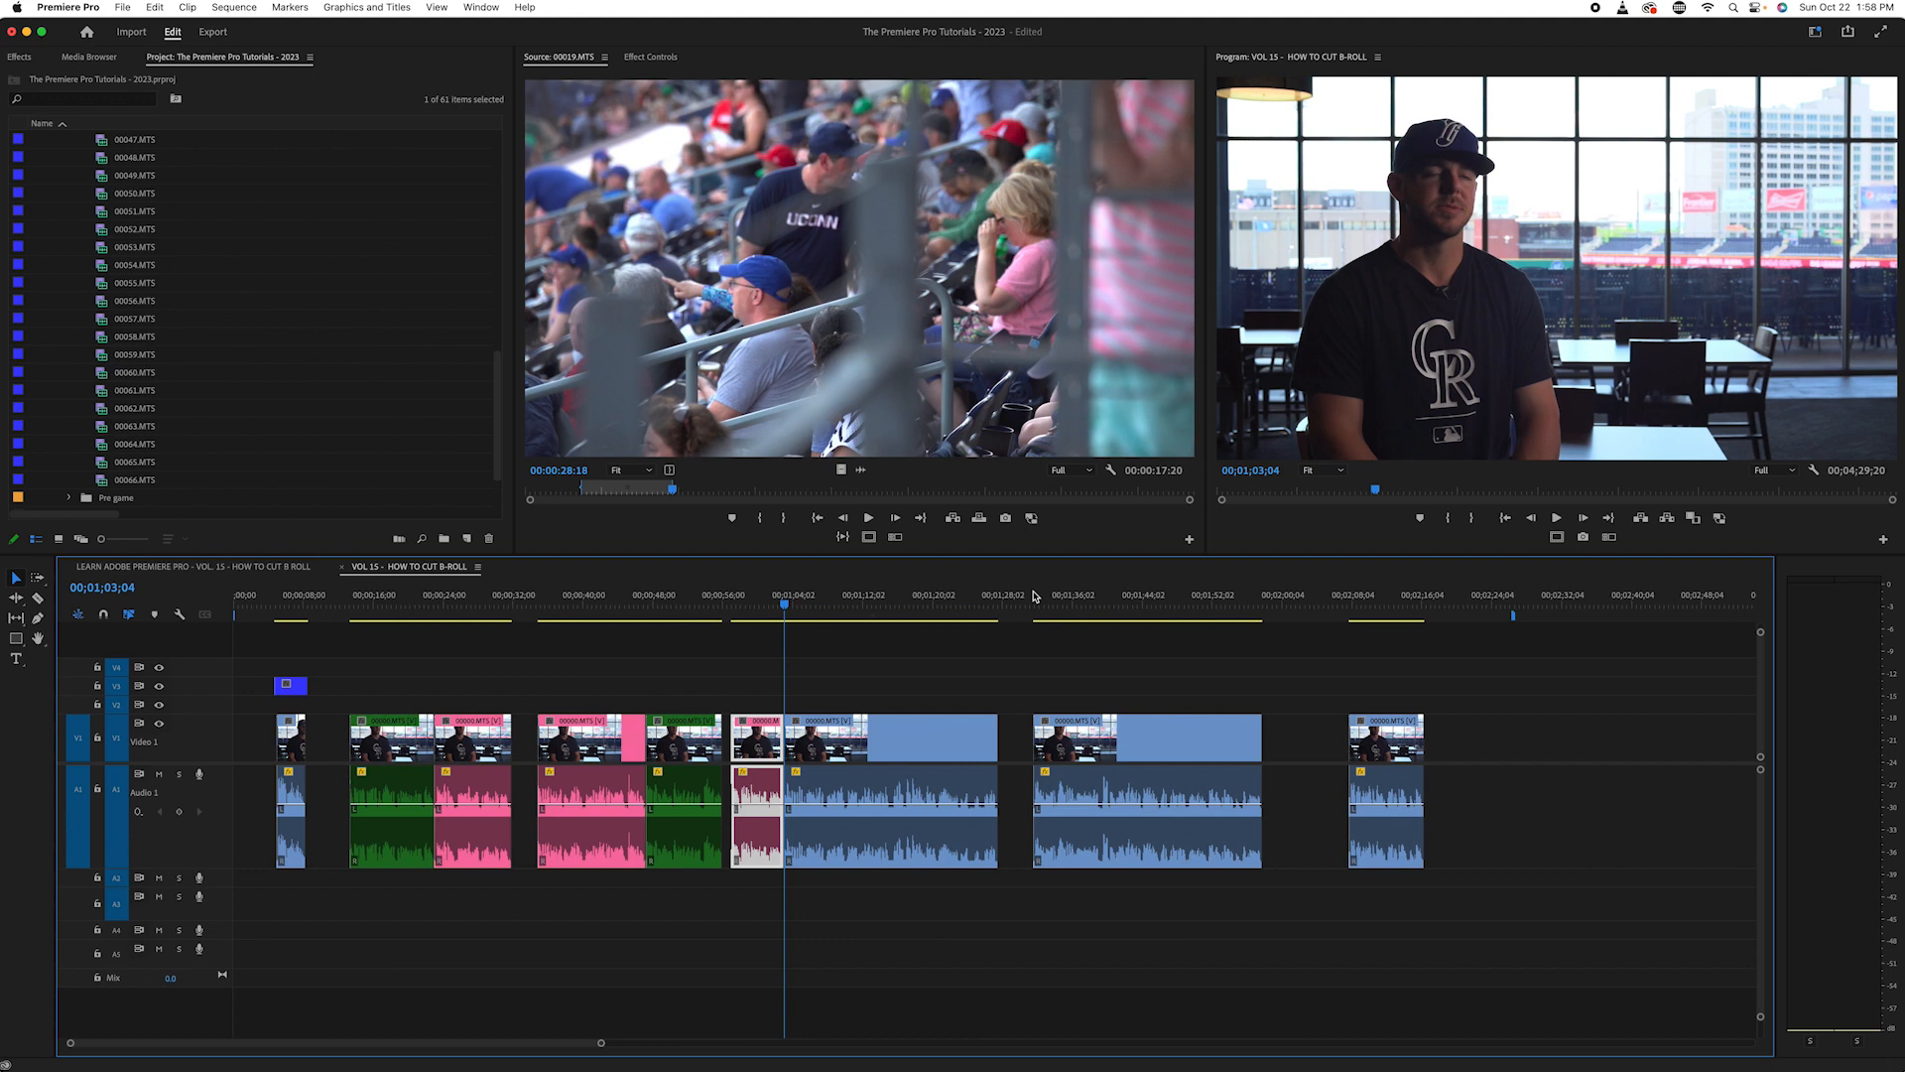
{"action": "key", "text": "space"}
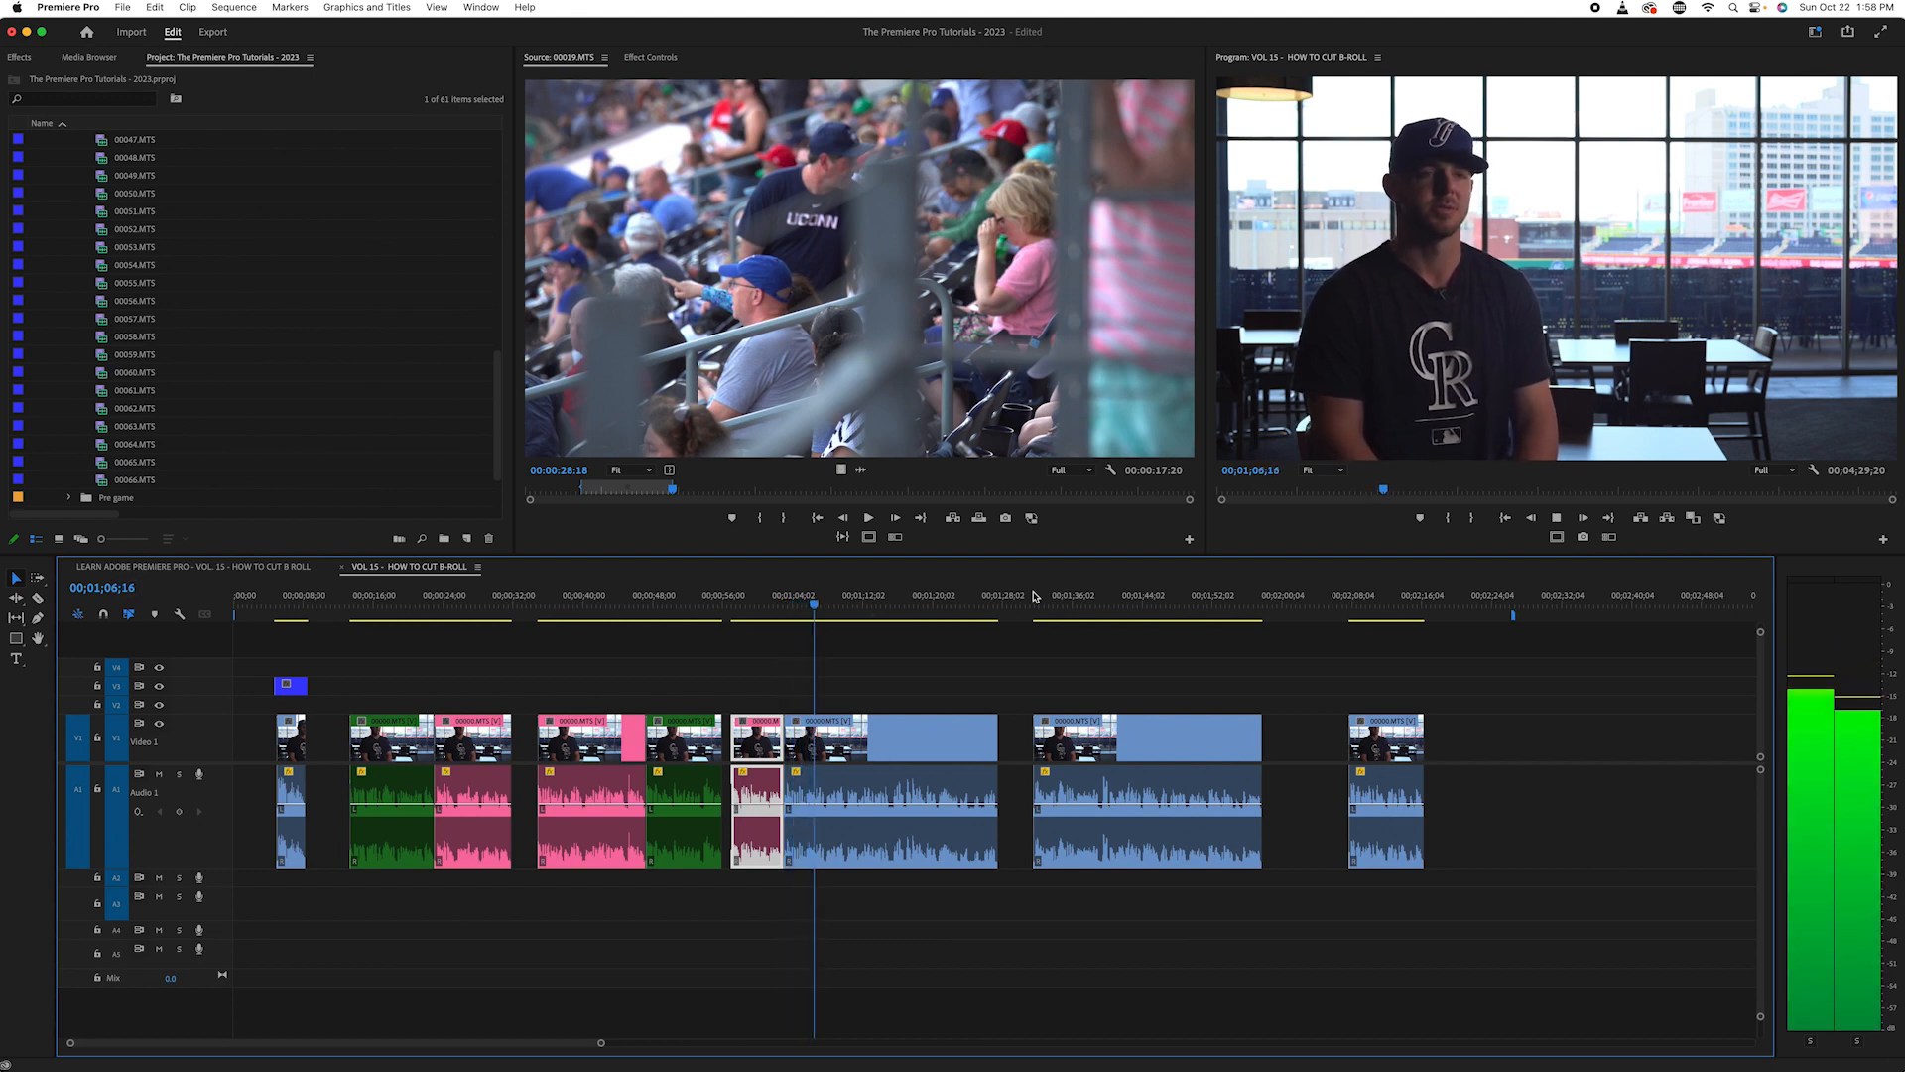
{"action": "key", "text": "="}
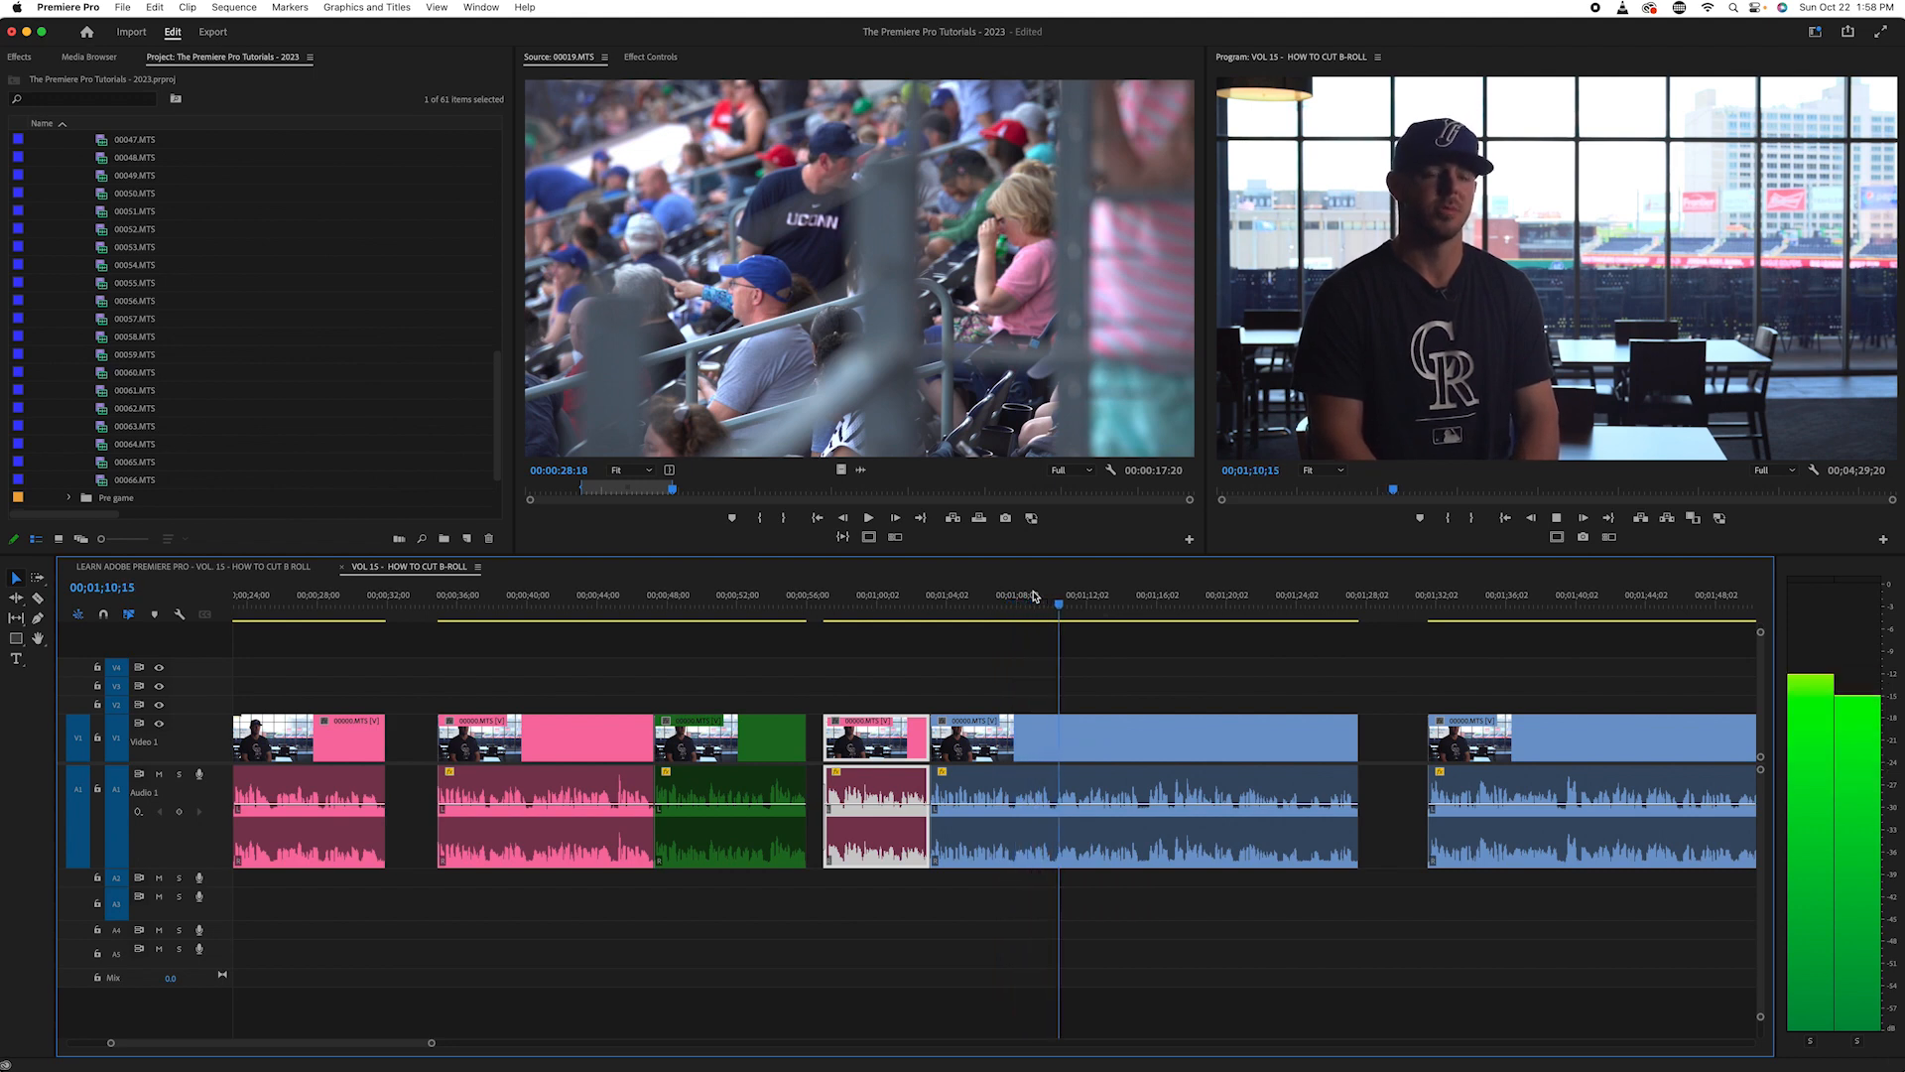
{"action": "key", "text": "space"}
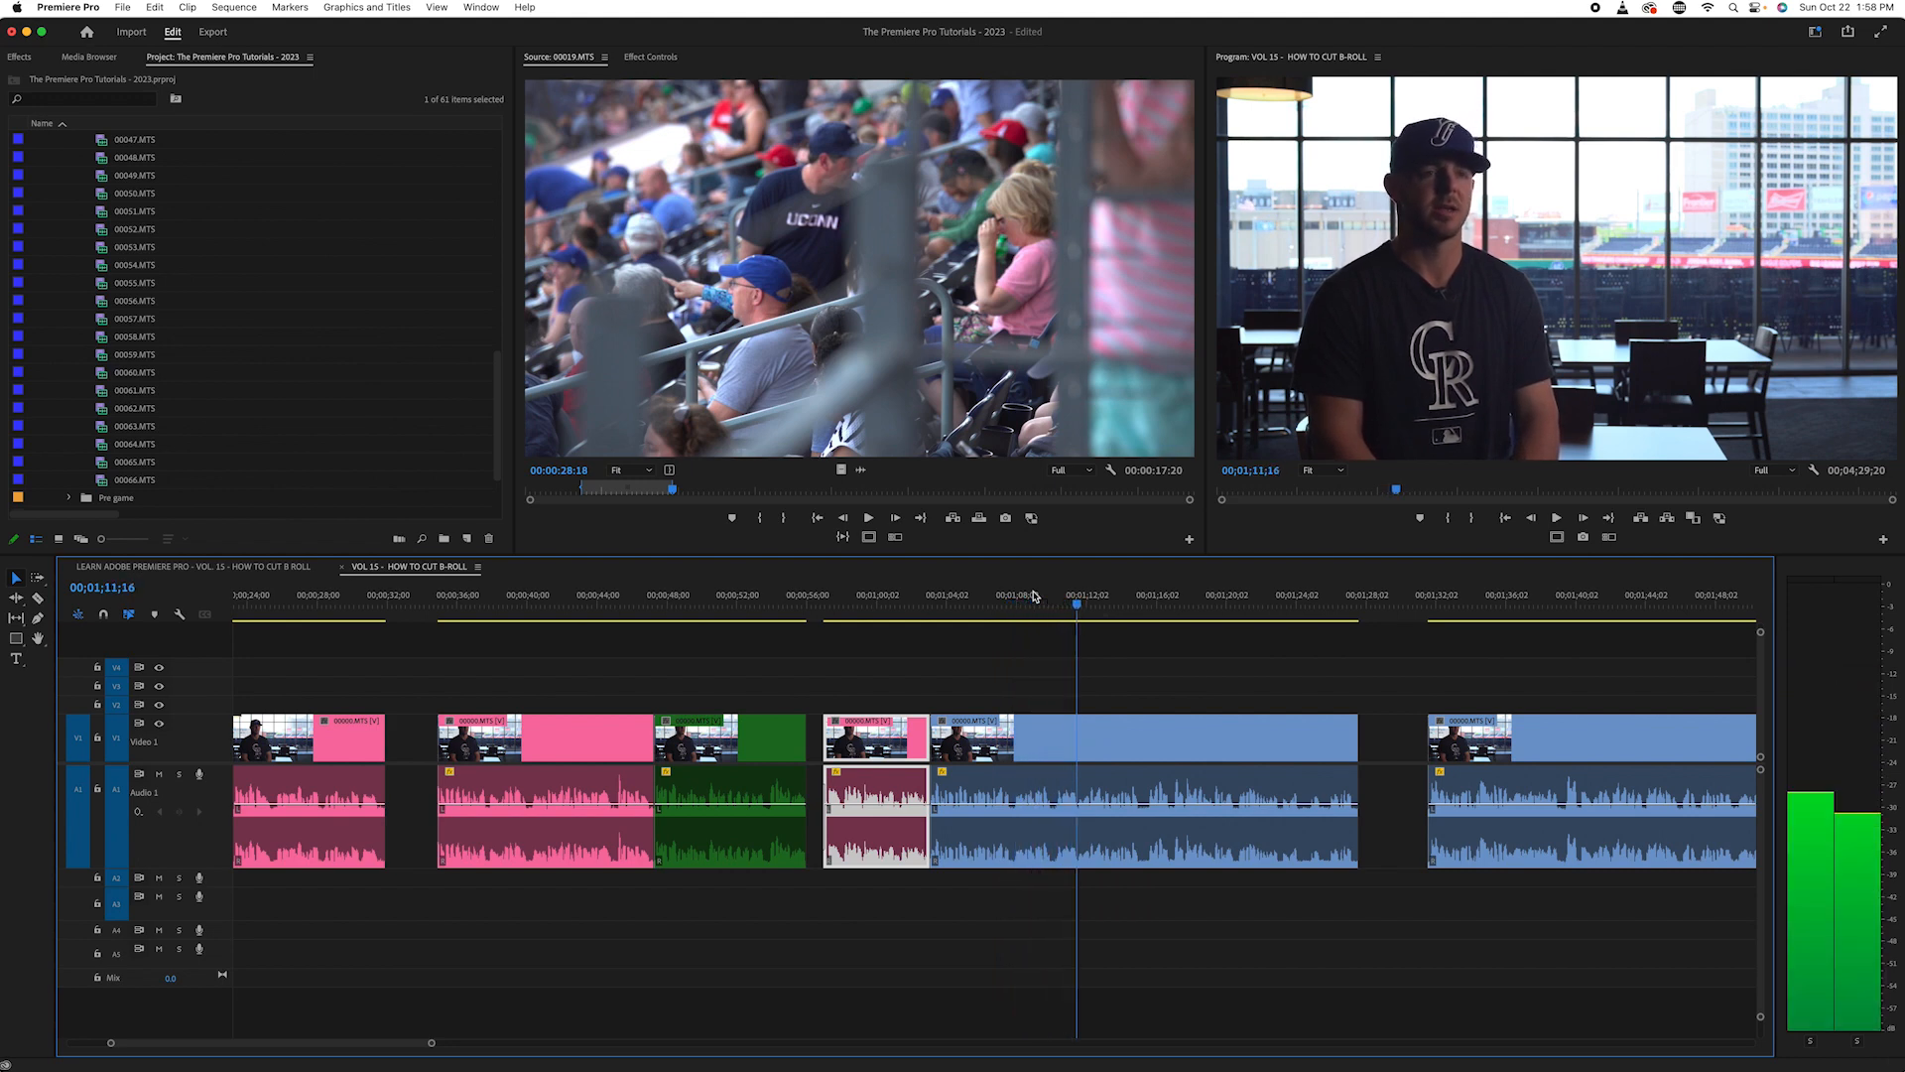
{"action": "key", "text": "c"}
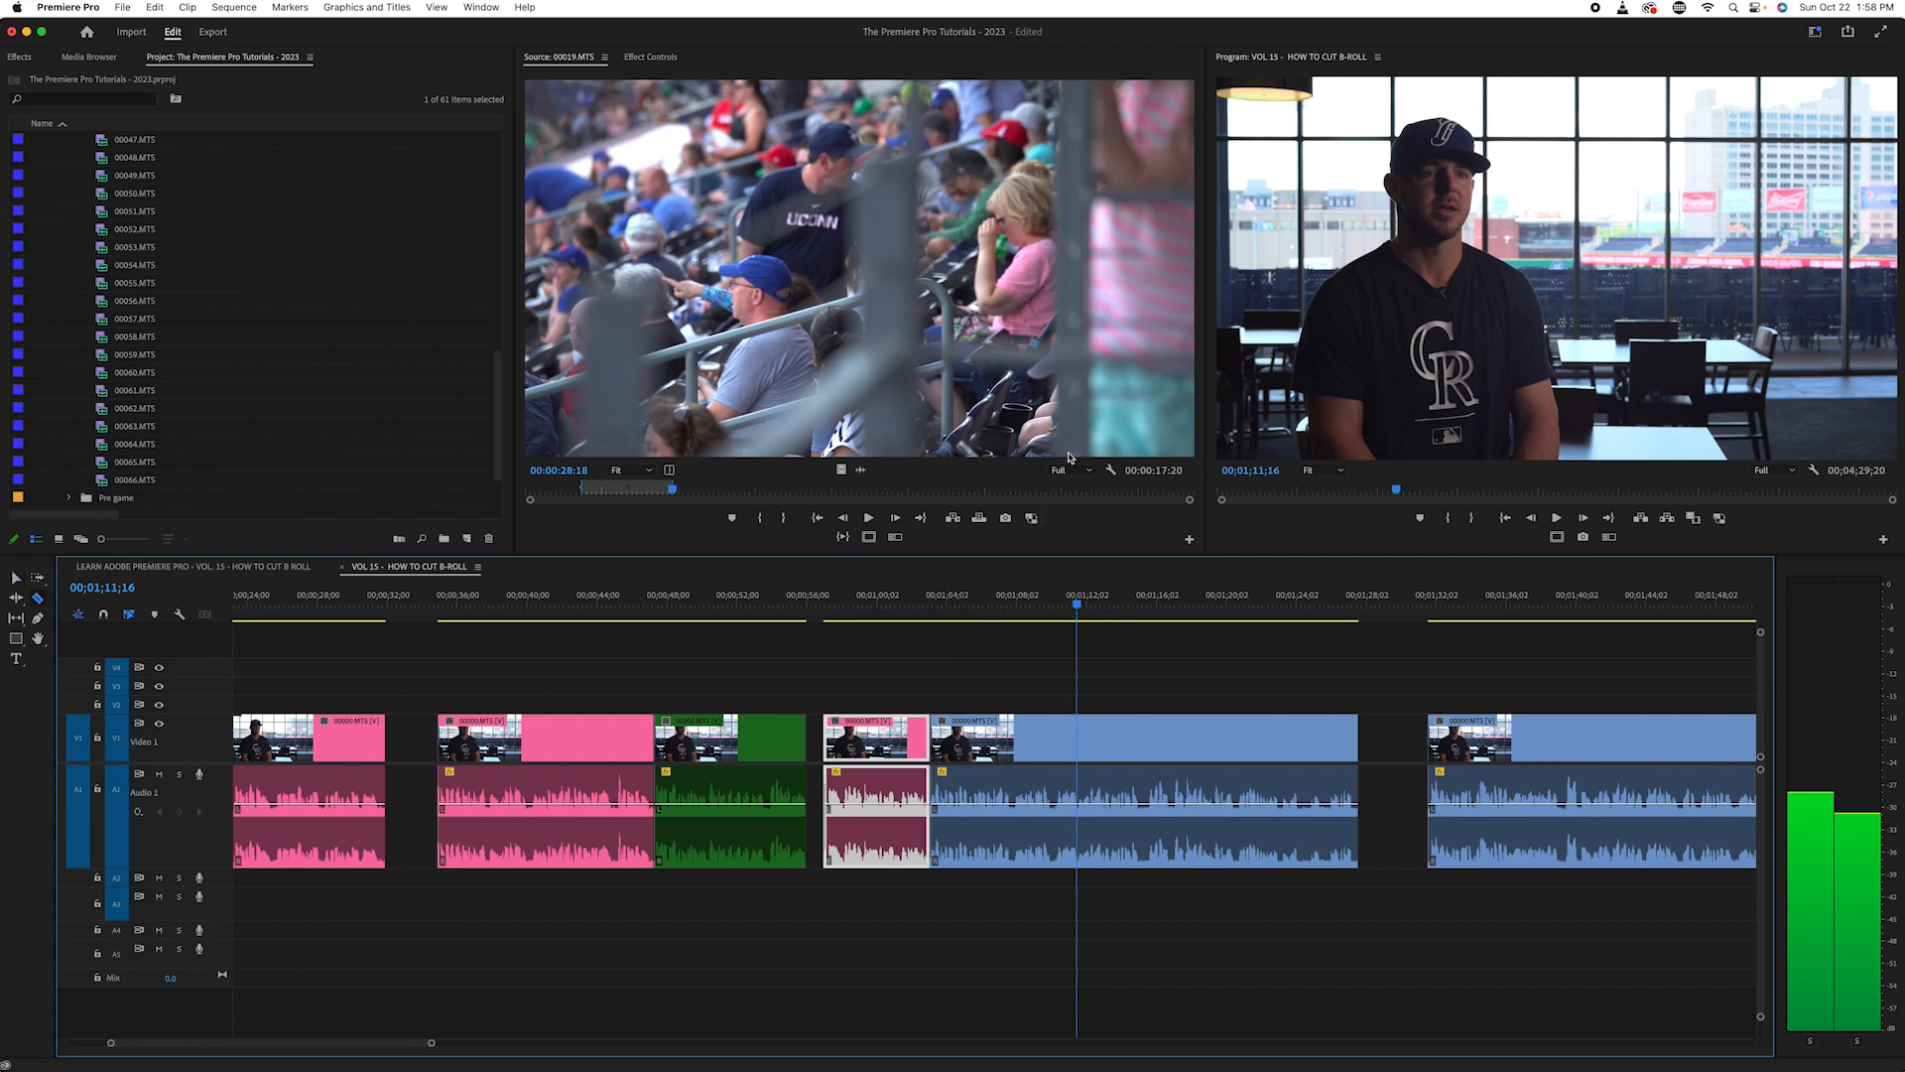
{"action": "left_click", "coordinate": [1079, 740]}
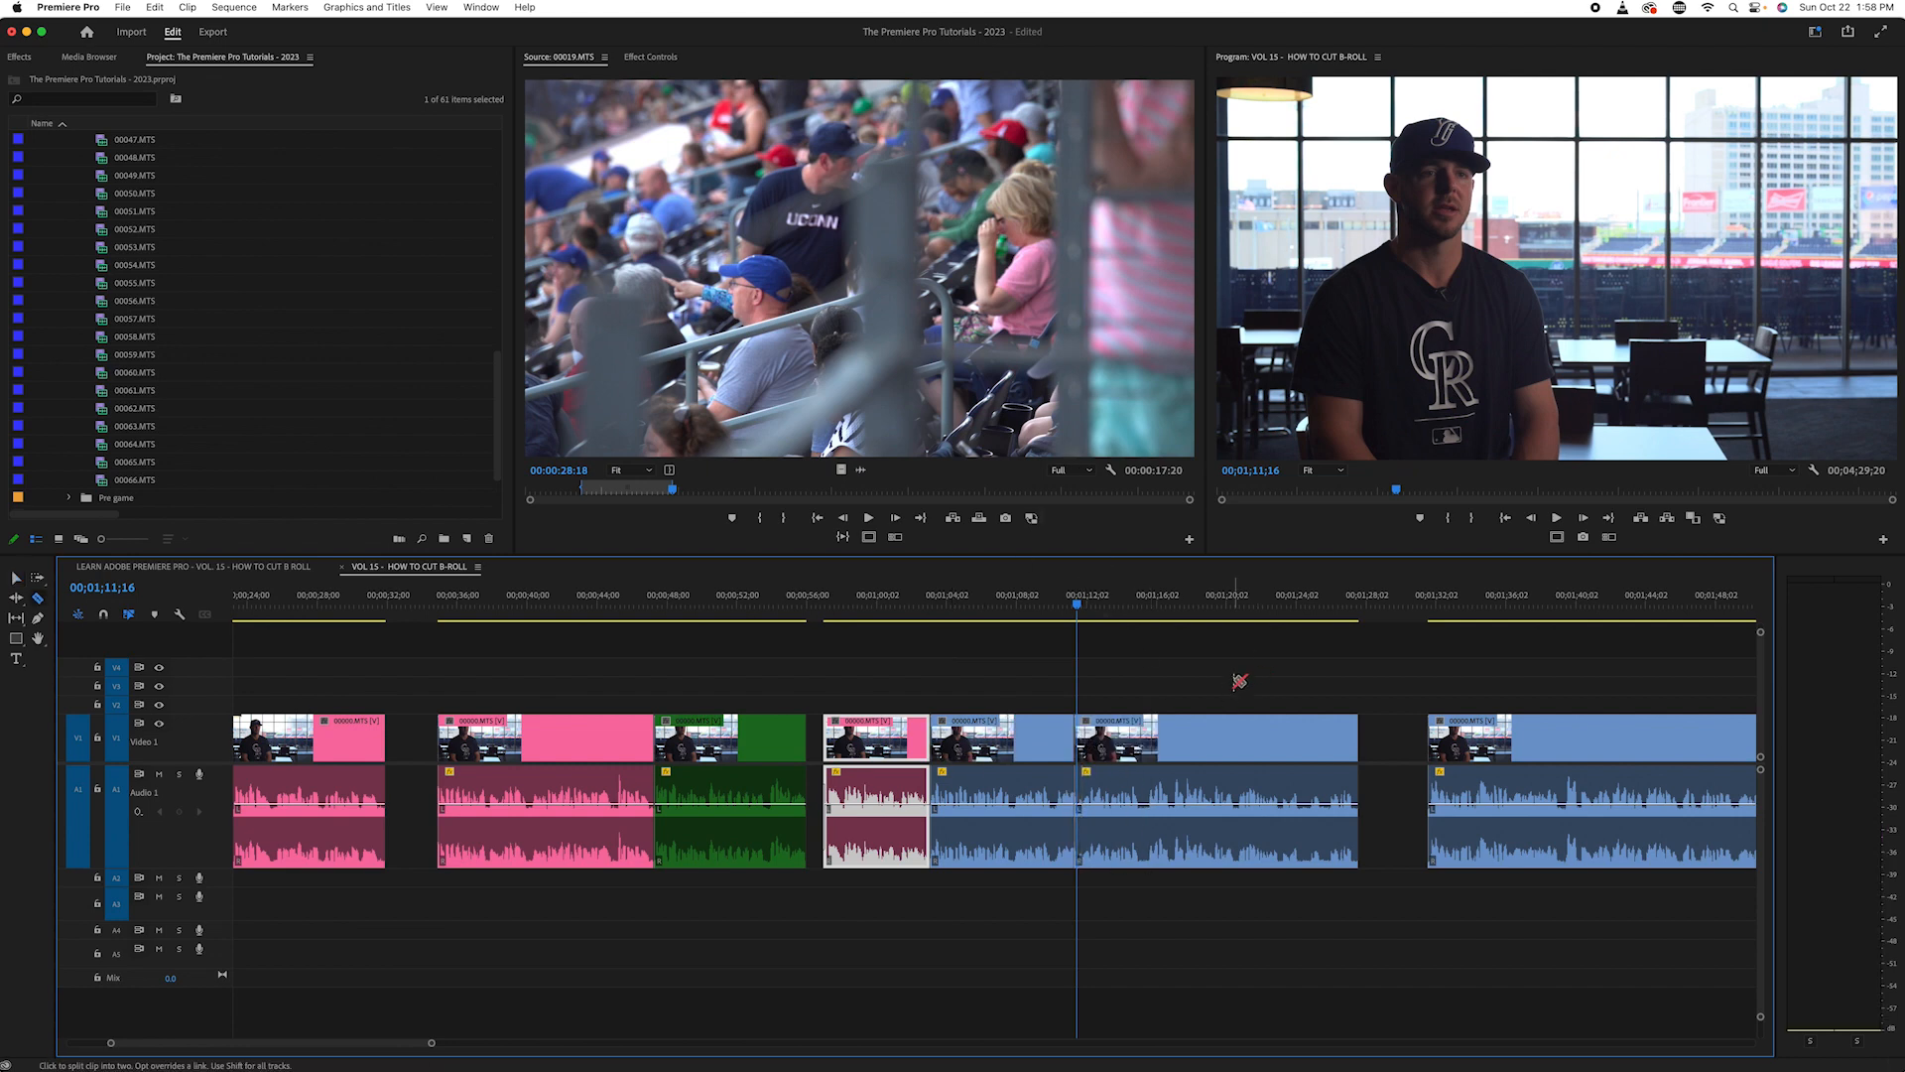
{"action": "key", "text": "super+z"}
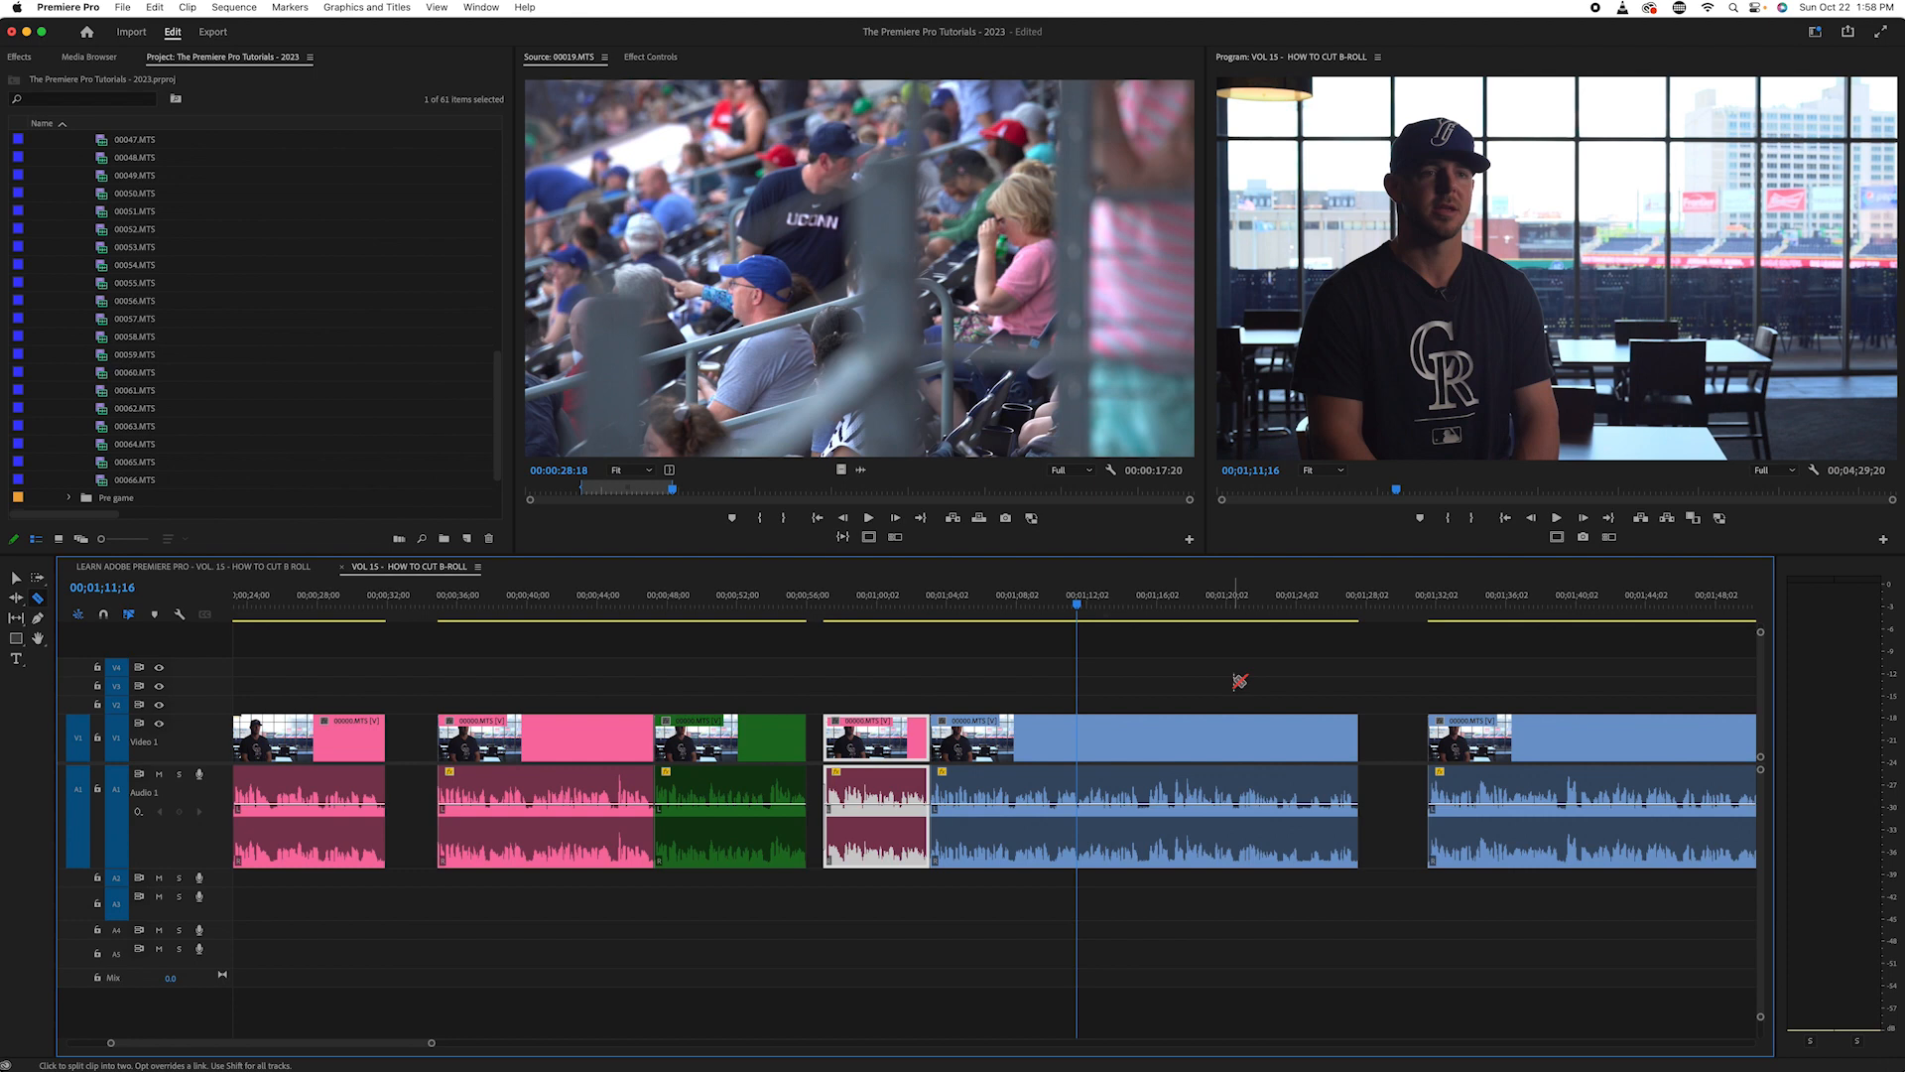
{"action": "left_click", "coordinate": [1079, 732]}
{"action": "key", "text": "v"}
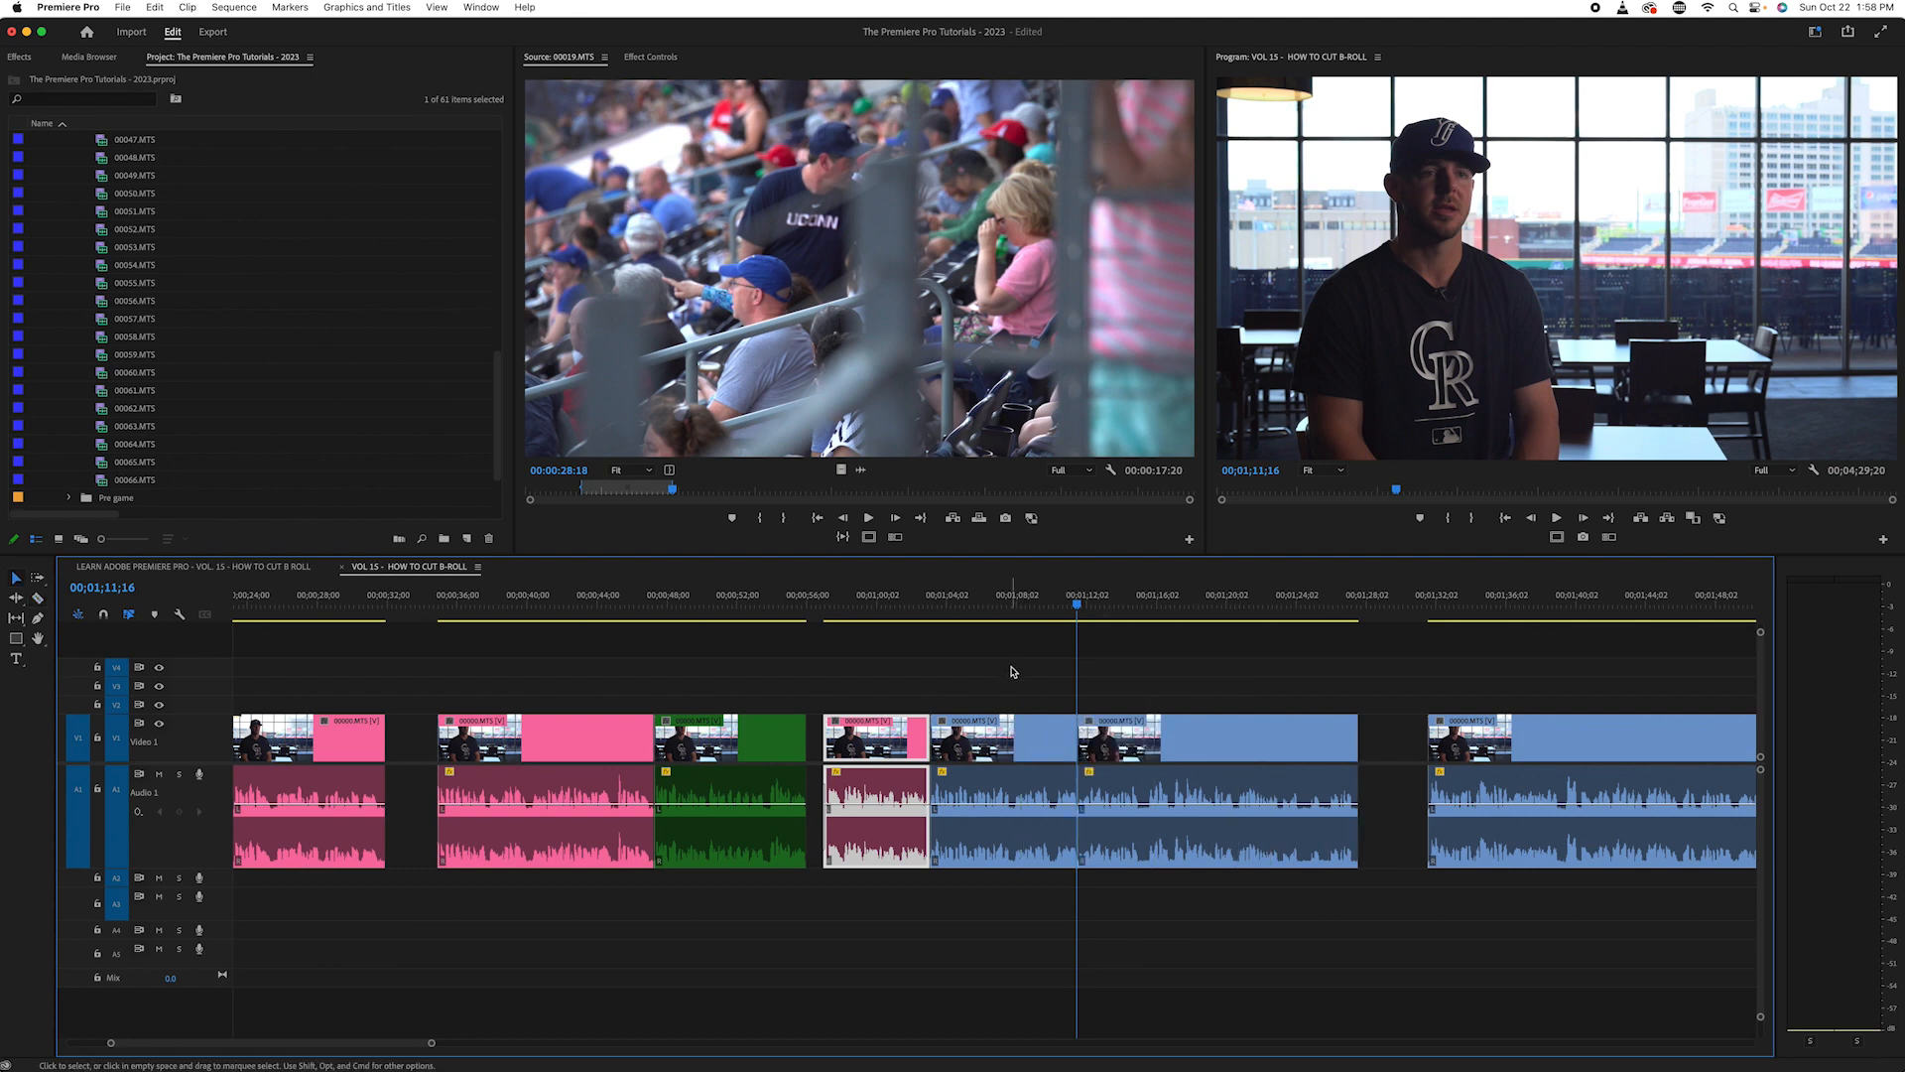
- Change the label colour of the interview piece just before the 00;01;11;16 cut to Green
{"action": "right_click", "coordinate": [1005, 794]}
{"action": "mouse_move", "coordinate": [1092, 663]}
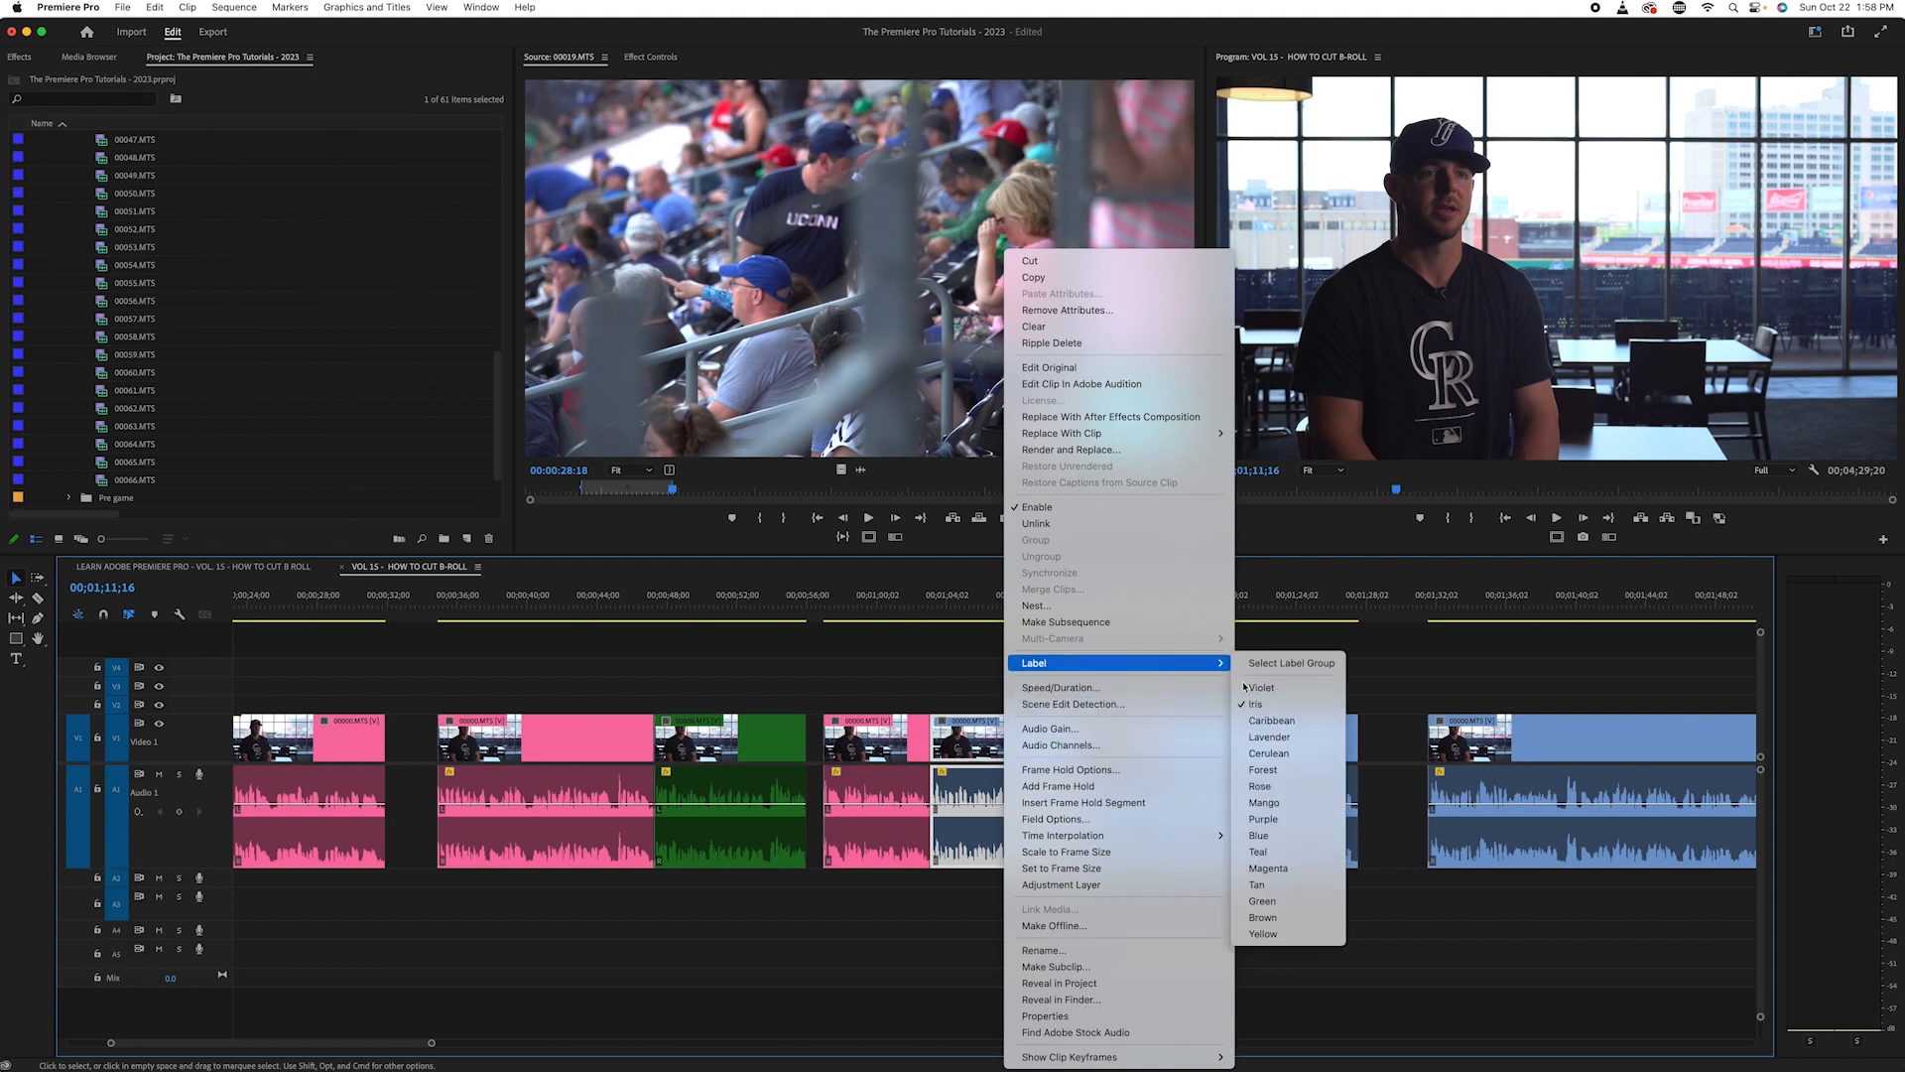
{"action": "left_click", "coordinate": [1308, 901]}
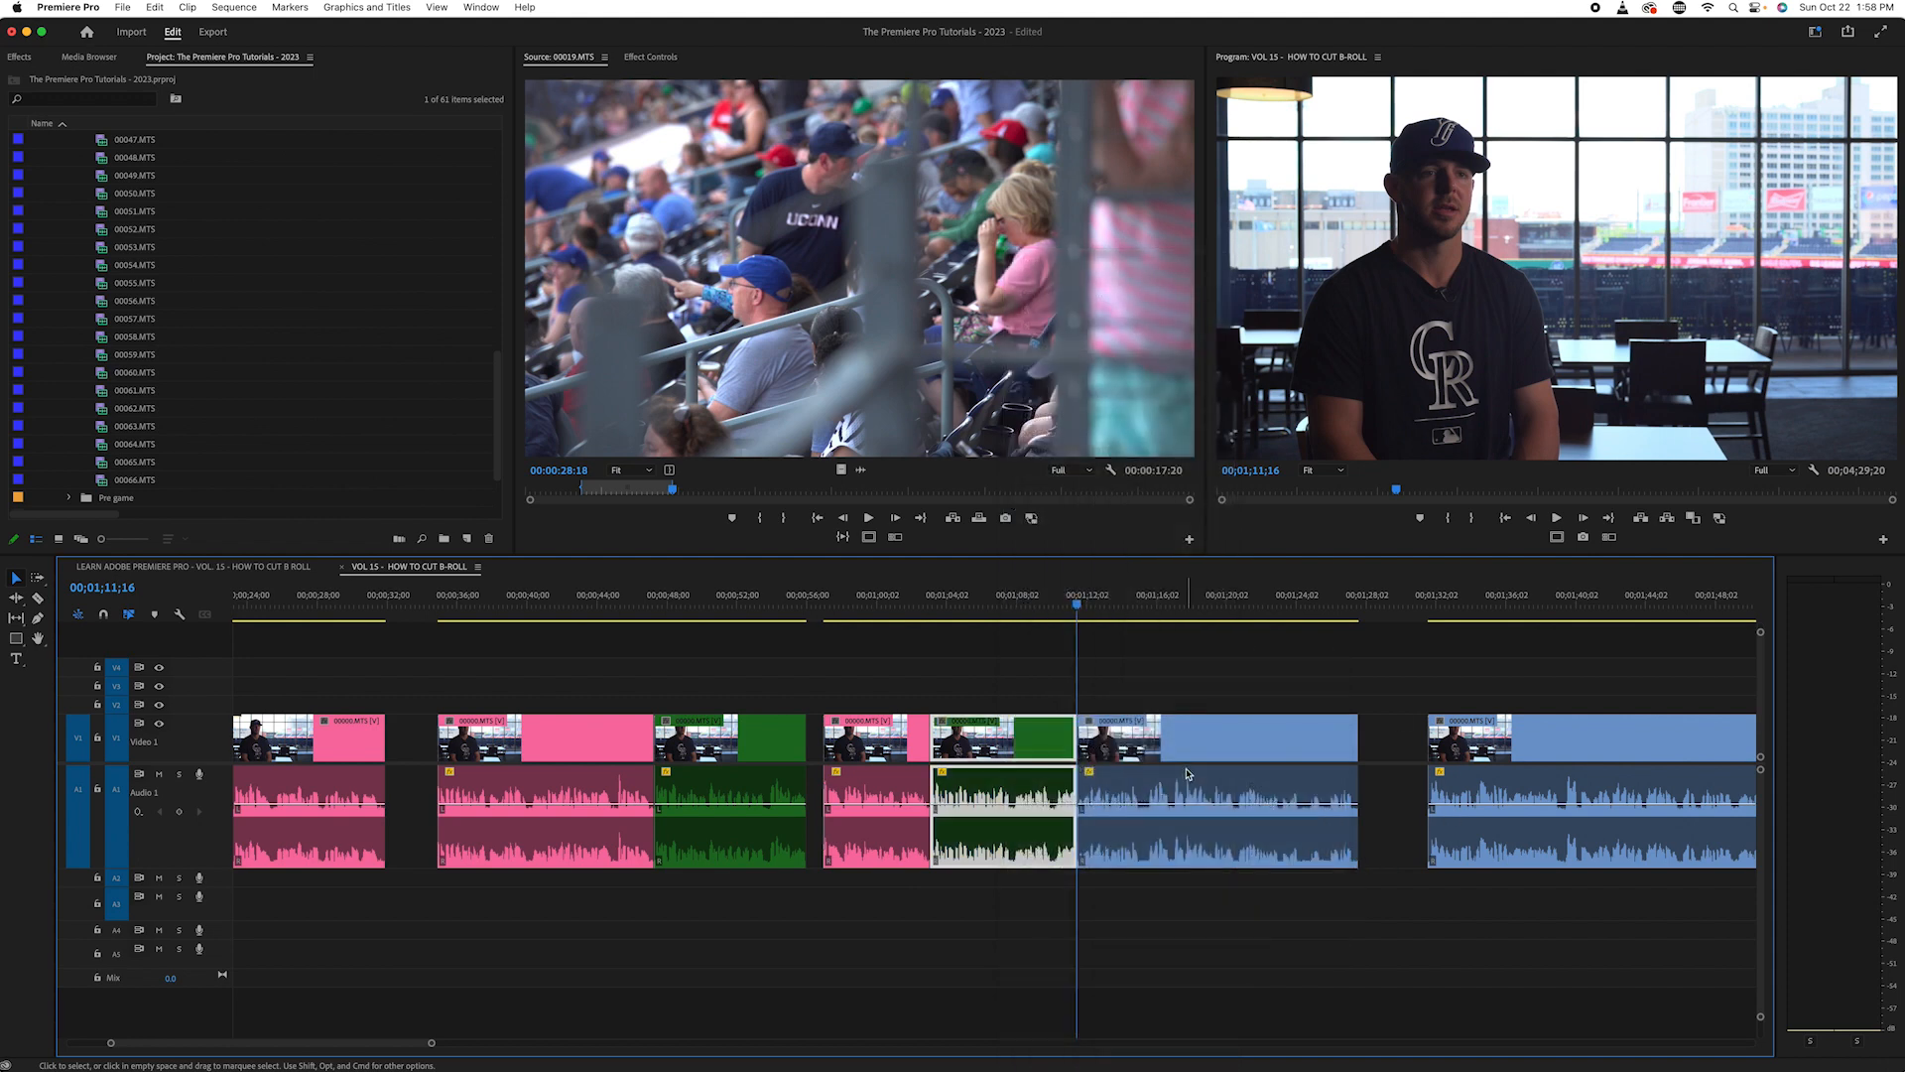
- Listen to the interview piece after the 00;01;11;16 cut, replay its middle and split it at 00;01;20;18
{"action": "key", "text": "minus"}
{"action": "key", "text": "minus"}
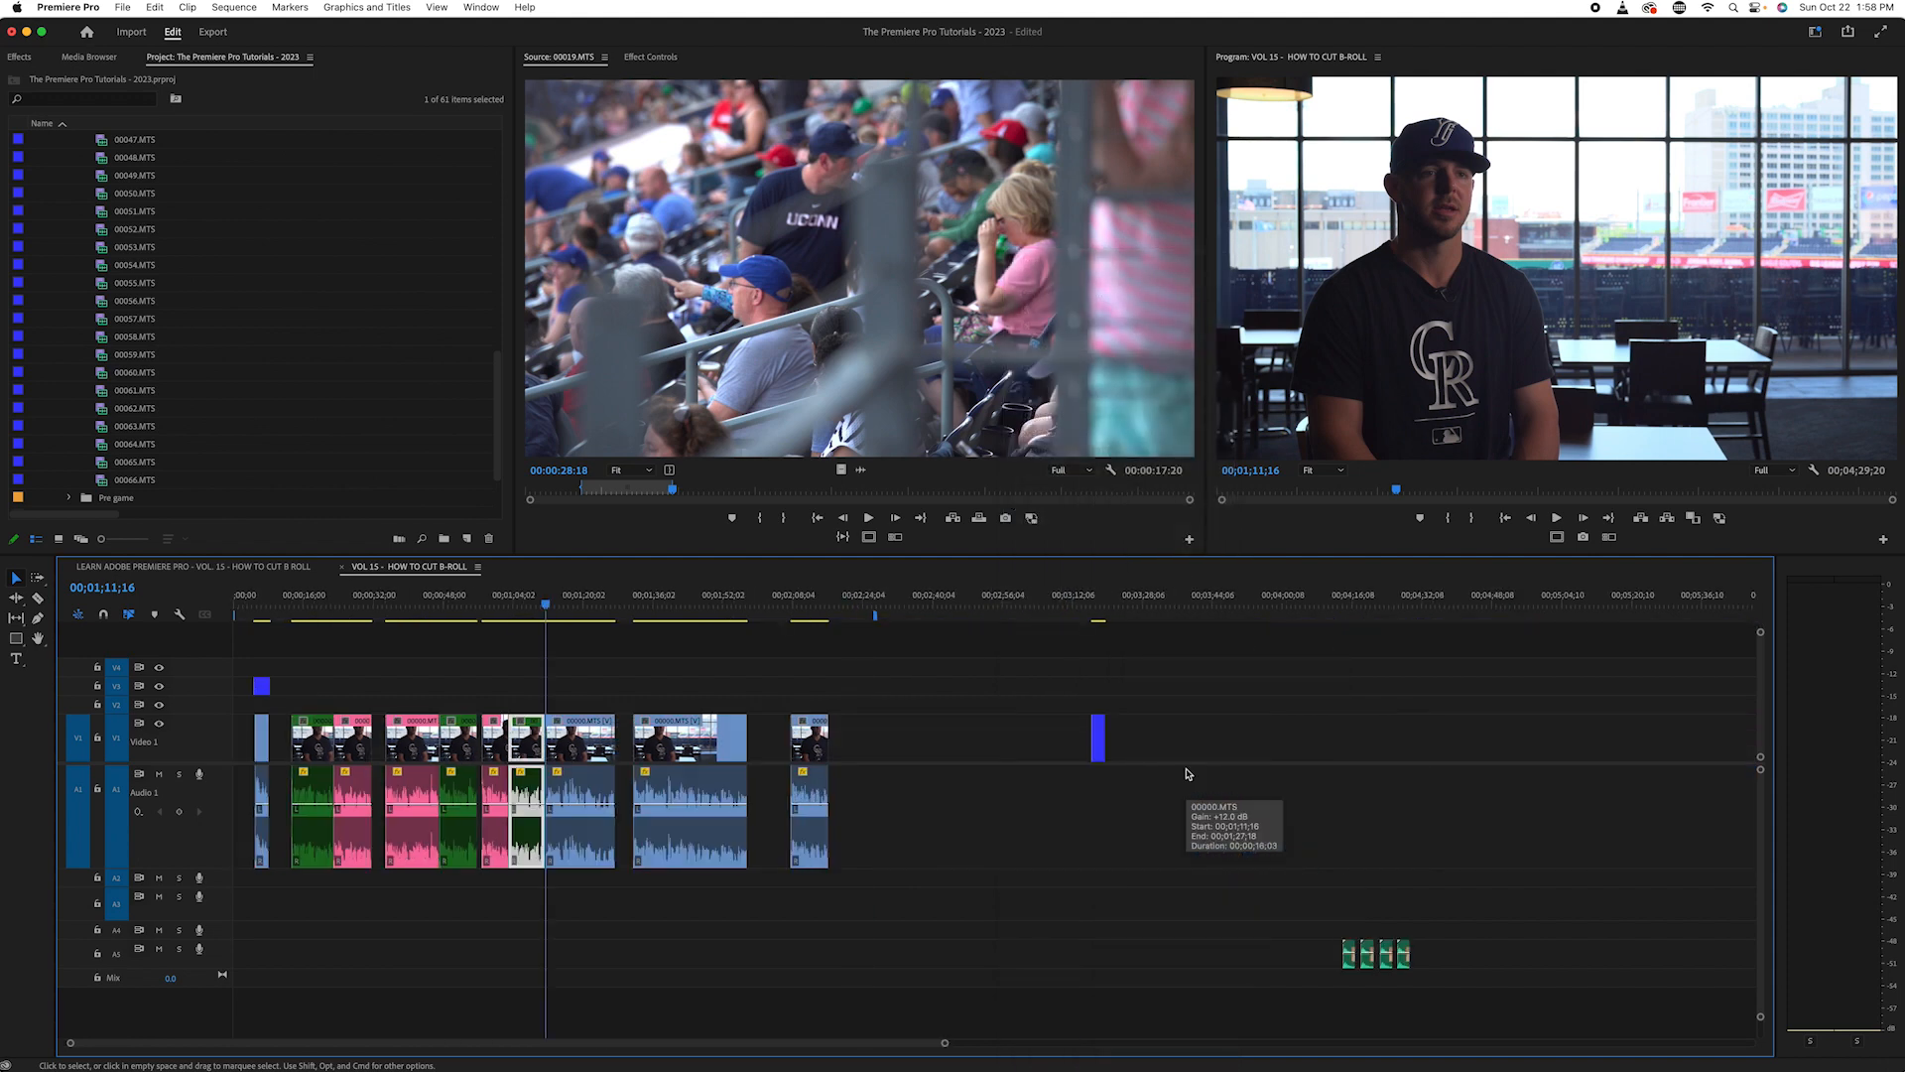
{"action": "key", "text": "space"}
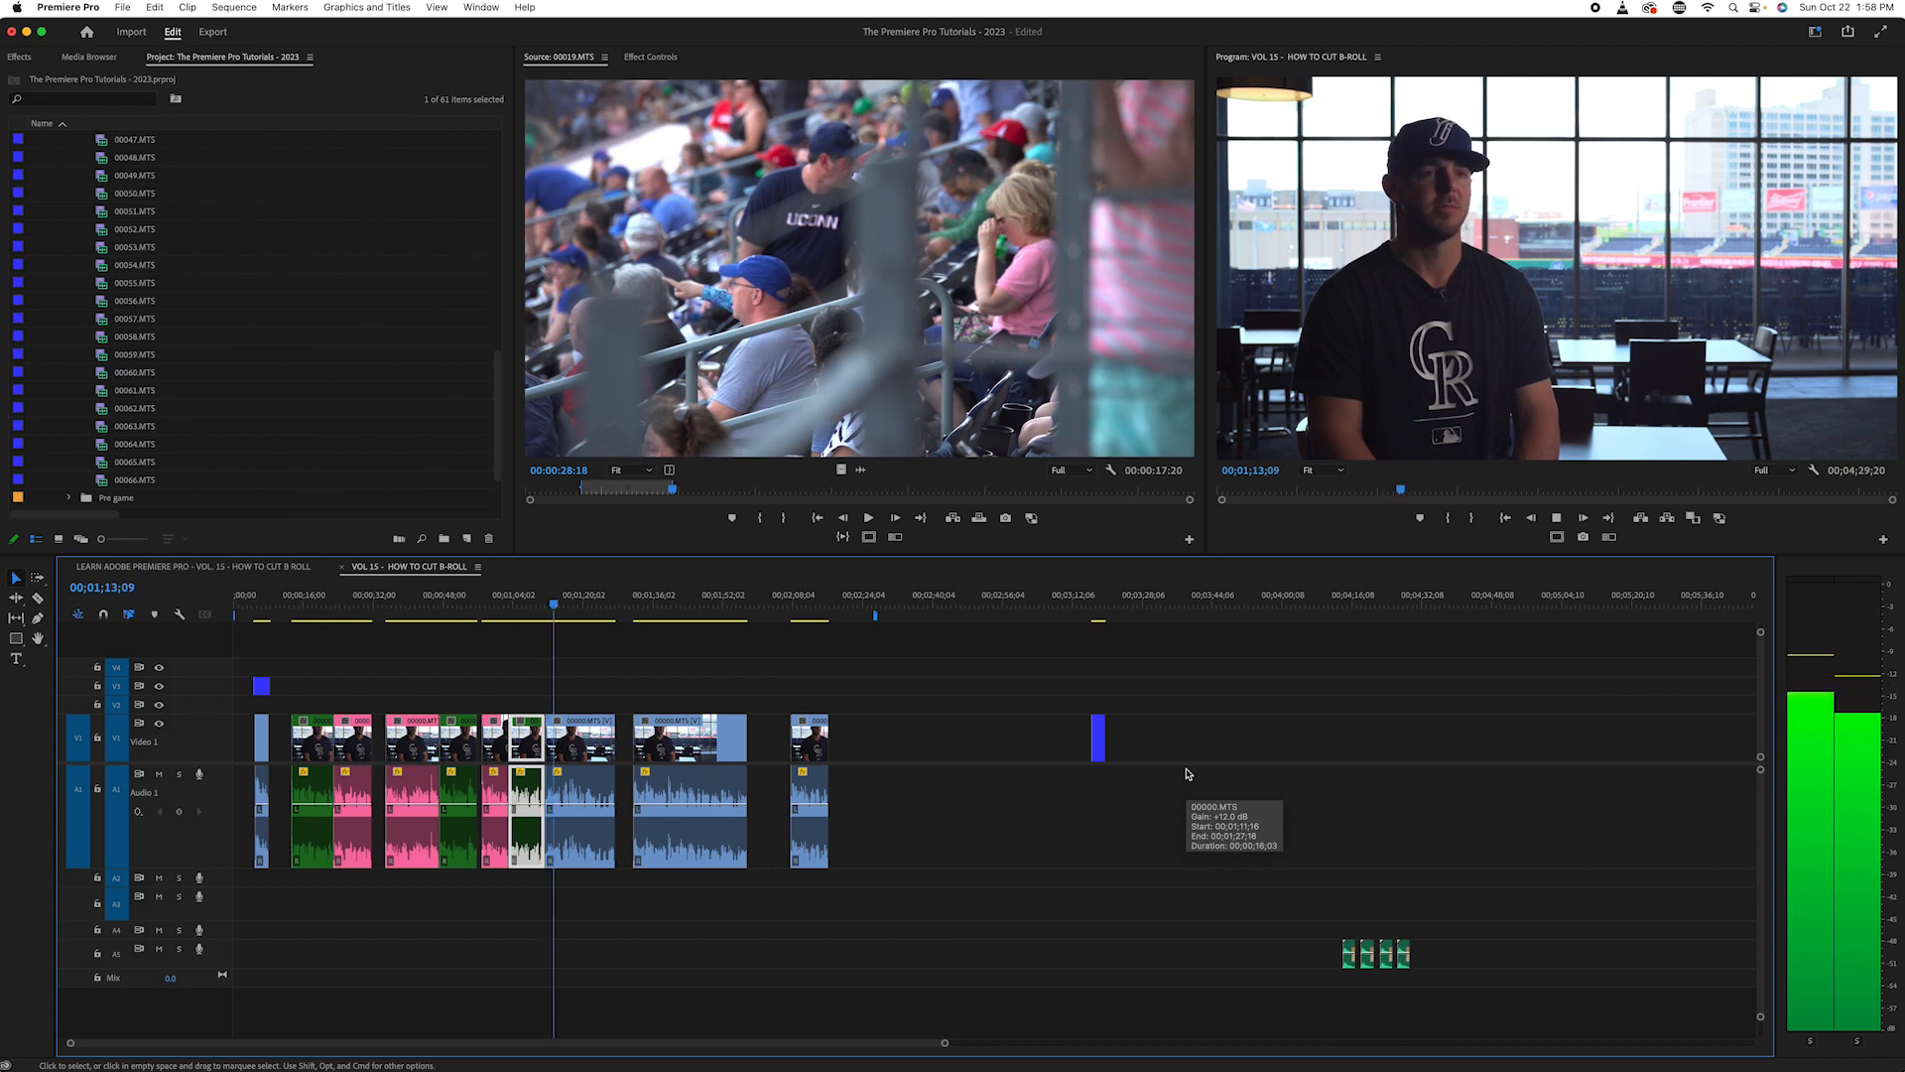
{"action": "key", "text": "equal"}
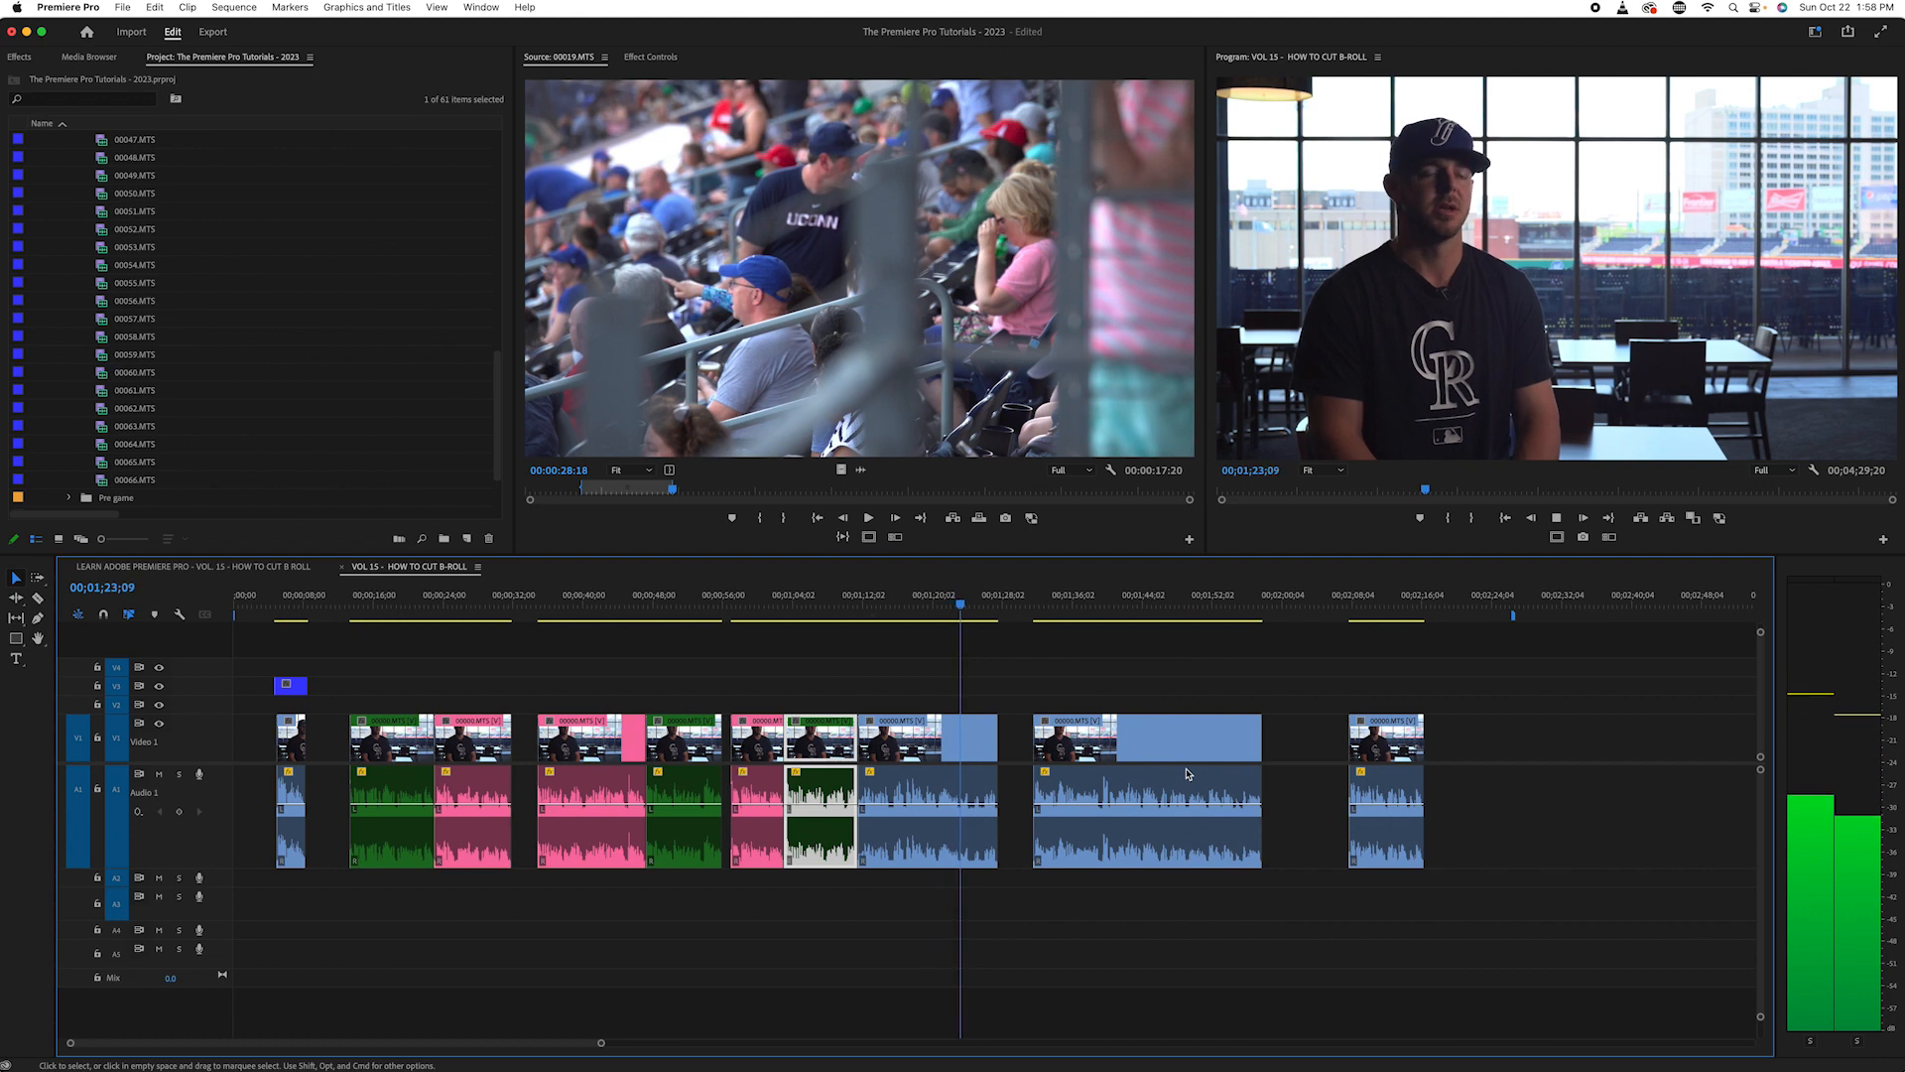
{"action": "key", "text": "space"}
{"action": "left_click_drag", "start_coordinate": [988, 599], "coordinate": [907, 611]}
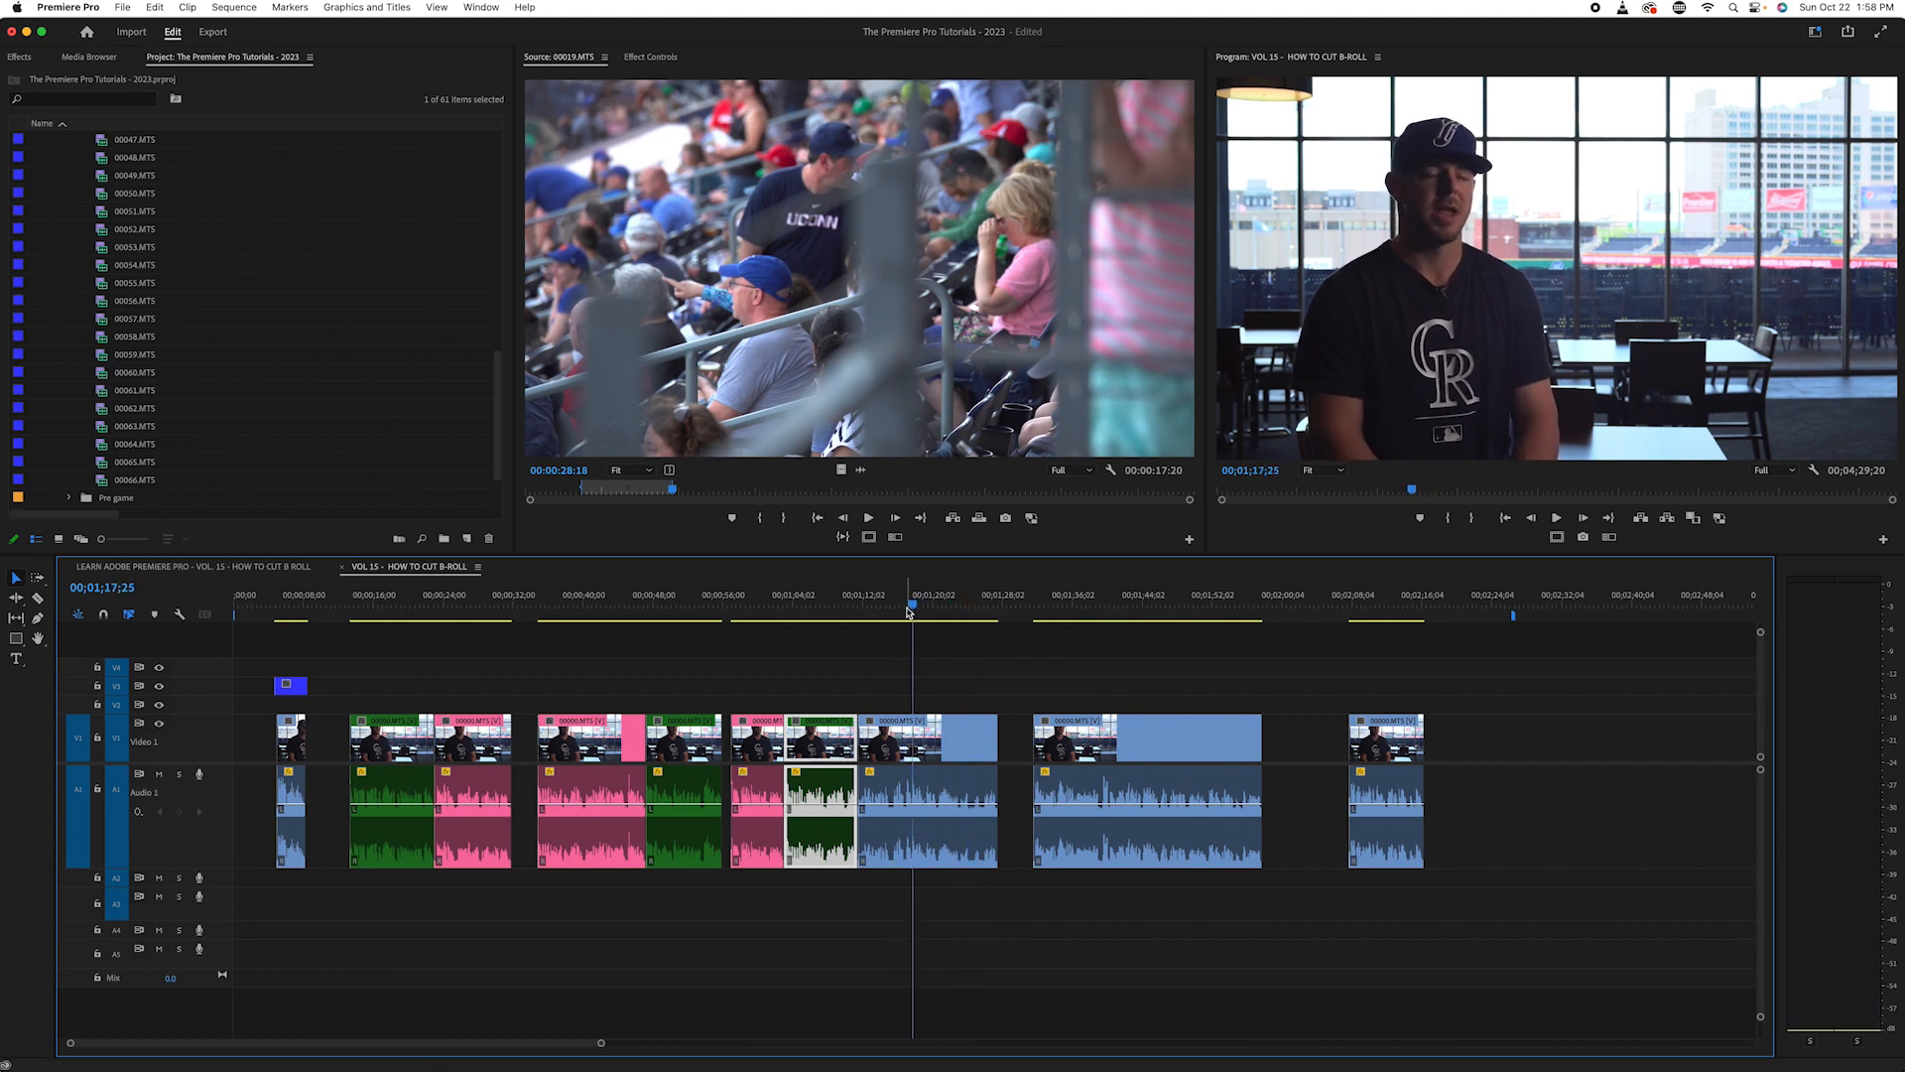
{"action": "scroll", "coordinate": [906, 611], "scroll_direction": "up", "scroll_amount": 3}
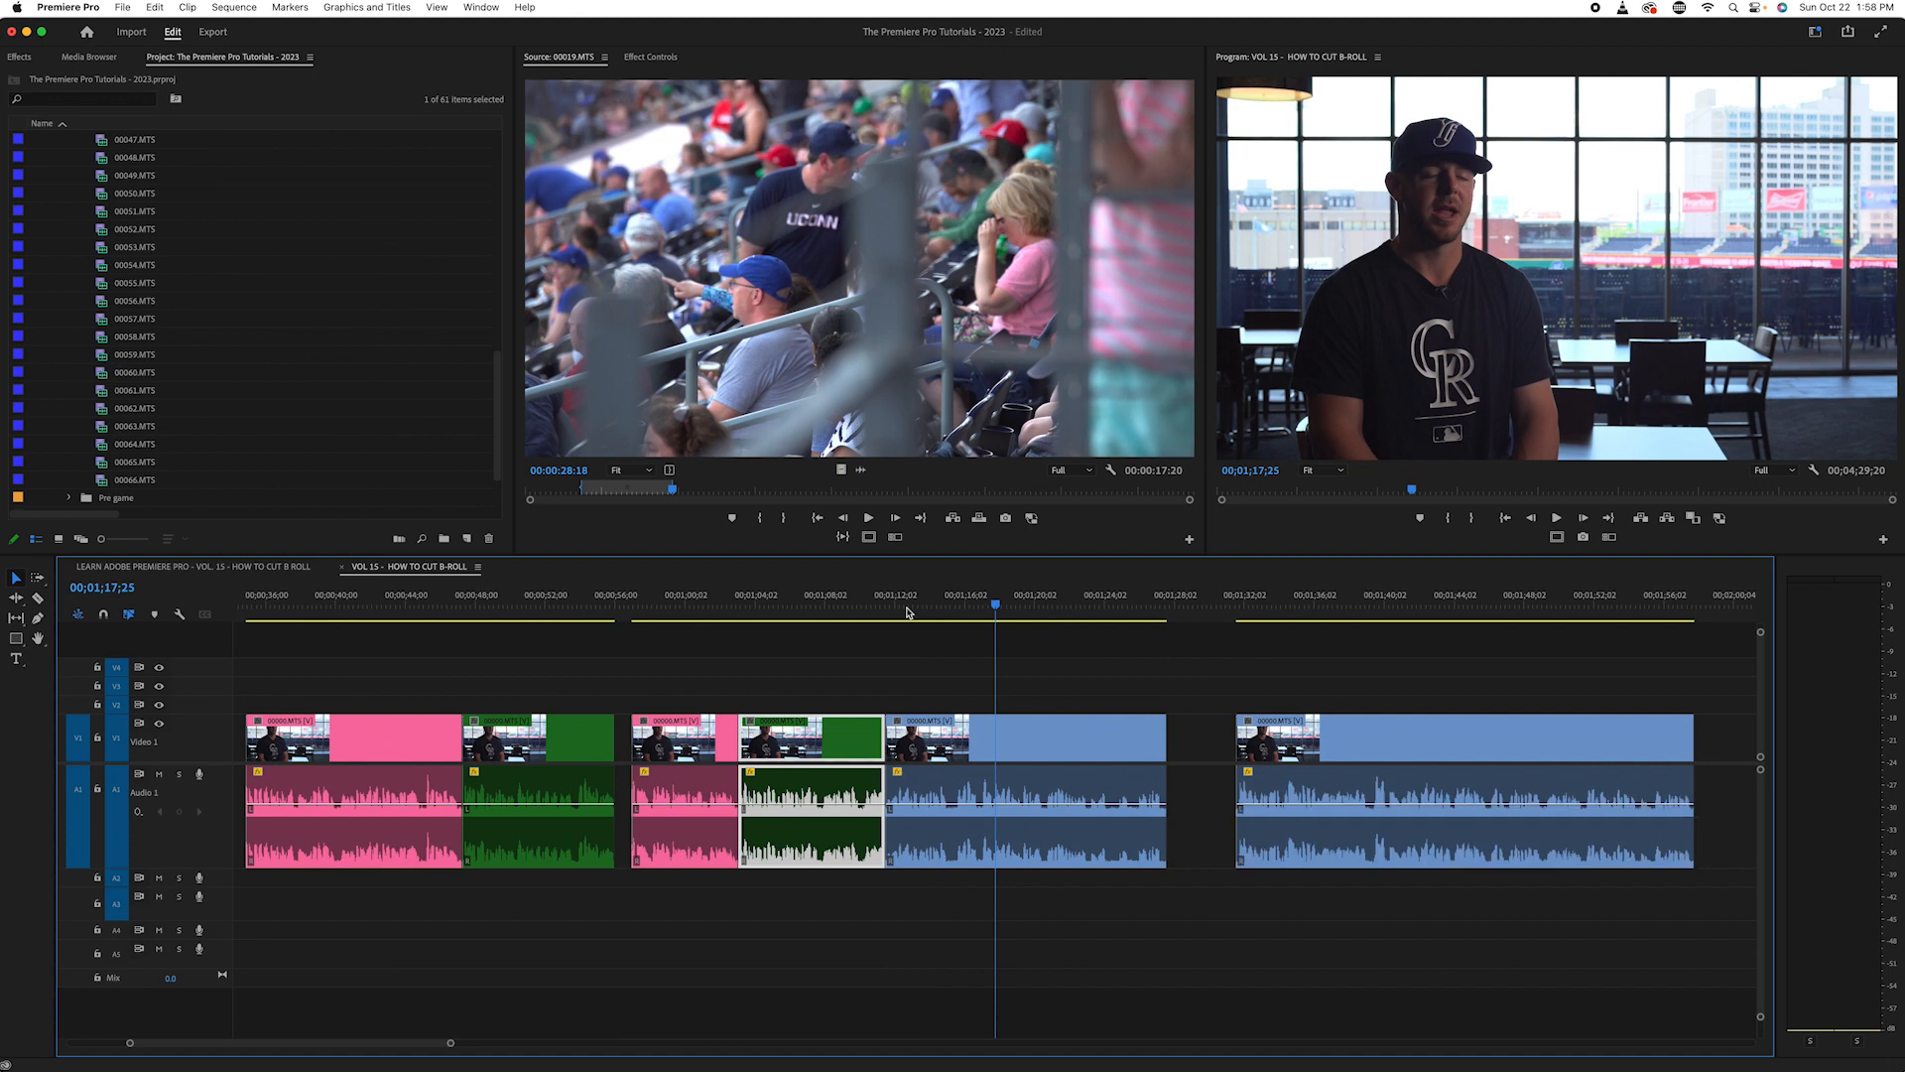
{"action": "key", "text": "space"}
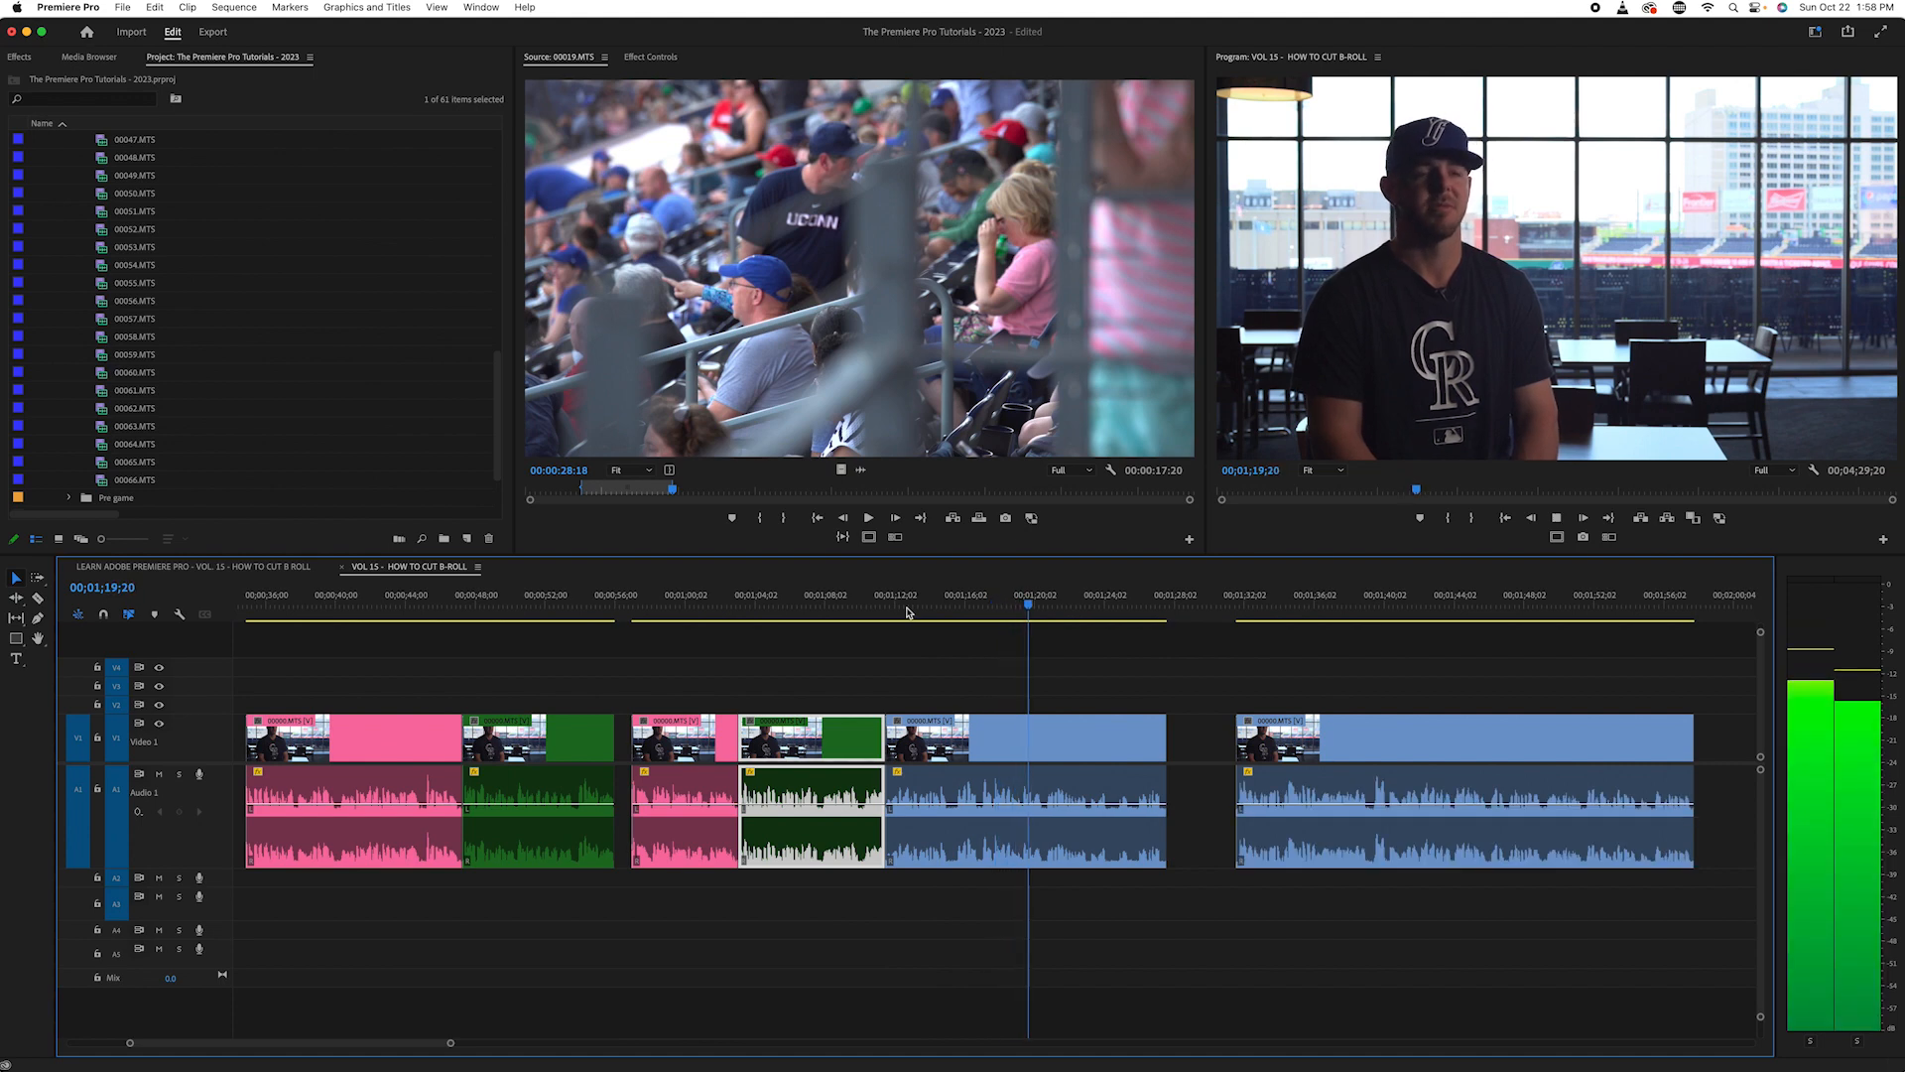
{"action": "key", "text": "space"}
{"action": "key", "text": "Left"}
{"action": "key", "text": "Left"}
{"action": "key", "text": "Left"}
{"action": "key", "text": "Left"}
{"action": "key", "text": "Left"}
{"action": "key", "text": "Left"}
{"action": "key", "text": "Left"}
{"action": "key", "text": "Left"}
{"action": "key", "text": "Left"}
{"action": "key", "text": "Left"}
{"action": "key", "text": "Left"}
{"action": "key", "text": "Left"}
{"action": "key", "text": "Left"}
{"action": "key", "text": "Left"}
{"action": "key", "text": "Left"}
{"action": "key", "text": "Left"}
{"action": "key", "text": "Left"}
{"action": "key", "text": "Left"}
{"action": "key", "text": "Left"}
{"action": "key", "text": "Left"}
{"action": "key", "text": "Left"}
{"action": "key", "text": "Left"}
{"action": "key", "text": "Left"}
{"action": "key", "text": "c"}
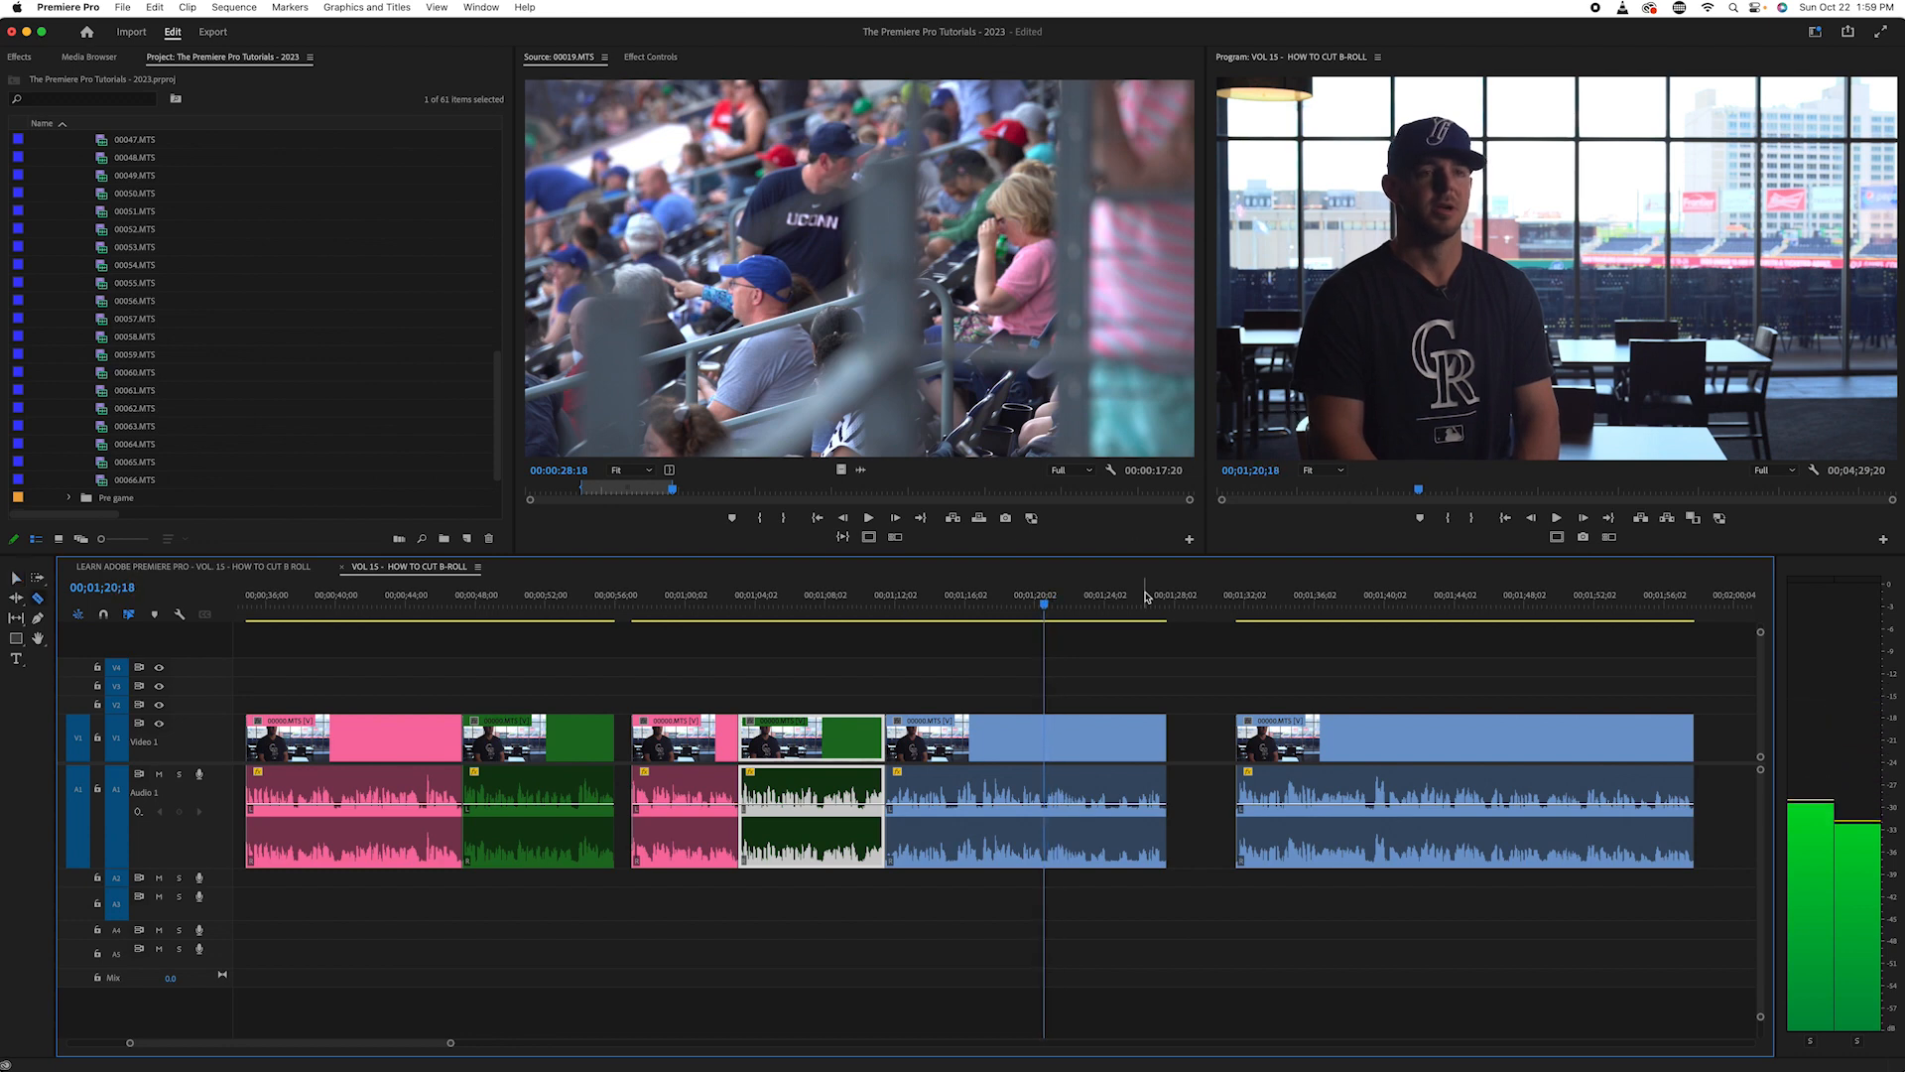
{"action": "left_click", "coordinate": [1050, 737]}
{"action": "key", "text": "v"}
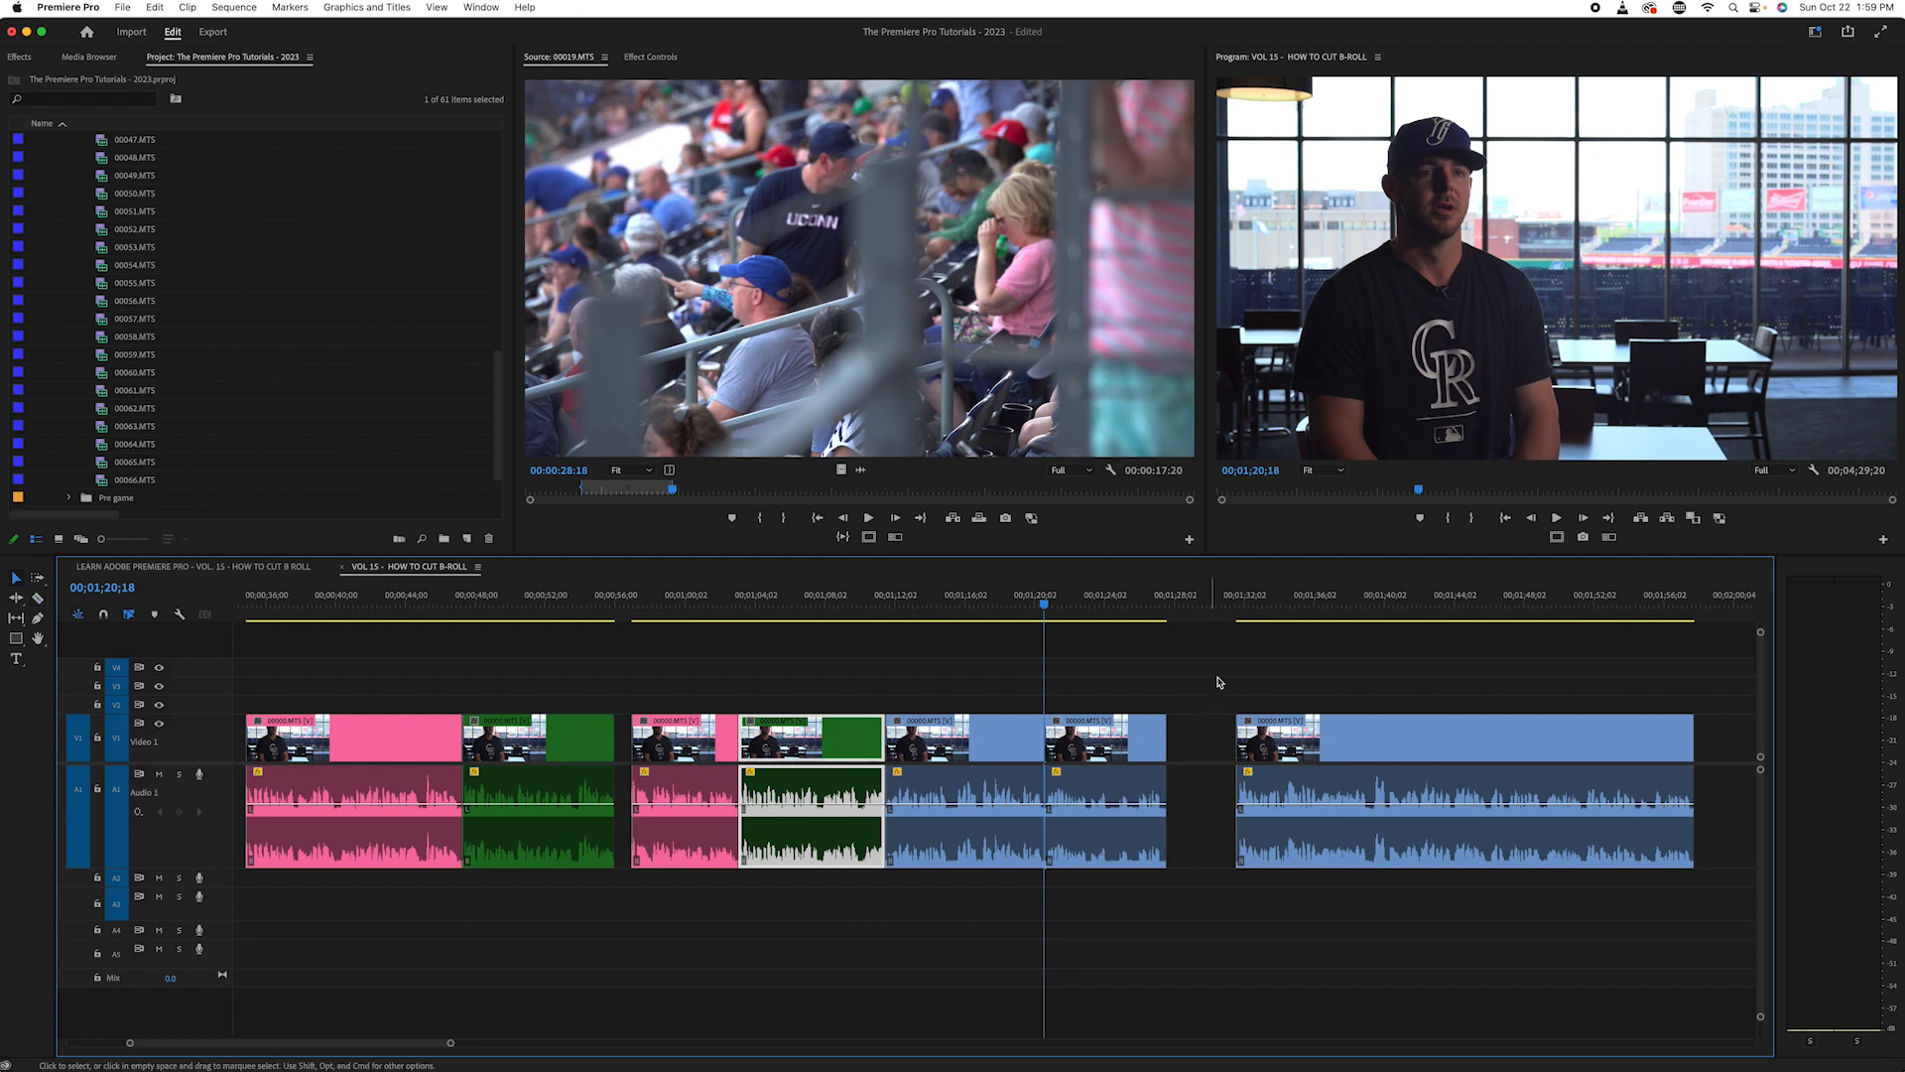
- Change the label colour of the interview piece after the 00;01;20;18 cut to Green
{"action": "left_click", "coordinate": [1152, 742]}
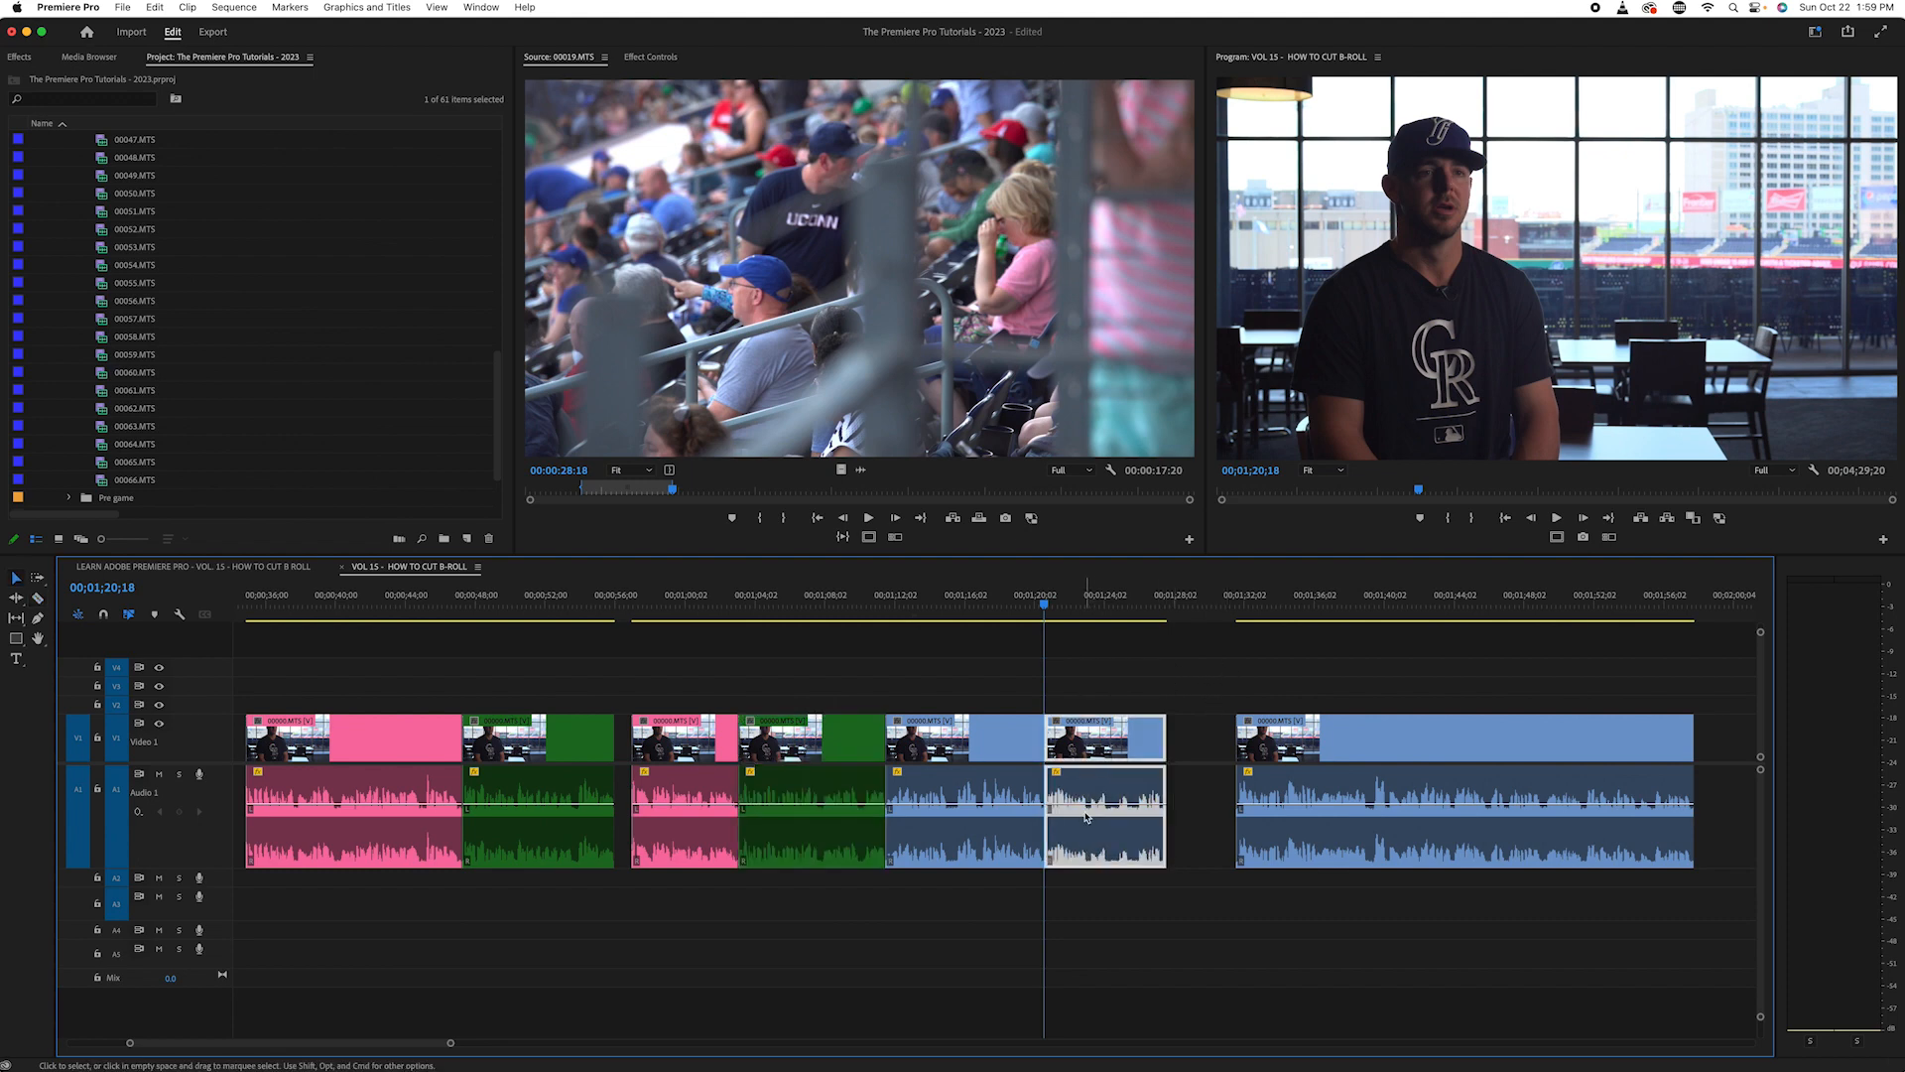
{"action": "right_click", "coordinate": [1104, 754]}
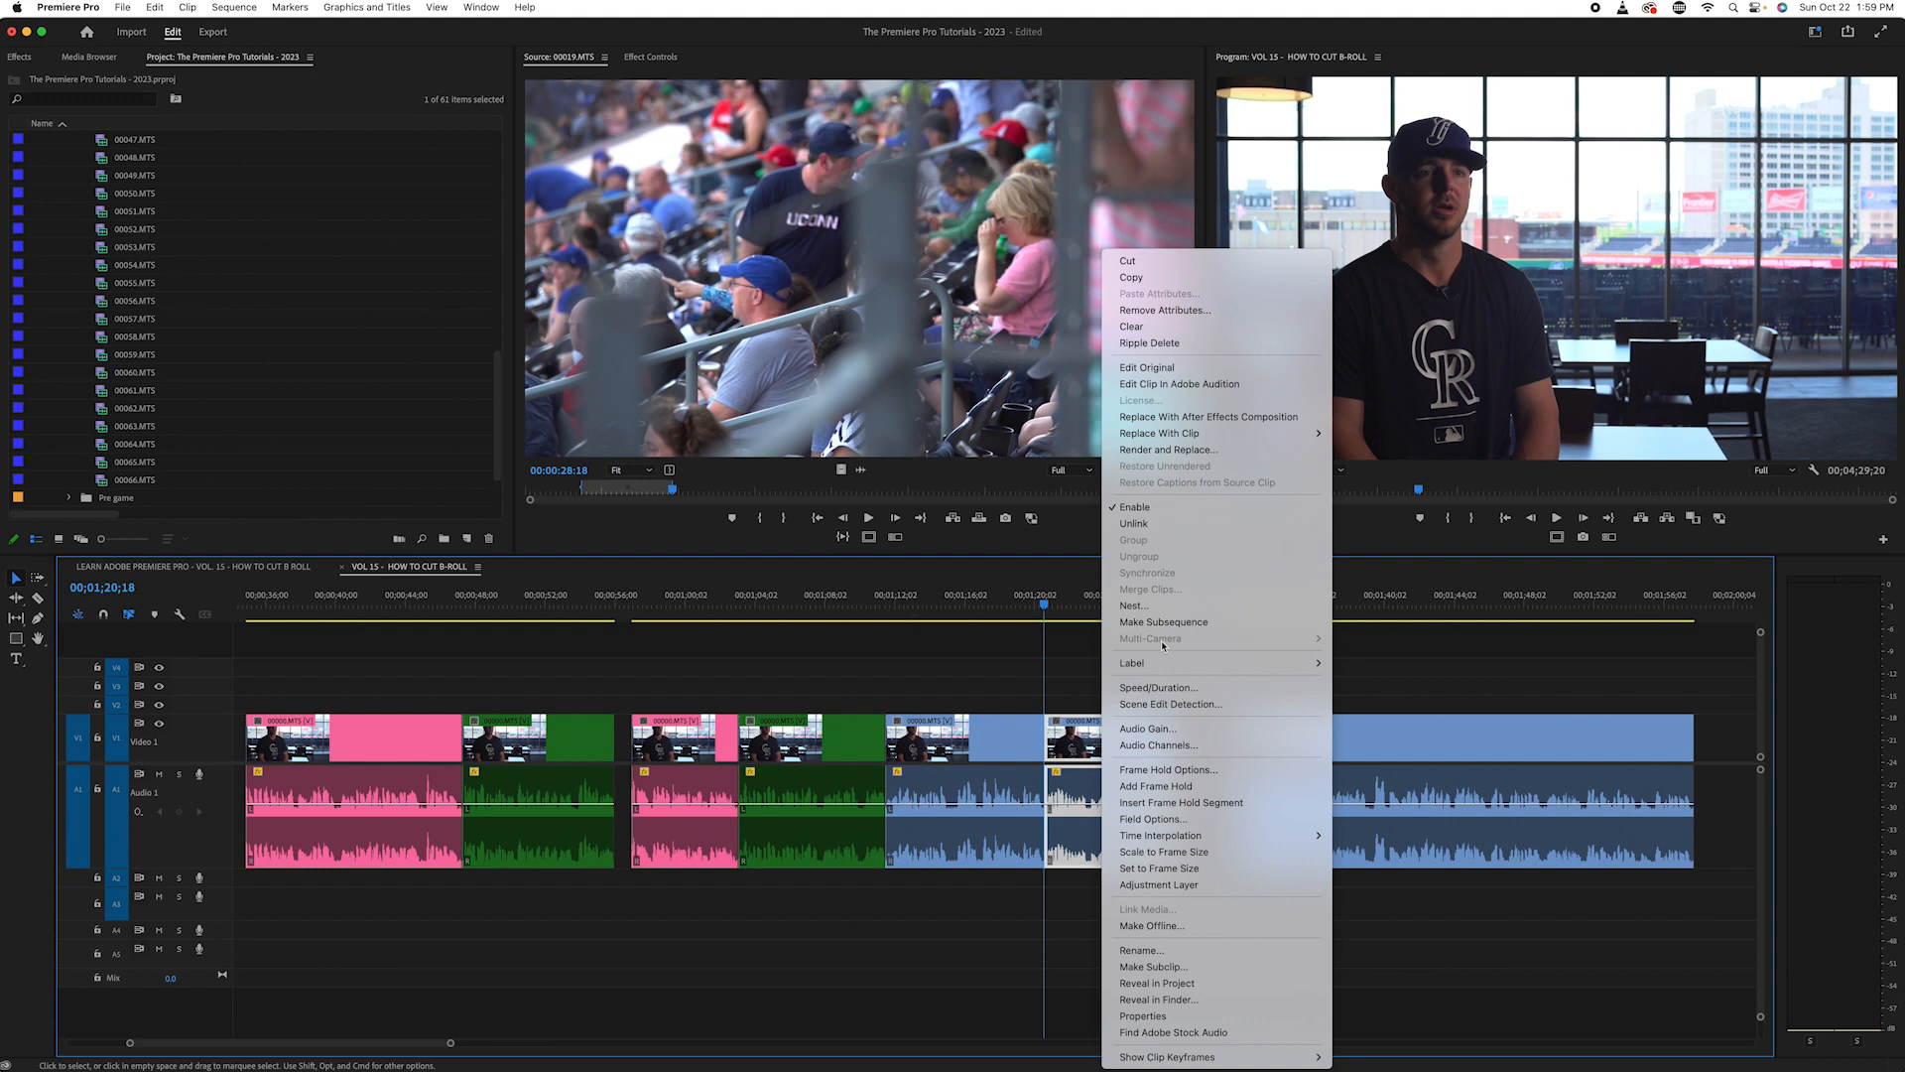
{"action": "mouse_move", "coordinate": [1161, 663]}
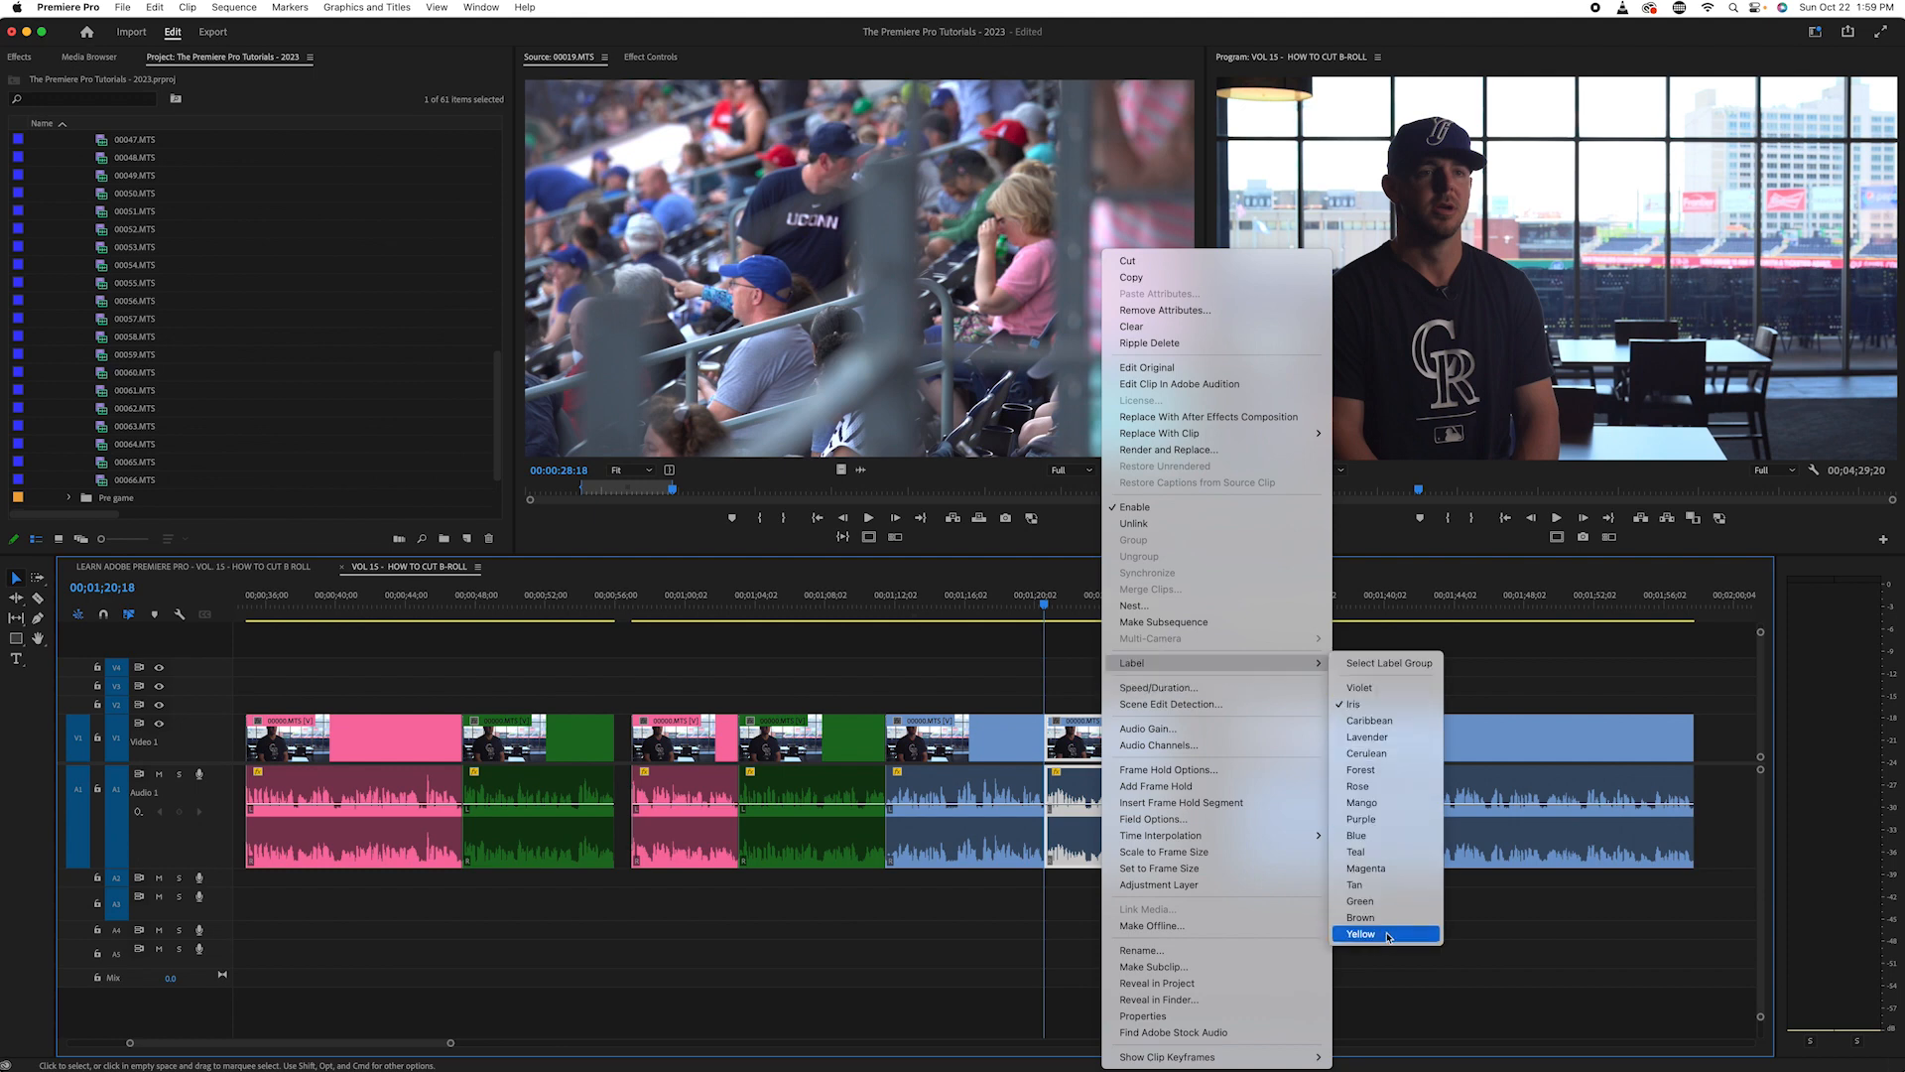
{"action": "left_click", "coordinate": [1383, 902]}
- Replay the interview piece between the two newest cuts from its start and change its label colour to Rose
{"action": "left_click_drag", "start_coordinate": [1022, 601], "coordinate": [888, 601]}
{"action": "key", "text": "space"}
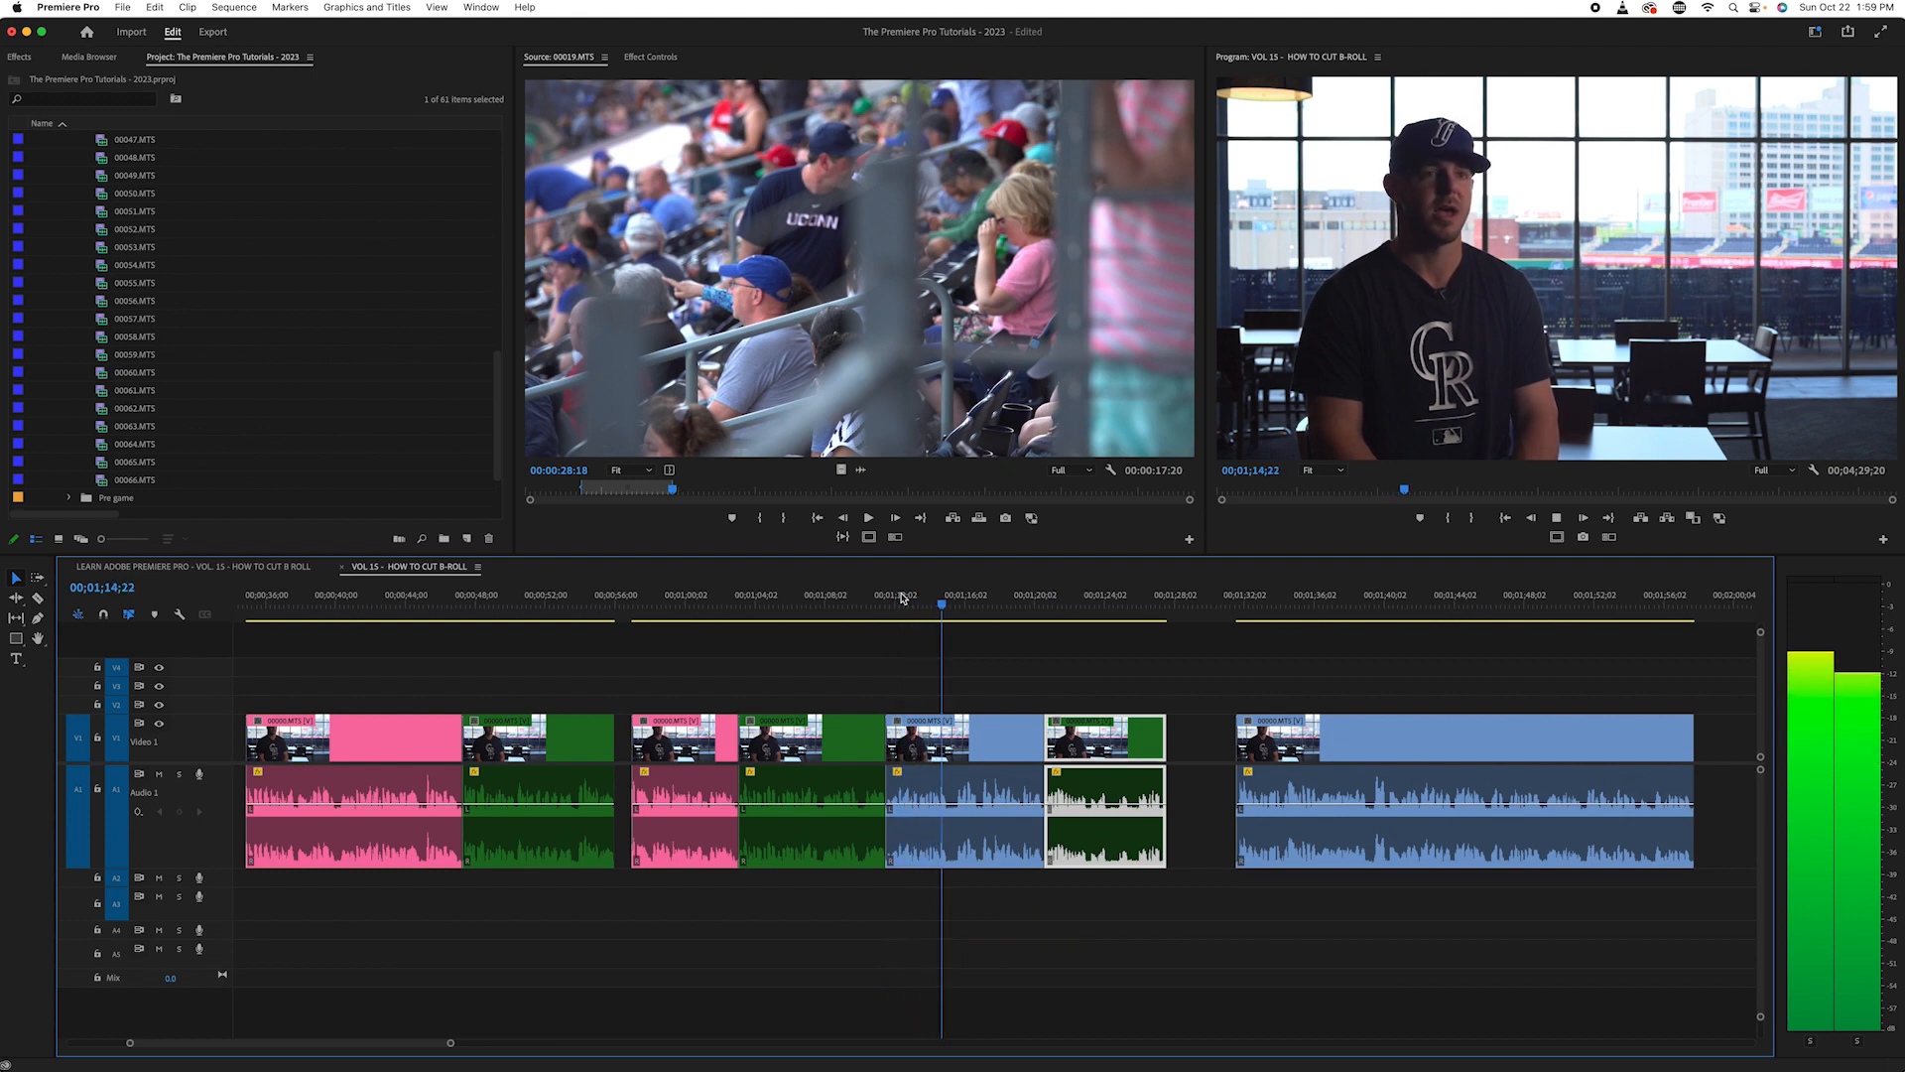
{"action": "key", "text": "space"}
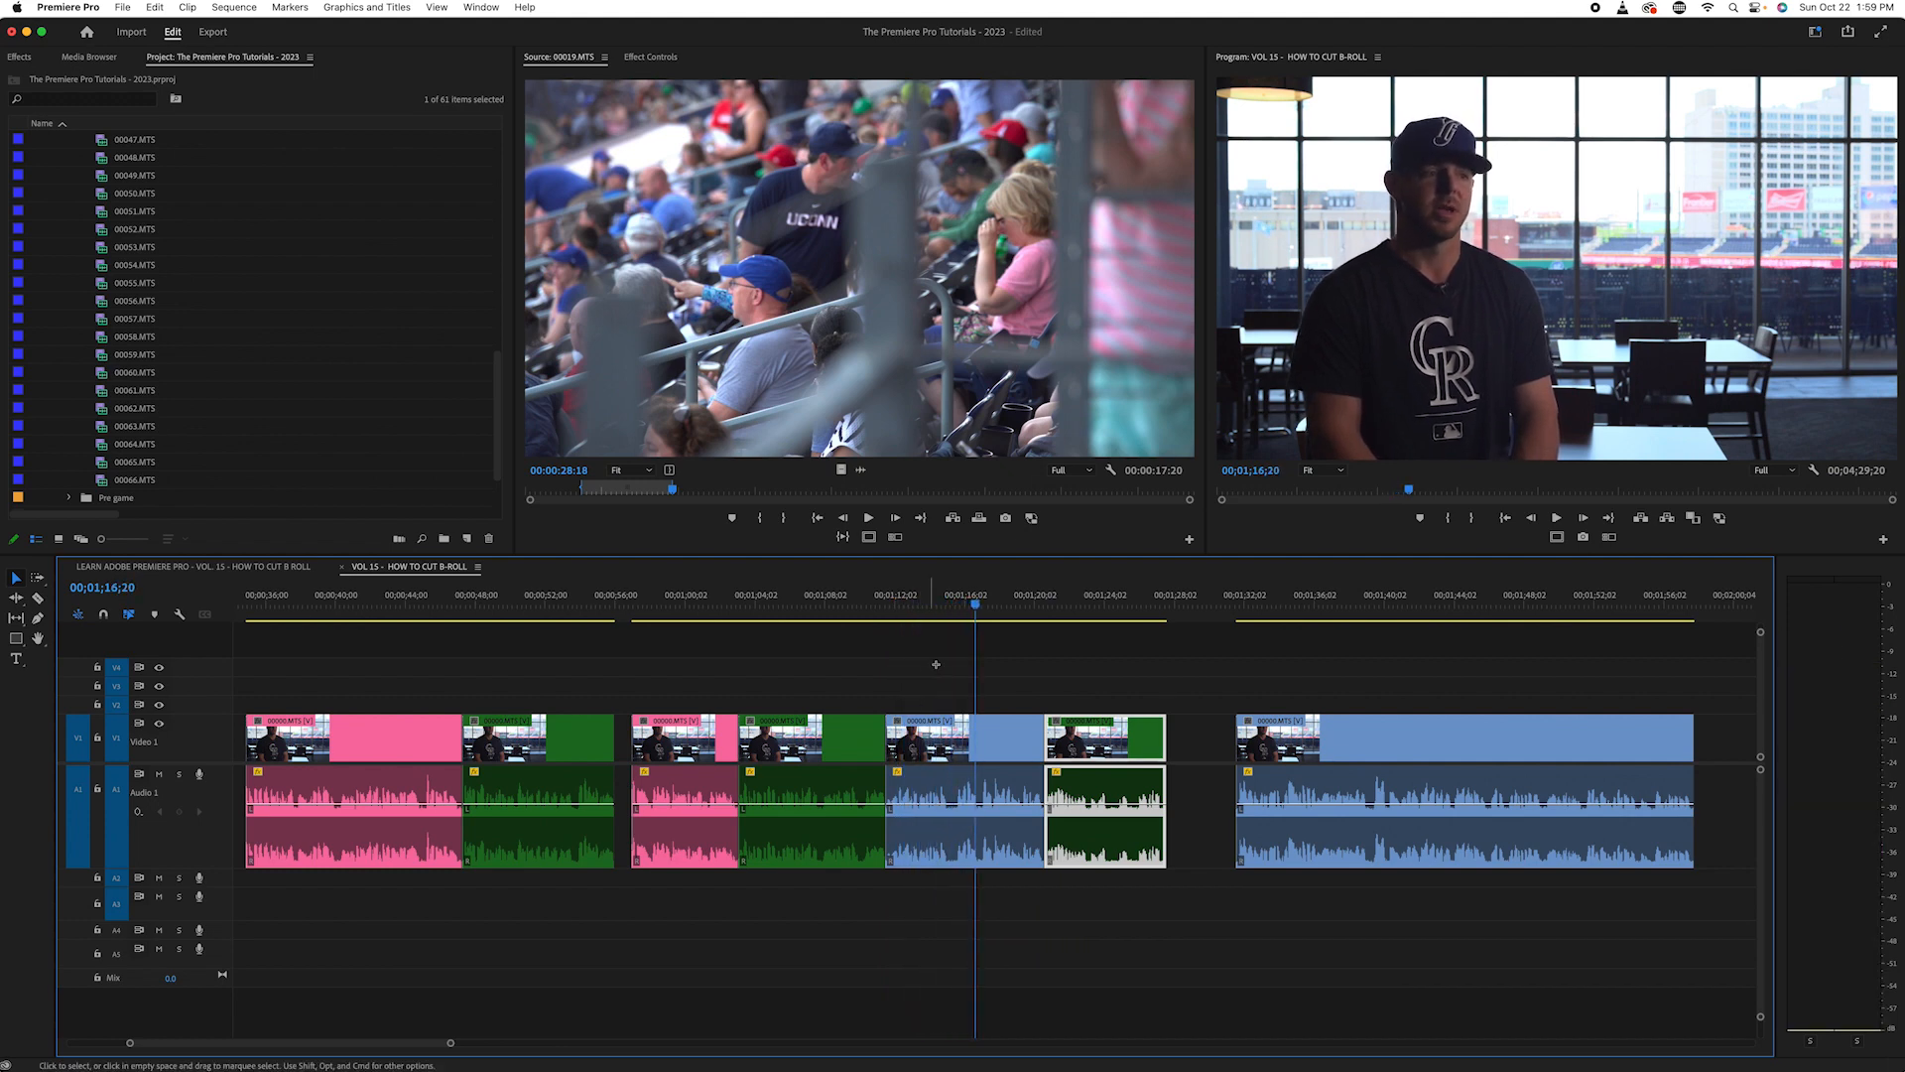
{"action": "left_click", "coordinate": [946, 689]}
{"action": "left_click", "coordinate": [939, 744]}
{"action": "right_click", "coordinate": [949, 838]}
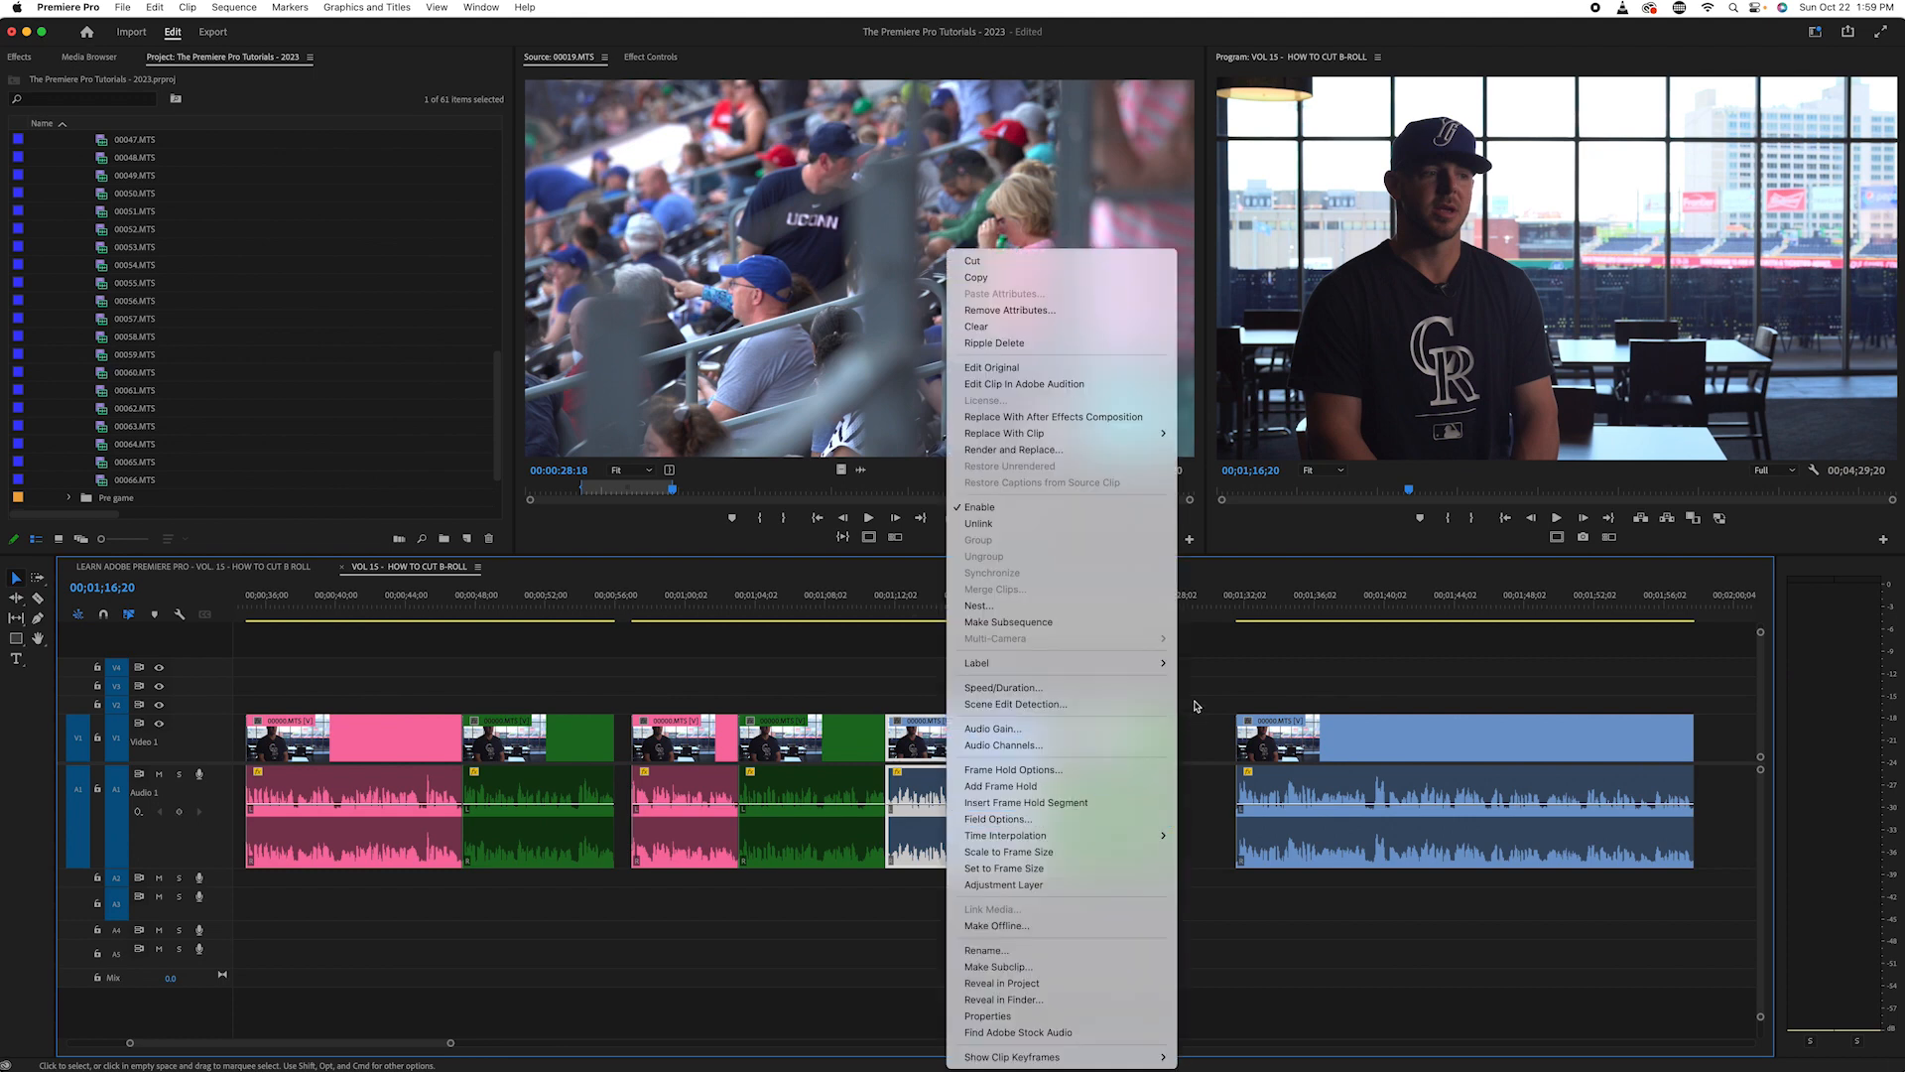
{"action": "mouse_move", "coordinate": [1143, 660]}
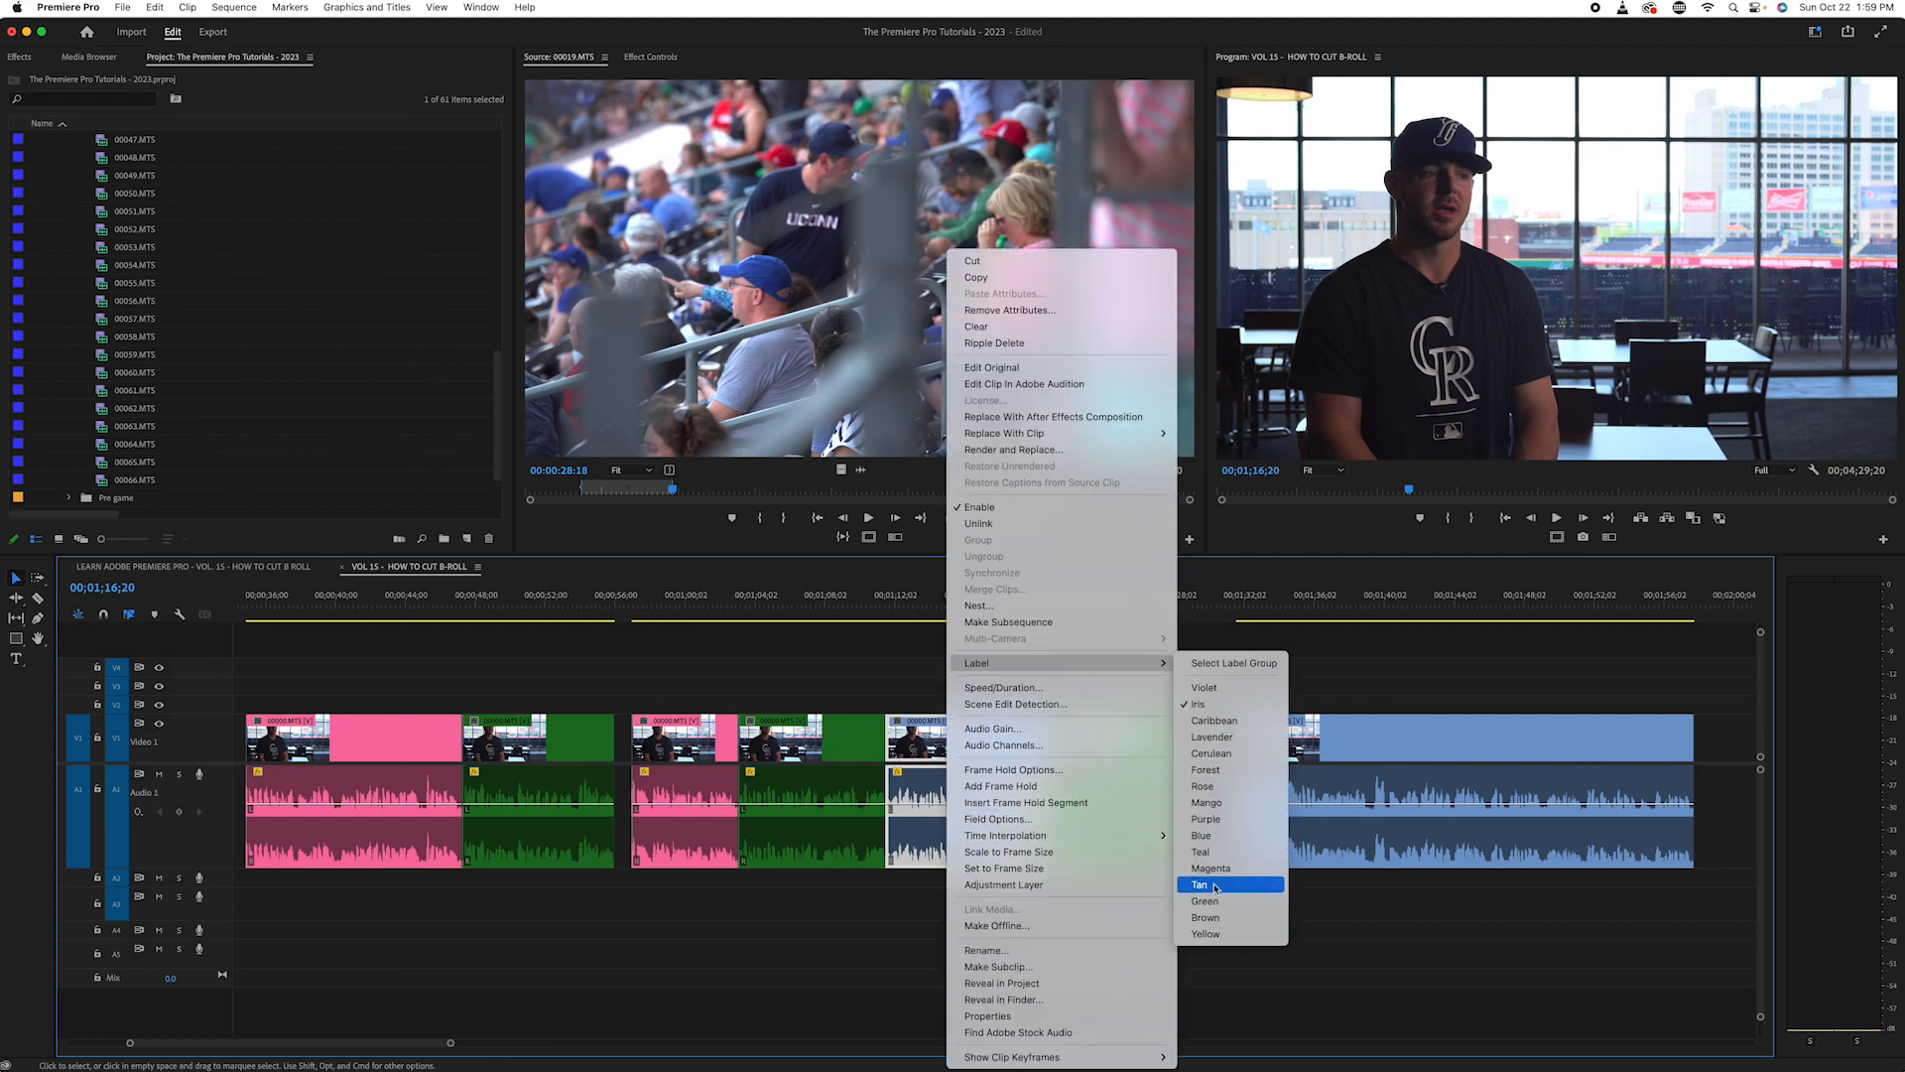
{"action": "left_click", "coordinate": [1204, 786]}
- Go to the start of the next unlabelled interview clip after the gap and listen through it
{"action": "left_click", "coordinate": [1005, 607]}
{"action": "left_click_drag", "start_coordinate": [1005, 607], "coordinate": [1000, 607]}
{"action": "key", "text": "minus"}
{"action": "key", "text": "minus"}
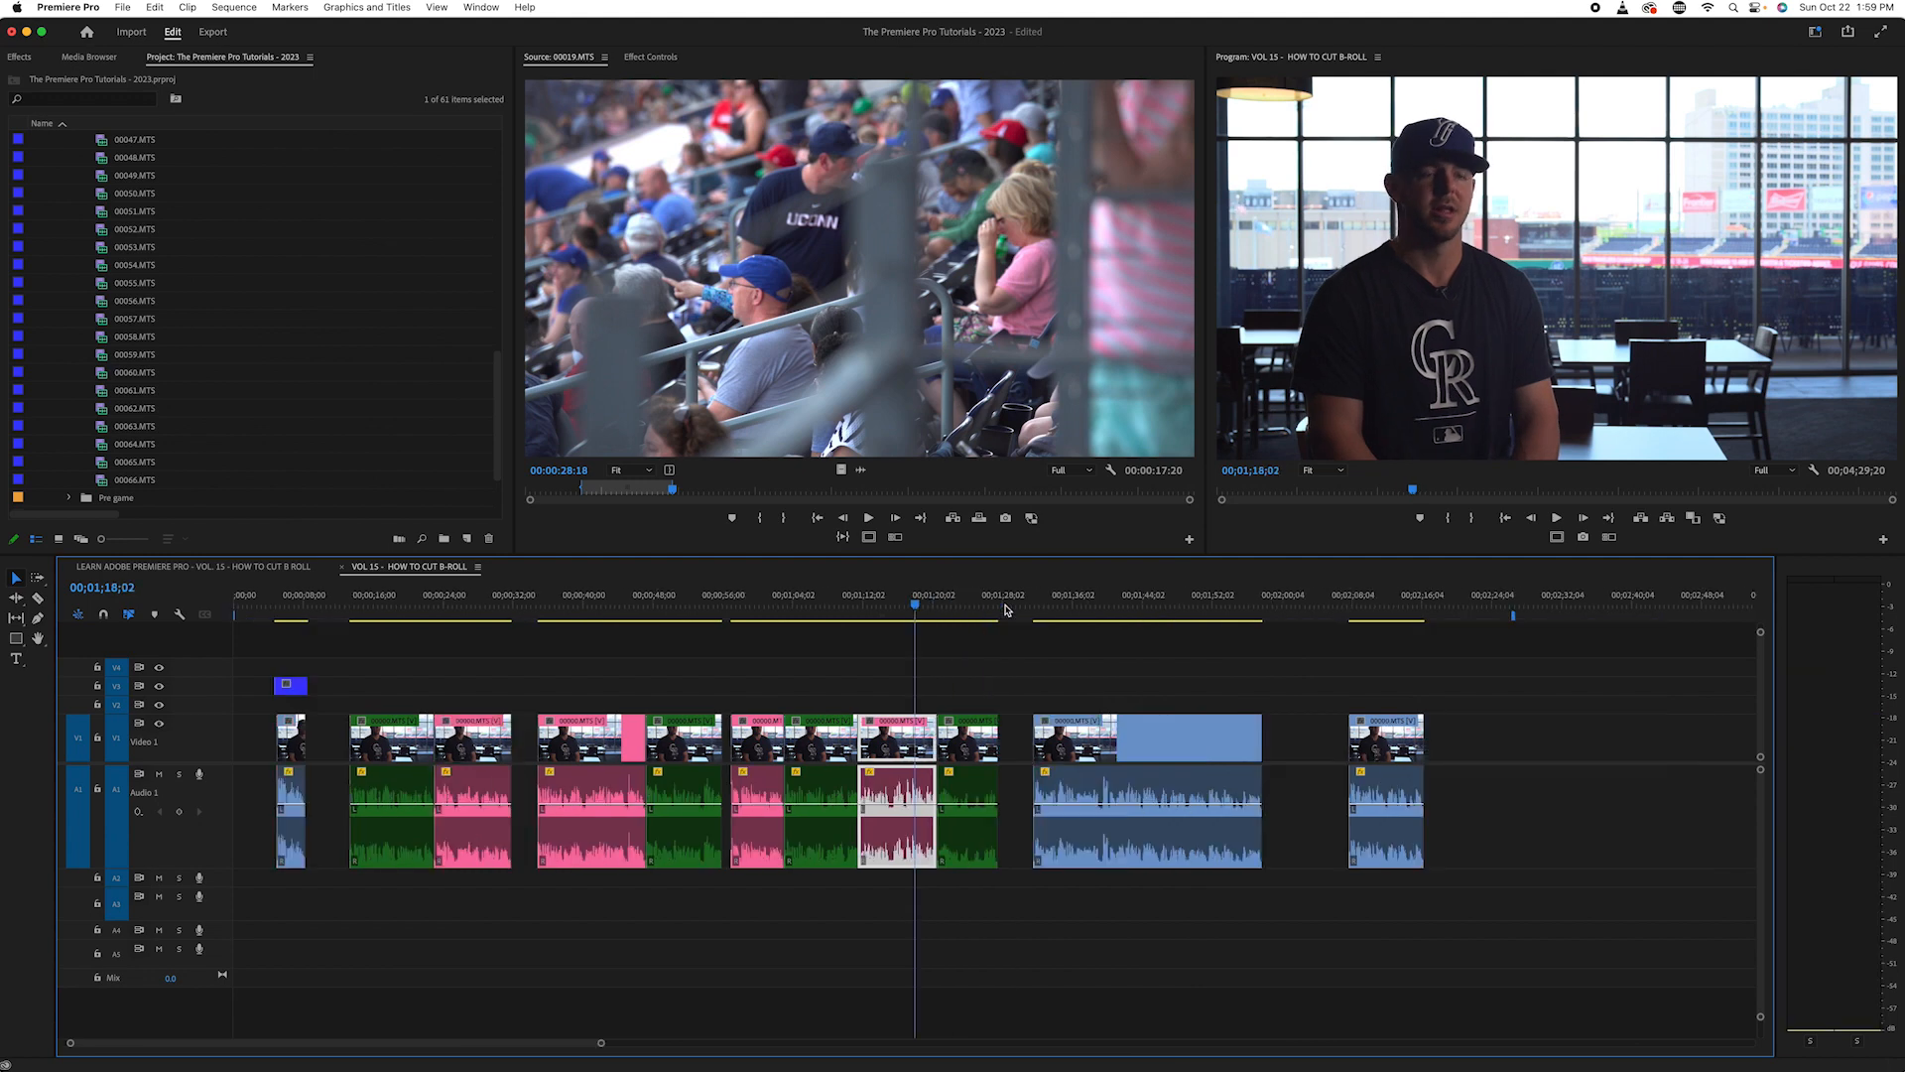
{"action": "key", "text": "Down"}
{"action": "key", "text": "Down"}
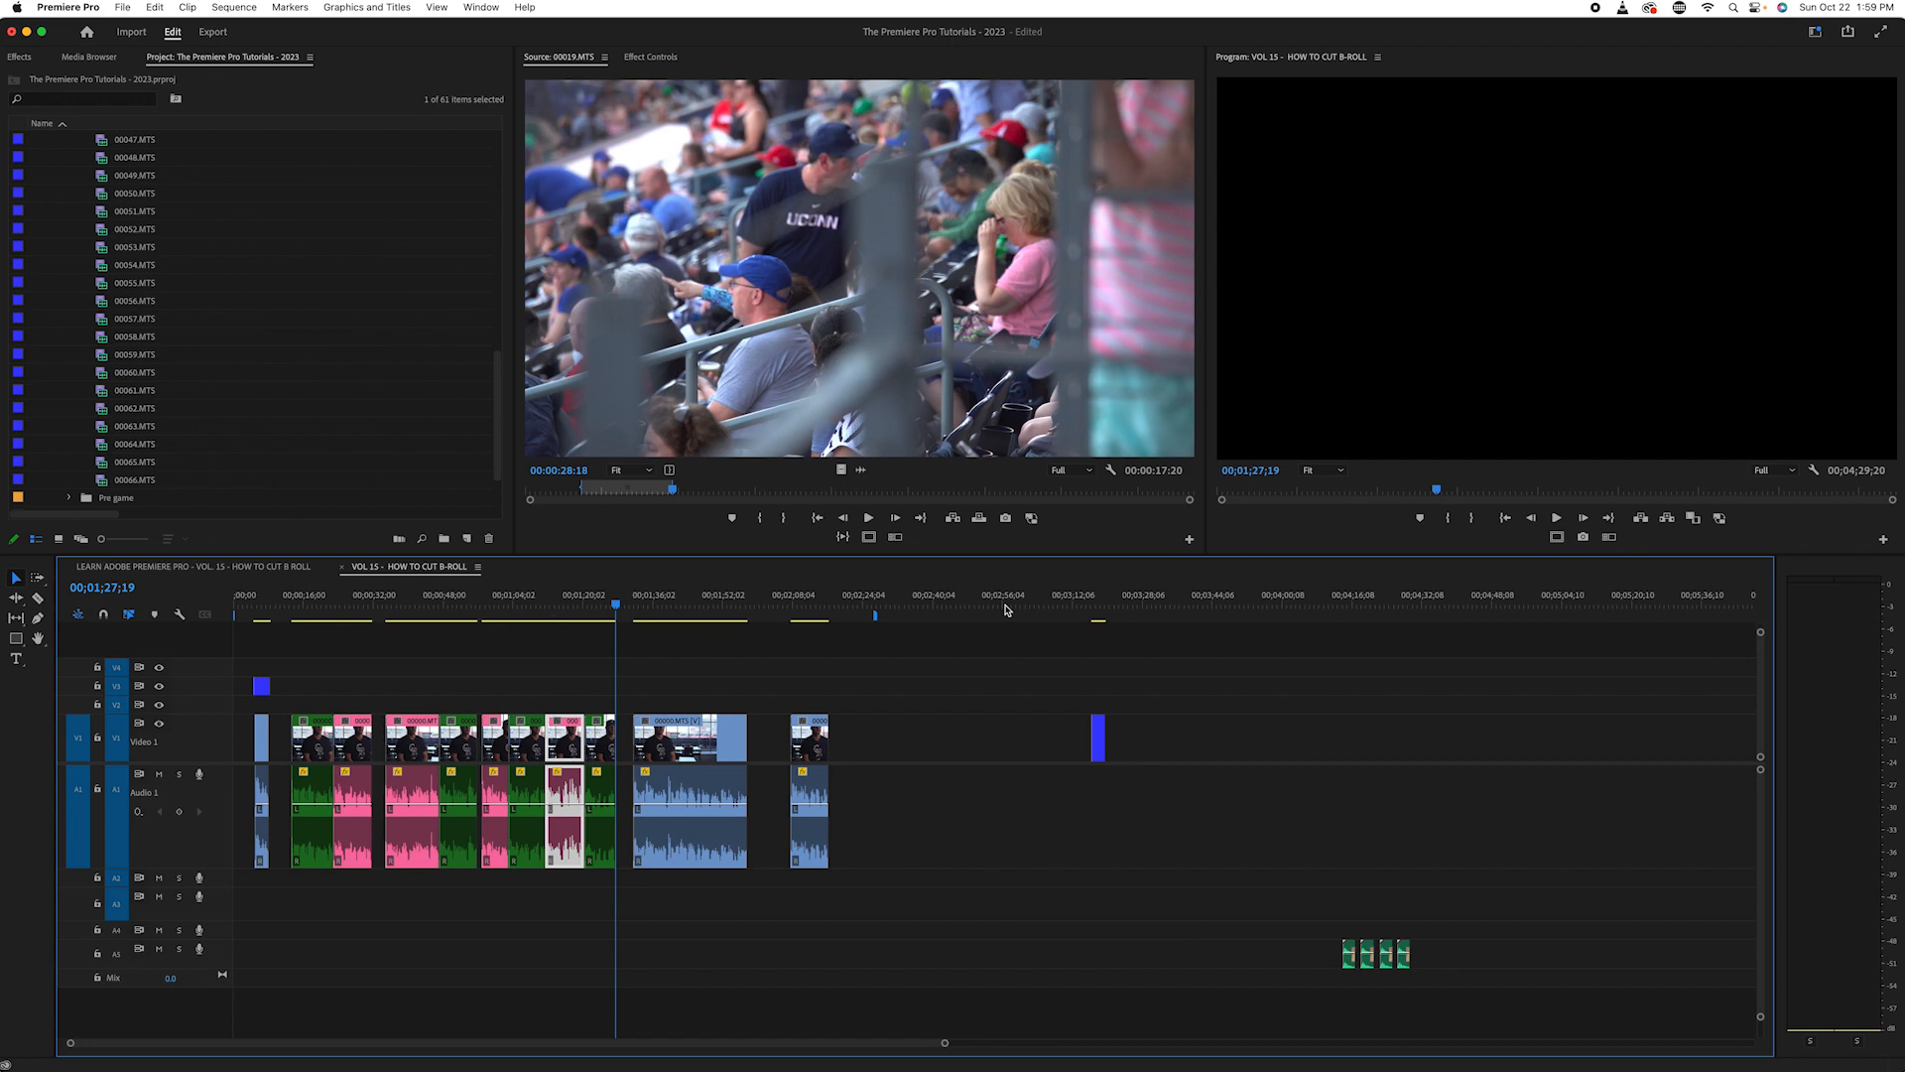
{"action": "key", "text": "Down"}
{"action": "key", "text": "space"}
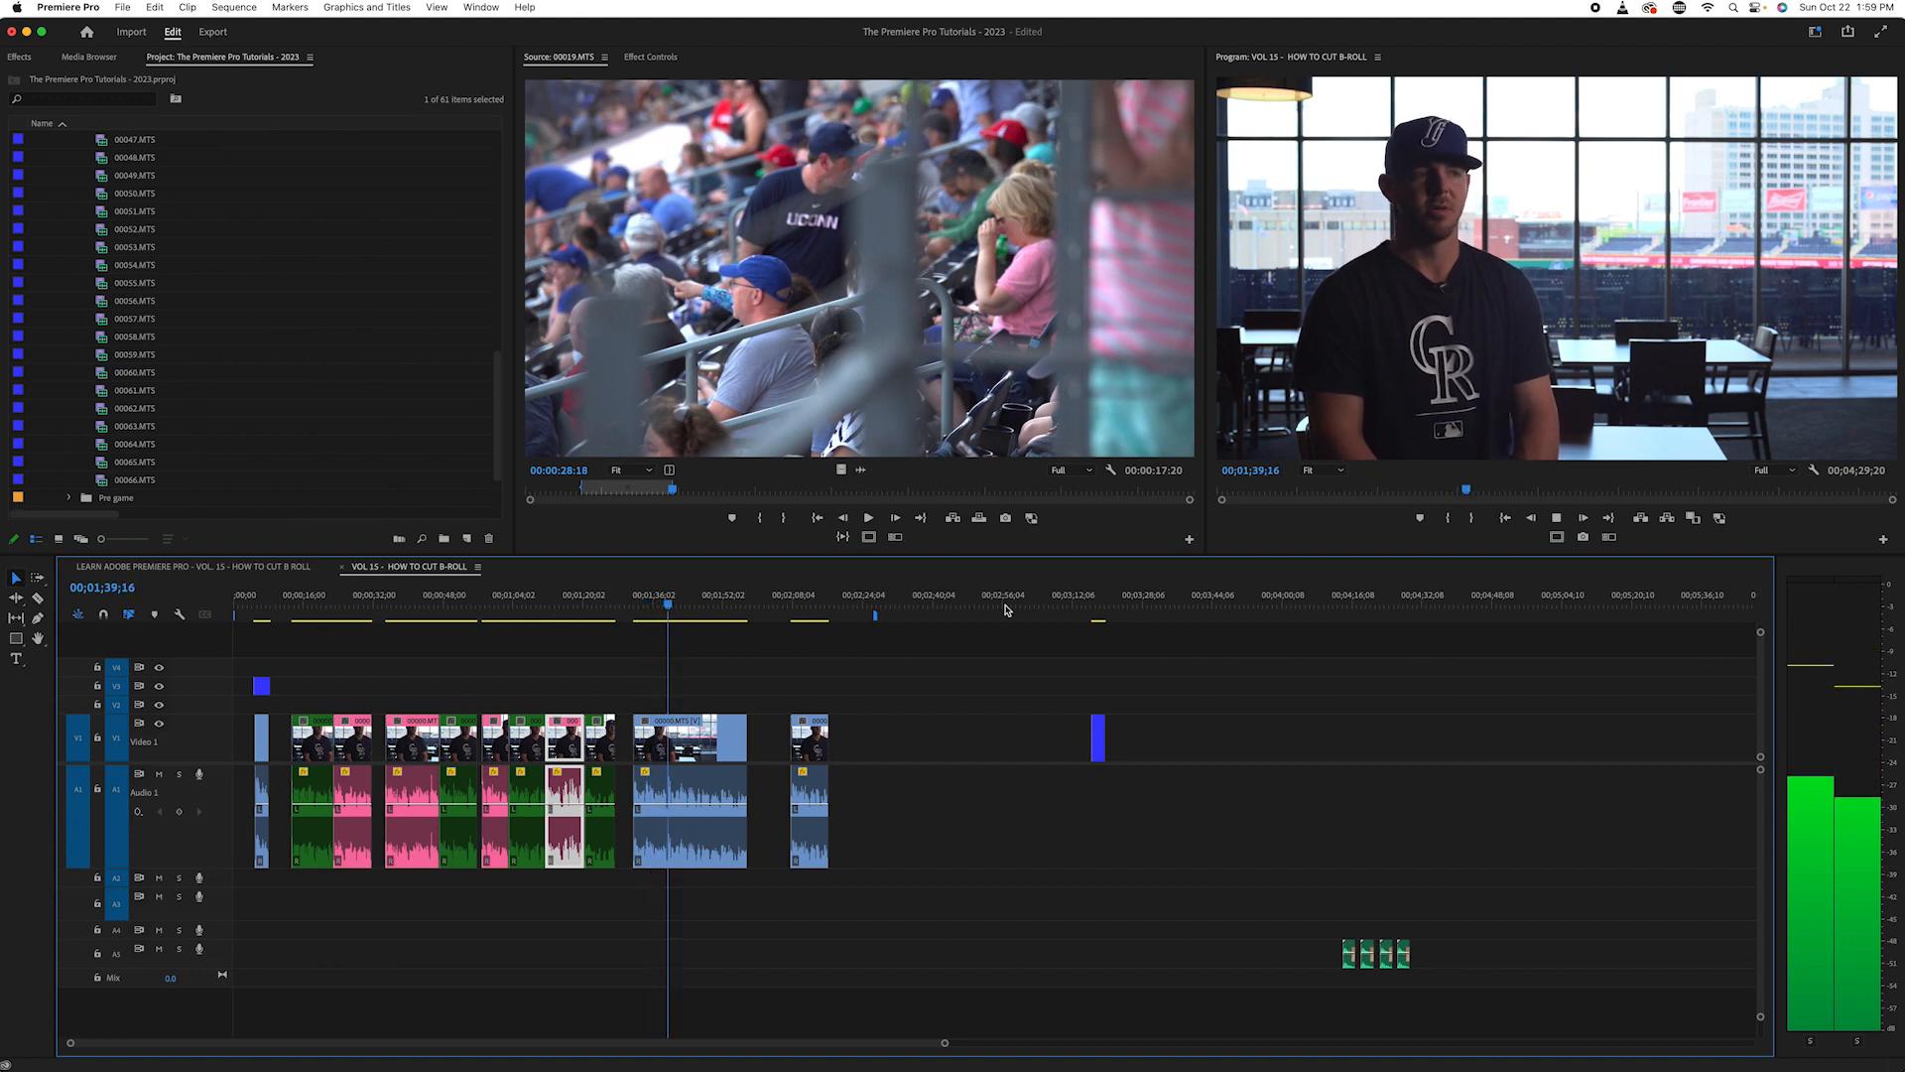
{"action": "key", "text": "equal"}
{"action": "key", "text": "equal"}
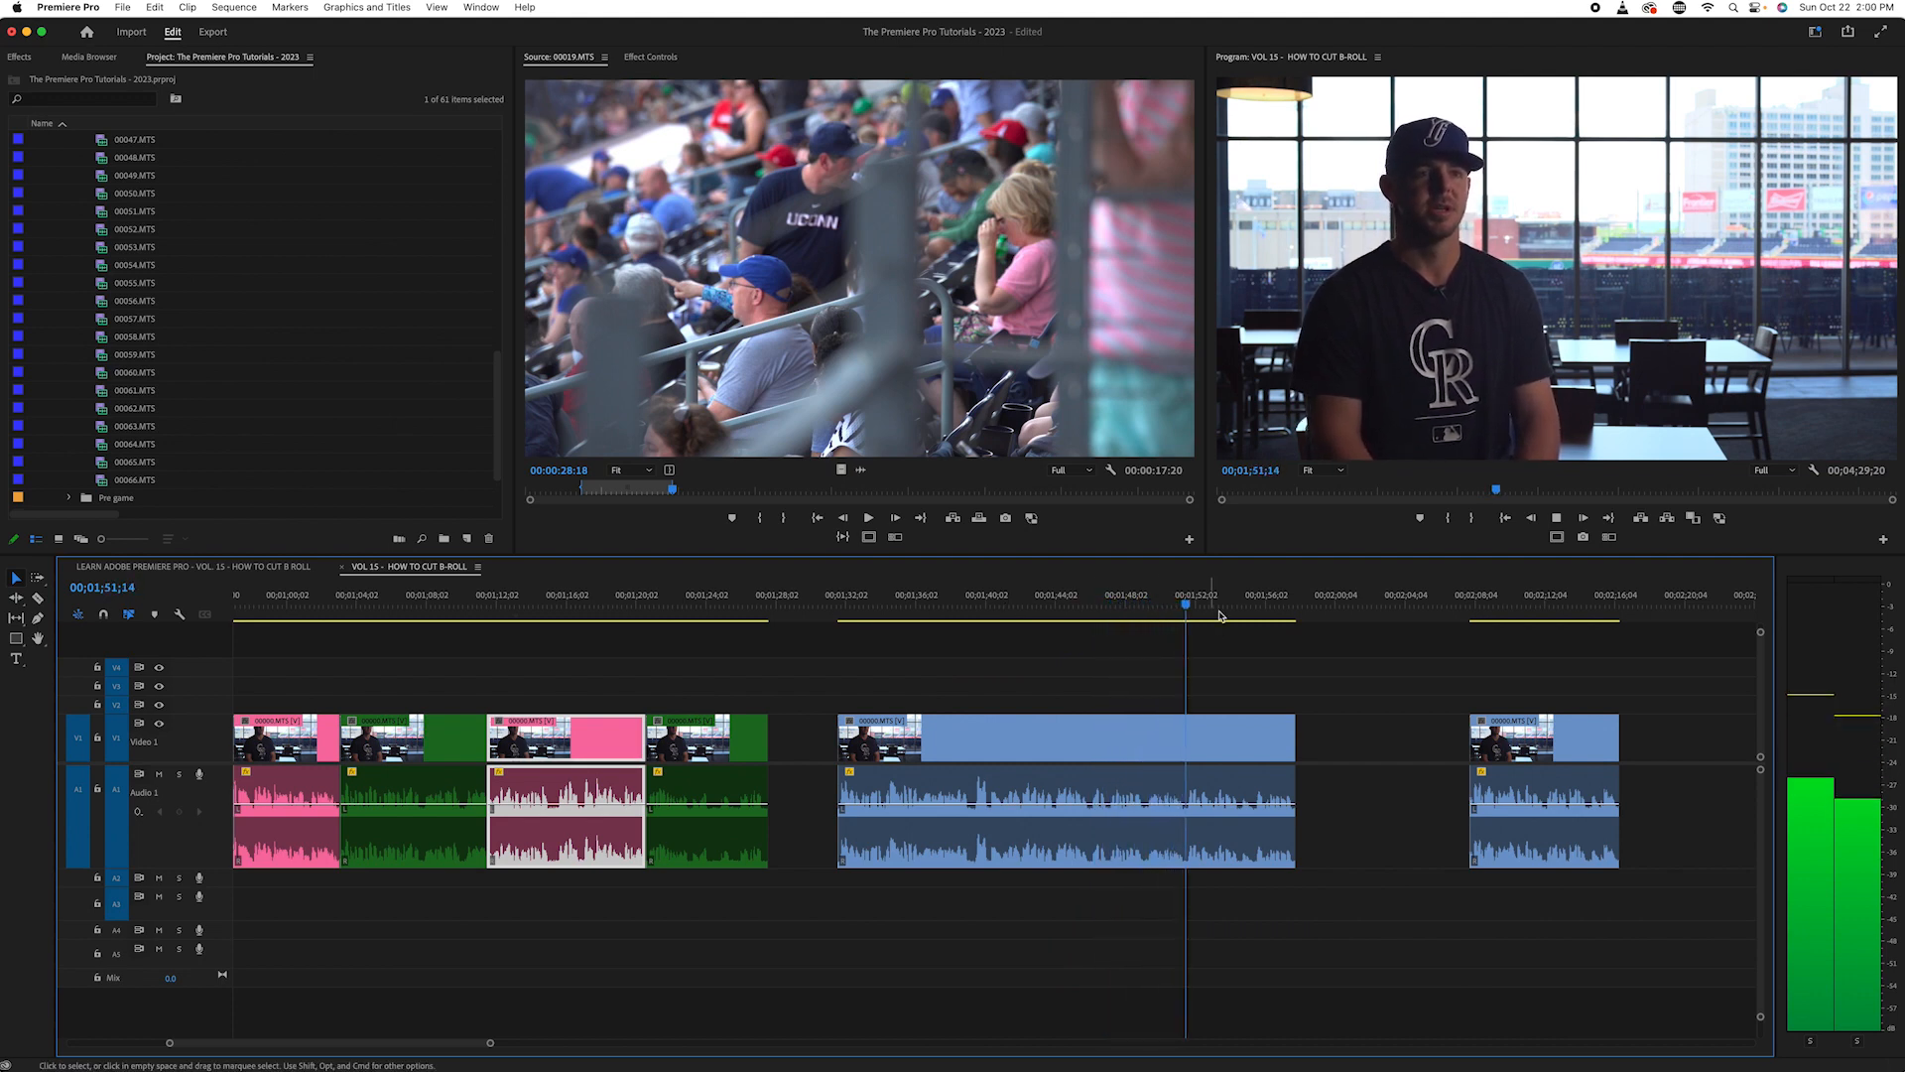
- Replay the unlabelled interview clip from 00;01;44;01, find the topic change and split the clip at 00;01;46;01
{"action": "left_click_drag", "start_coordinate": [1151, 596], "coordinate": [1051, 605]}
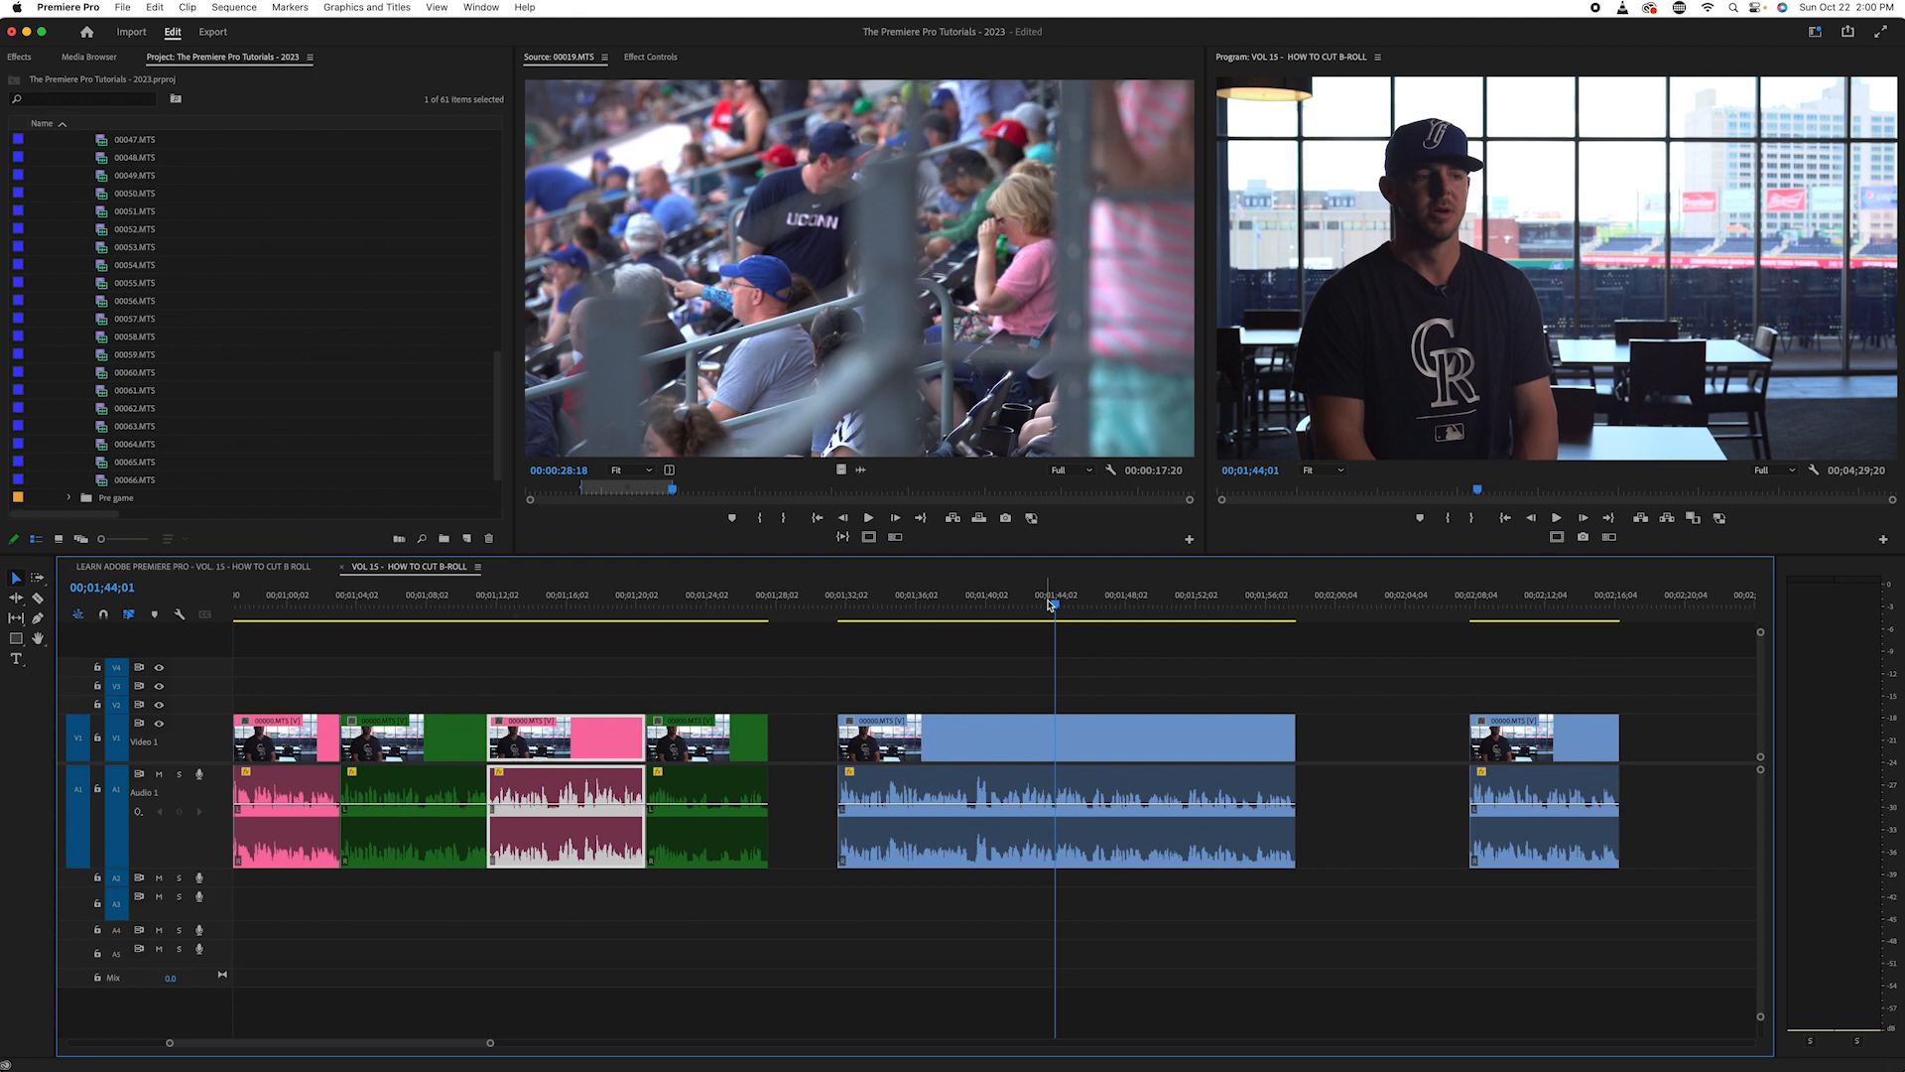
{"action": "key", "text": "space"}
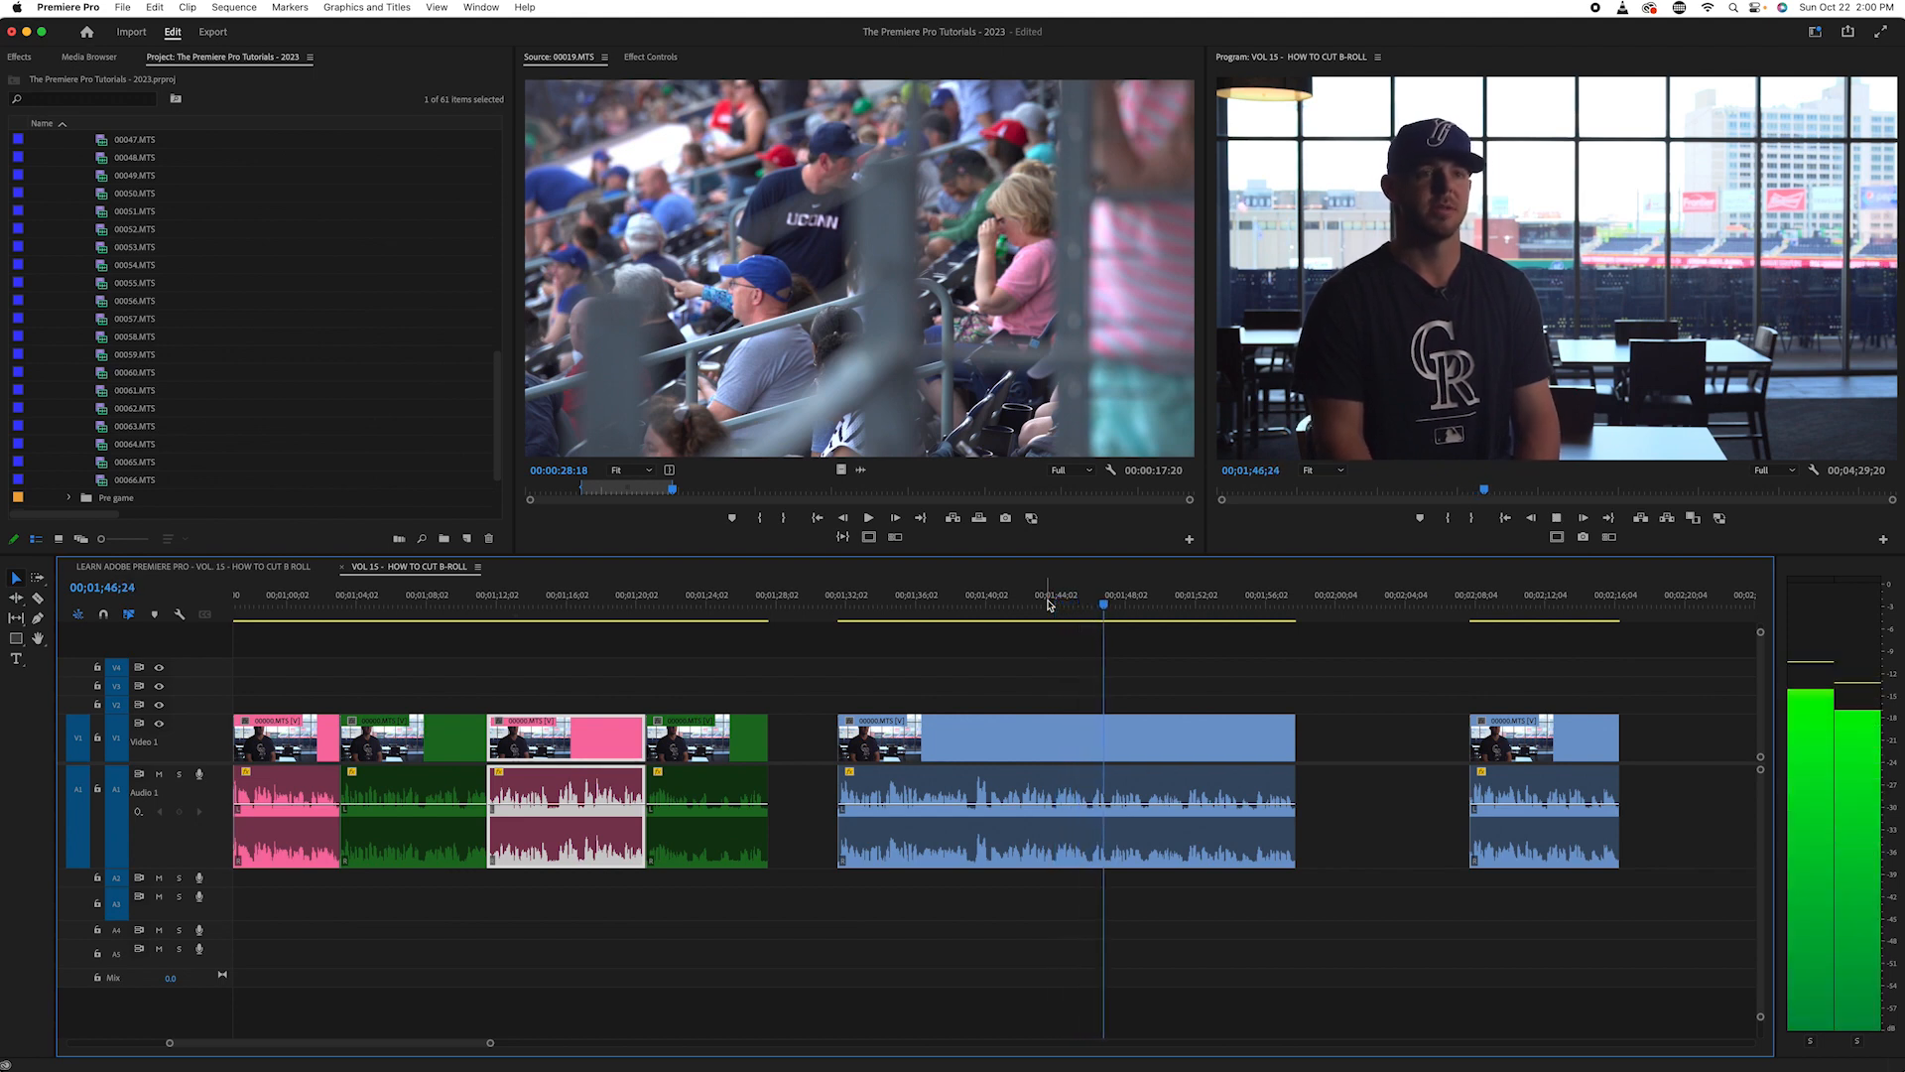
{"action": "key", "text": "space"}
{"action": "key", "text": "j"}
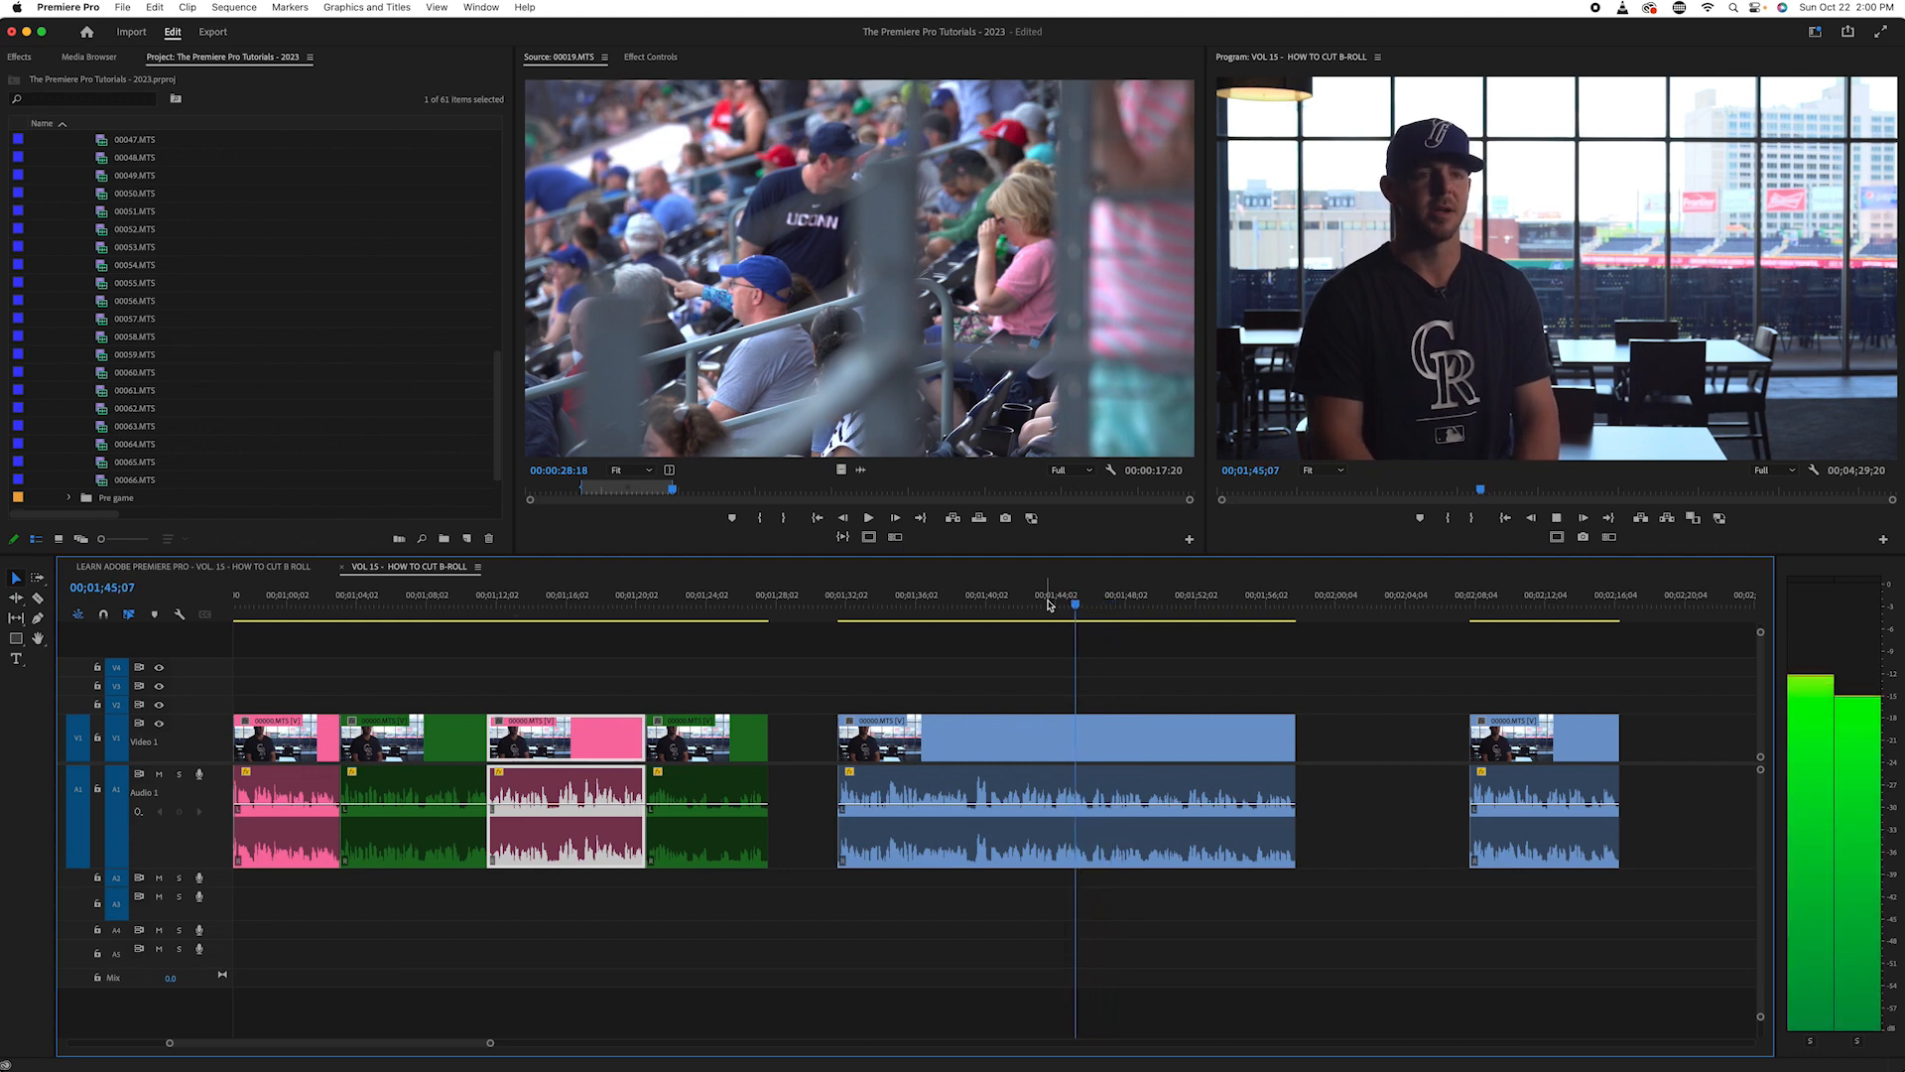
{"action": "key", "text": "k"}
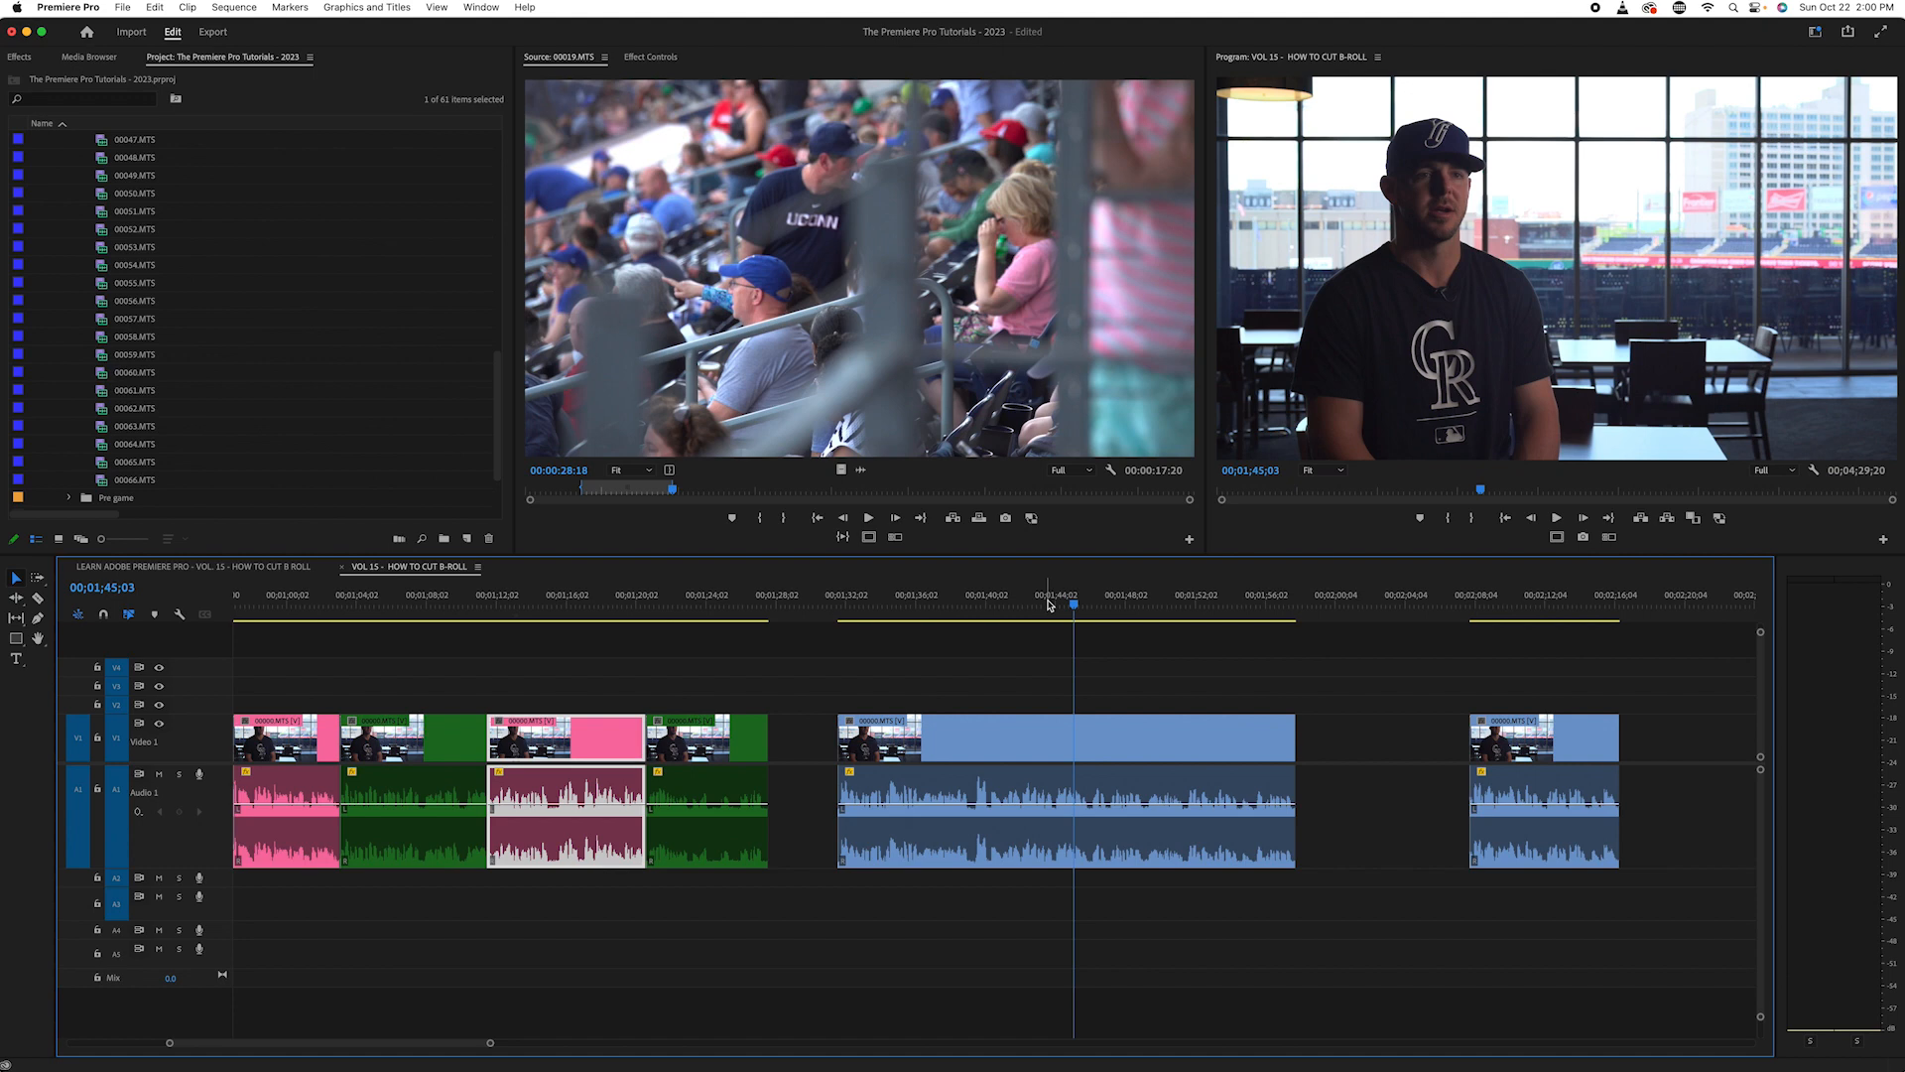
{"action": "key", "text": "space"}
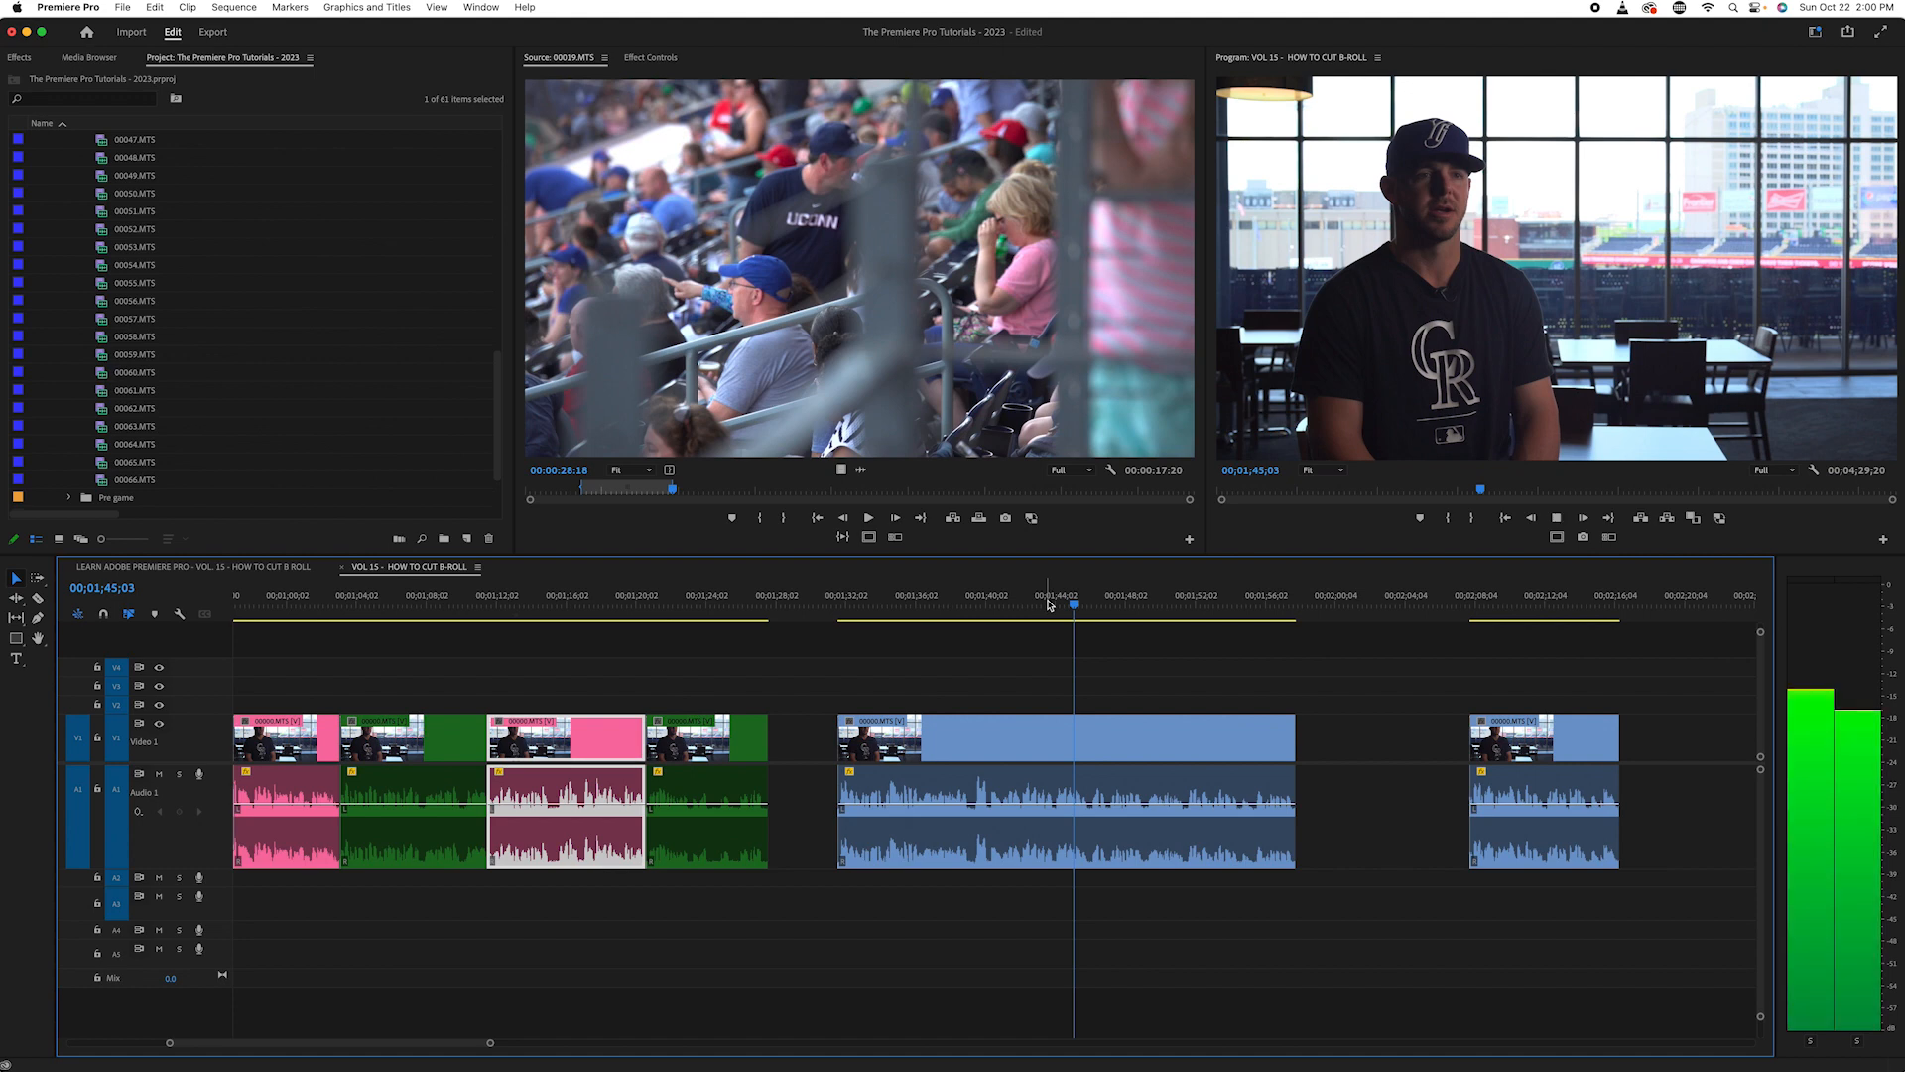
{"action": "key", "text": "Left"}
{"action": "key", "text": "Left"}
{"action": "key", "text": "Left"}
{"action": "key", "text": "Left"}
{"action": "key", "text": "Left"}
{"action": "key", "text": "Left"}
{"action": "key", "text": "Left"}
{"action": "key", "text": "Left"}
{"action": "key", "text": "Left"}
{"action": "key", "text": "Left"}
{"action": "key", "text": "Left"}
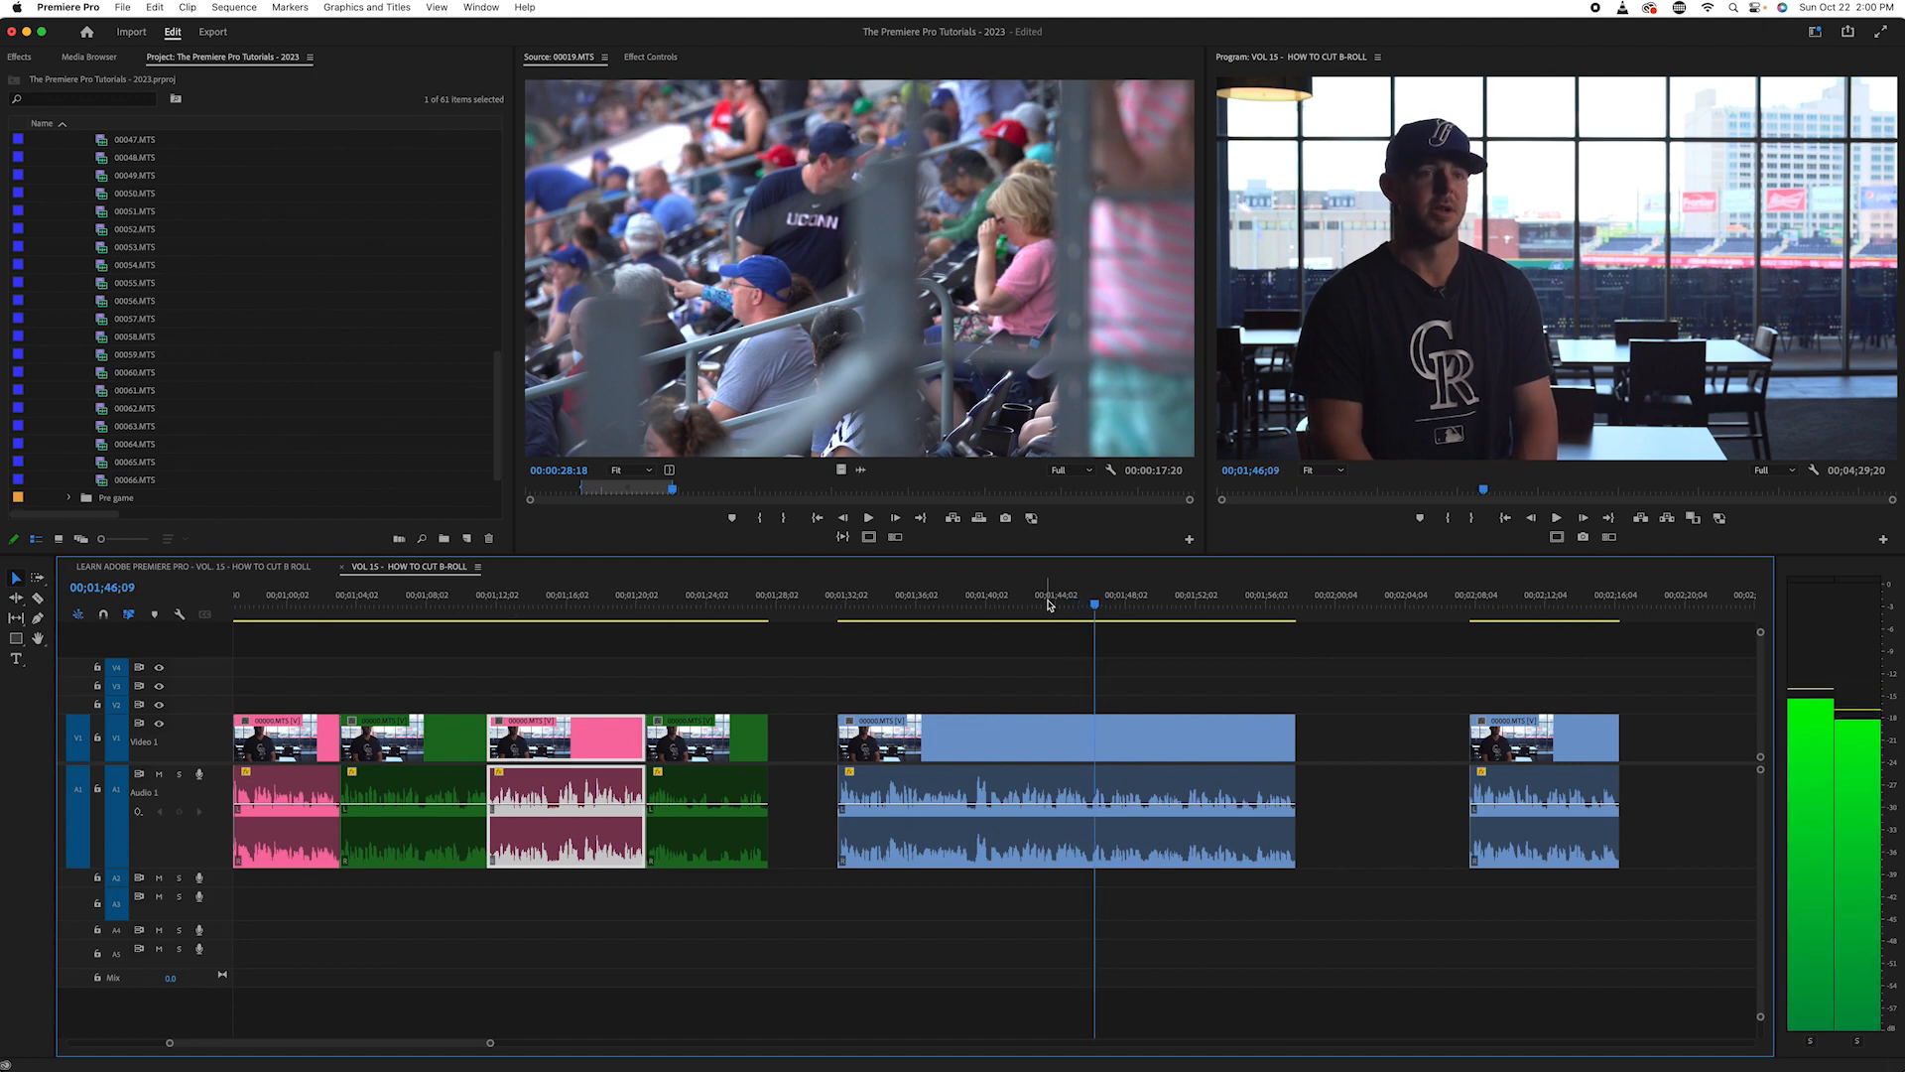
{"action": "key", "text": "c"}
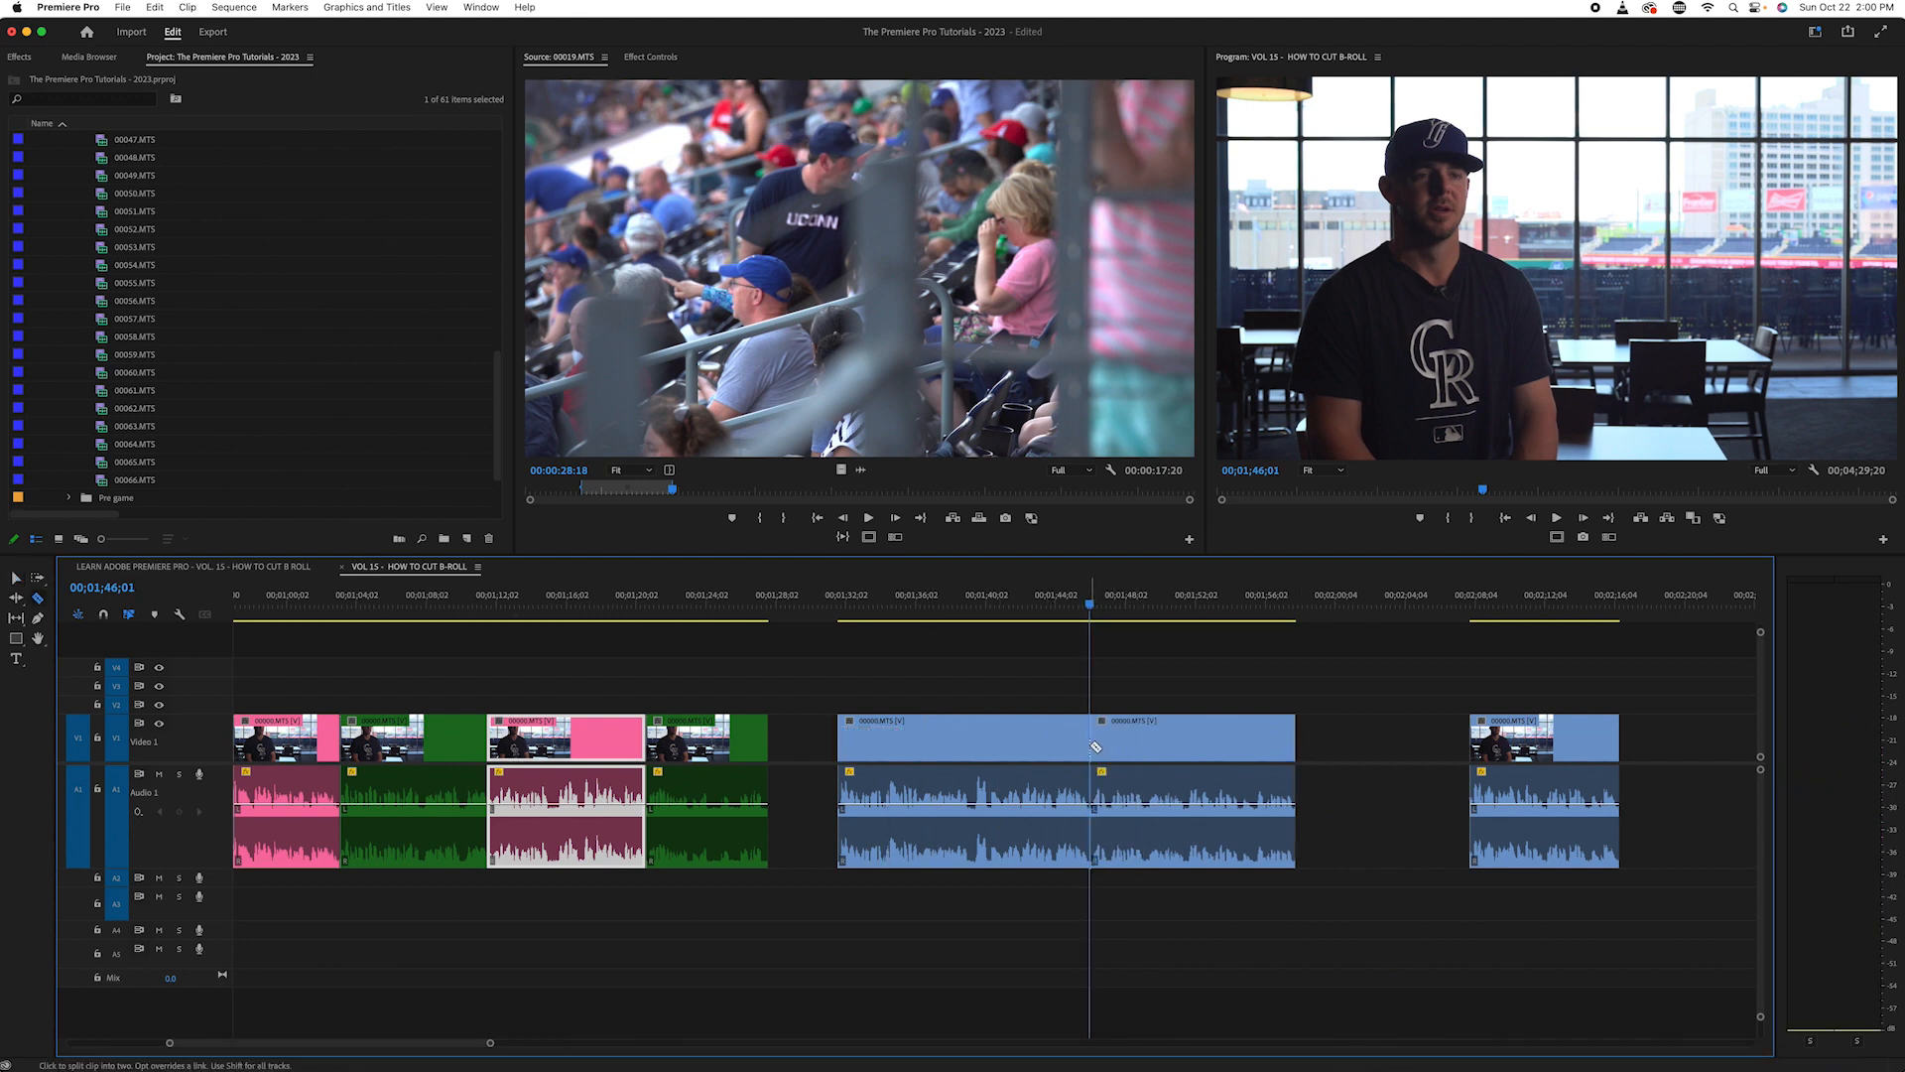
{"action": "left_click", "coordinate": [1091, 747]}
{"action": "key", "text": "v"}
- Change the label colour of the interview piece after the 00;01;46;01 cut to Green
{"action": "left_click", "coordinate": [1191, 670]}
{"action": "left_click", "coordinate": [1182, 722]}
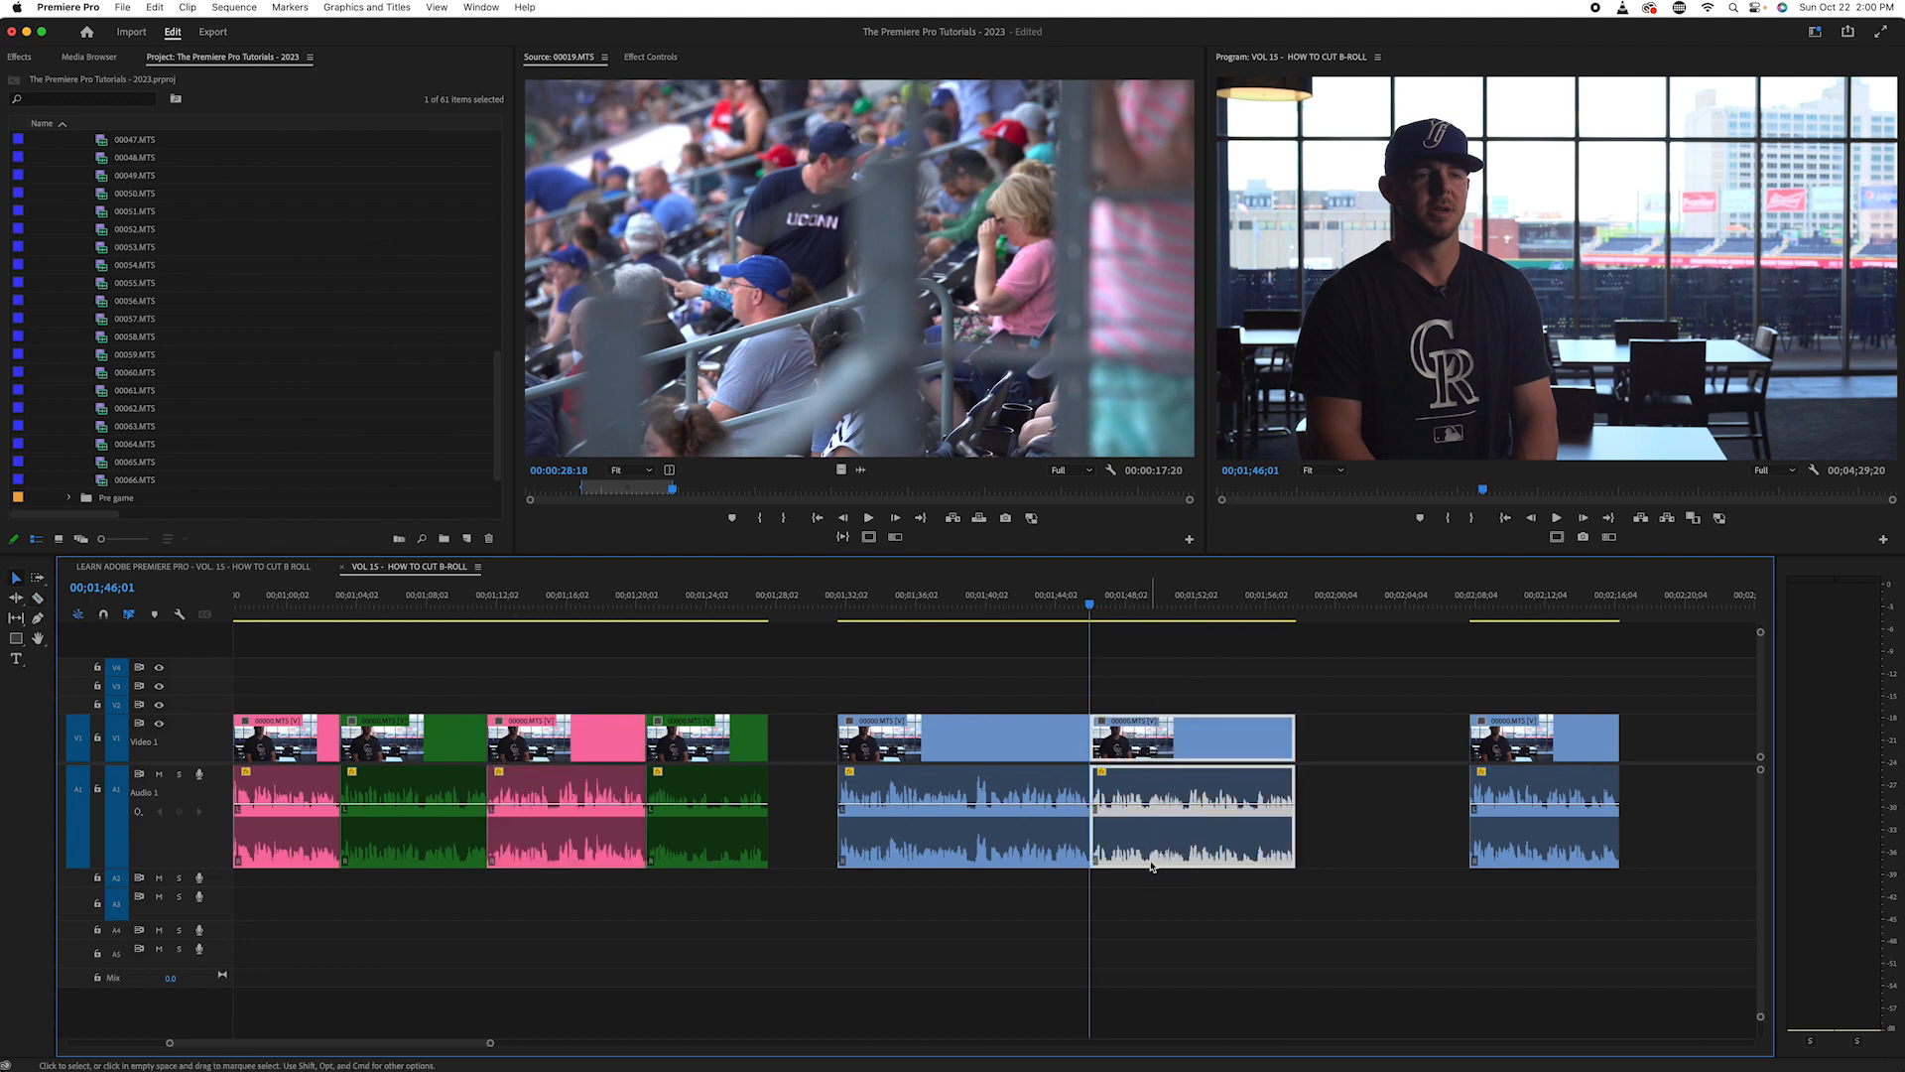
{"action": "right_click", "coordinate": [1151, 861]}
{"action": "mouse_move", "coordinate": [1290, 662]}
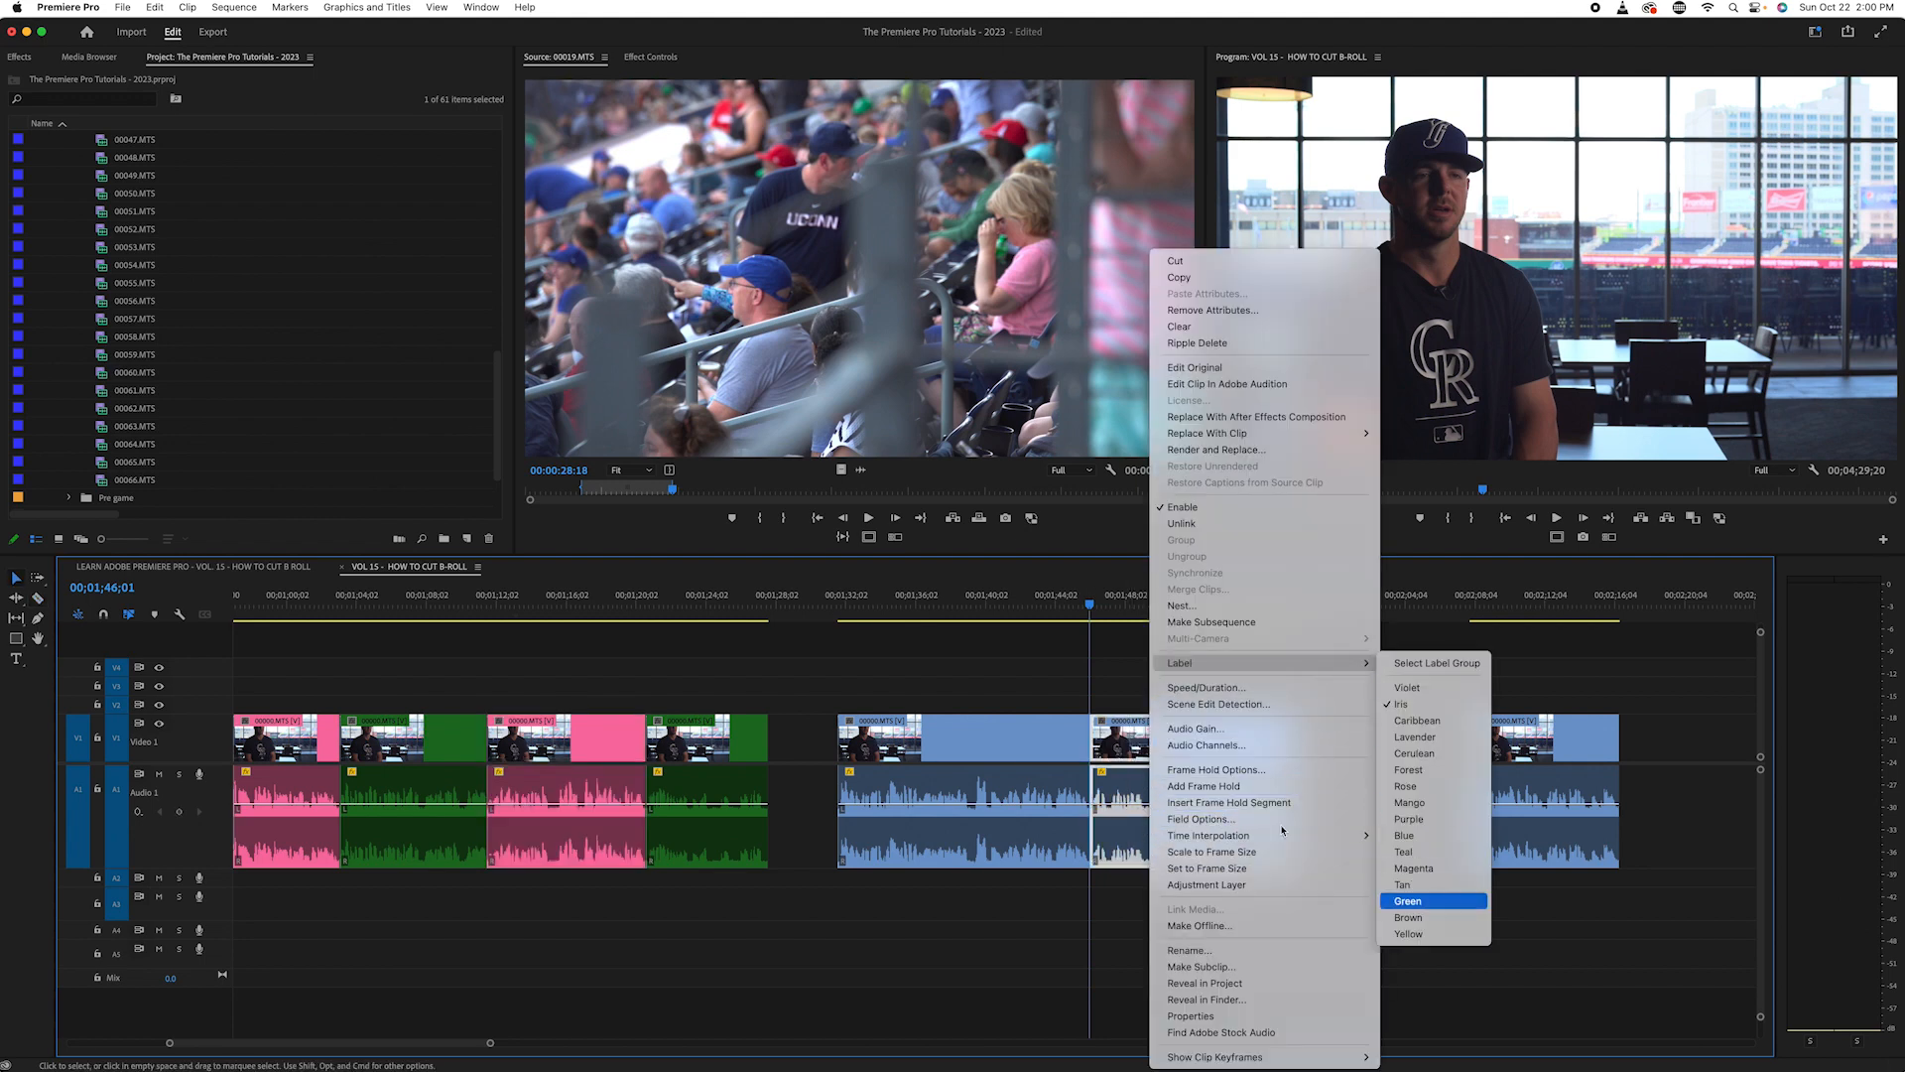
{"action": "left_click", "coordinate": [1428, 901]}
{"action": "left_click", "coordinate": [1231, 656]}
- Replay the interview piece before the 00;01;46;01 cut from its start and change its label colour to Rose
{"action": "left_click", "coordinate": [1065, 599]}
{"action": "left_click_drag", "start_coordinate": [1051, 611], "coordinate": [847, 625]}
{"action": "key", "text": "Up"}
{"action": "key", "text": "space"}
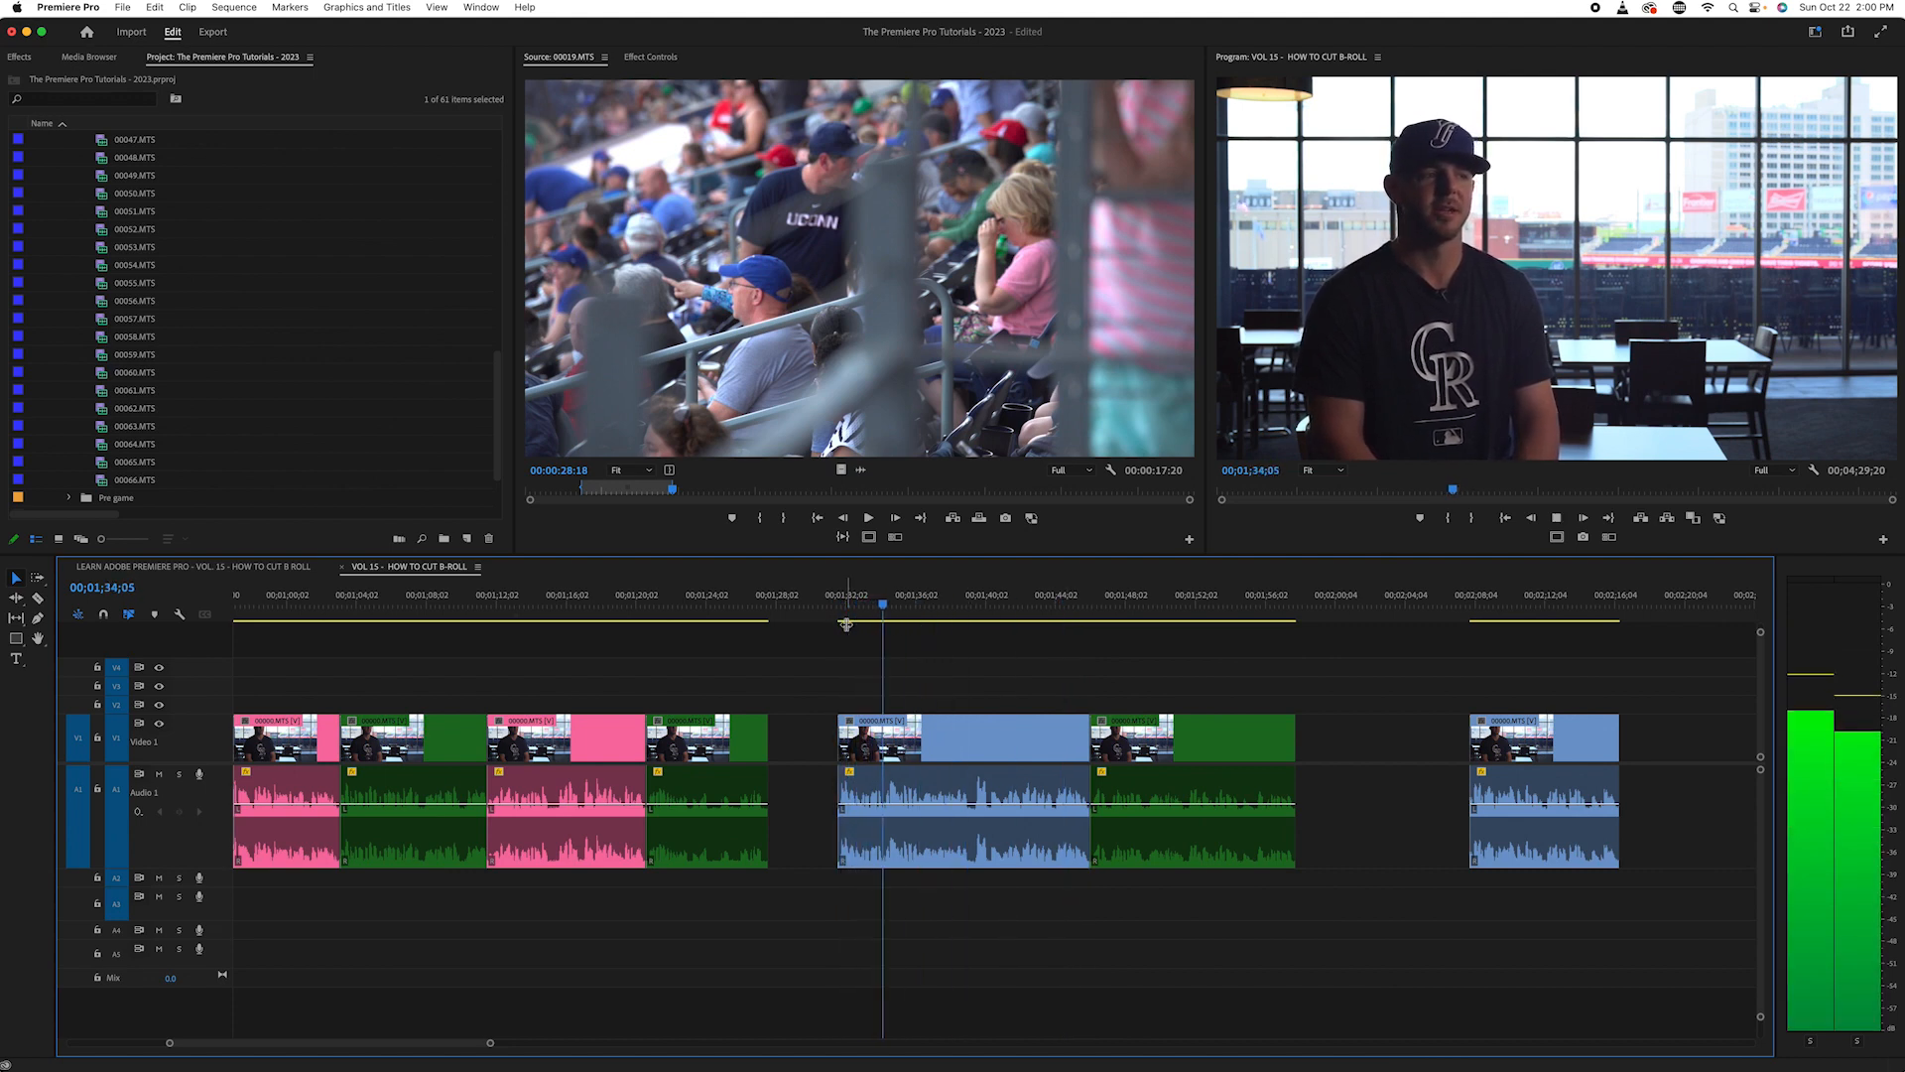
{"action": "key", "text": "space"}
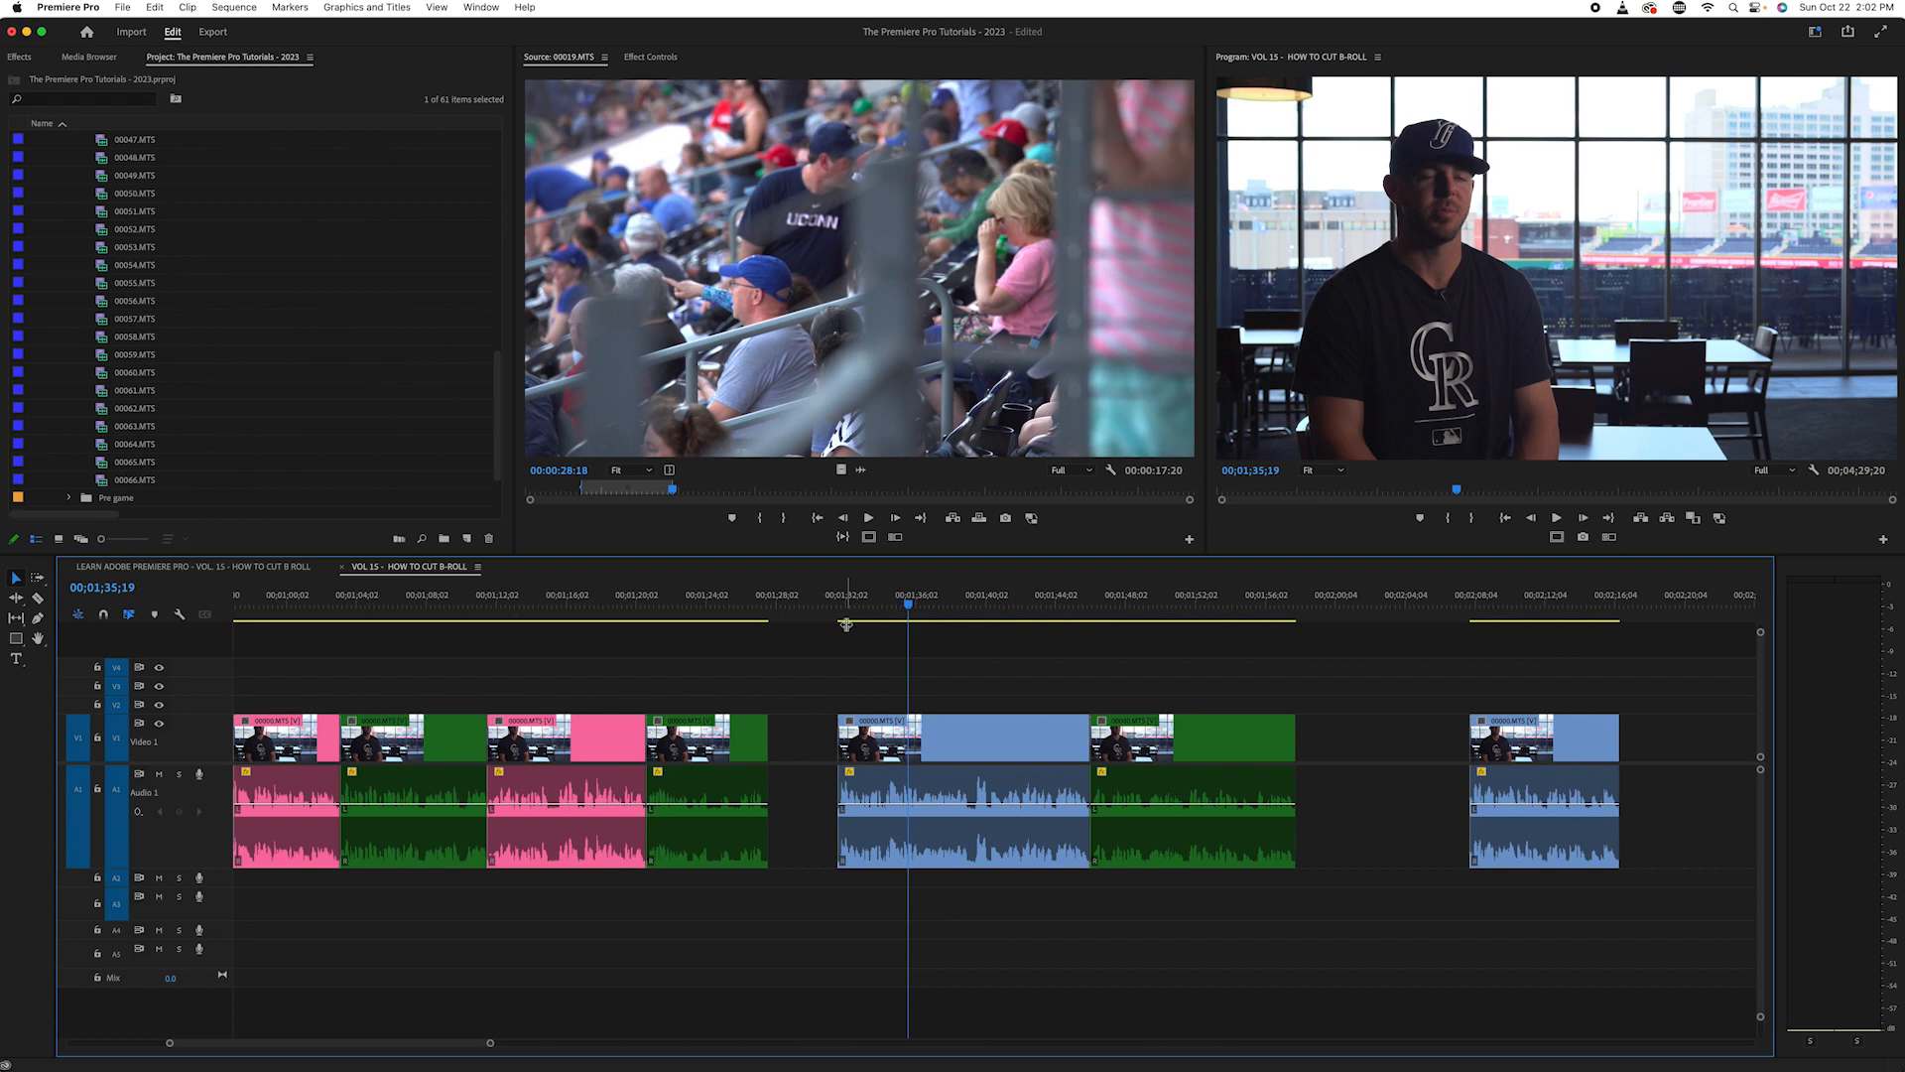
{"action": "left_click", "coordinate": [848, 624]}
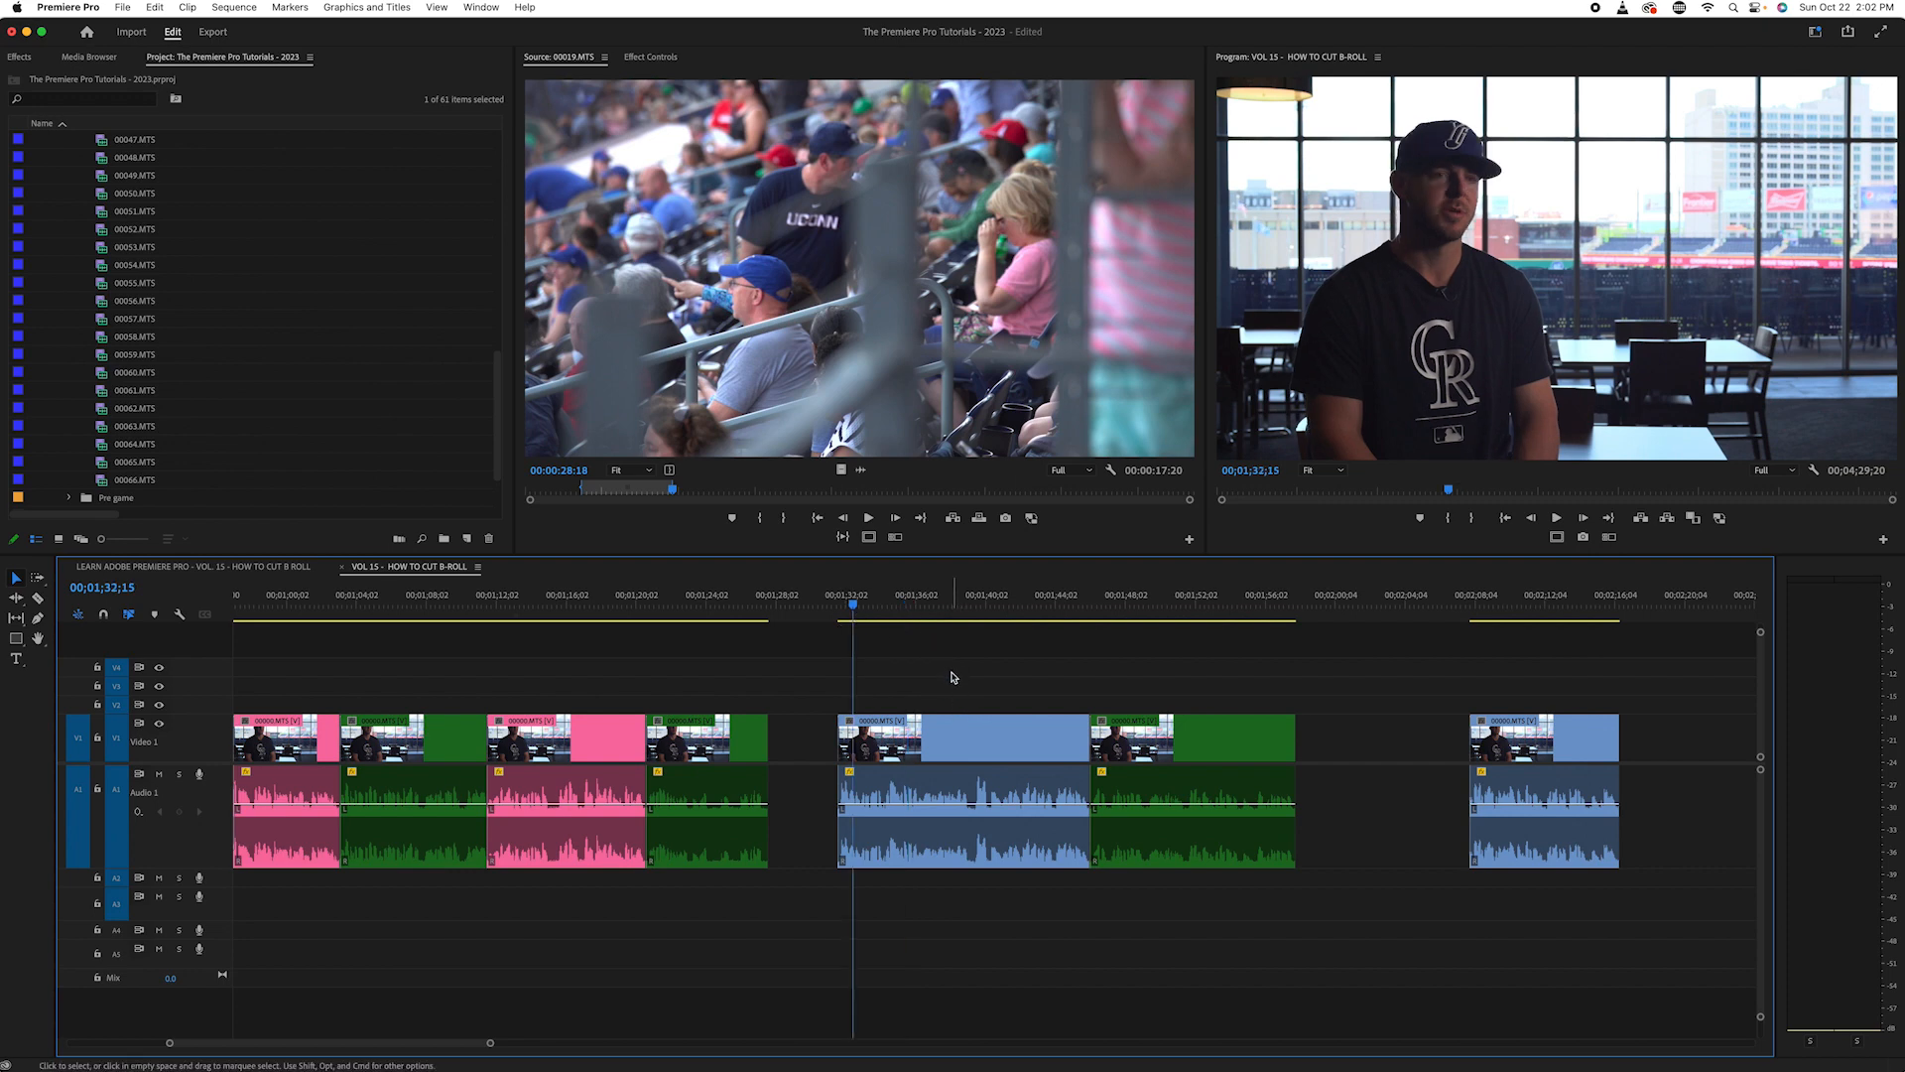
{"action": "left_click_drag", "start_coordinate": [956, 675], "coordinate": [935, 724]}
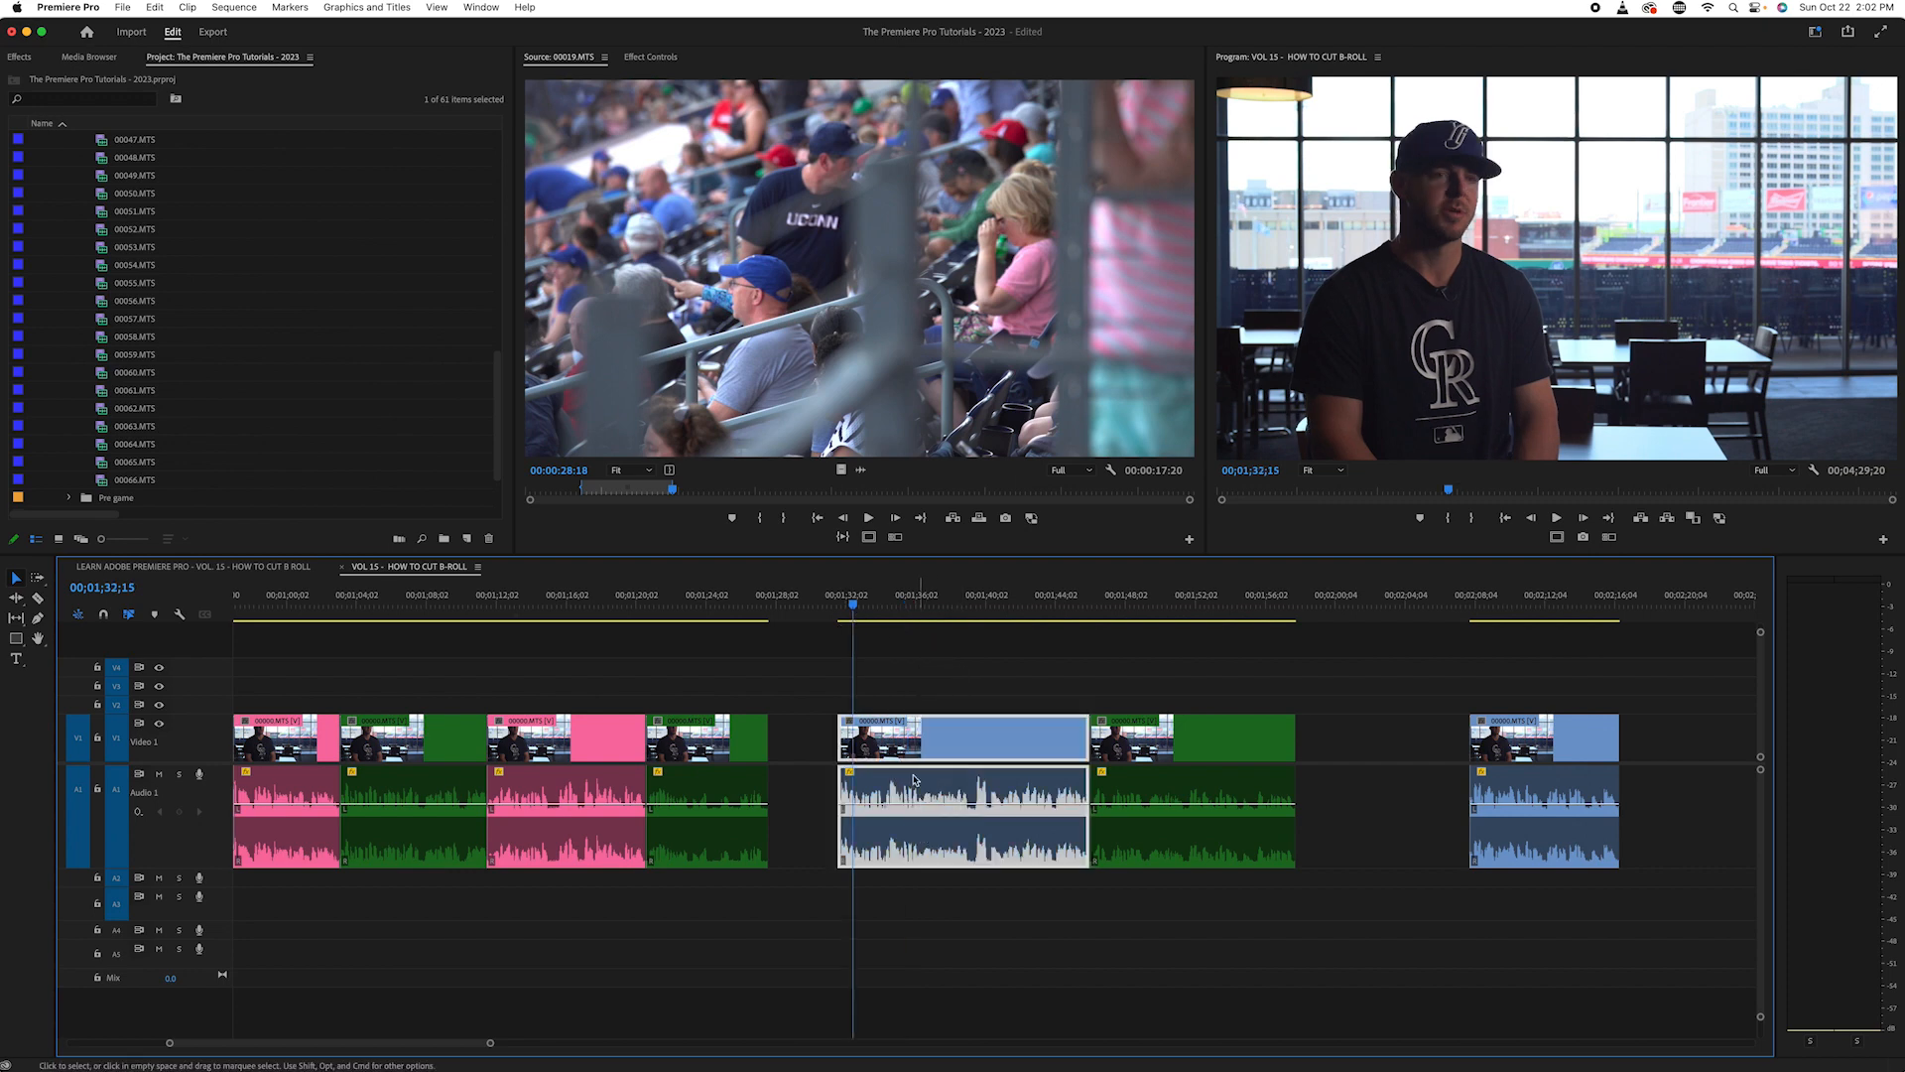
{"action": "right_click", "coordinate": [898, 741]}
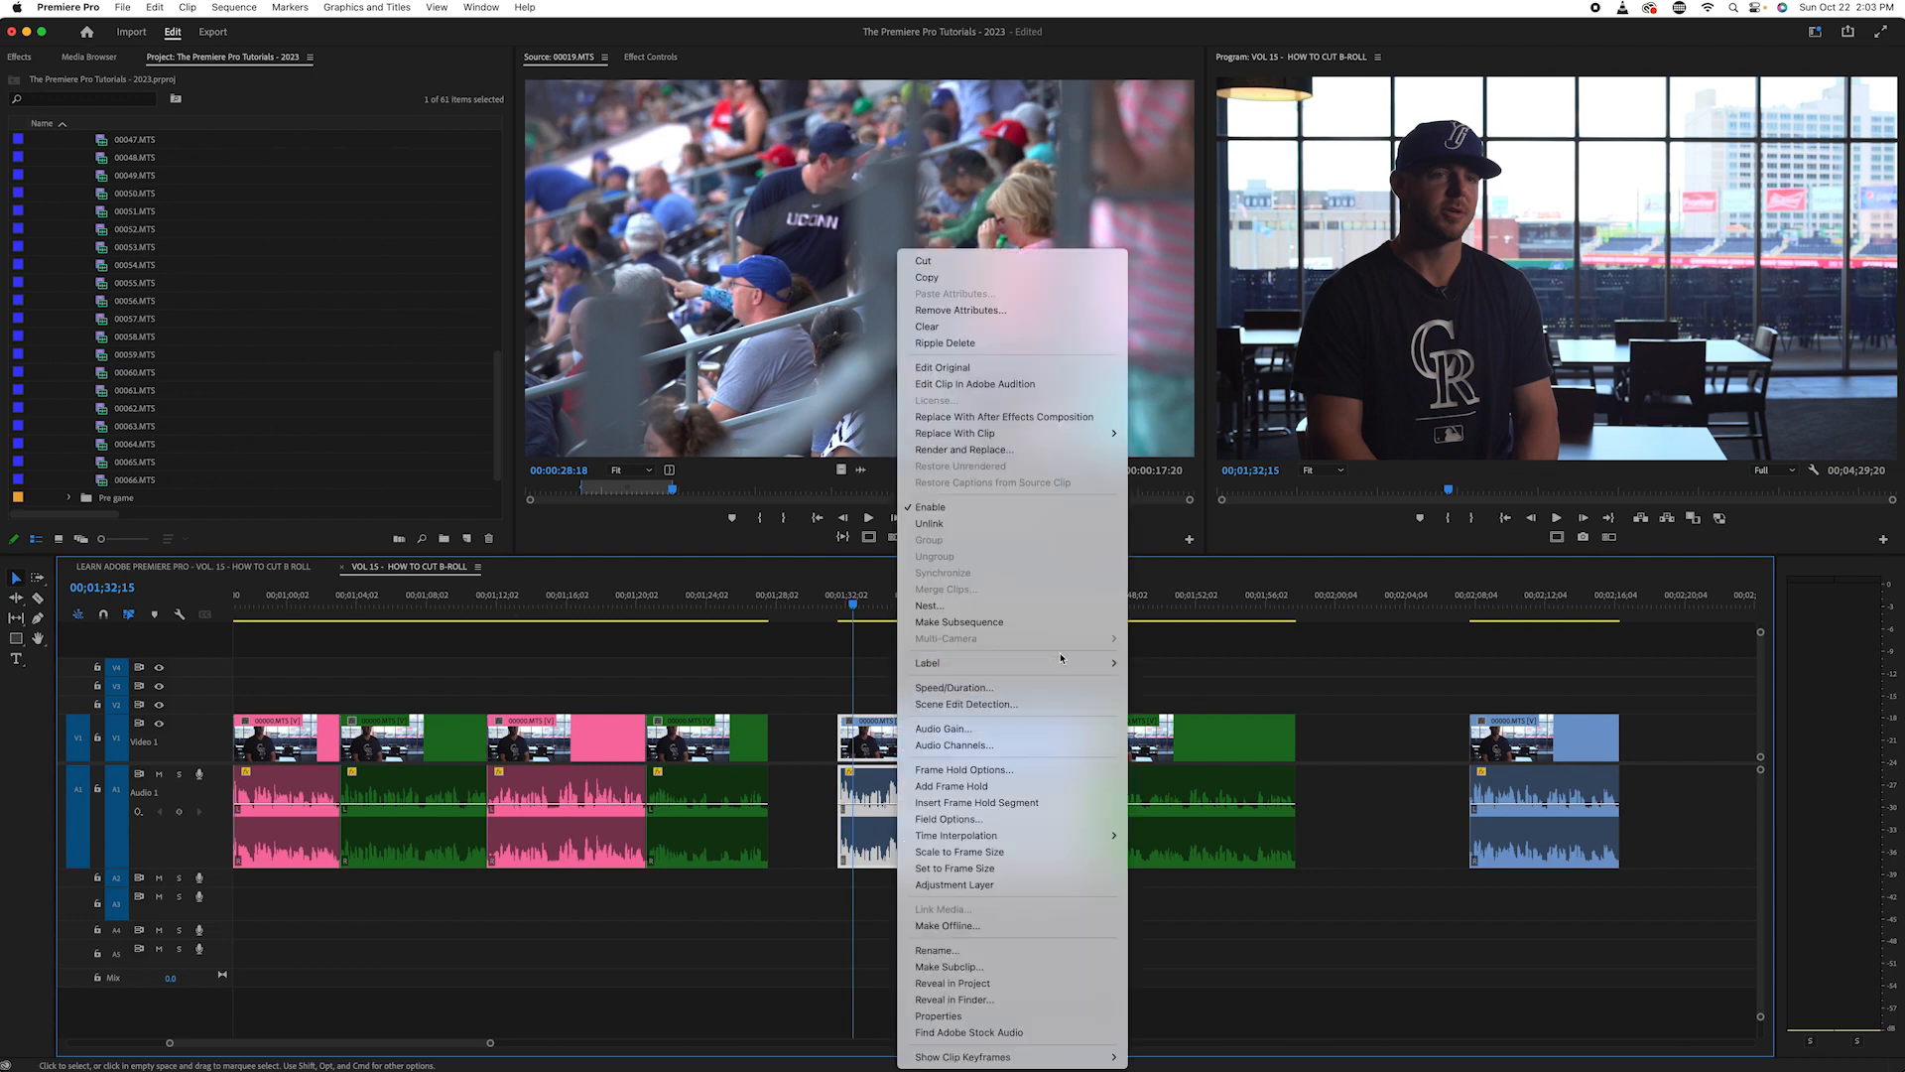
{"action": "mouse_move", "coordinate": [1101, 663]}
{"action": "left_click", "coordinate": [850, 778]}
{"action": "right_click", "coordinate": [977, 730]}
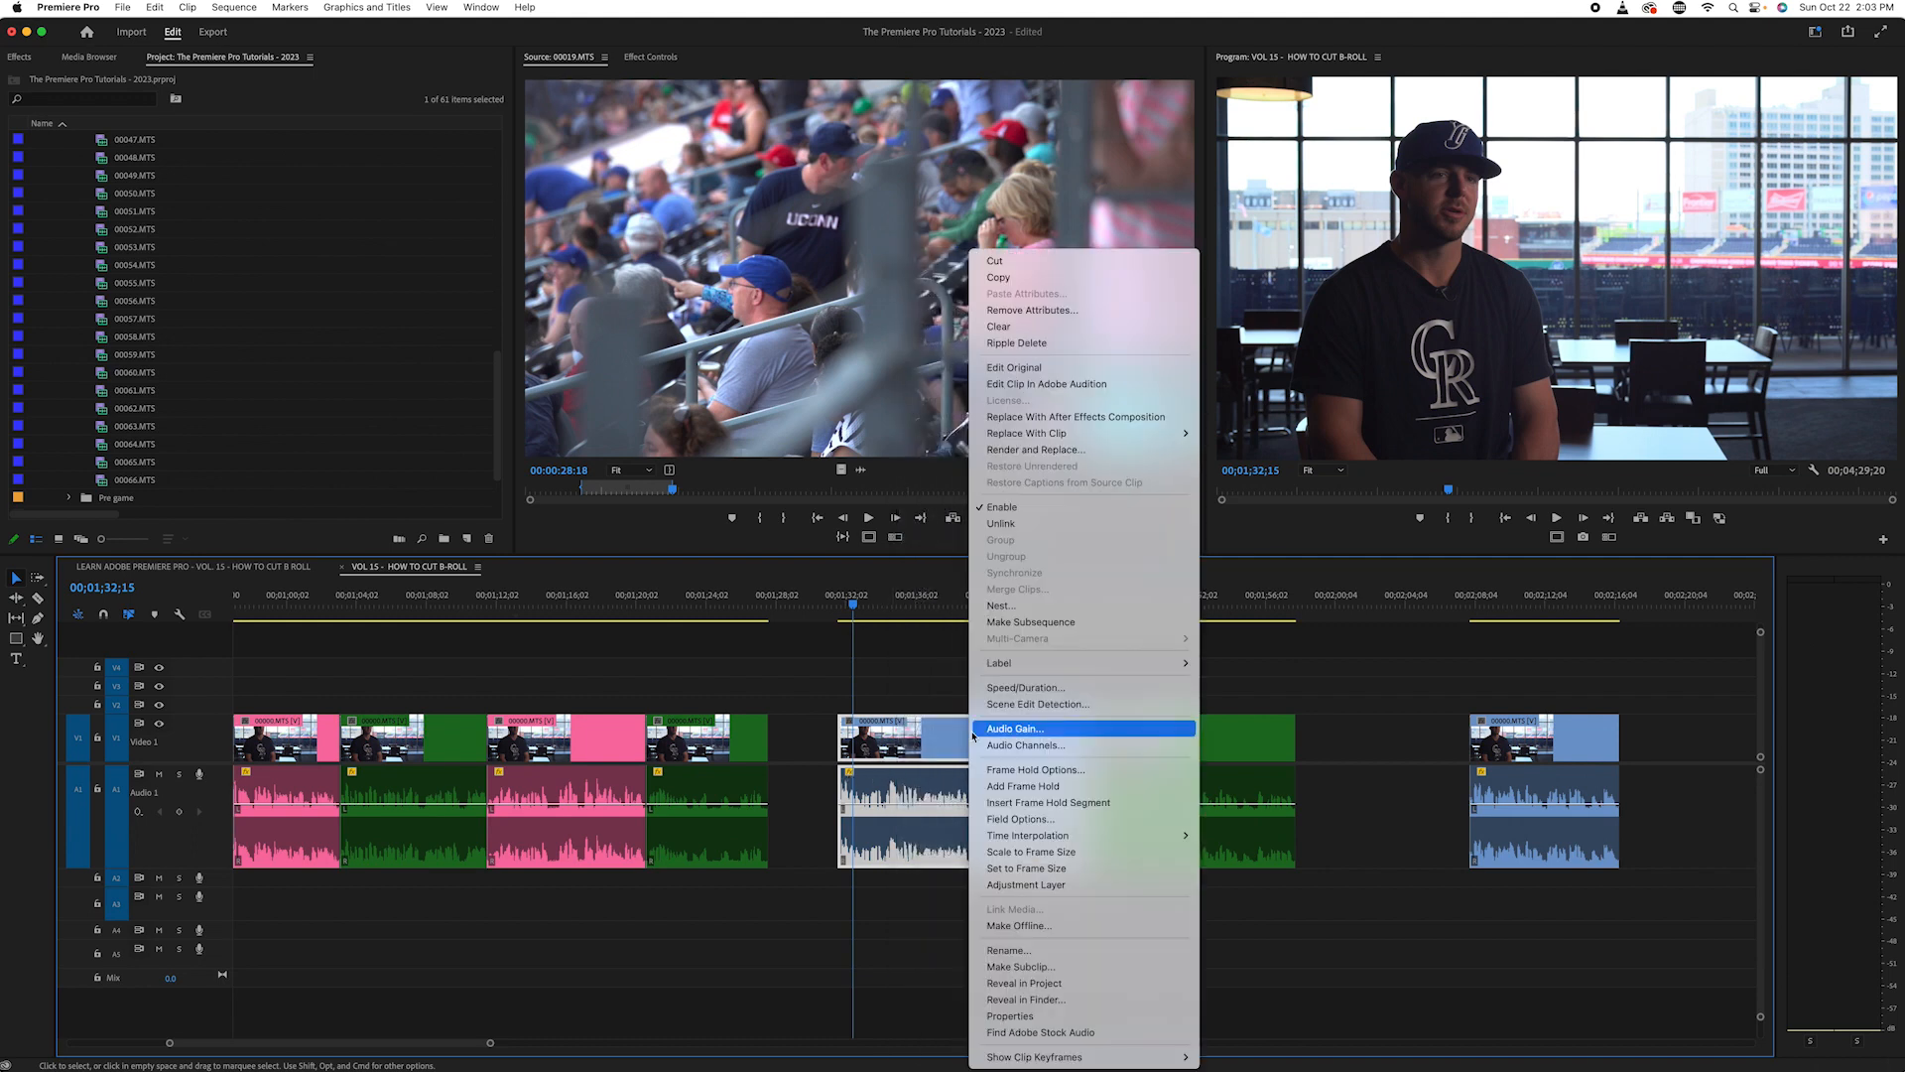
{"action": "mouse_move", "coordinate": [1097, 663]}
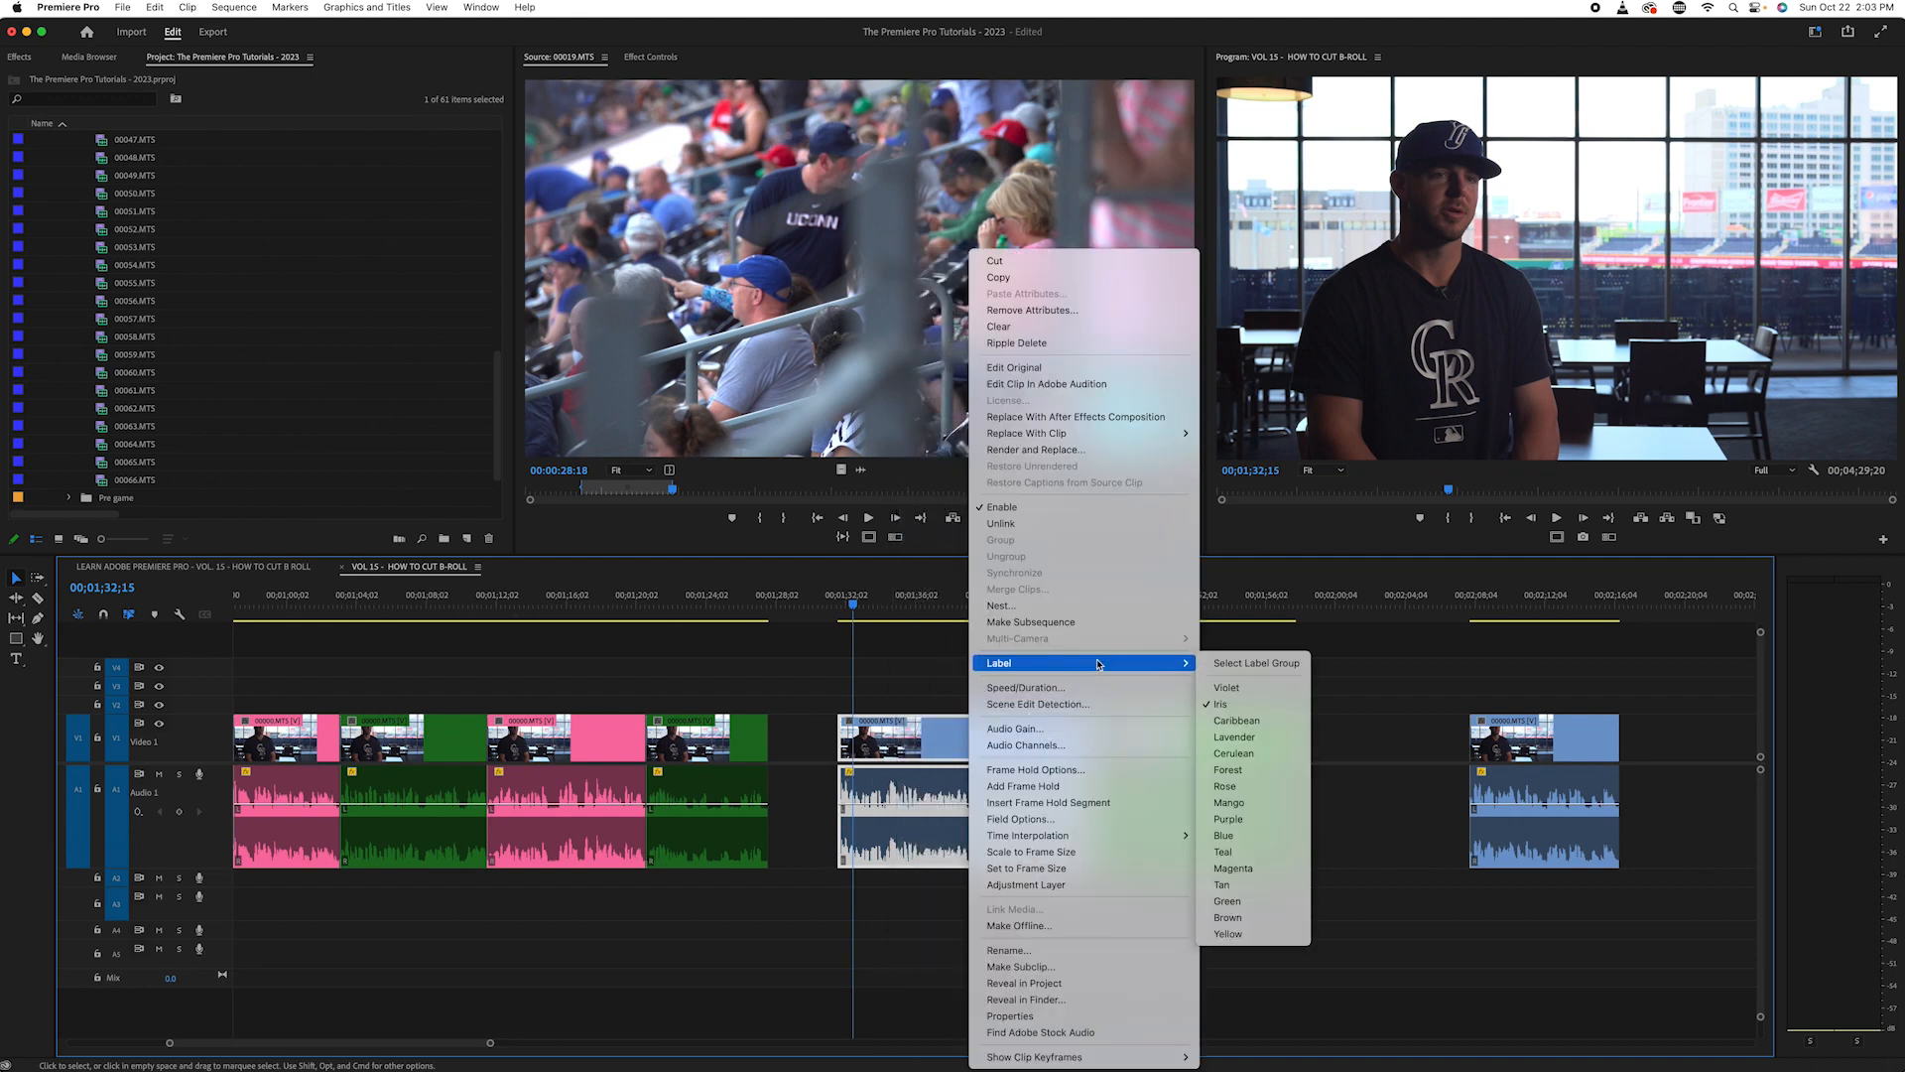
{"action": "left_click", "coordinate": [1227, 786]}
- Review the Green and Rose interview sections across the whole sequence and deselect the newest Rose piece
{"action": "left_click", "coordinate": [998, 610]}
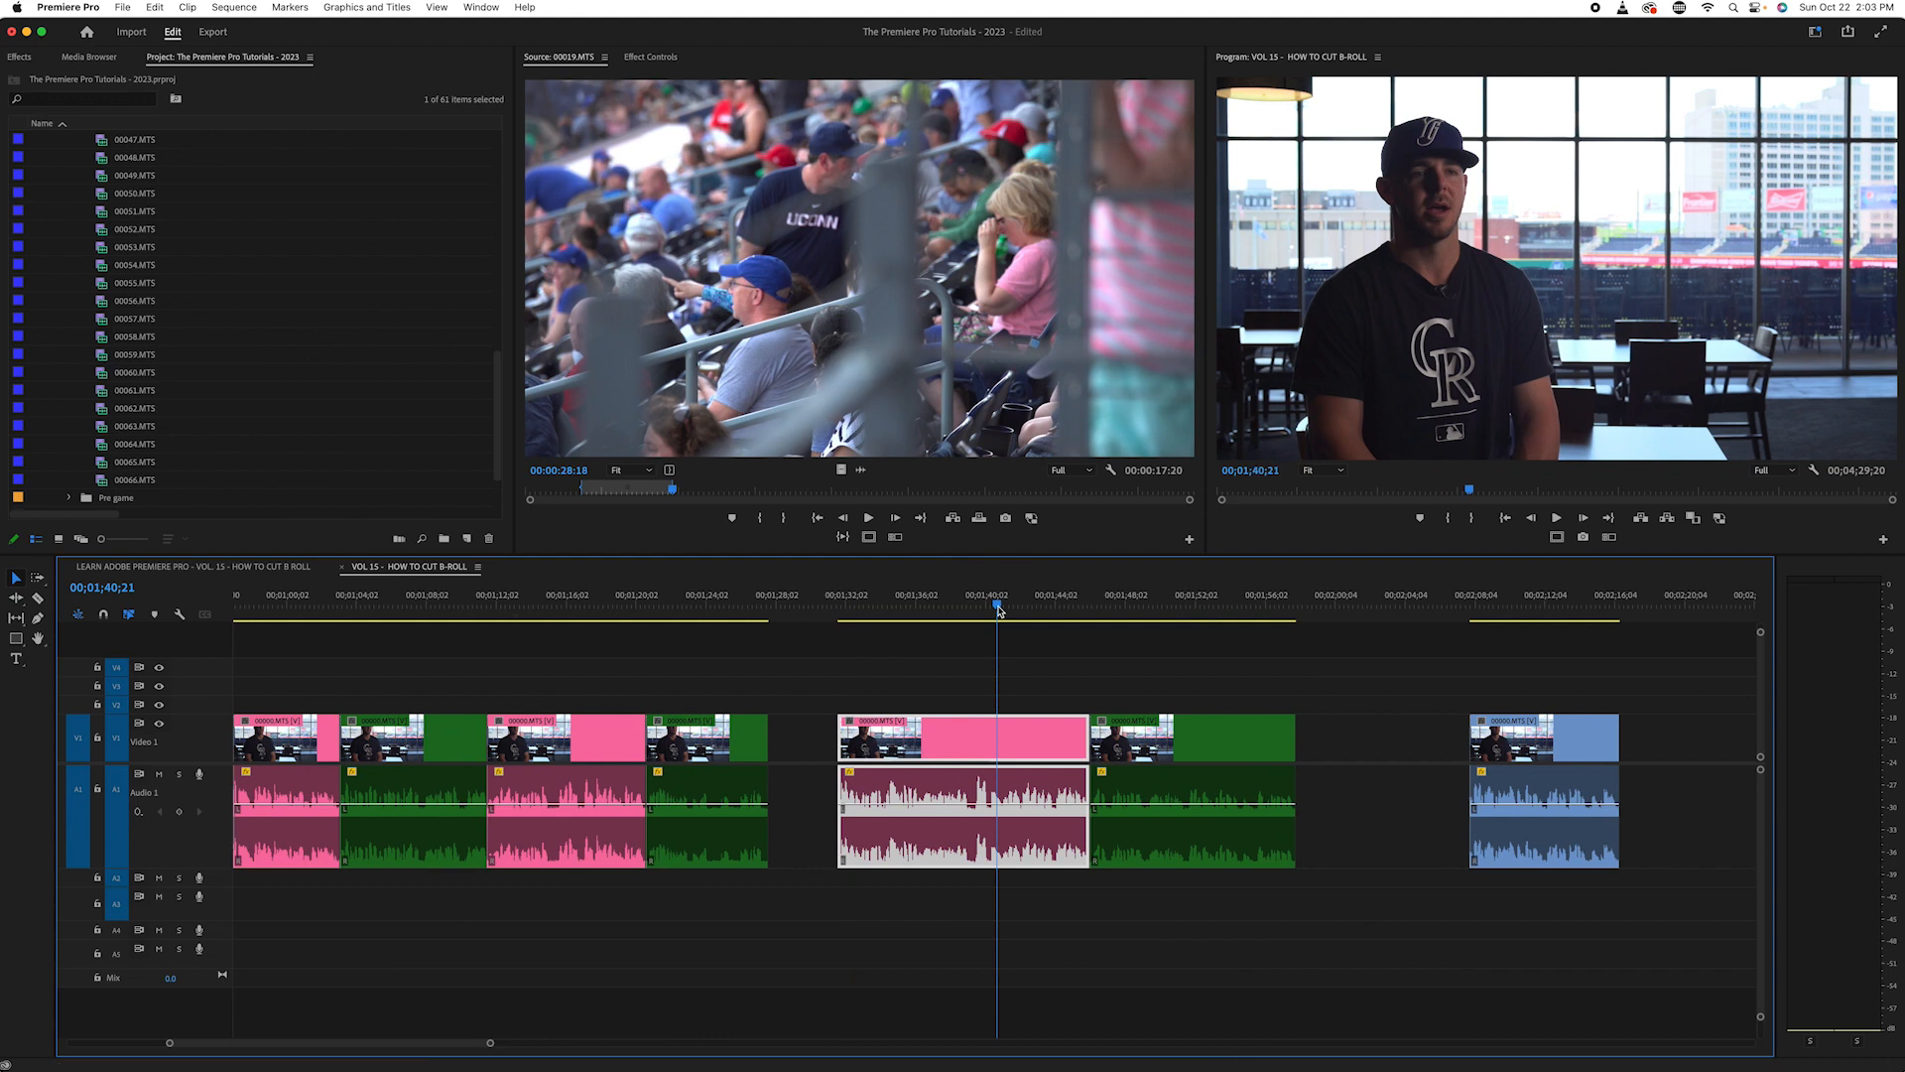
{"action": "key", "text": "equal"}
{"action": "key", "text": "equal"}
{"action": "key", "text": "minus"}
{"action": "key", "text": "minus"}
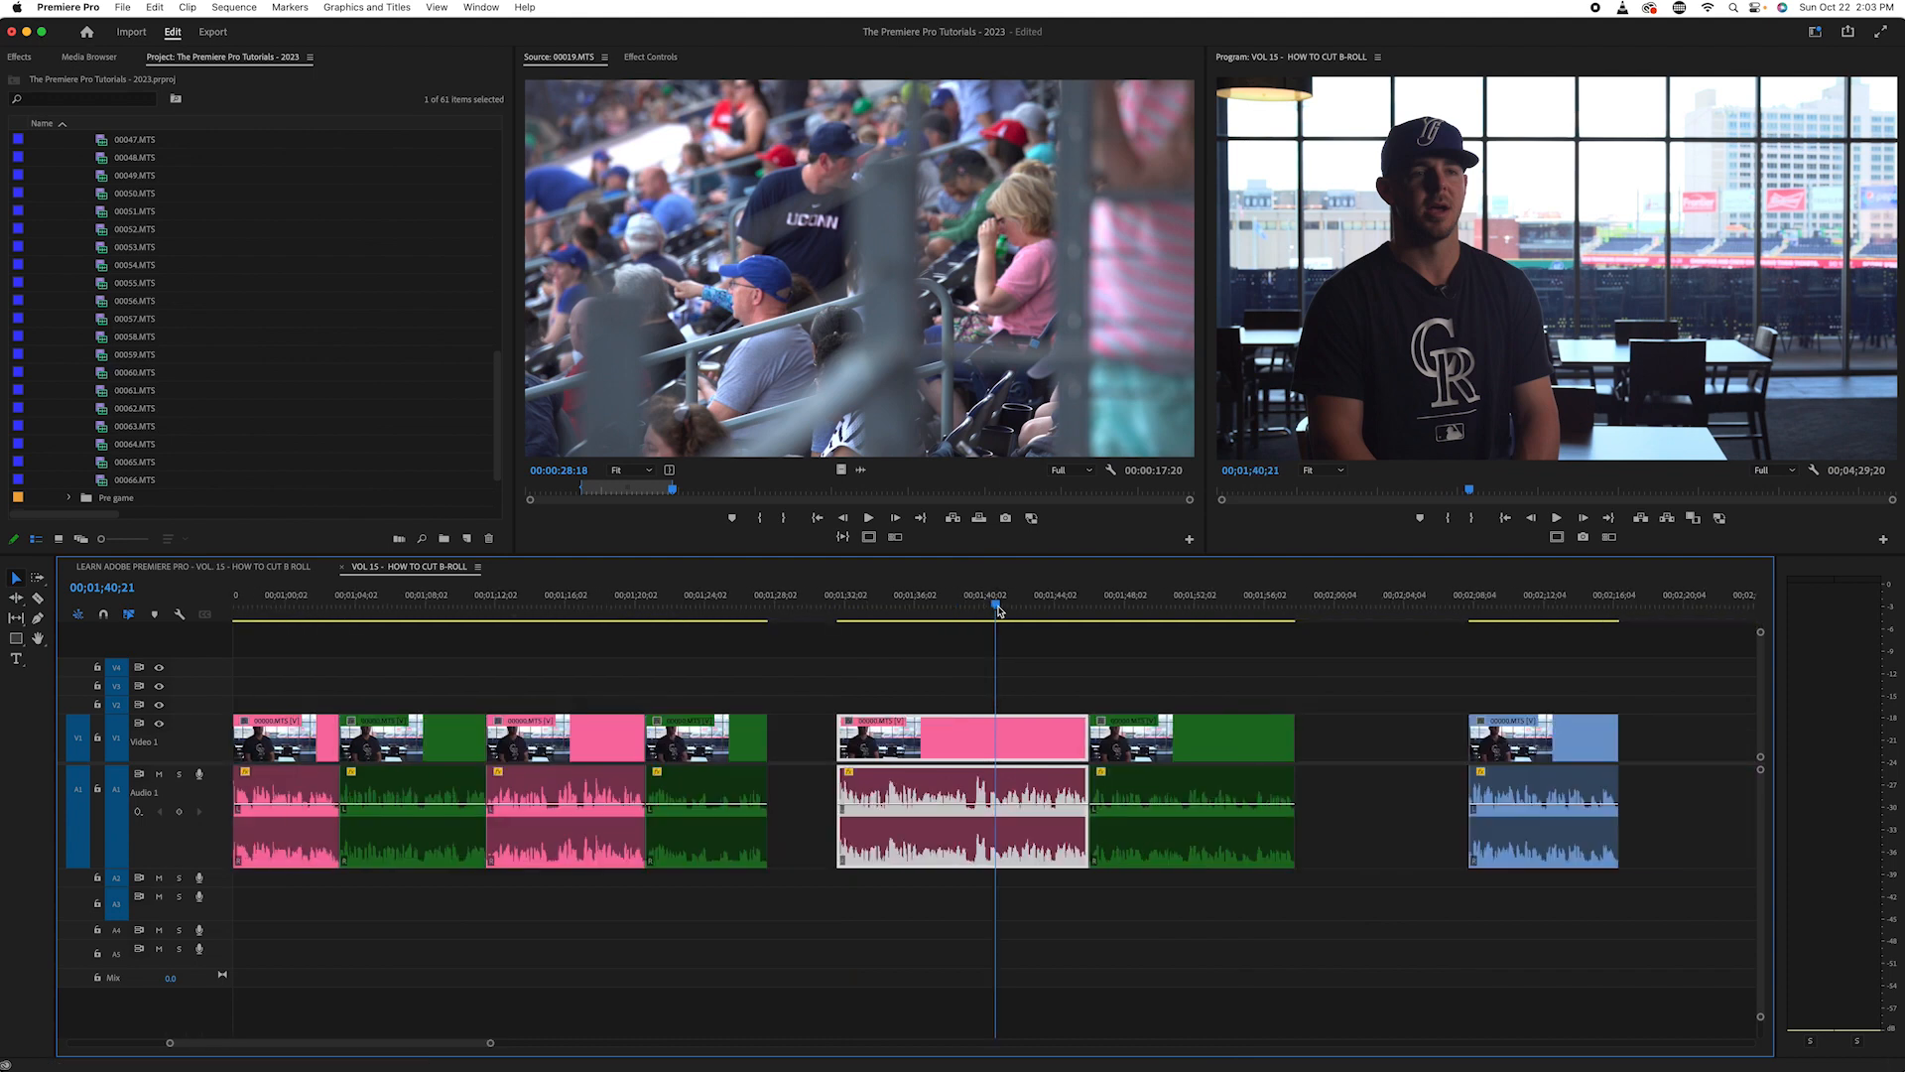
{"action": "key", "text": "minus"}
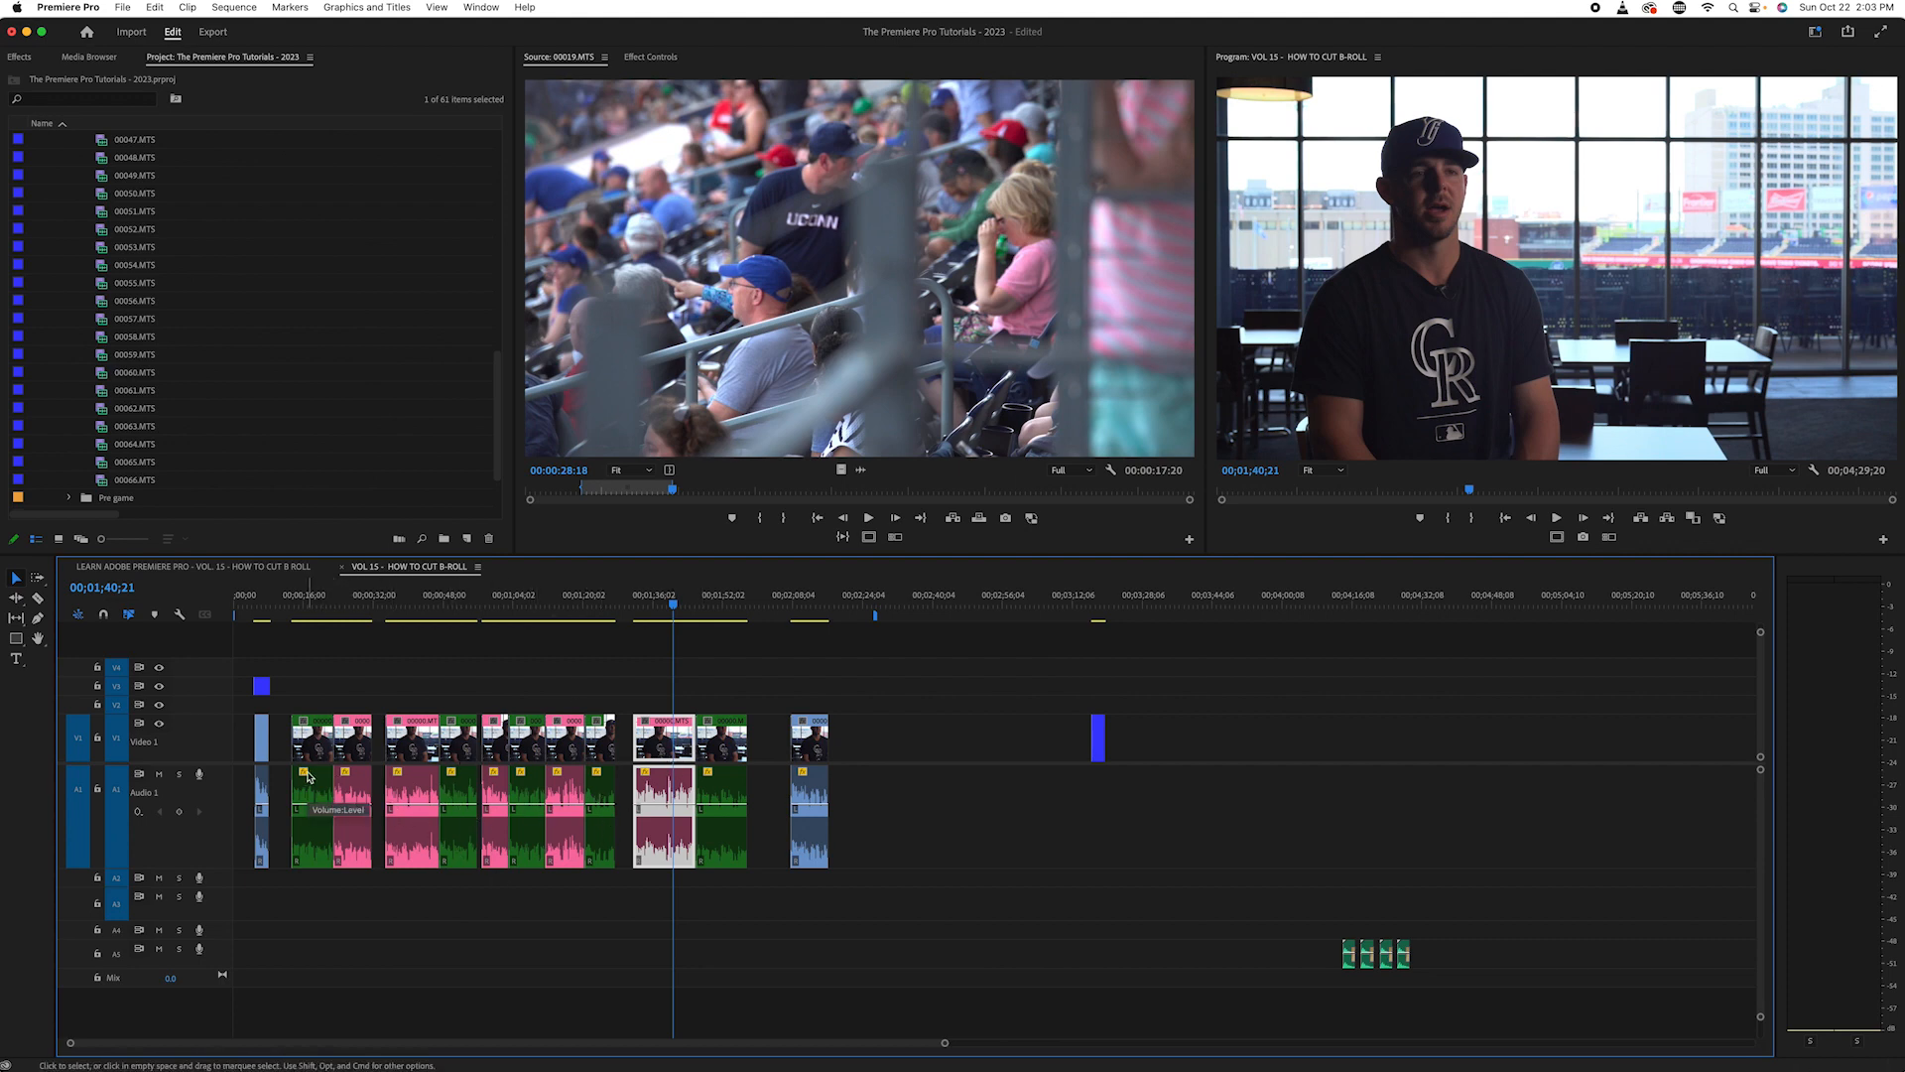
{"action": "left_click_drag", "start_coordinate": [650, 603], "coordinate": [639, 716]}
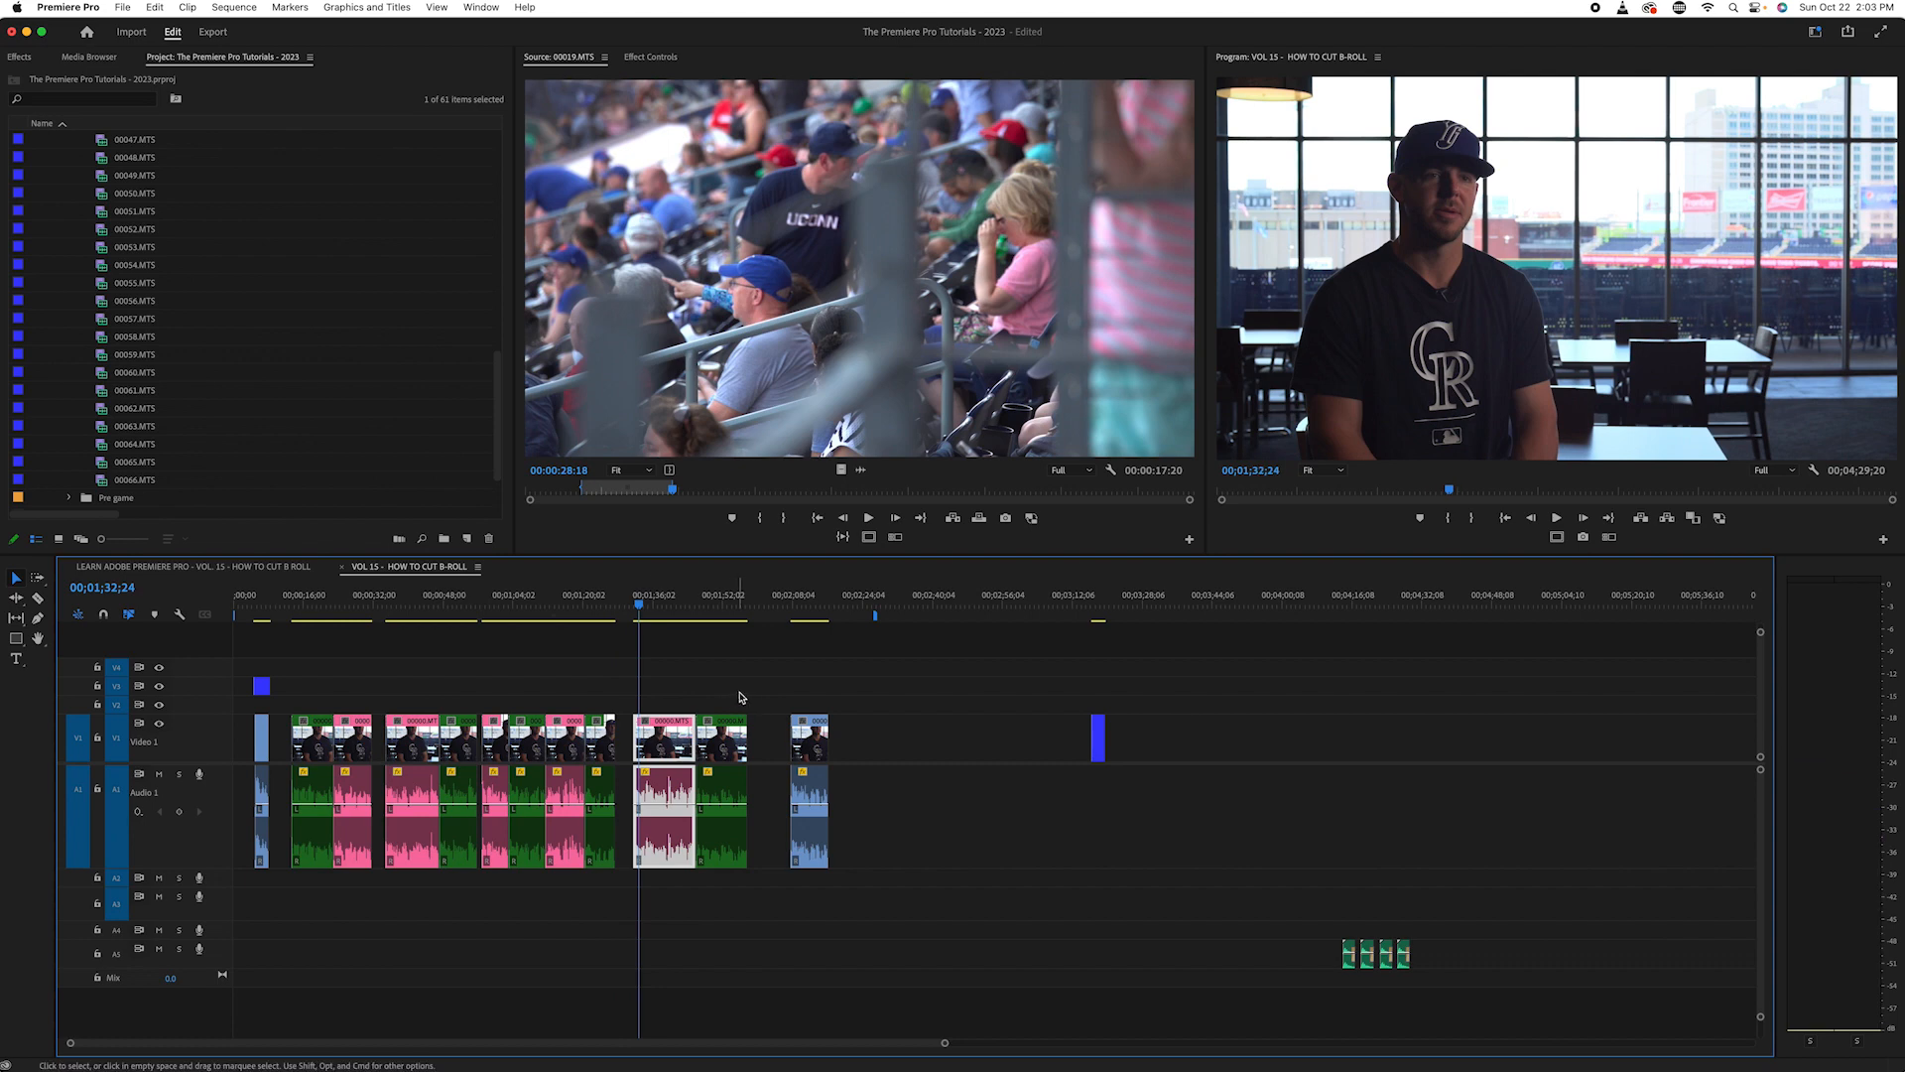
{"action": "left_click", "coordinate": [770, 686]}
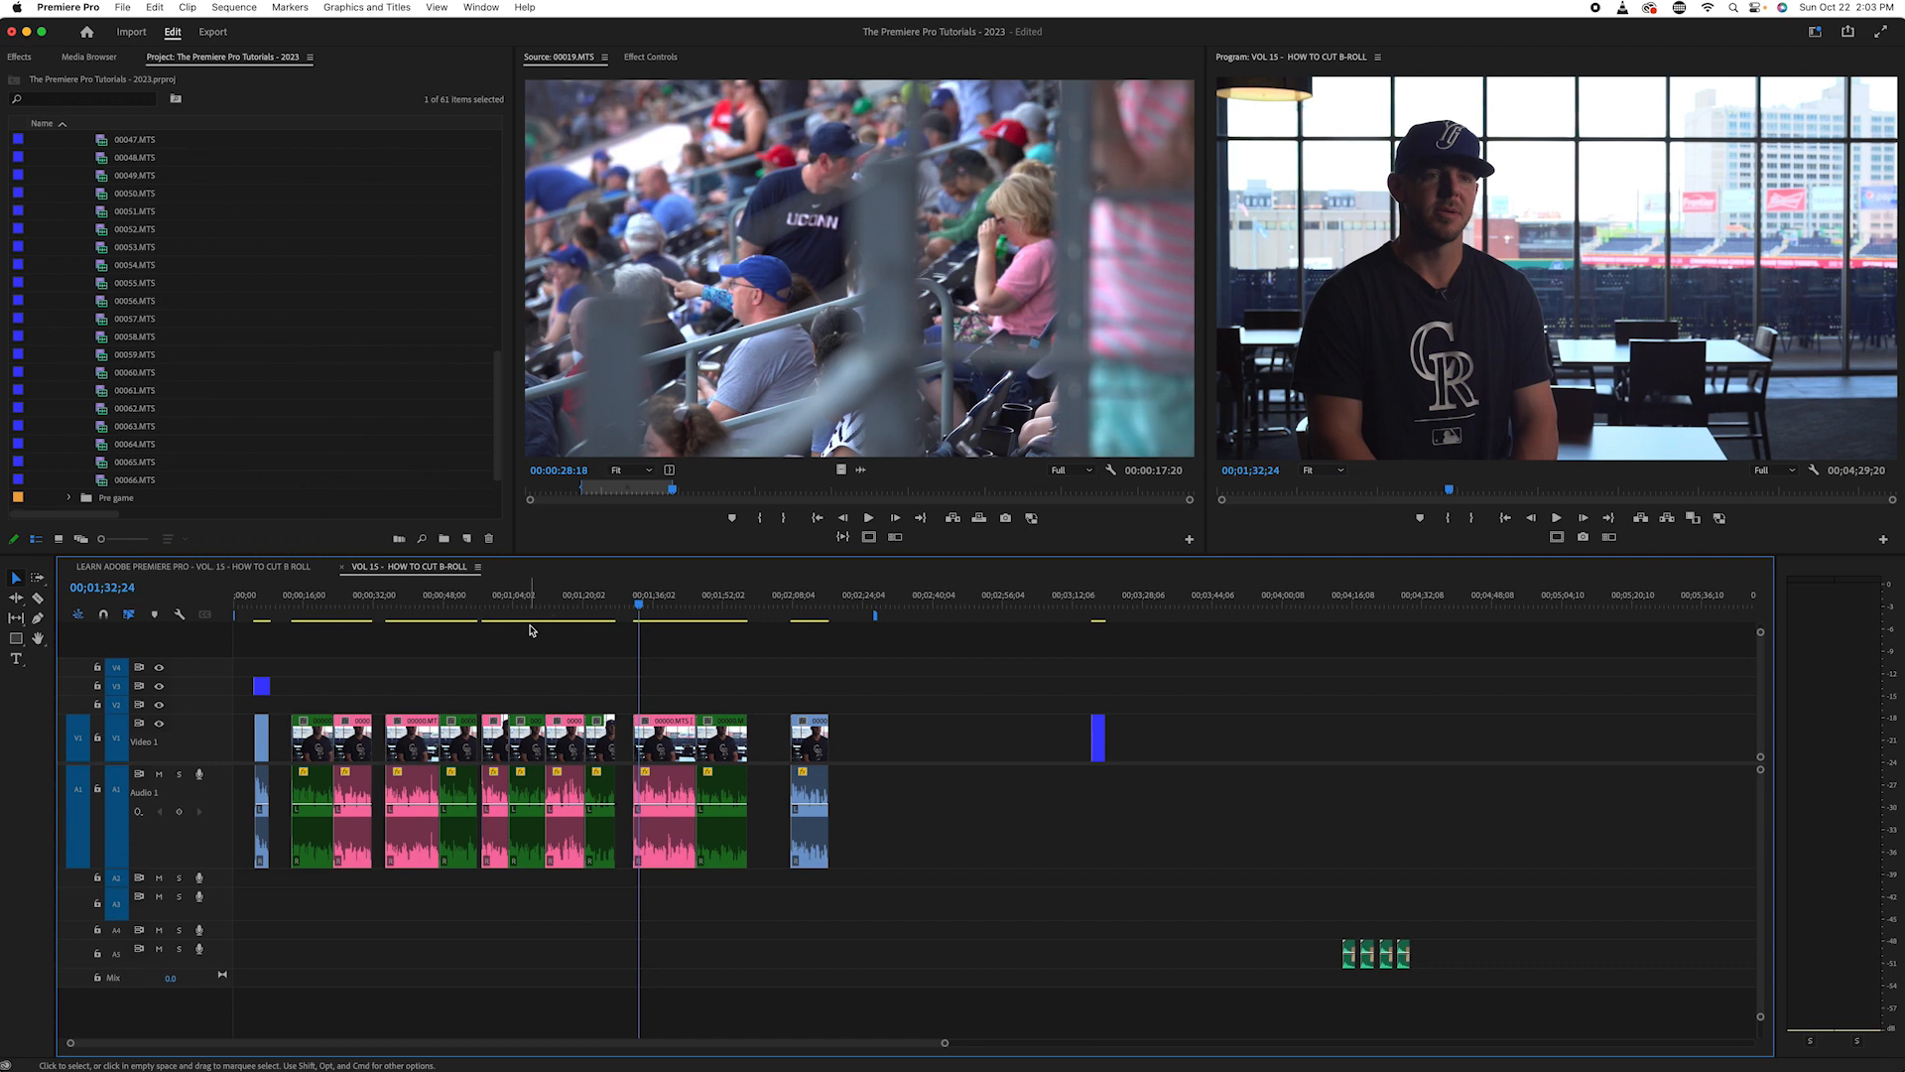
- Listen to the last unlabelled interview clip from just before its start and return the playhead to 00;02;14;05
{"action": "left_click", "coordinate": [783, 622]}
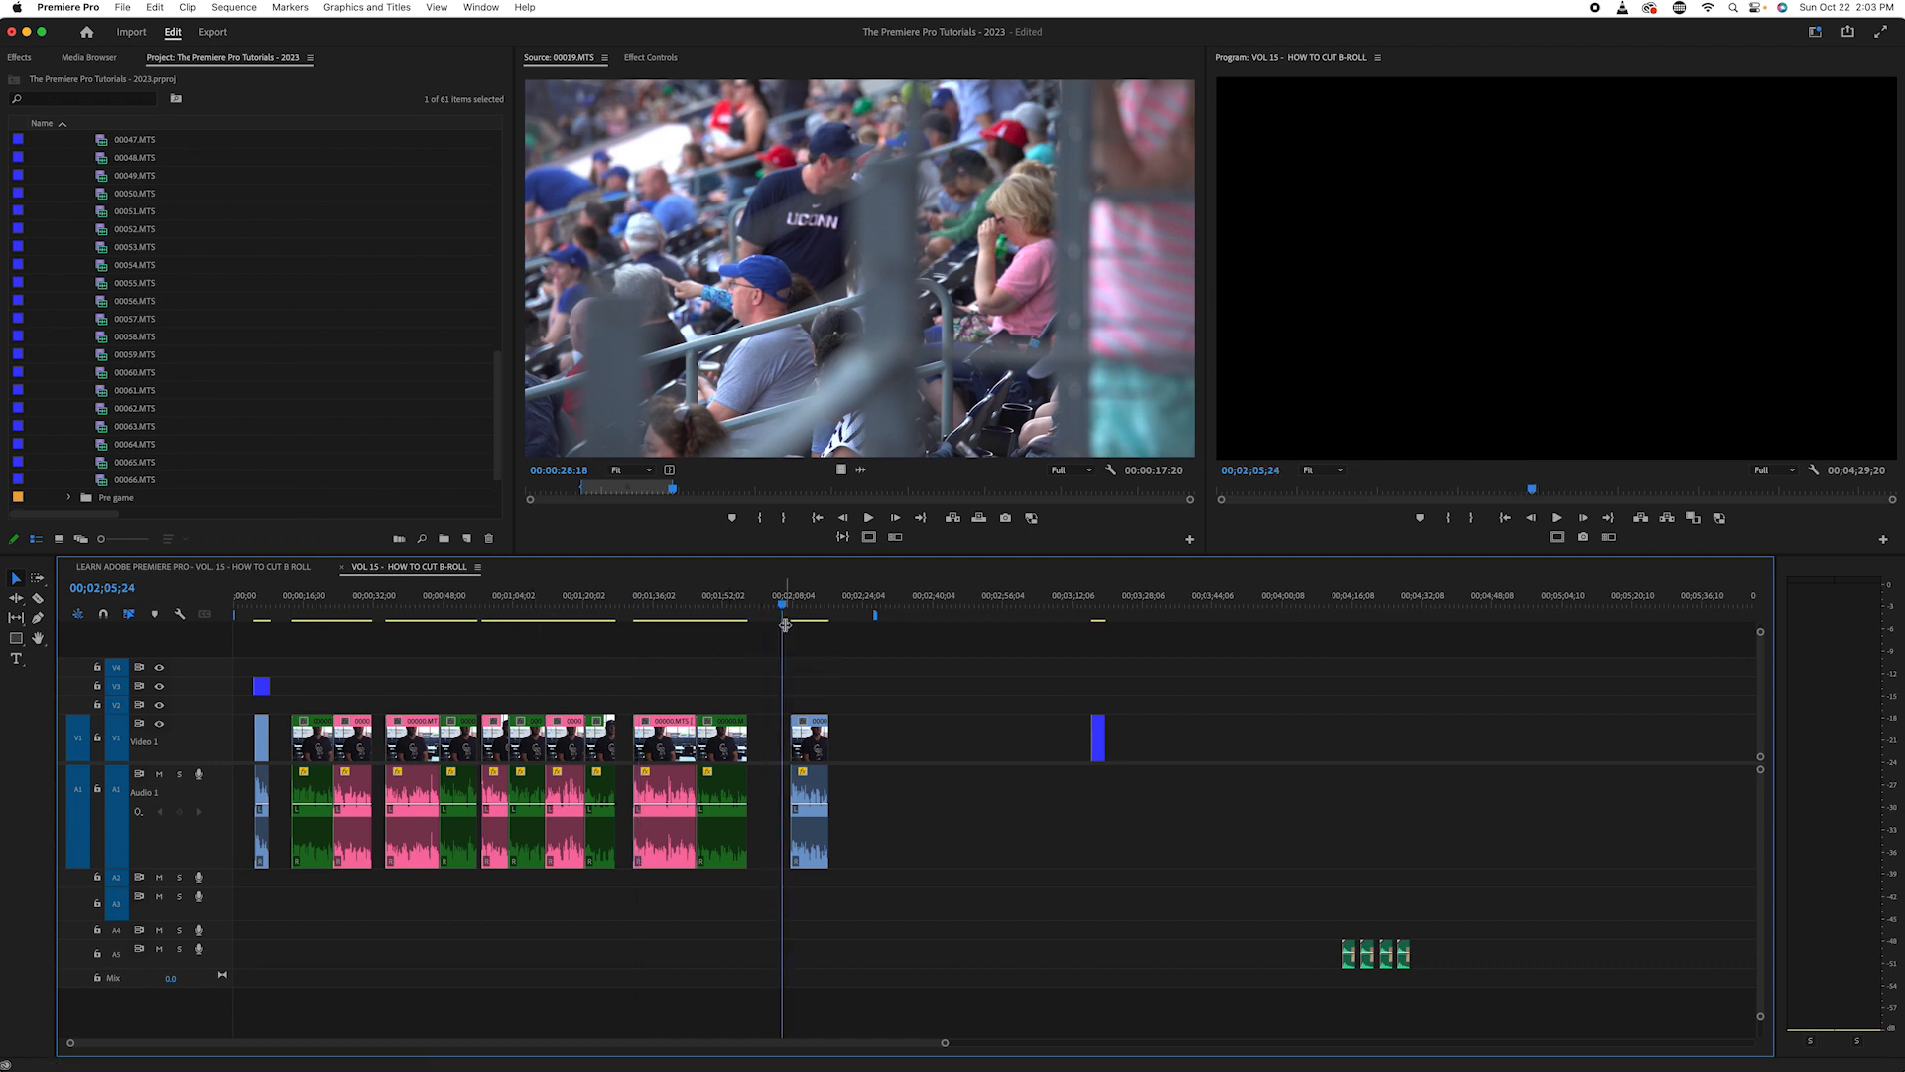
{"action": "key", "text": "space"}
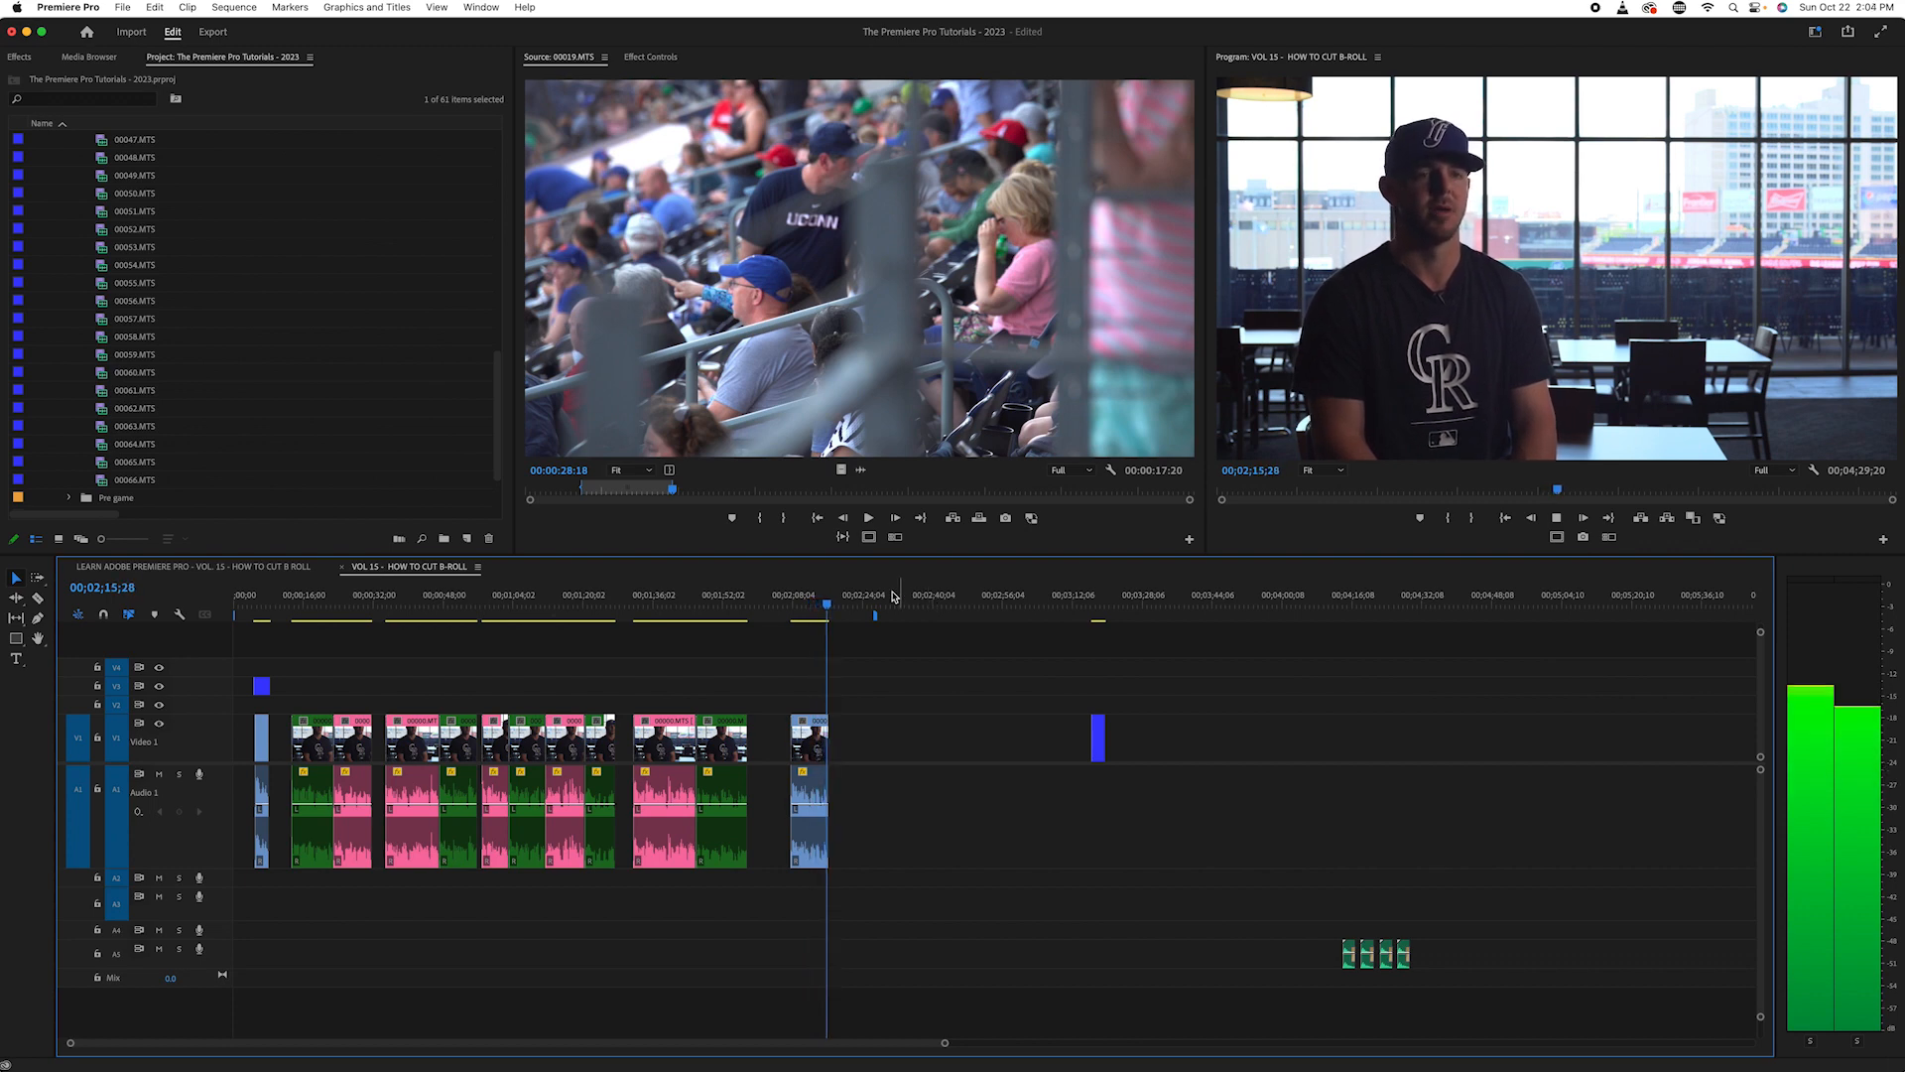
{"action": "left_click", "coordinate": [818, 600]}
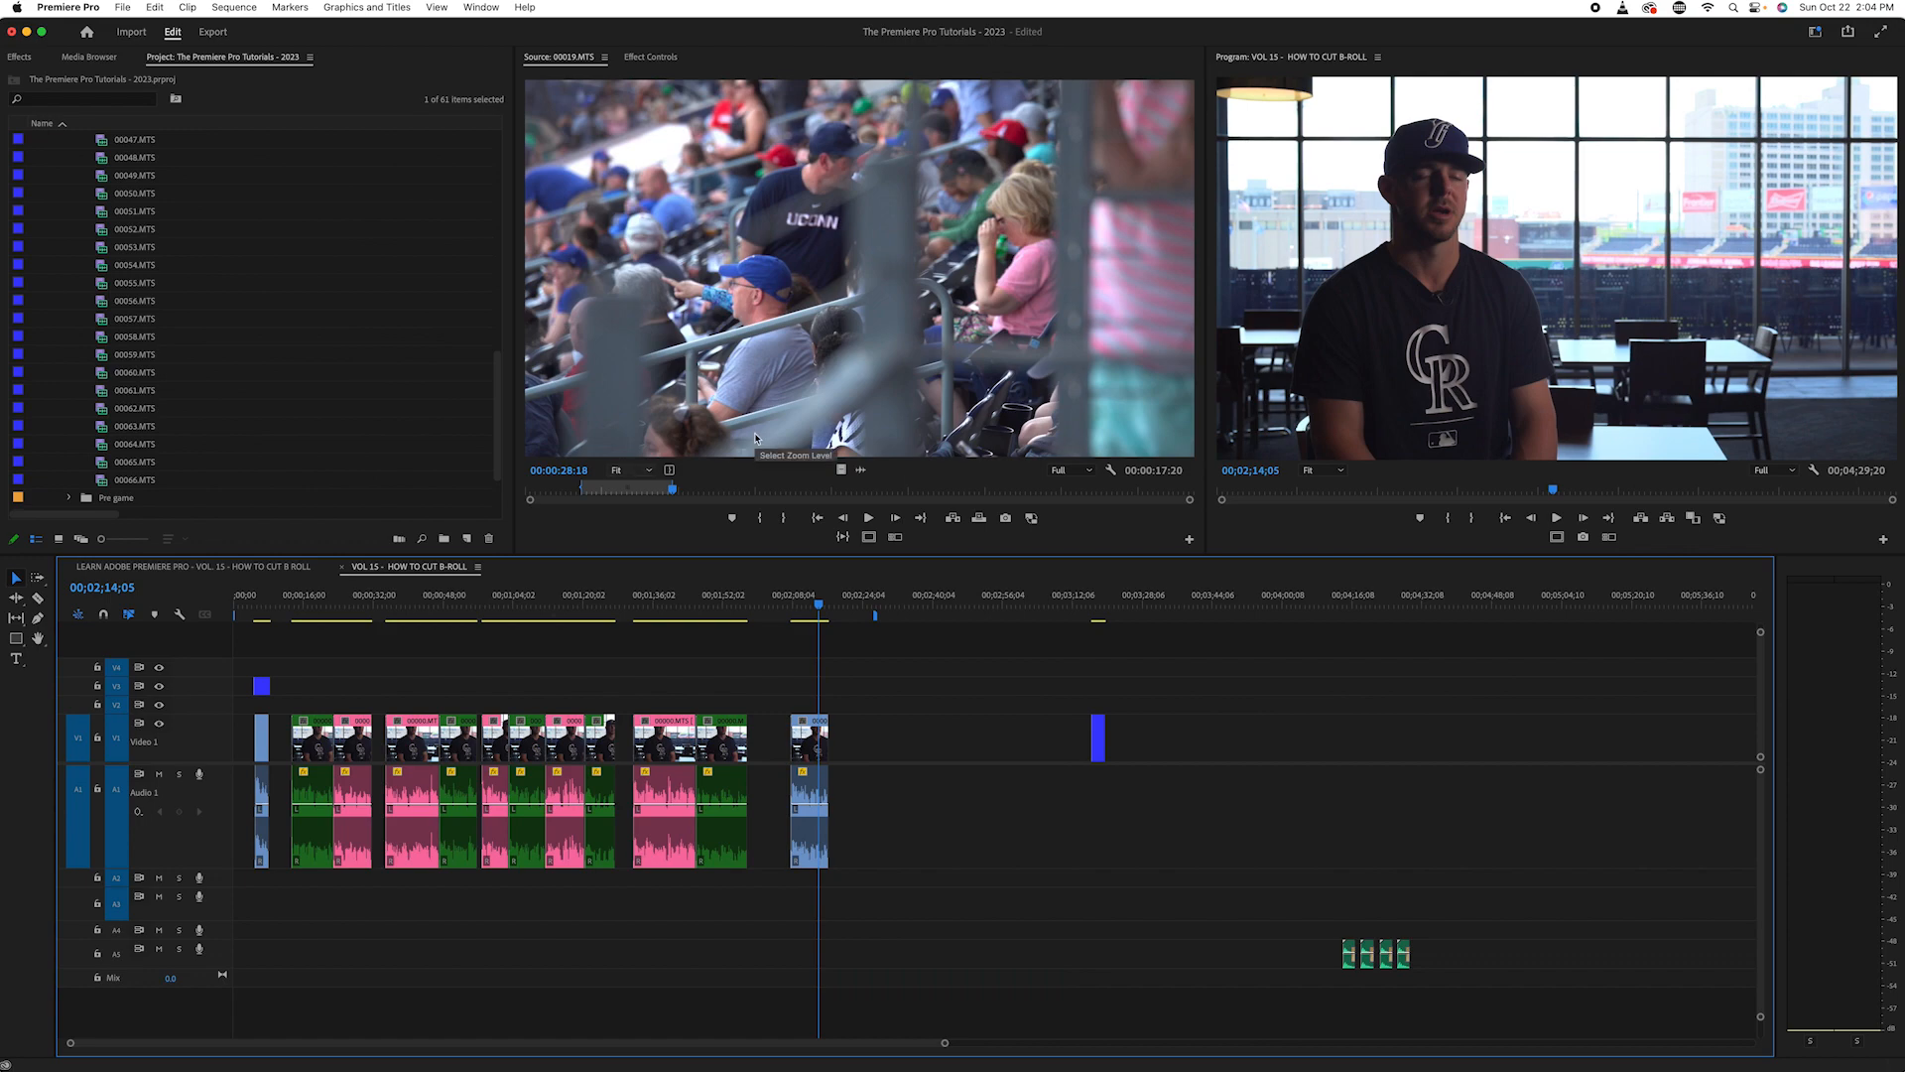
- Mark a new In point at 00:00:44:15 in source clip 00019.MTS and skim the footage after it
{"action": "left_click_drag", "start_coordinate": [692, 489], "coordinate": [750, 513]}
{"action": "key", "text": "space"}
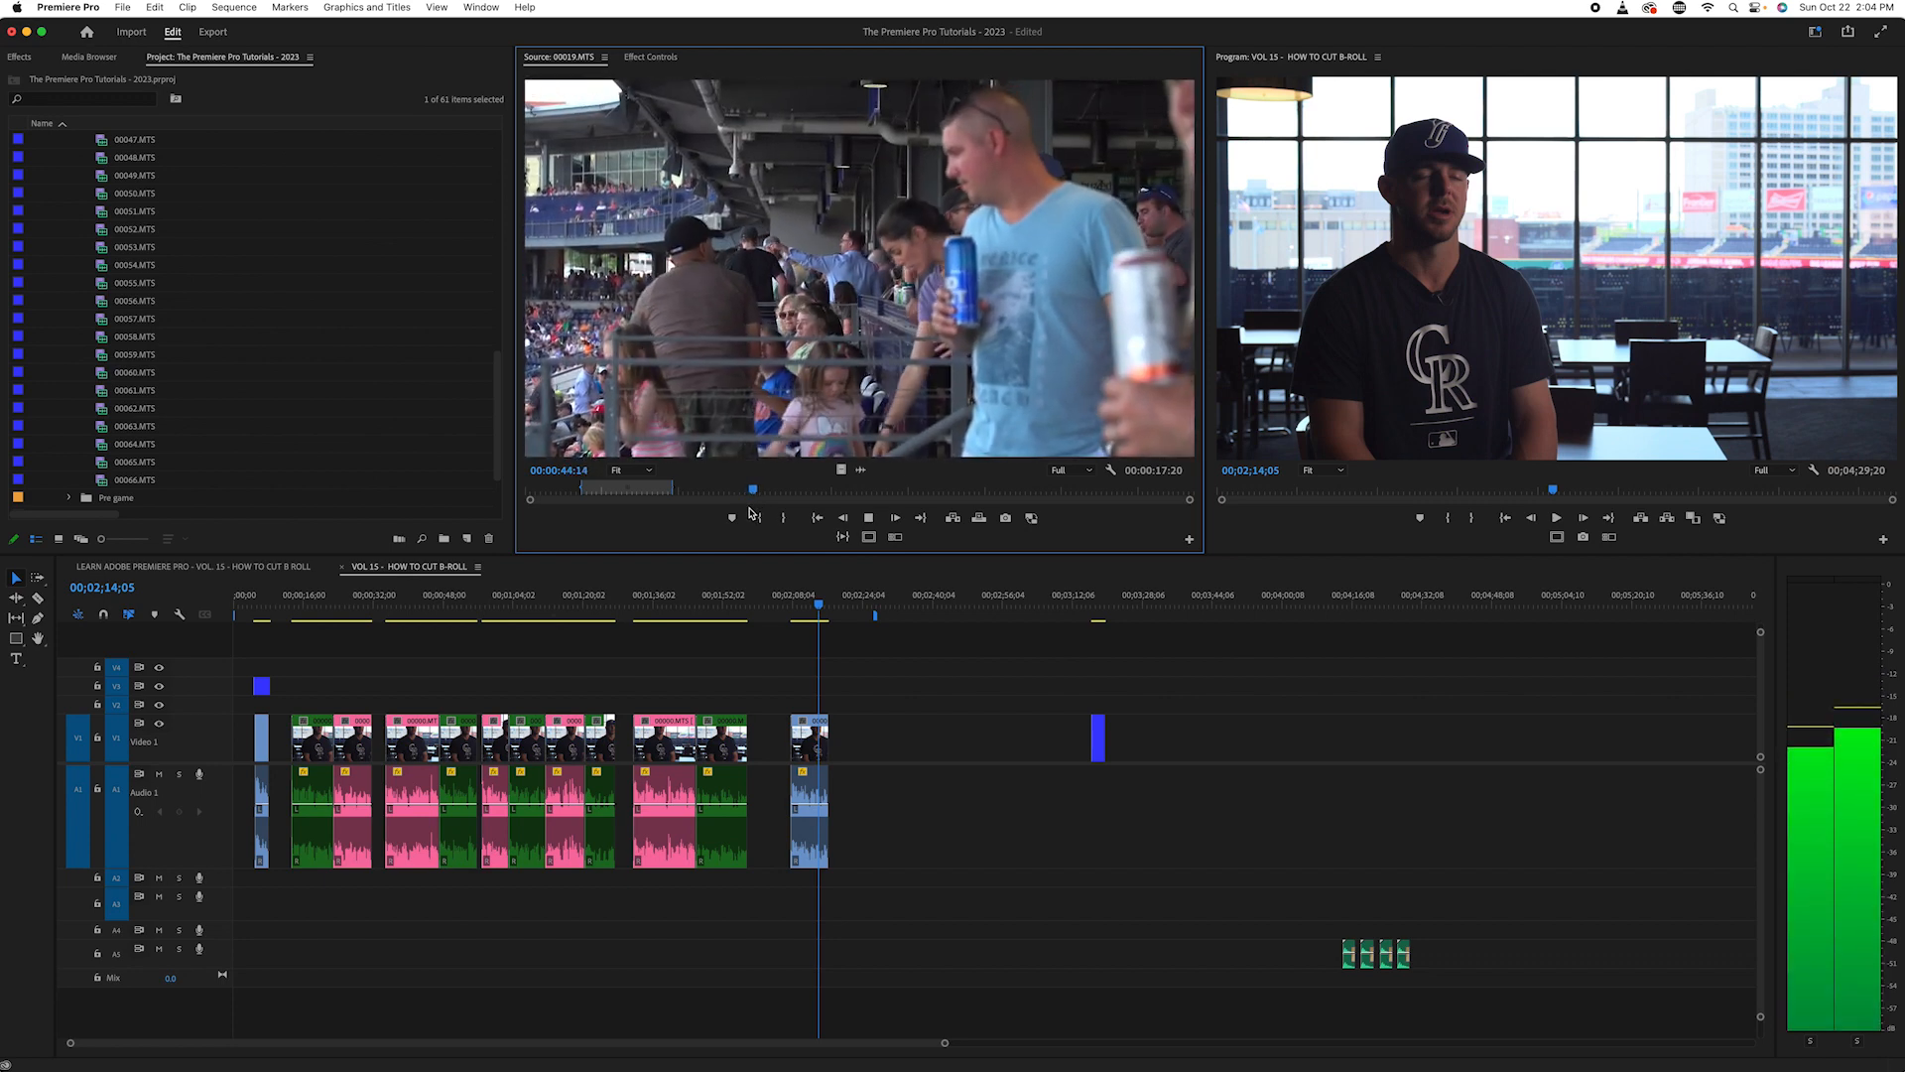
{"action": "left_click", "coordinate": [752, 514]}
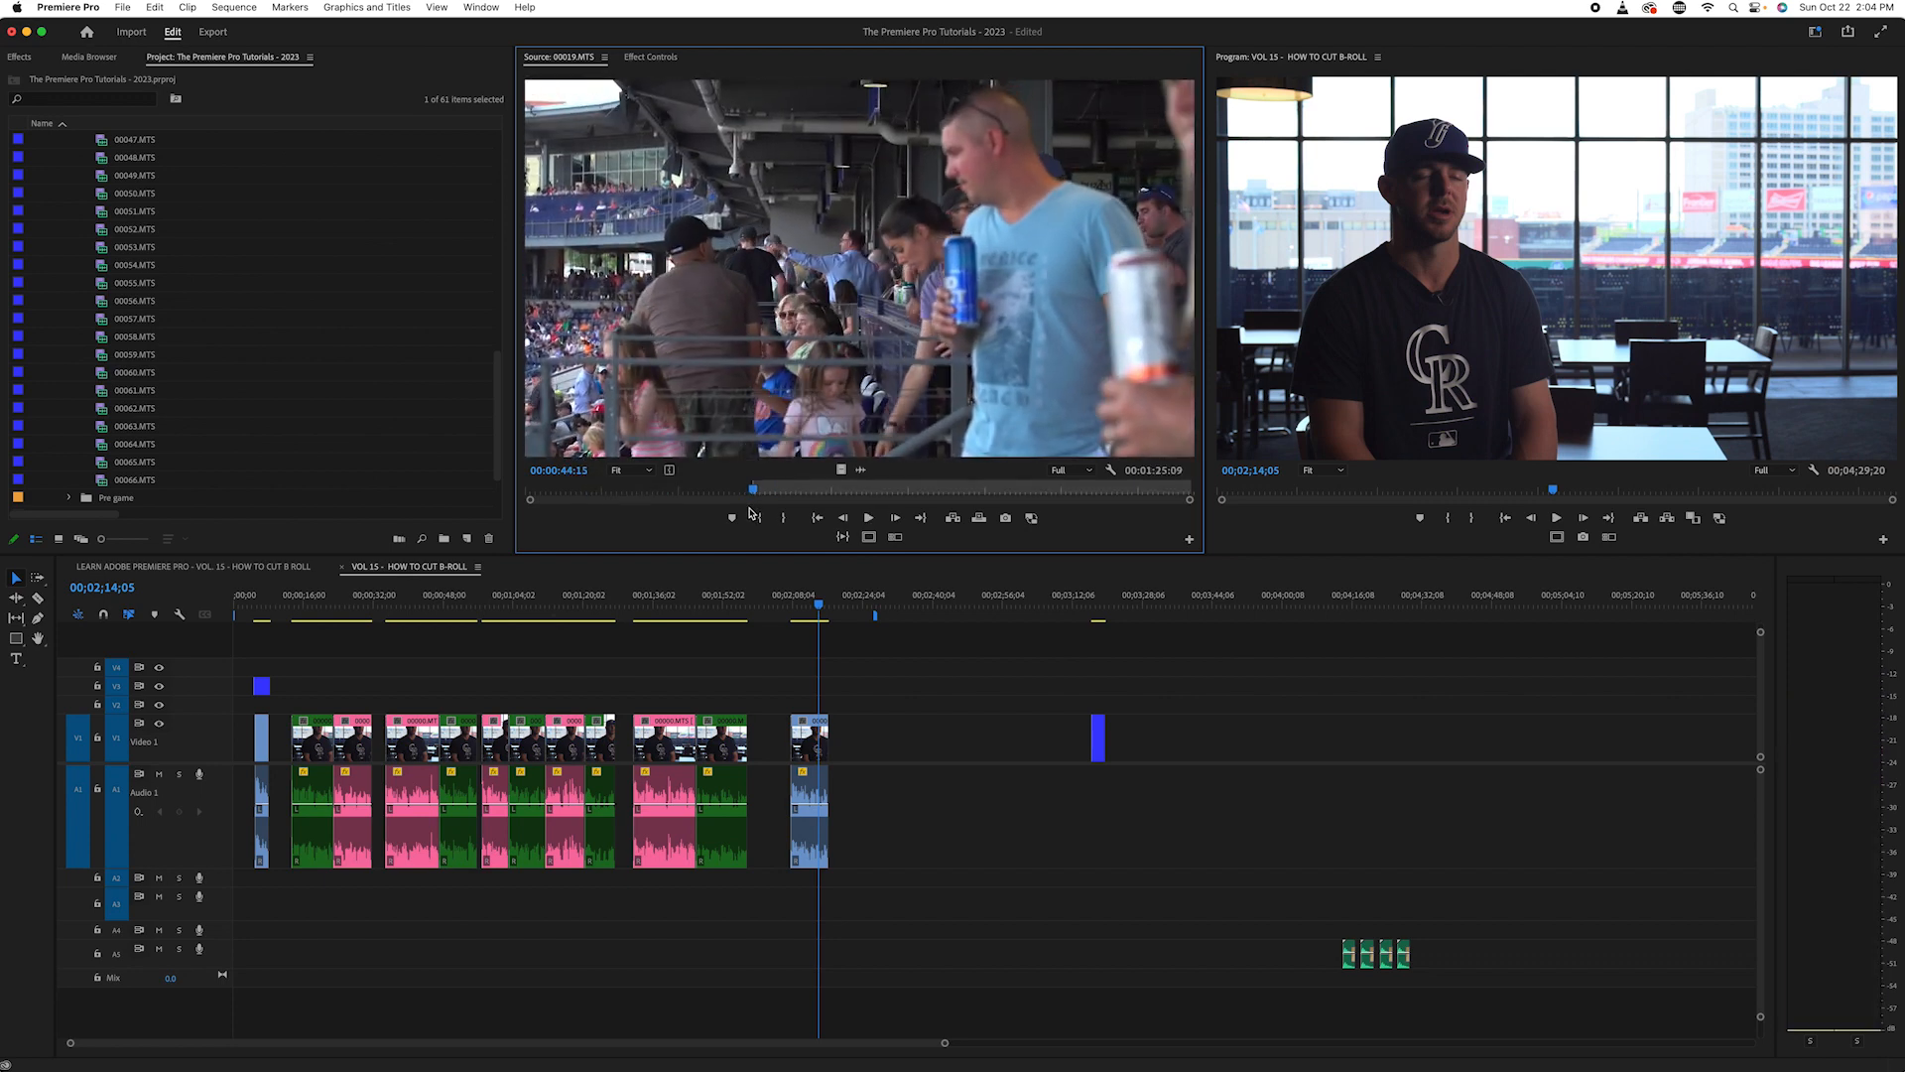
{"action": "key", "text": "space"}
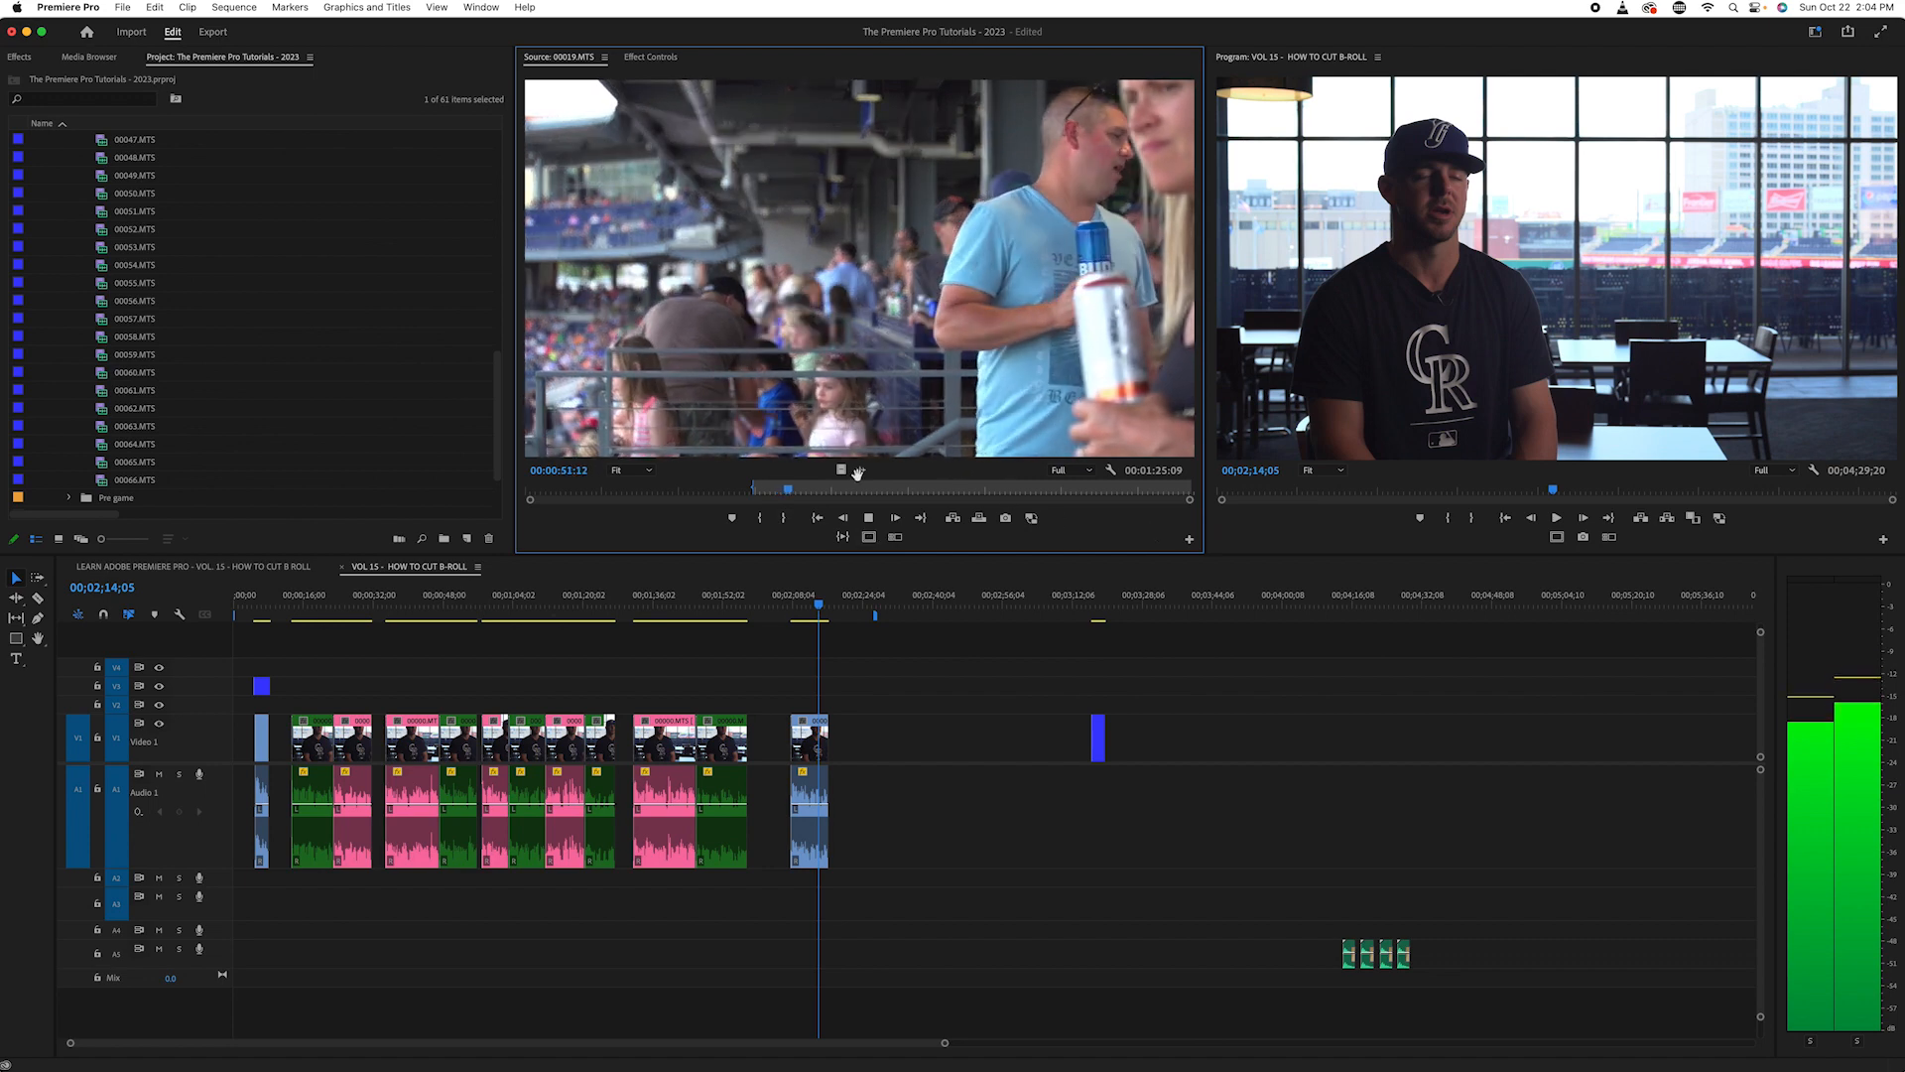
{"action": "key", "text": "space"}
{"action": "left_click_drag", "start_coordinate": [789, 490], "coordinate": [984, 517]}
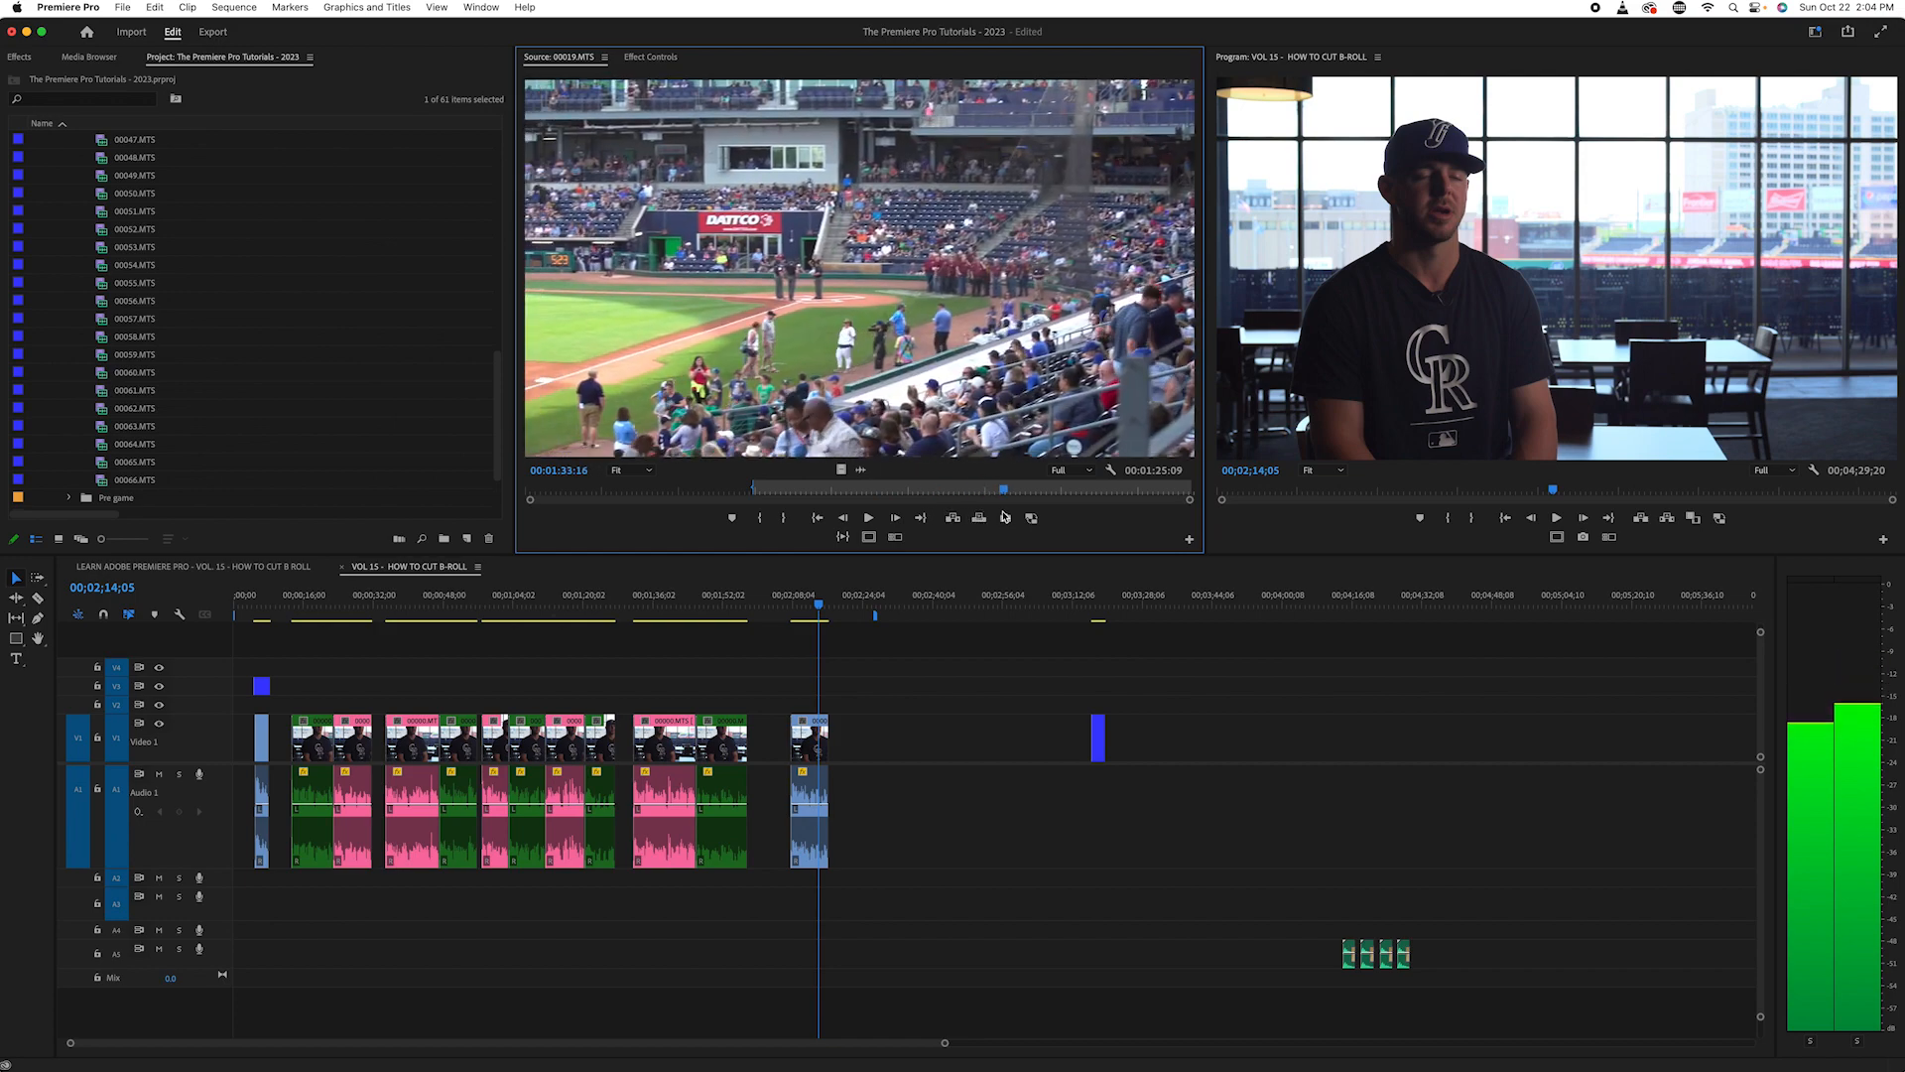
{"action": "left_click_drag", "start_coordinate": [1085, 521], "coordinate": [980, 505]}
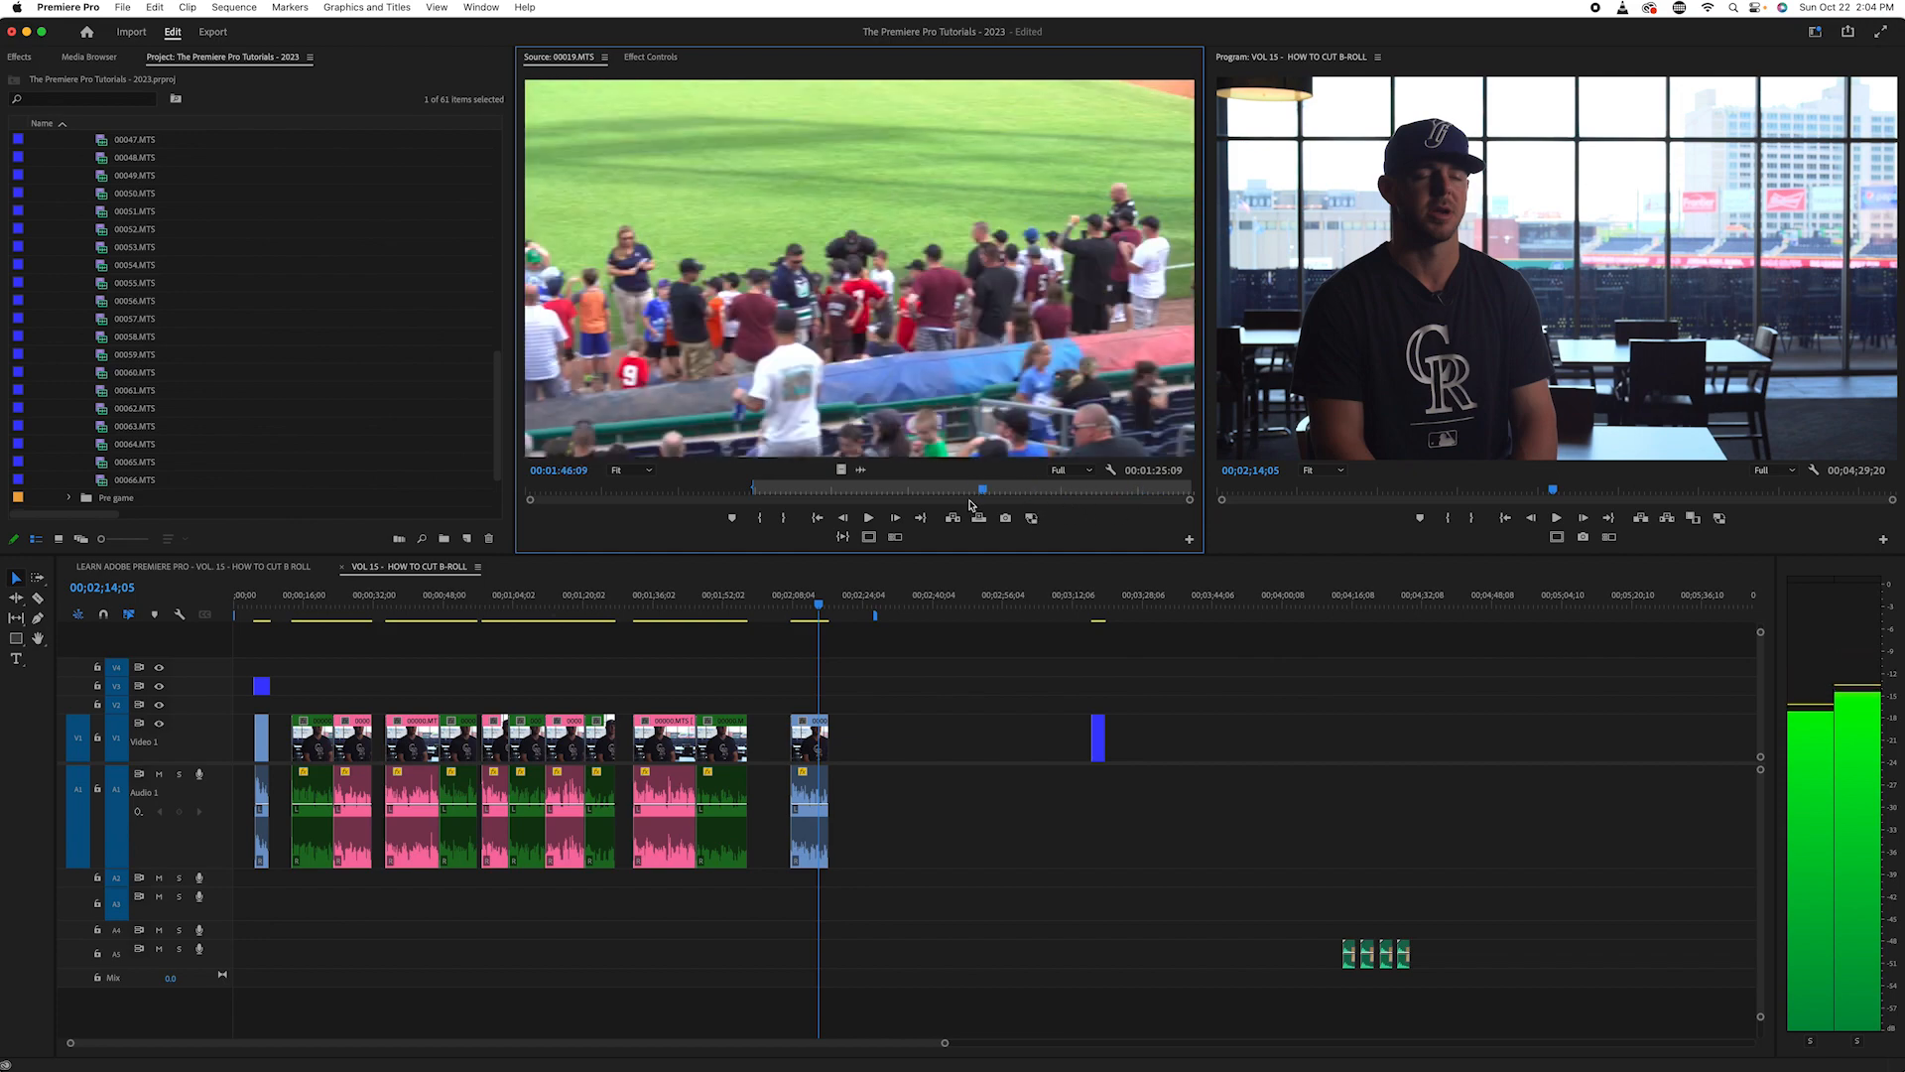
- Locate the crowd shot of the fan in the UCONN shirt in source clip 00019.MTS and mark a new In point at 00:00:32:10
{"action": "left_click_drag", "start_coordinate": [854, 497], "coordinate": [695, 512]}
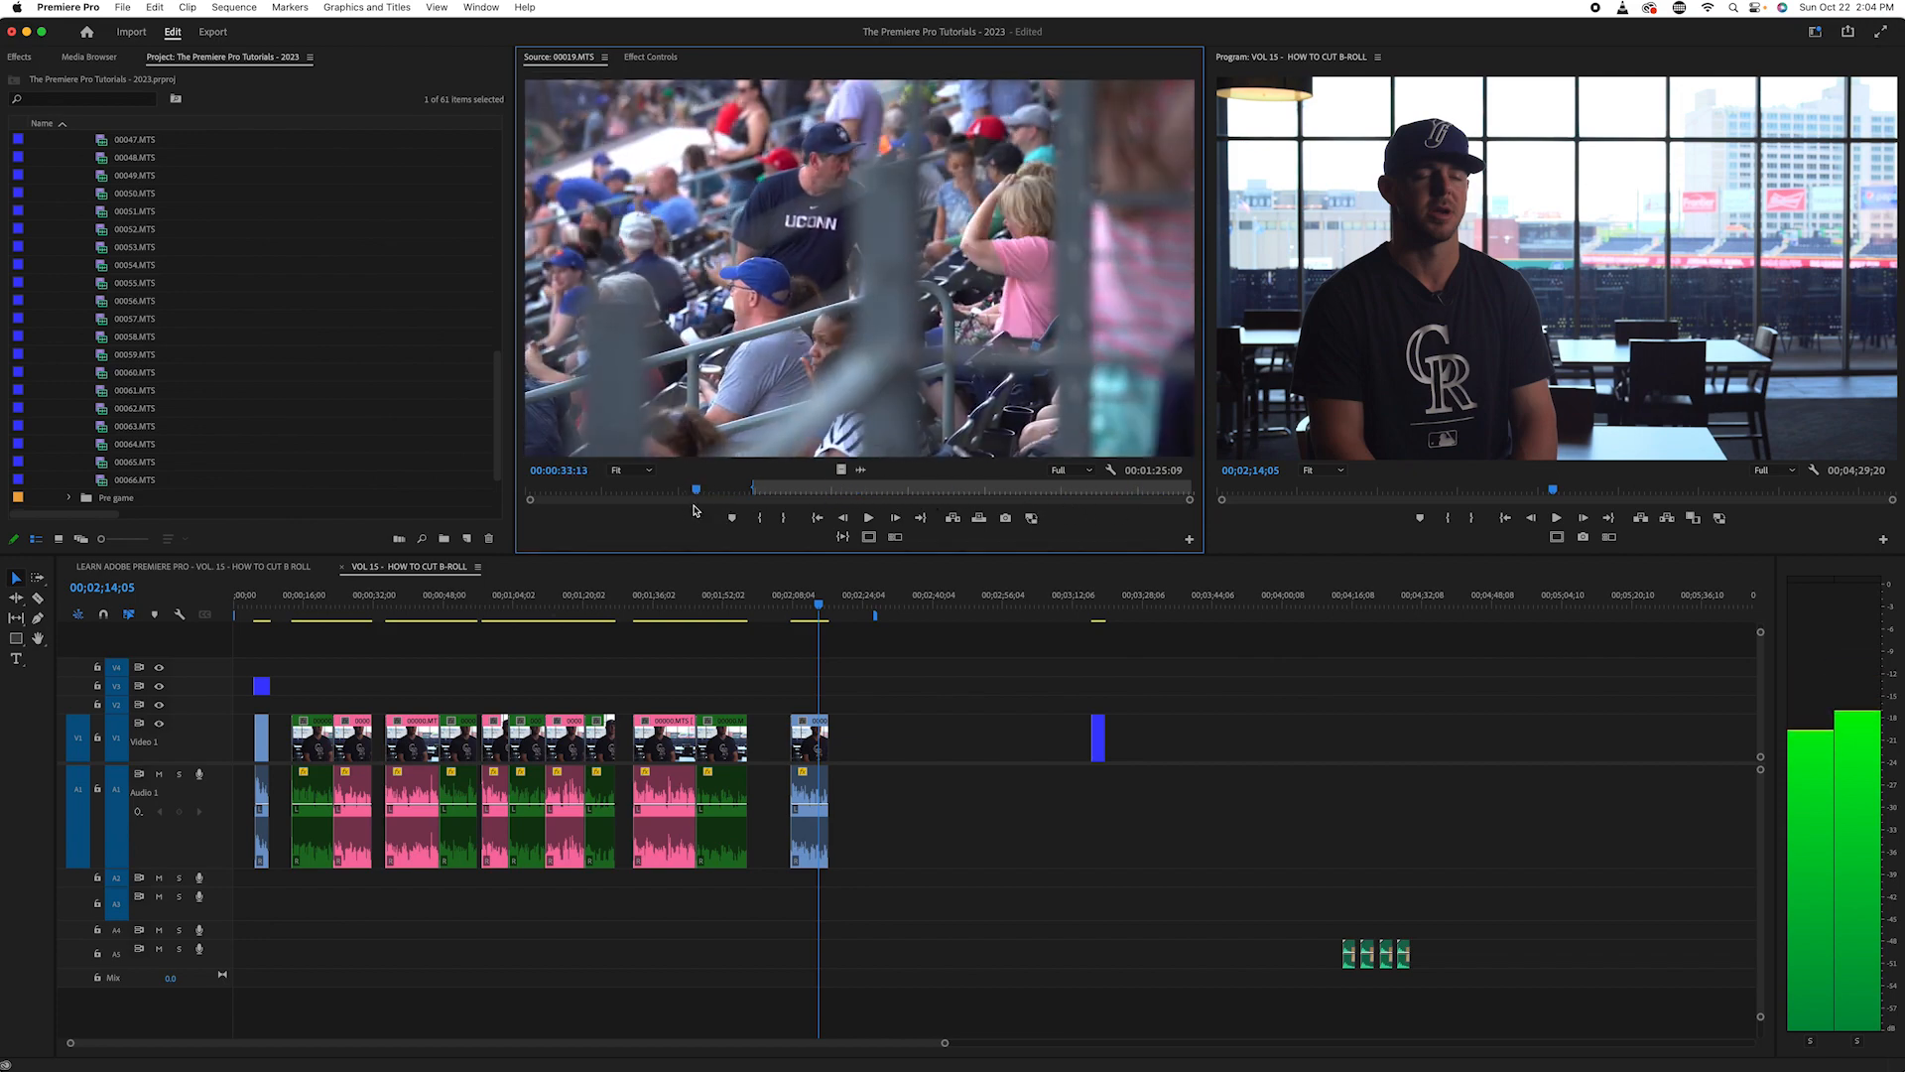
{"action": "left_click_drag", "start_coordinate": [686, 512], "coordinate": [688, 510]}
{"action": "key", "text": "space"}
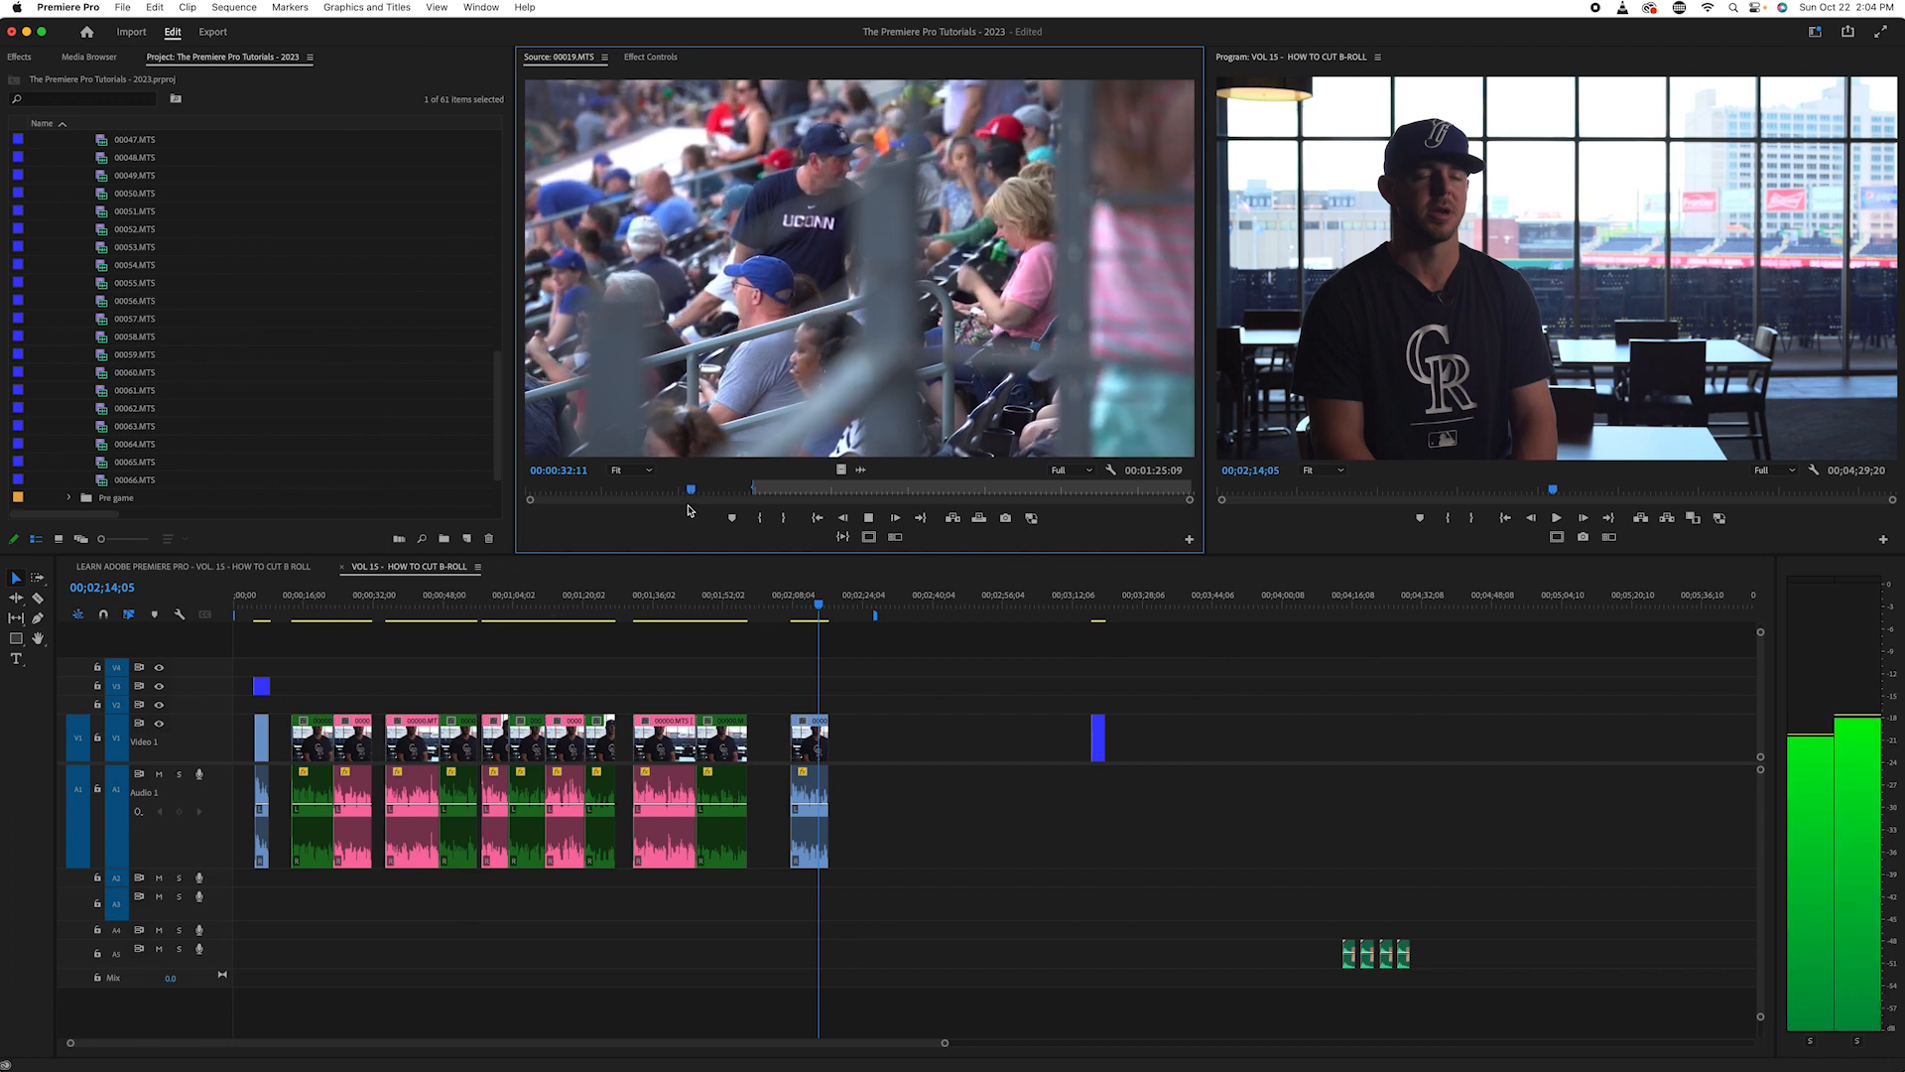
{"action": "key", "text": "space"}
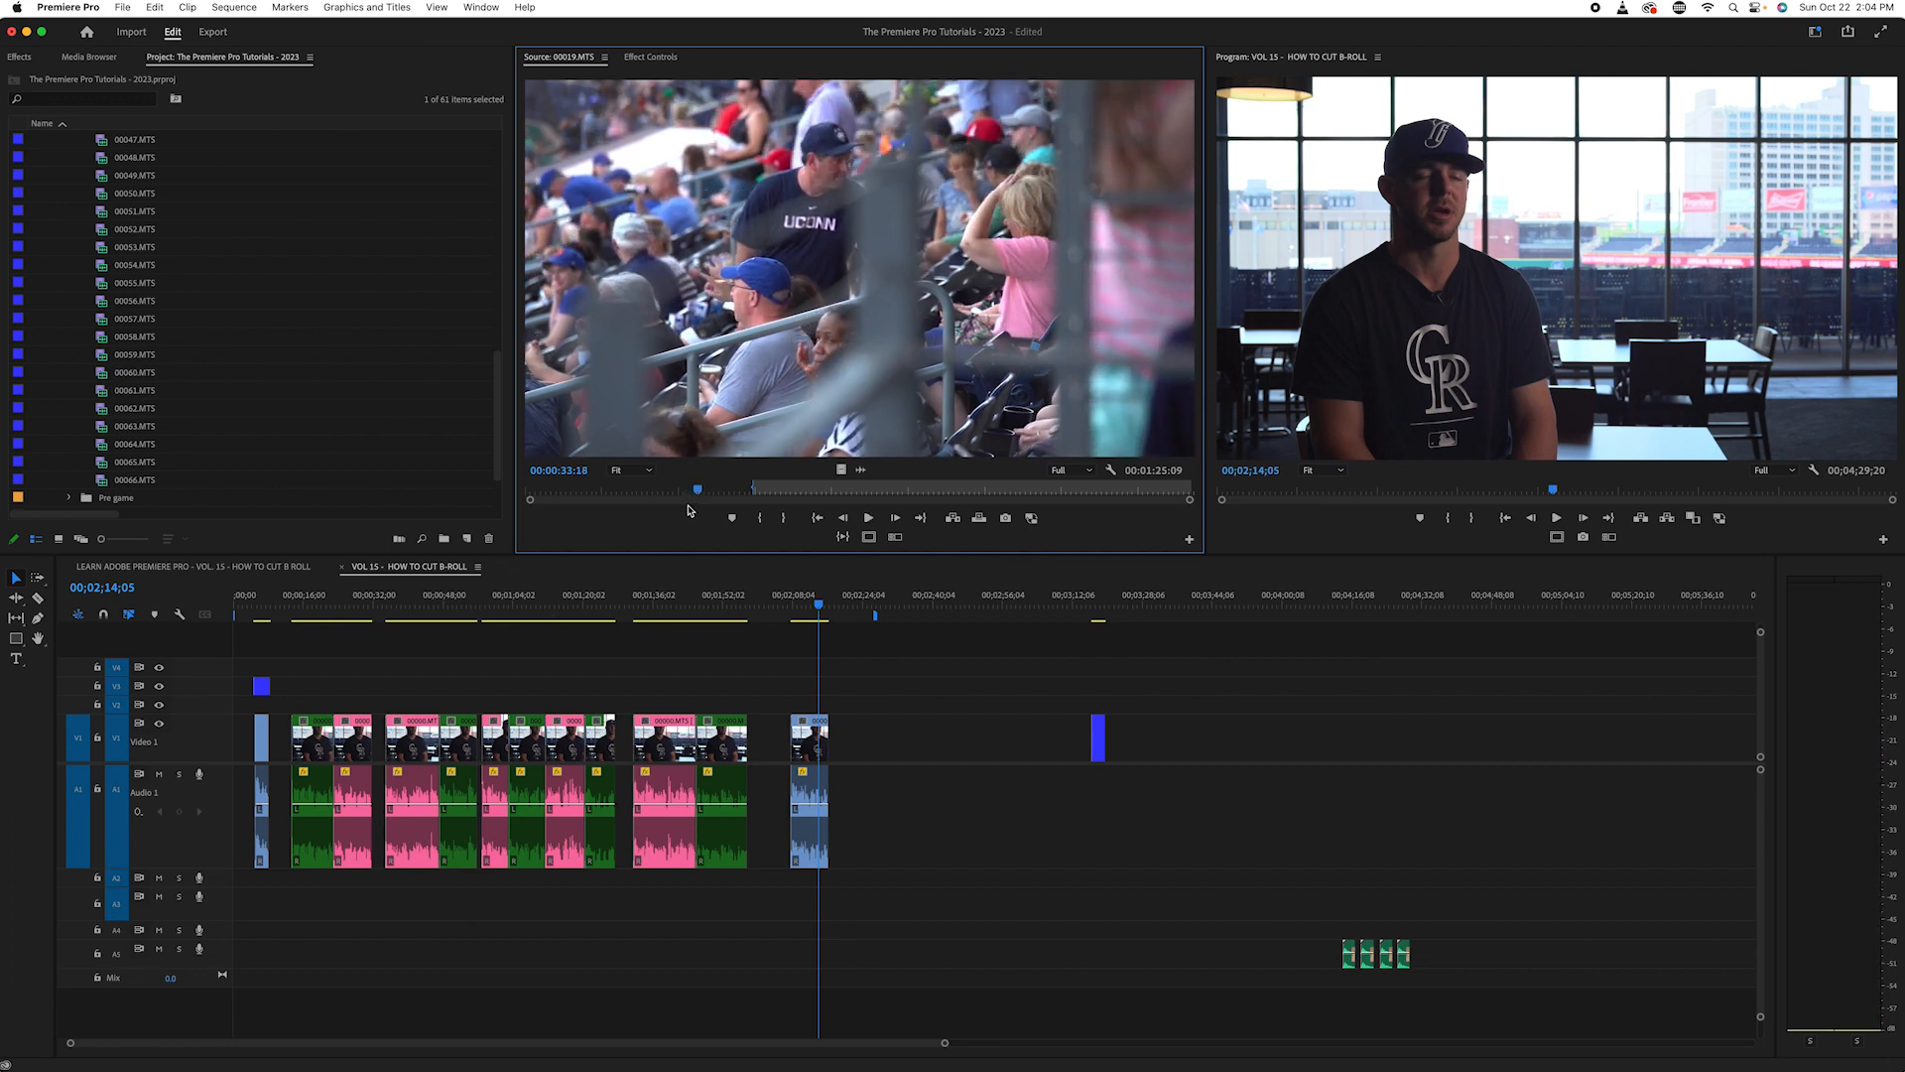
{"action": "key", "text": "j"}
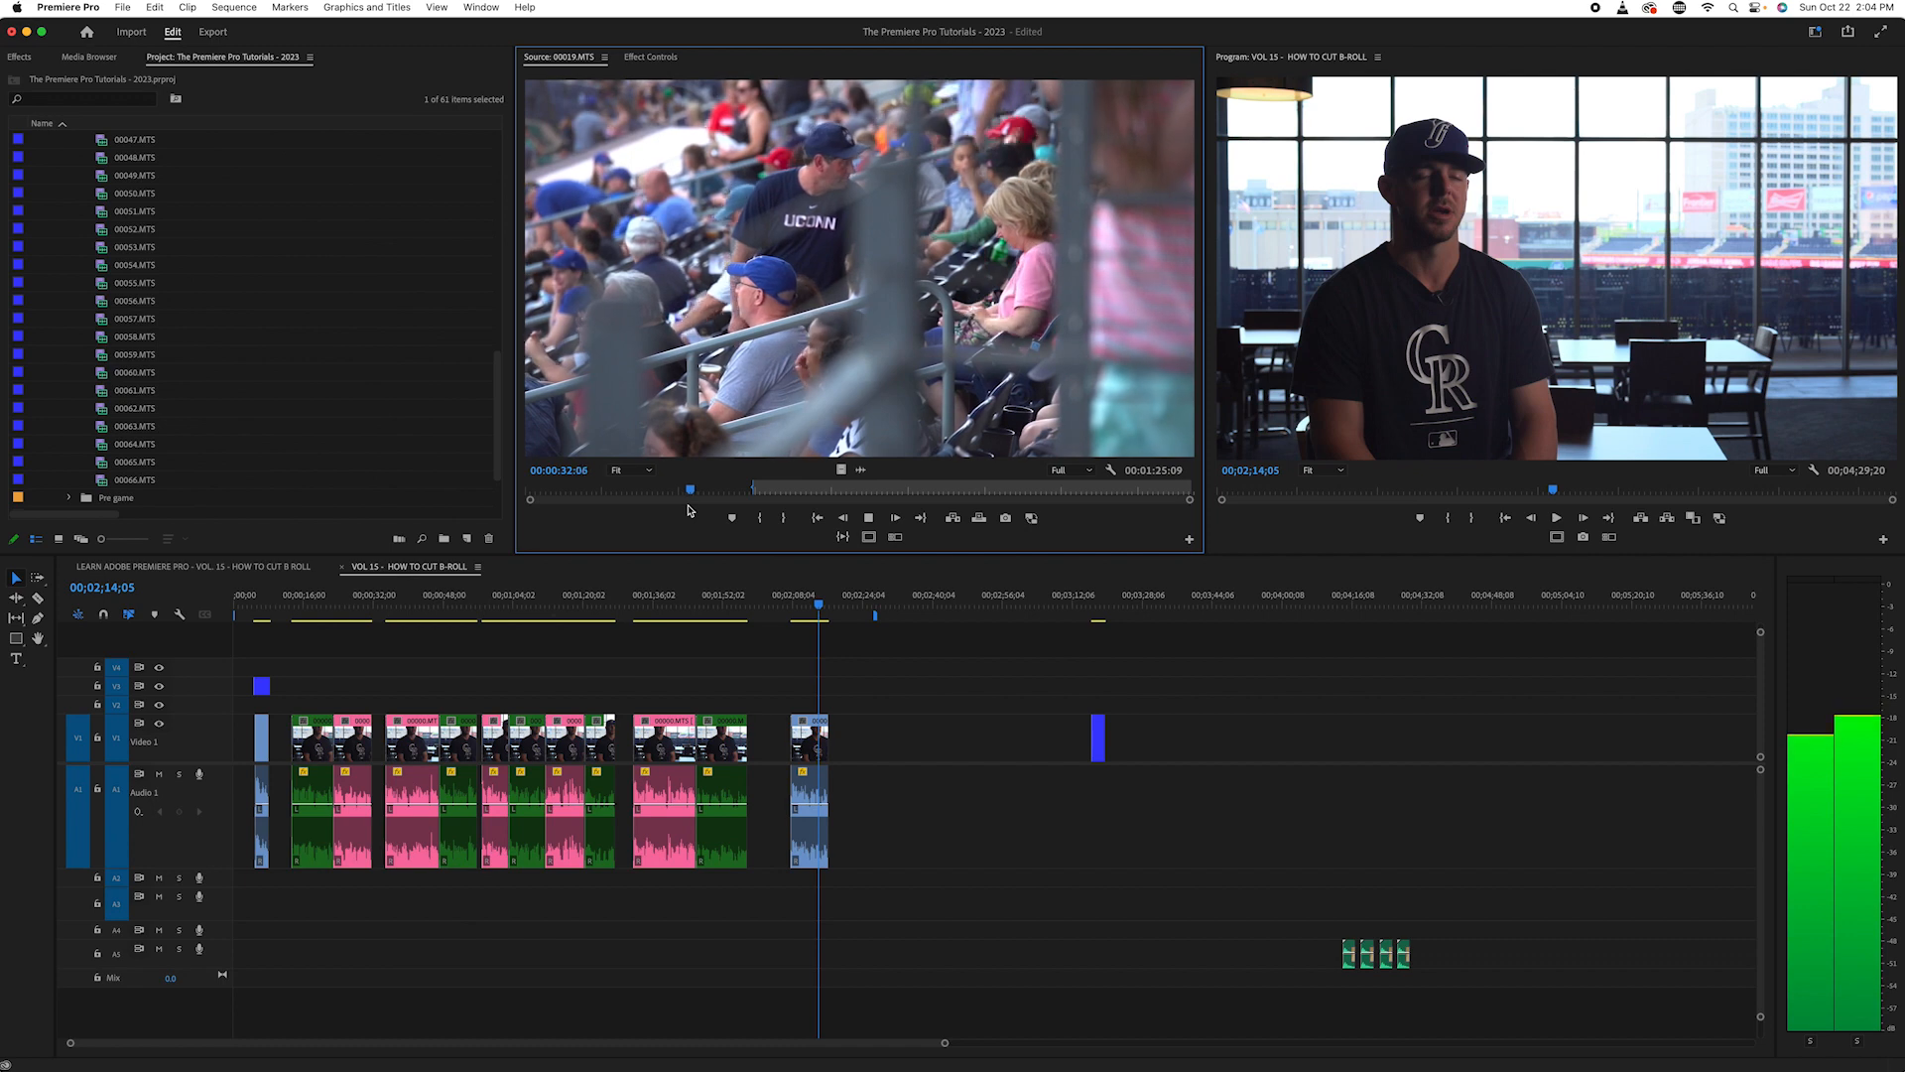
{"action": "key", "text": "k"}
{"action": "key", "text": "l"}
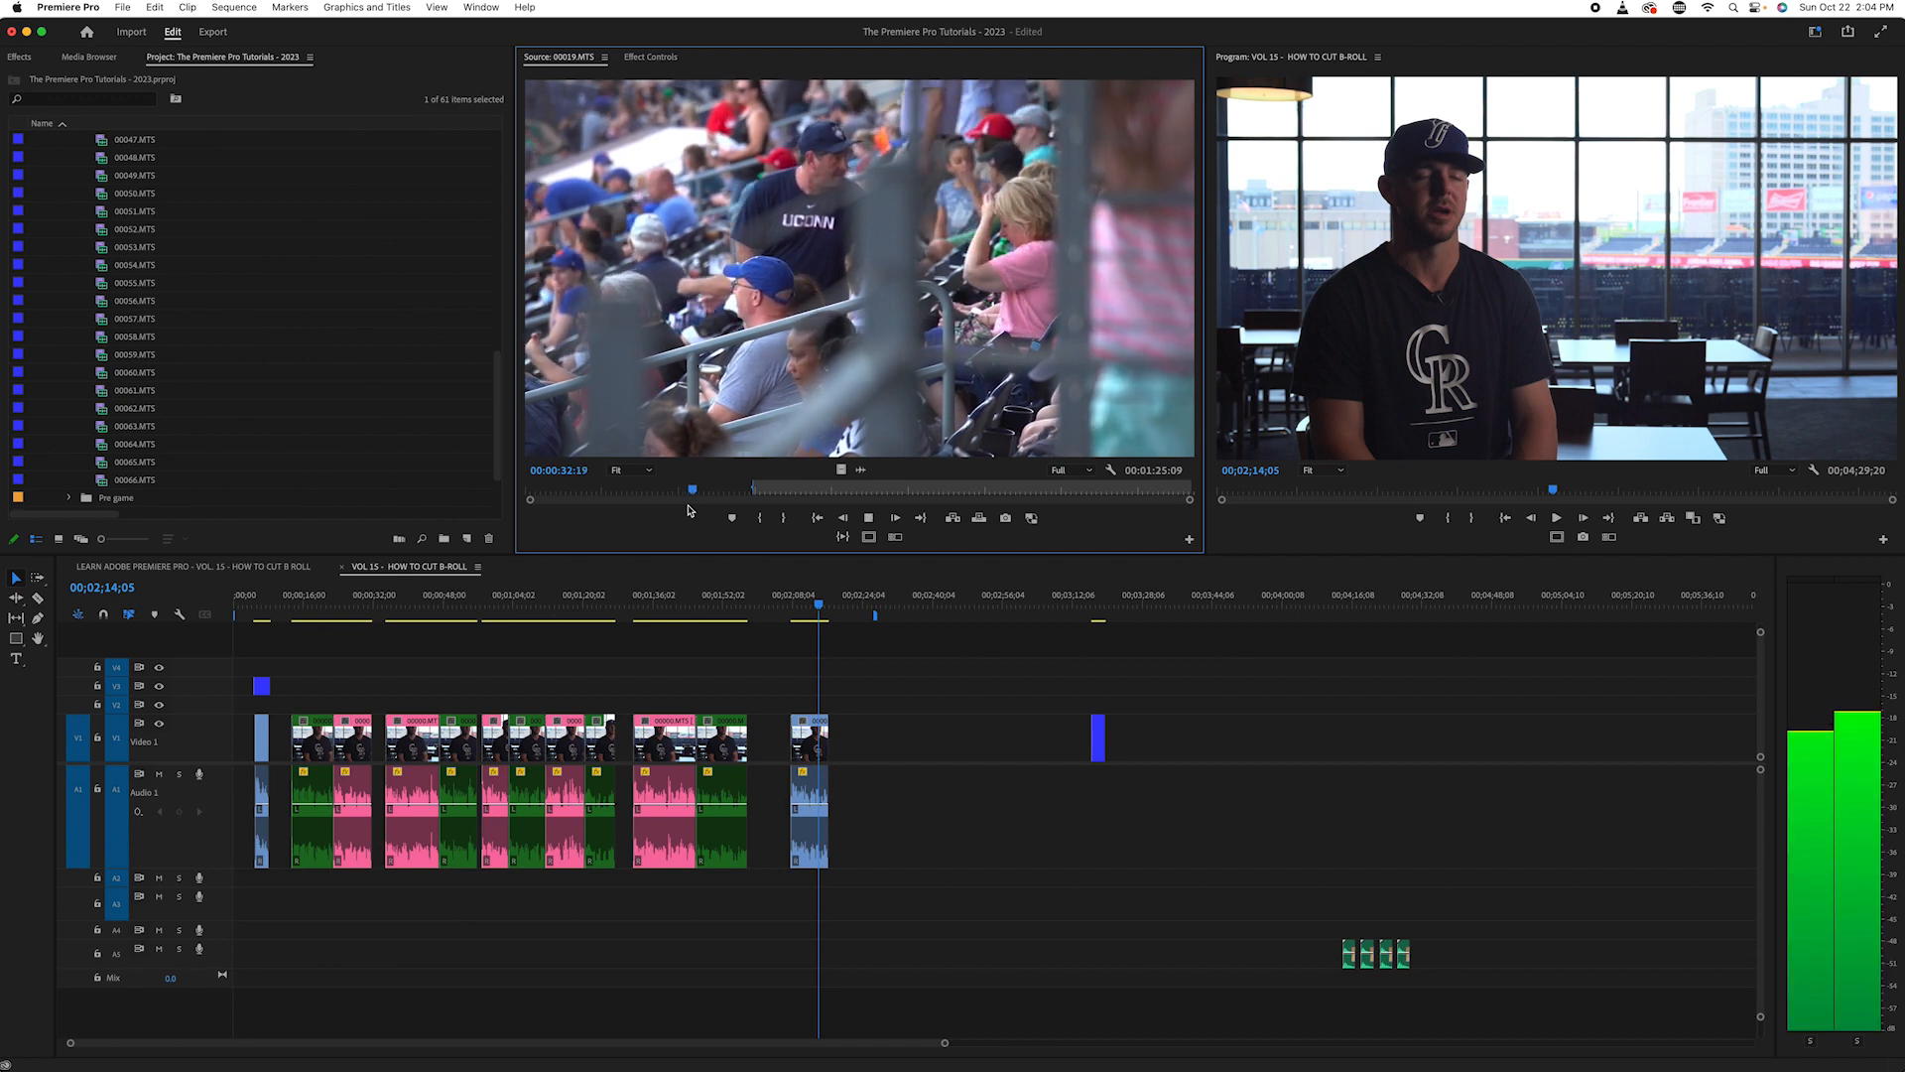
{"action": "key", "text": "k"}
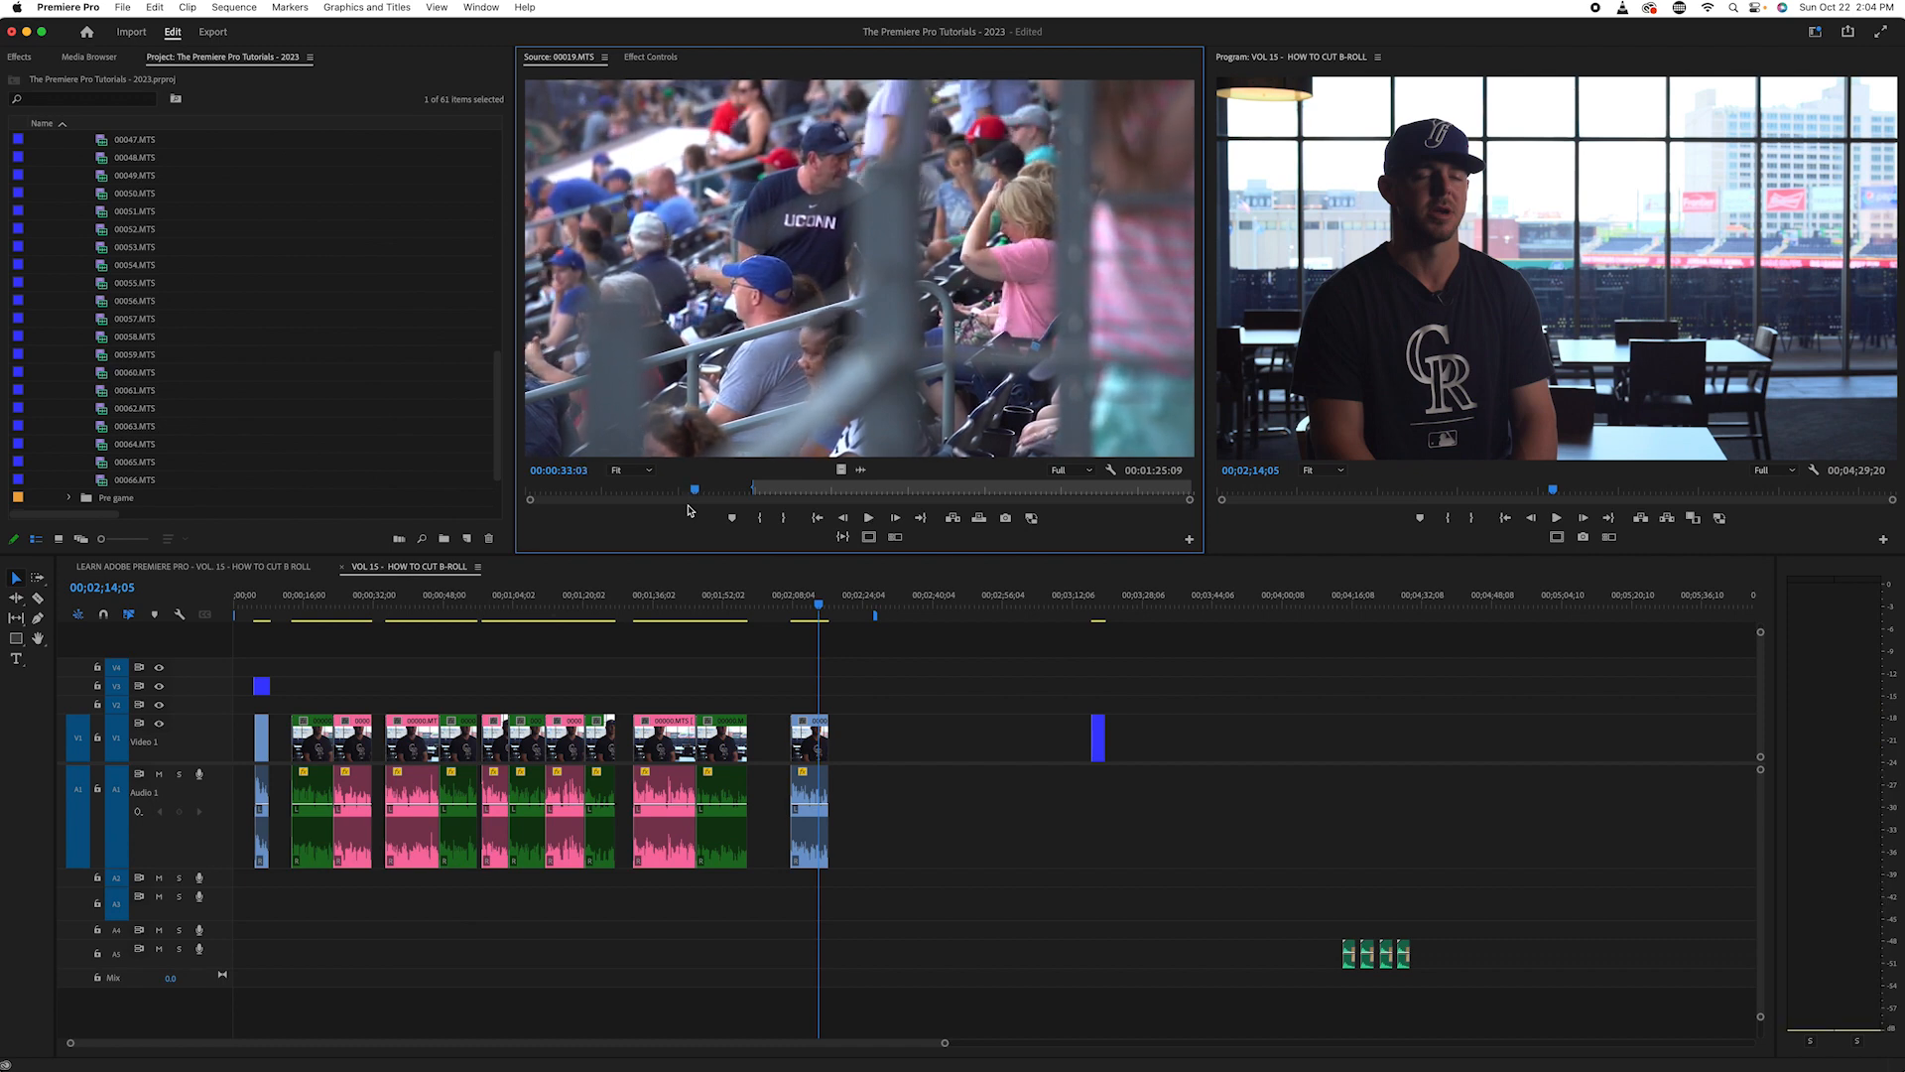
{"action": "key", "text": "j"}
{"action": "key", "text": "k"}
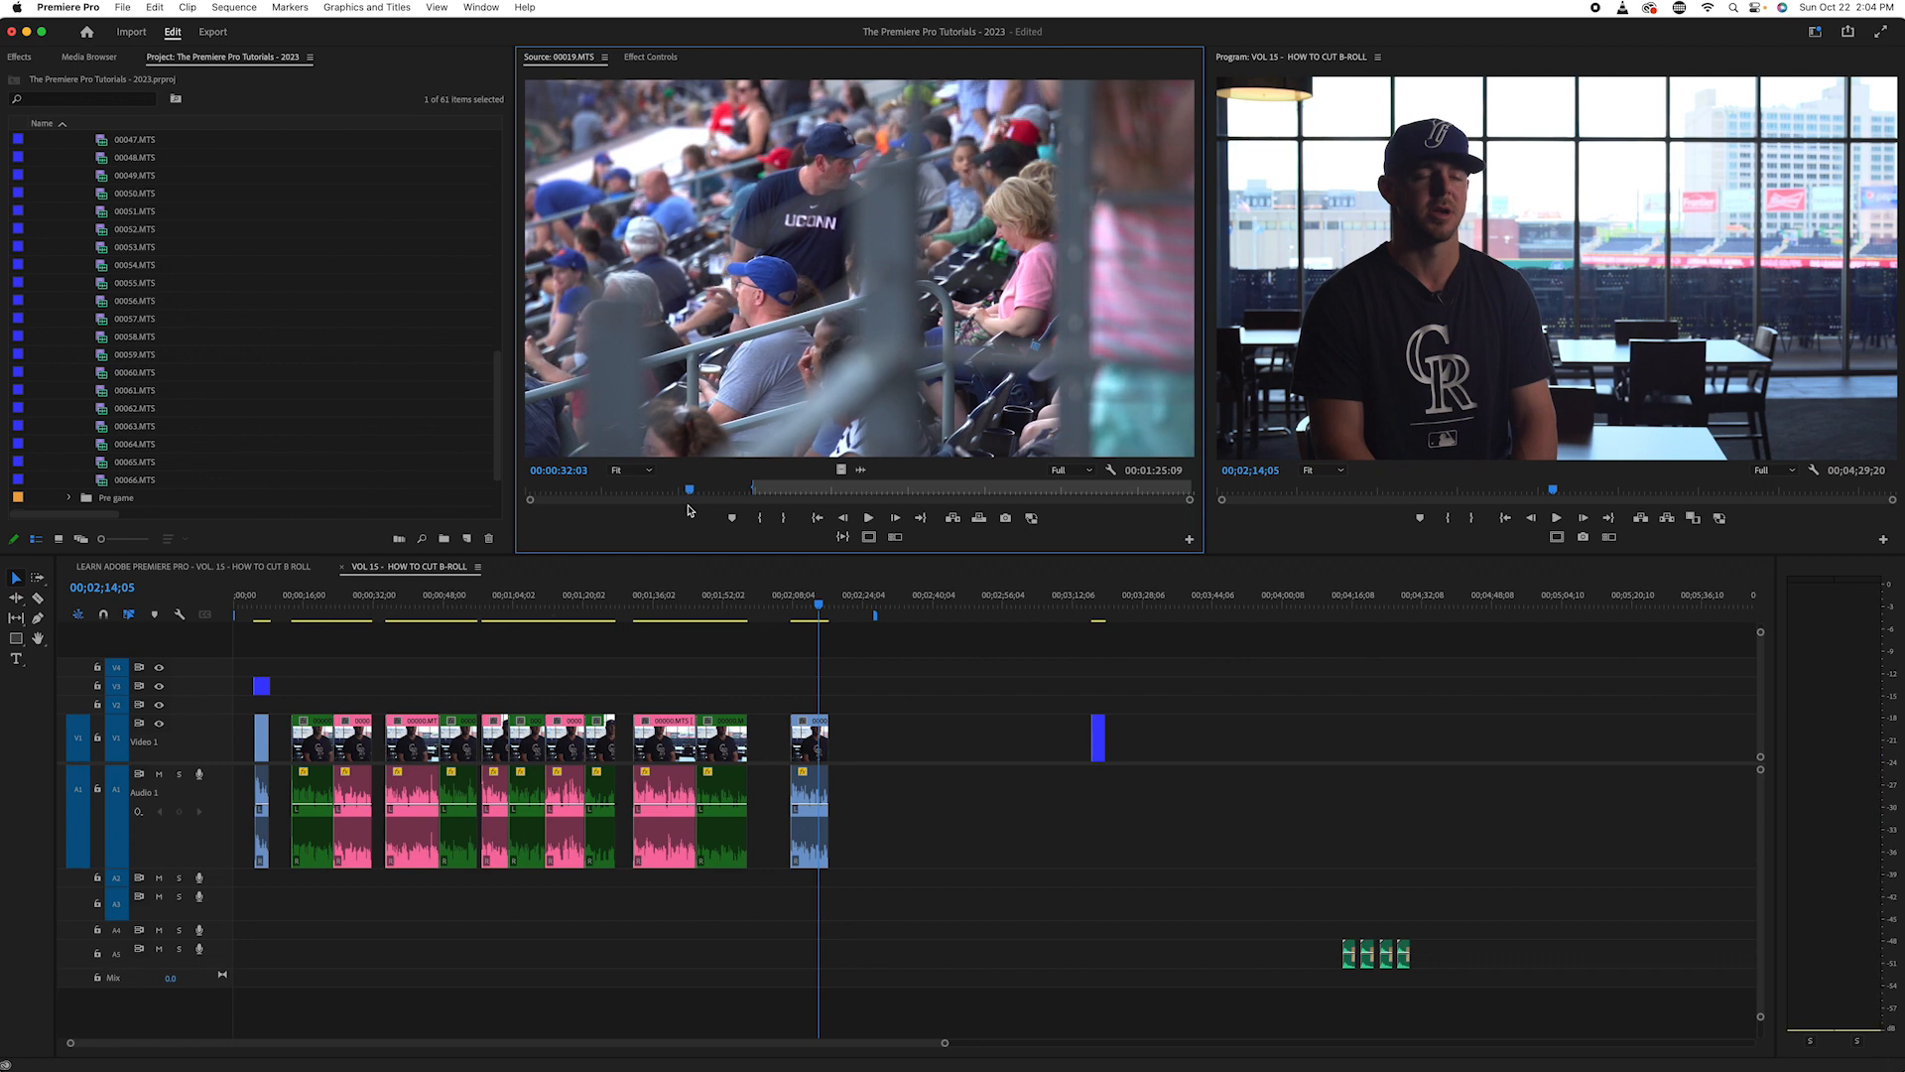
{"action": "key", "text": "k"}
{"action": "key", "text": "Left"}
{"action": "key", "text": "Left"}
{"action": "key", "text": "Left"}
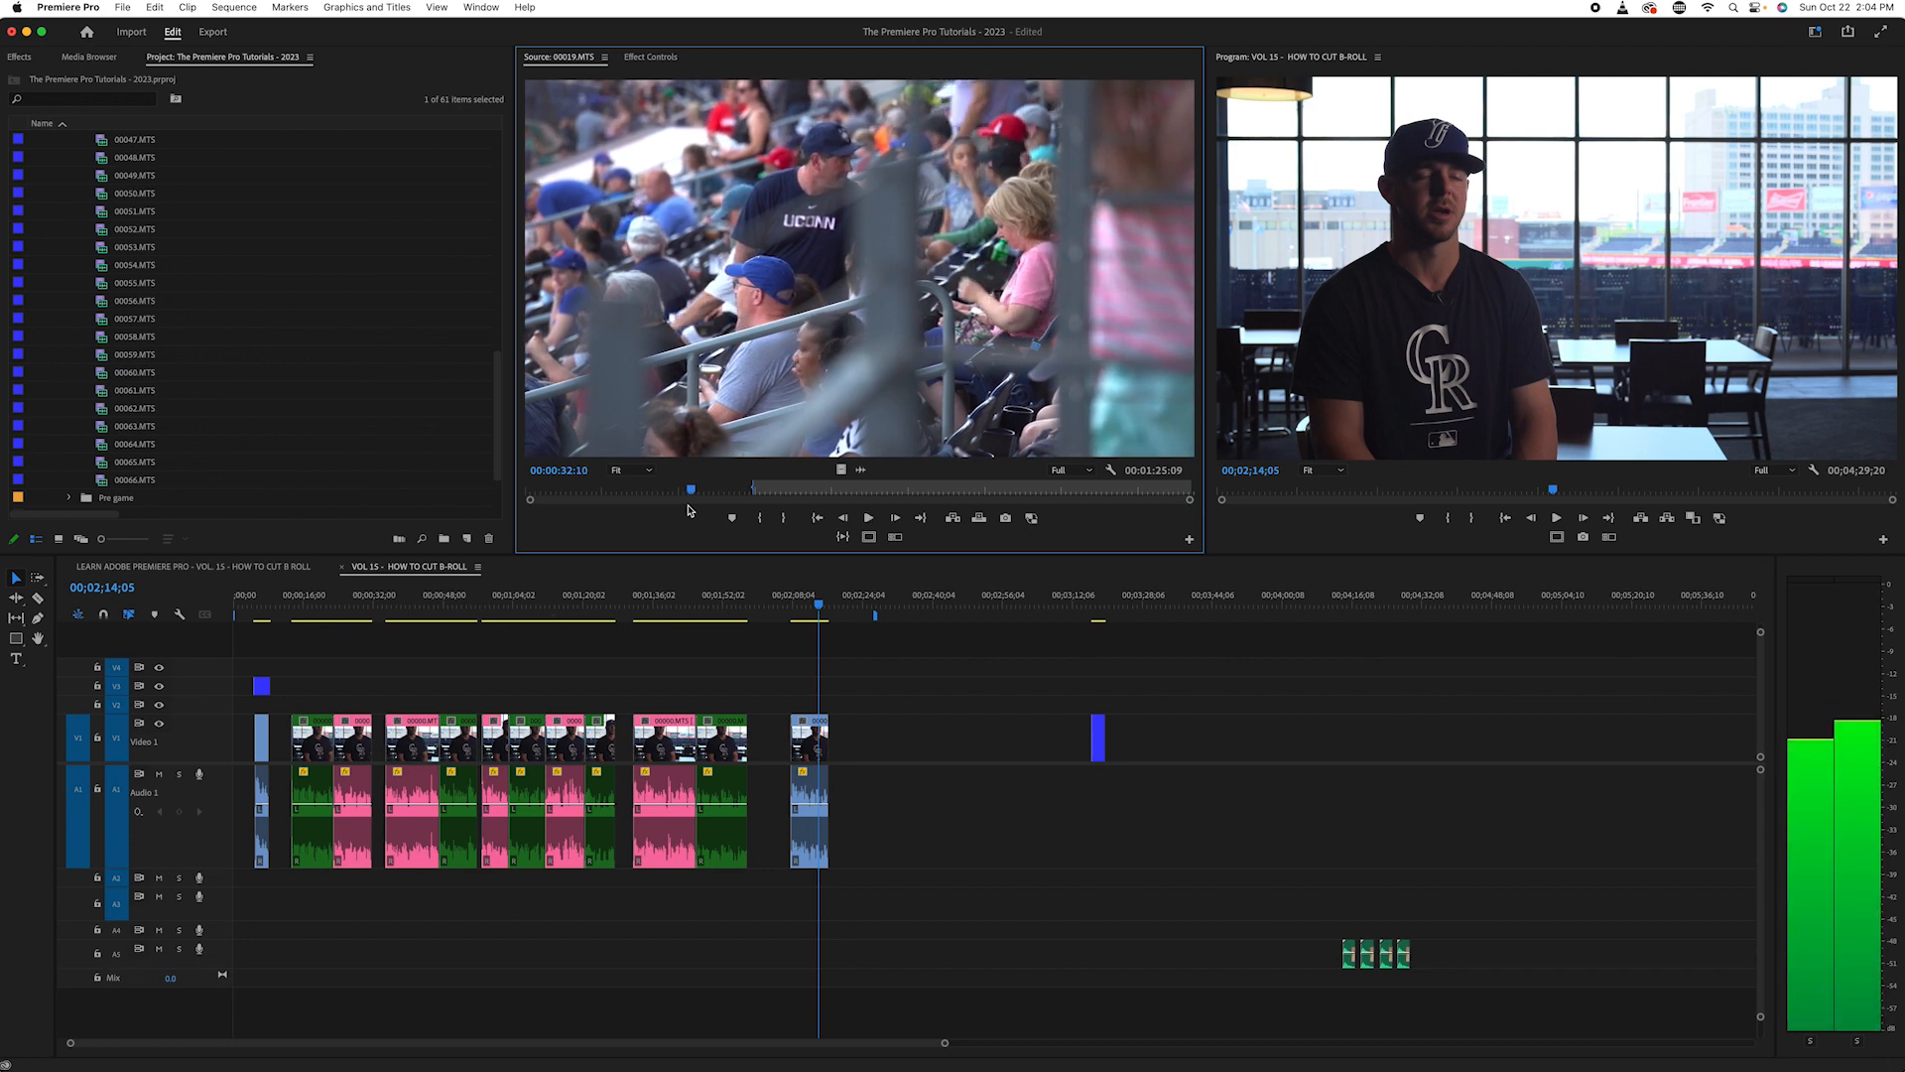
{"action": "key", "text": "i"}
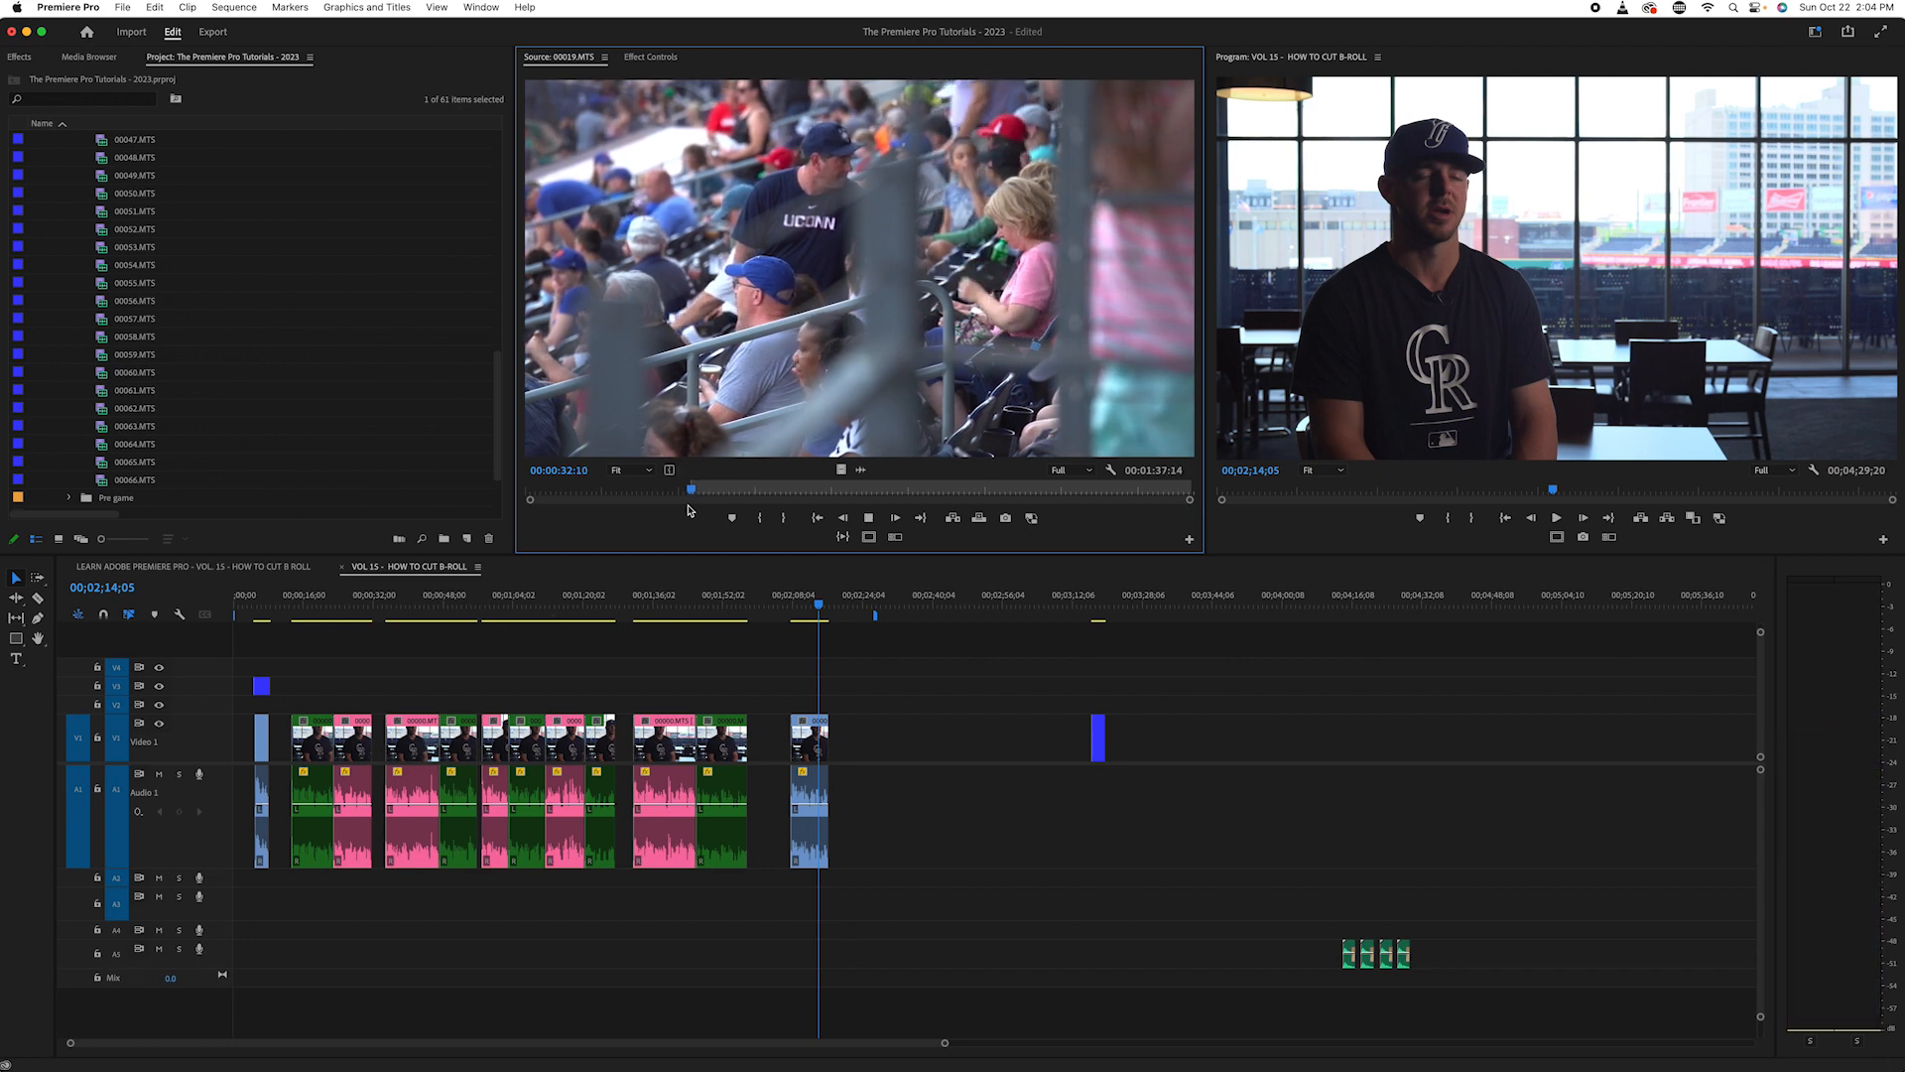
- Play the crowd shot on from its In point and mark the Out point at 00:00:35:19
{"action": "key", "text": "l"}
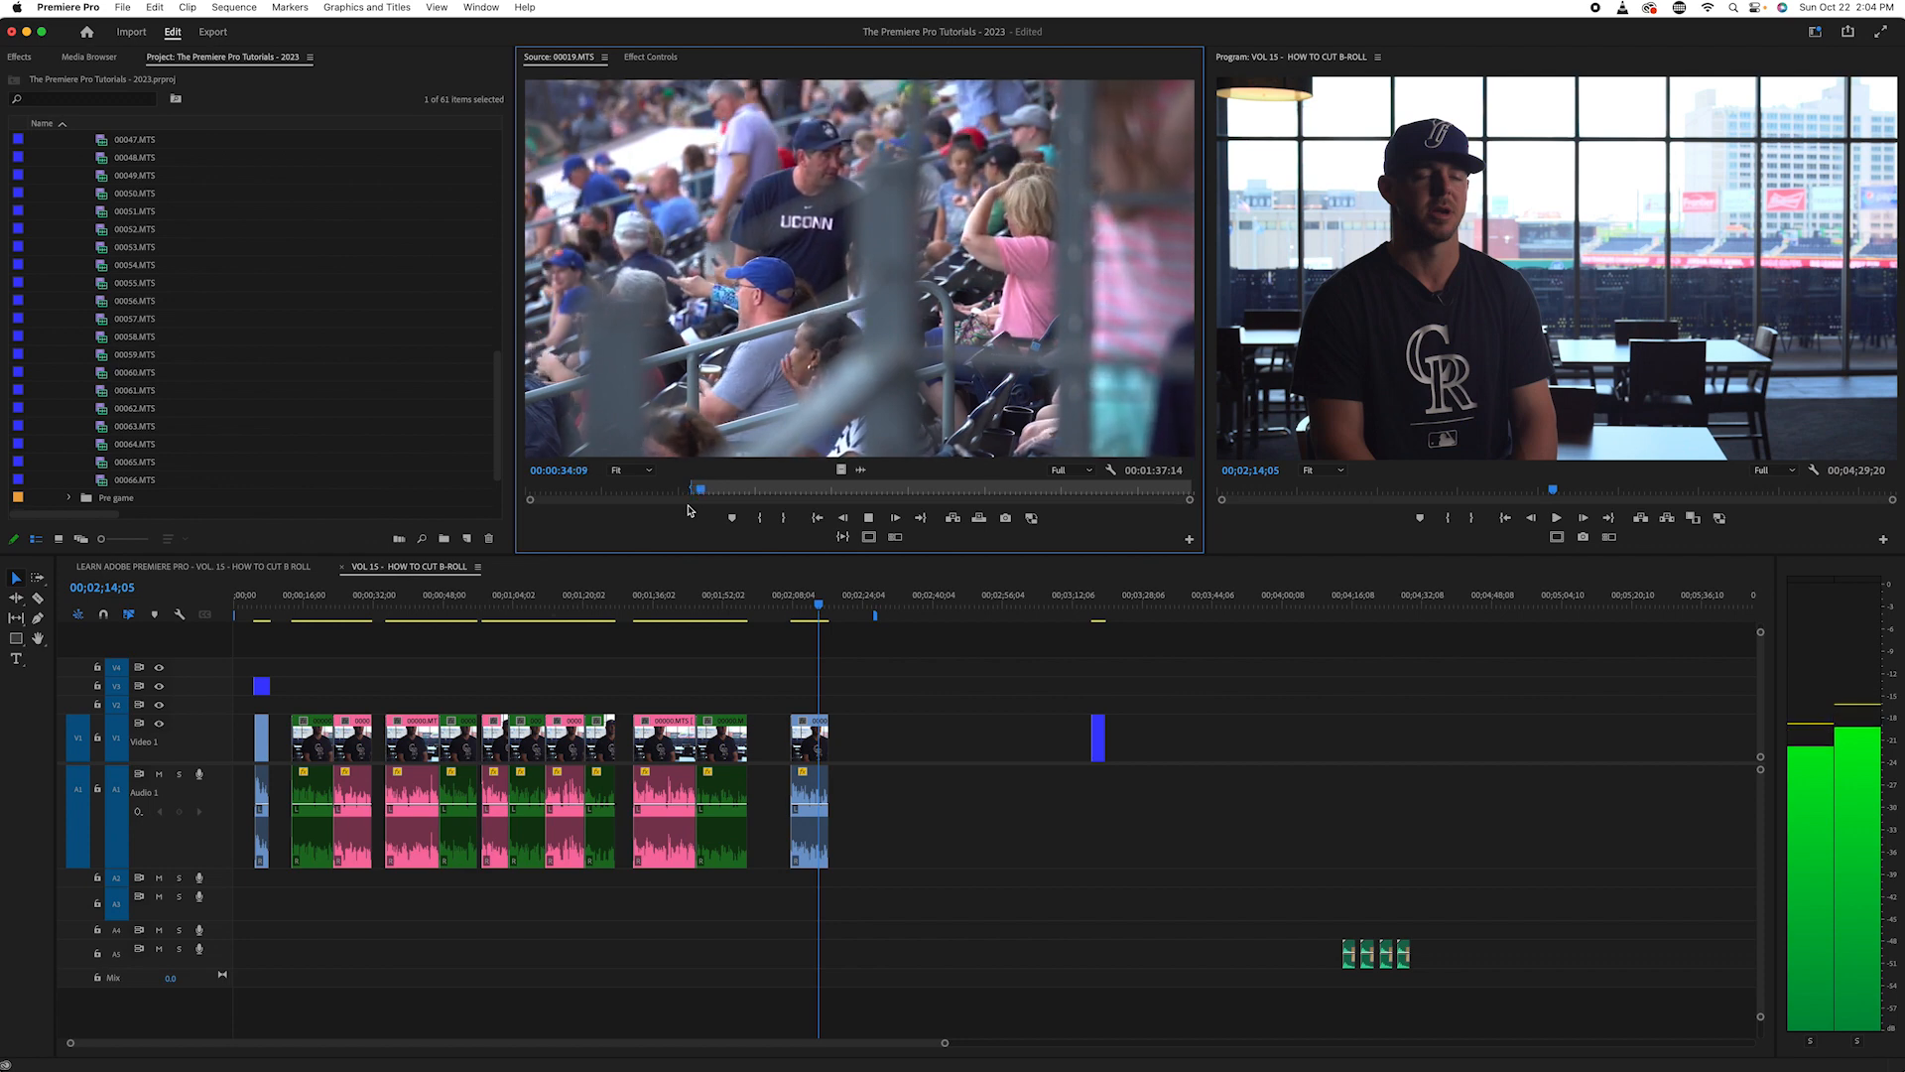
{"action": "key", "text": "k"}
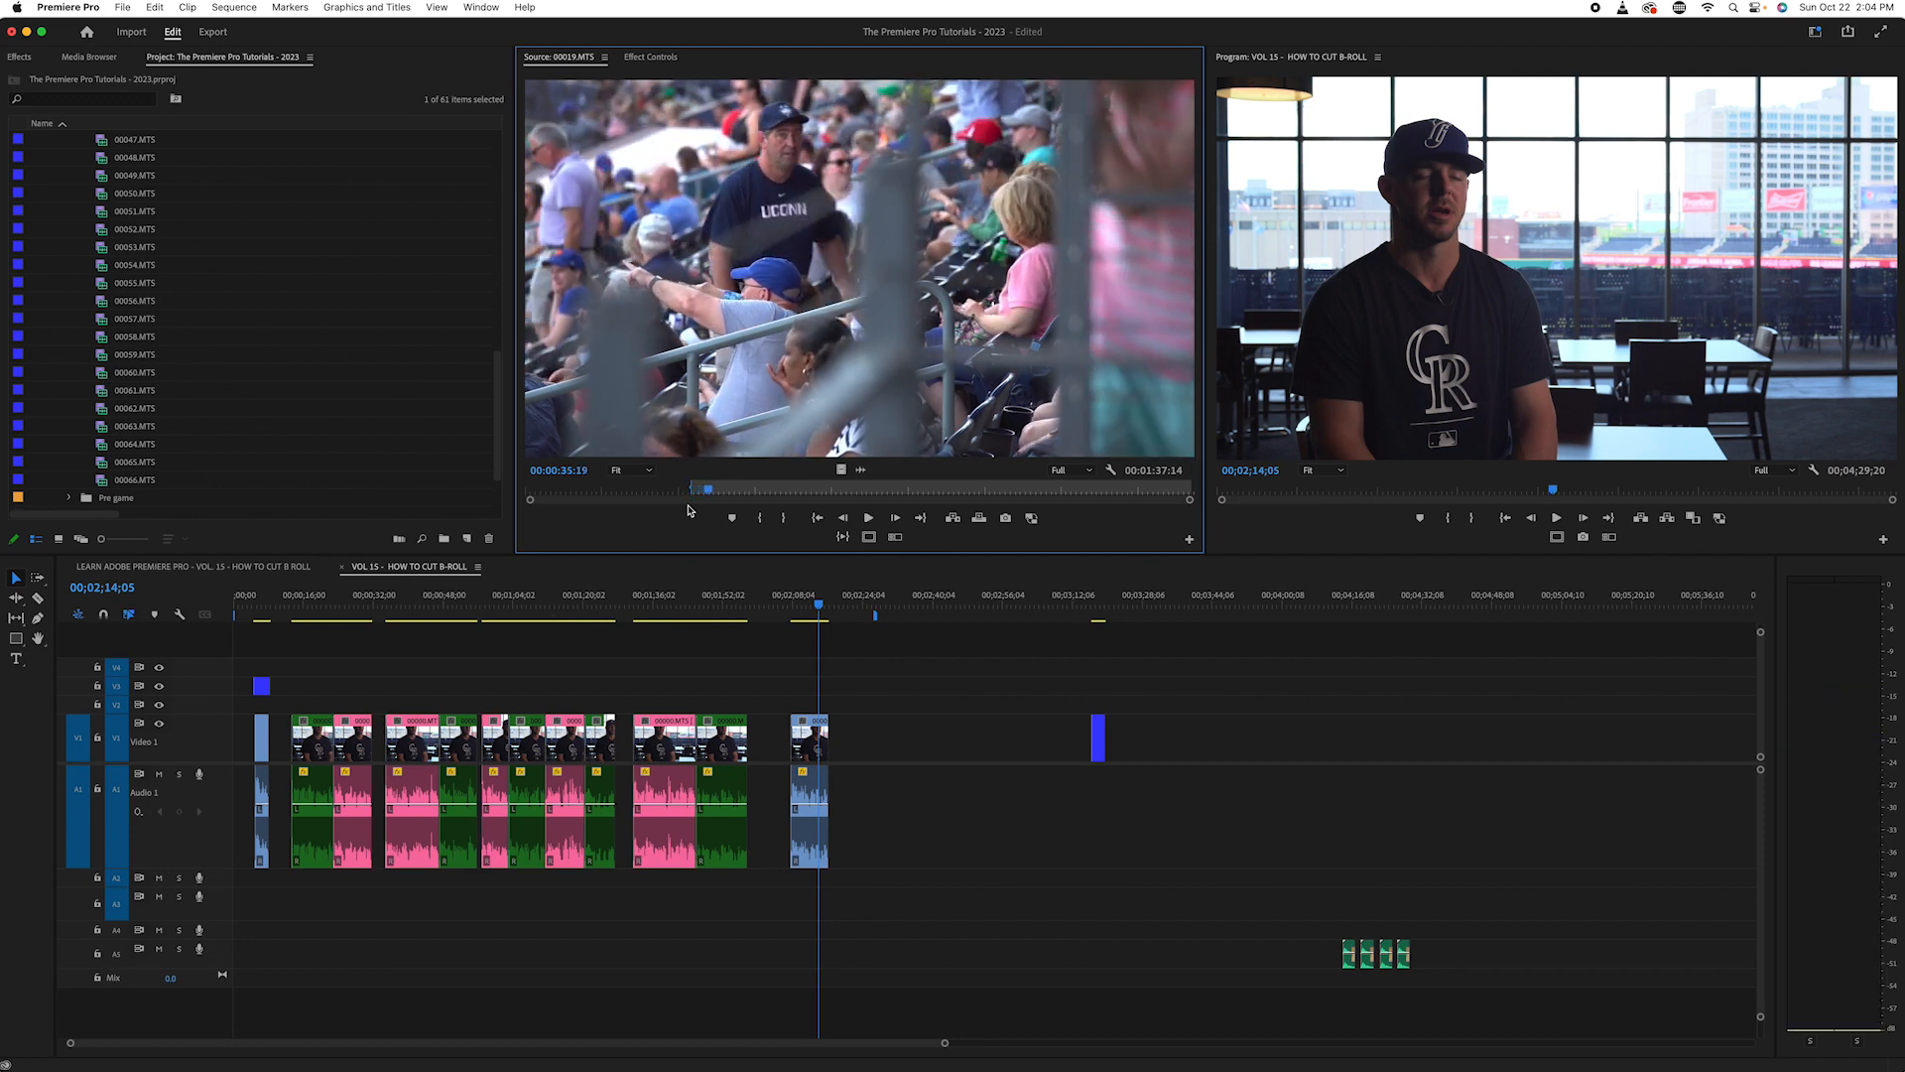
{"action": "key", "text": "o"}
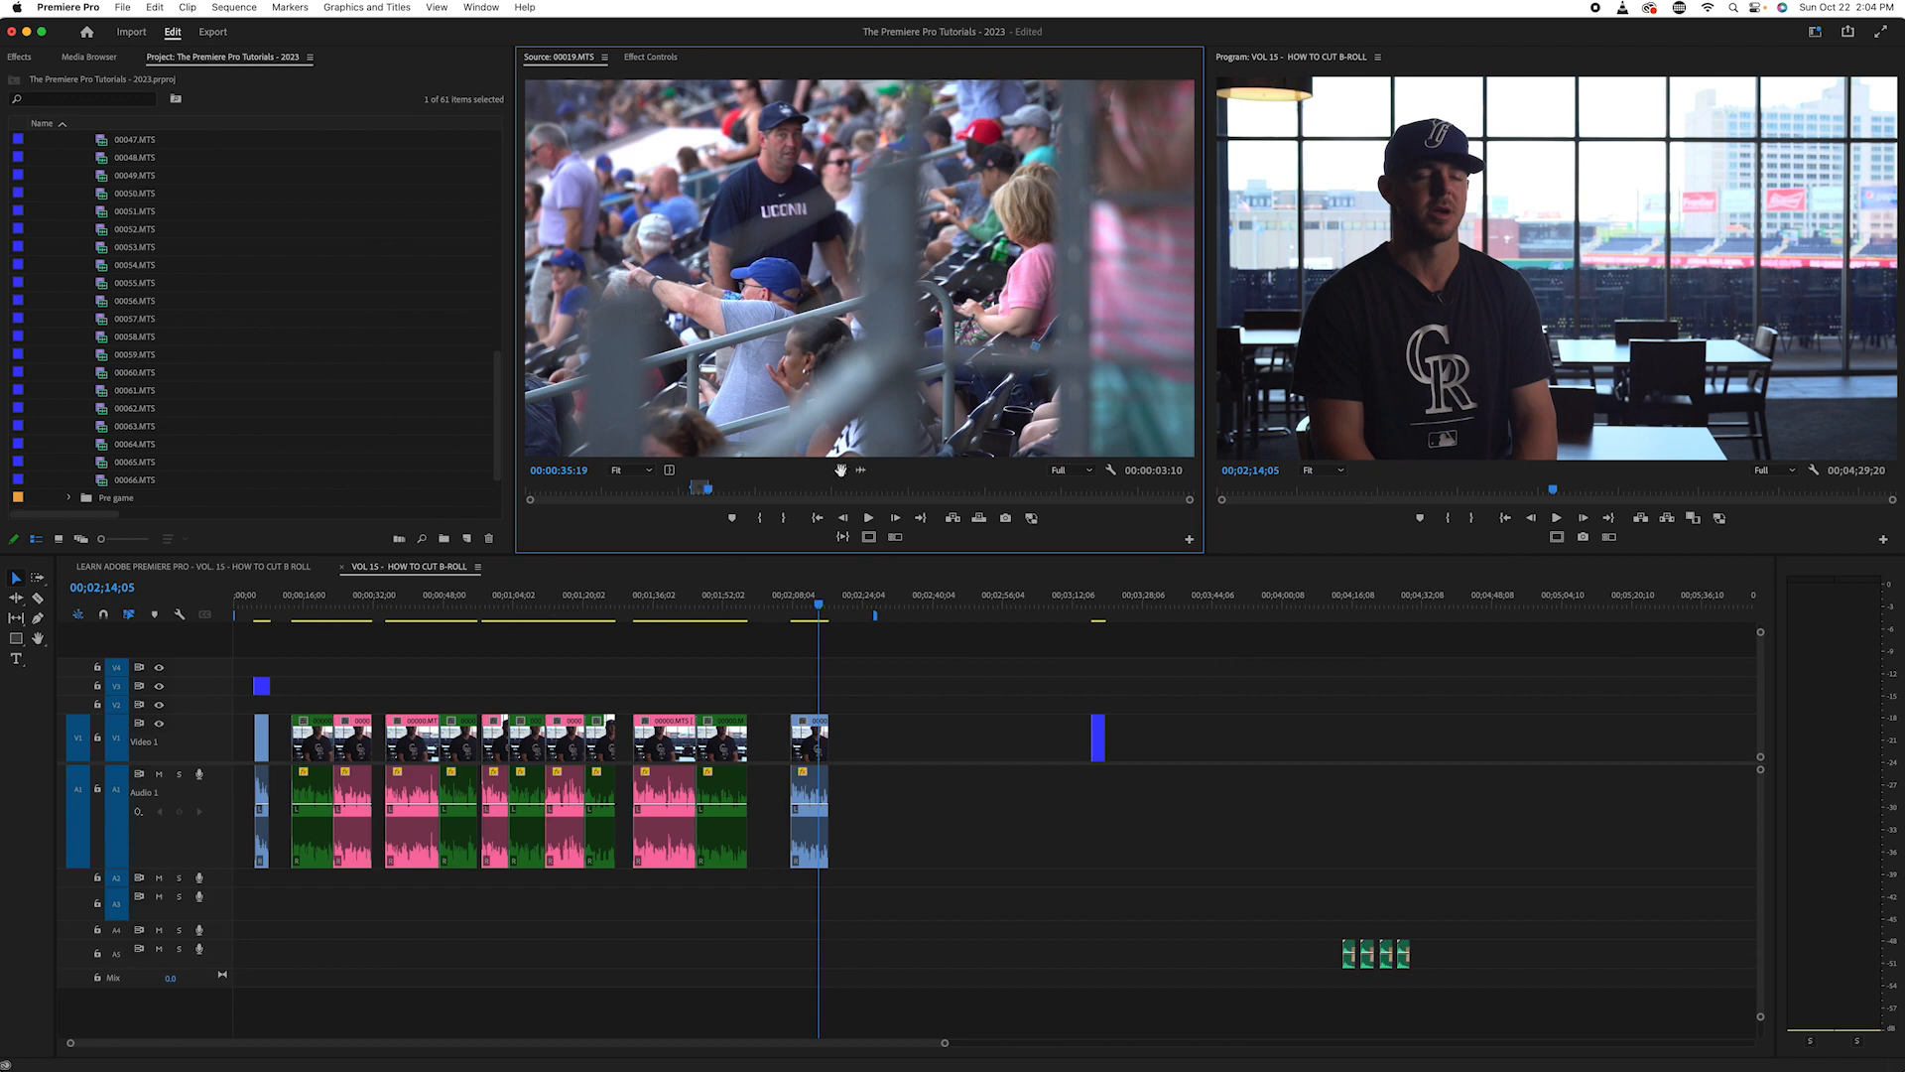
- Place the marked shot's video only on V1 after the separate B-roll clip, turn on timeline snapping and butt the two clips together
{"action": "left_click_drag", "start_coordinate": [842, 470], "coordinate": [1112, 734]}
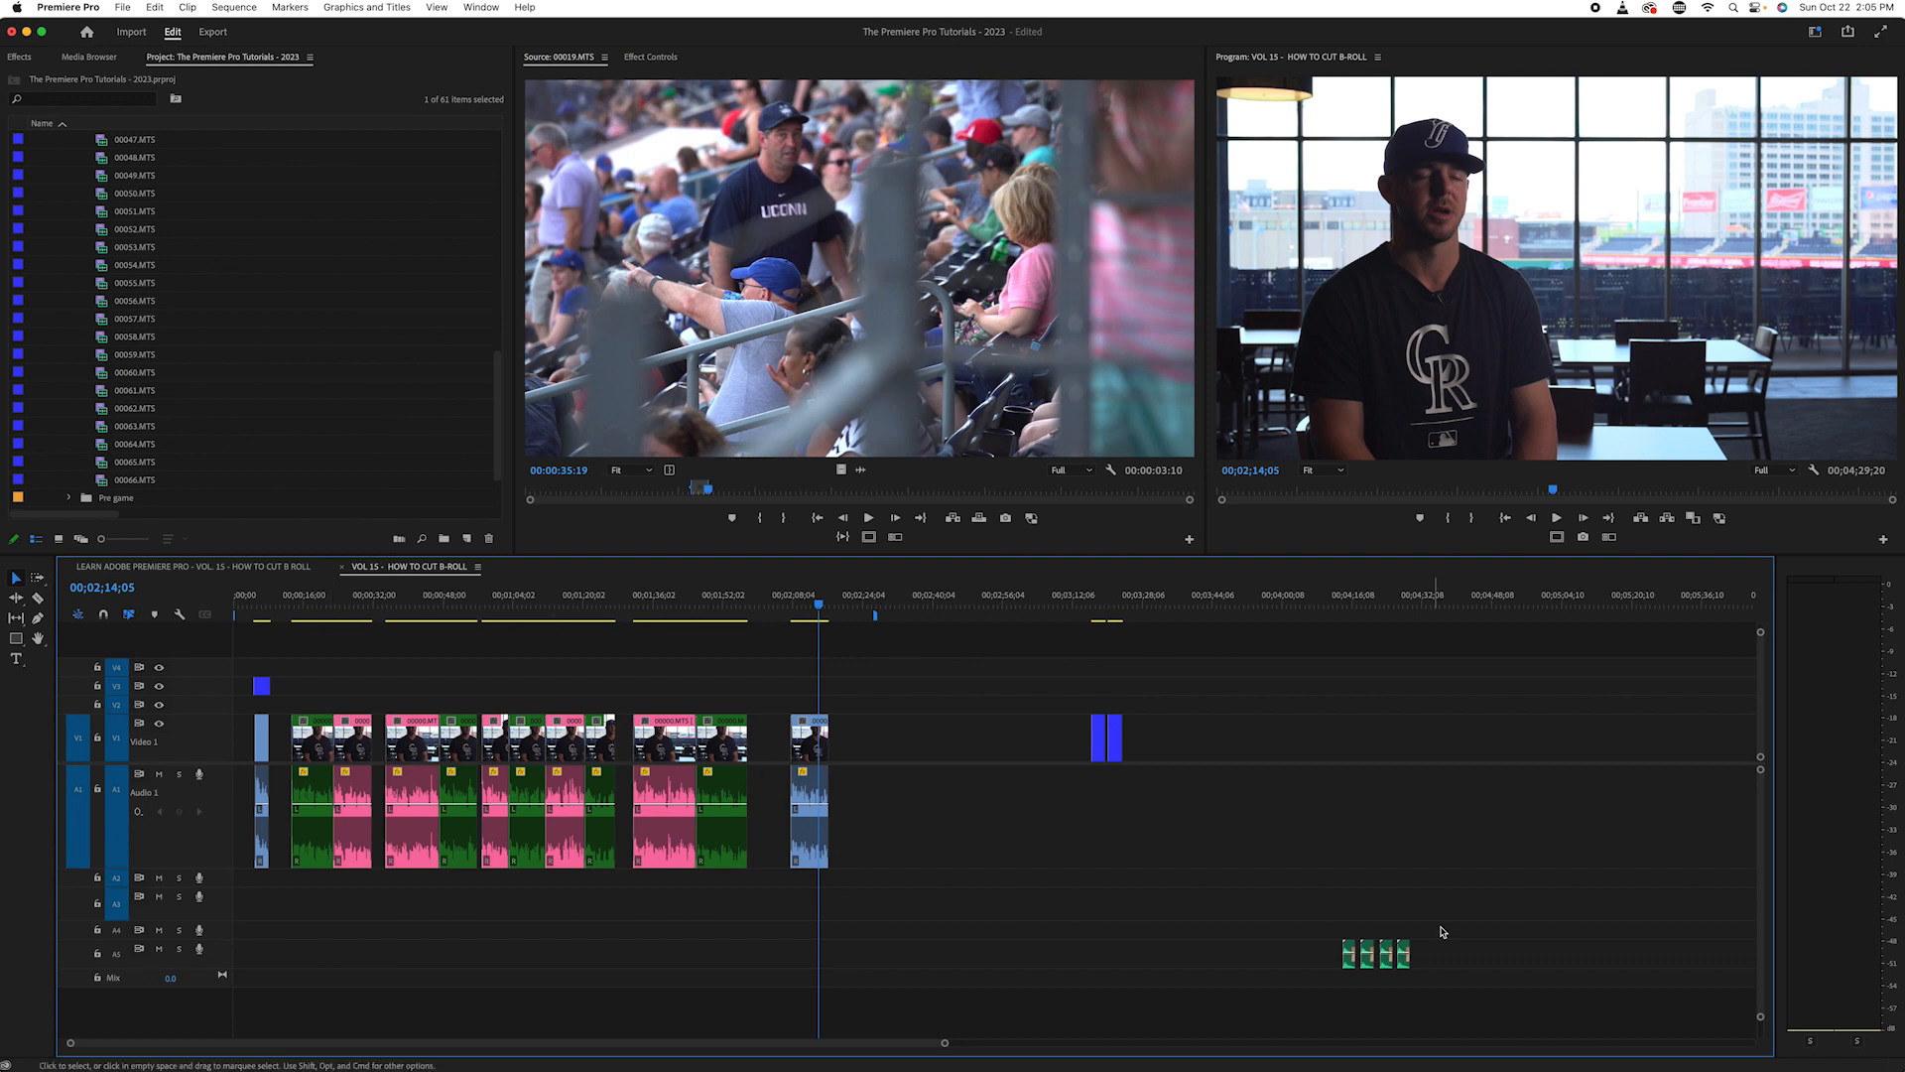
{"action": "left_click", "coordinate": [101, 617]}
{"action": "left_click_drag", "start_coordinate": [1114, 737], "coordinate": [1119, 749]}
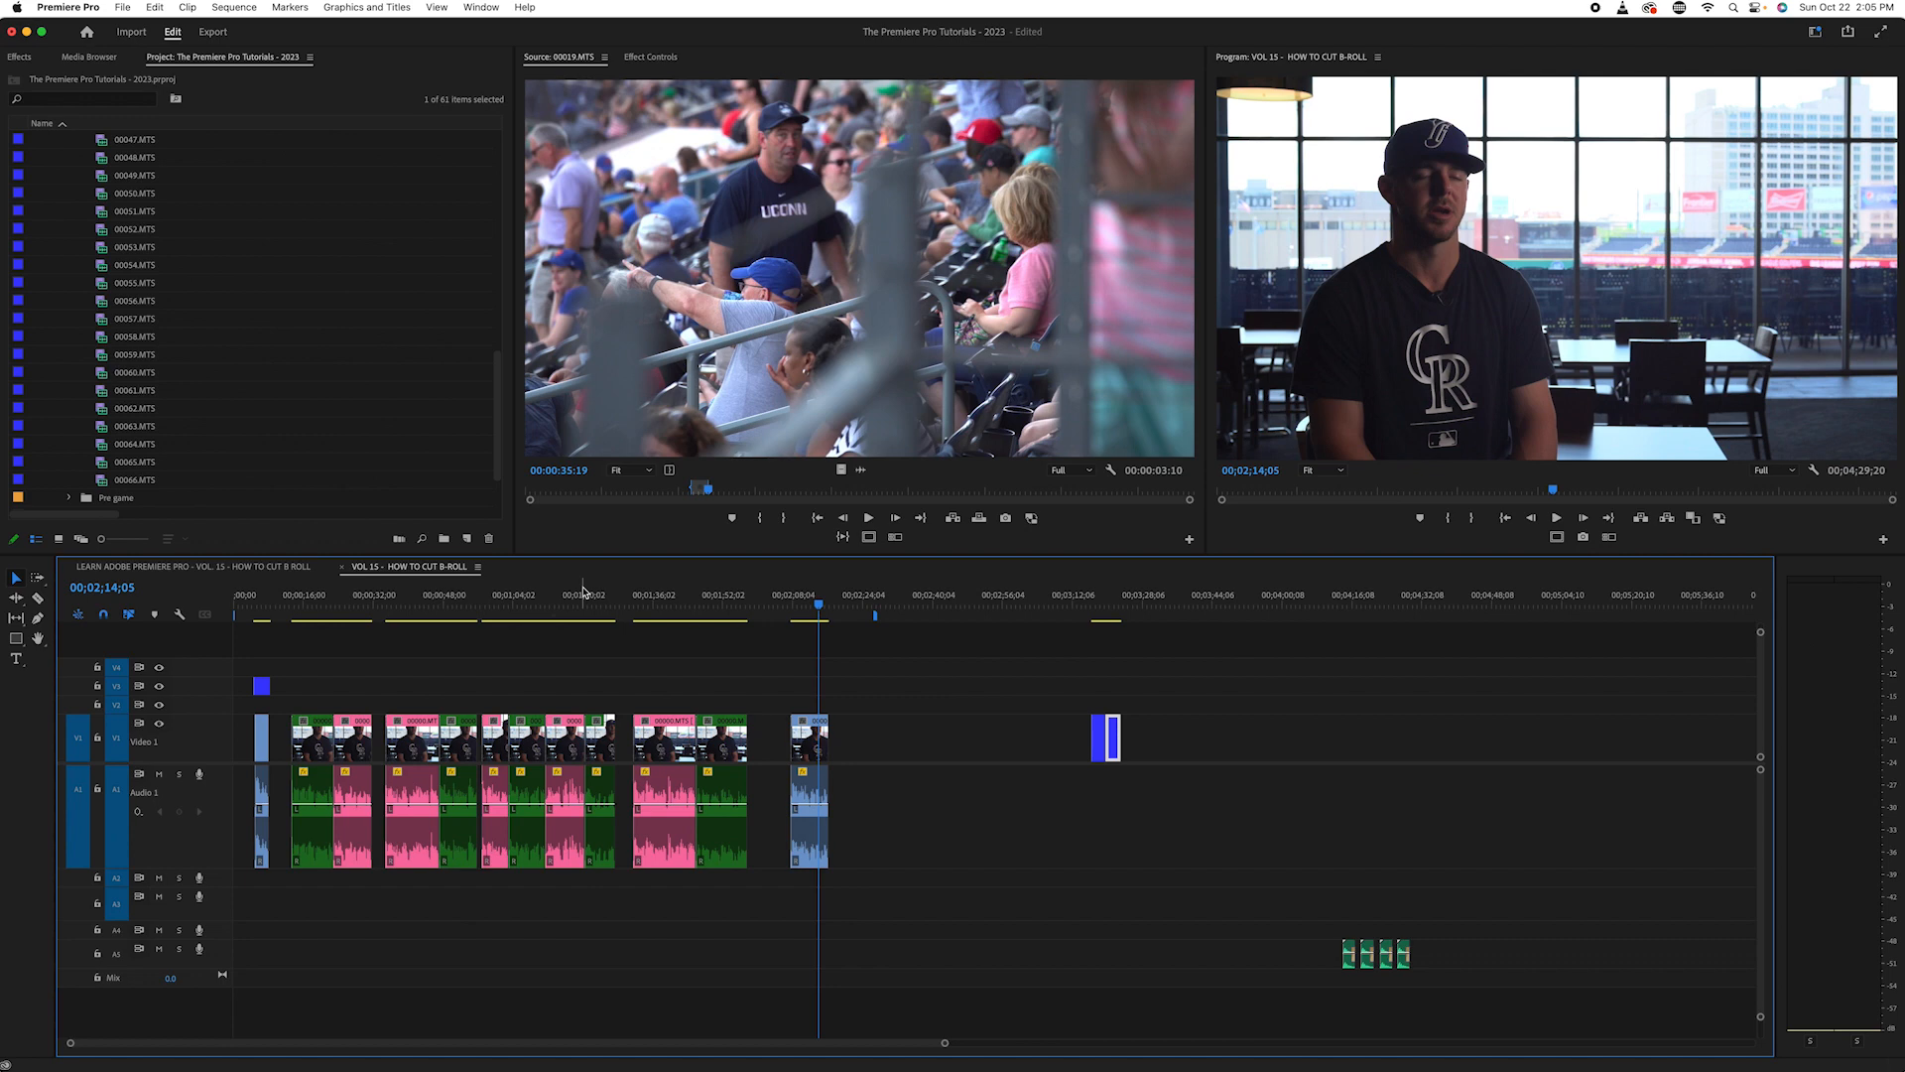
- Open source clip 00020.MTS and mark the shot of people running across the field, with the Out point at 00:00:13:08
{"action": "left_click_drag", "start_coordinate": [743, 487], "coordinate": [553, 493]}
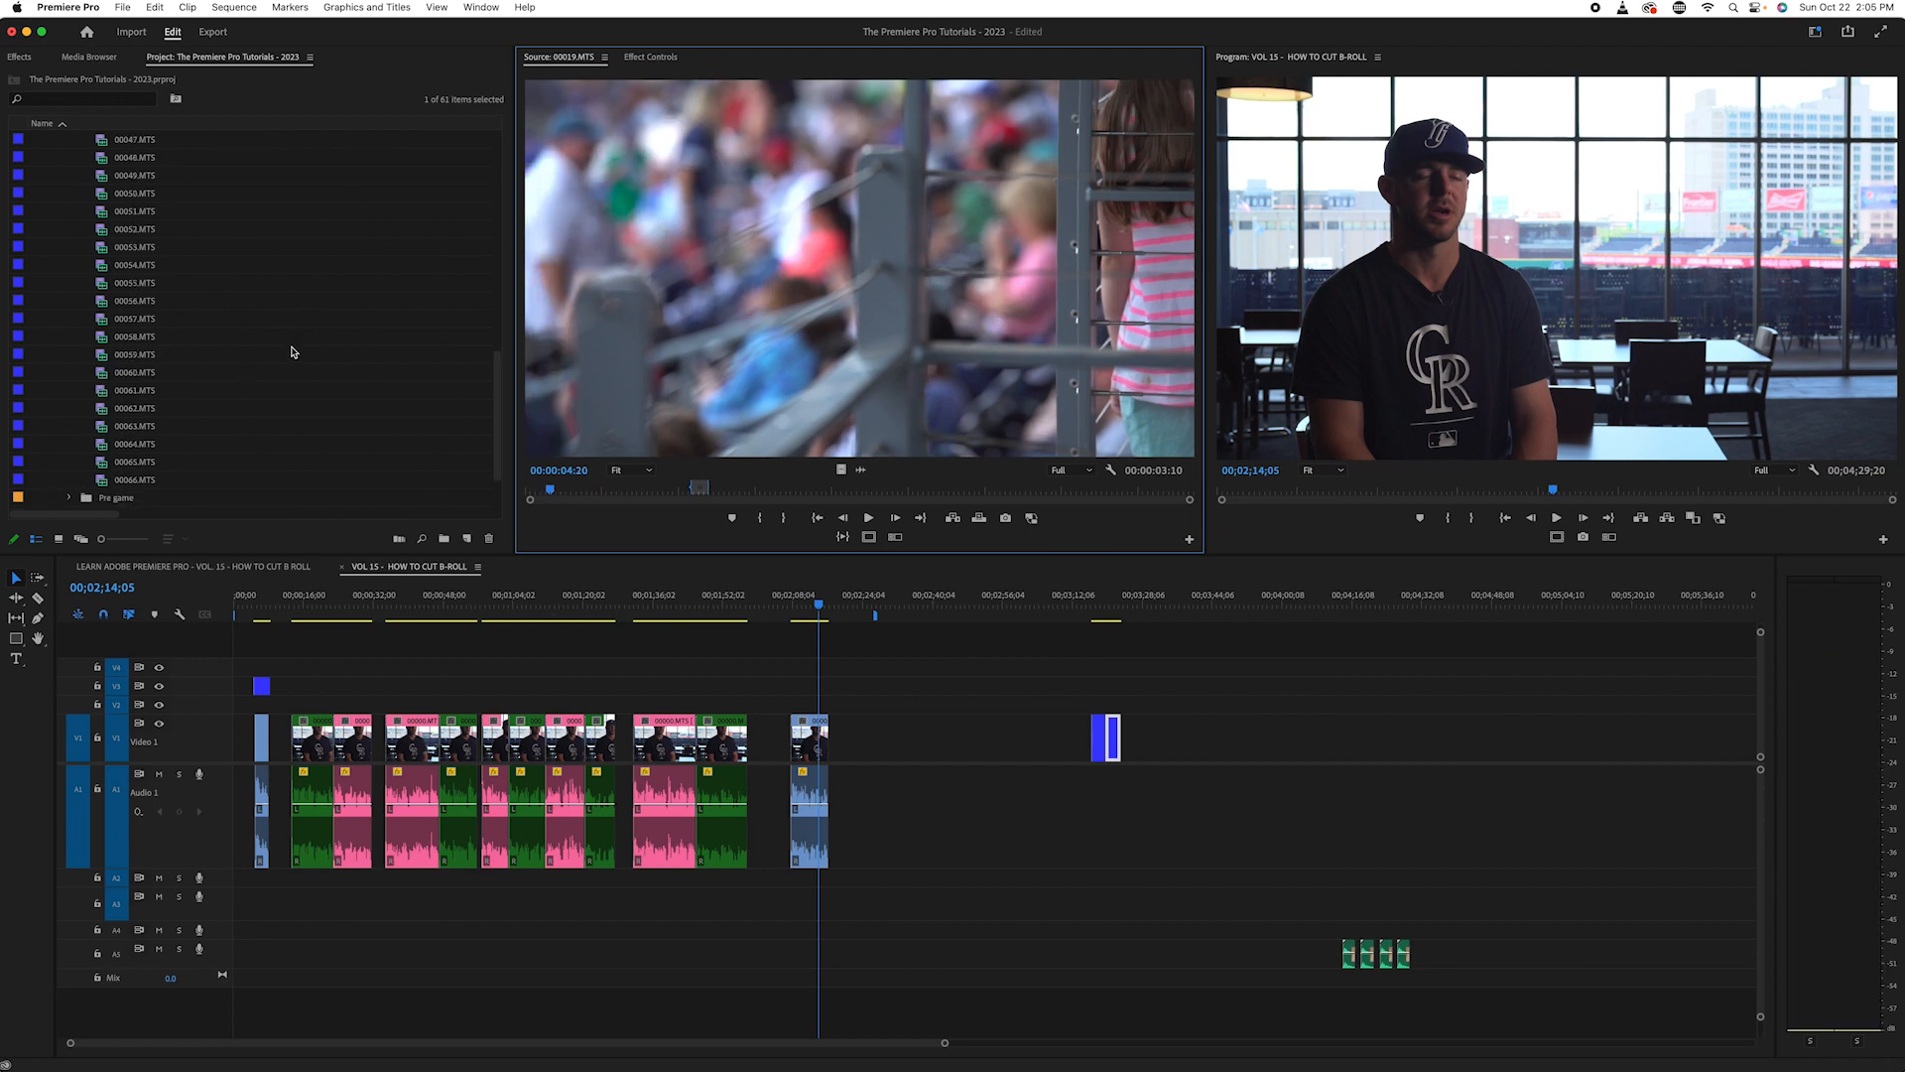
{"action": "scroll", "coordinate": [285, 335], "scroll_direction": "up", "scroll_amount": 10}
{"action": "double_click", "coordinate": [100, 284]}
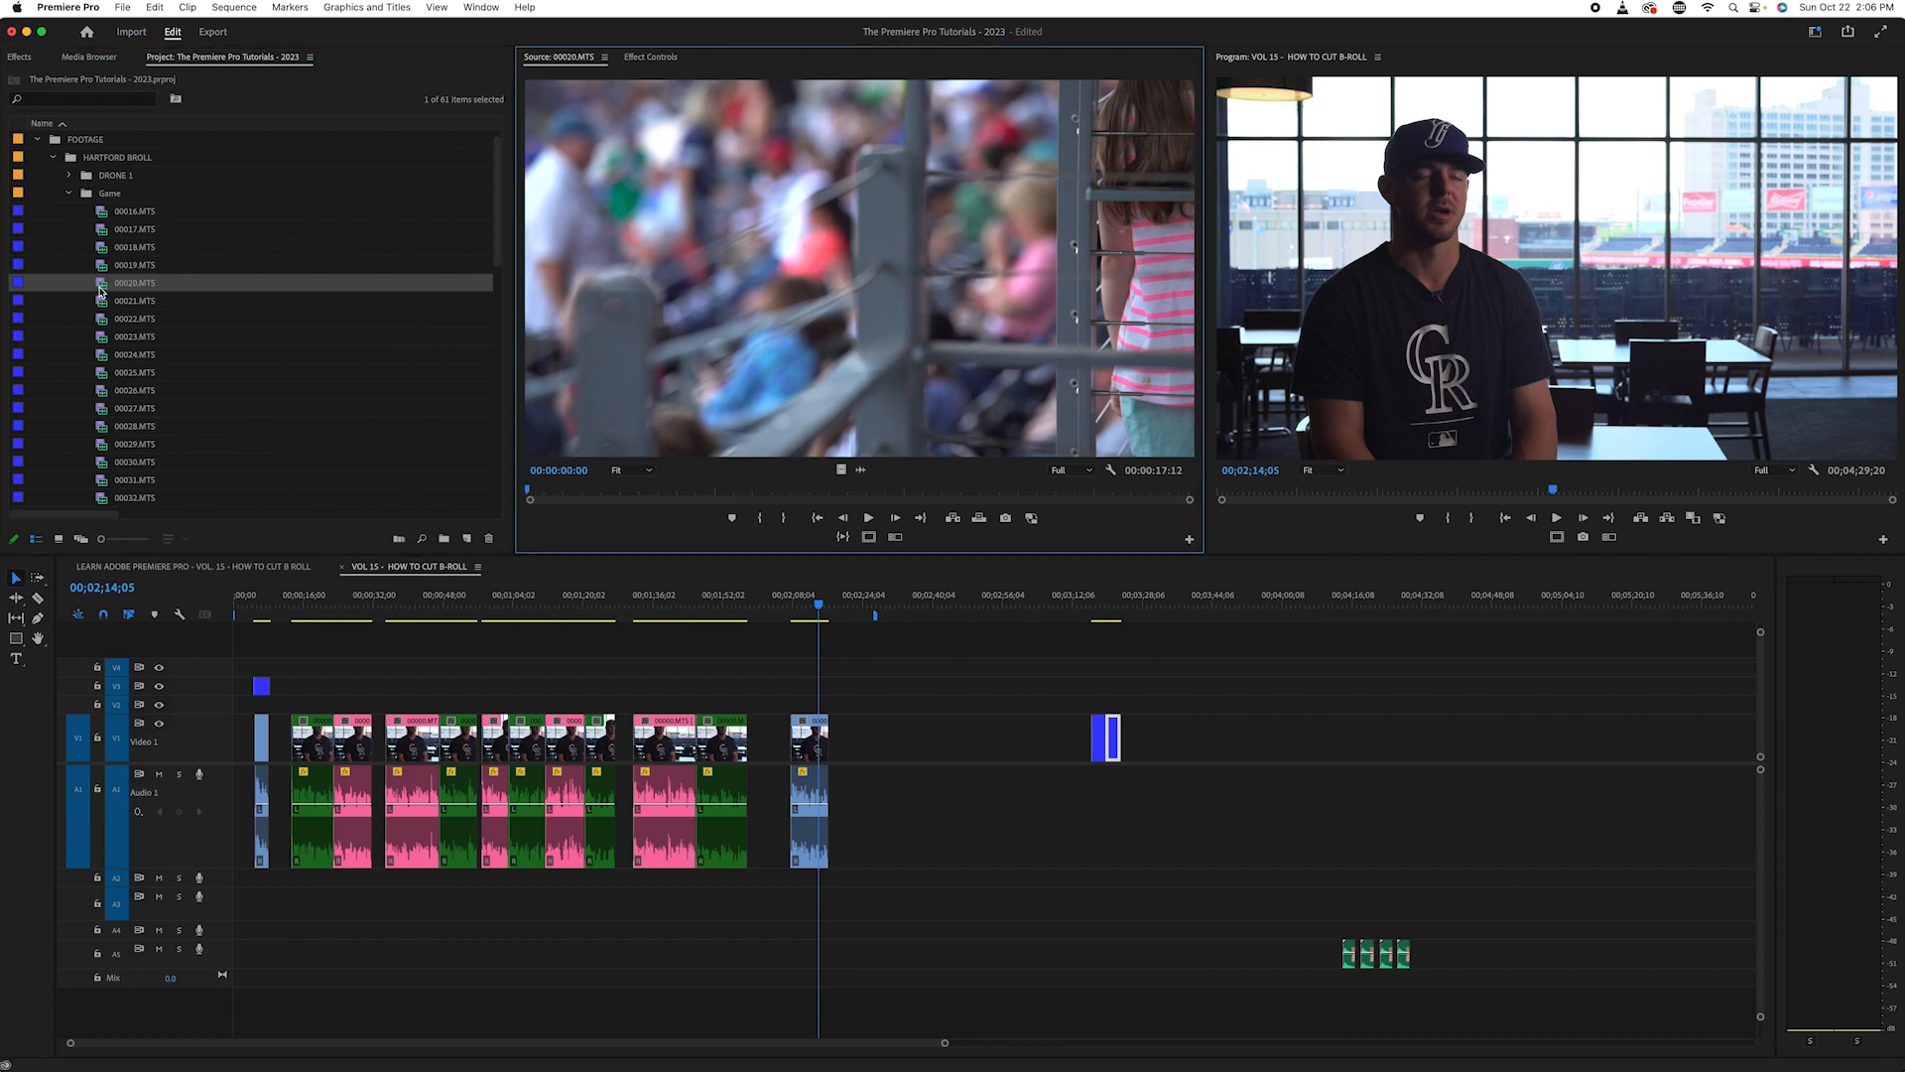
{"action": "left_click_drag", "start_coordinate": [561, 491], "coordinate": [855, 524]}
{"action": "key", "text": "i"}
{"action": "key", "text": "space"}
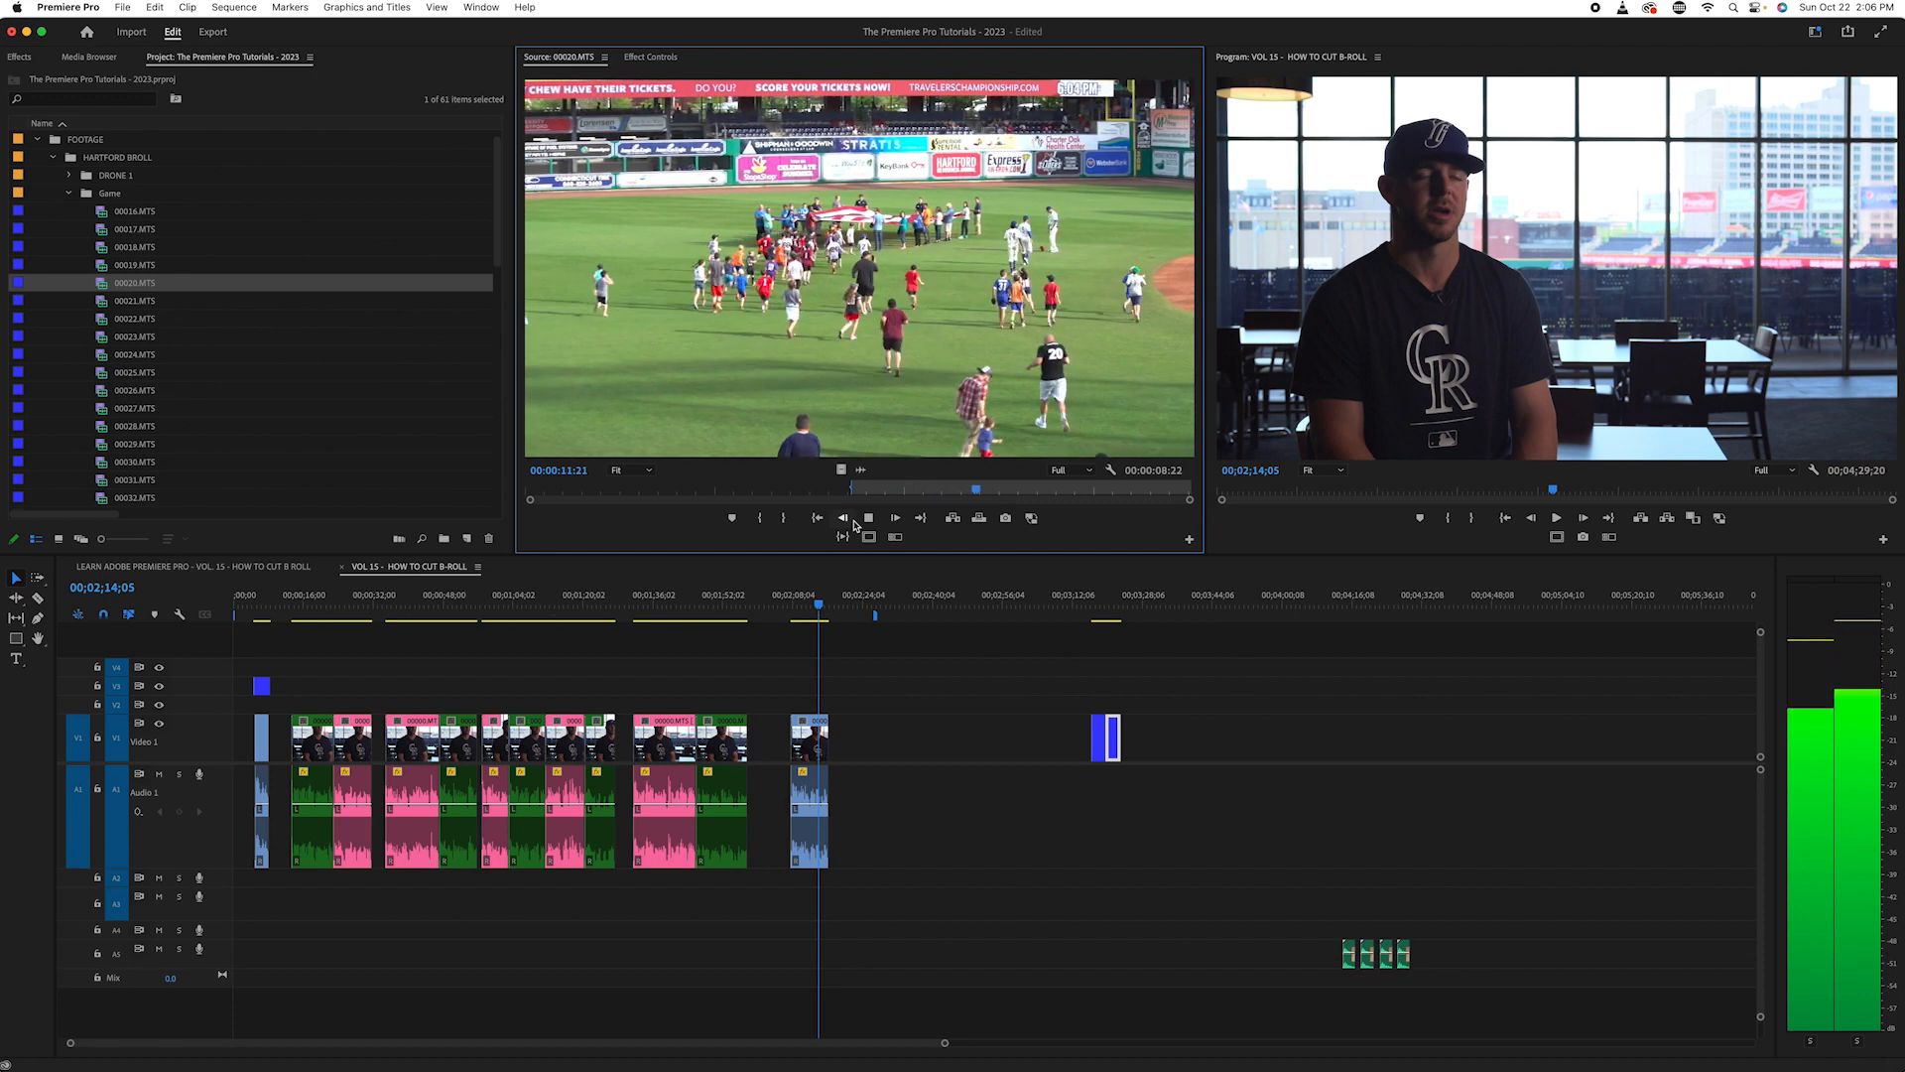
{"action": "key", "text": "space"}
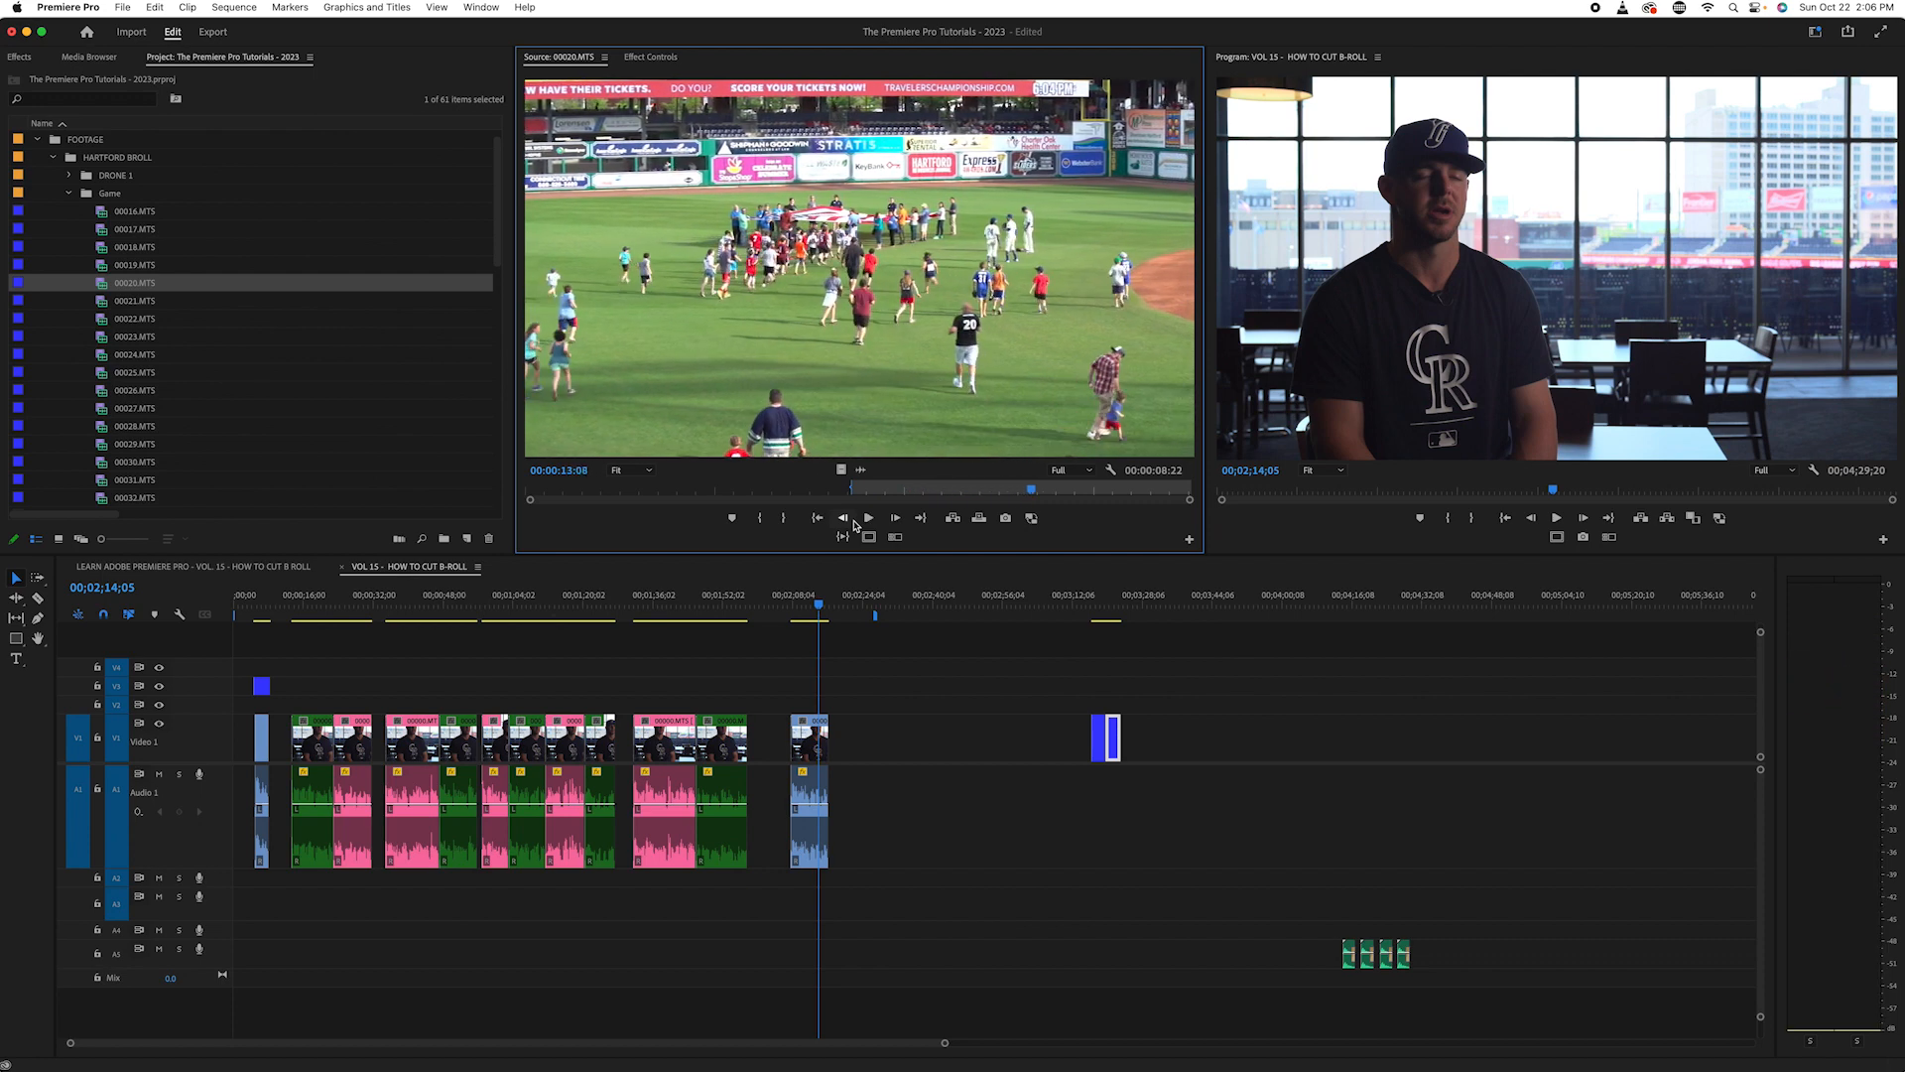
{"action": "key", "text": "o"}
- Place the marked field shot's video only on V1 directly after the crowd clip and check it in the sequence
{"action": "left_click_drag", "start_coordinate": [841, 472], "coordinate": [1124, 742]}
{"action": "left_click", "coordinate": [1126, 602]}
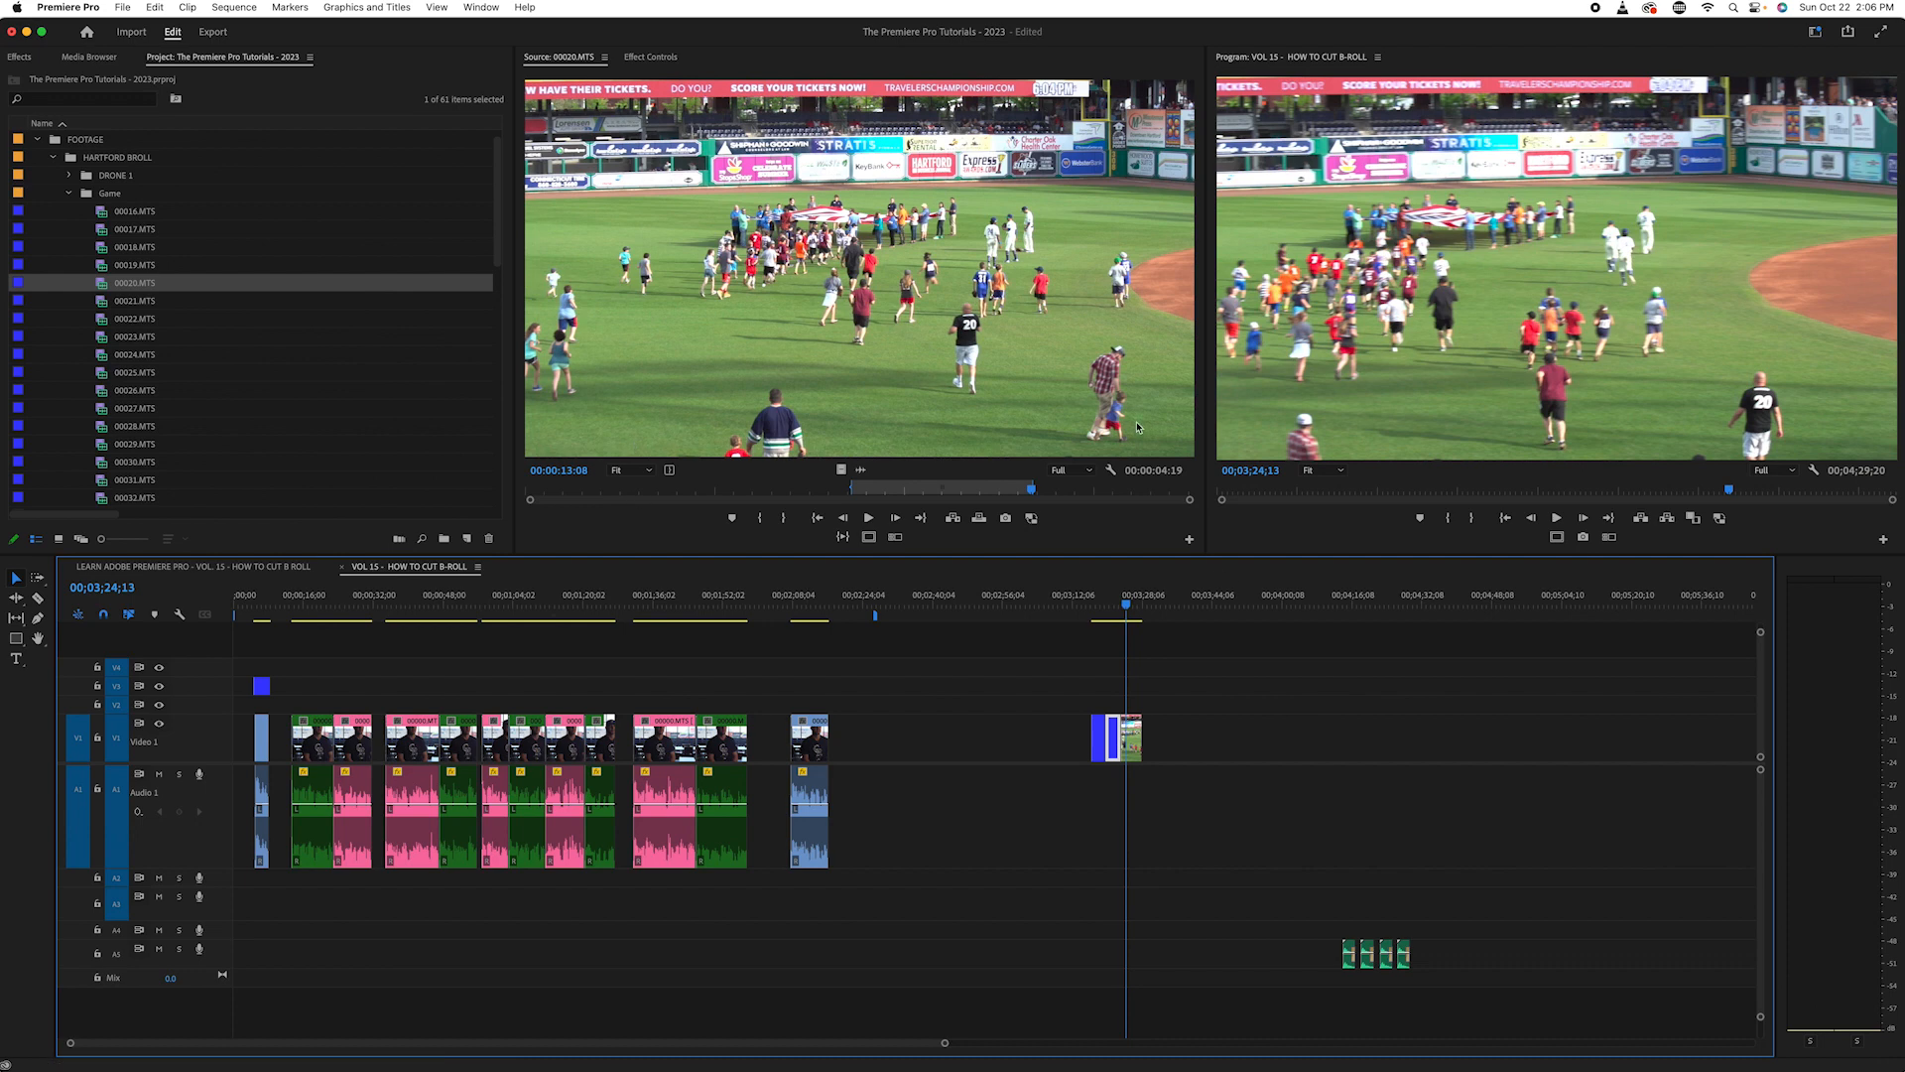
{"action": "left_click", "coordinate": [1134, 607]}
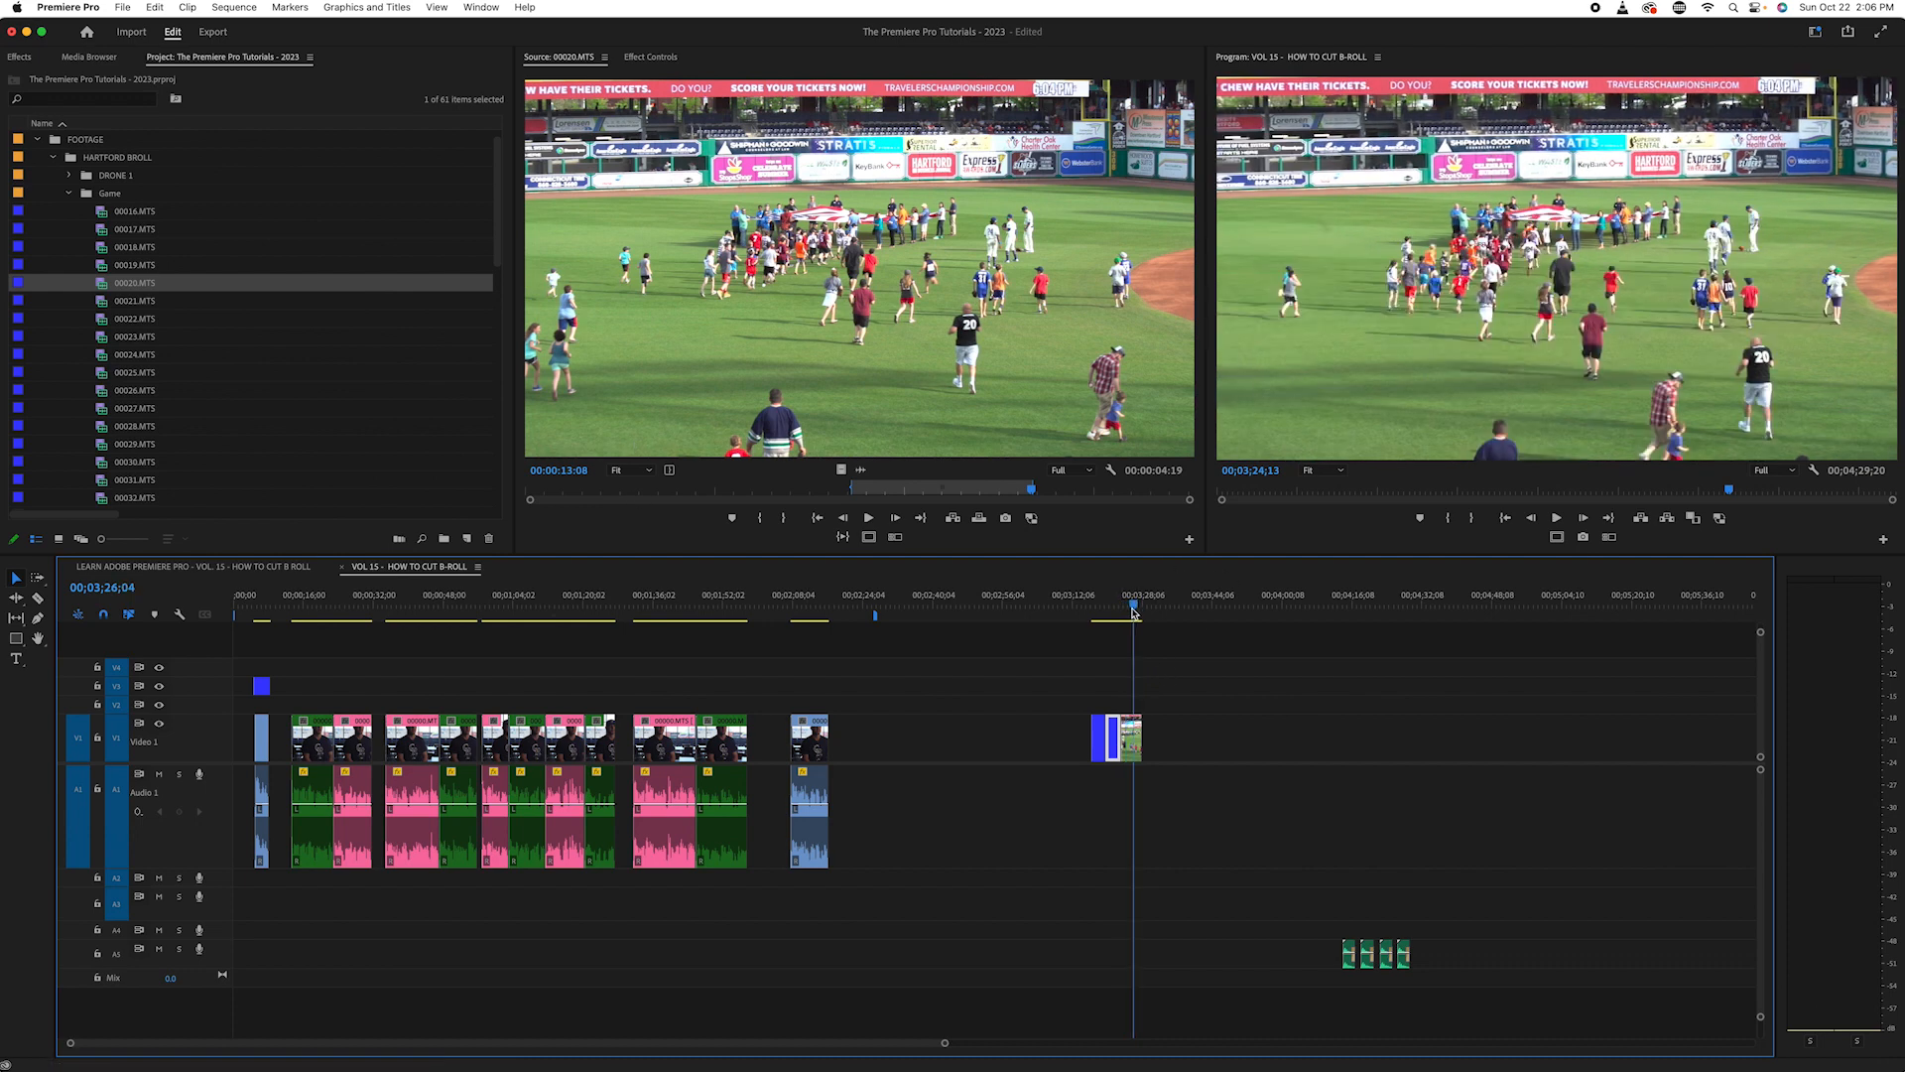
{"action": "left_click_drag", "start_coordinate": [1134, 608], "coordinate": [1135, 609]}
- Skim source clips 00021.MTS and 00022.MTS for usable crowd and game shots, including the skyline pan
{"action": "scroll", "coordinate": [164, 243], "scroll_direction": "down", "scroll_amount": 1}
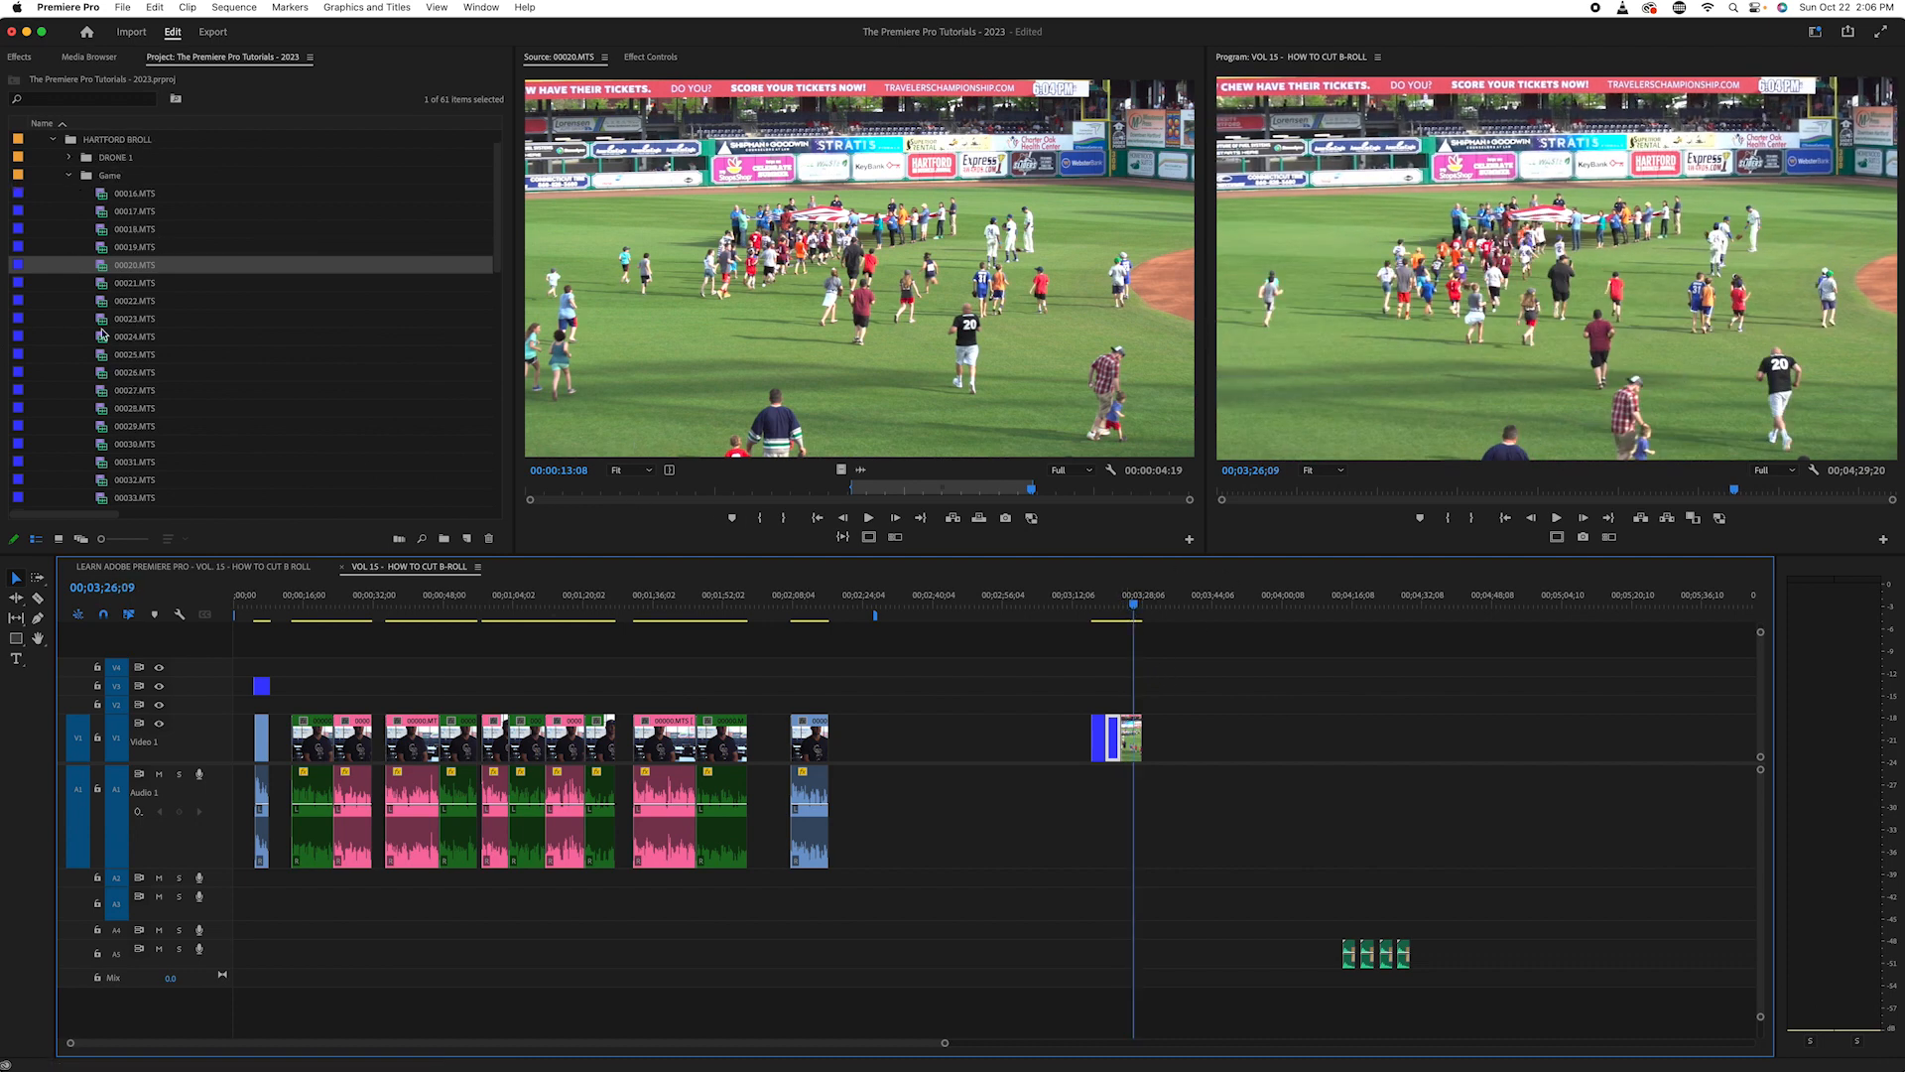
{"action": "left_click", "coordinate": [104, 284]}
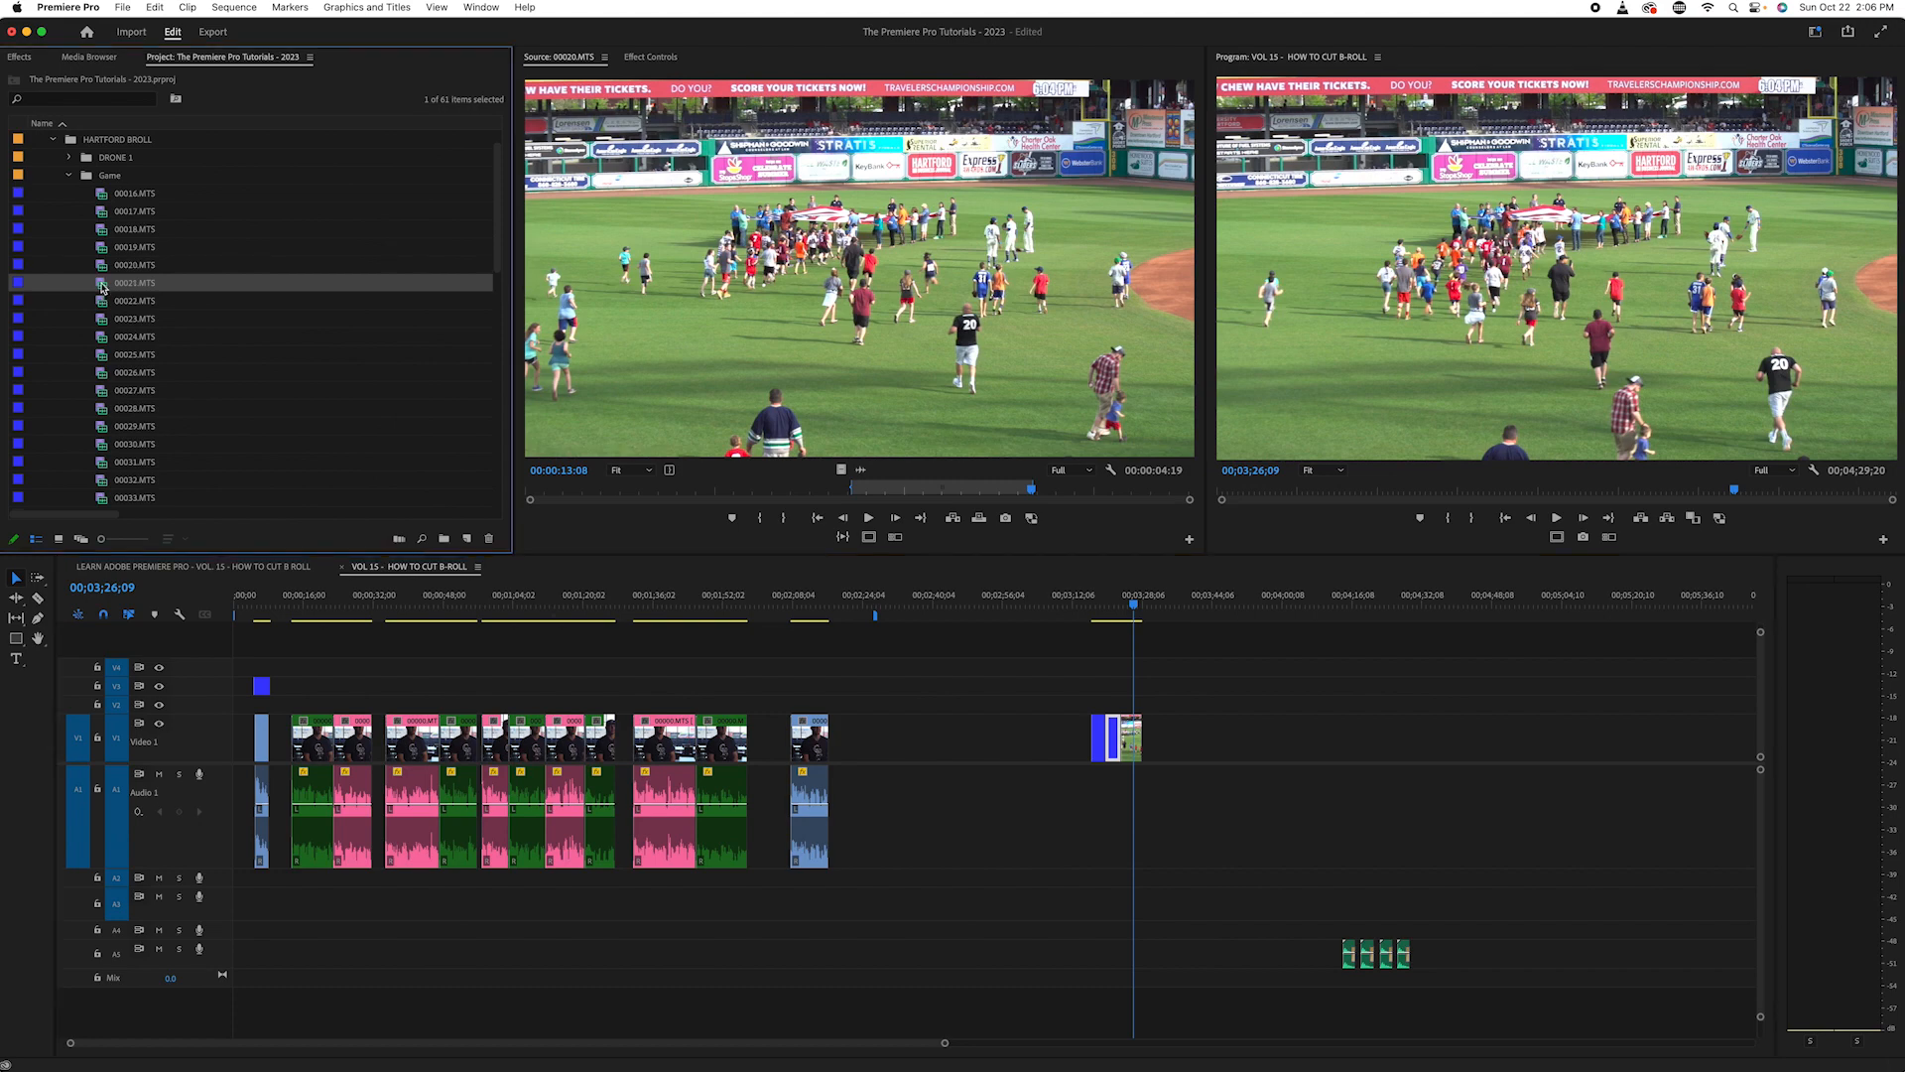
{"action": "double_click", "coordinate": [104, 287]}
{"action": "left_click_drag", "start_coordinate": [531, 493], "coordinate": [794, 495]}
{"action": "double_click", "coordinate": [99, 308]}
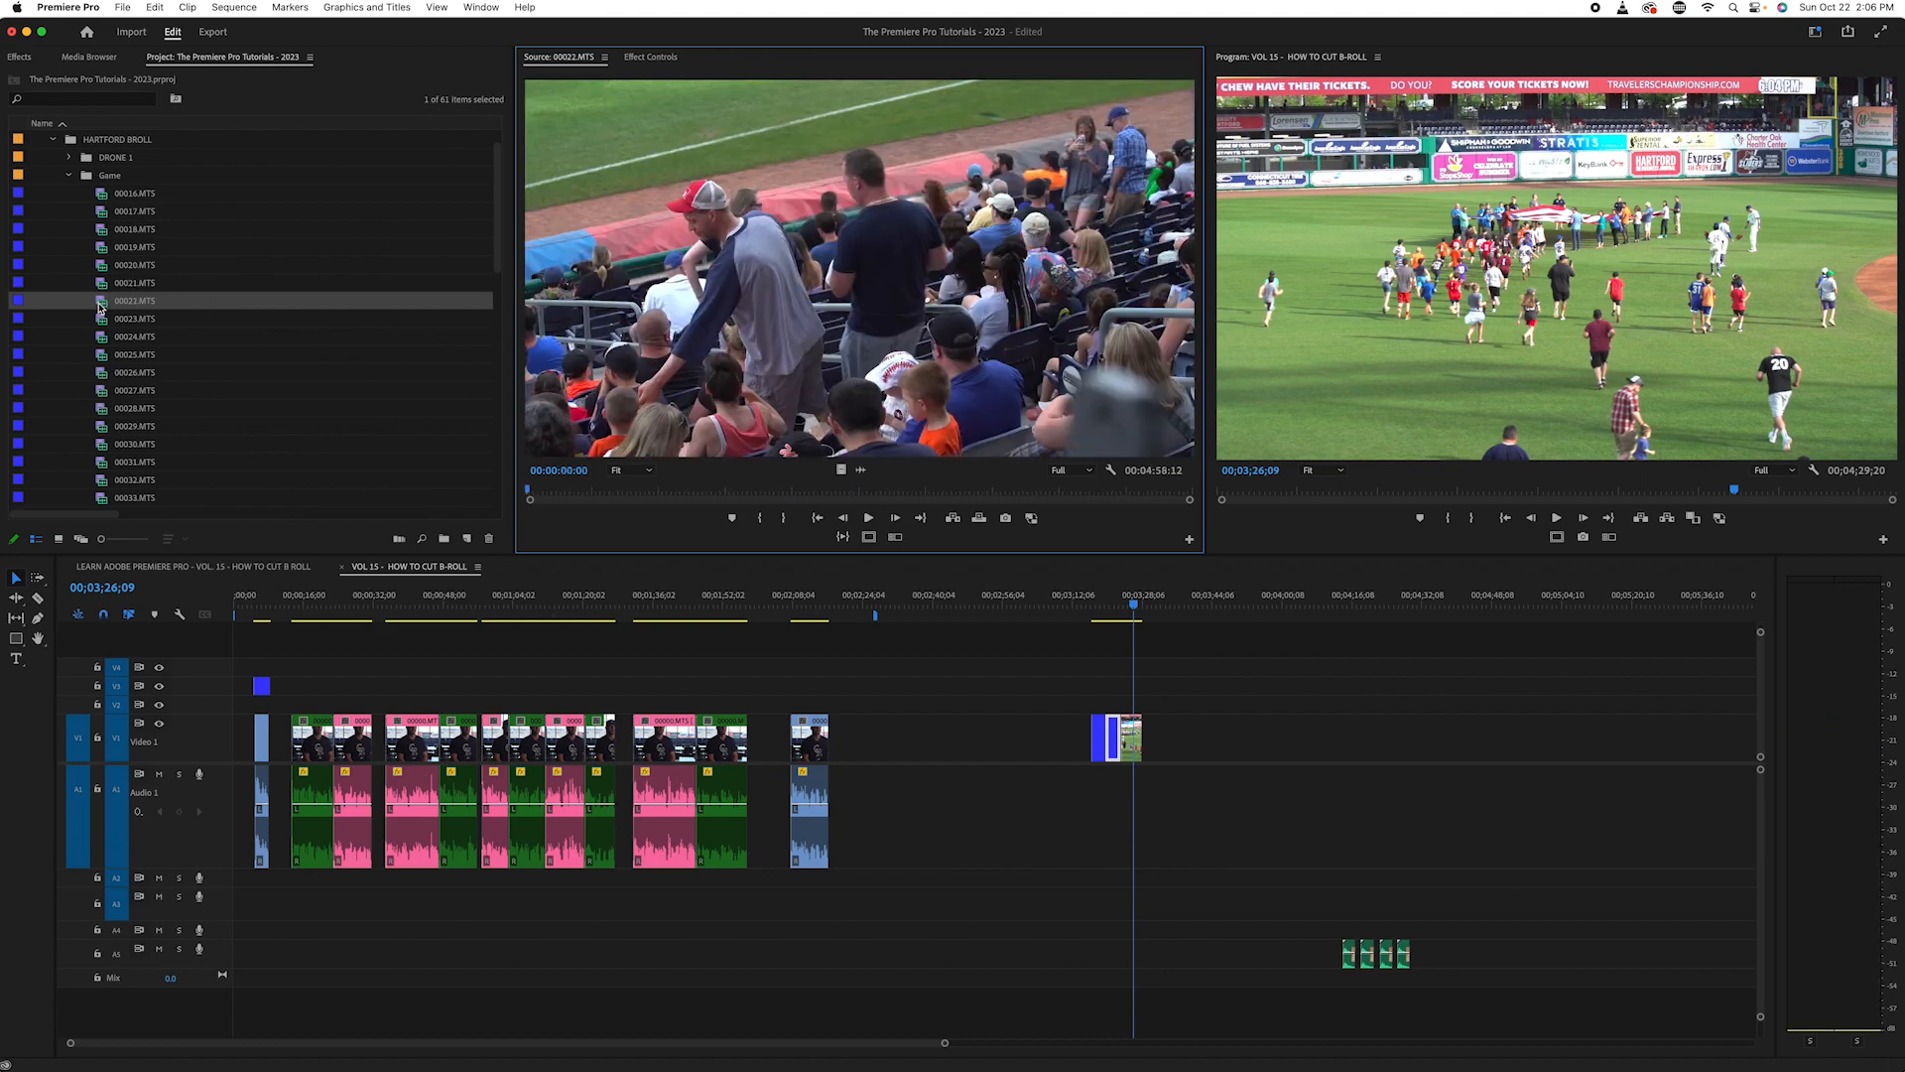
{"action": "left_click_drag", "start_coordinate": [550, 492], "coordinate": [1083, 491]}
{"action": "key", "text": "space"}
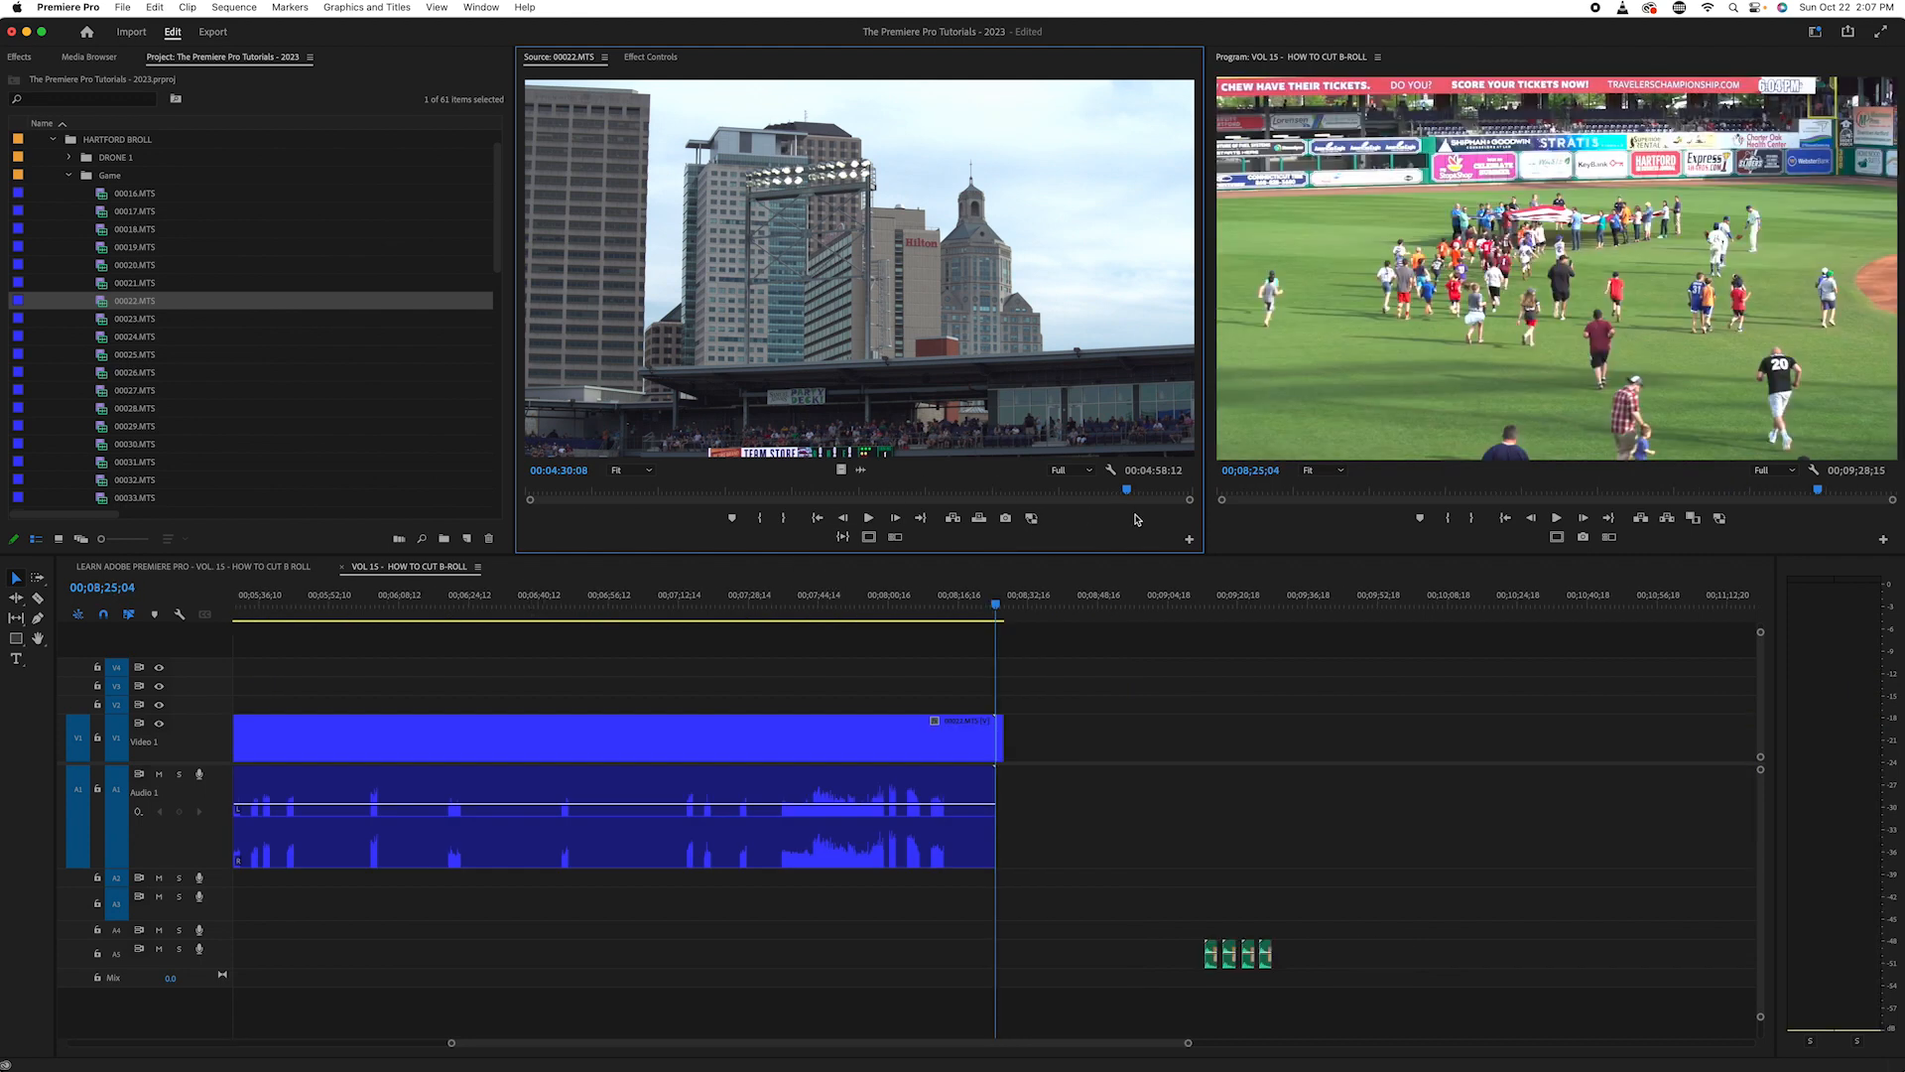
{"action": "key", "text": "space"}
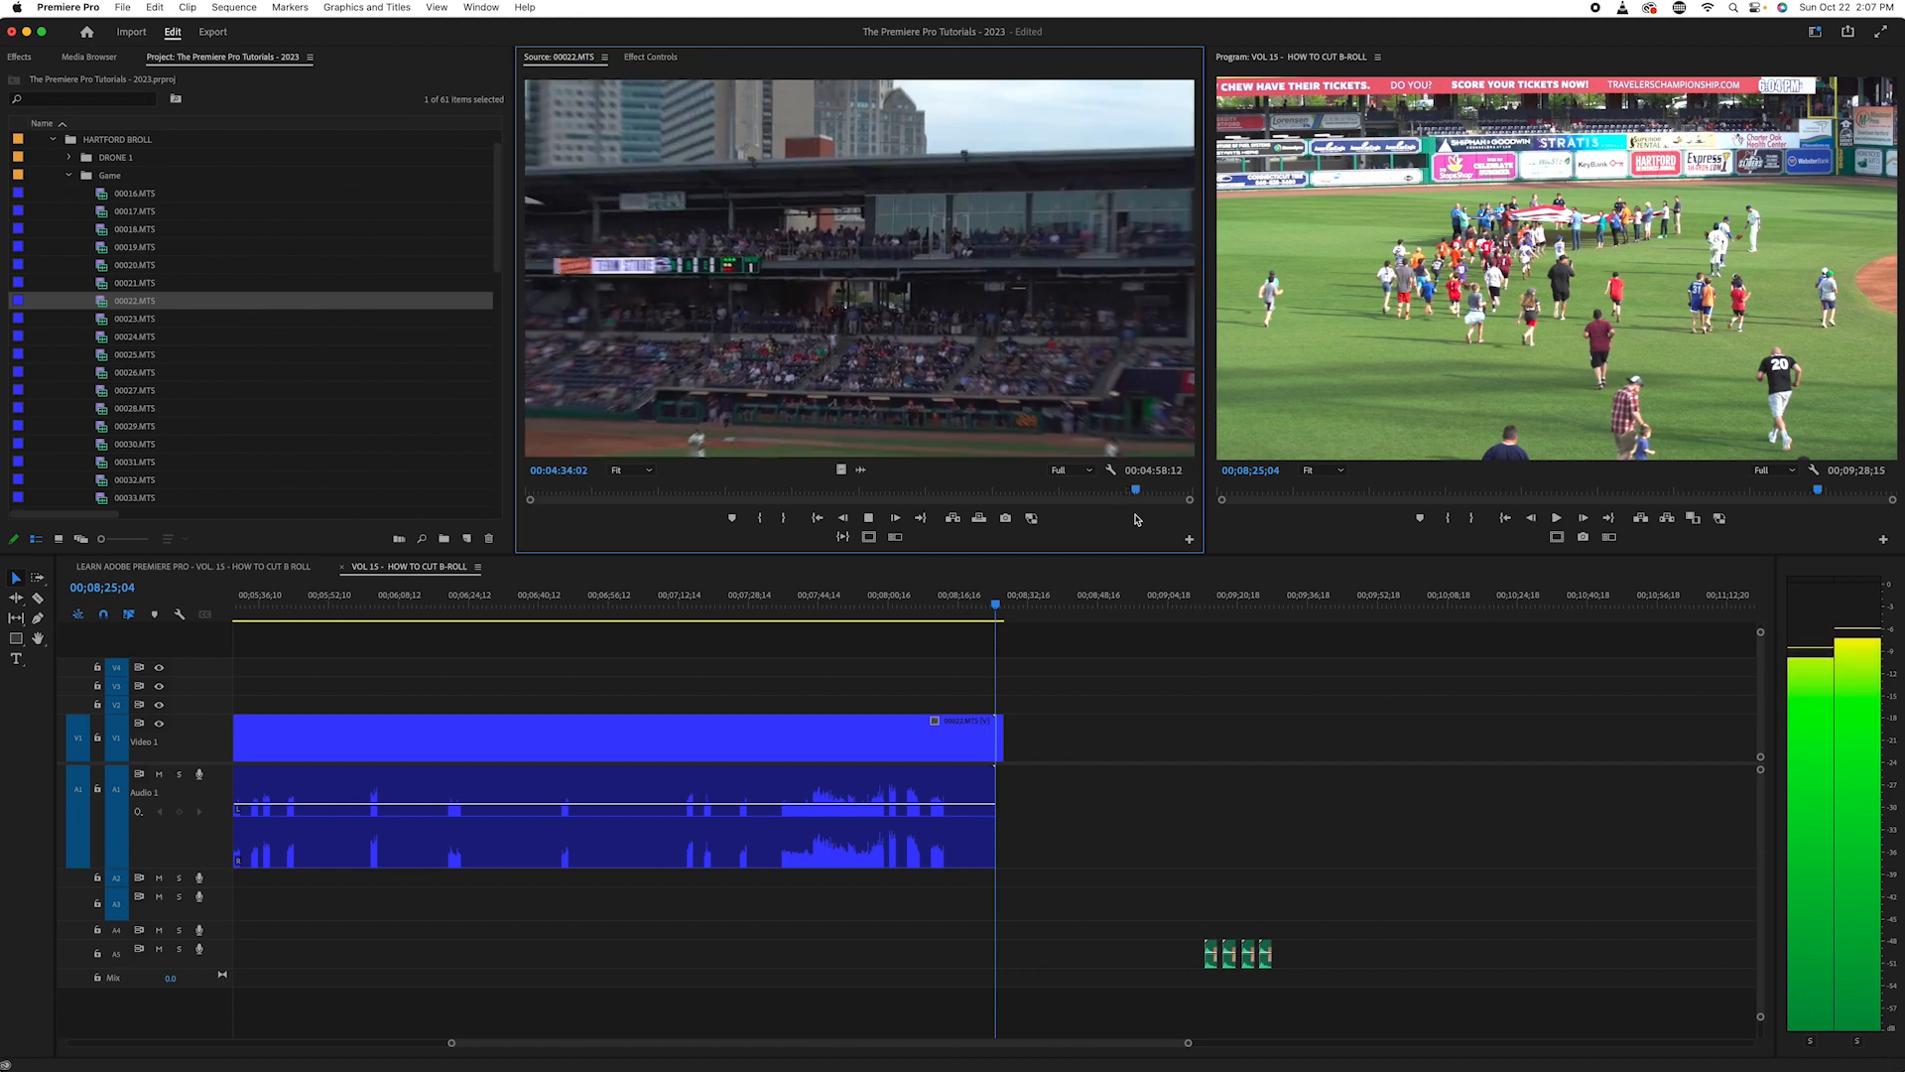
{"action": "key", "text": "space"}
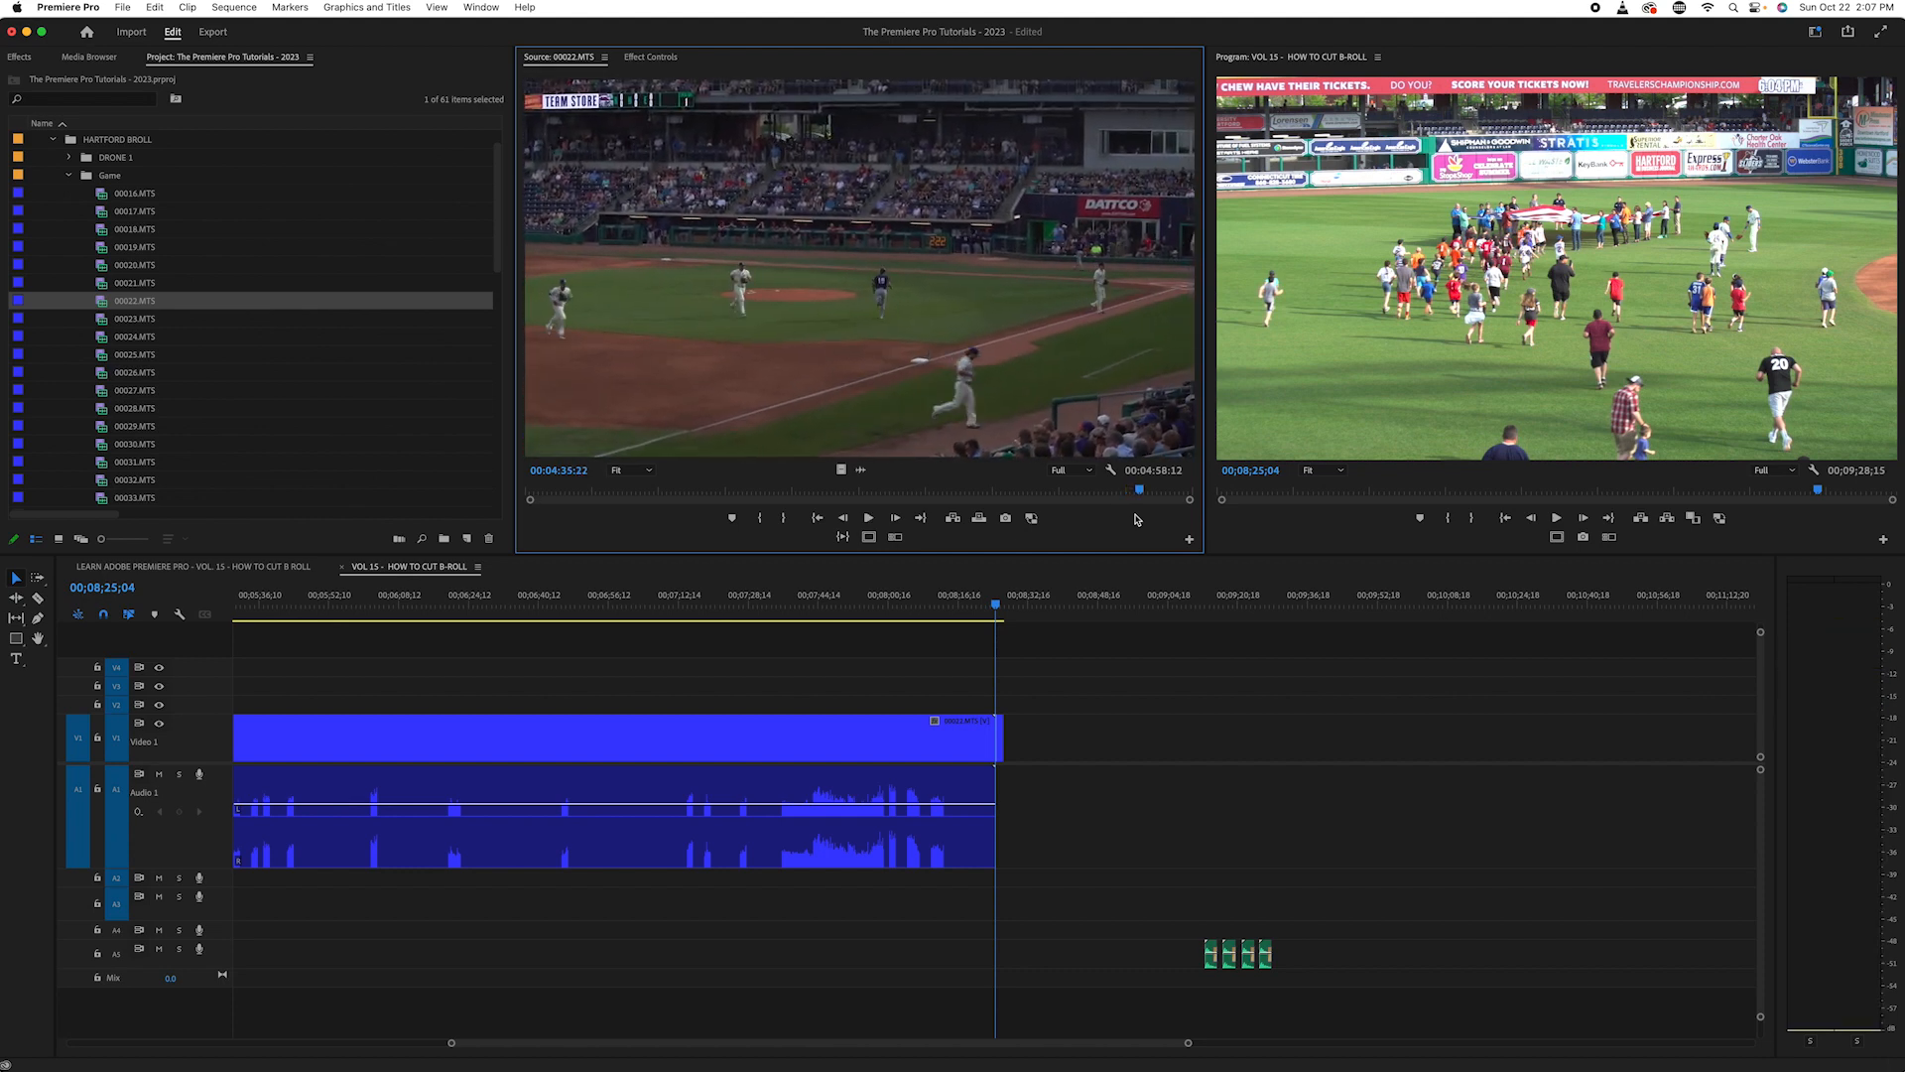
- Remove the full-length 00022.MTS clip with its audio from the timeline and close the space it took up
{"action": "mouse_move", "coordinate": [989, 597]}
{"action": "left_mouse_down"}
{"action": "mouse_move", "coordinate": [1020, 596]}
{"action": "mouse_move", "coordinate": [998, 599]}
{"action": "left_mouse_up"}
{"action": "left_click", "coordinate": [1136, 493]}
{"action": "left_click_drag", "start_coordinate": [1137, 494], "coordinate": [1121, 492]}
{"action": "left_click", "coordinate": [1018, 599]}
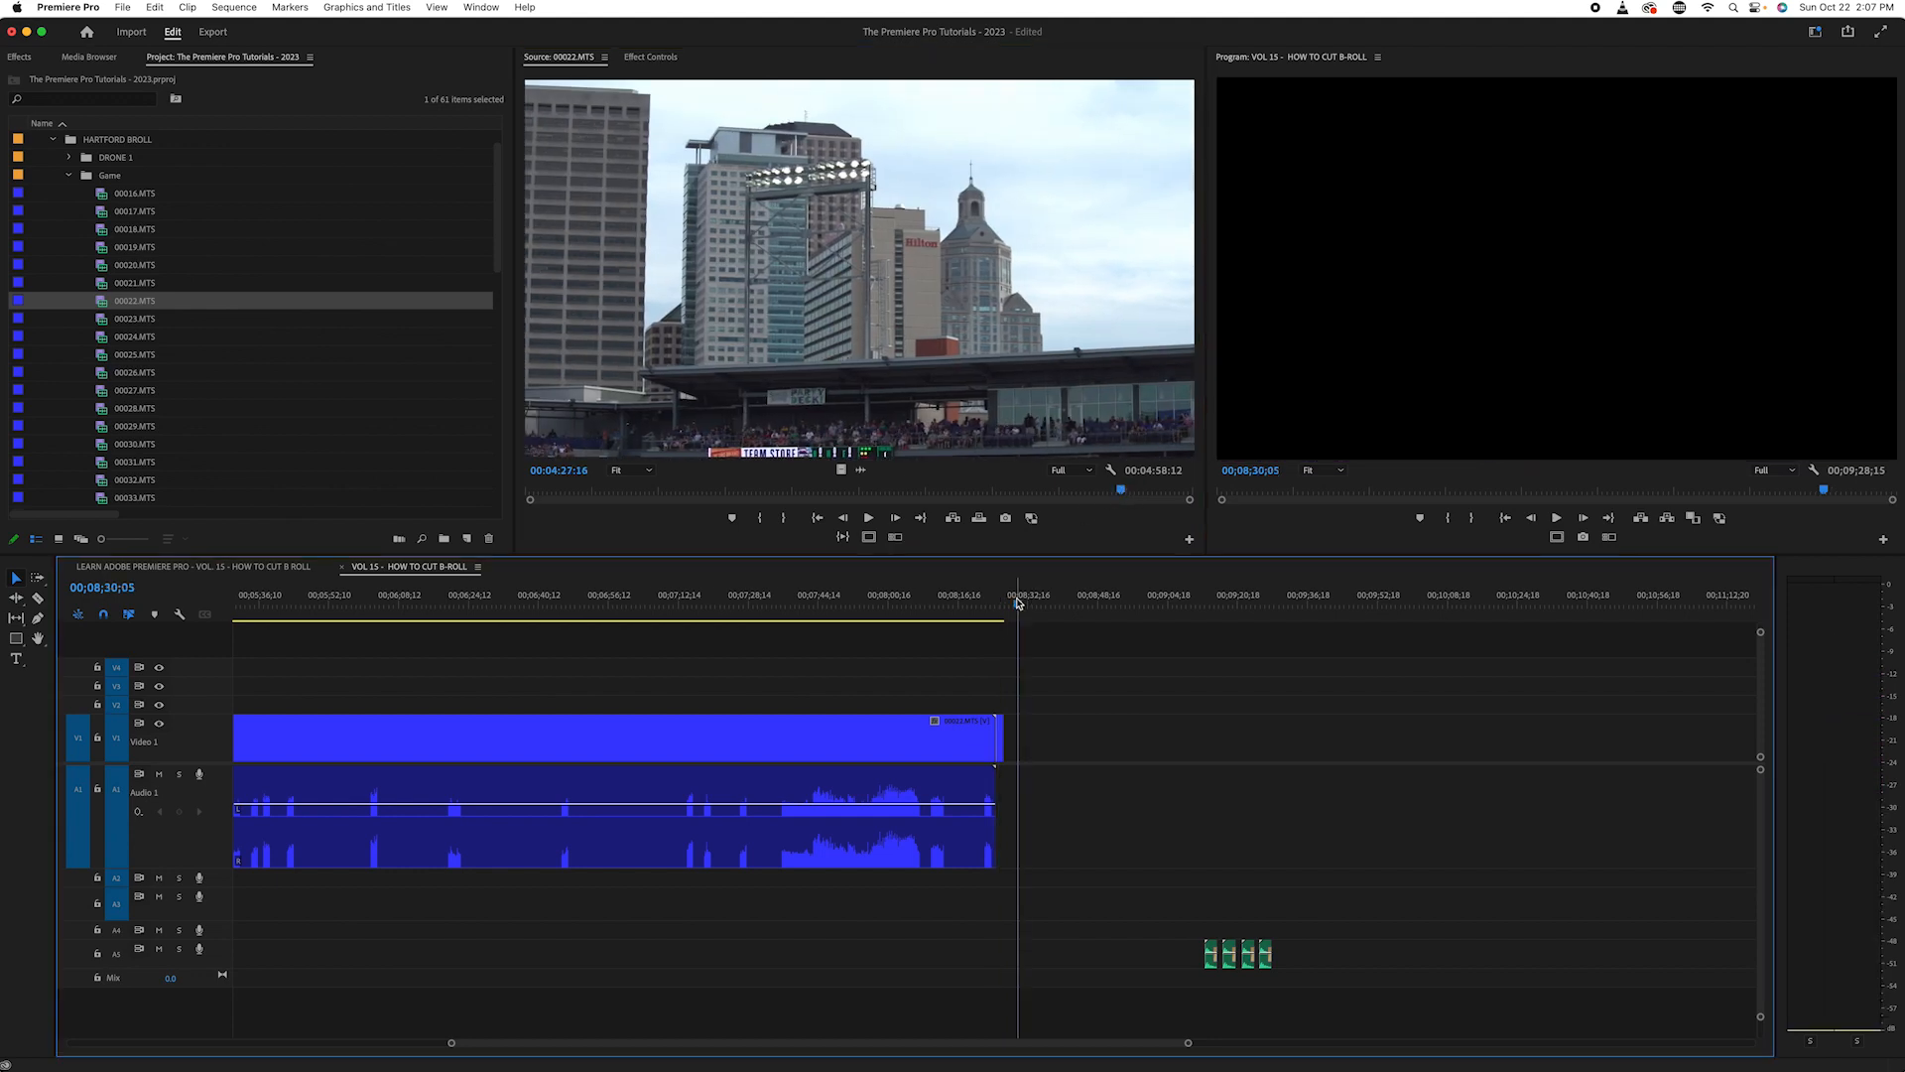
{"action": "key", "text": "backslash"}
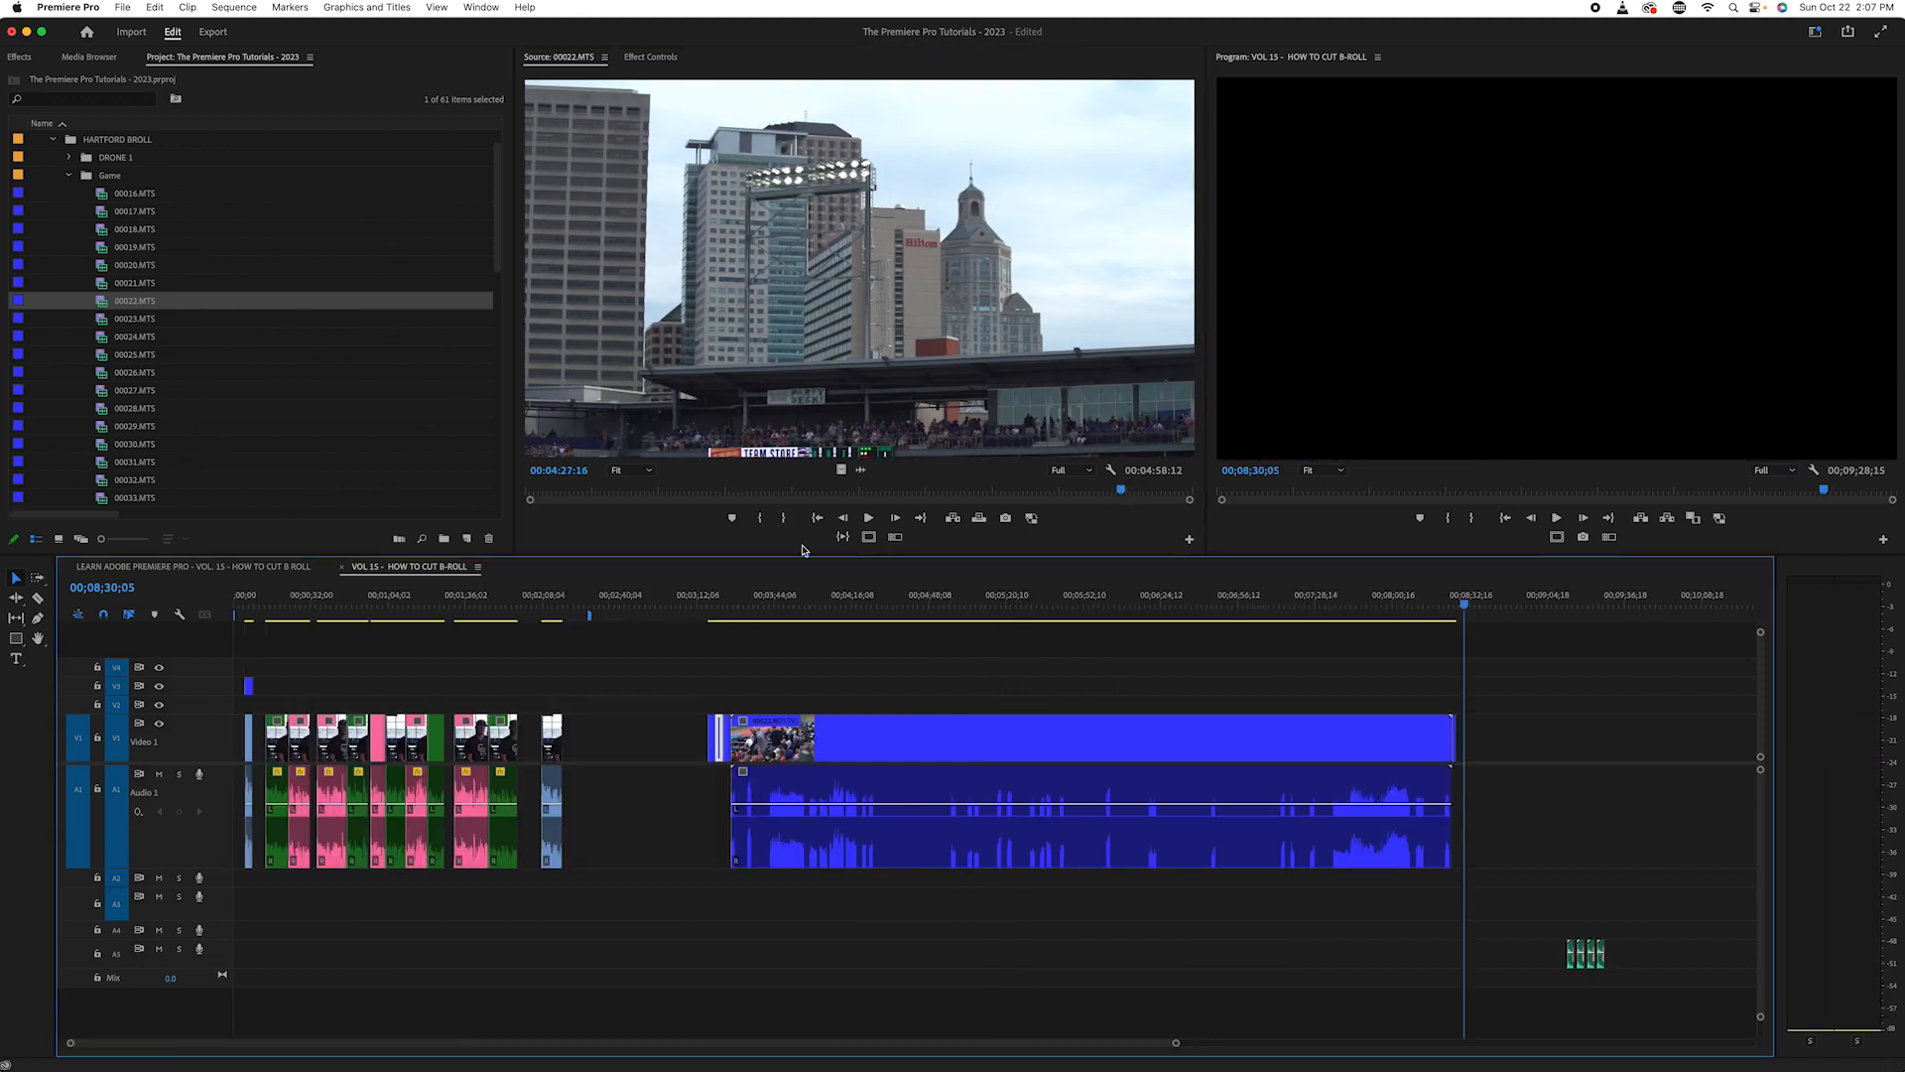
{"action": "key", "text": "q"}
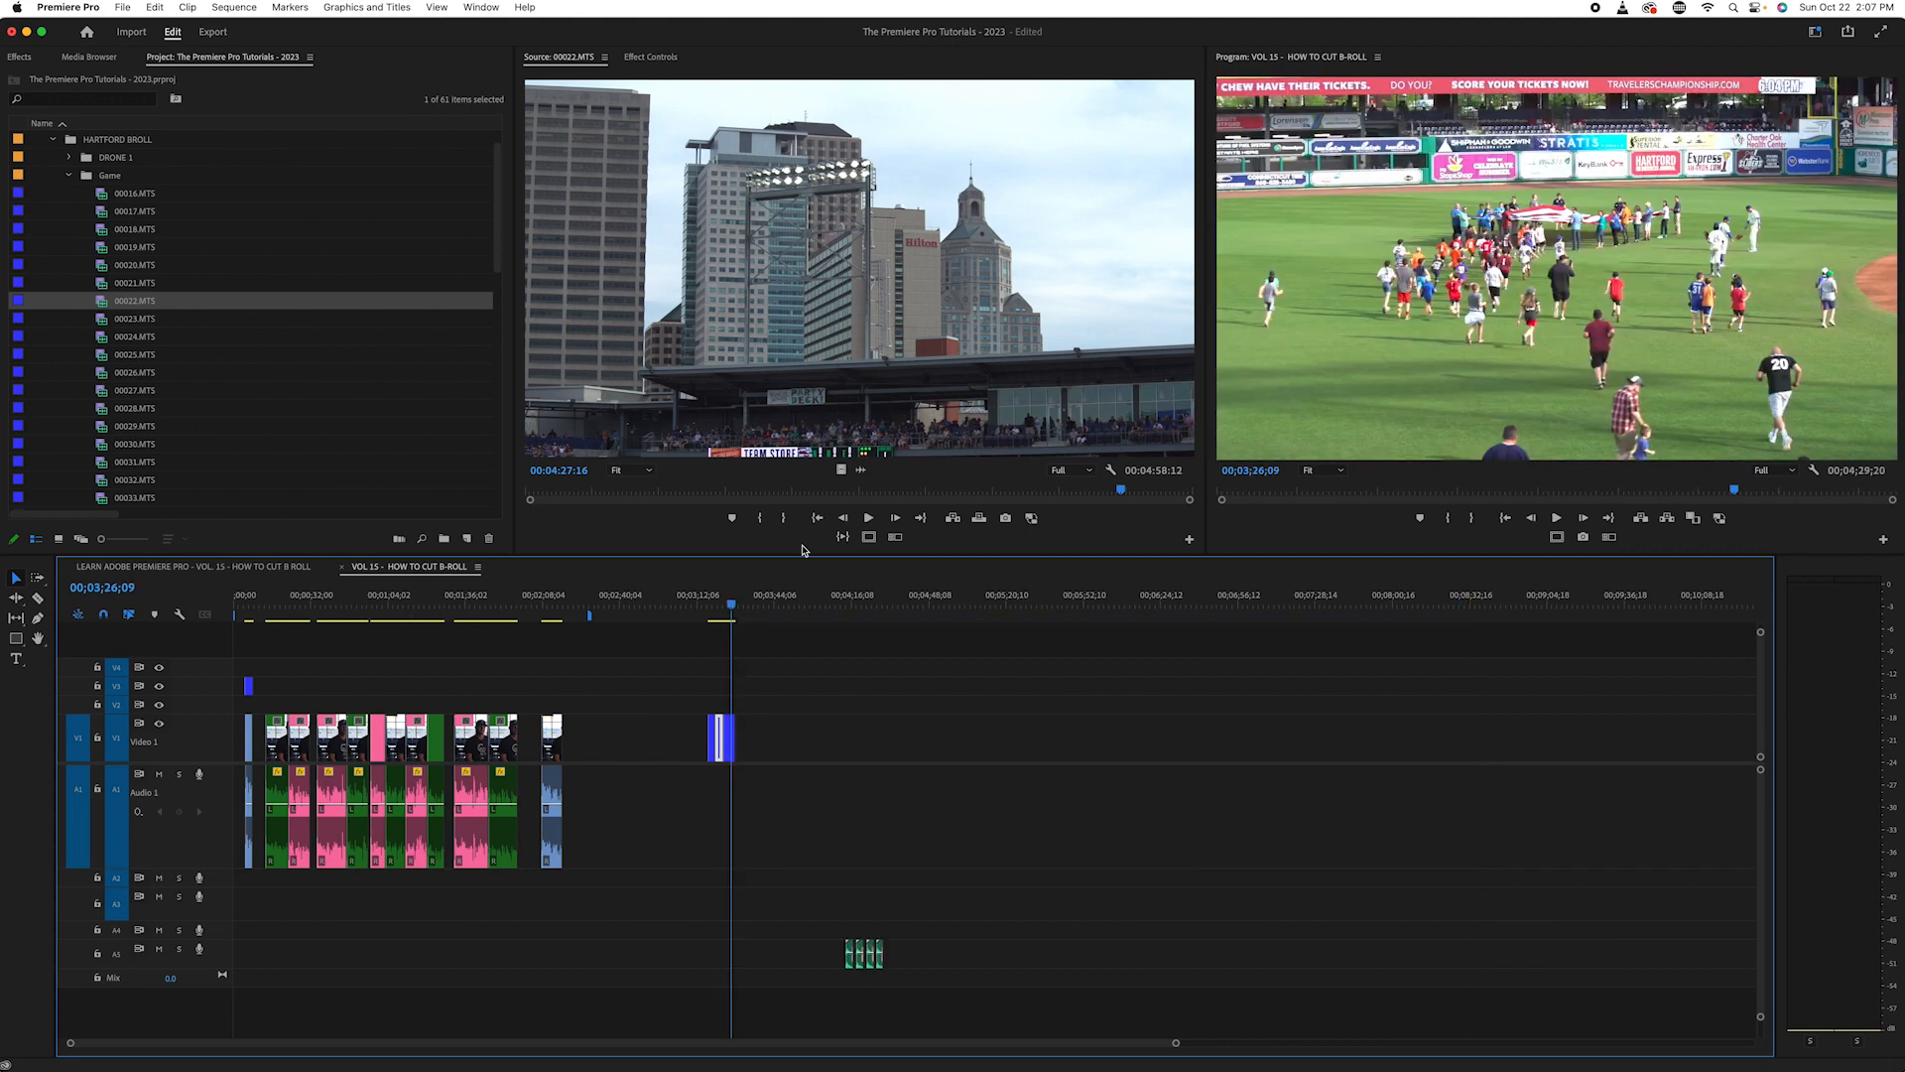
- Open source clip 00023.MTS, mark an In point at 00:00:32:13 on the fan in the checkered shirt and play on from it
{"action": "double_click", "coordinate": [109, 320]}
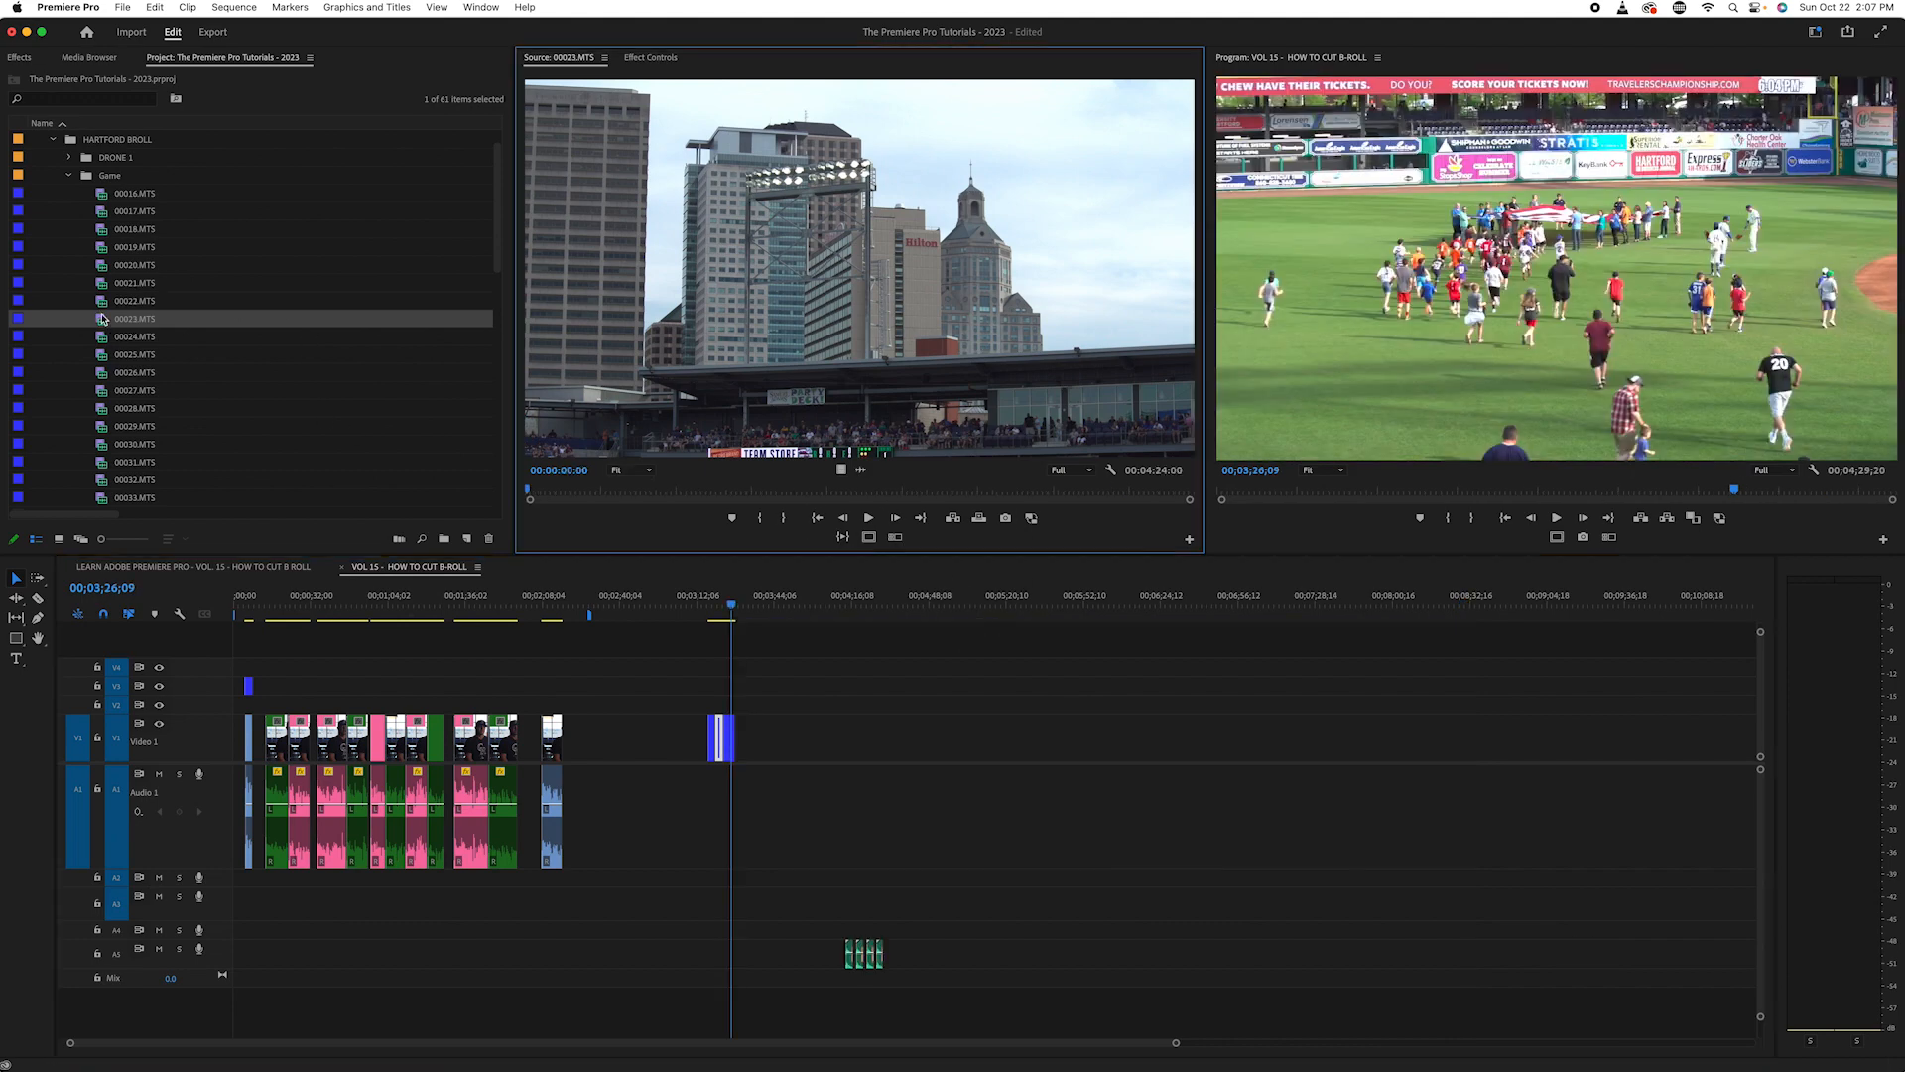
{"action": "left_click_drag", "start_coordinate": [563, 490], "coordinate": [598, 502]}
{"action": "key", "text": "space"}
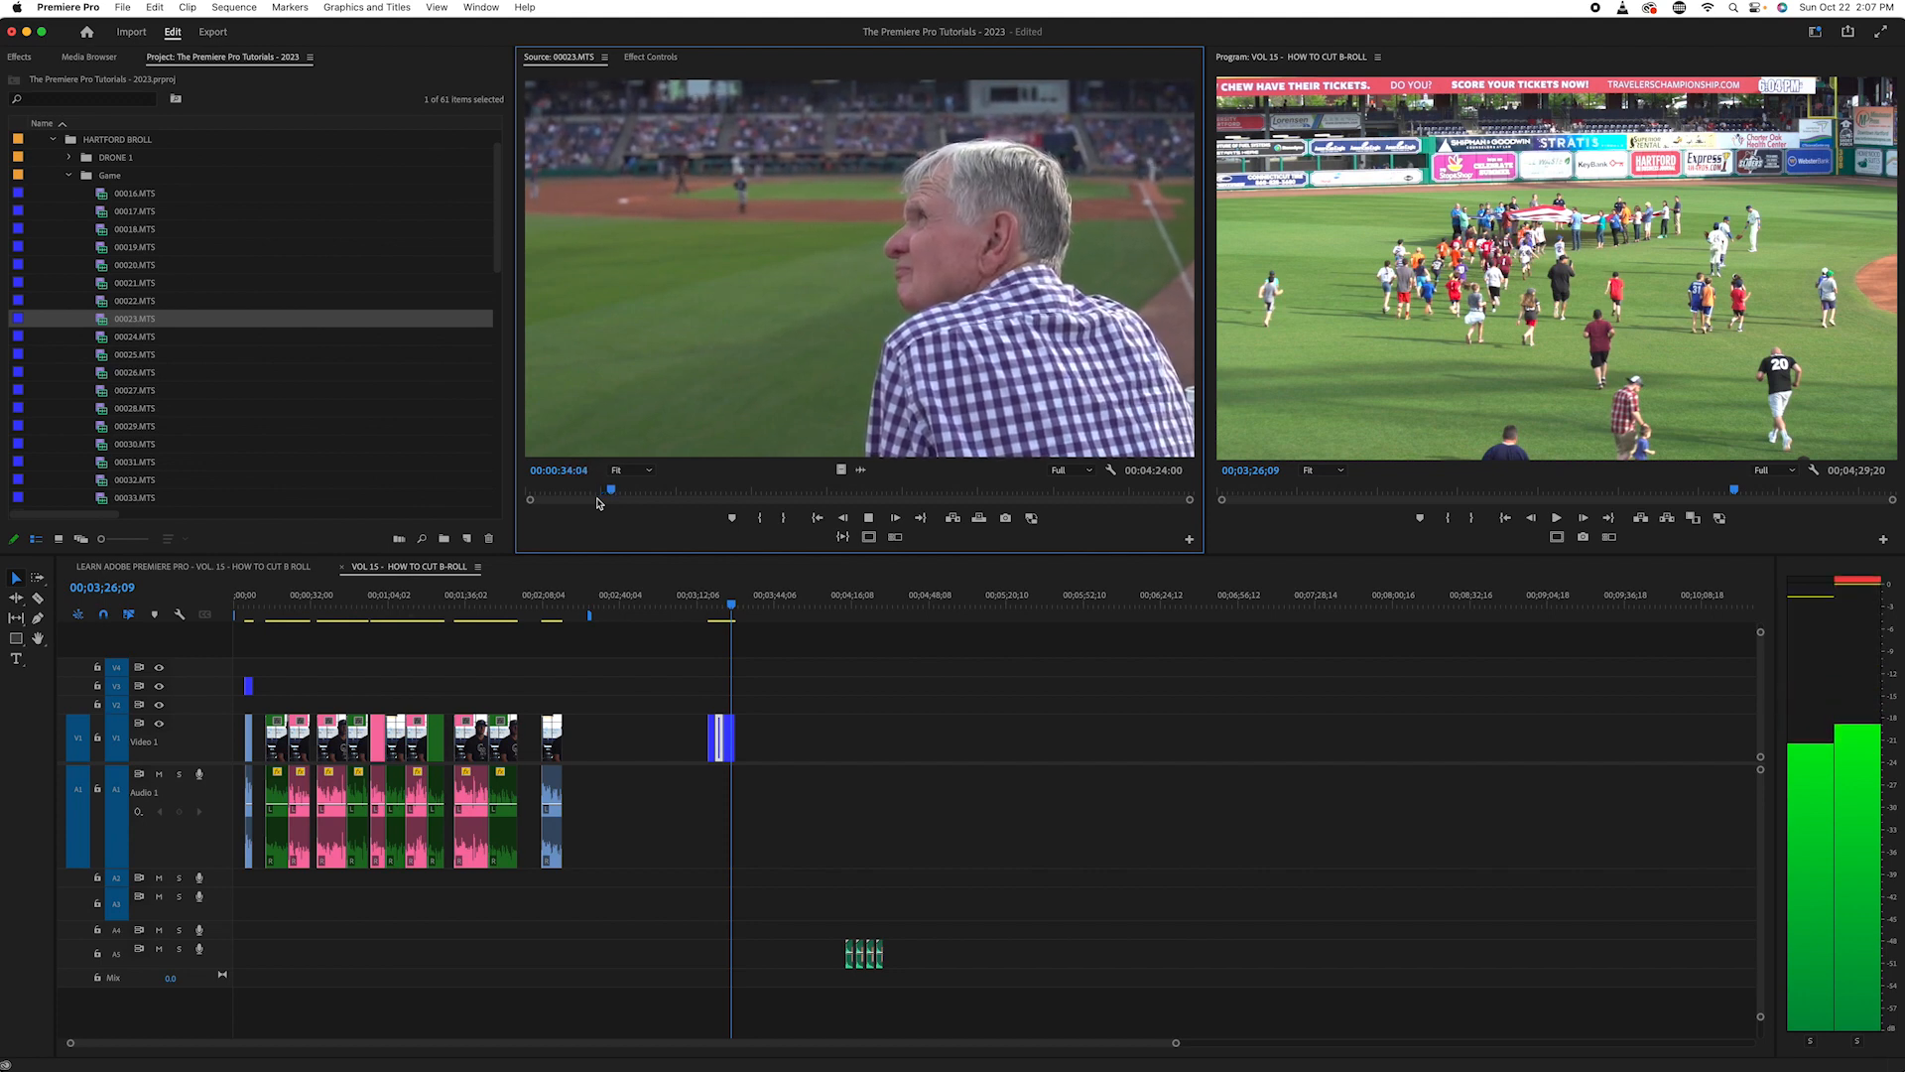
{"action": "key", "text": "space"}
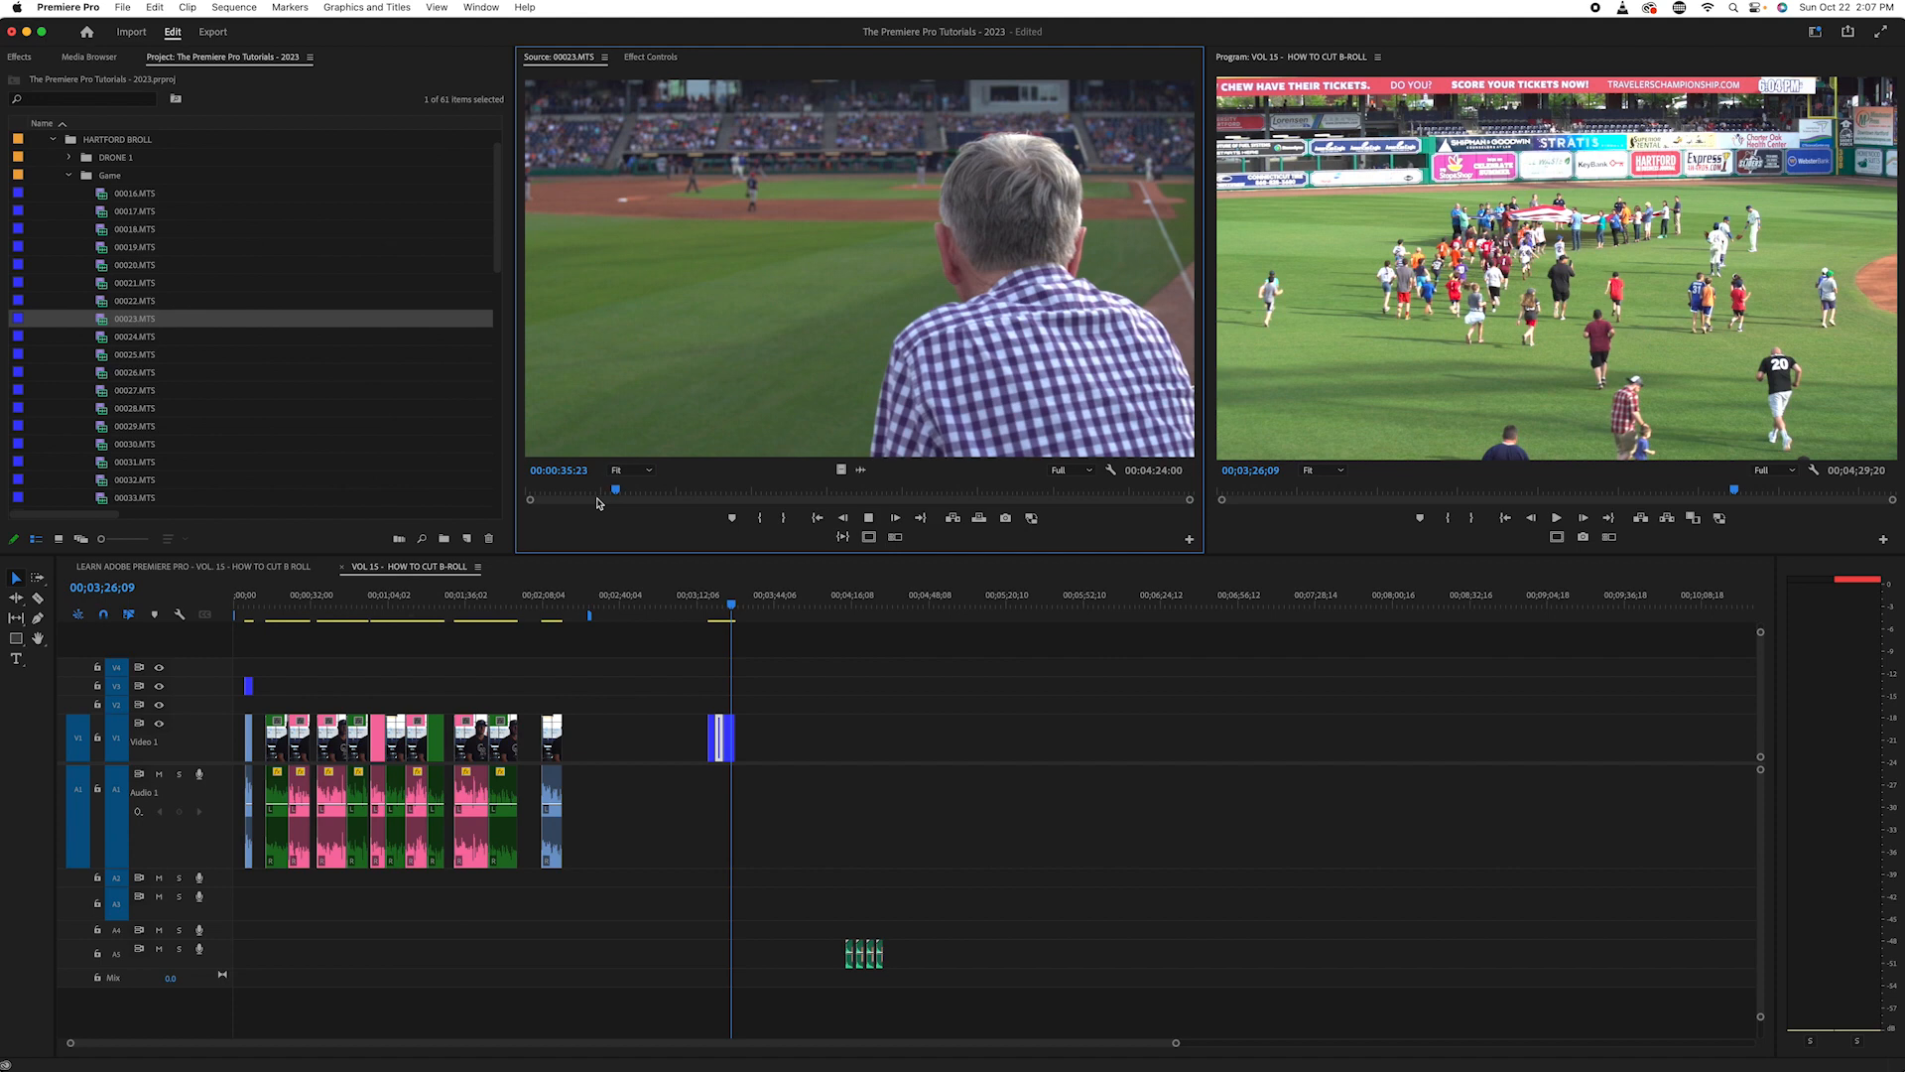
{"action": "key", "text": "j"}
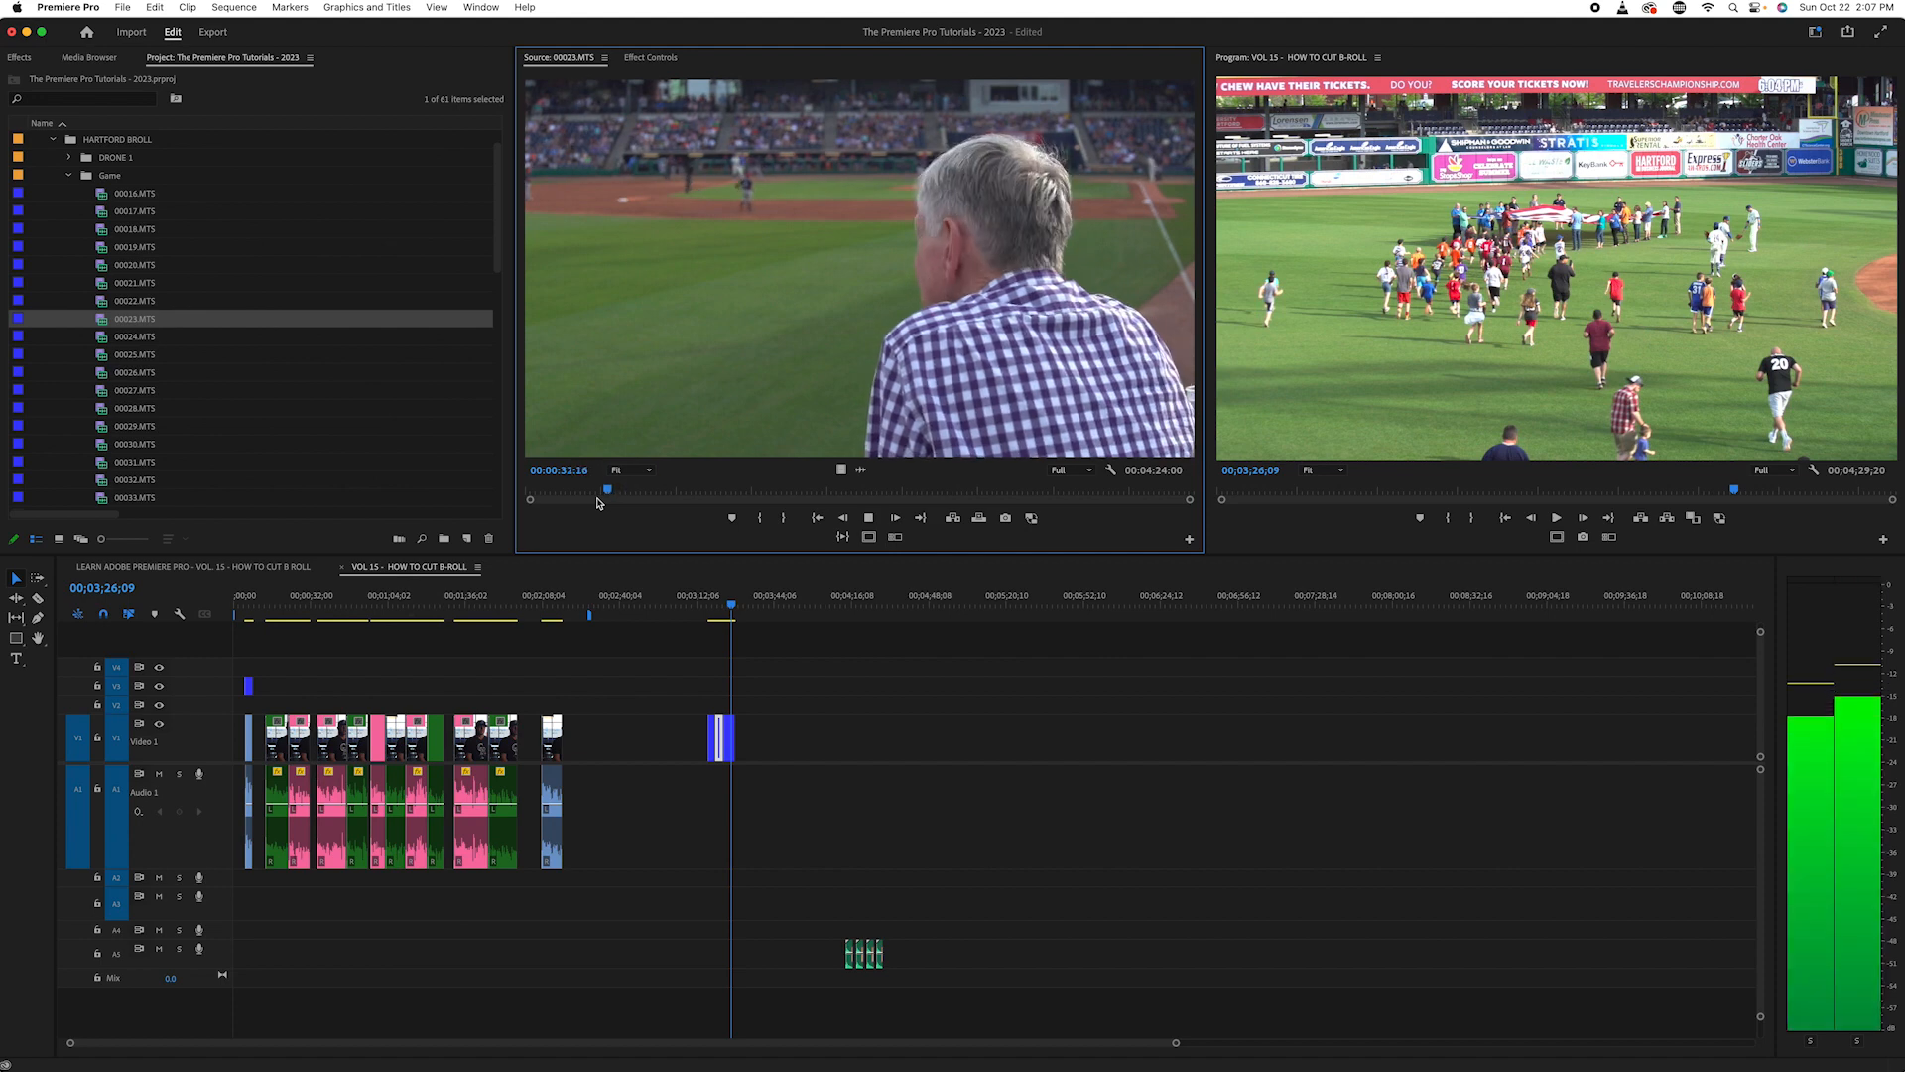
{"action": "key", "text": "k"}
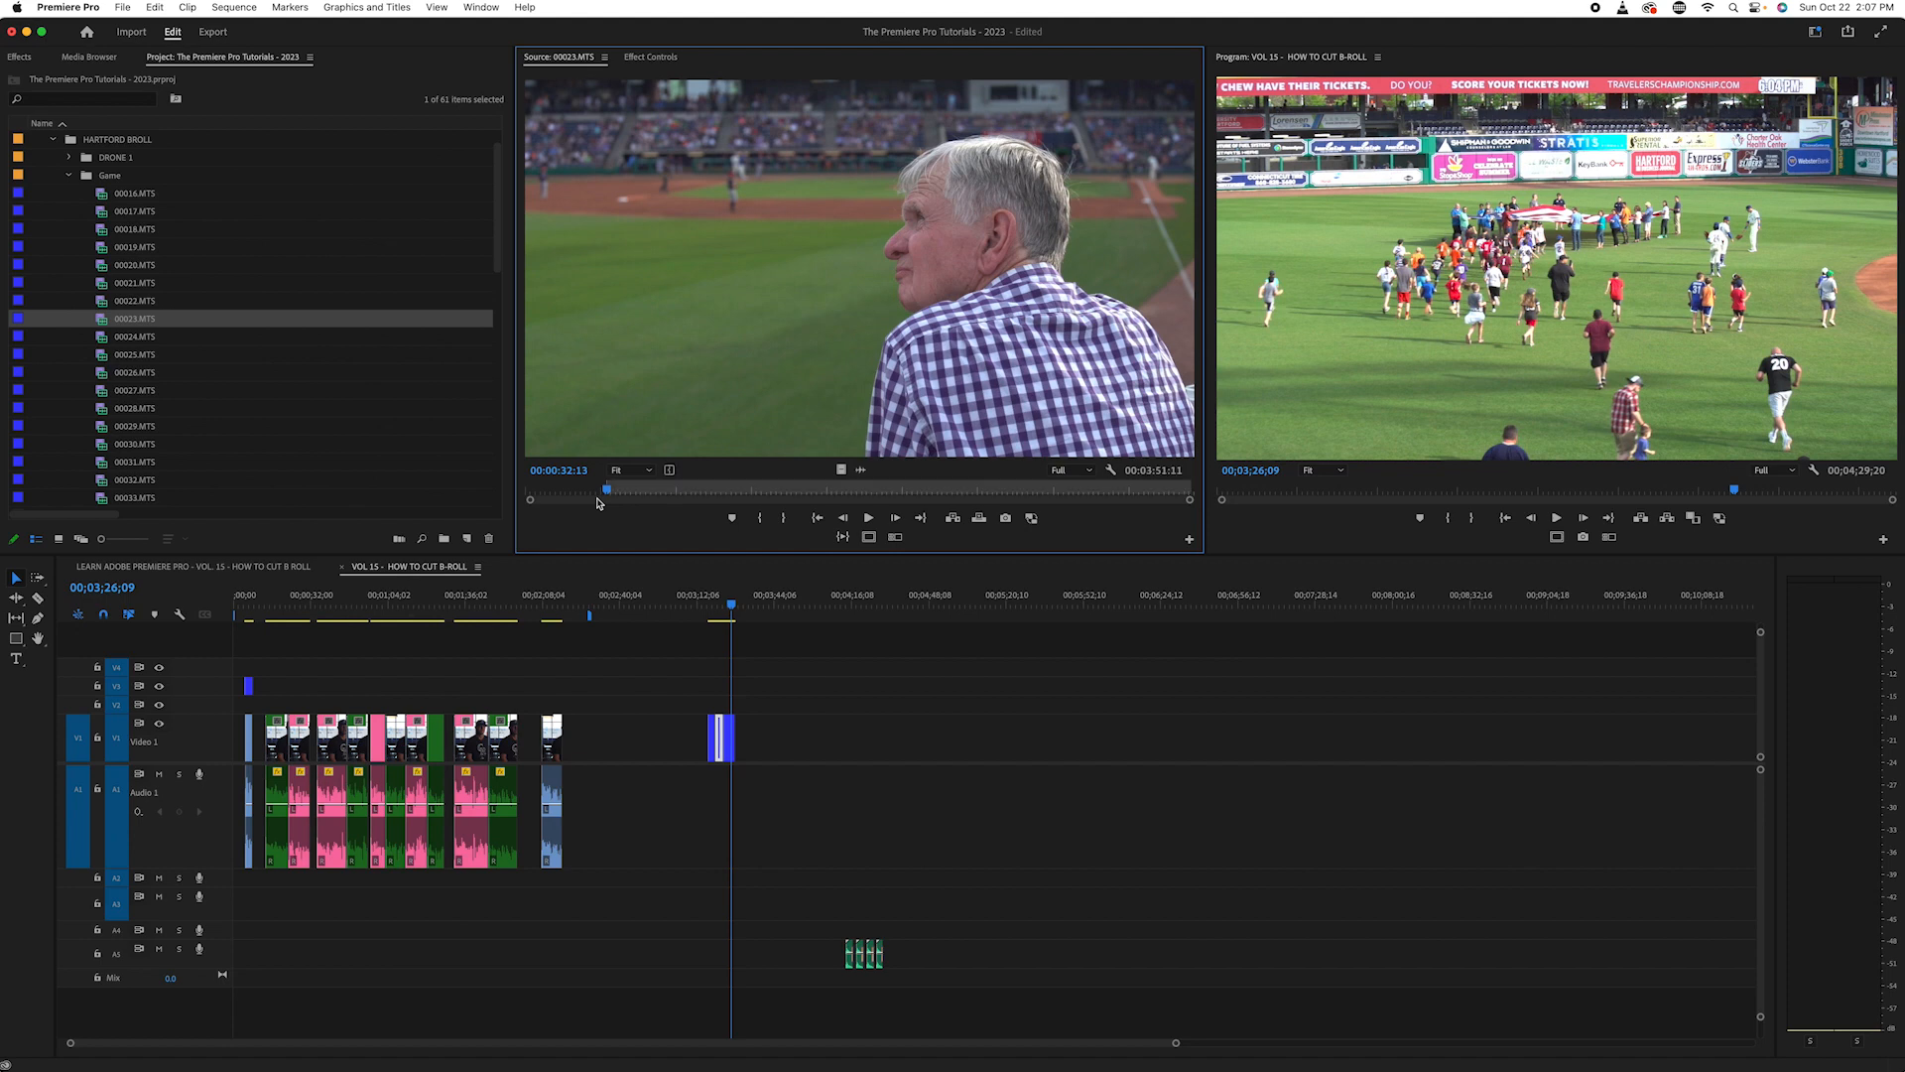
{"action": "key", "text": "l"}
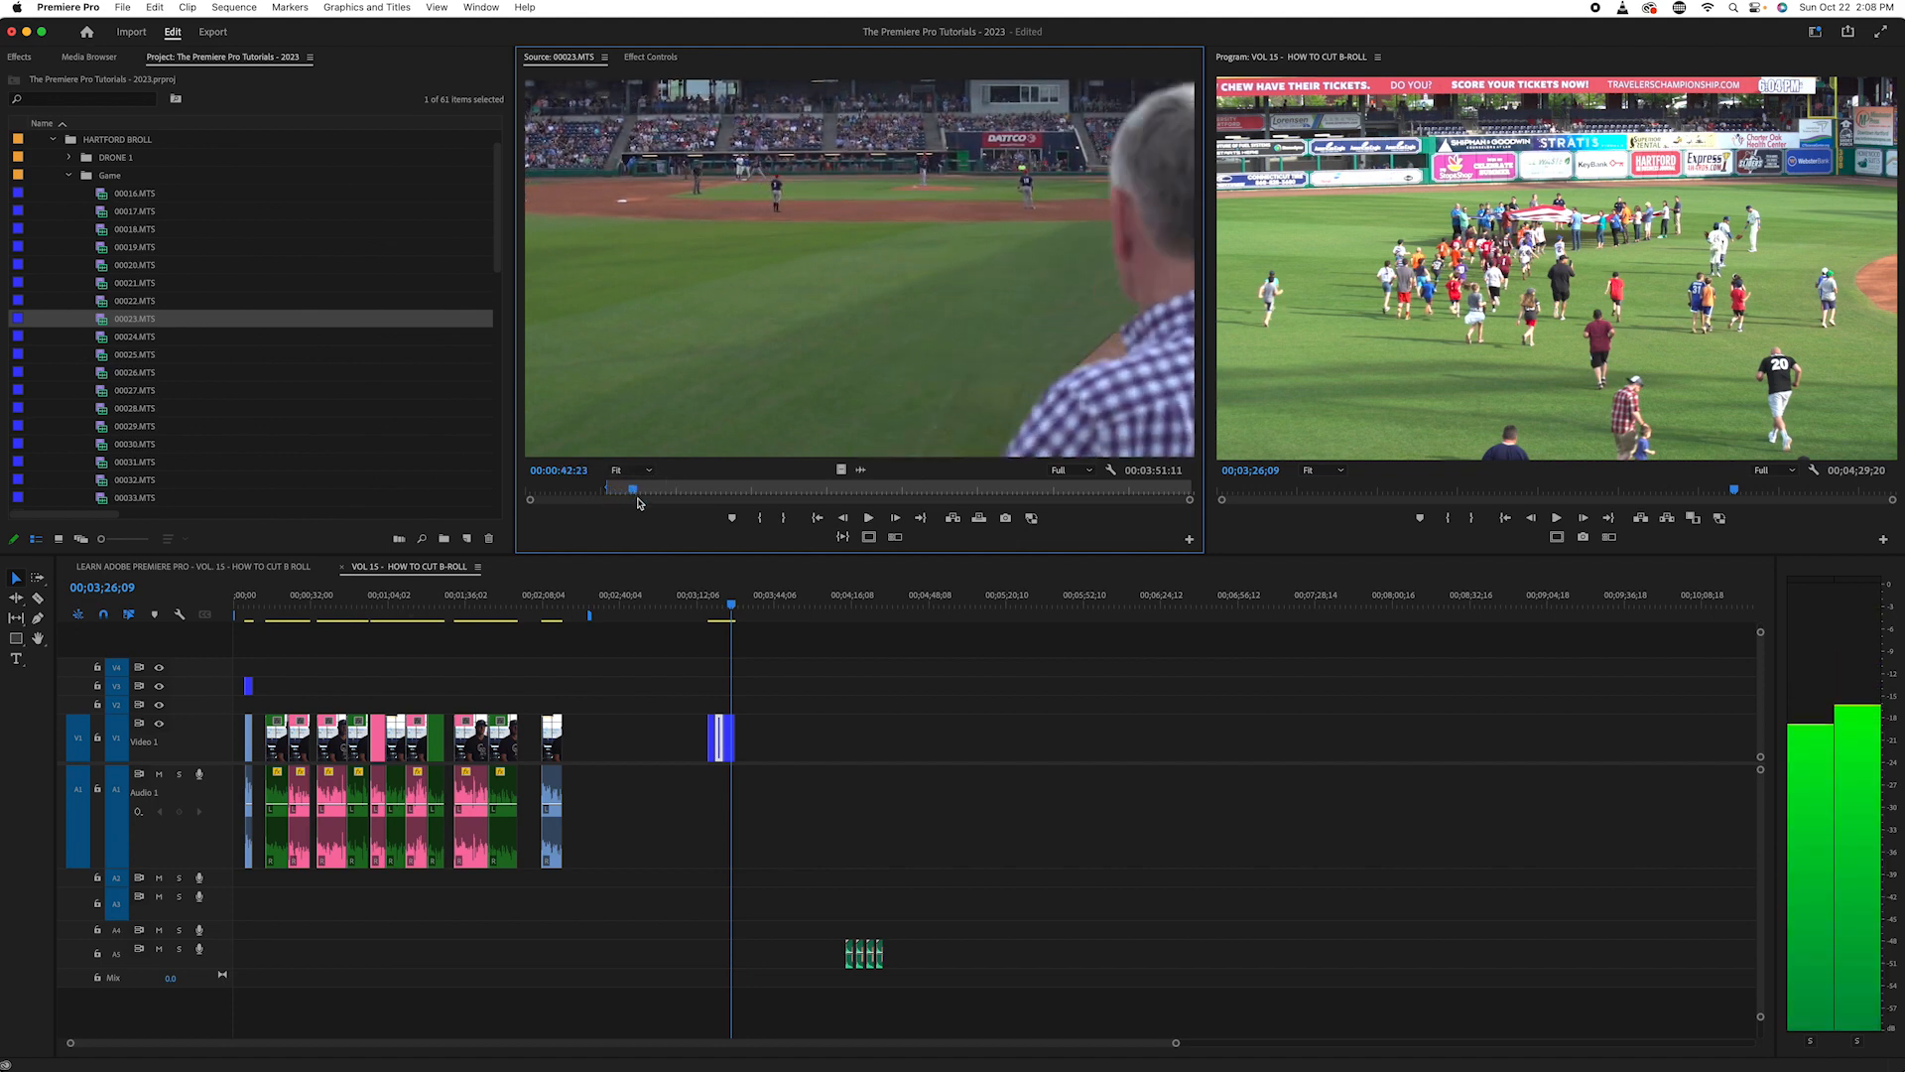
- Locate the shot of the fans beside the Cigna sign in 00023.MTS and mark a new In point at 00:03:38:23
{"action": "left_click", "coordinate": [655, 491]}
{"action": "left_click_drag", "start_coordinate": [658, 505], "coordinate": [1072, 521]}
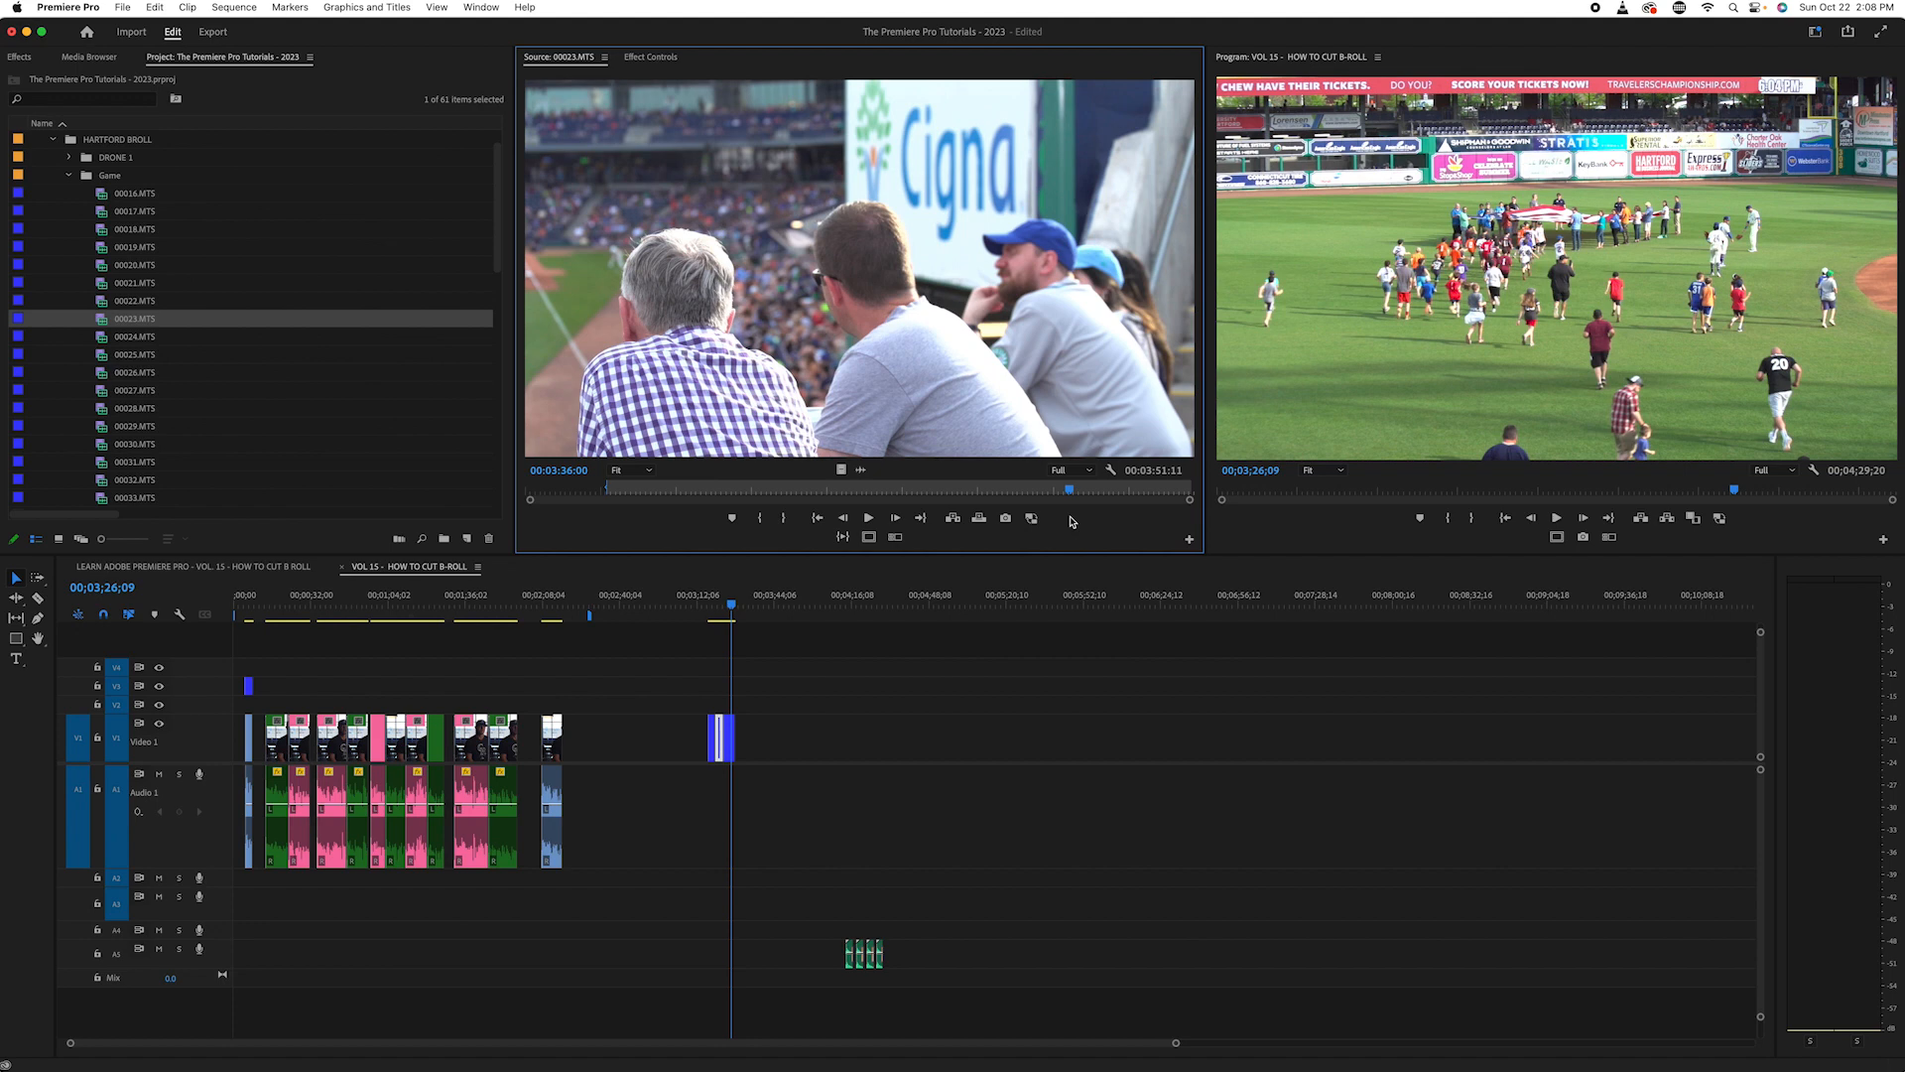
{"action": "key", "text": "space"}
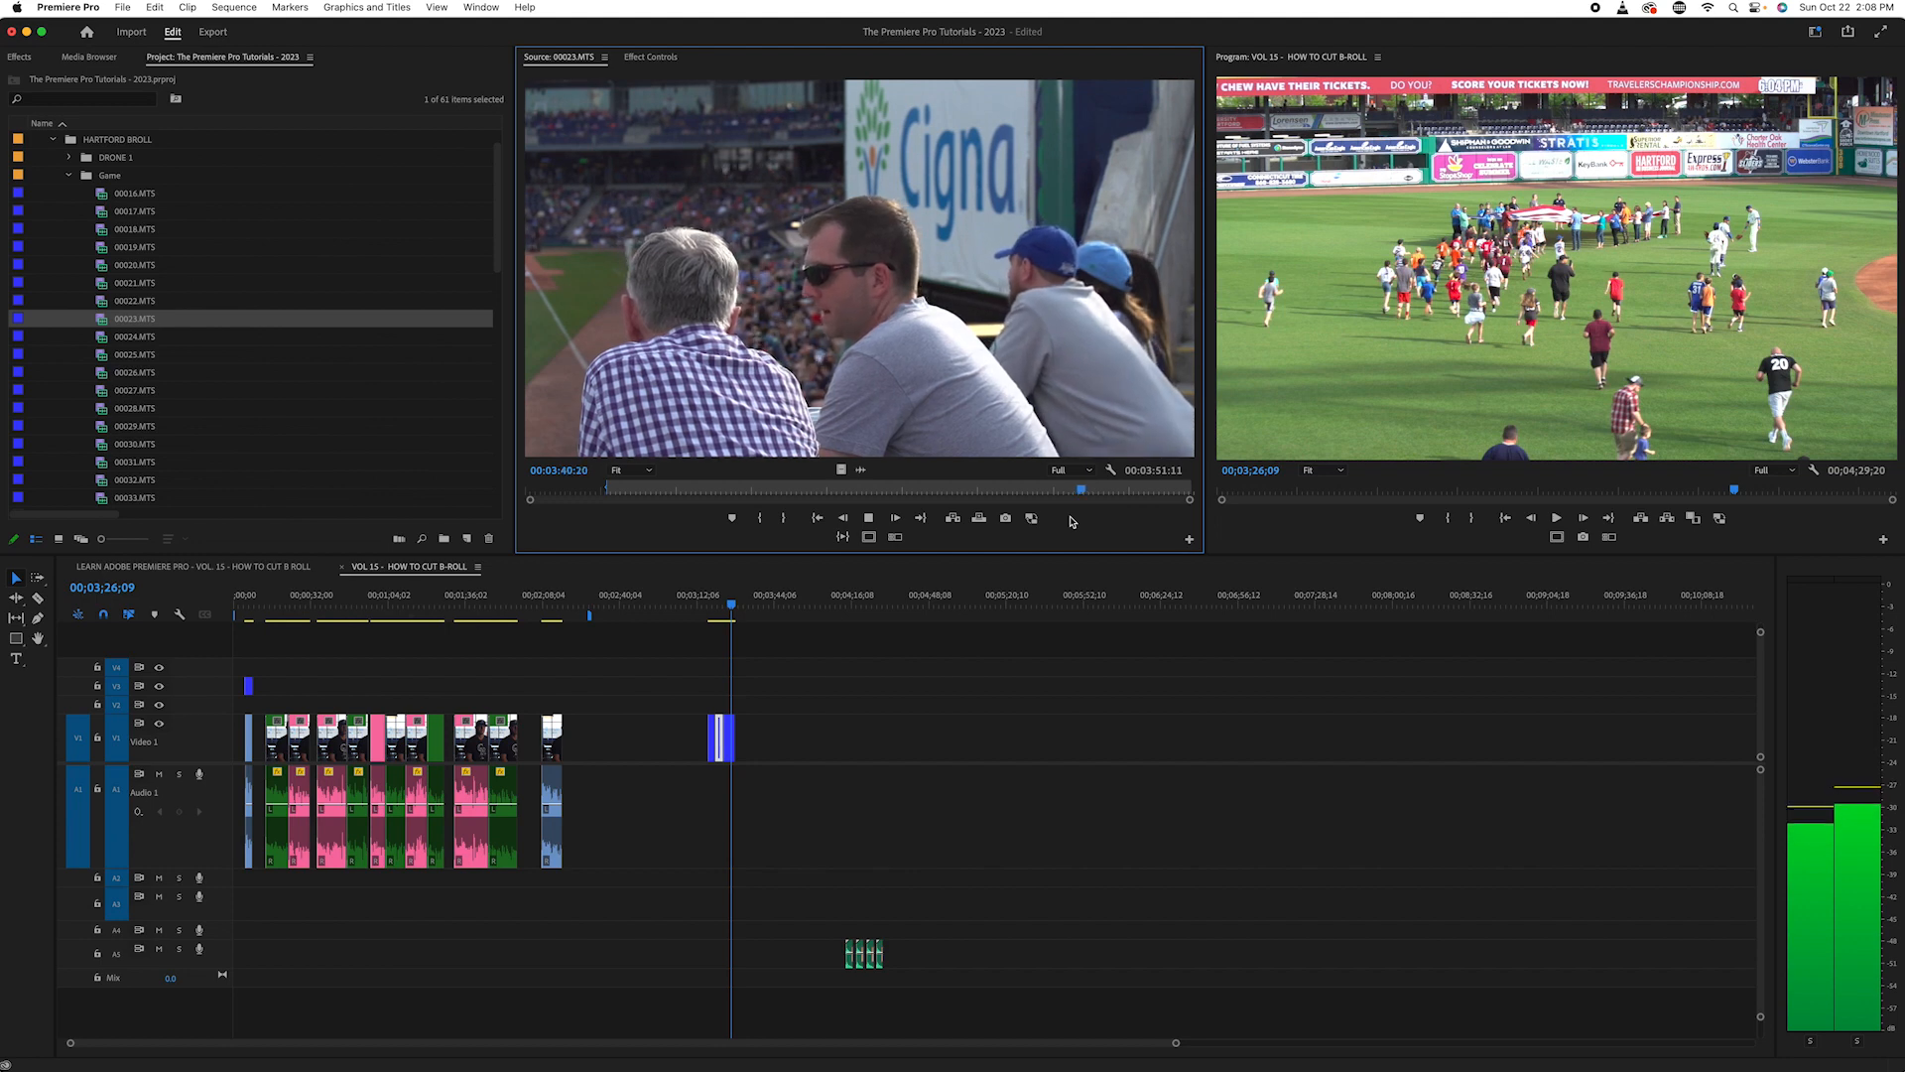
{"action": "key", "text": "space"}
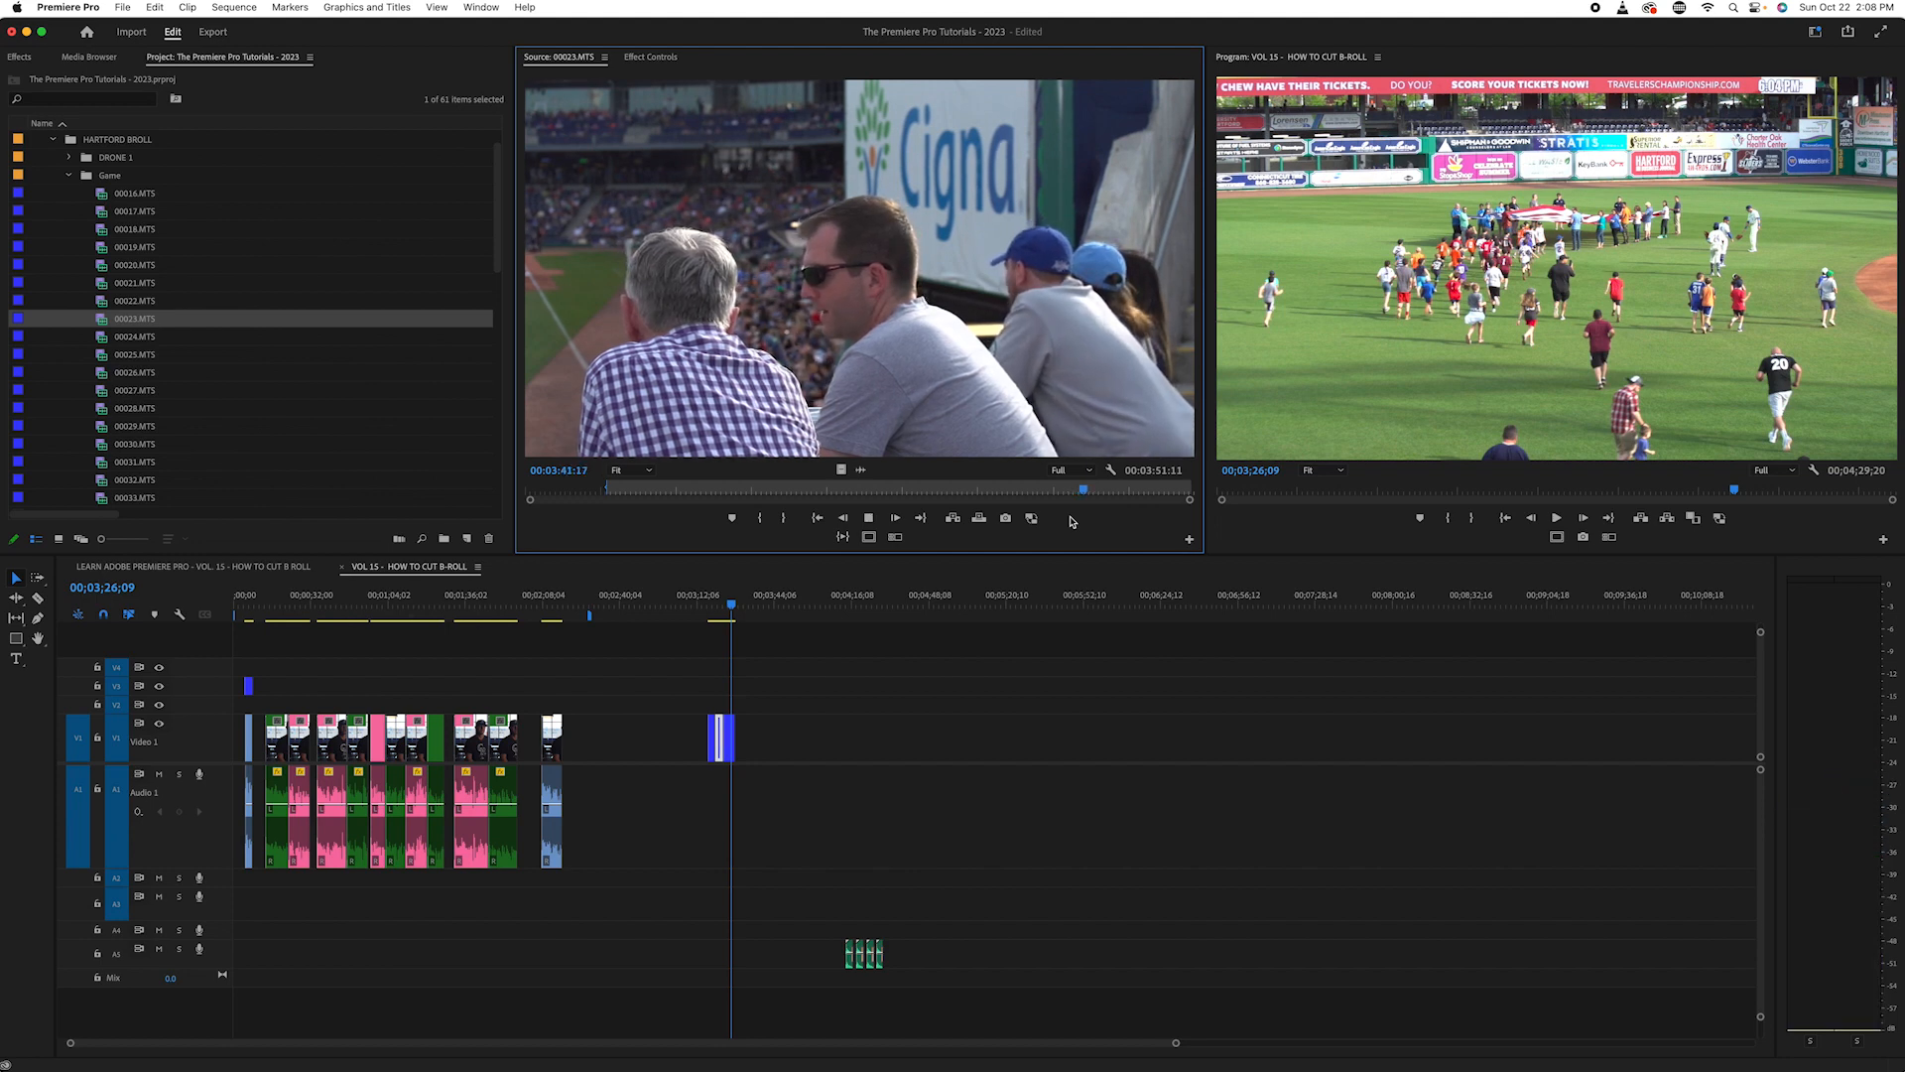
{"action": "key", "text": "j"}
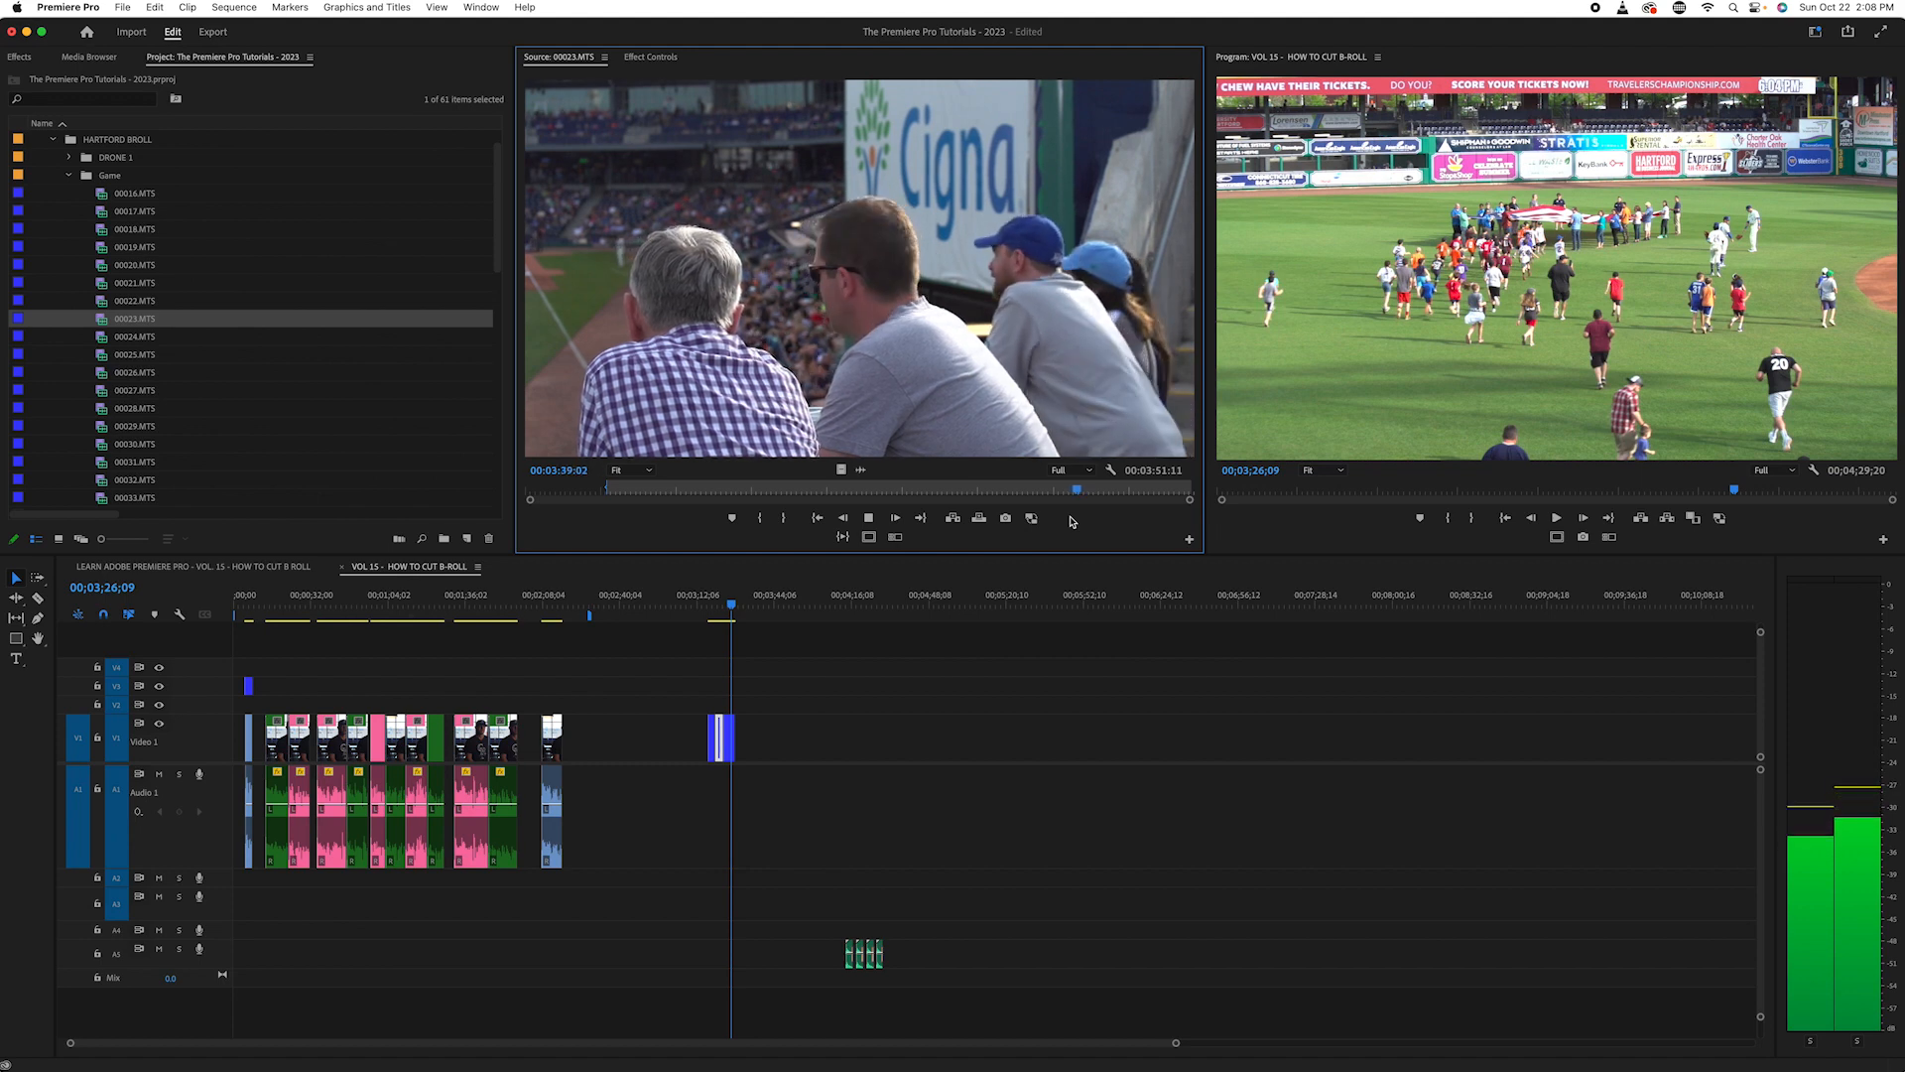
{"action": "key", "text": "l"}
{"action": "key", "text": "k"}
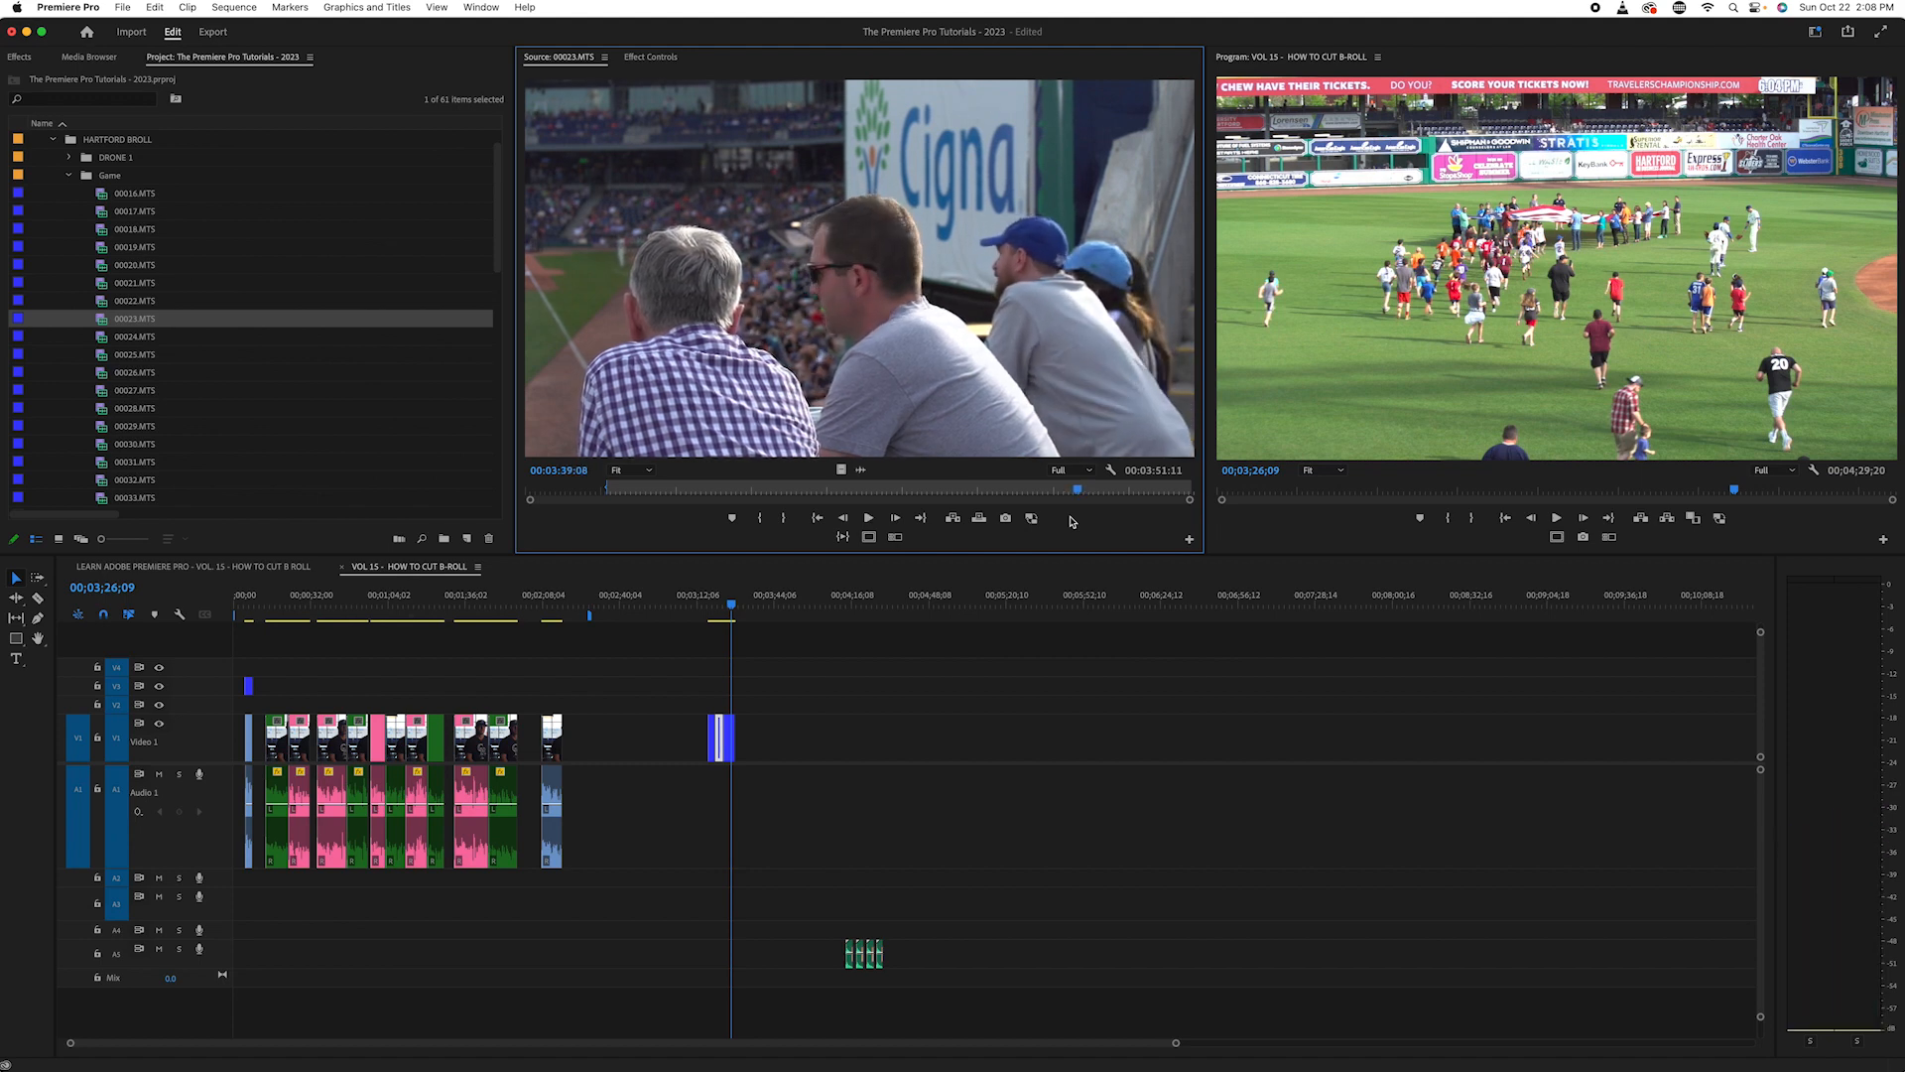
{"action": "key", "text": "j"}
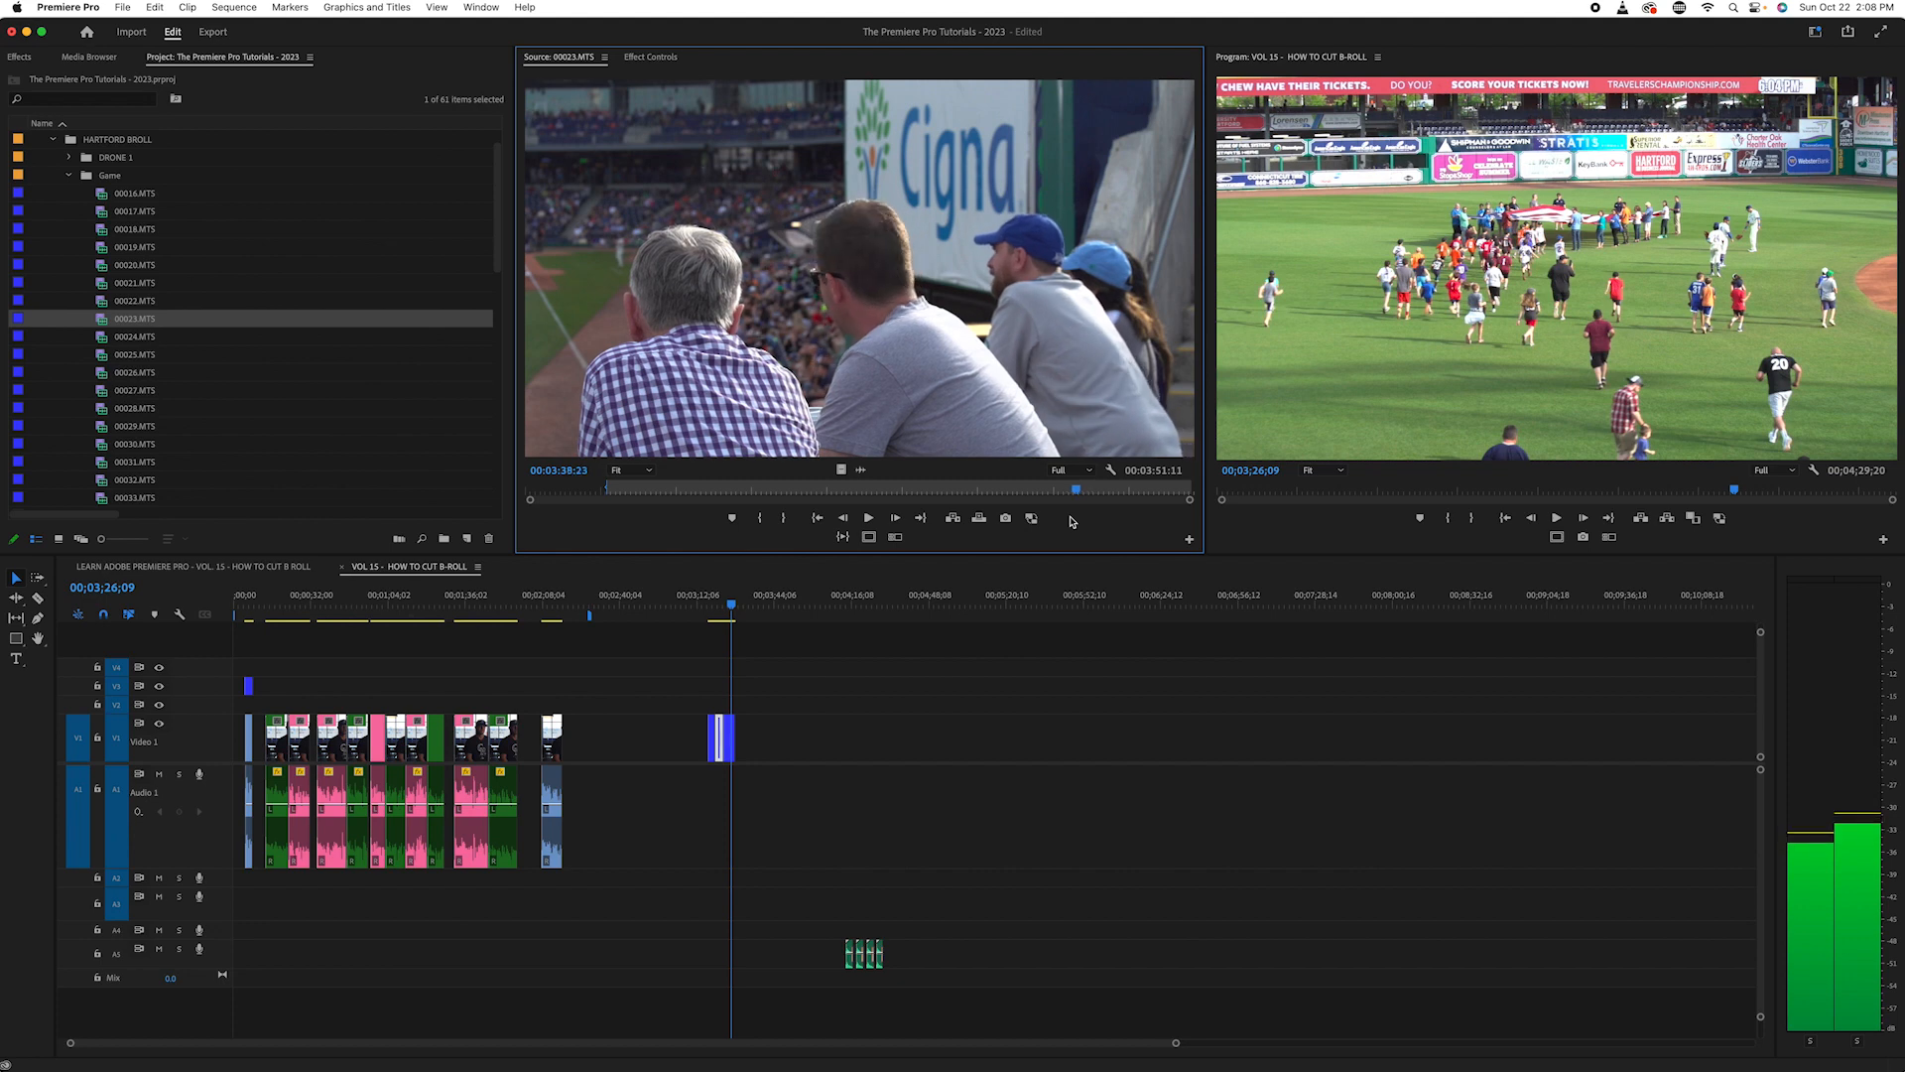
{"action": "key", "text": "i"}
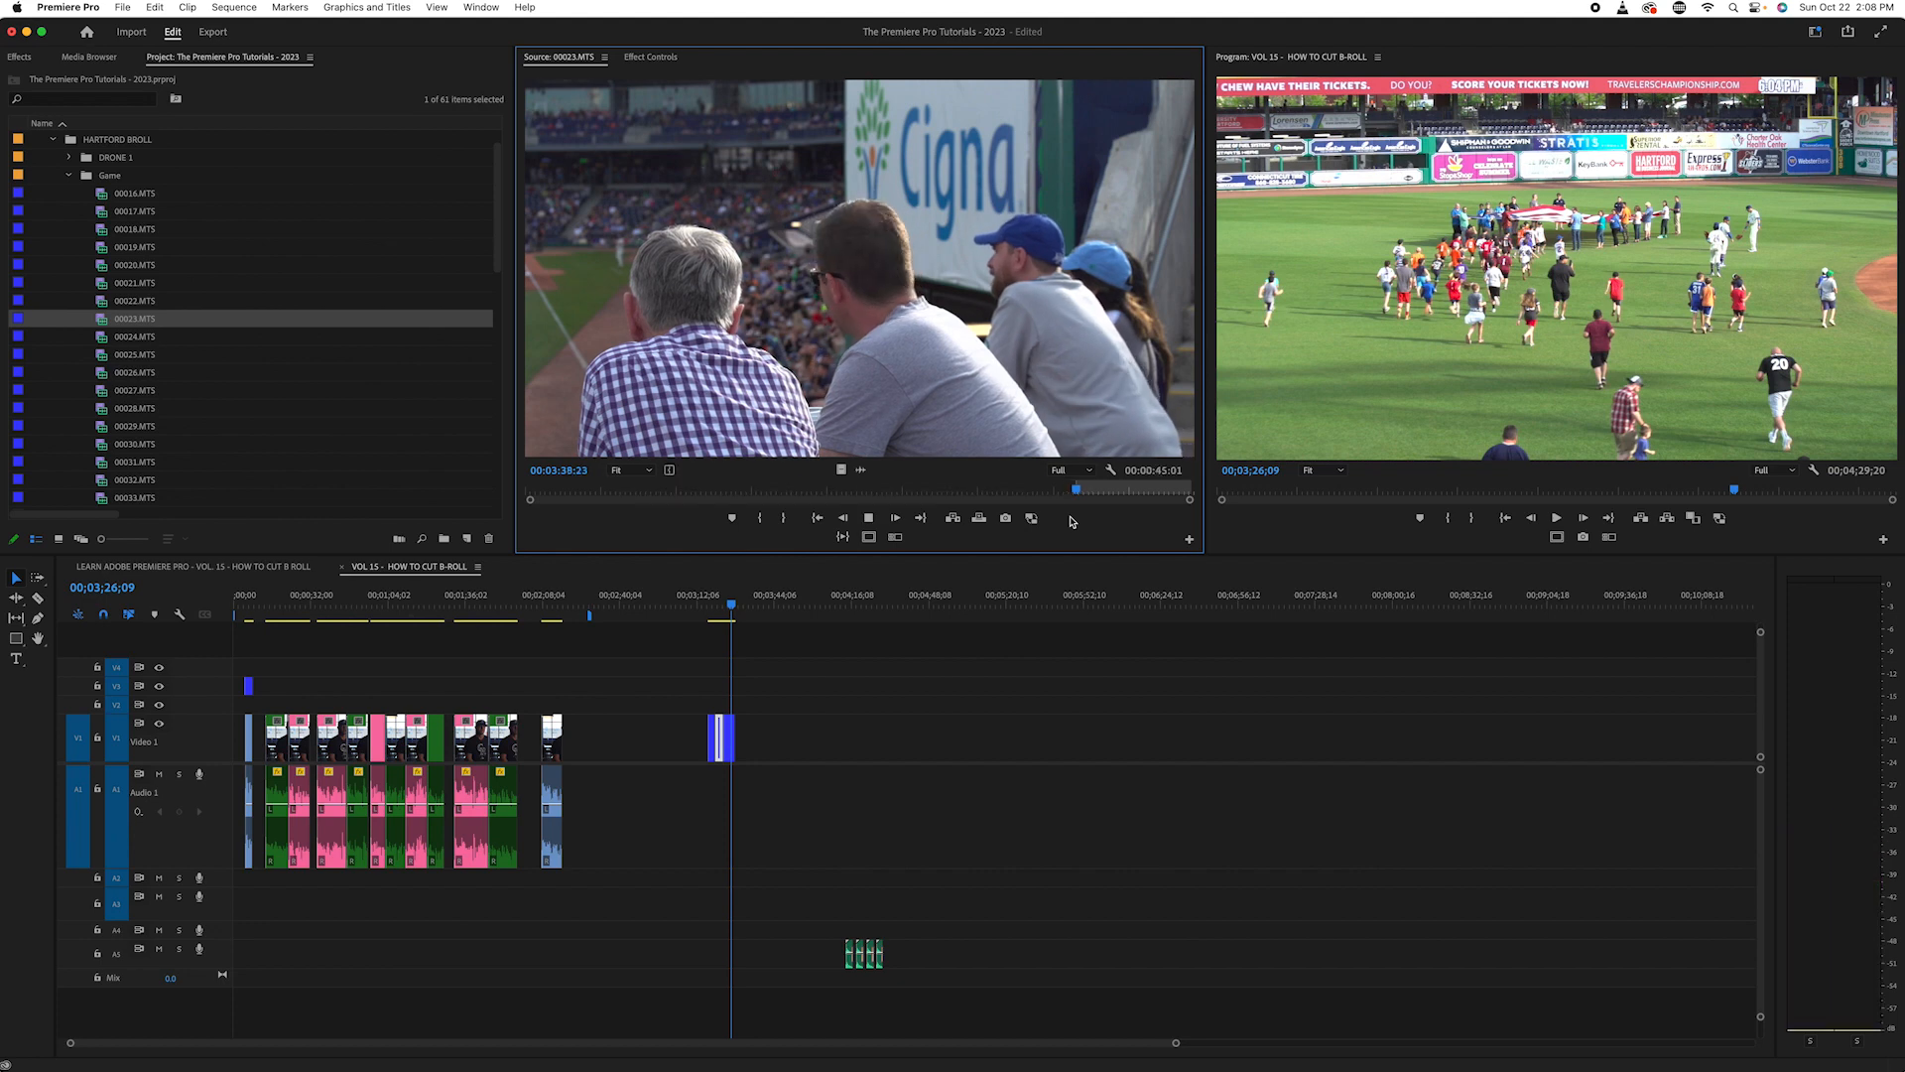
- Play the fan shot on from its In point and mark the Out point at 00:03:42:16
{"action": "key", "text": "l"}
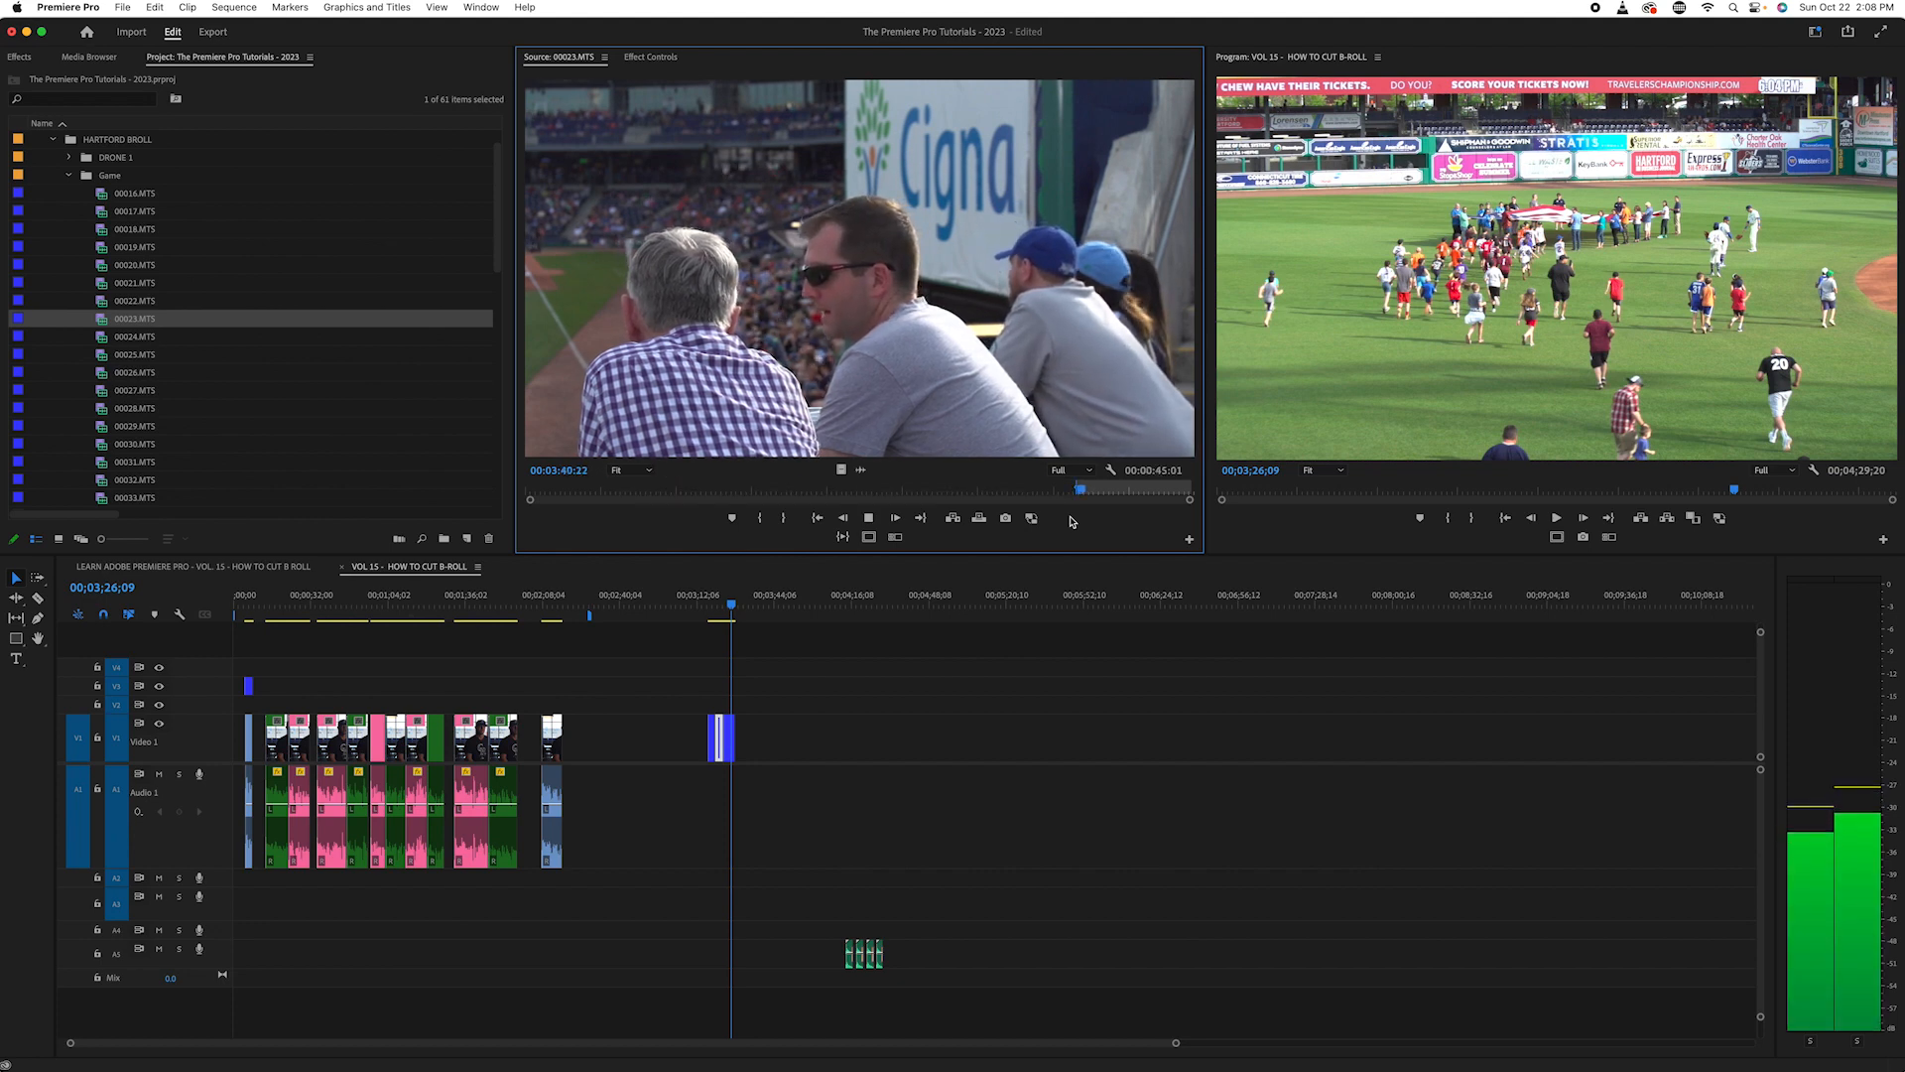
{"action": "key", "text": "k"}
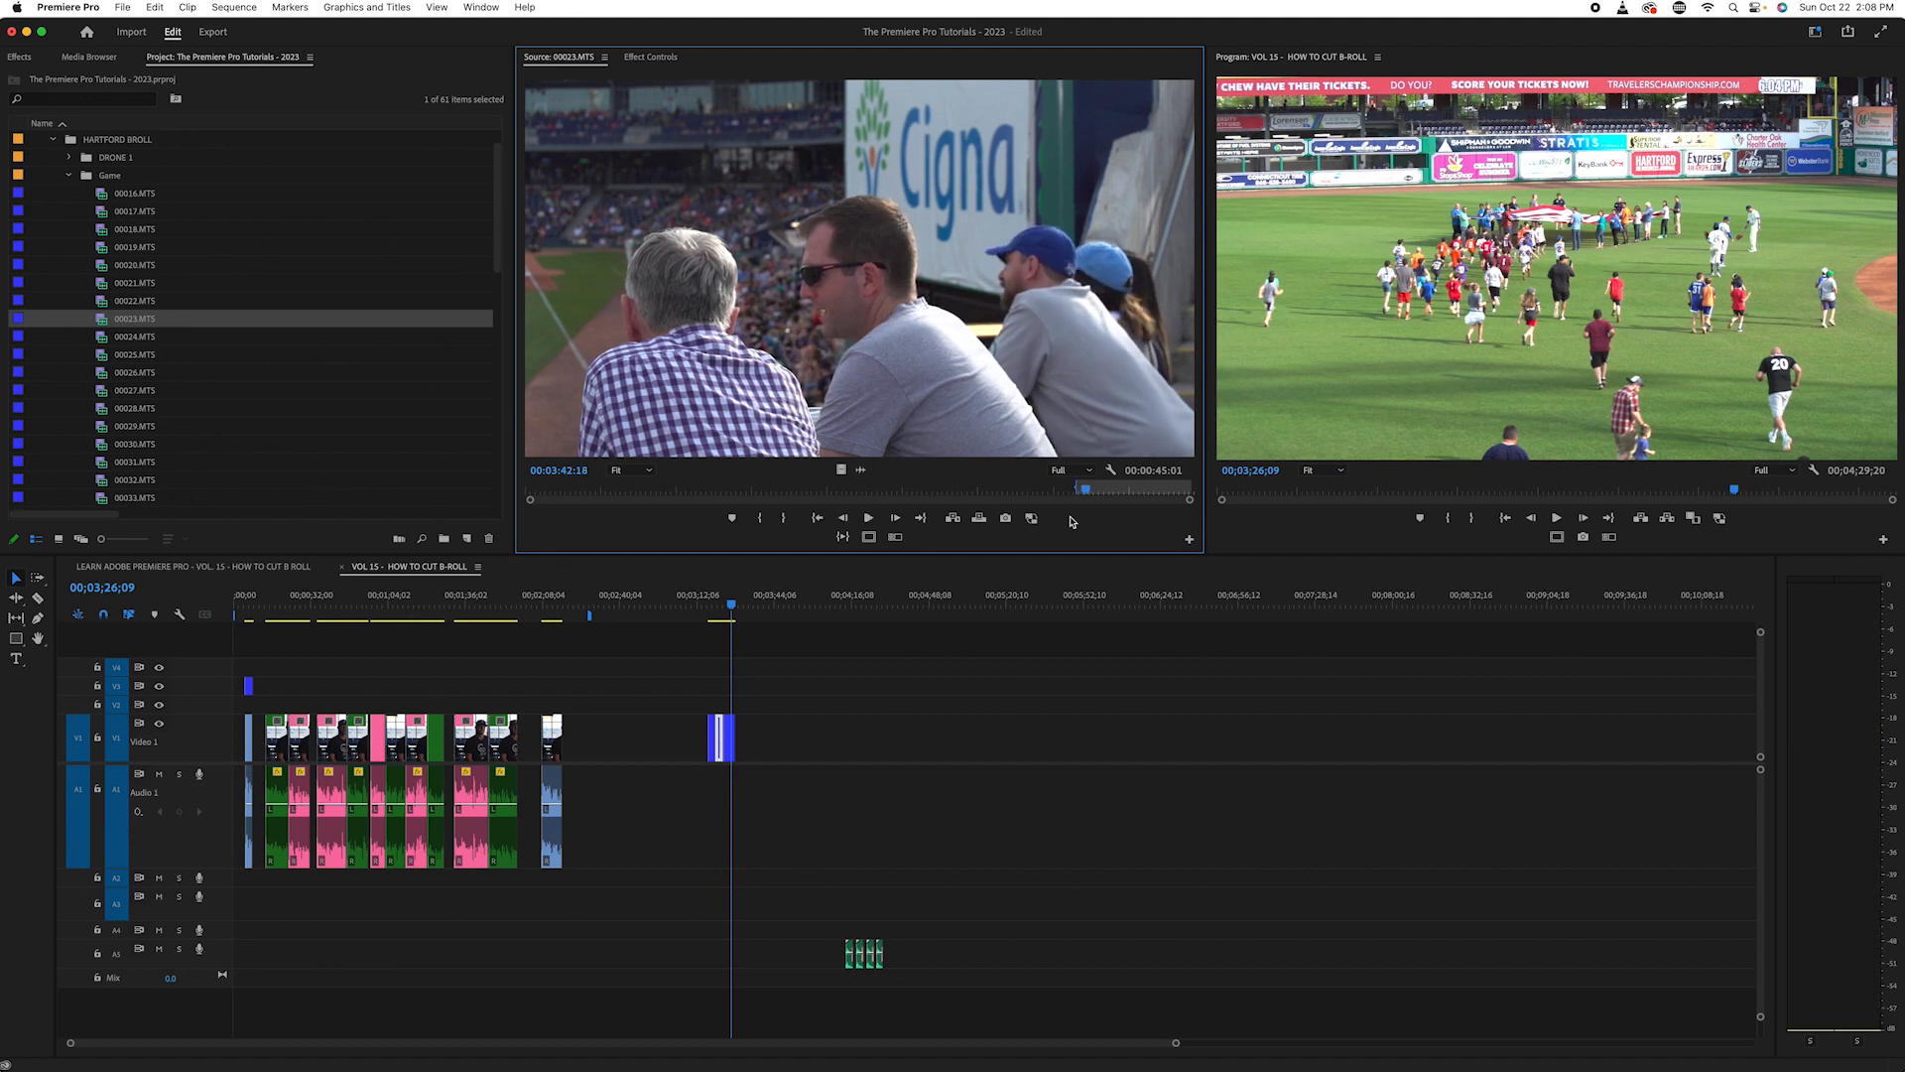
{"action": "key", "text": "o"}
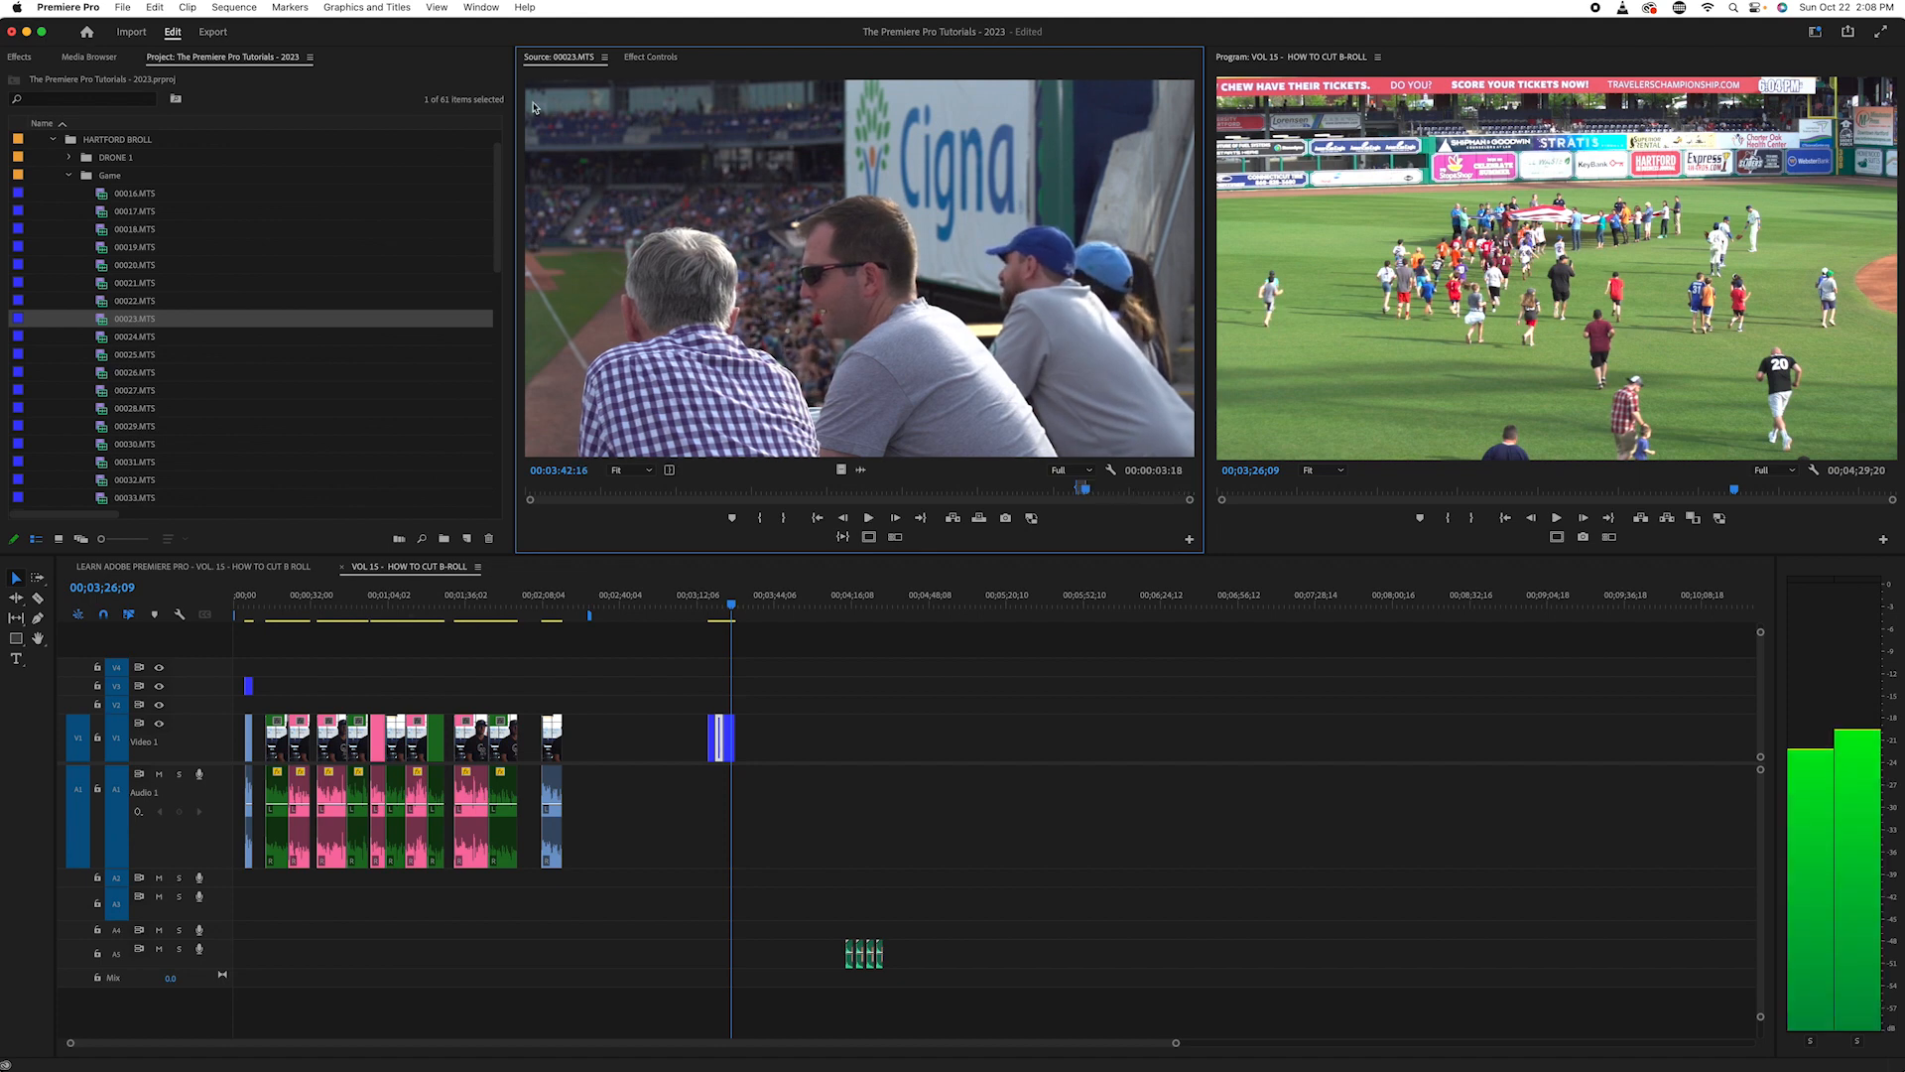
- Place the fan shot's video only on V1, butt it against the end of the field shot and play back the sequence
{"action": "left_click_drag", "start_coordinate": [839, 470], "coordinate": [751, 759]}
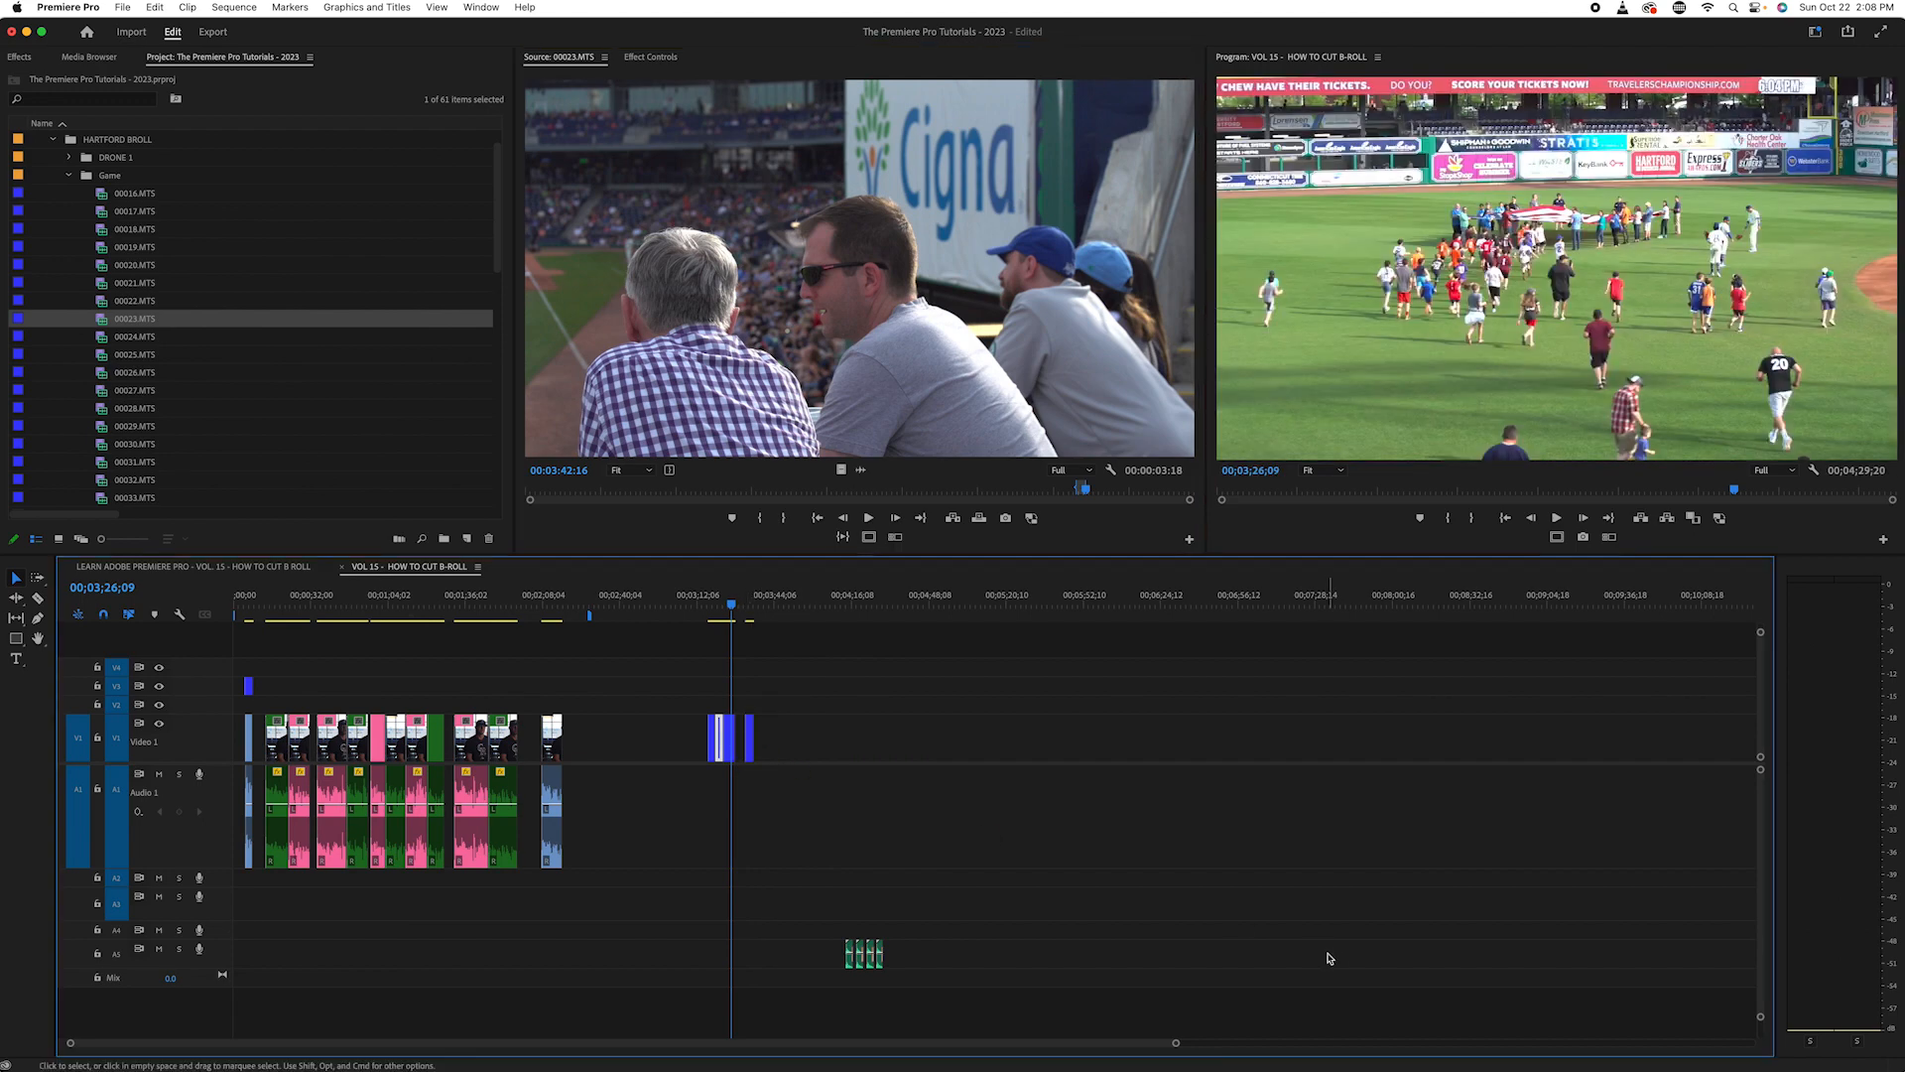
{"action": "key", "text": "="}
{"action": "key", "text": "="}
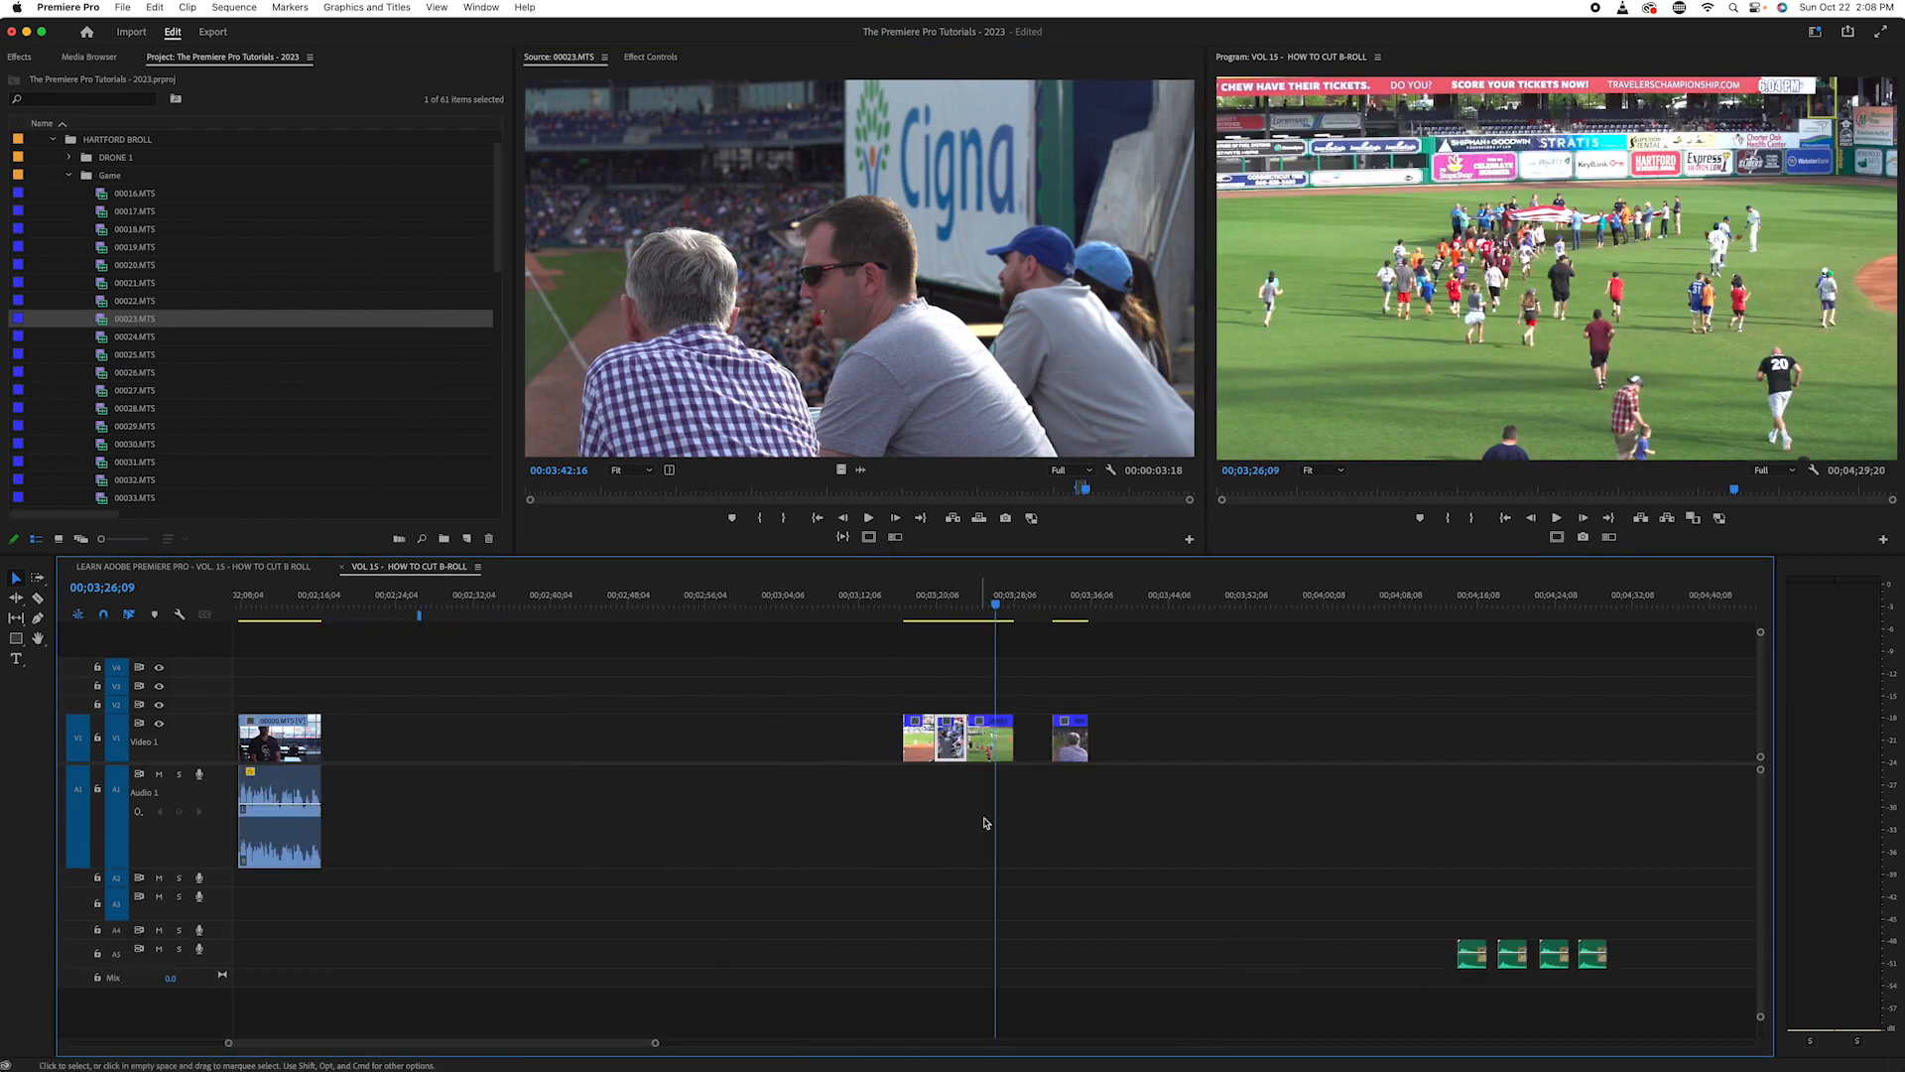
{"action": "left_click_drag", "start_coordinate": [1075, 740], "coordinate": [1039, 750]}
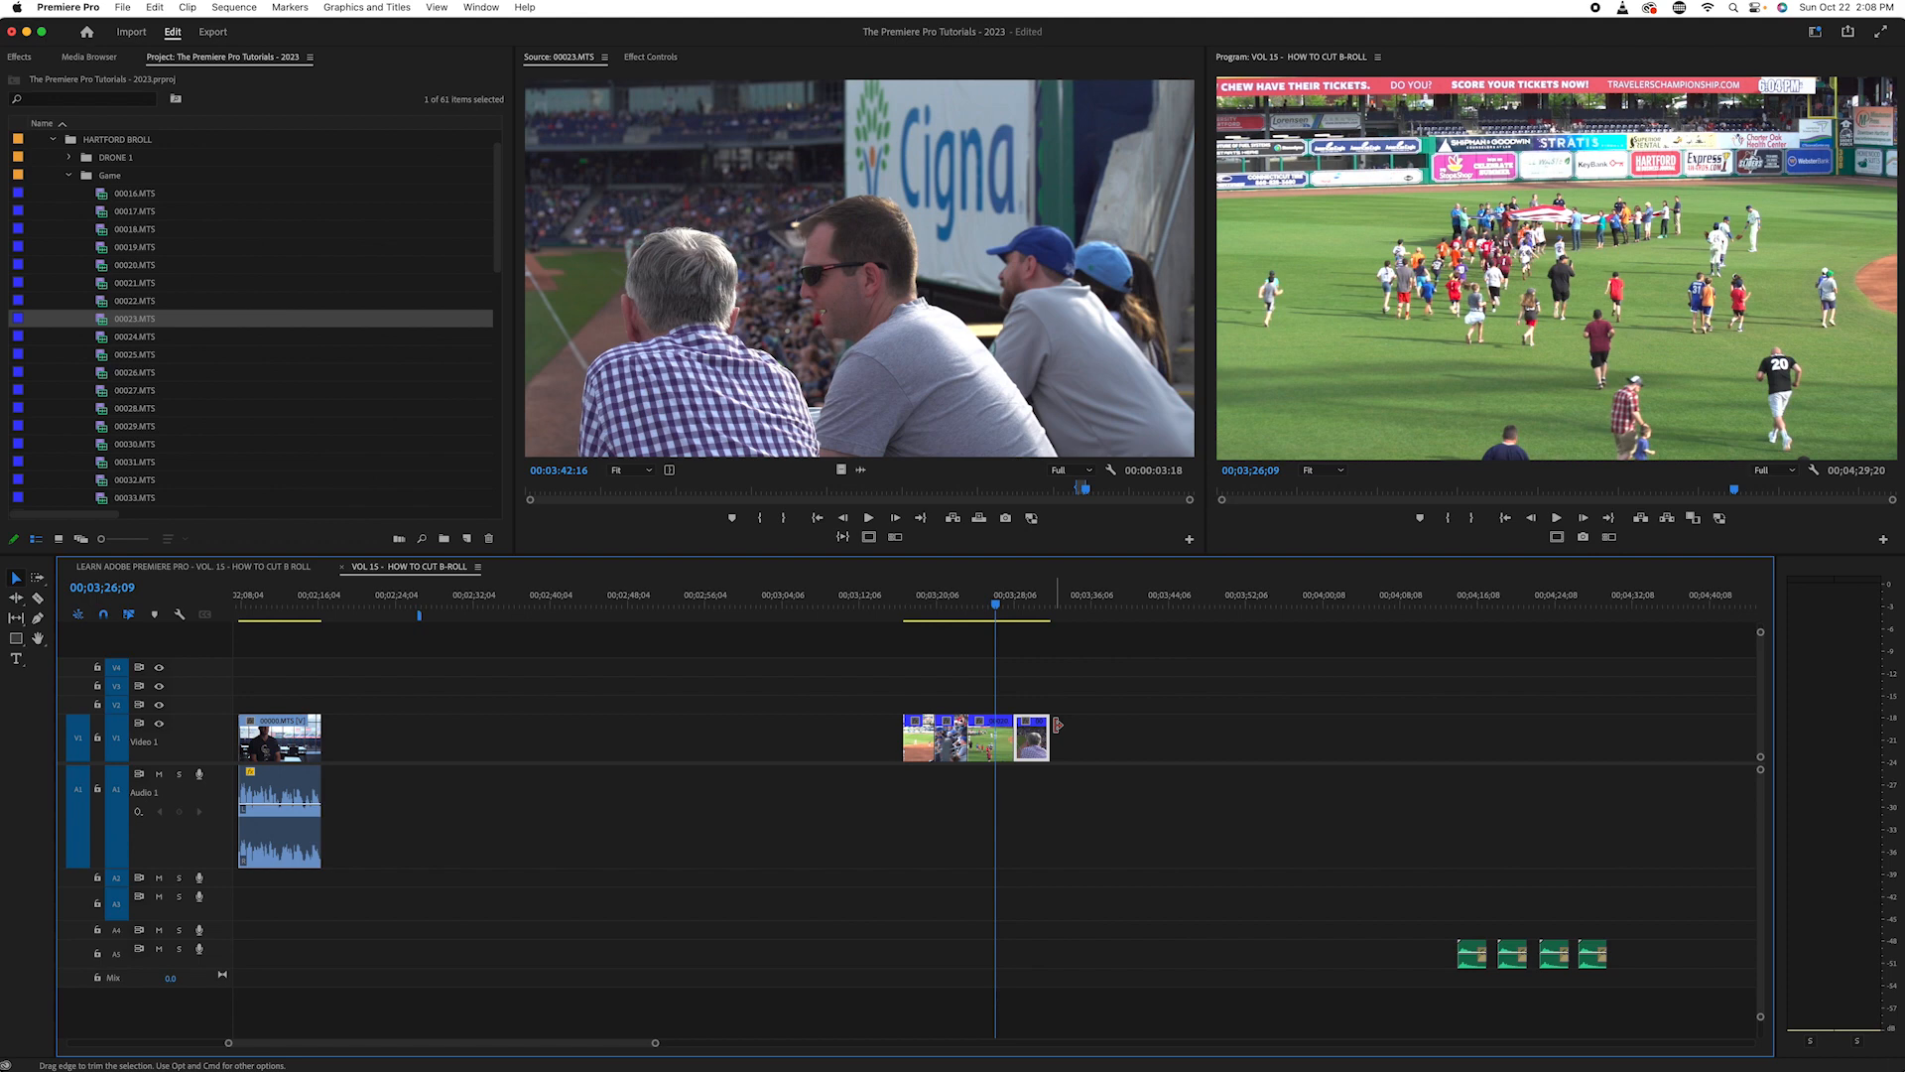
{"action": "key", "text": "space"}
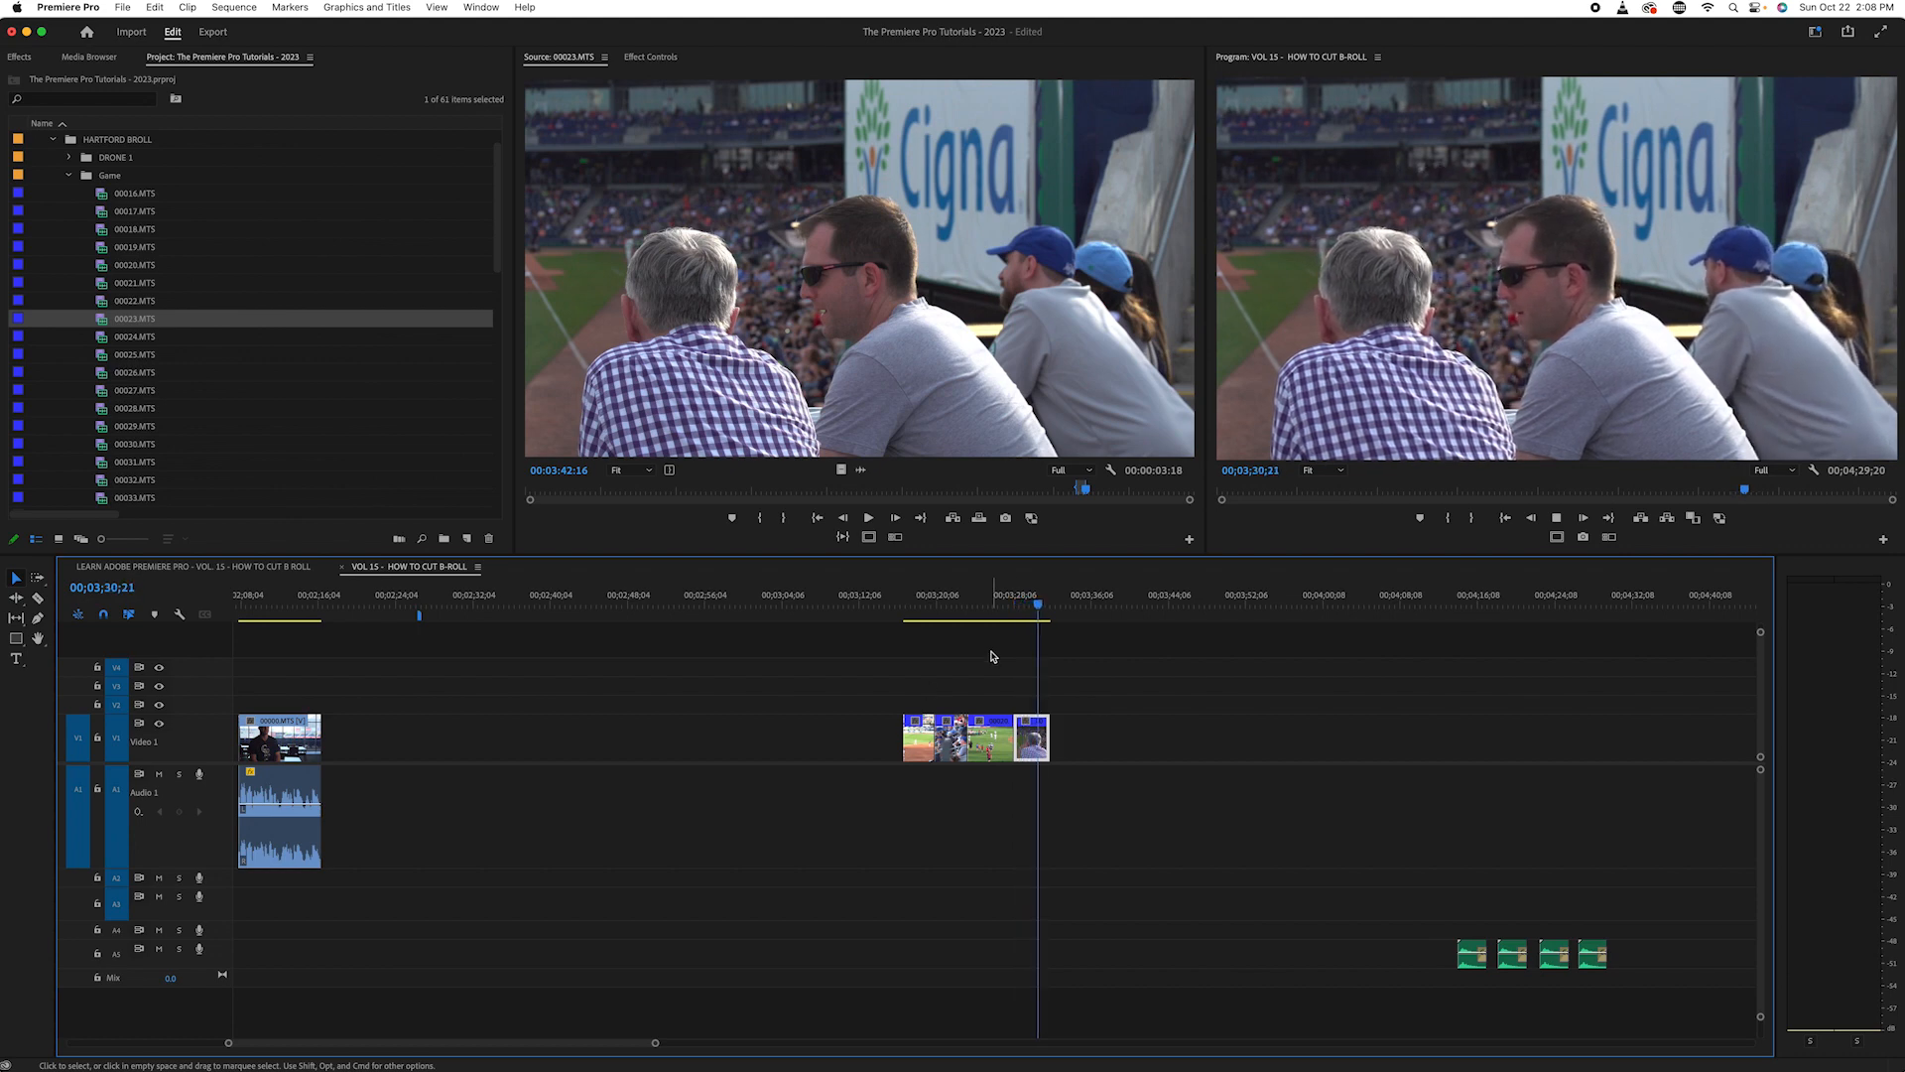
- Stop playback and set a Scale keyframe of 100 on the last frame of the fan shot on V1
{"action": "key", "text": "space"}
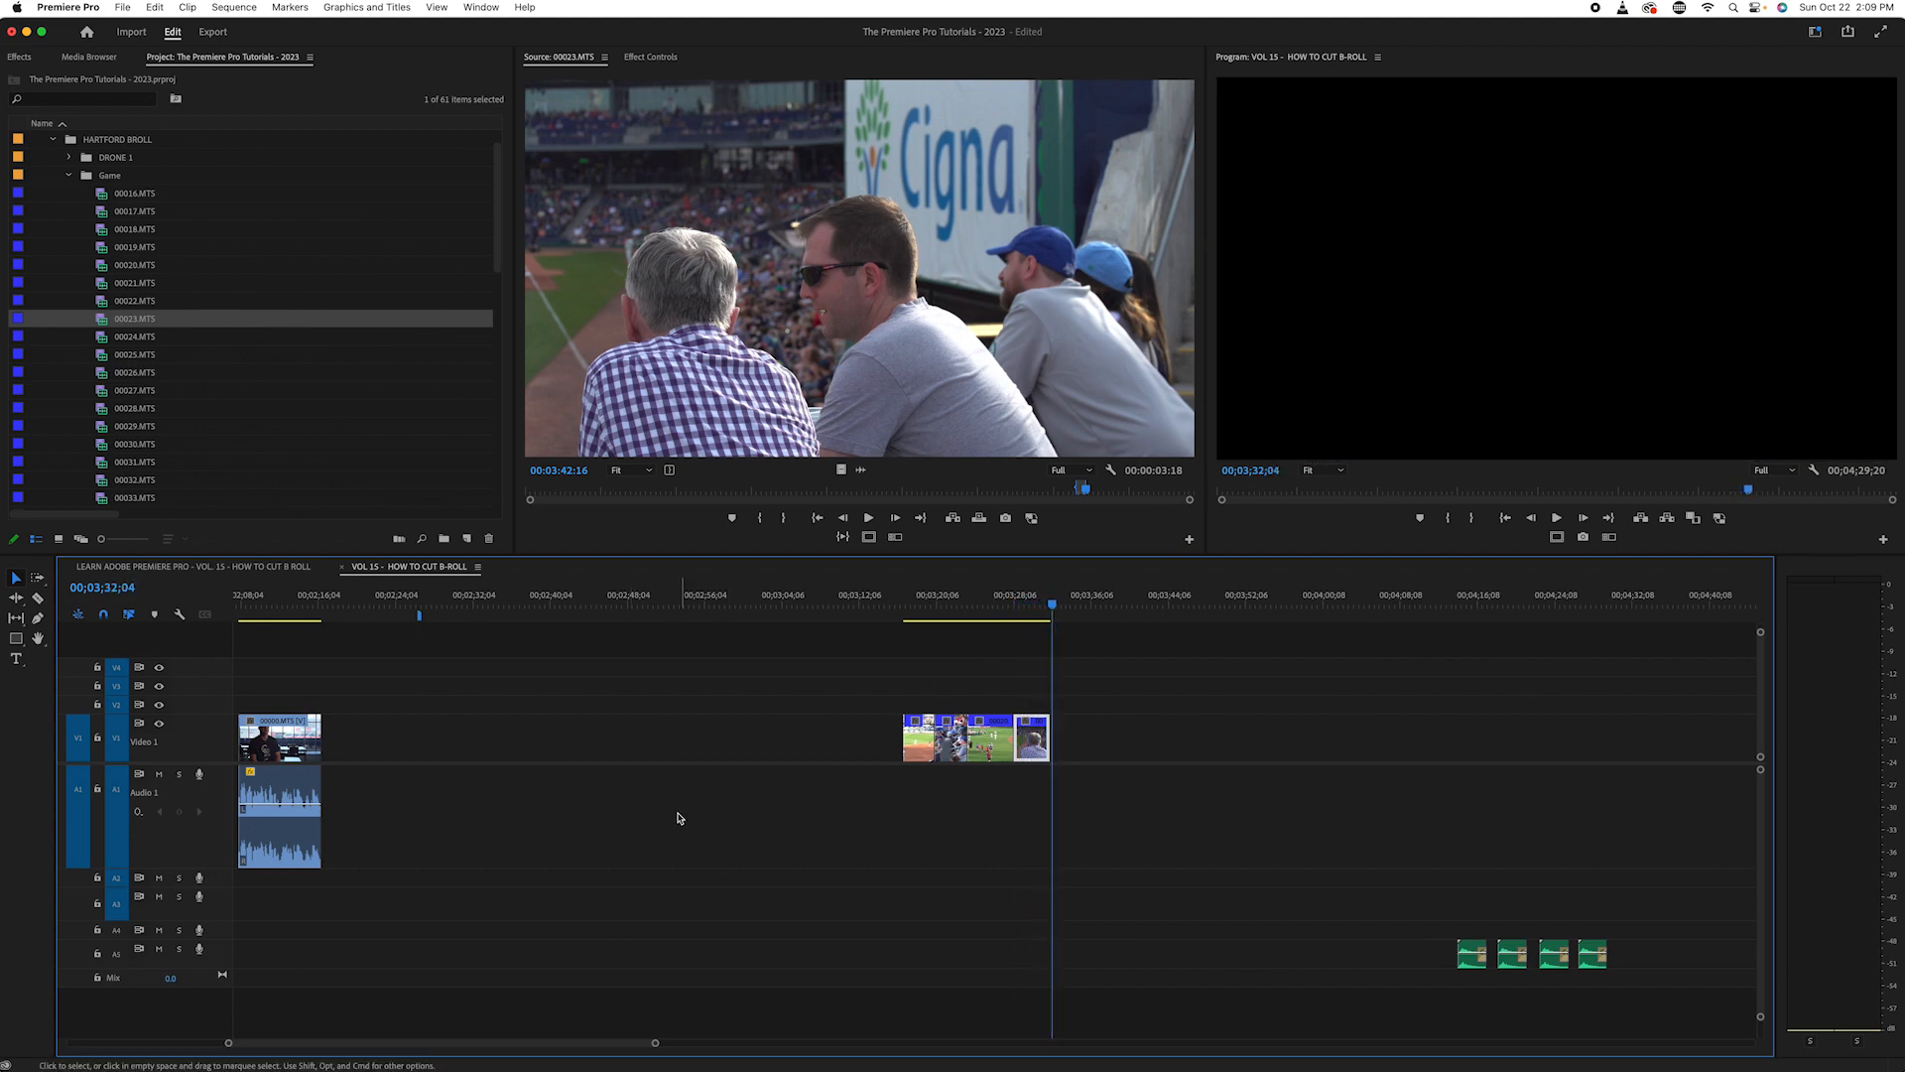
{"action": "left_click", "coordinate": [1027, 608]}
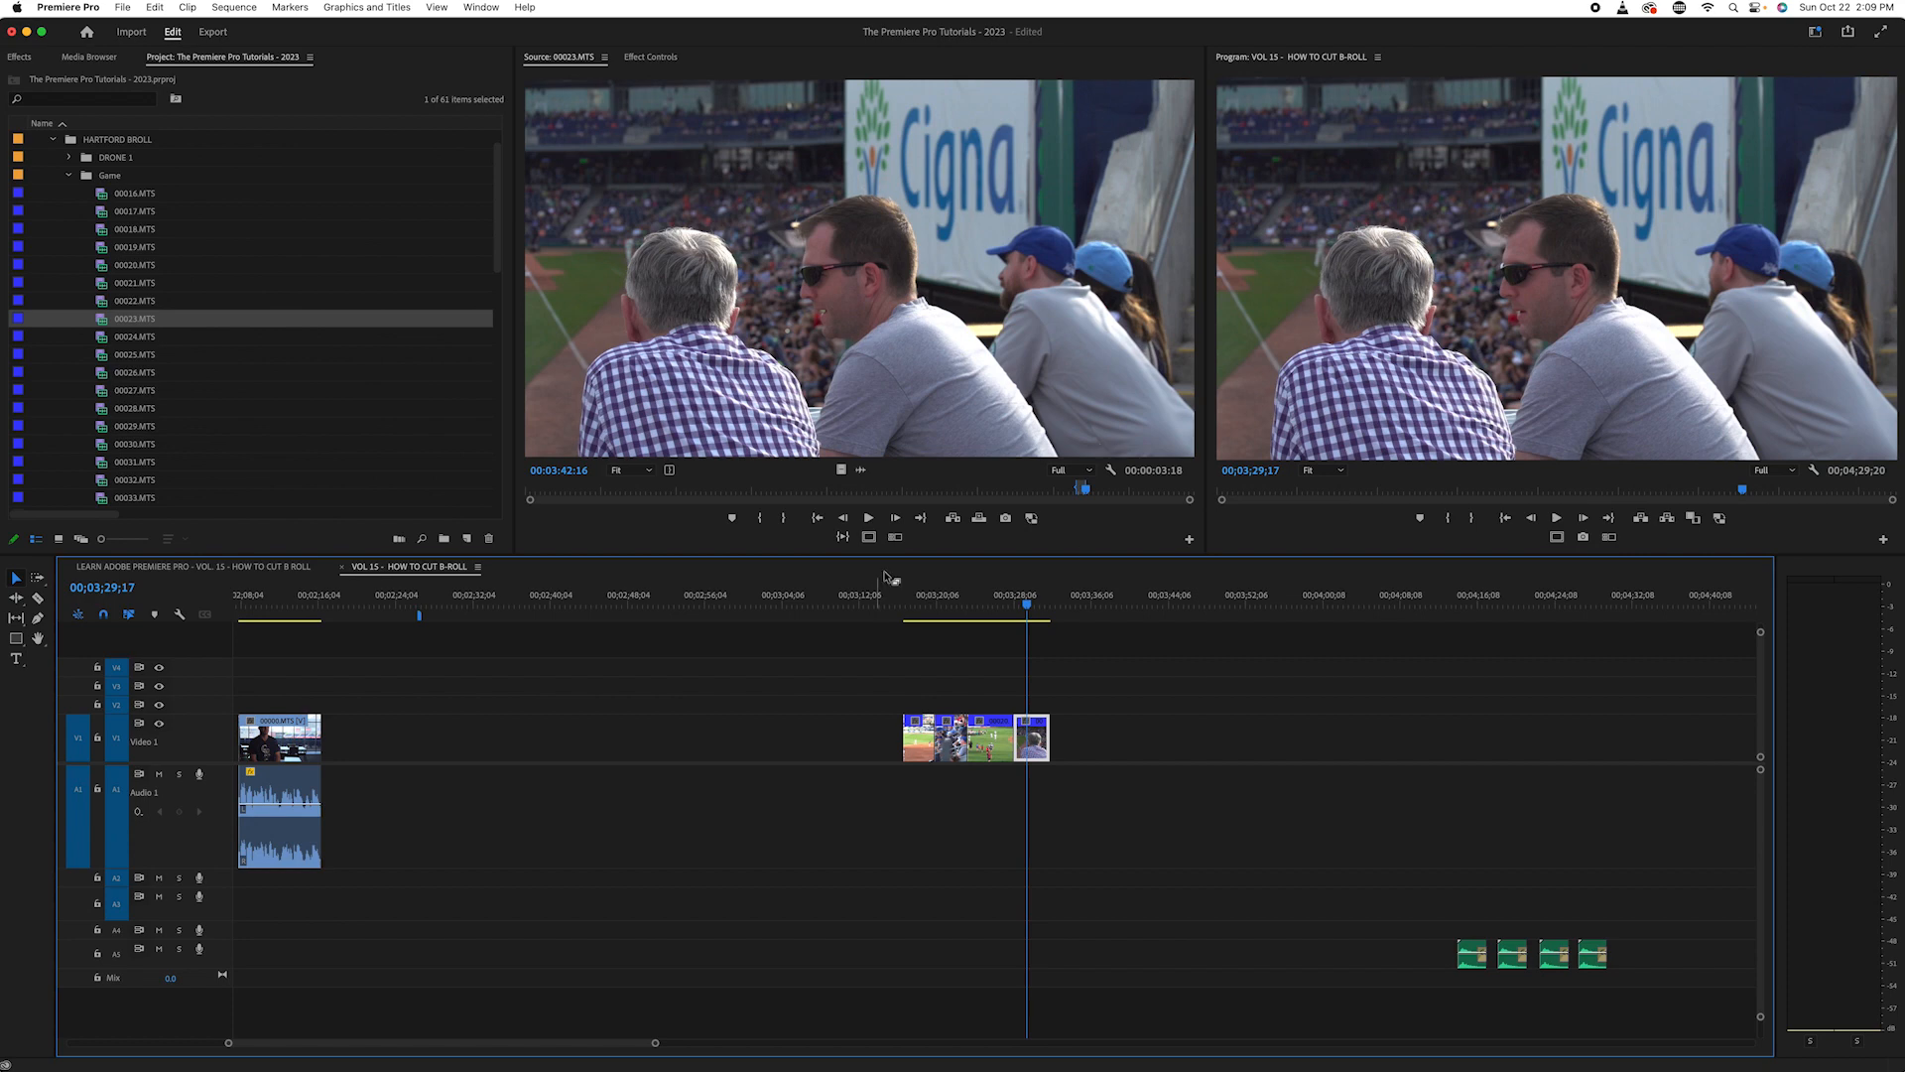
{"action": "left_click_drag", "start_coordinate": [1027, 601], "coordinate": [1034, 602]}
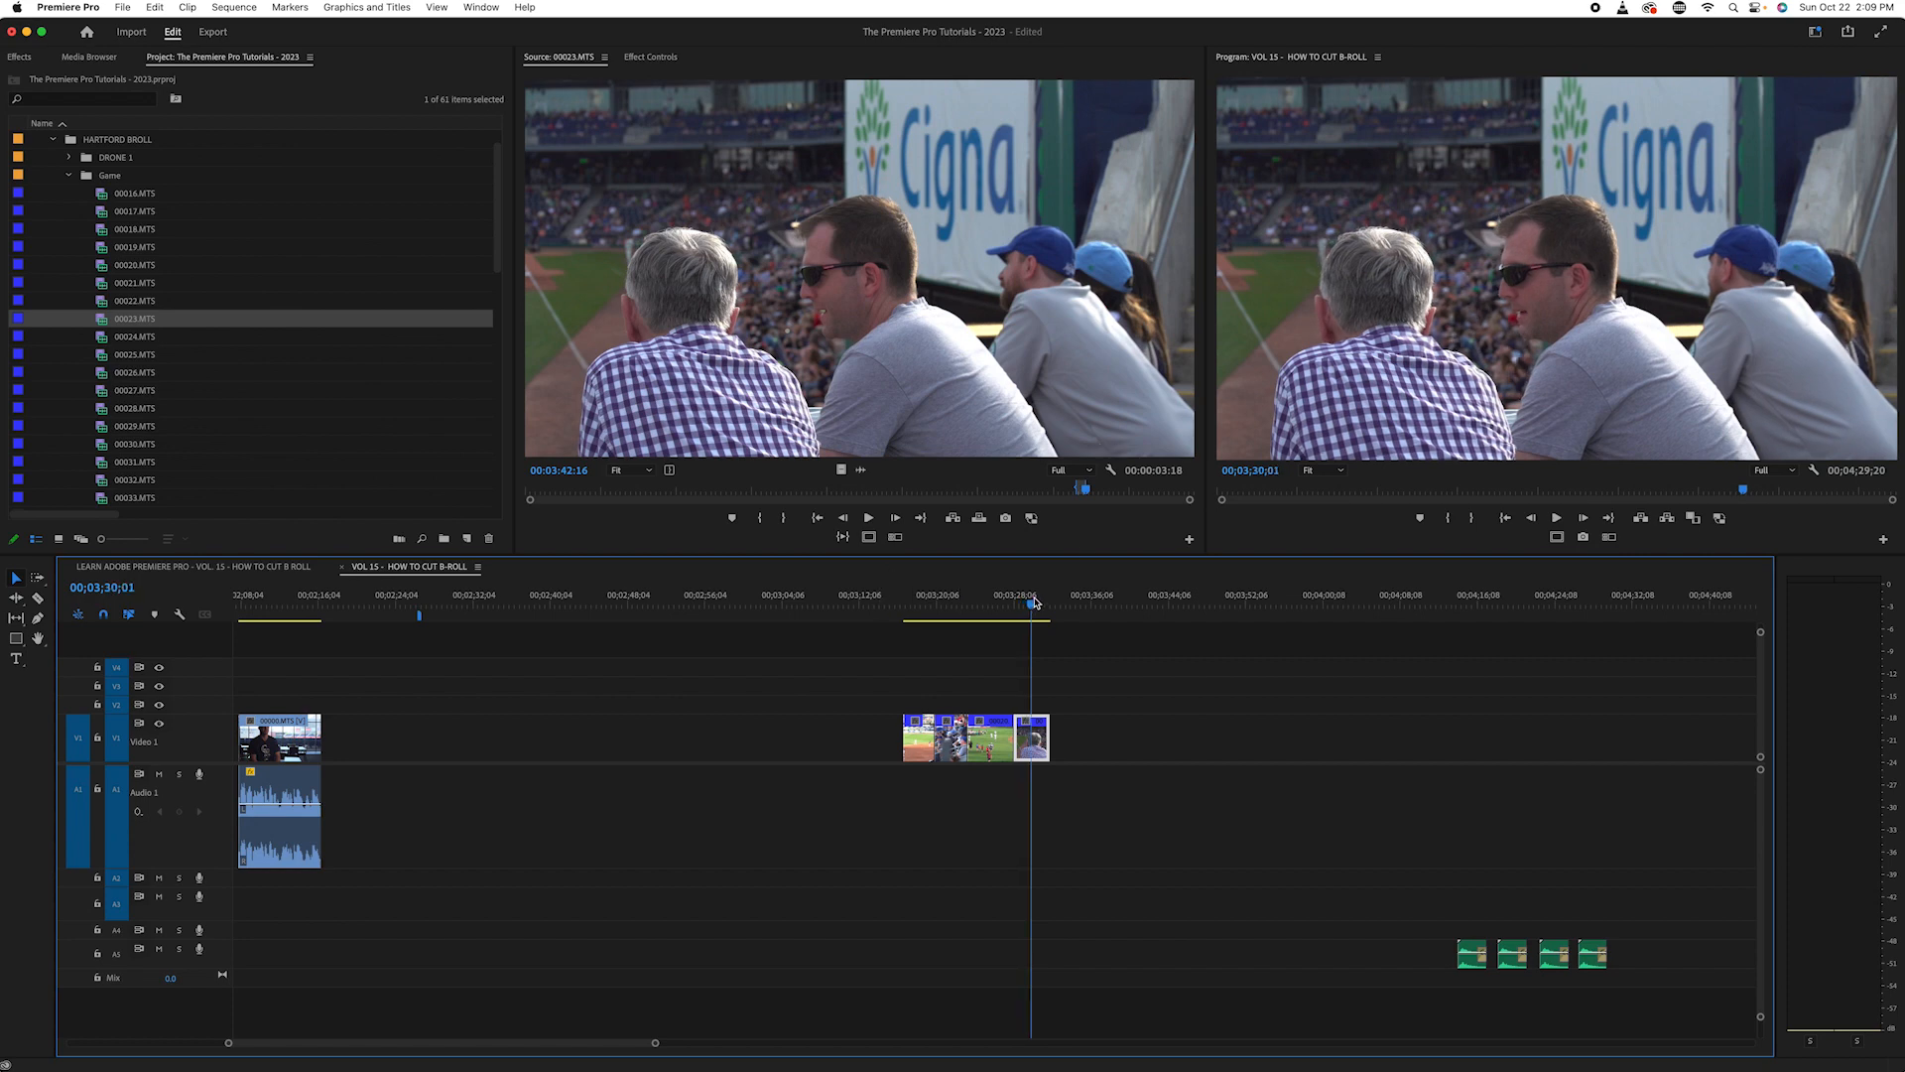
{"action": "key", "text": "Up"}
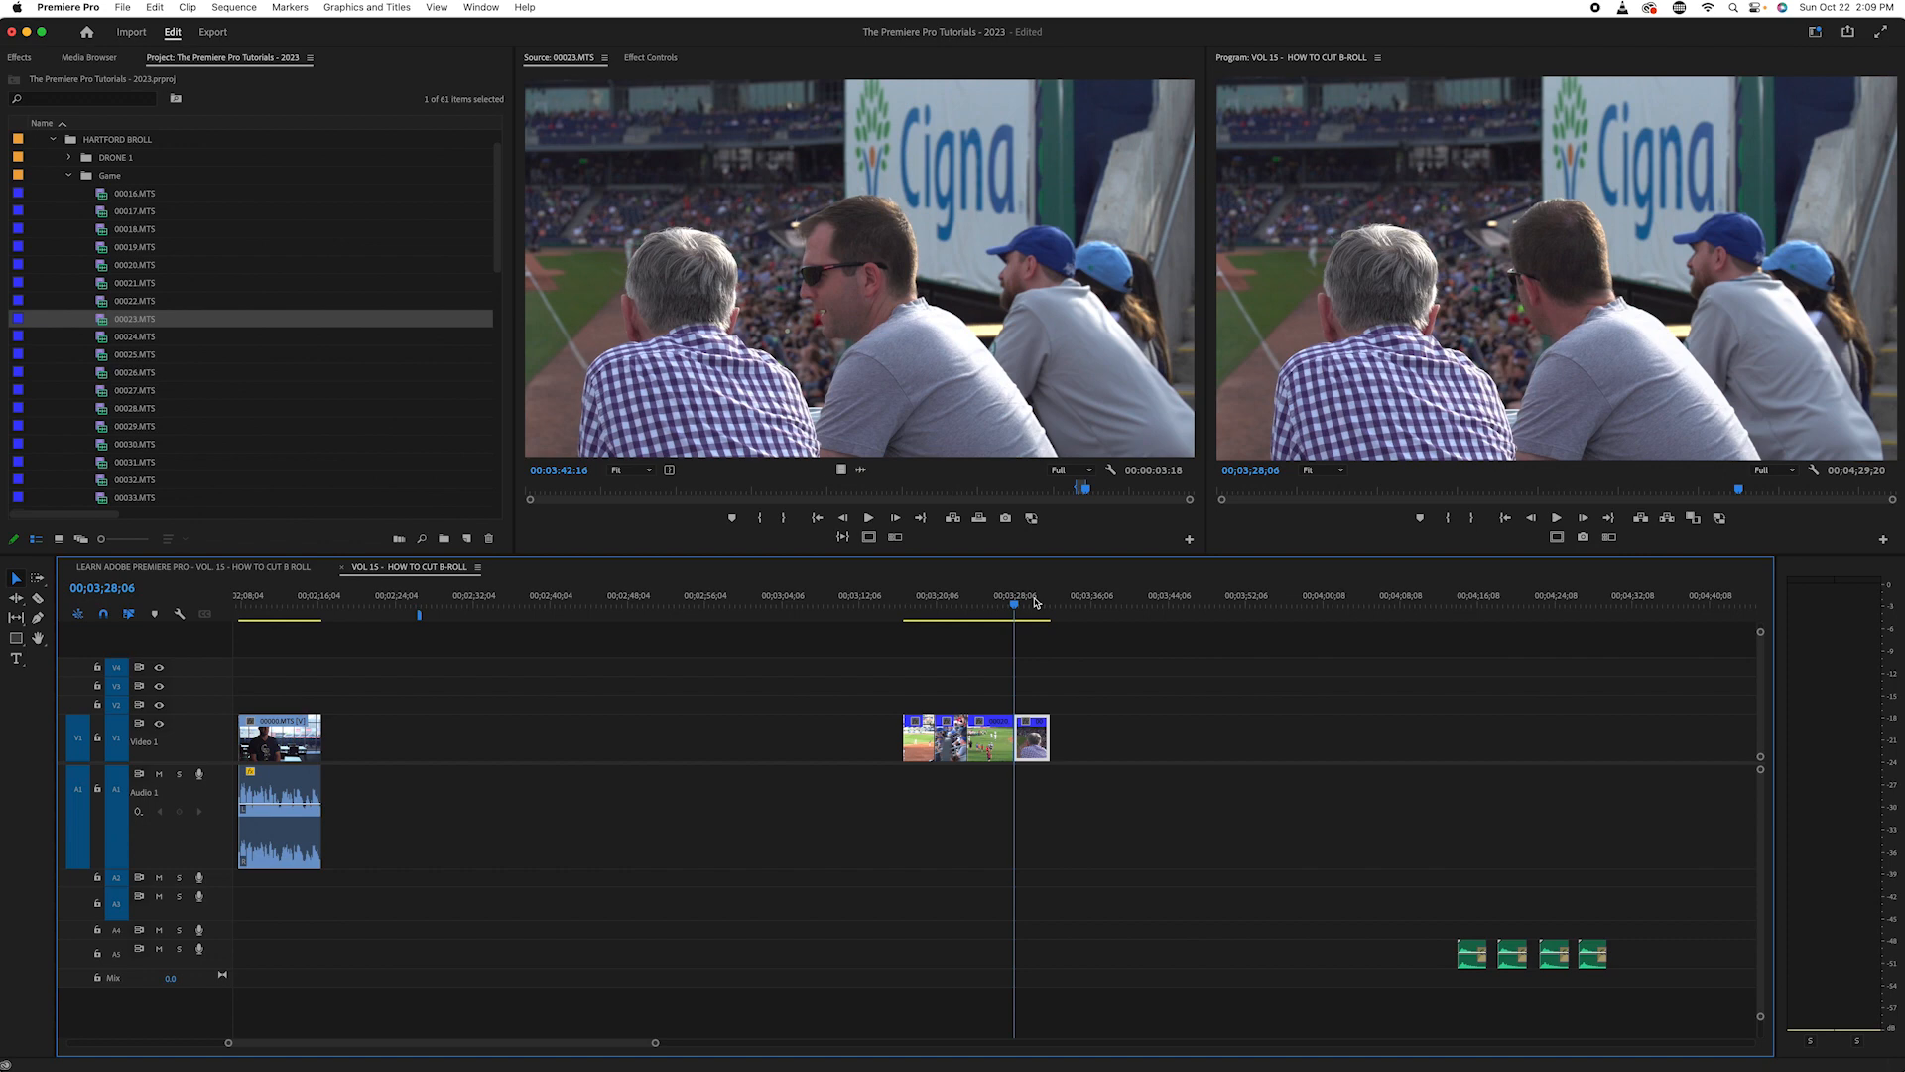
{"action": "key", "text": "Down"}
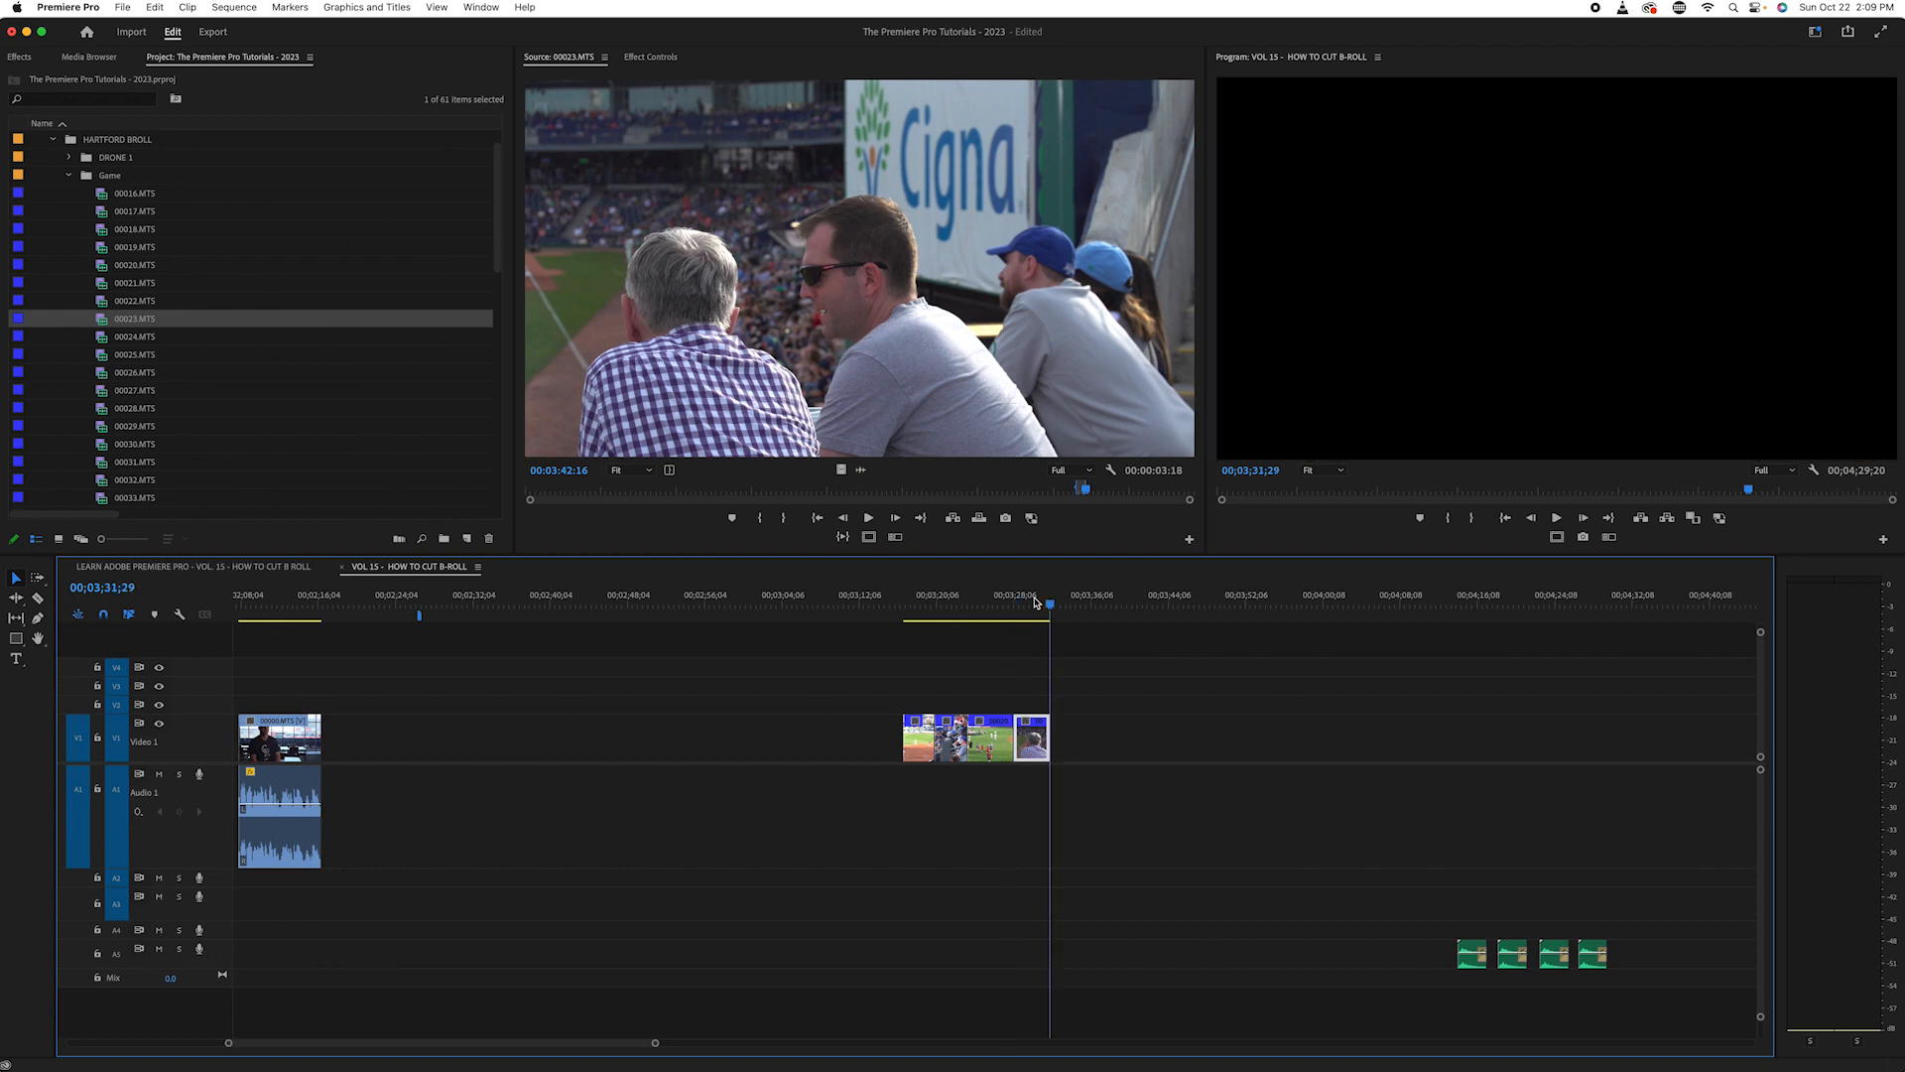
{"action": "left_click", "coordinate": [651, 57]}
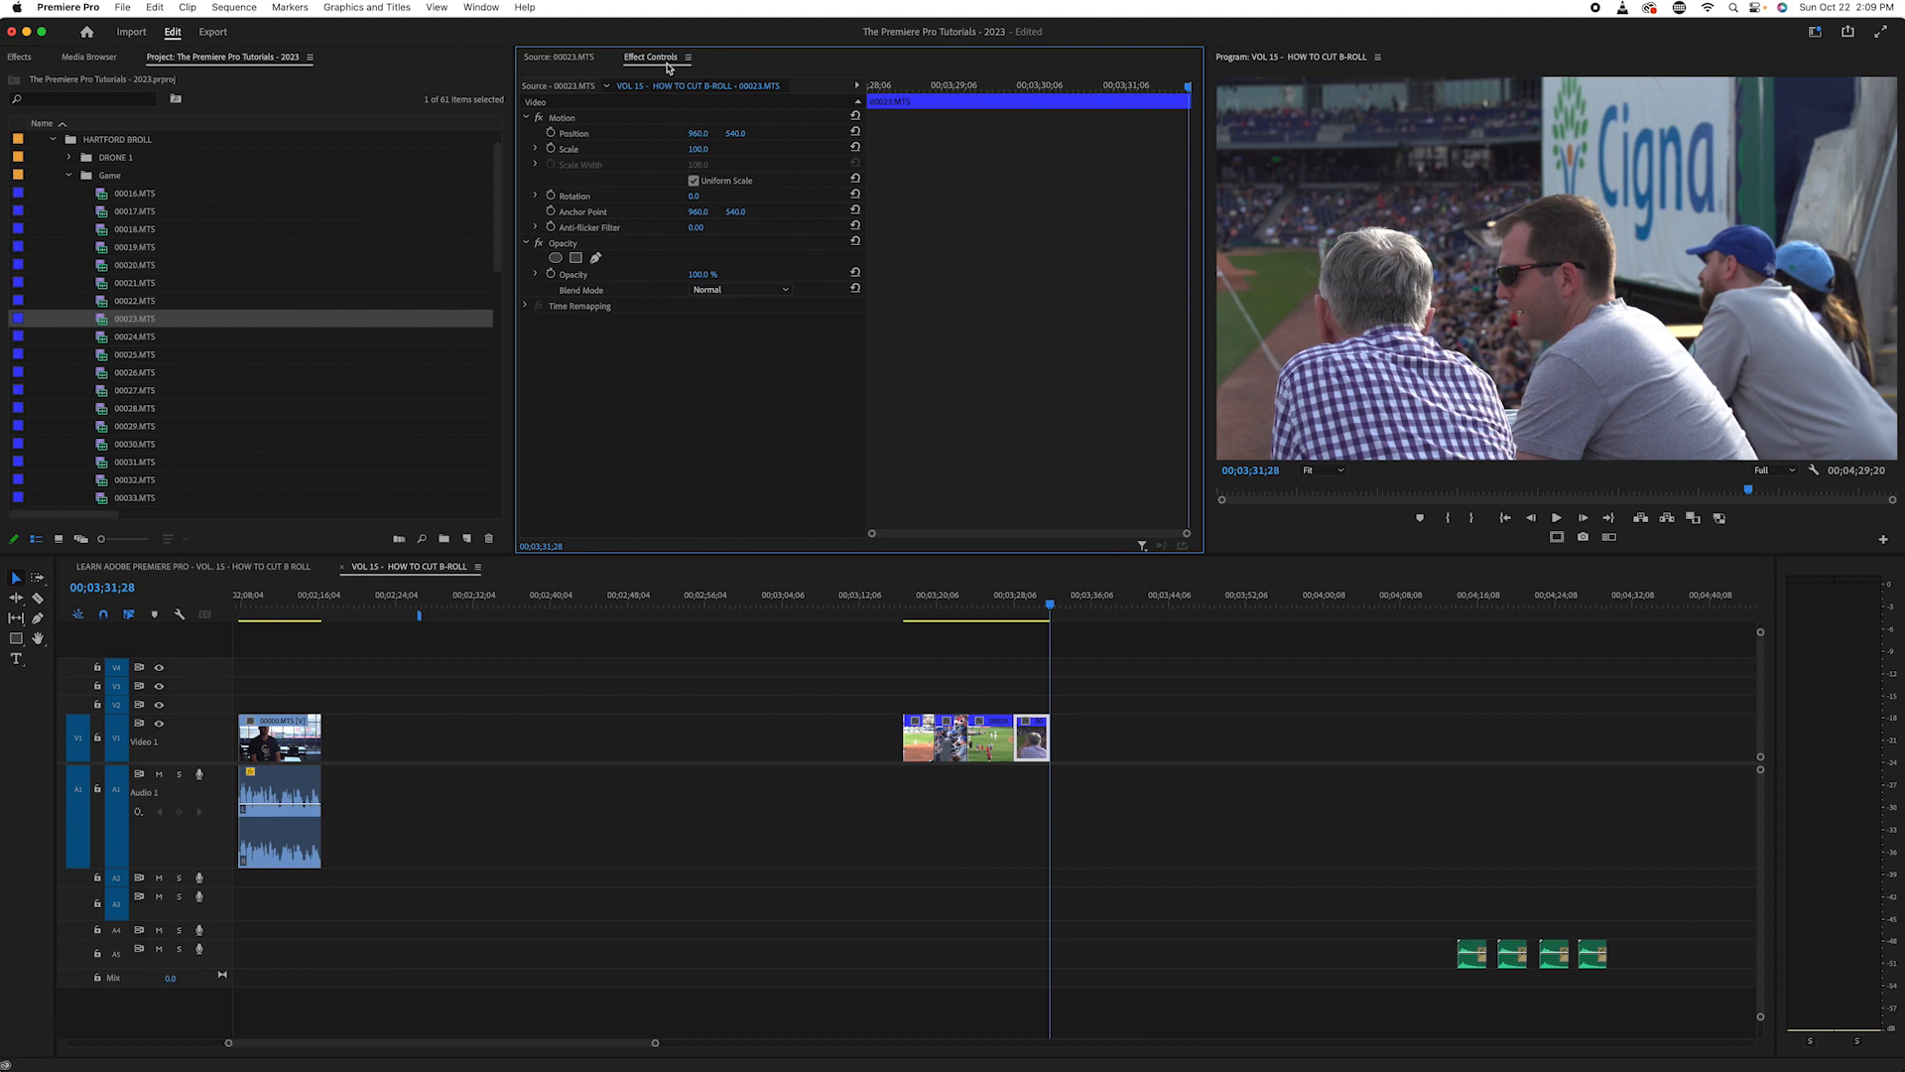
{"action": "left_click", "coordinate": [555, 152]}
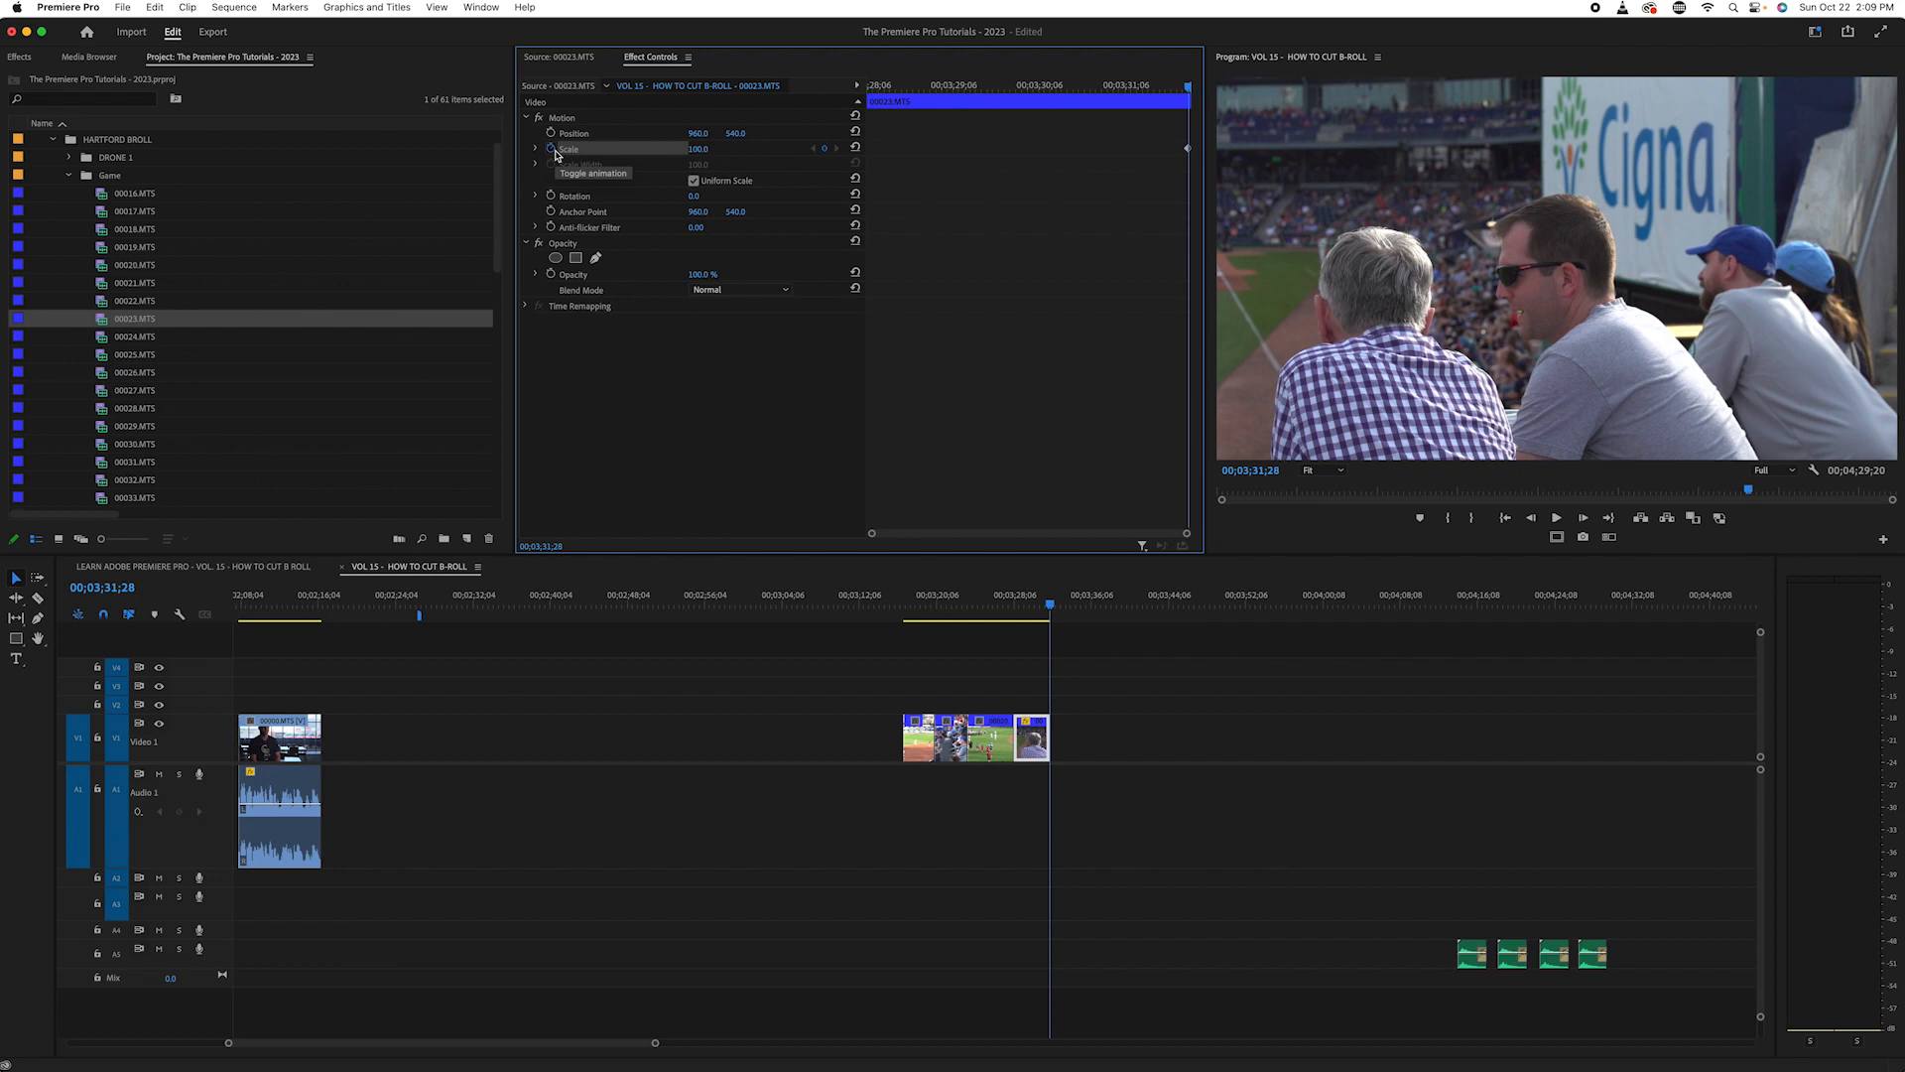
- Set a Scale keyframe of 103 on the first frame of the fan shot so it slowly zooms out
{"action": "left_click", "coordinate": [1087, 575]}
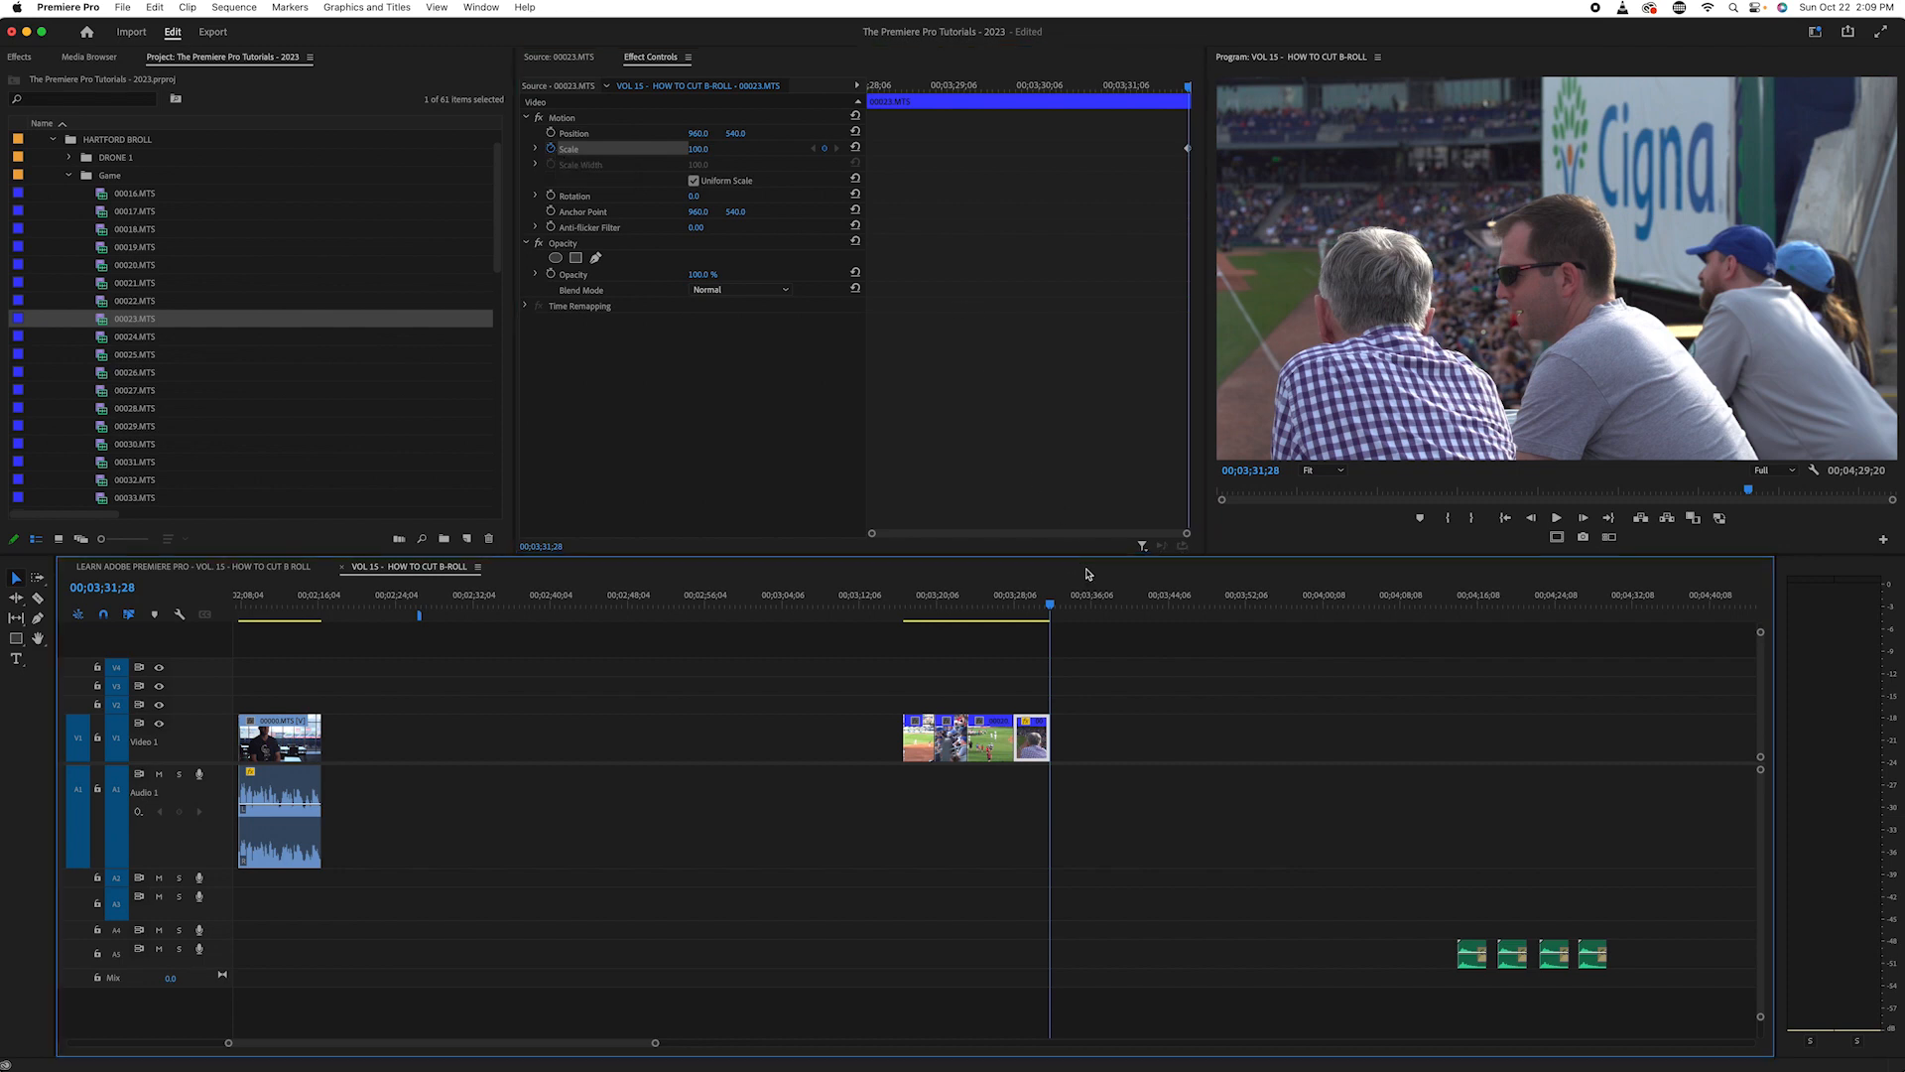
{"action": "key", "text": "Up"}
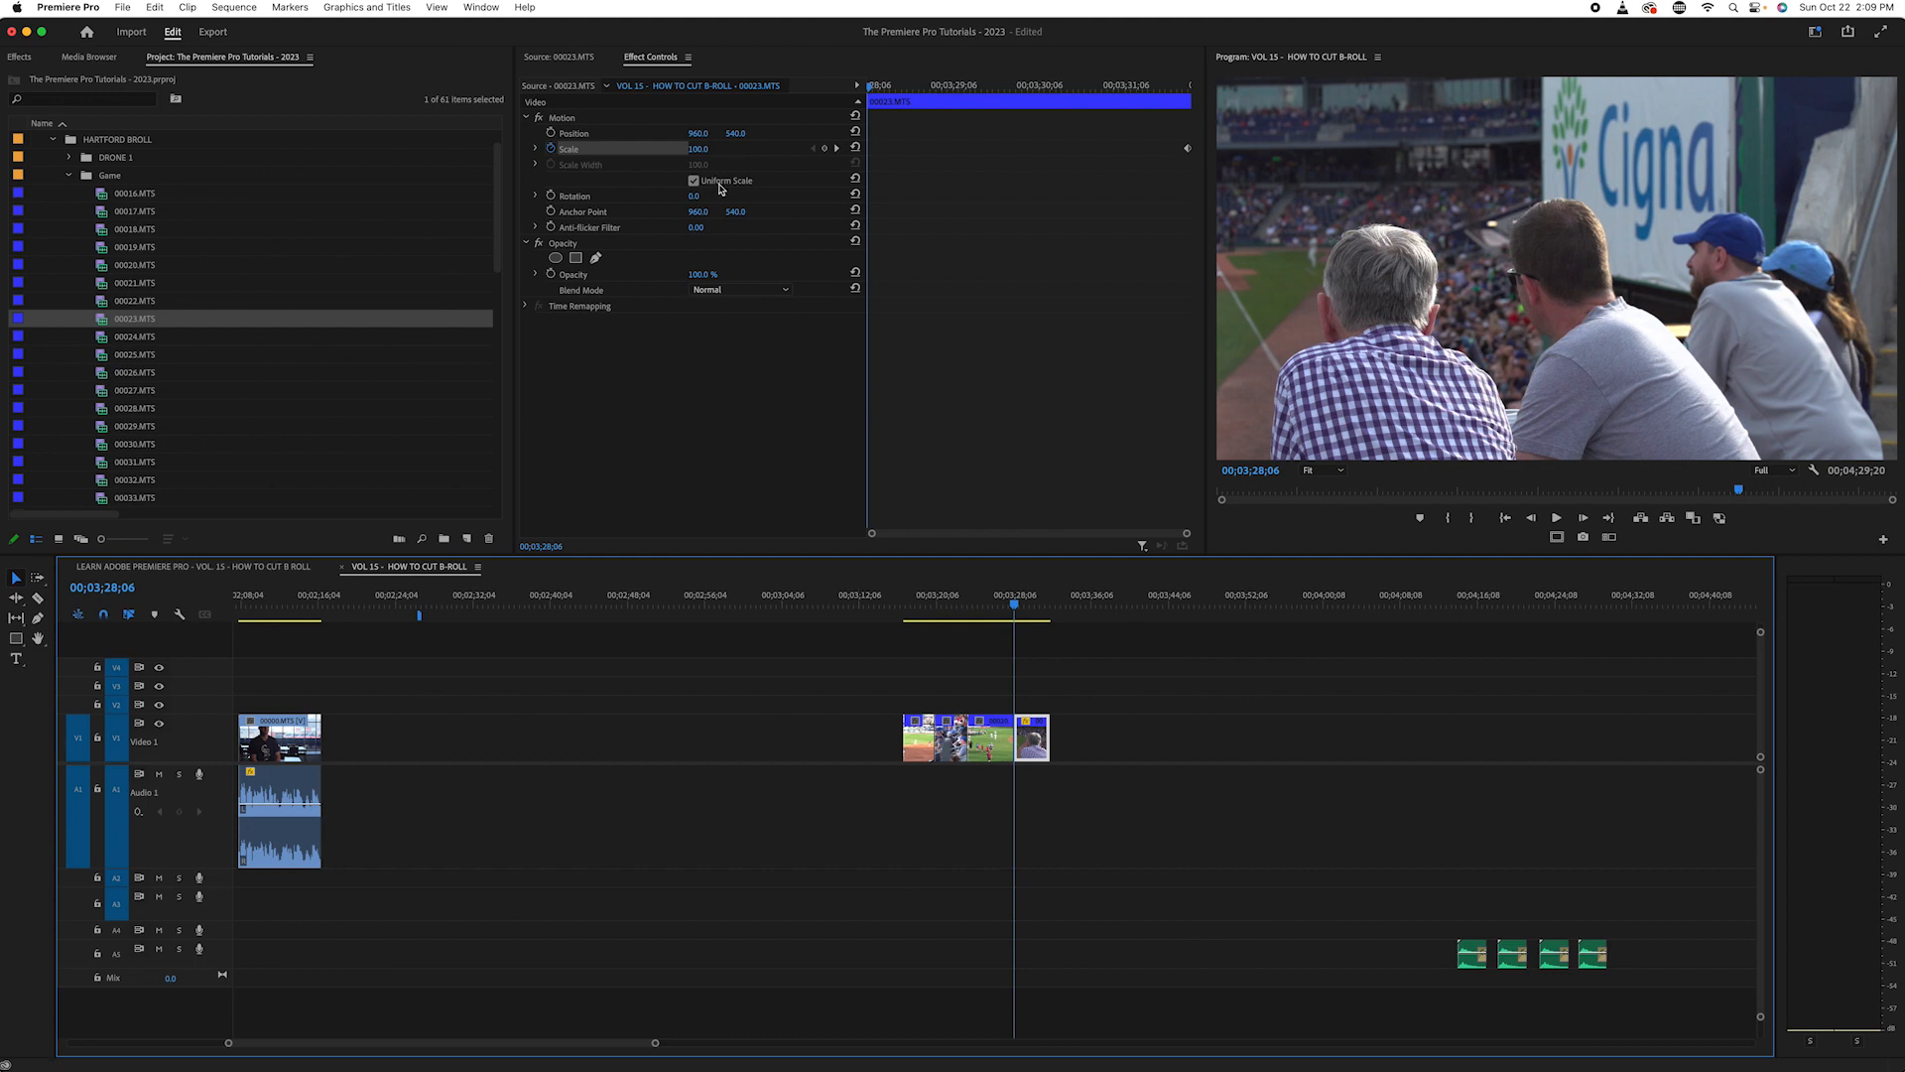
{"action": "left_click", "coordinate": [700, 149]}
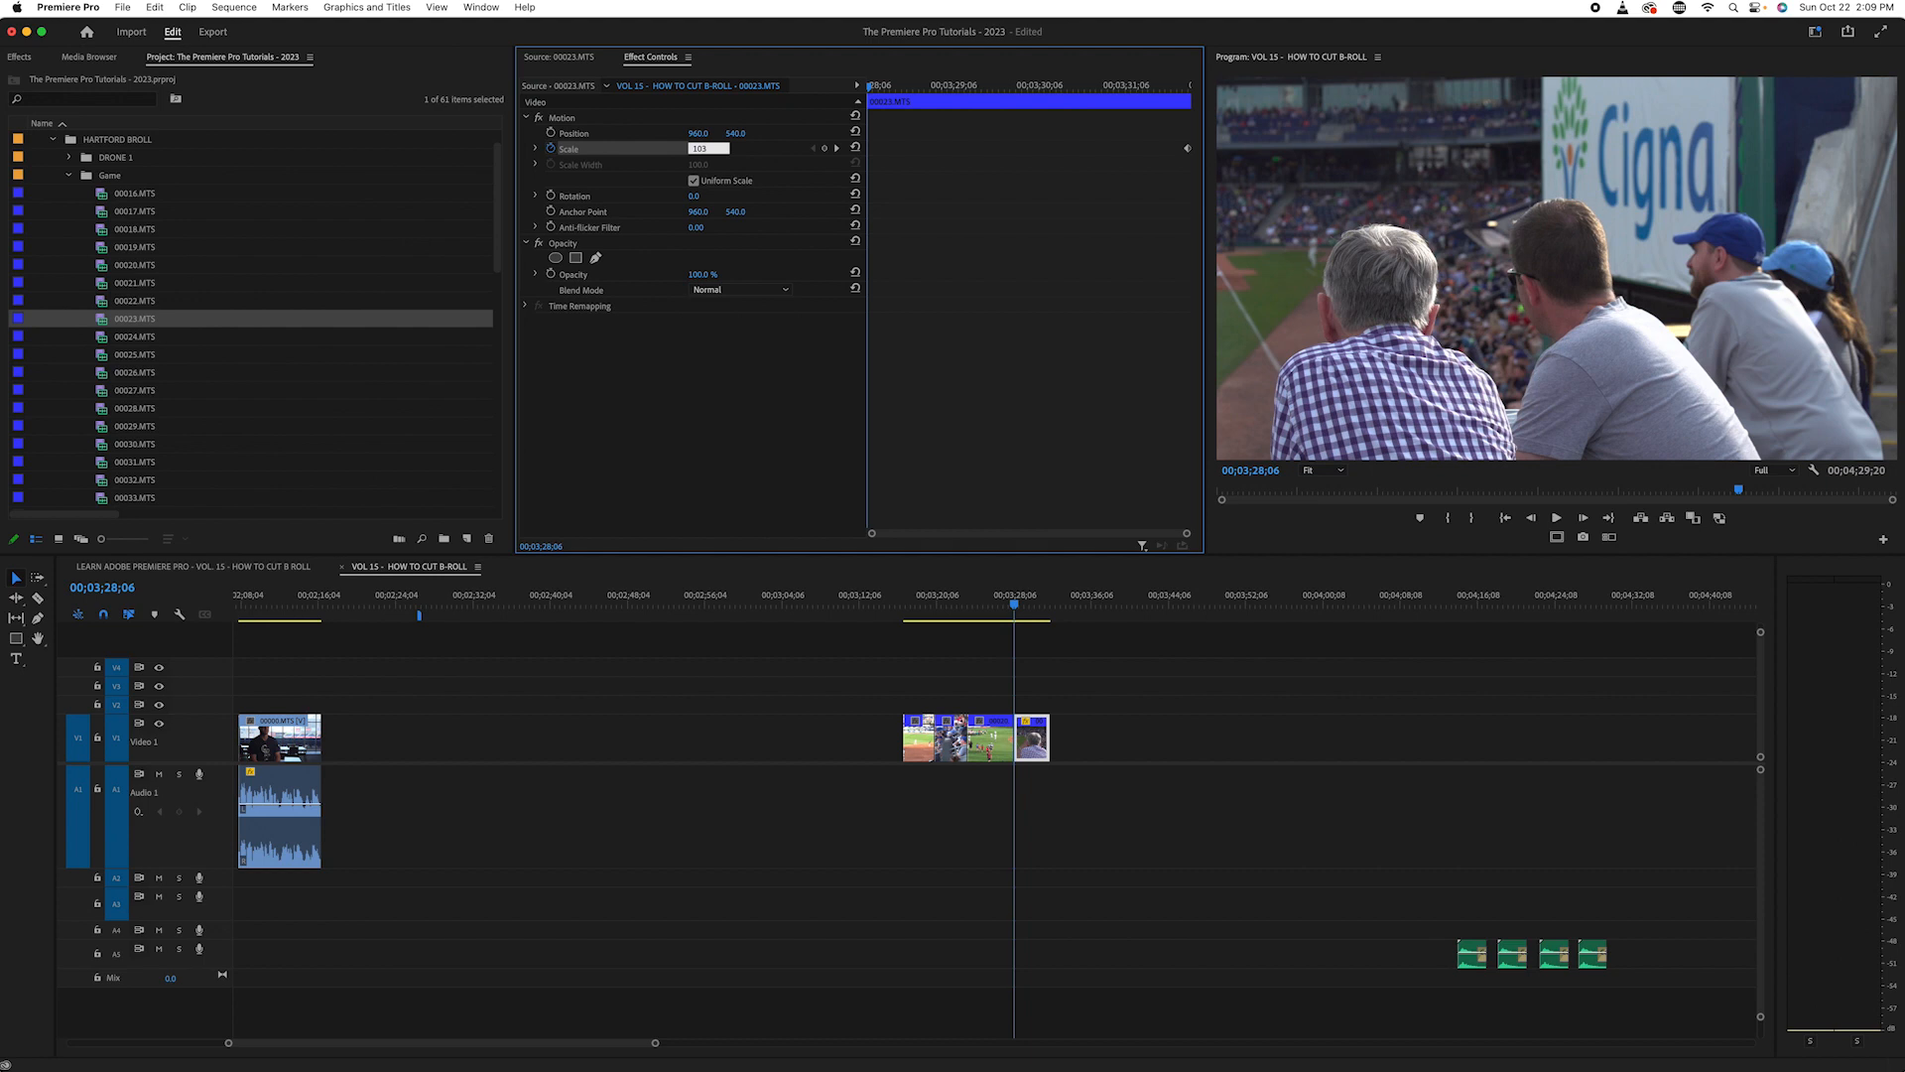
{"action": "key", "text": "Return"}
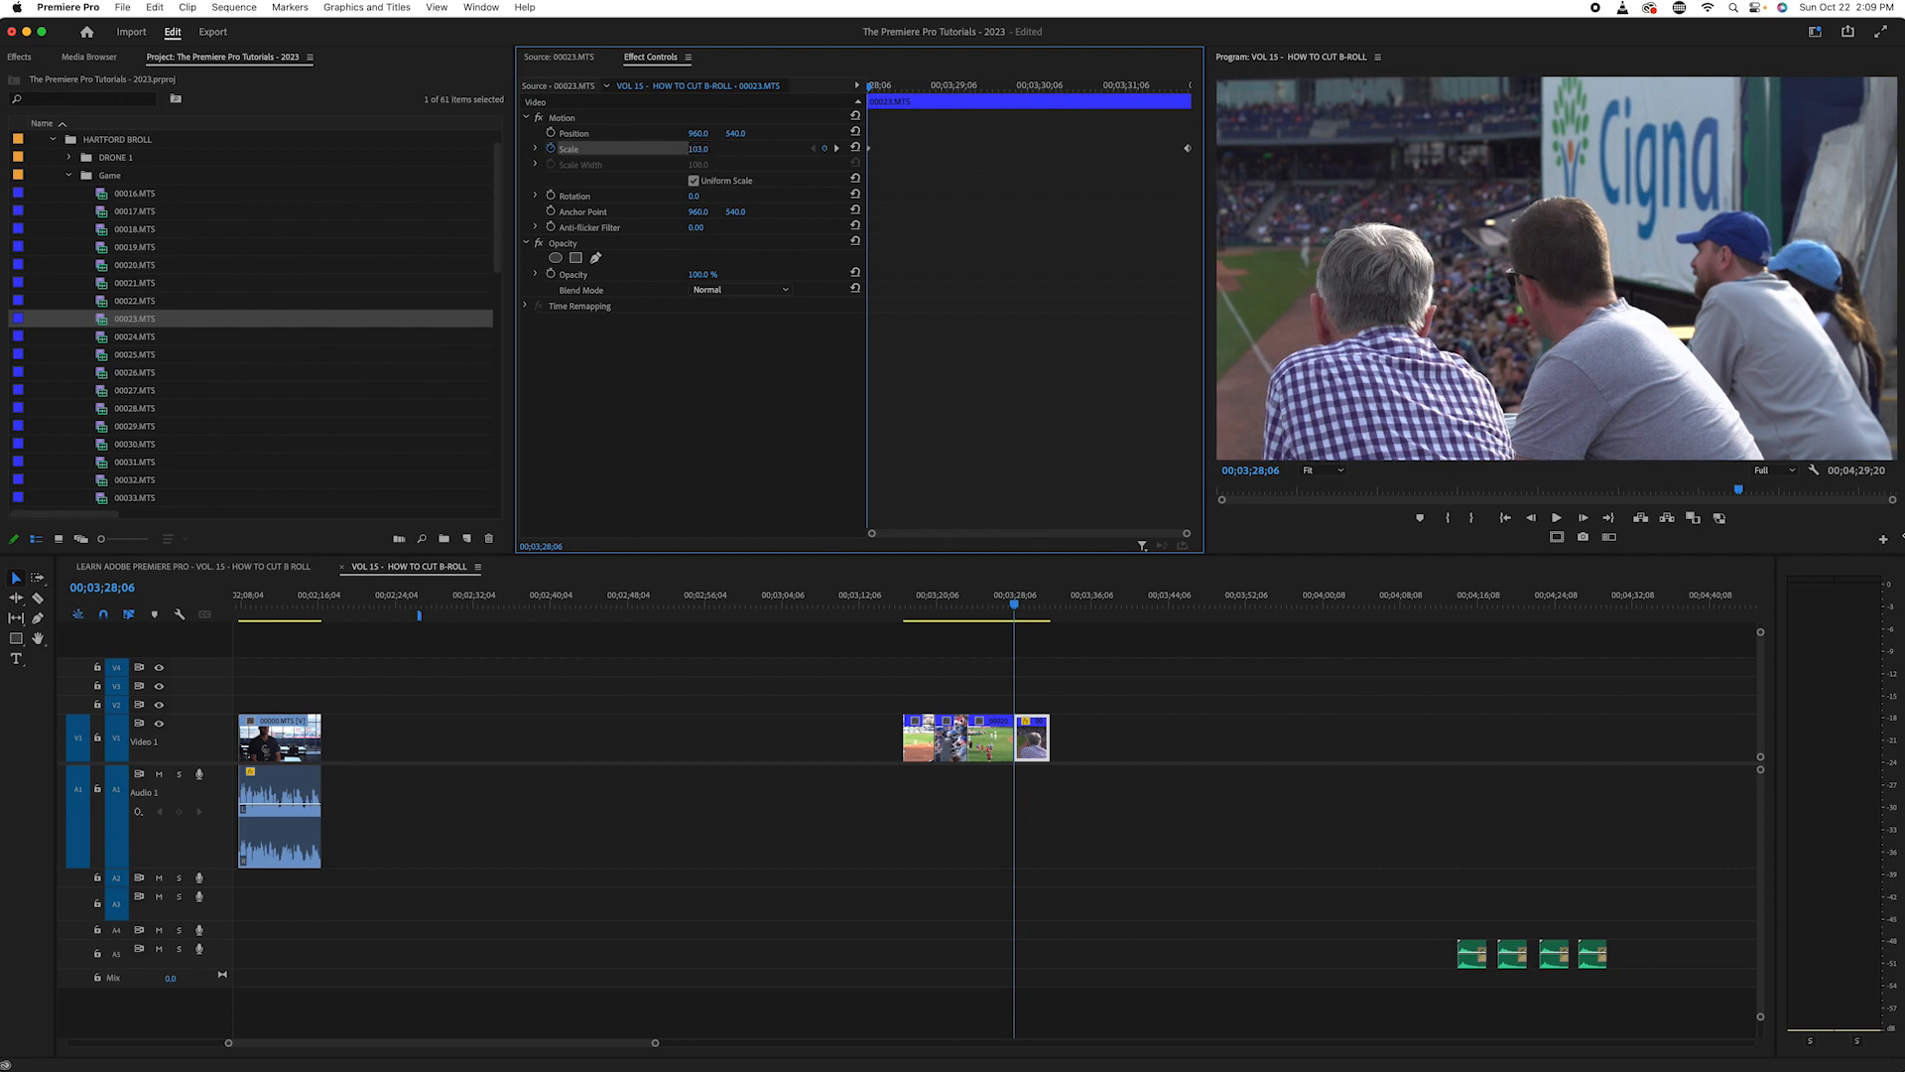
- Compare the framing at the start, middle and end of the fan shot by scrubbing through its Scale animation
{"action": "left_click", "coordinate": [1027, 613]}
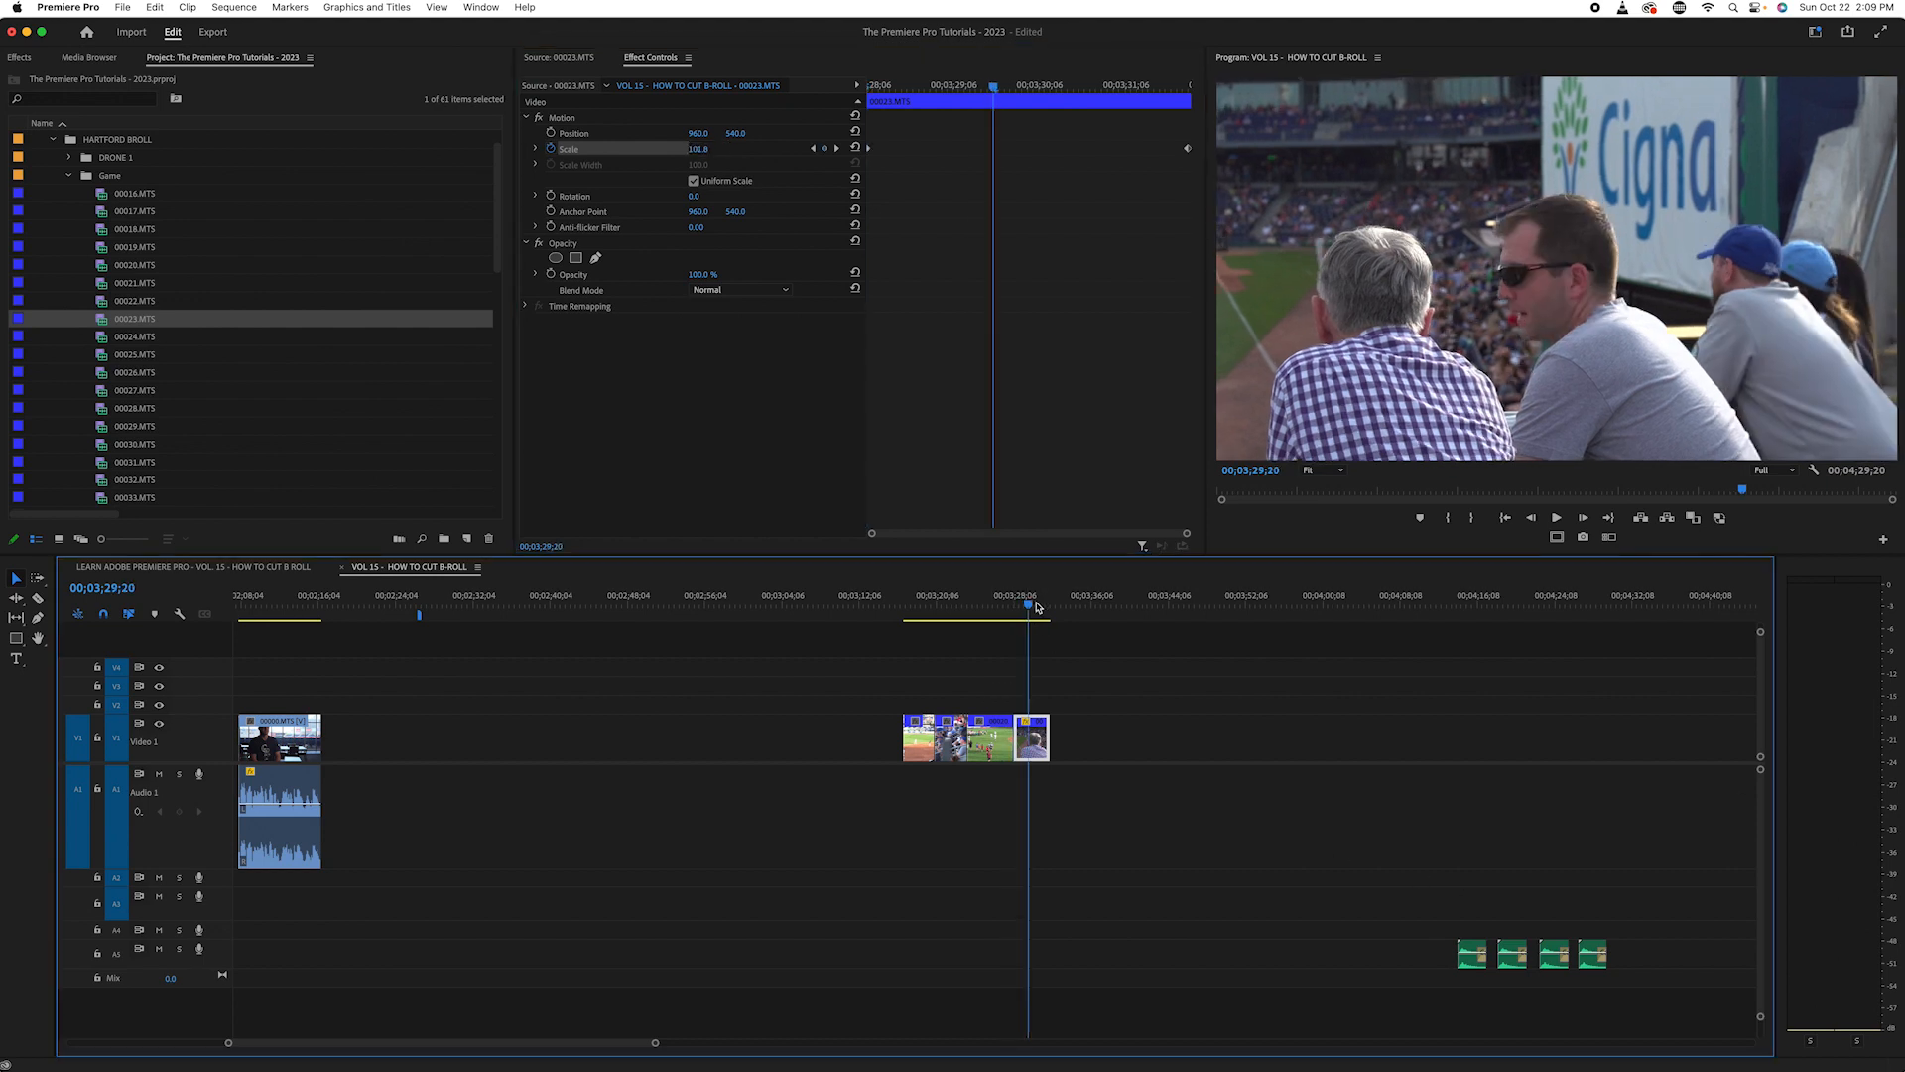
{"action": "key", "text": "Down"}
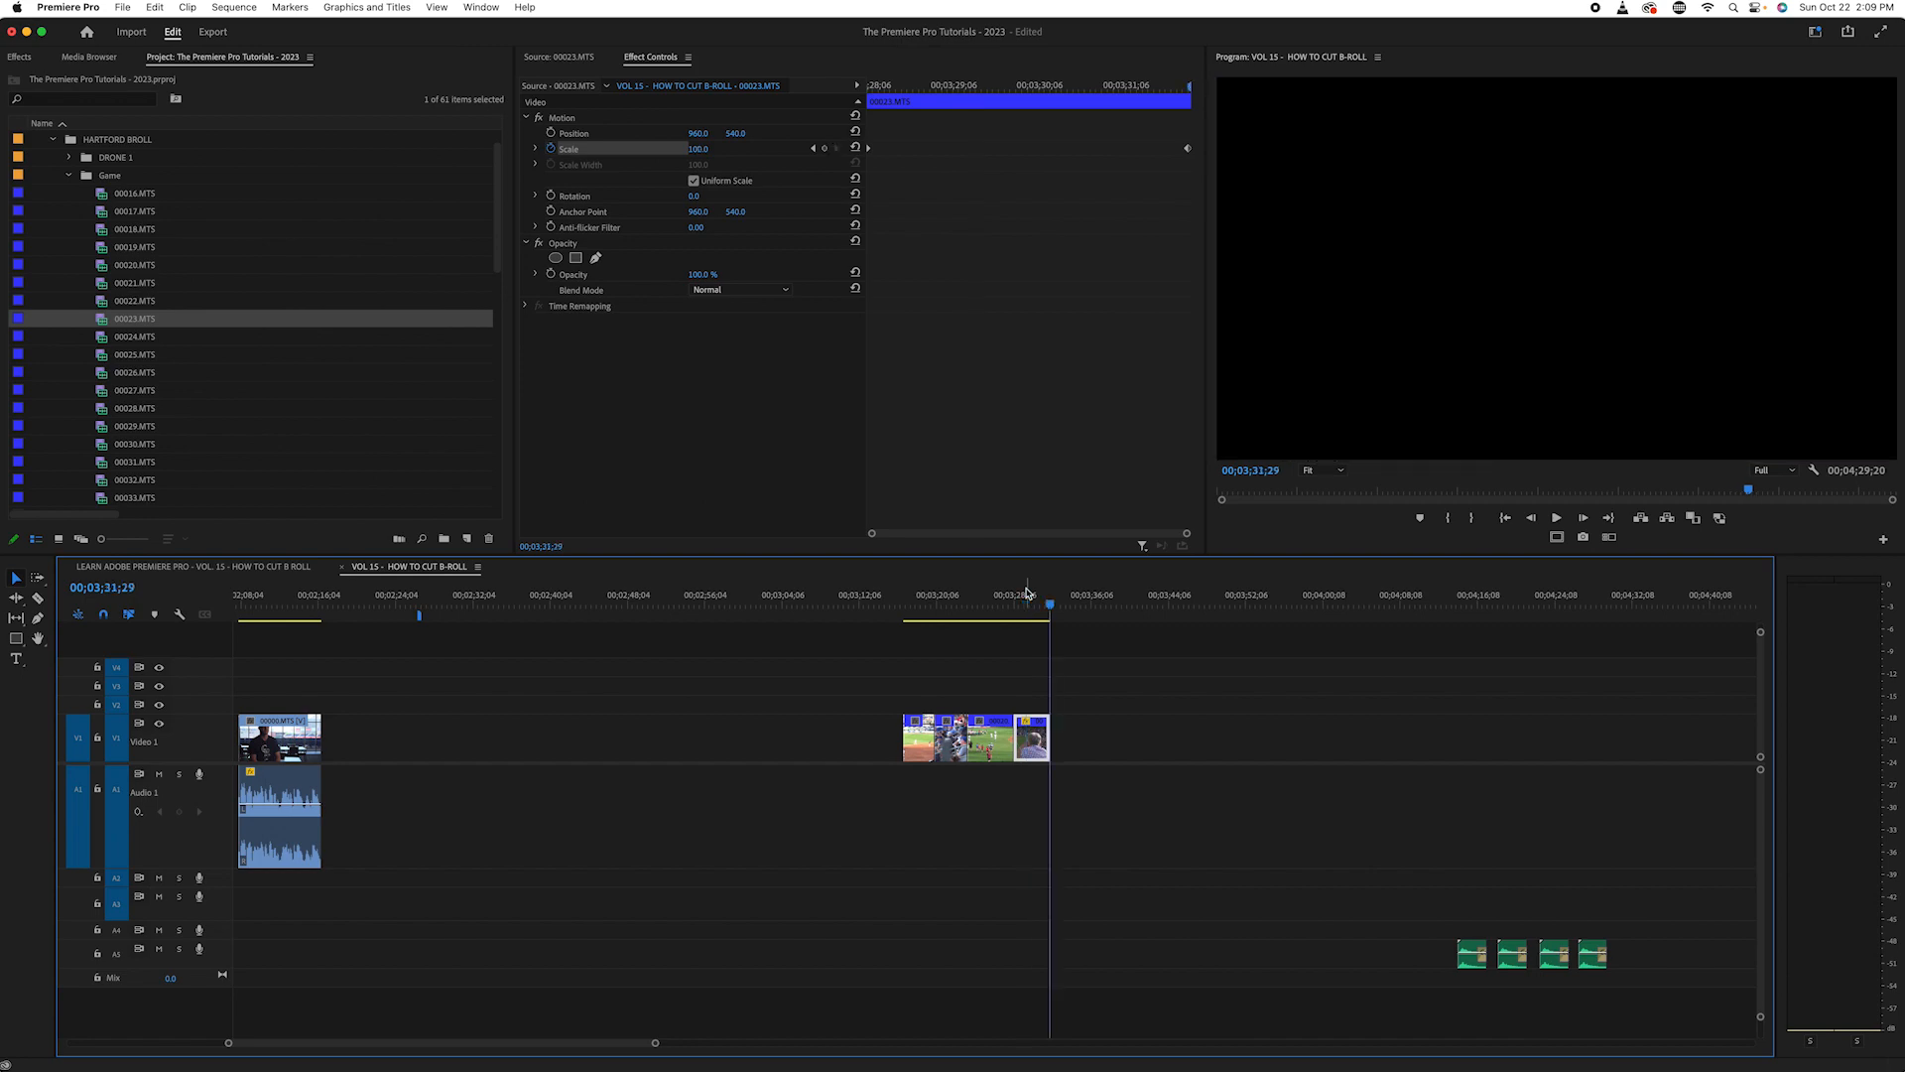
{"action": "key", "text": "Left"}
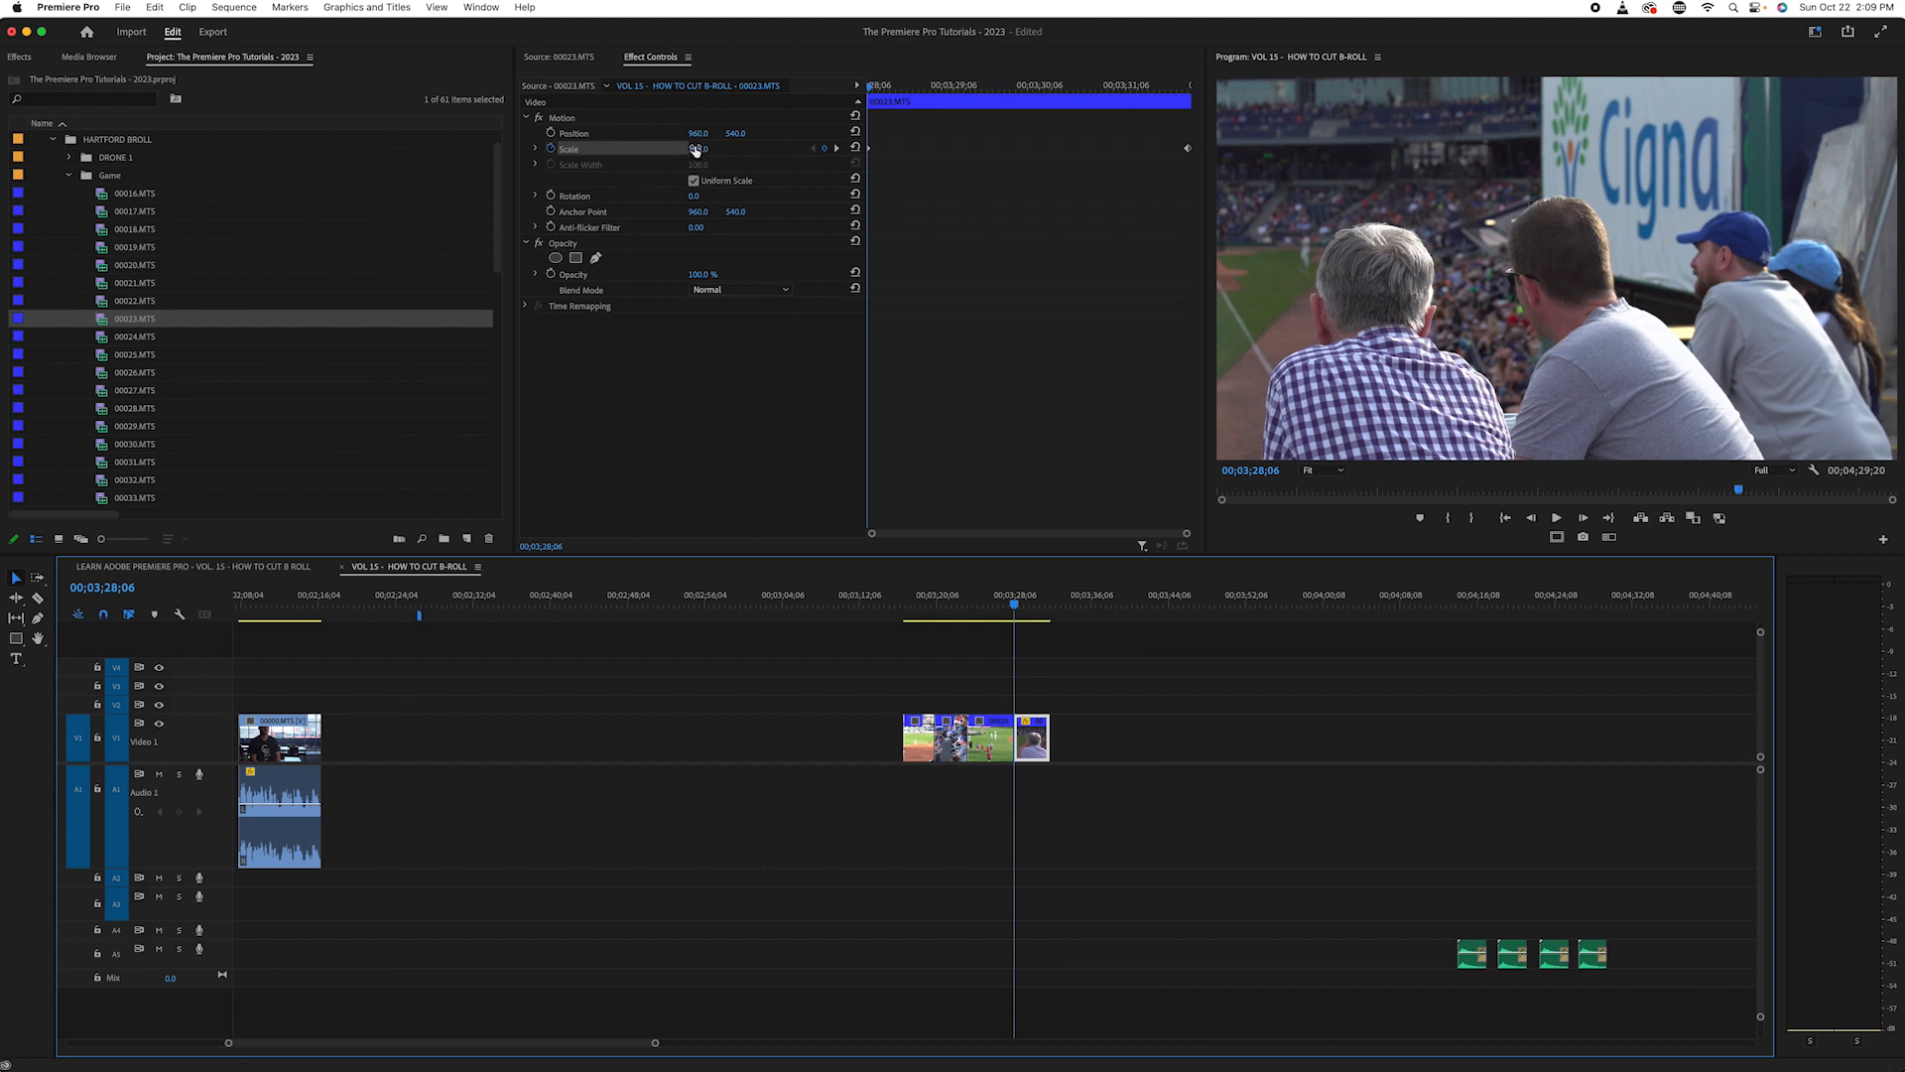
{"action": "left_click_drag", "start_coordinate": [696, 149], "coordinate": [704, 149]}
{"action": "left_click", "coordinate": [871, 93]}
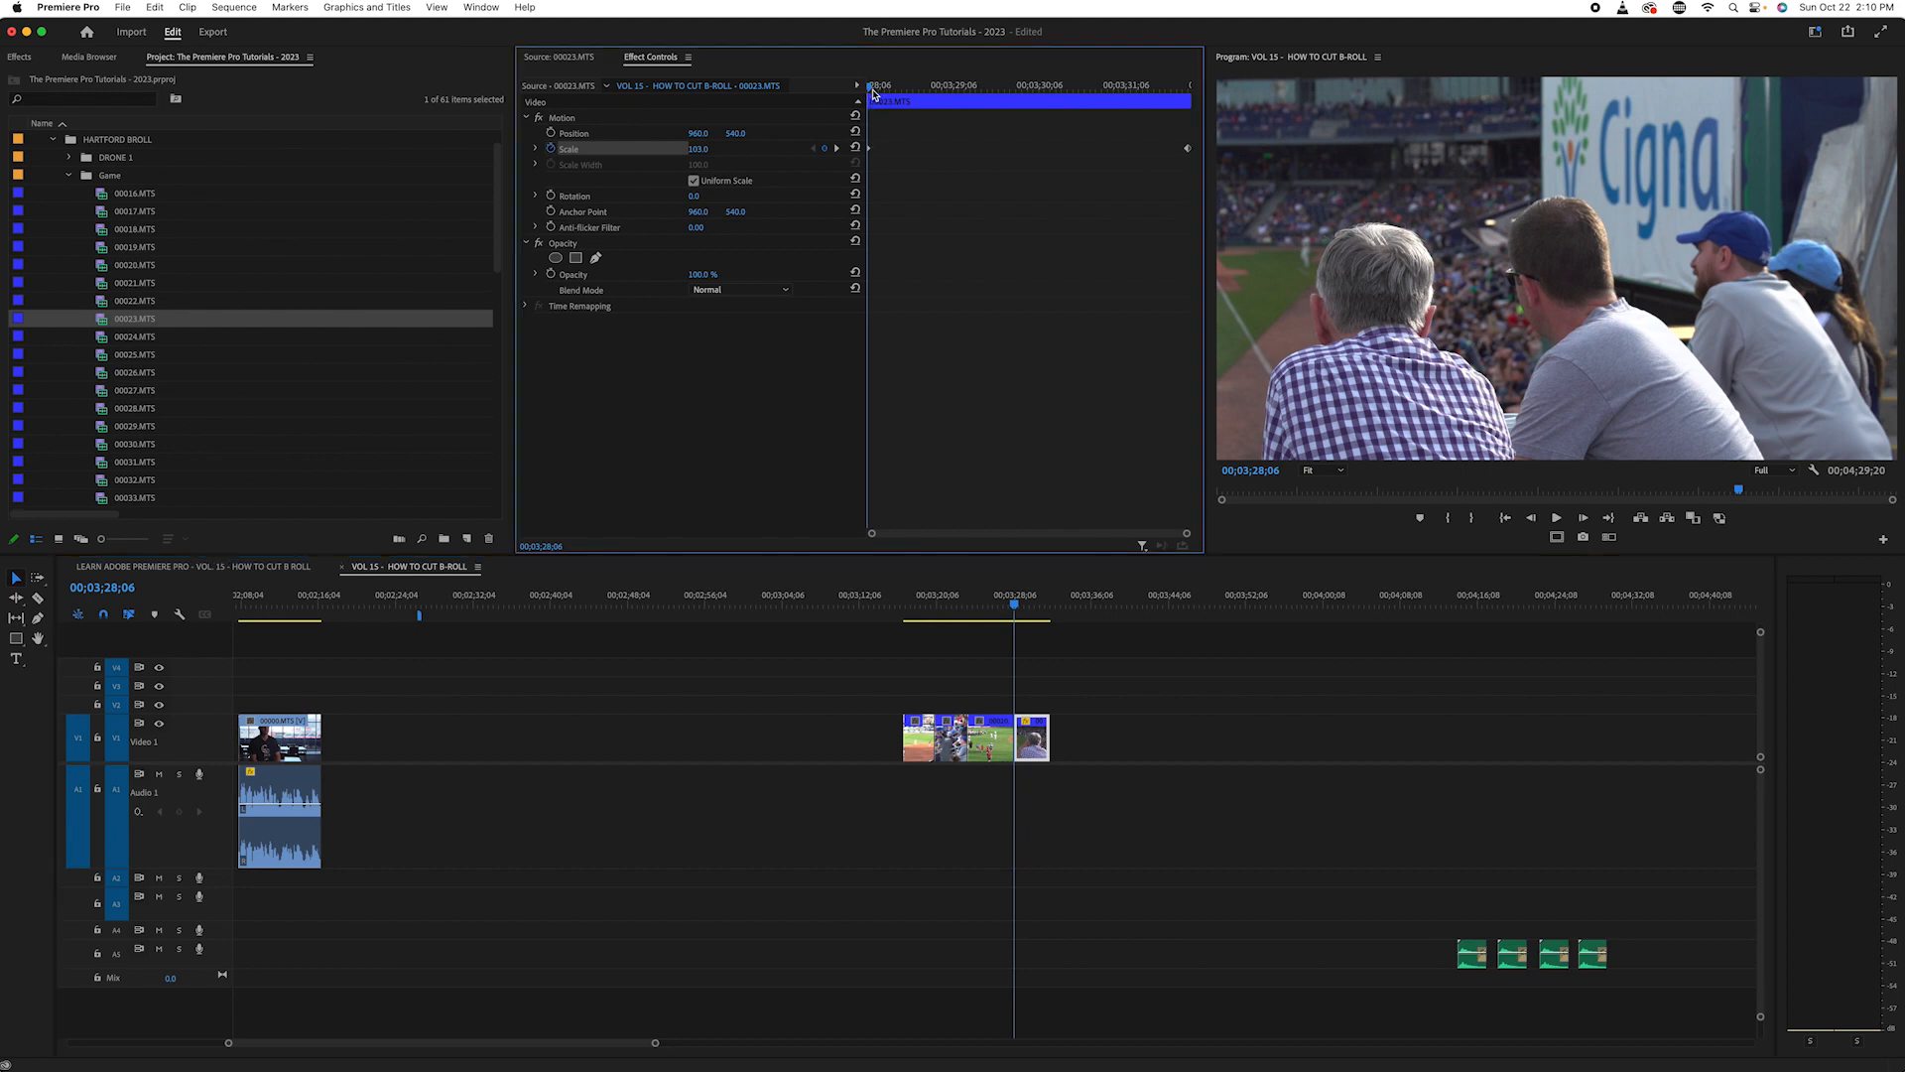
{"action": "left_click_drag", "start_coordinate": [874, 94], "coordinate": [979, 89]}
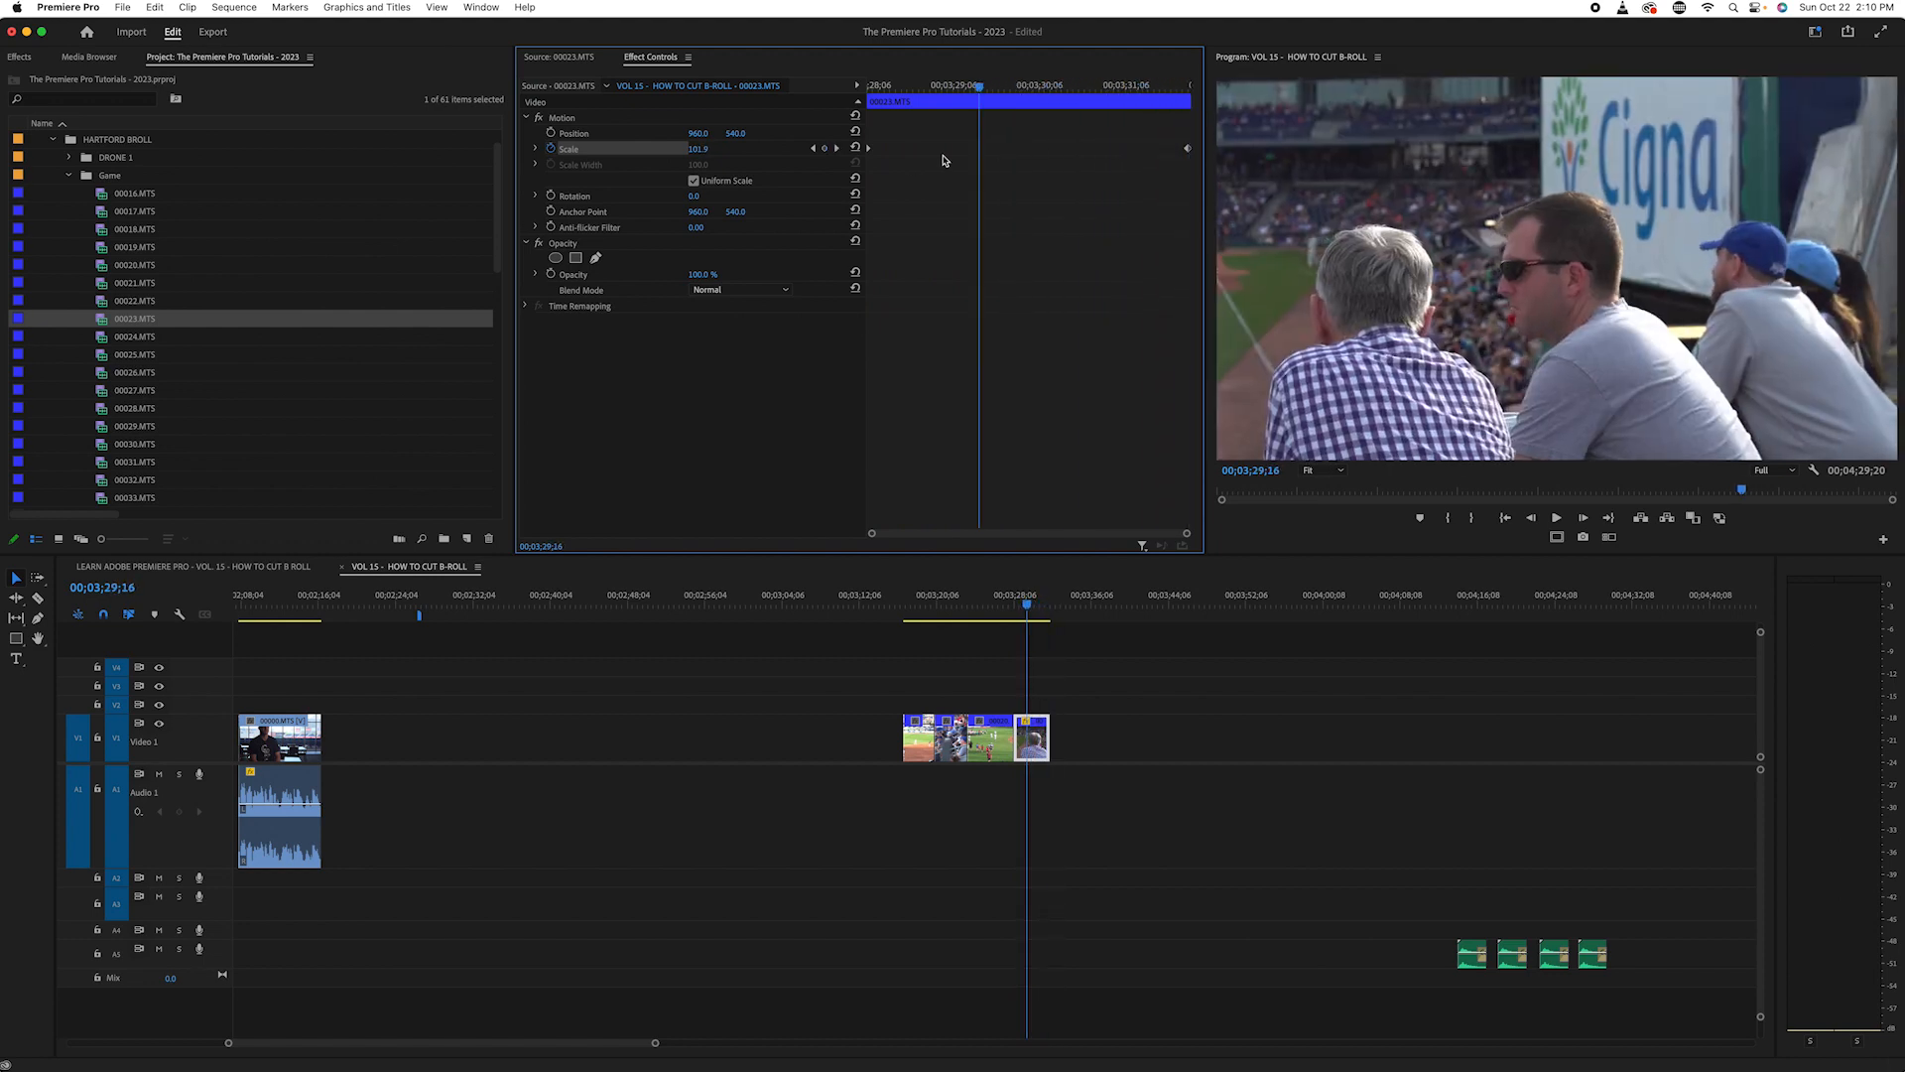
{"action": "left_click", "coordinate": [1027, 600]}
- Play the fan shot from its first frame twice to check the slow zoom-out
{"action": "key", "text": "Up"}
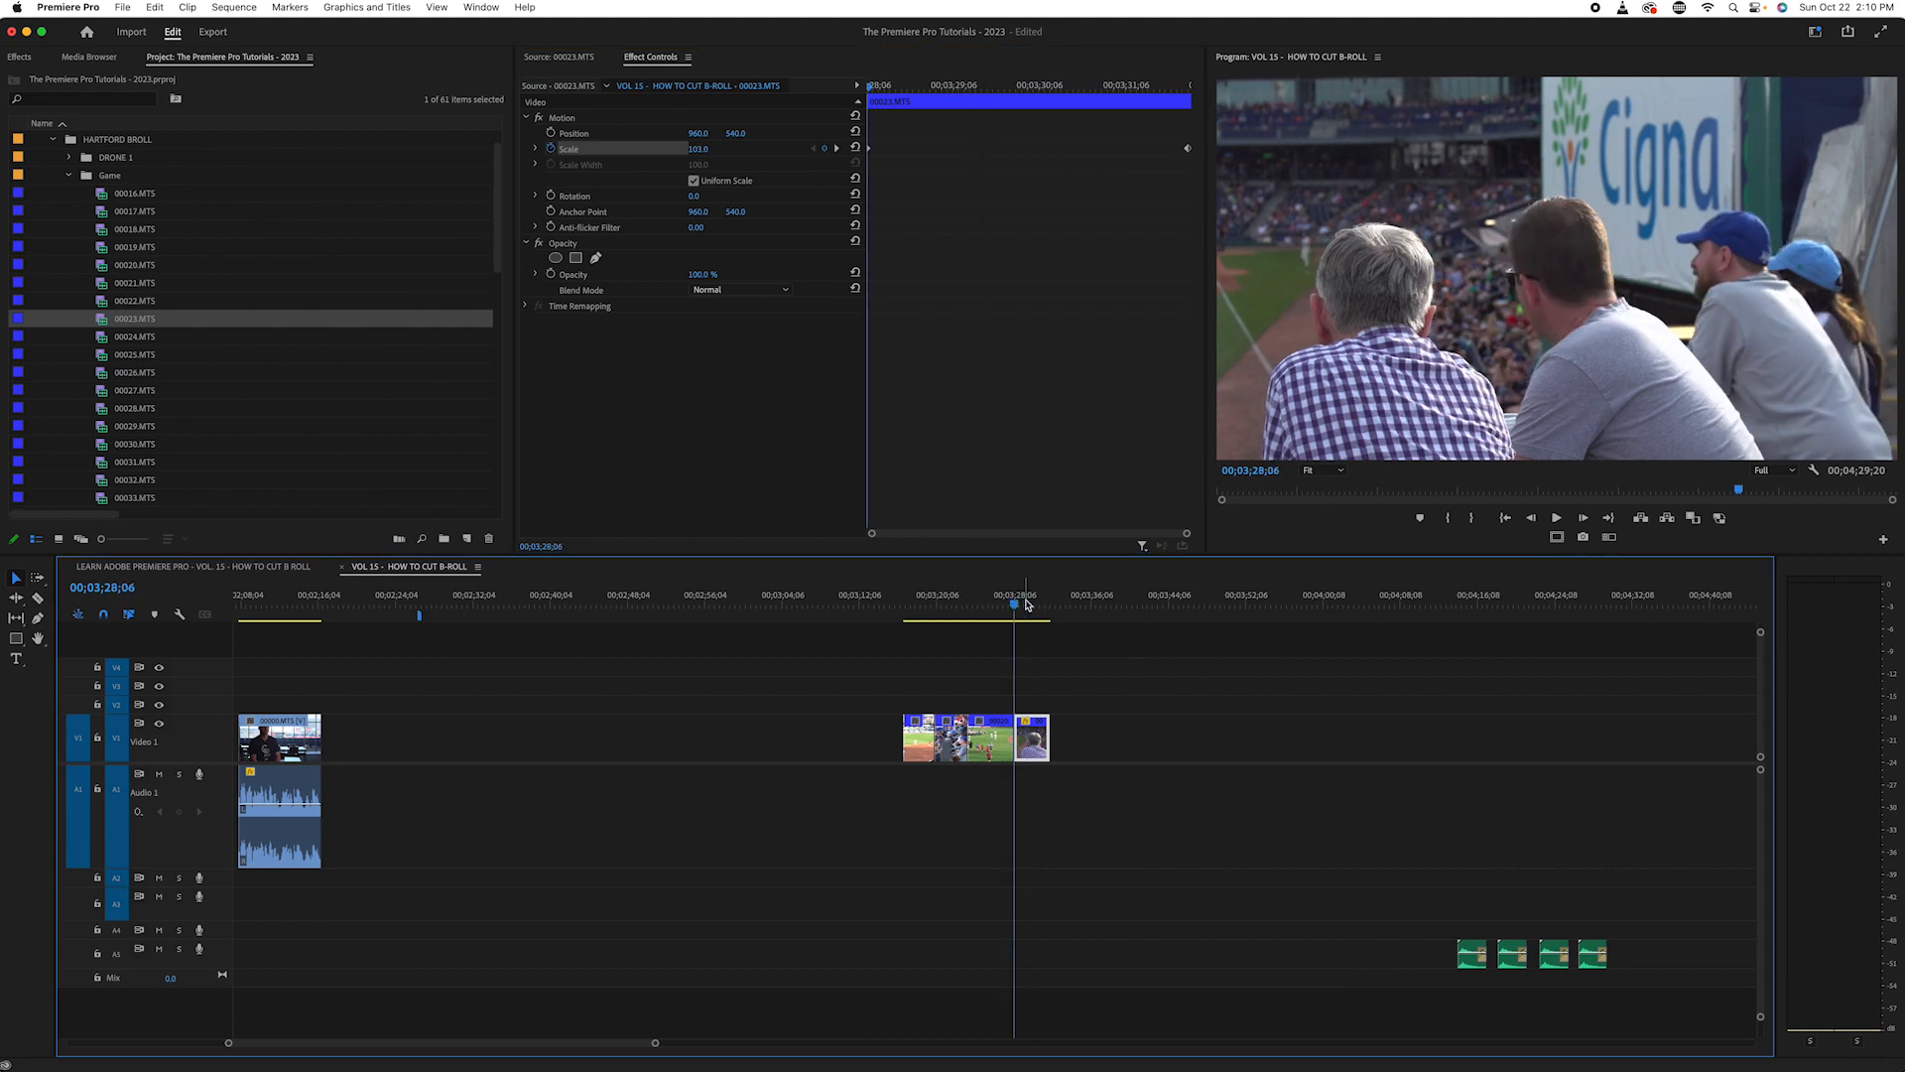
{"action": "key", "text": "space"}
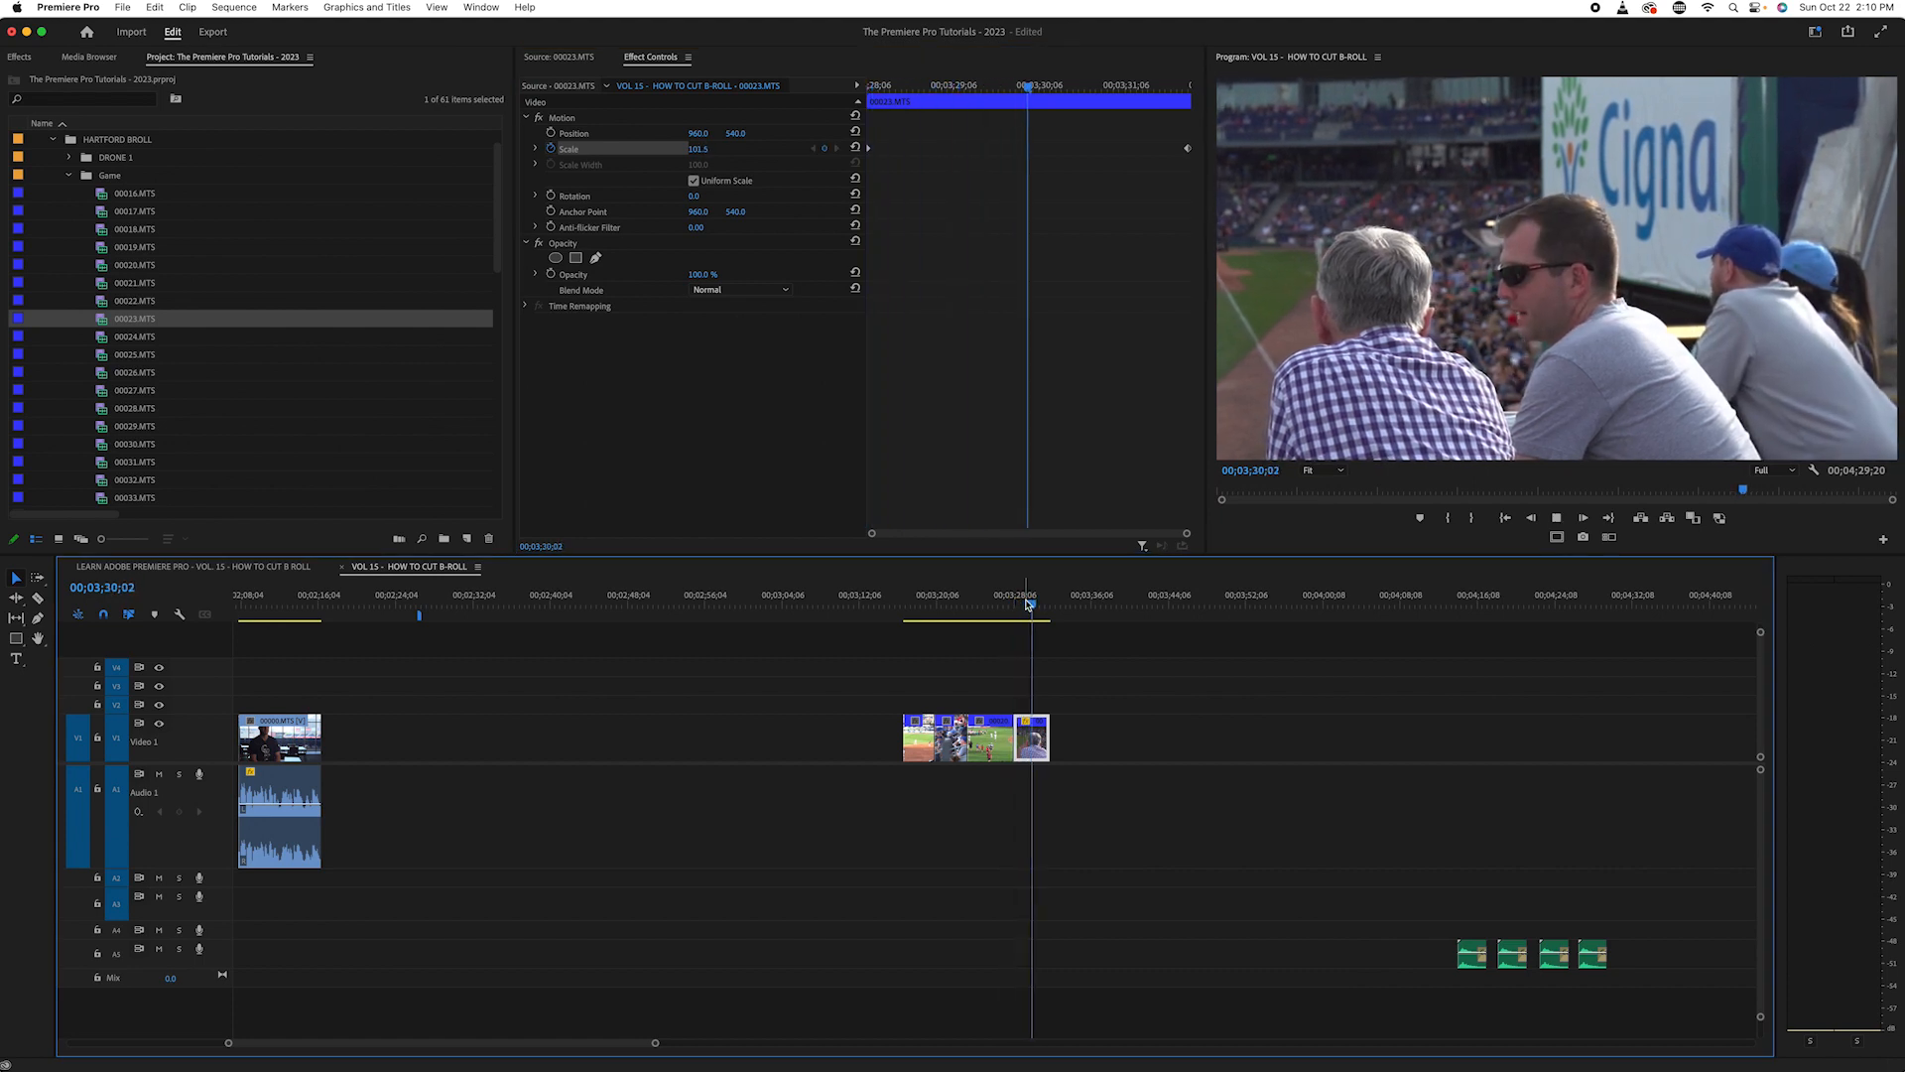
{"action": "key", "text": "space"}
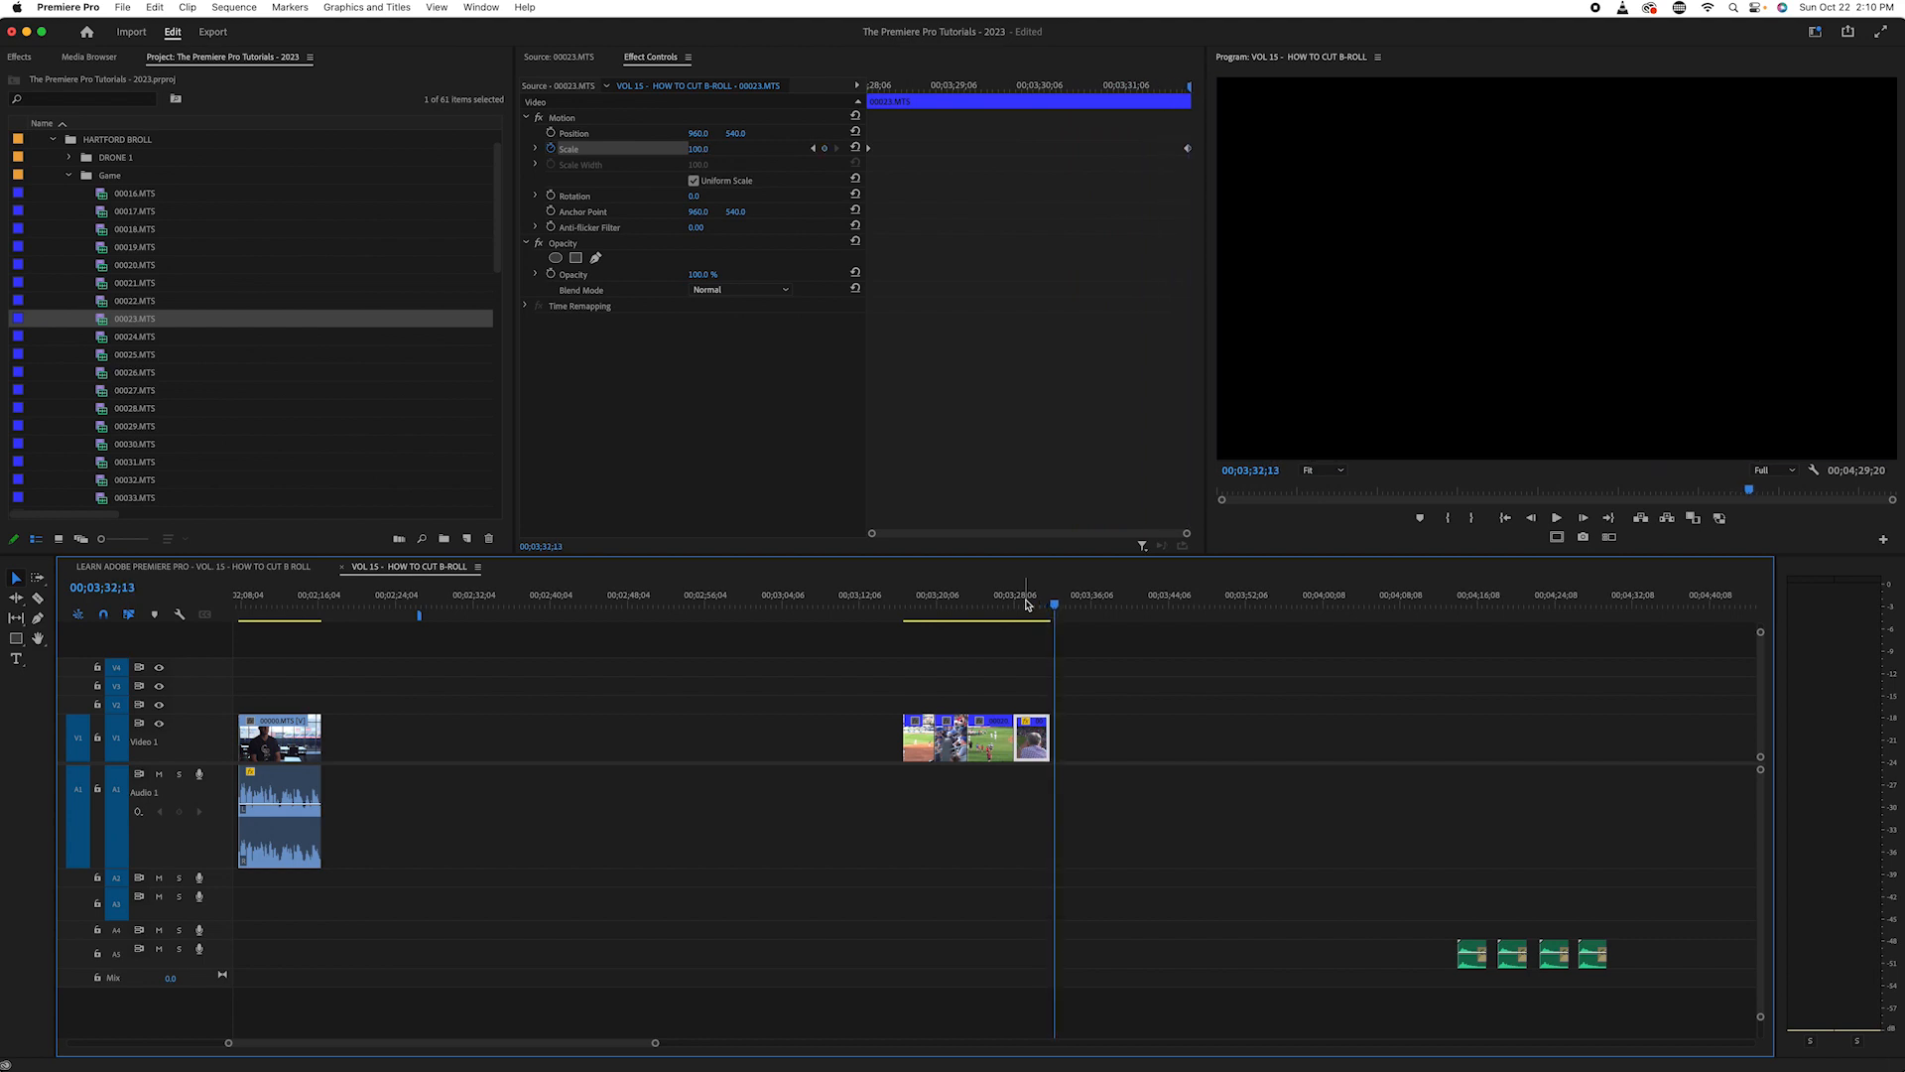
{"action": "key", "text": "Up"}
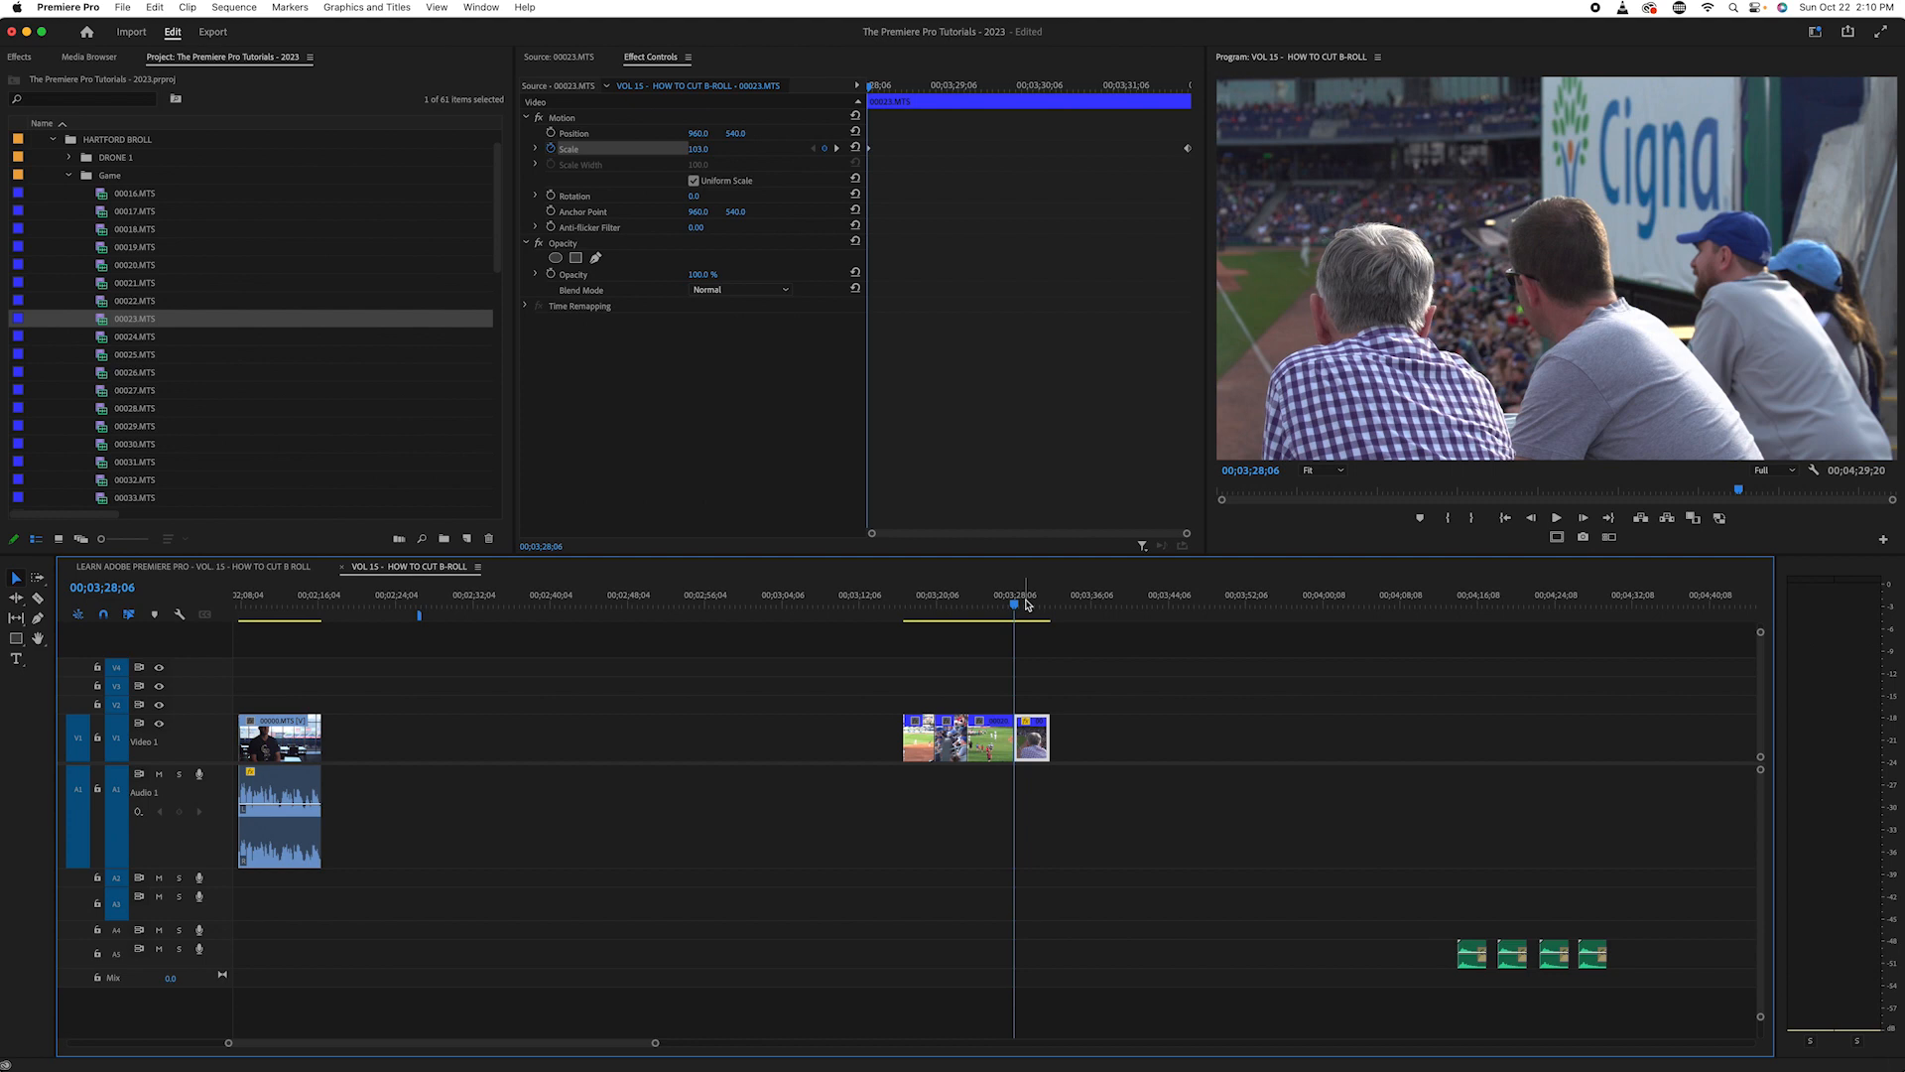
{"action": "key", "text": "space"}
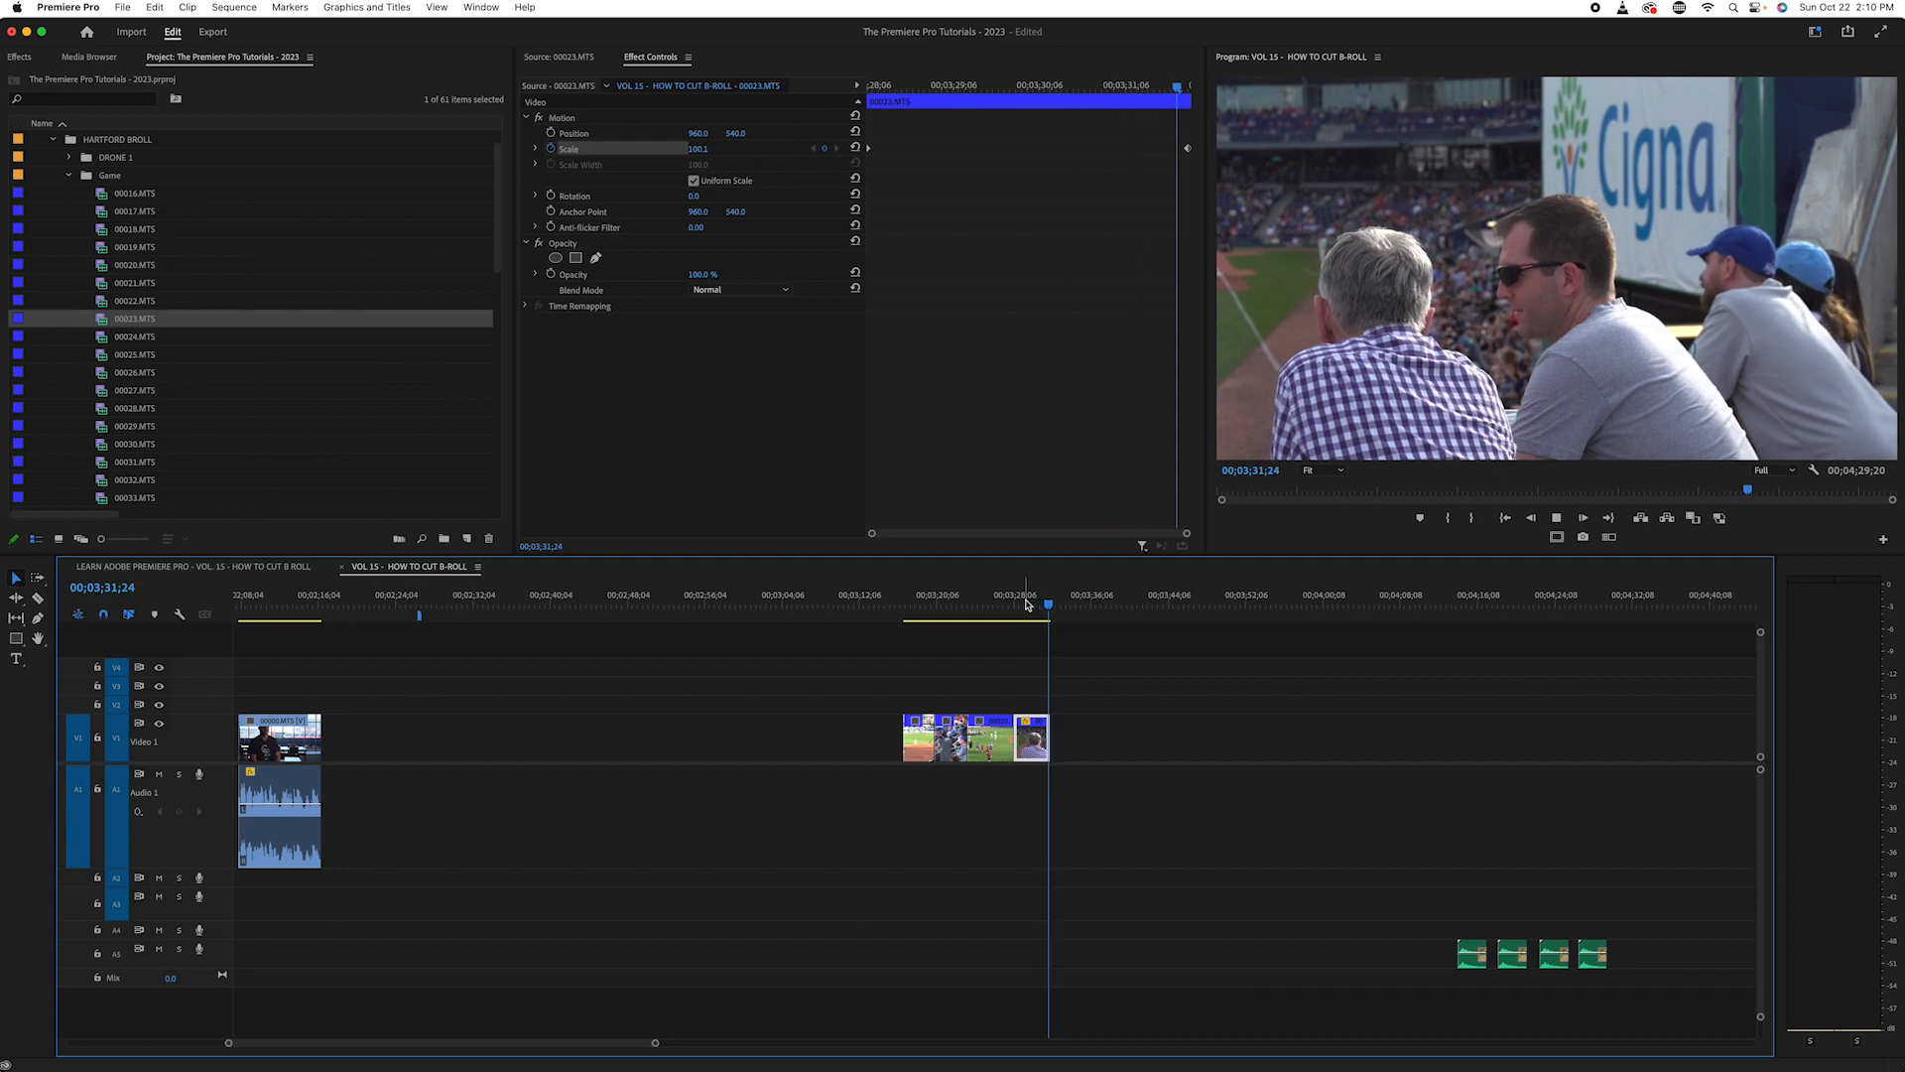
{"action": "key", "text": "space"}
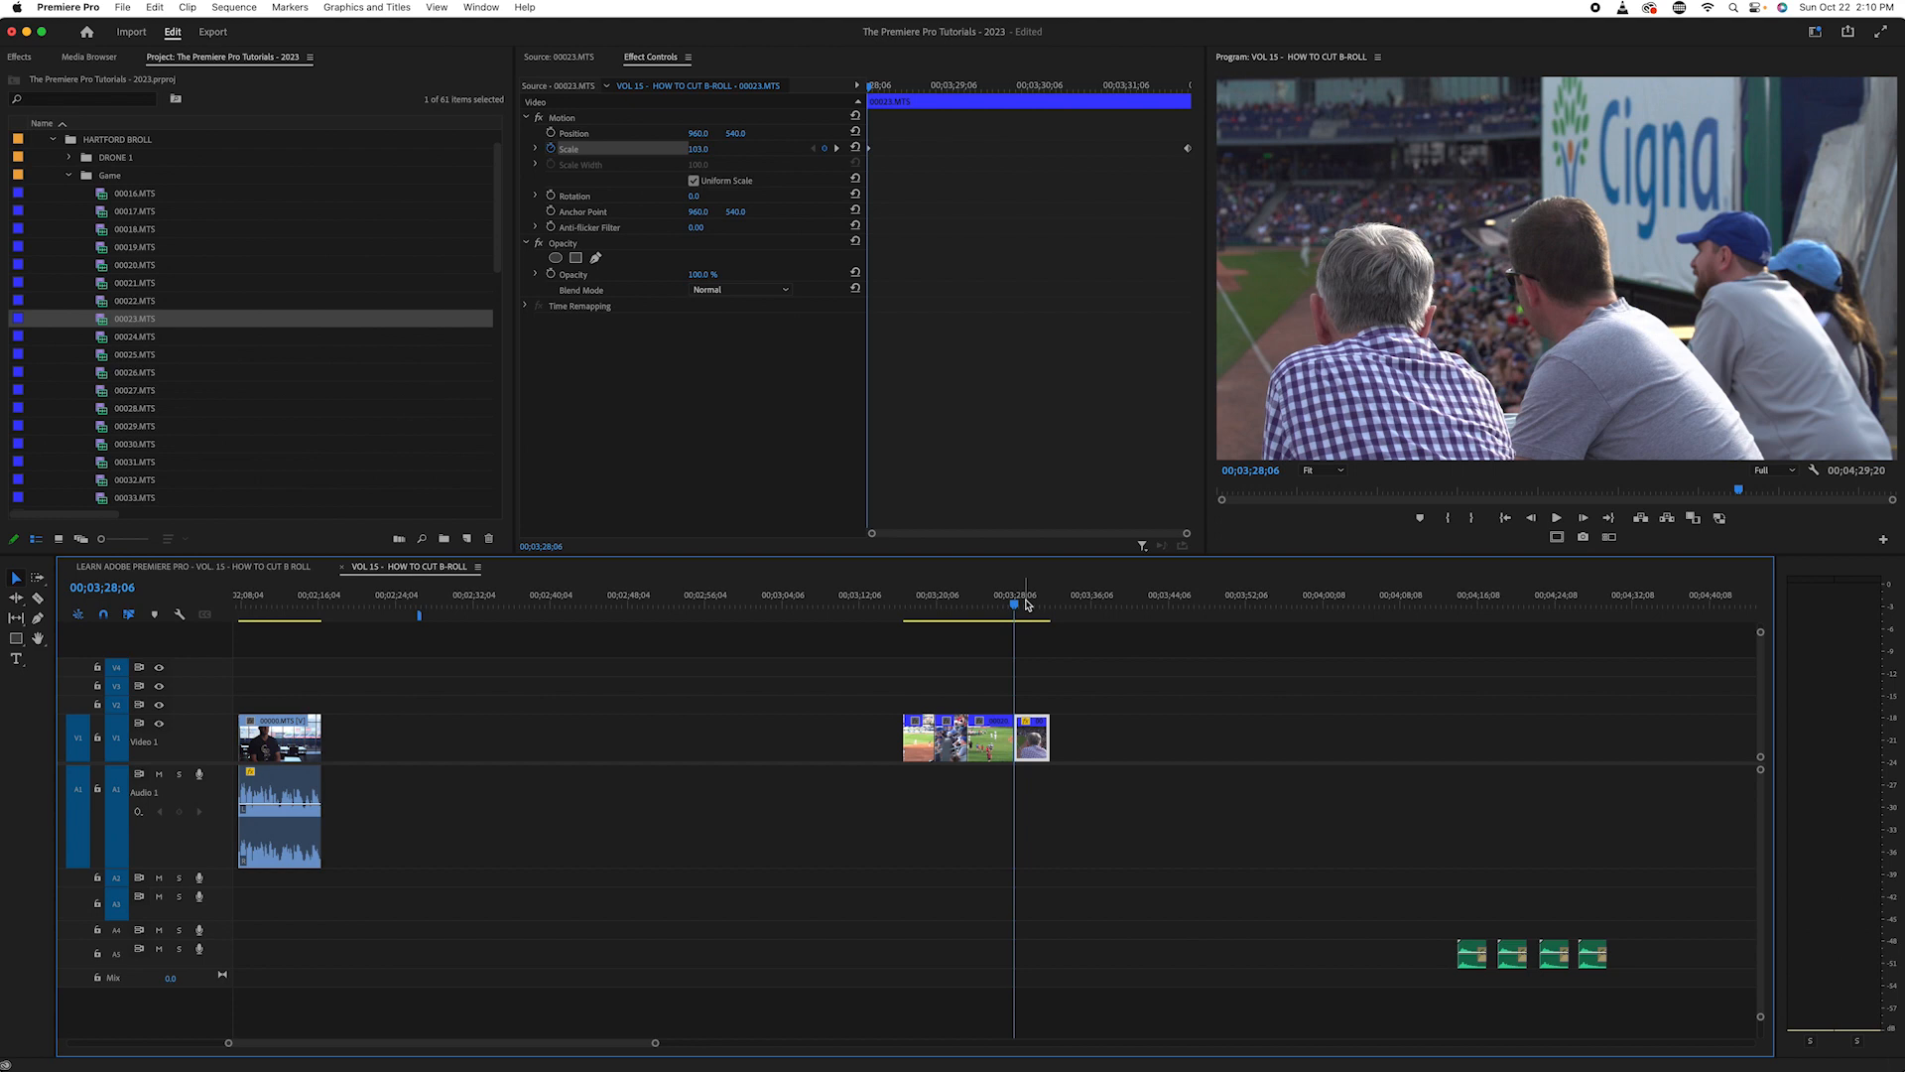
- Look over the gathered B-roll shots against the whole sequence and clear the clip selection
{"action": "left_click", "coordinate": [1002, 601]}
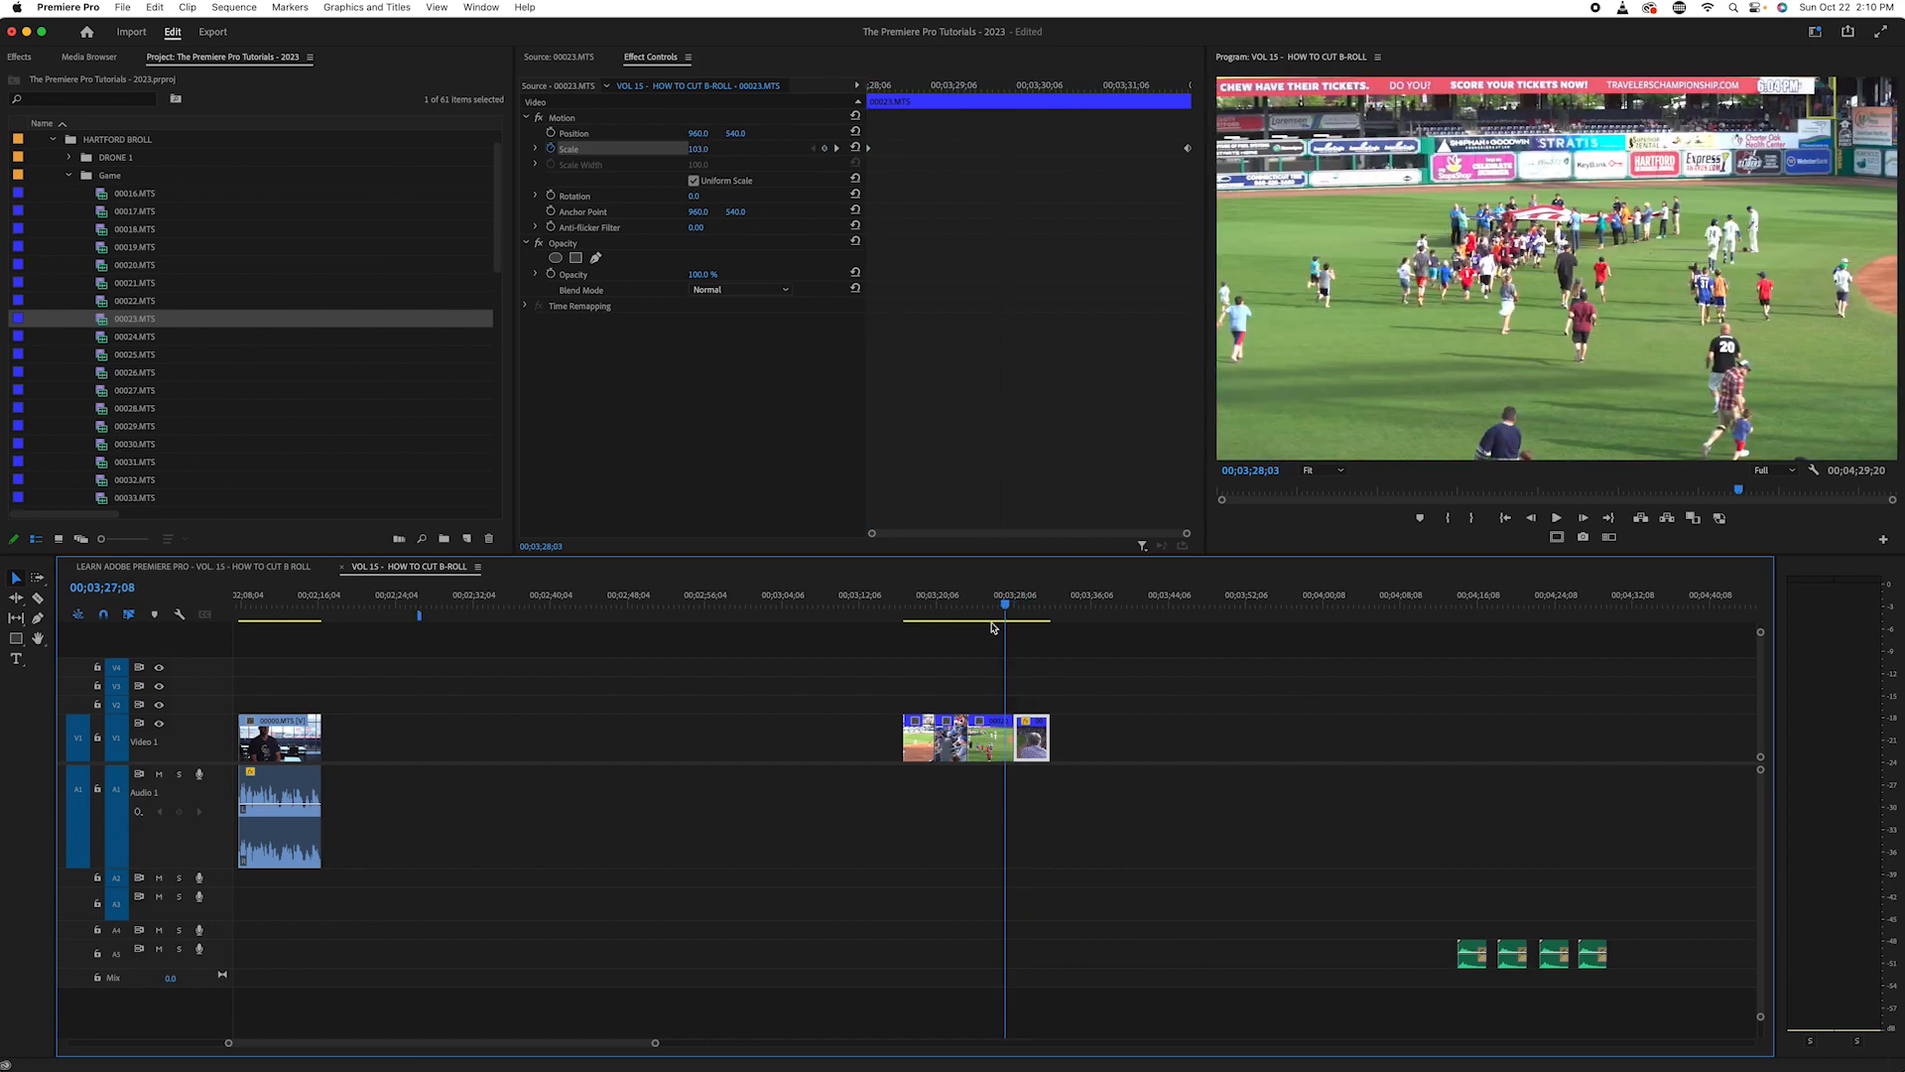
{"action": "key", "text": "minus"}
{"action": "key", "text": "minus"}
{"action": "key", "text": "minus"}
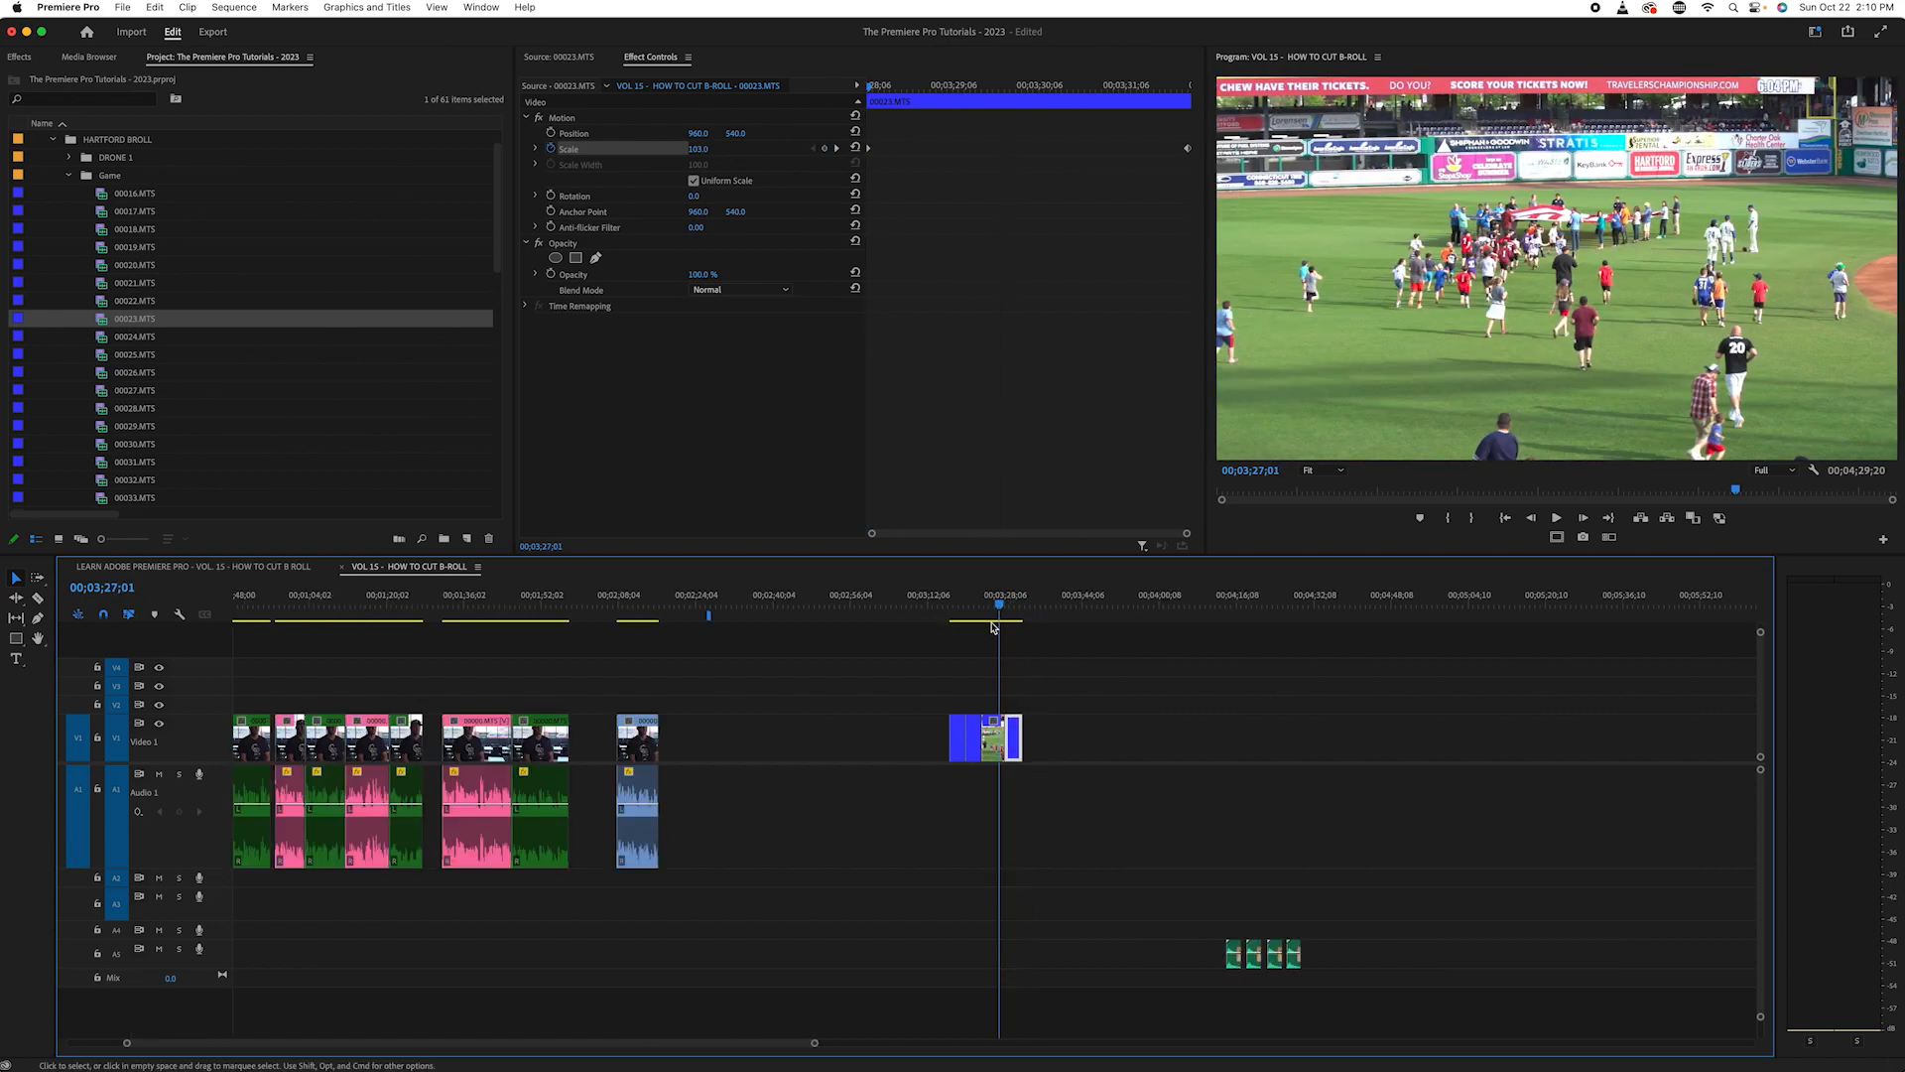
{"action": "mouse_move", "coordinate": [734, 604]}
{"action": "left_mouse_down"}
{"action": "mouse_move", "coordinate": [706, 607]}
{"action": "mouse_move", "coordinate": [722, 604]}
{"action": "left_mouse_up"}
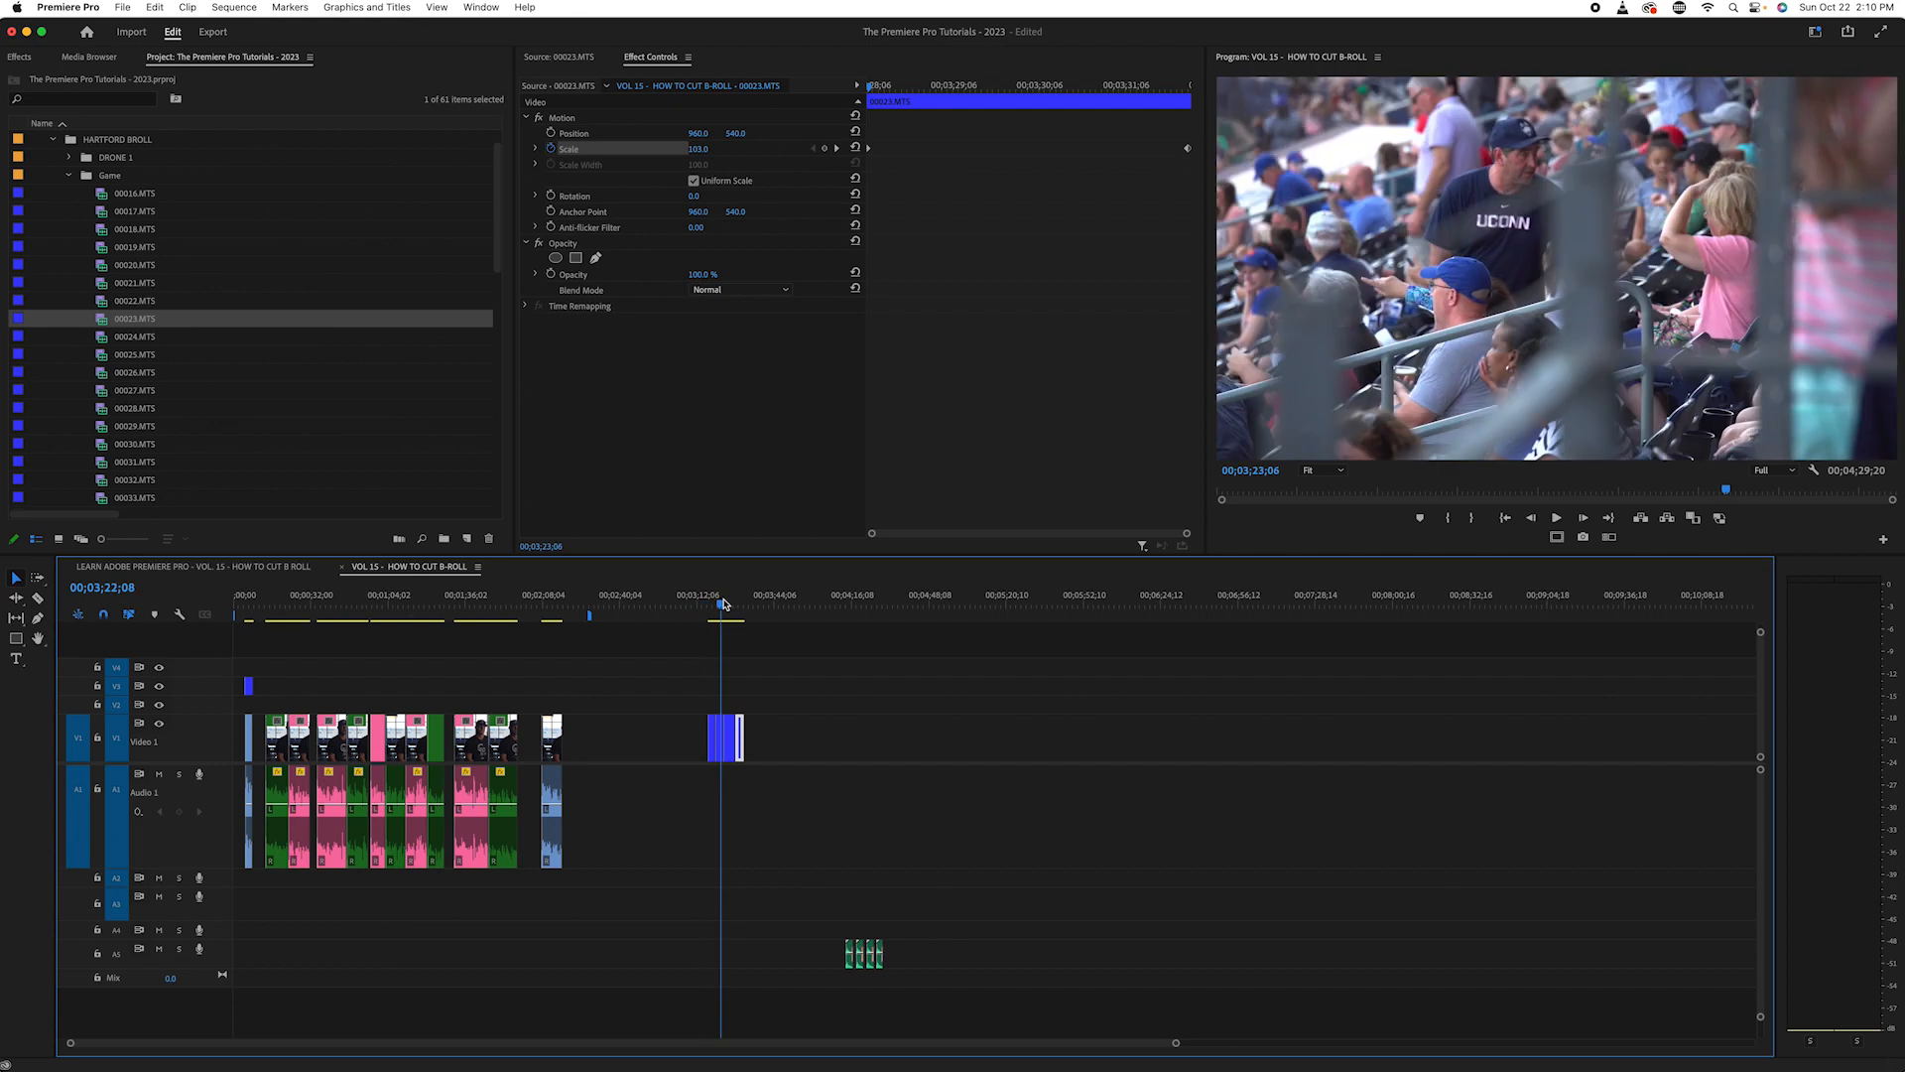
{"action": "left_click", "coordinate": [811, 713]}
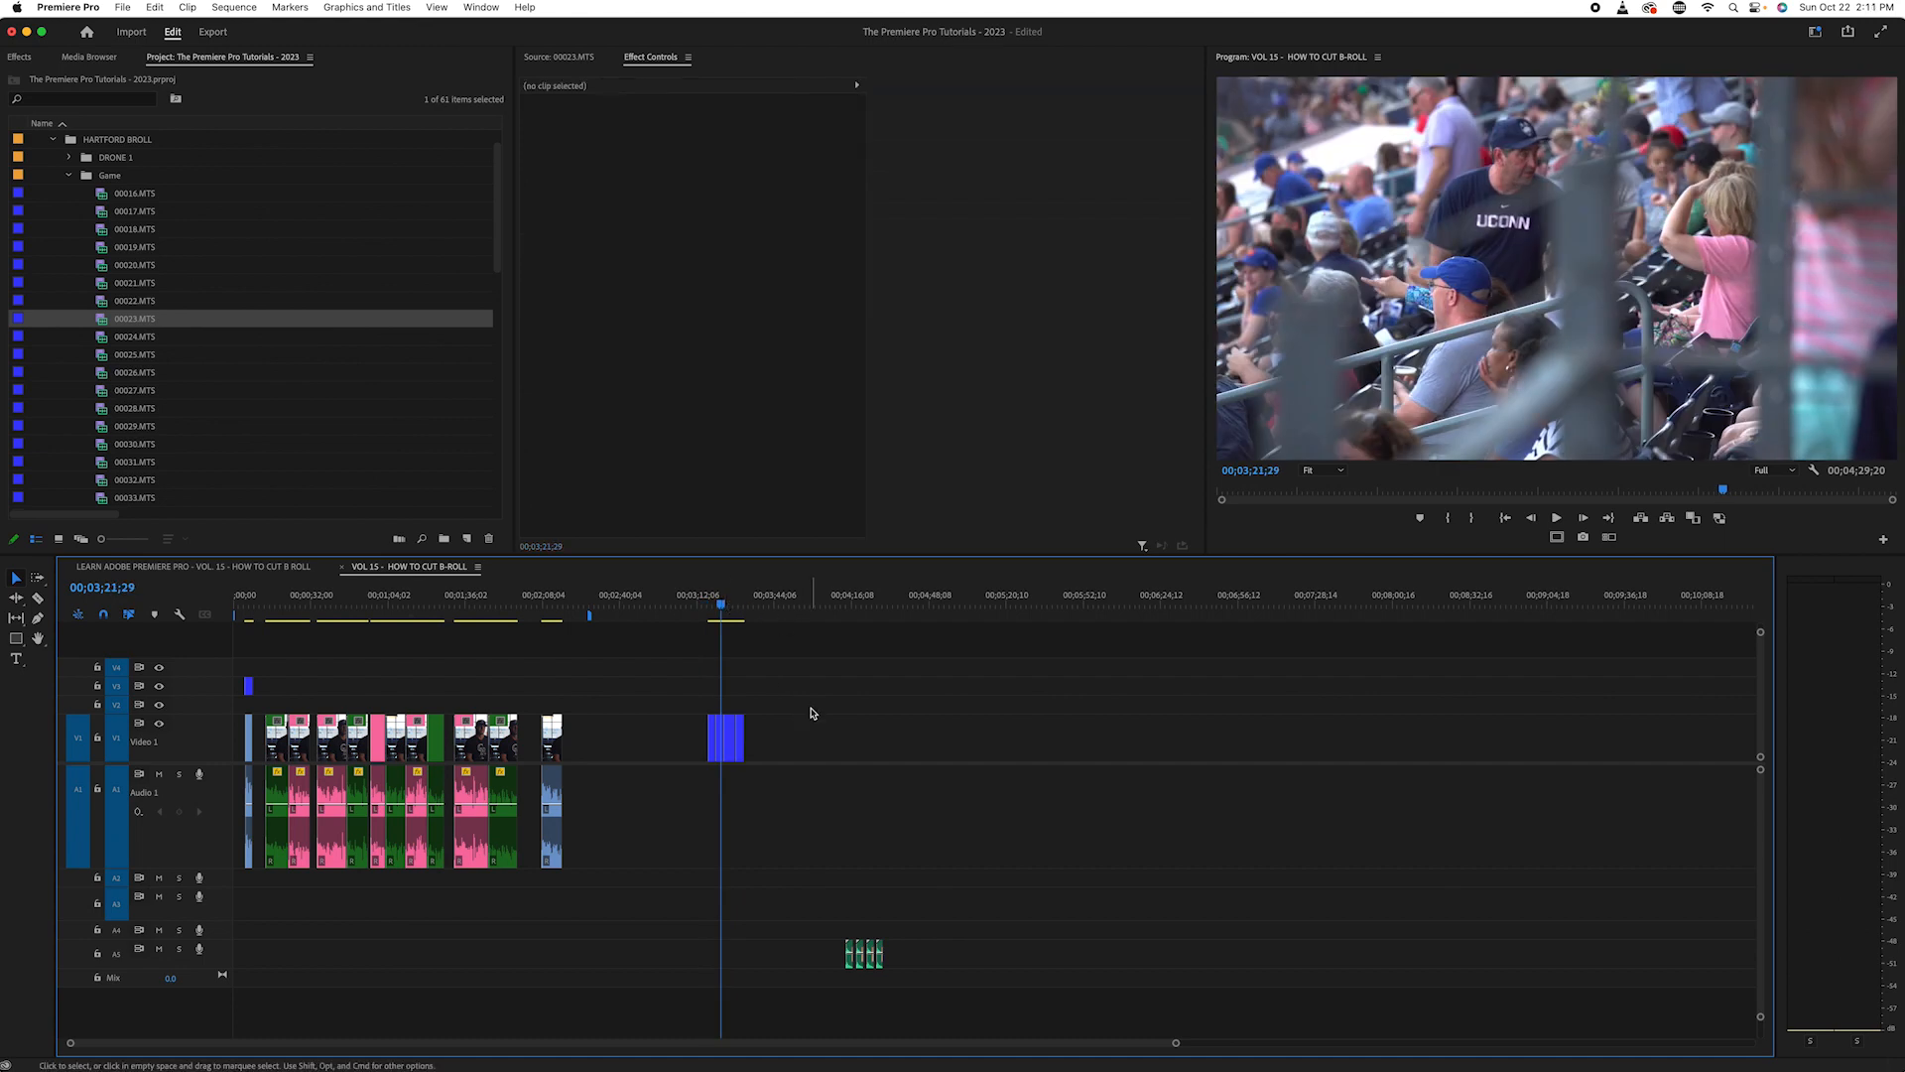
- Scrub back through the labelled interview sections, from 00;01;50;02 to the first Green section at 00;00;17;18
{"action": "left_click", "coordinate": [501, 605]}
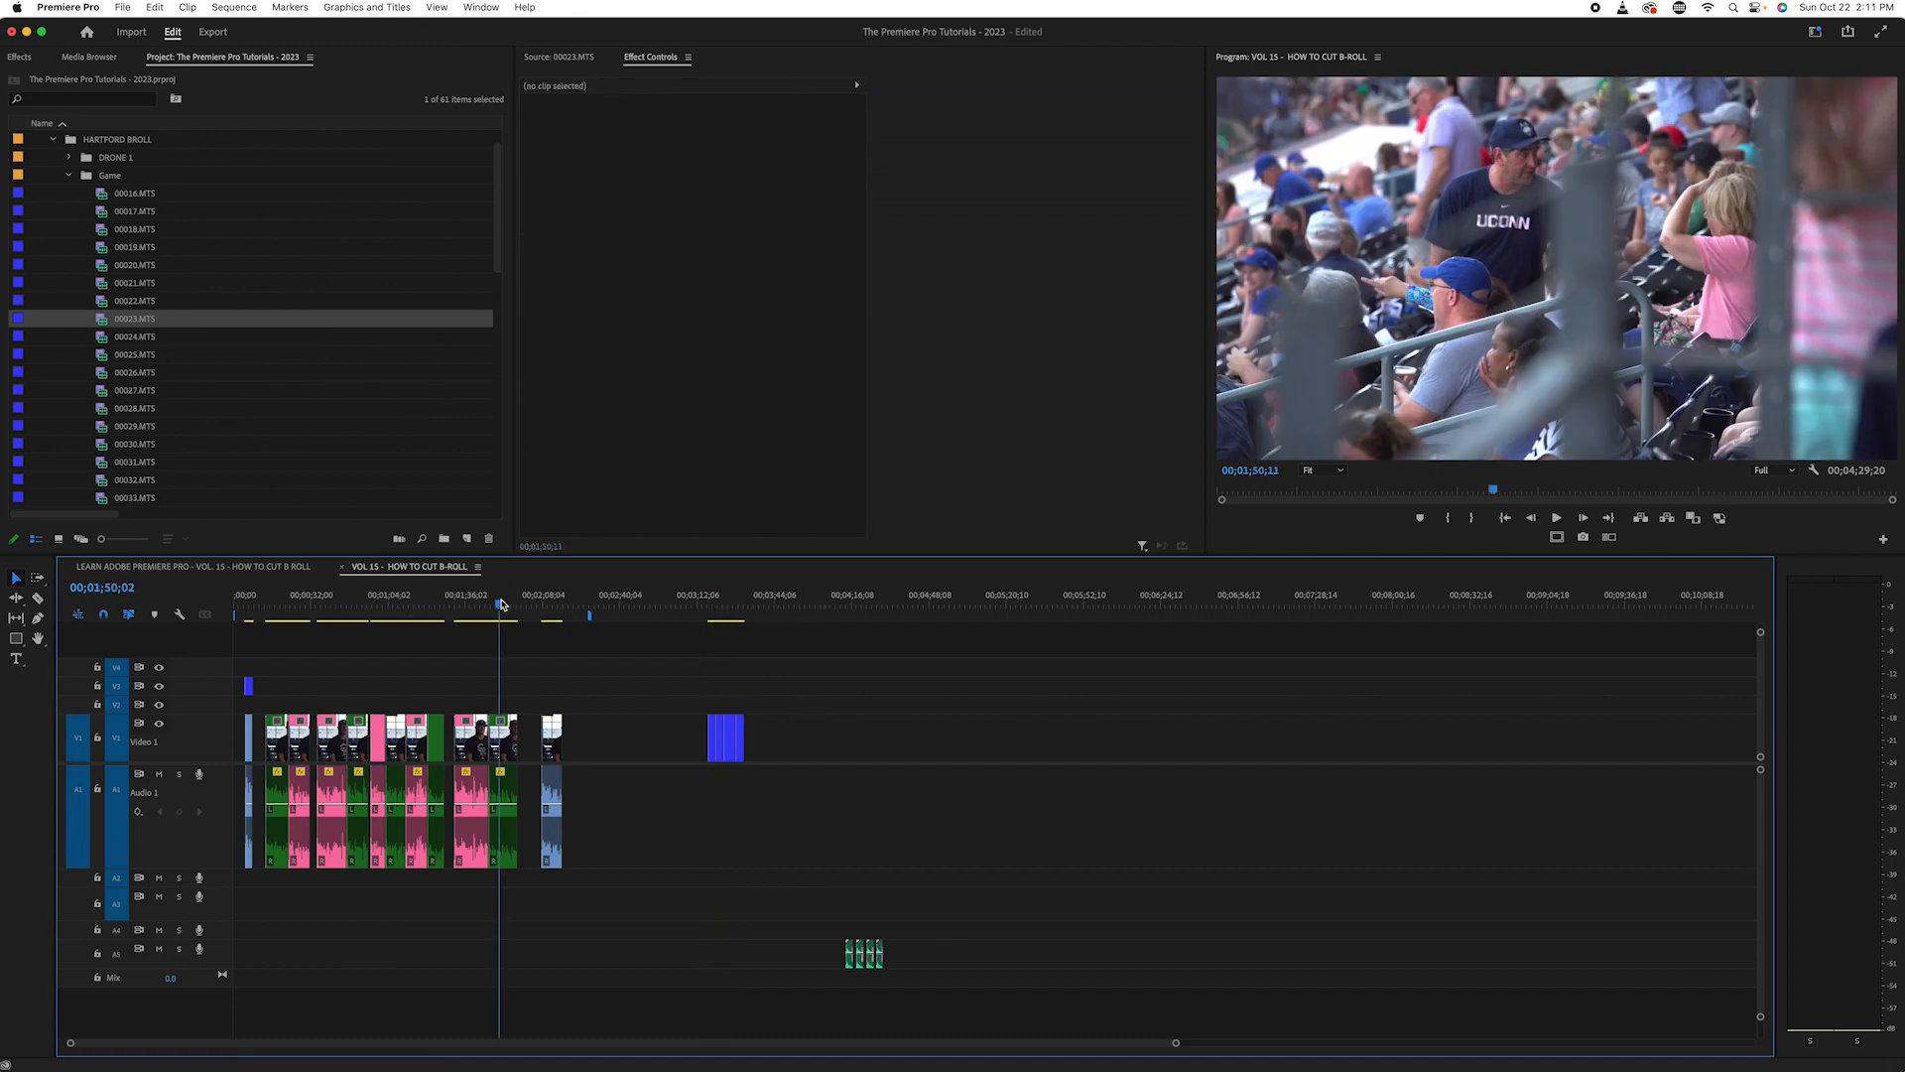
{"action": "key", "text": "equal"}
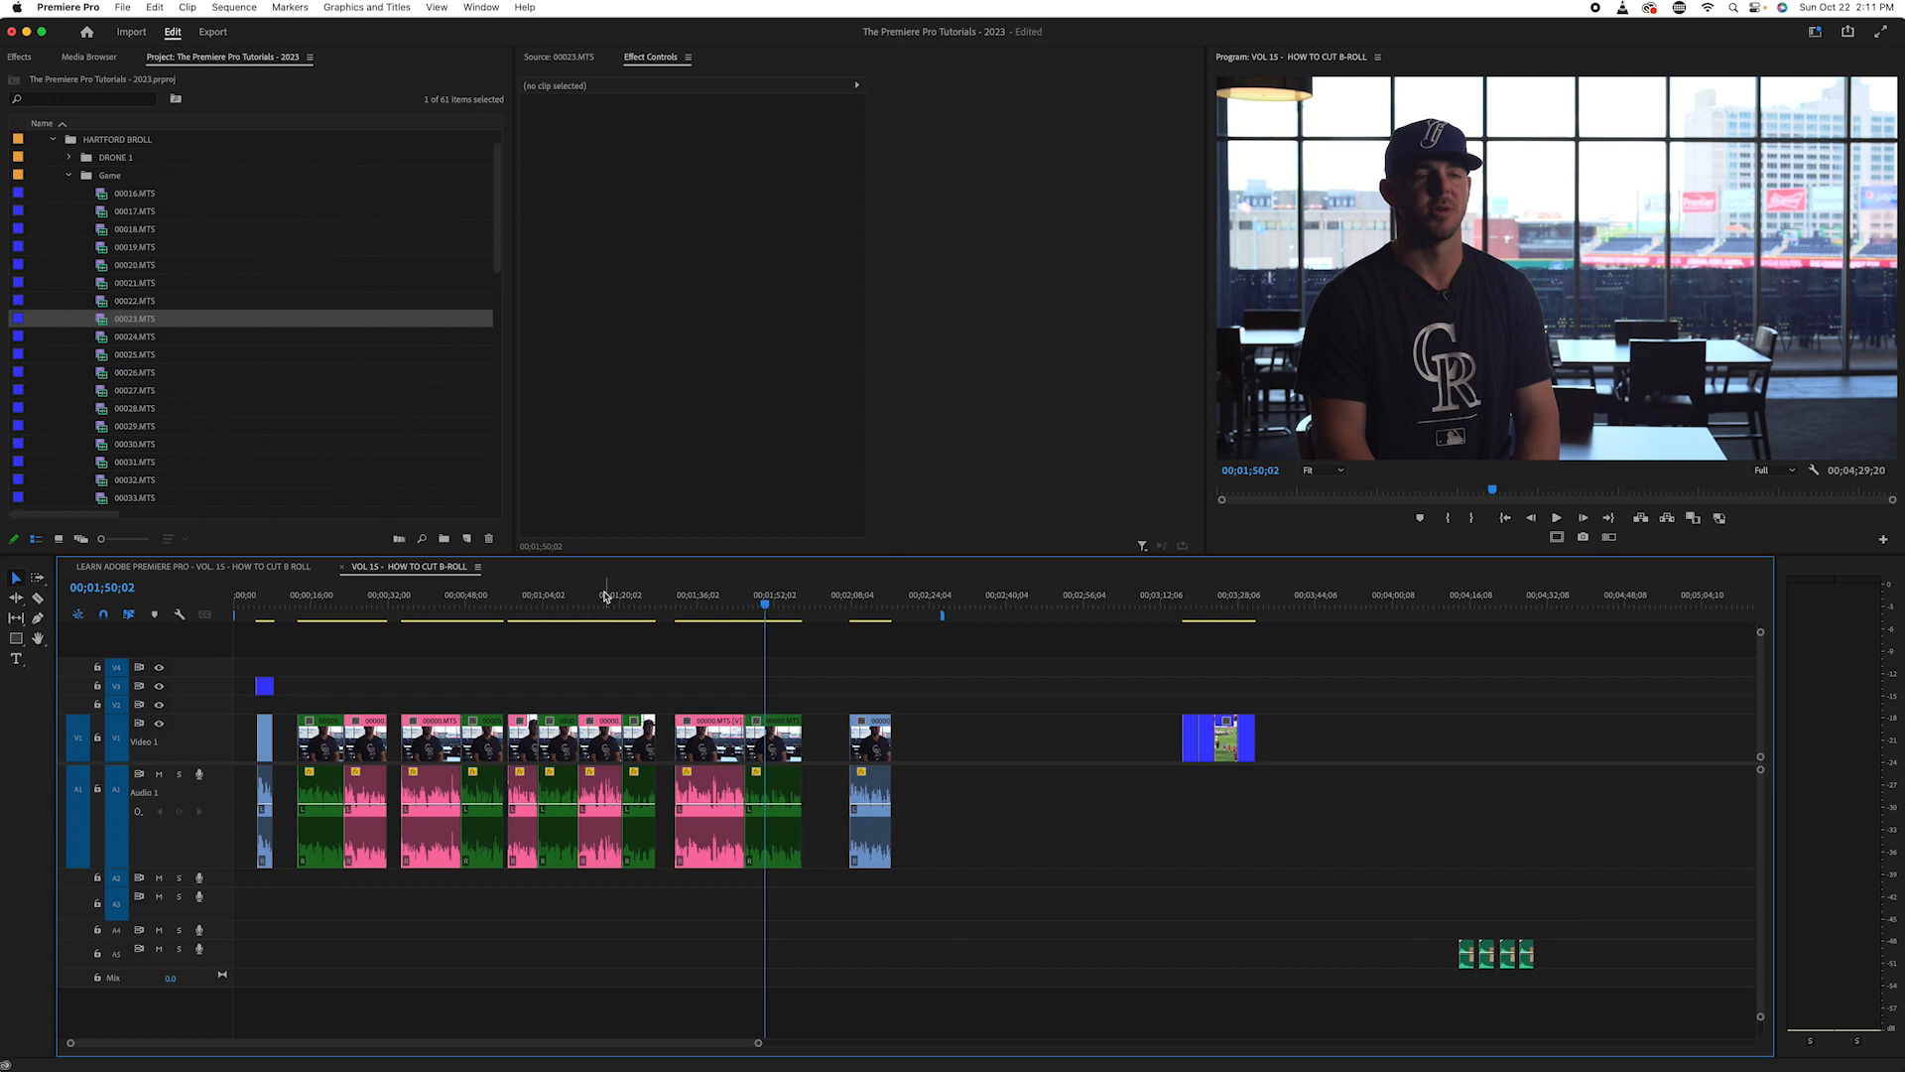
{"action": "left_click", "coordinate": [749, 597]}
{"action": "left_click_drag", "start_coordinate": [749, 599], "coordinate": [692, 608]}
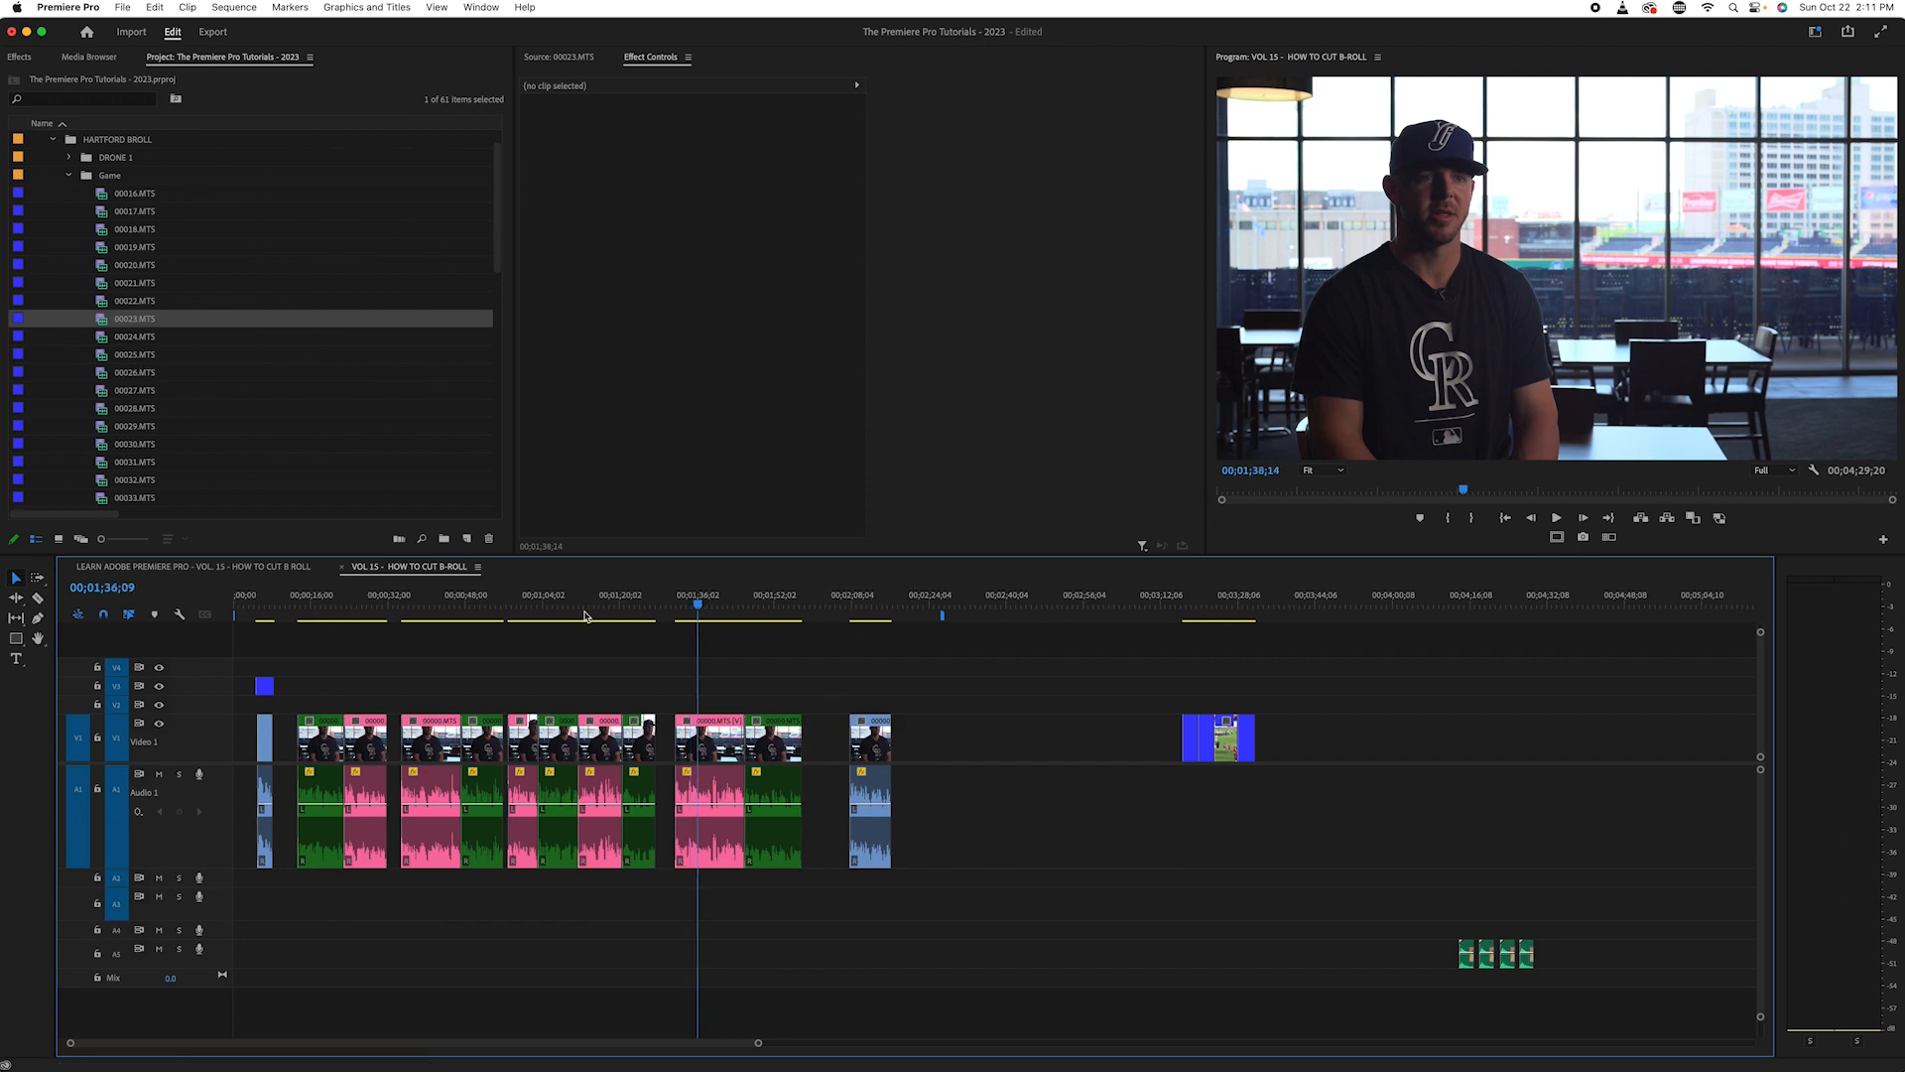
{"action": "key", "text": "space"}
{"action": "left_click", "coordinate": [276, 603]}
{"action": "left_click_drag", "start_coordinate": [278, 640], "coordinate": [1207, 702]}
{"action": "left_click_drag", "start_coordinate": [318, 604], "coordinate": [318, 649]}
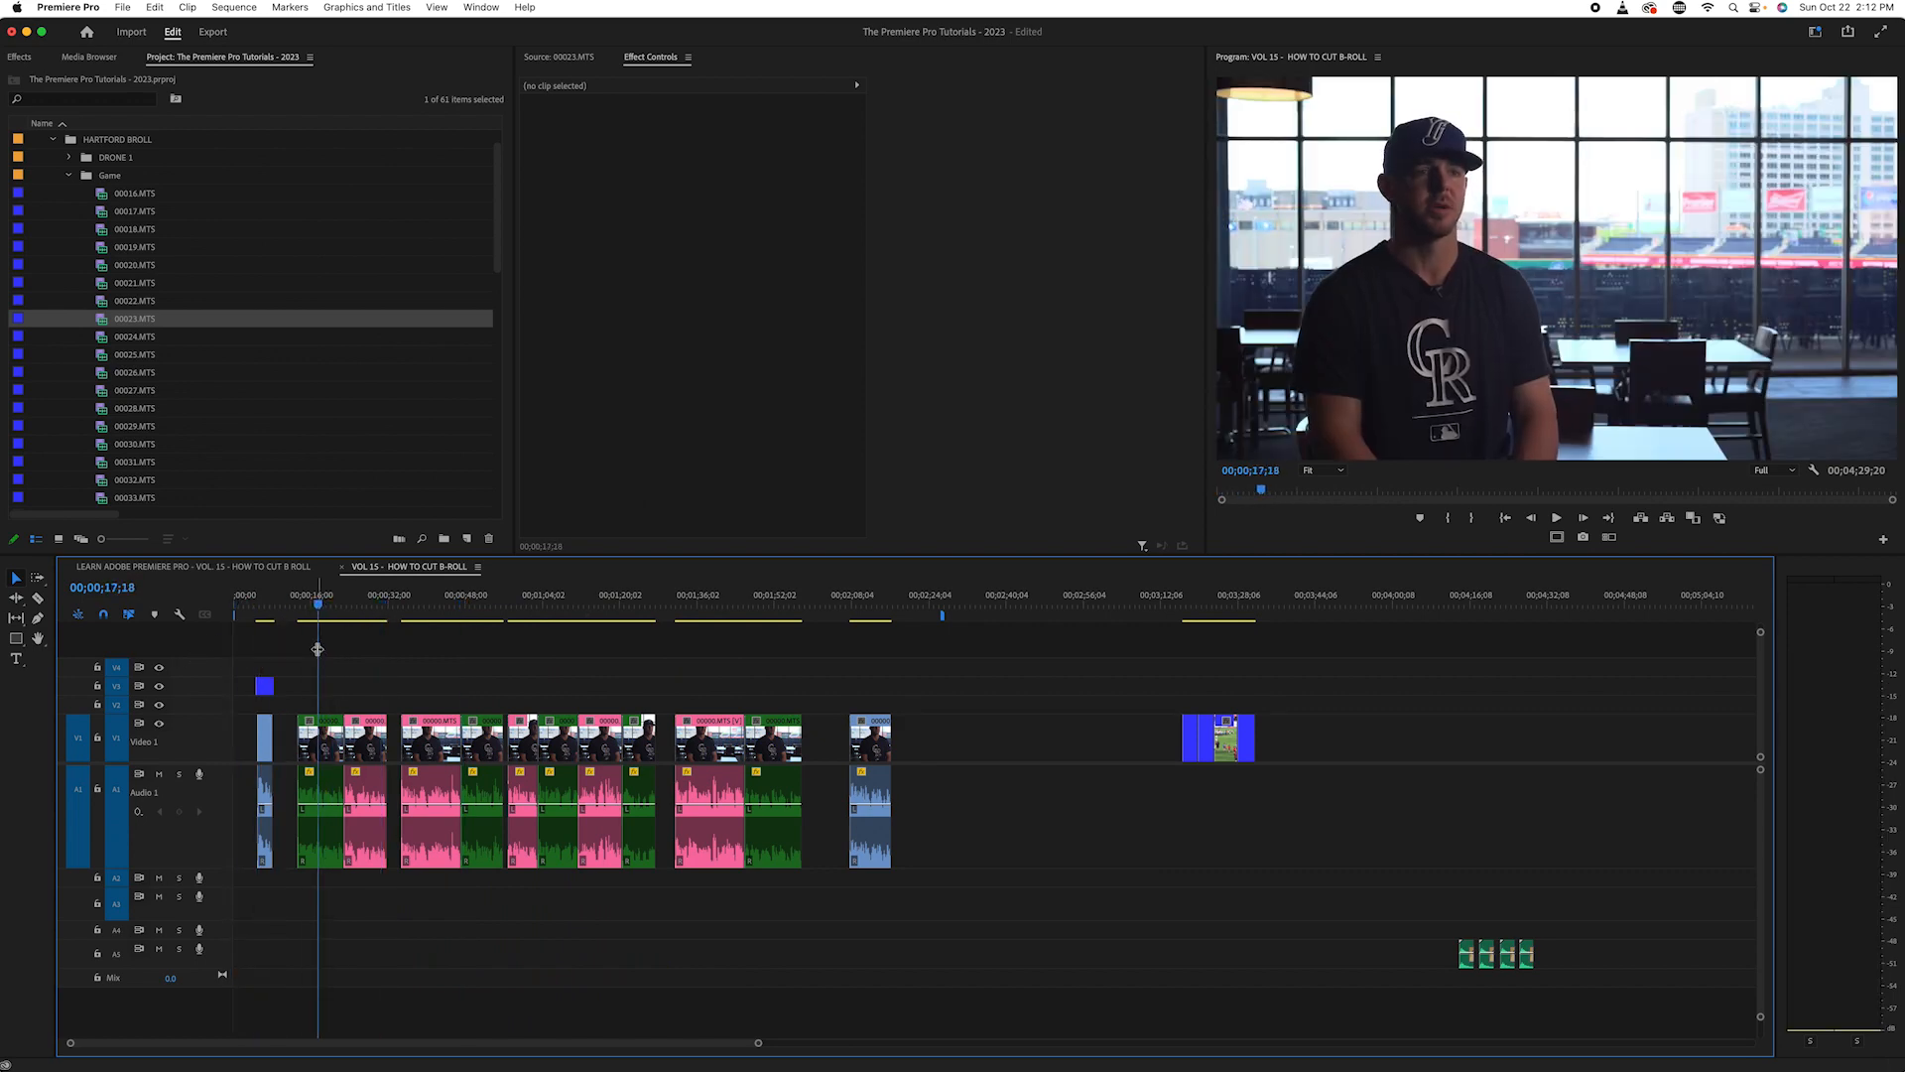